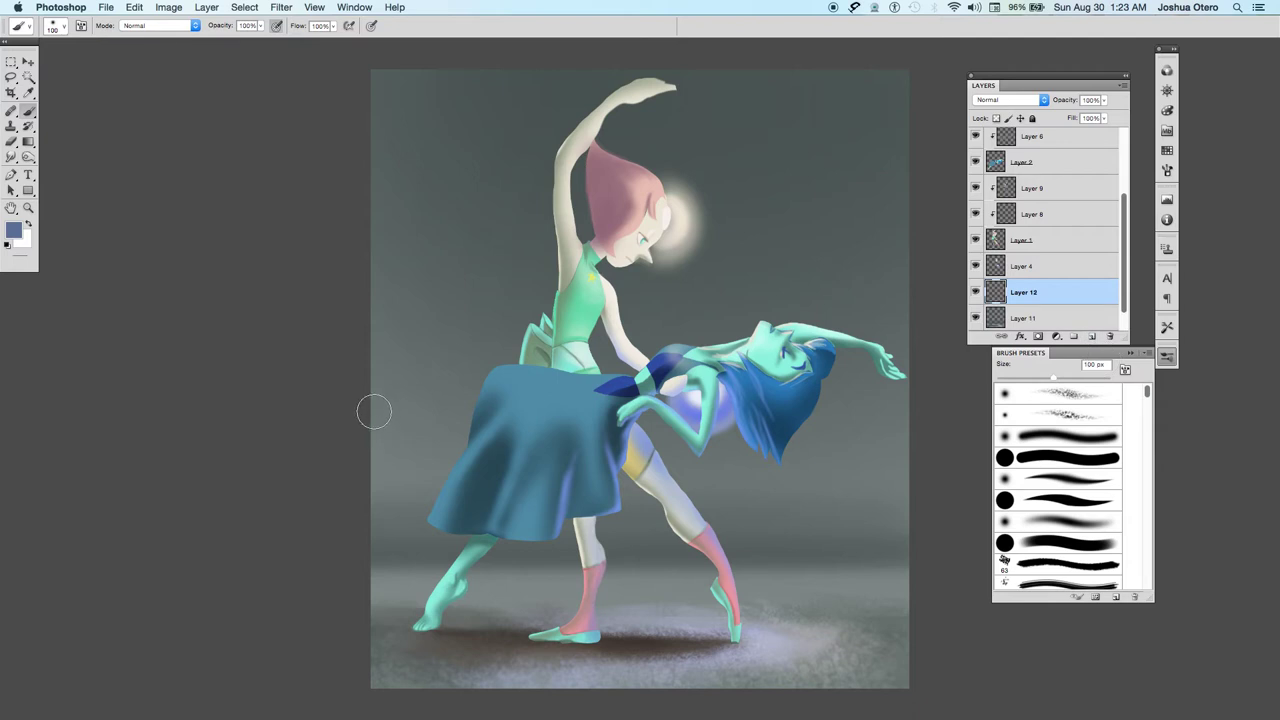
# Paint a soft slate-blue horizontal band across the background behind the dancers' legs on Layer 12 with a 100 px brush.
pyautogui.press(']')
pyautogui.press(']')
pyautogui.press(']')
pyautogui.press(']')
pyautogui.press('[')
pyautogui.press('[')
pyautogui.press('[')
pyautogui.press('[')
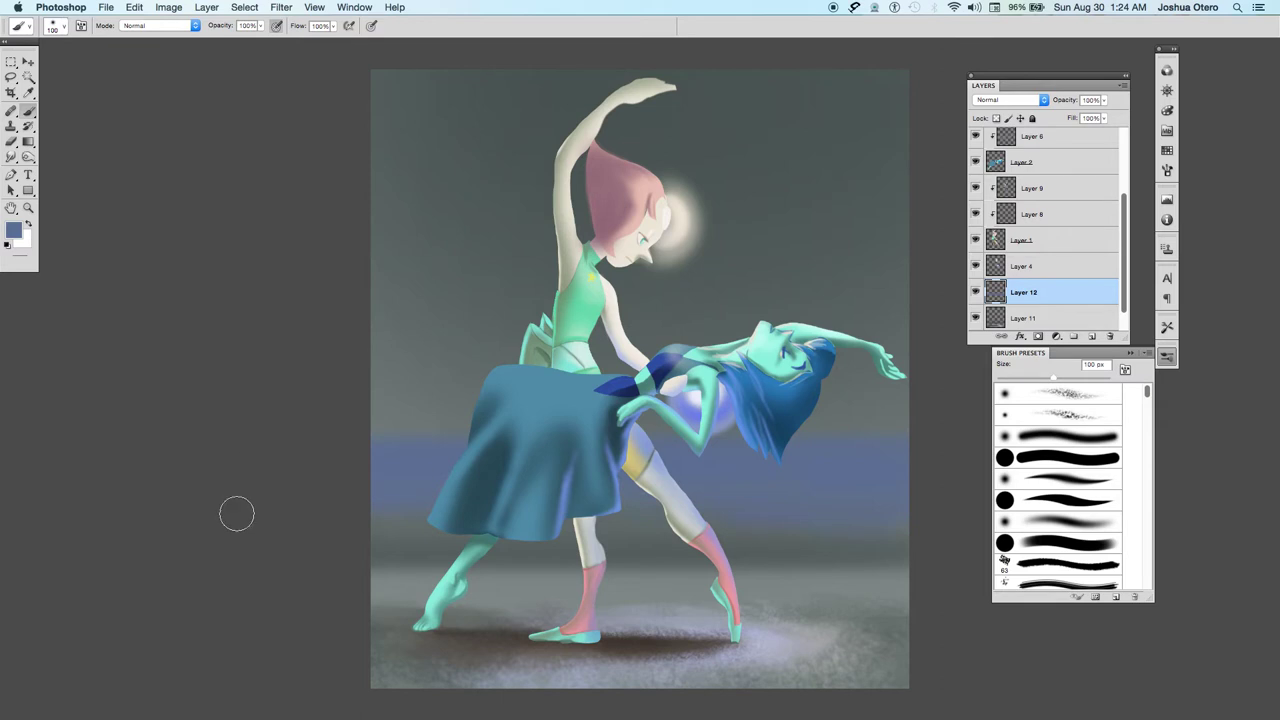
# Darken the foreground colour to a deep navy, about #24324e.
pyautogui.click(19, 231)
pyautogui.moveTo(896, 535); pyautogui.dragTo(917, 543)
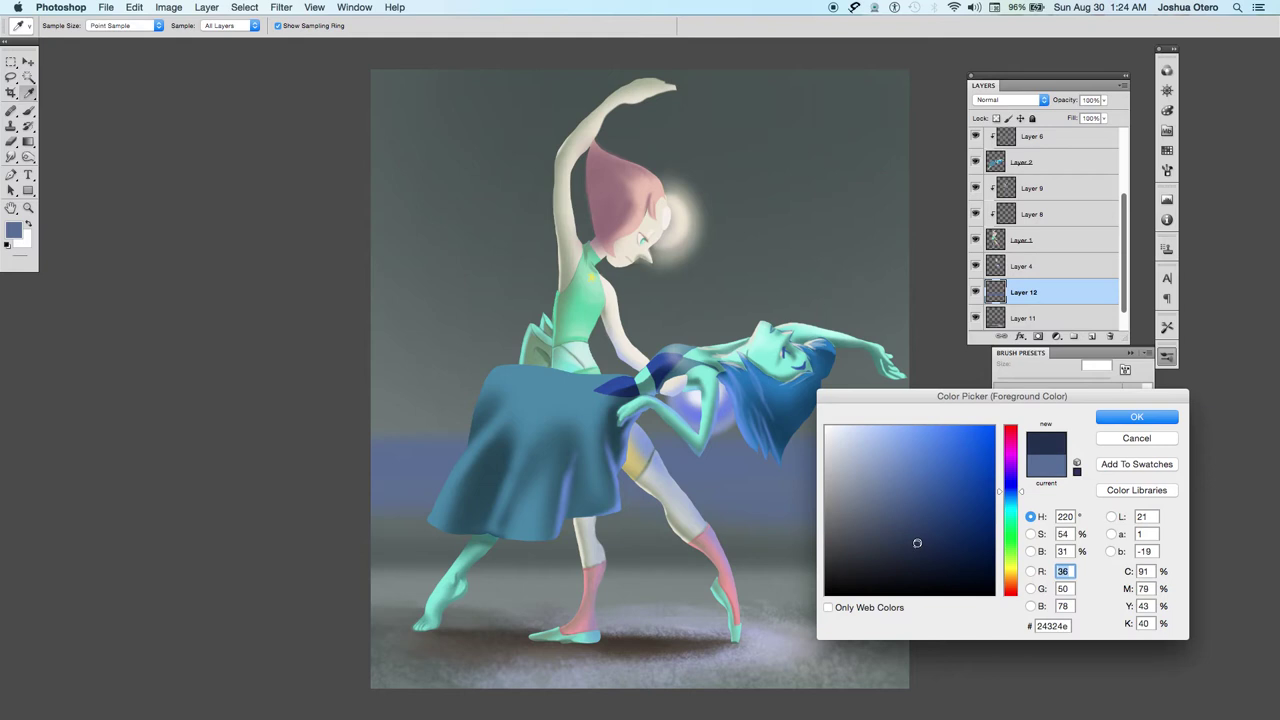
pyautogui.click(1126, 420)
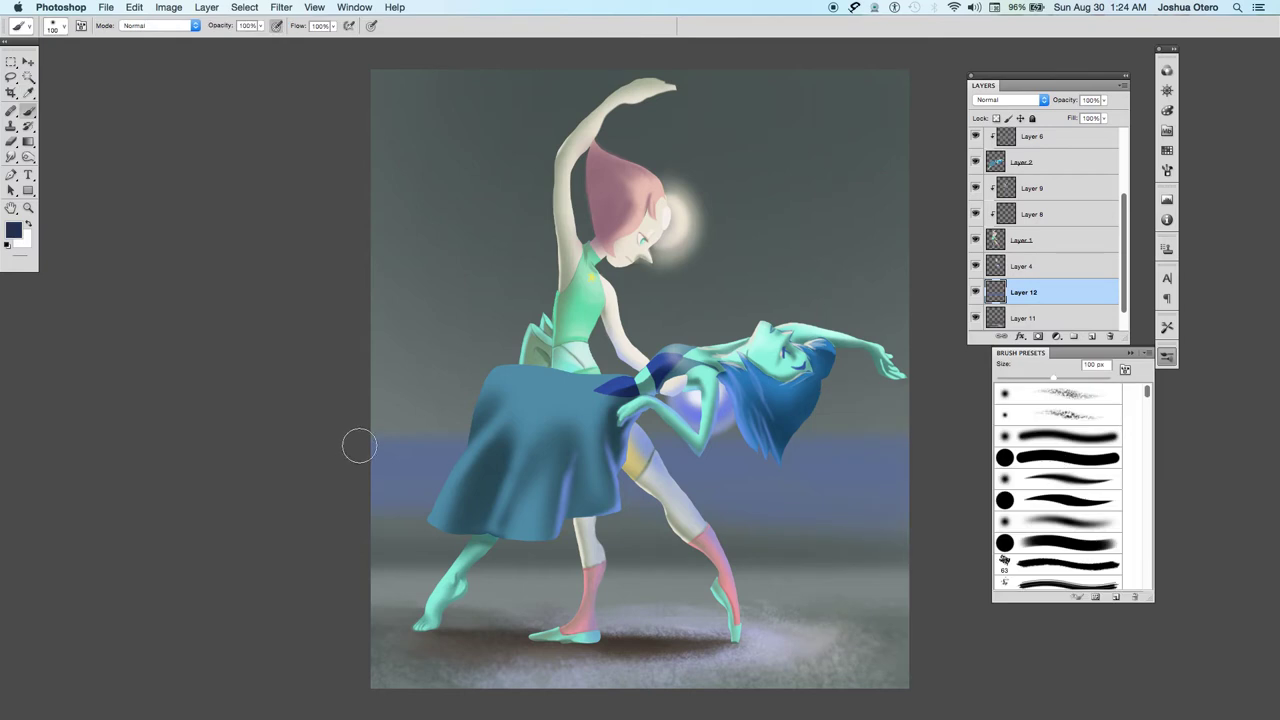
pyautogui.press(']')
pyautogui.press(']')
pyautogui.press(']')
pyautogui.press(']')
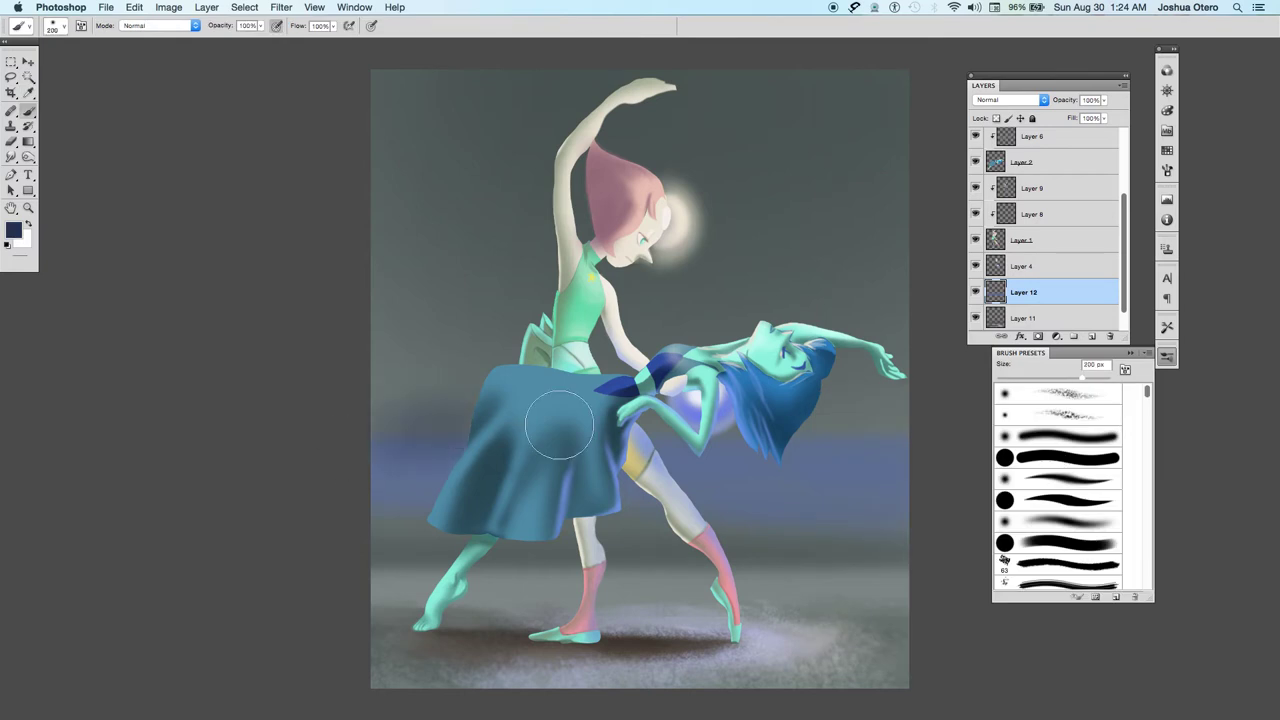
pyautogui.press('super+z')
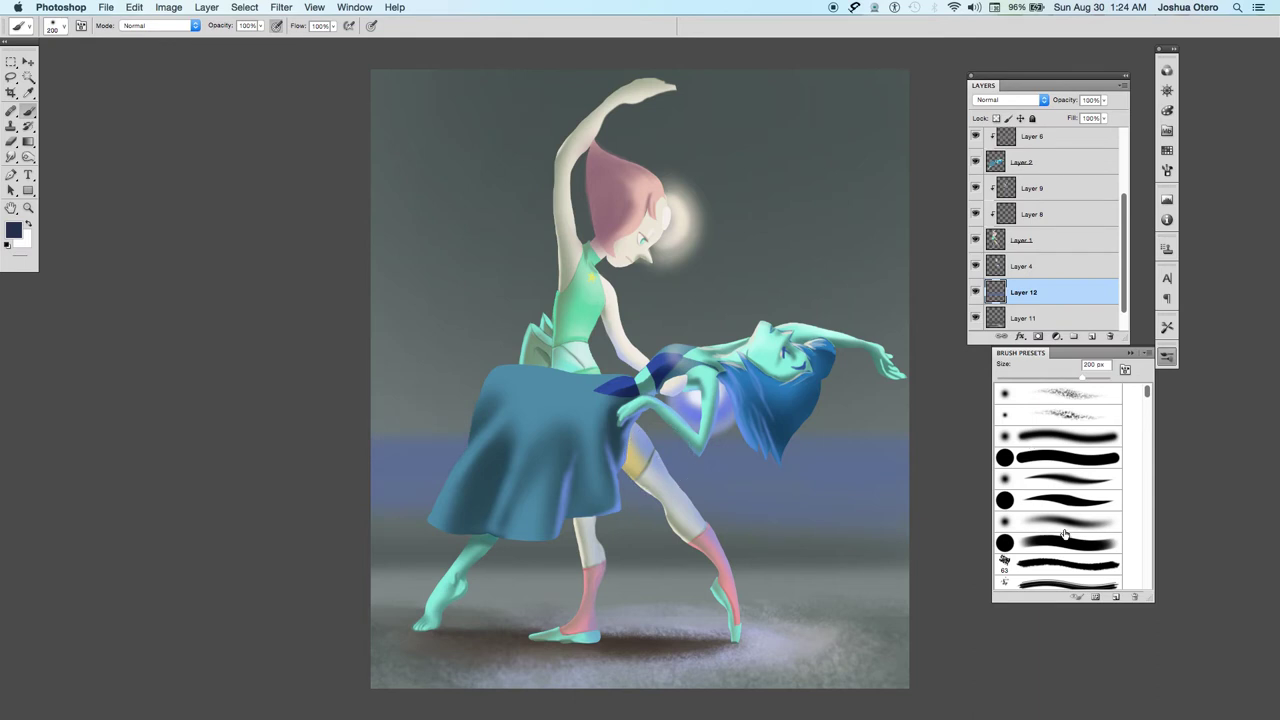
# Select the full-width rectangle of background from the canvas's upper edge down to just inside the painted blue band.
pyautogui.press('m')
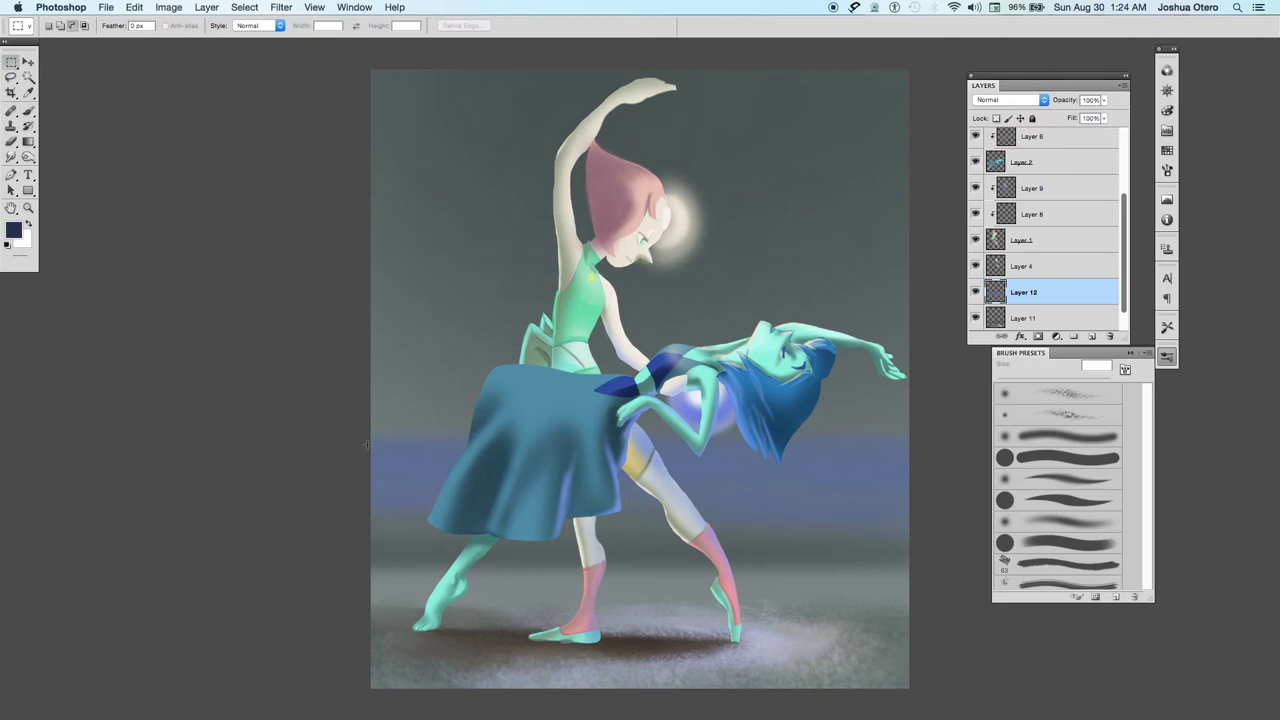
pyautogui.moveTo(364, 449); pyautogui.dragTo(376, 408)
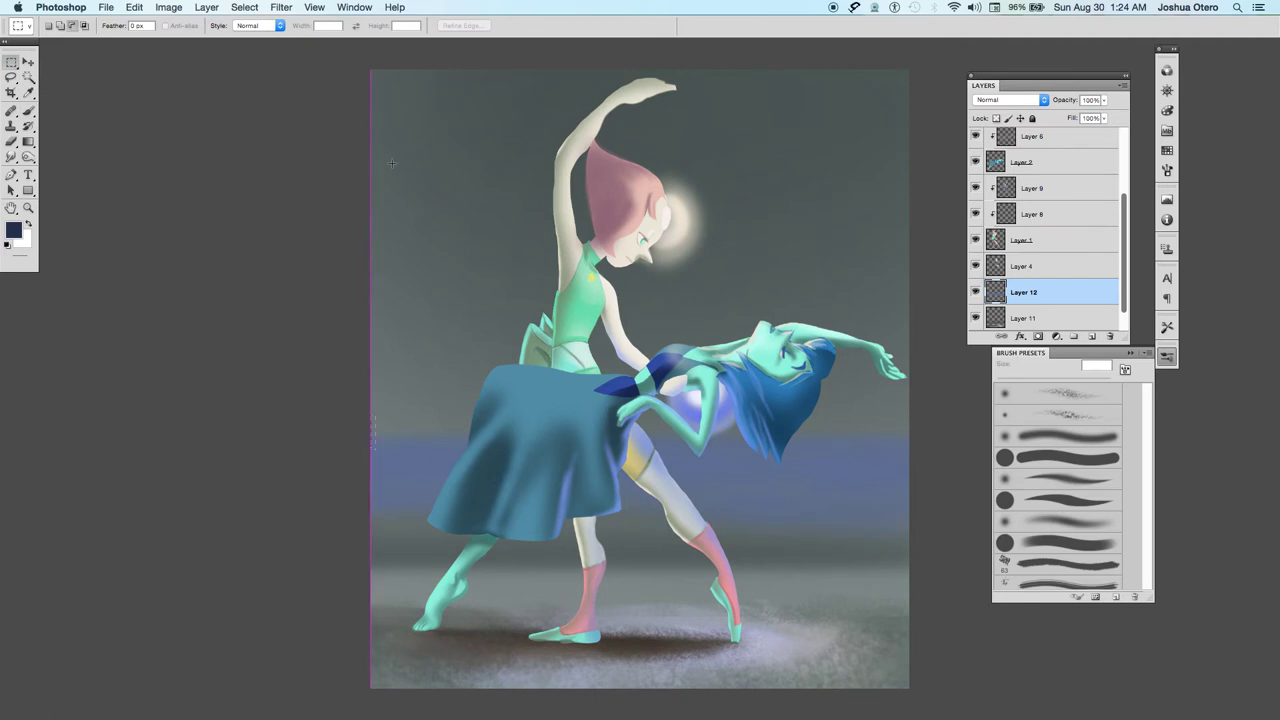
pyautogui.moveTo(430, 97); pyautogui.dragTo(960, 73)
# Fill the selection with a linear navy-to-transparent gradient that fades upward from the horizon, and remove the selection.
pyautogui.click(28, 141)
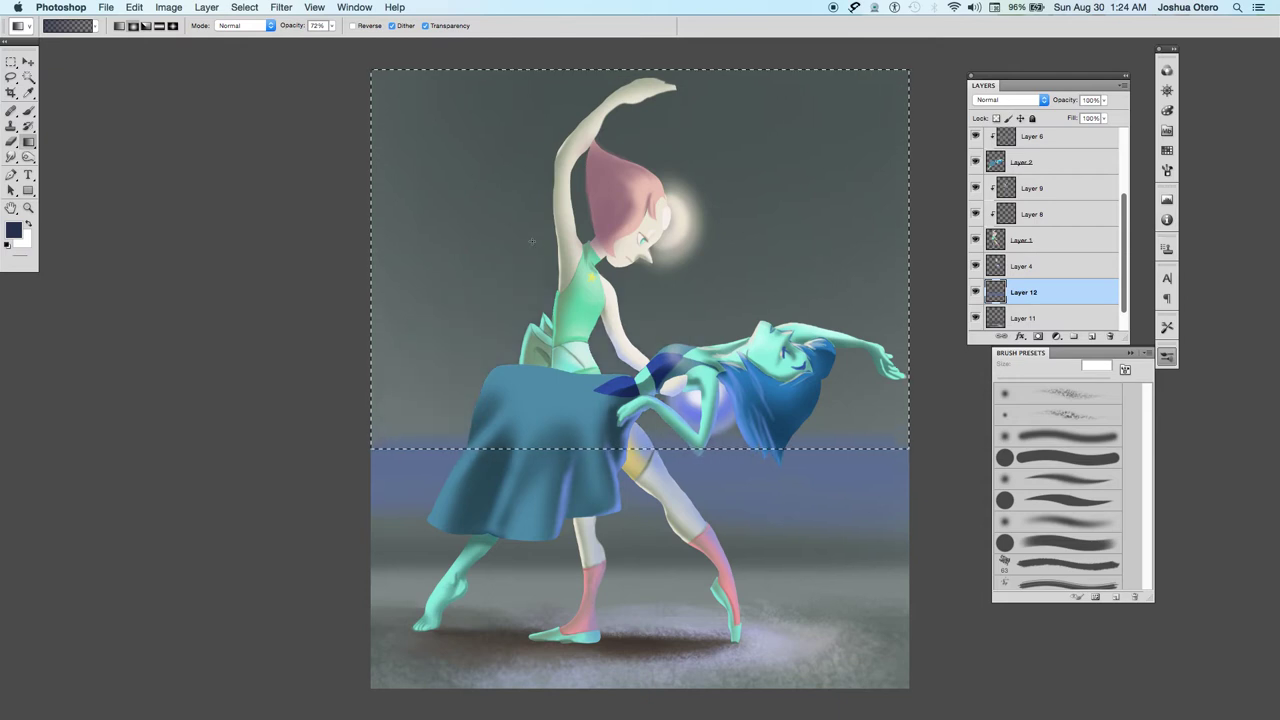
pyautogui.click(119, 26)
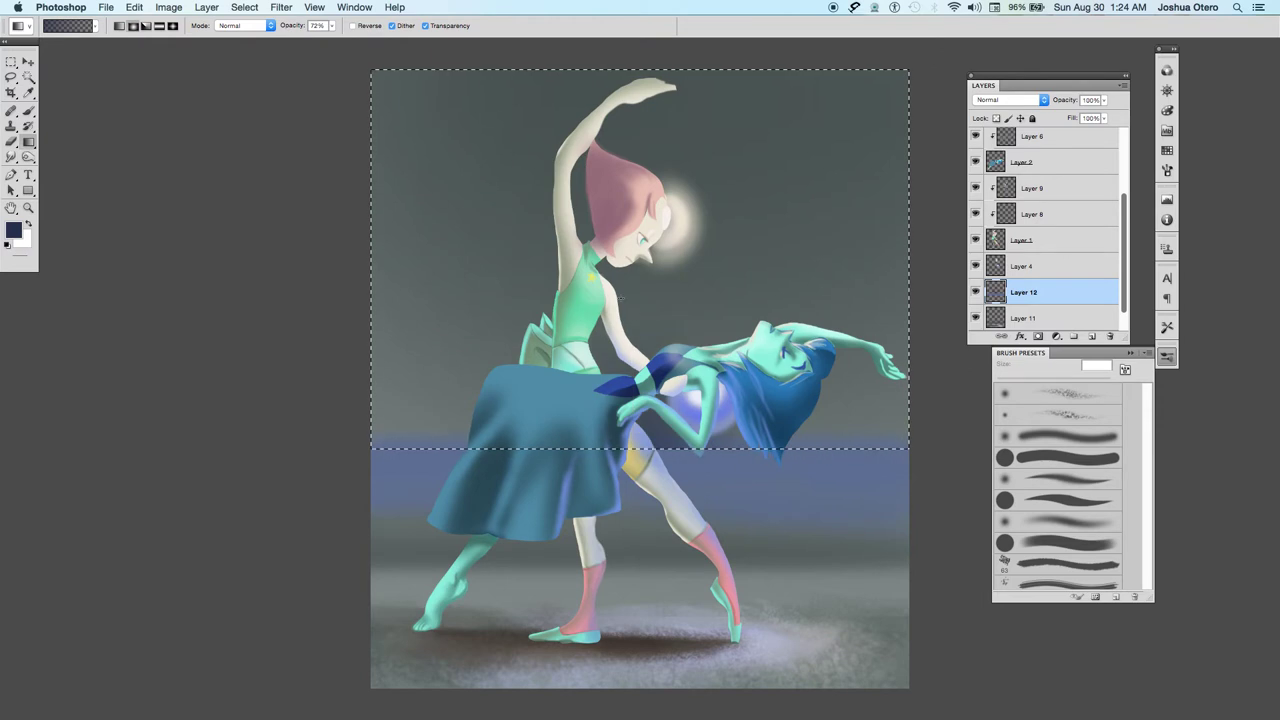
pyautogui.press('super+z')
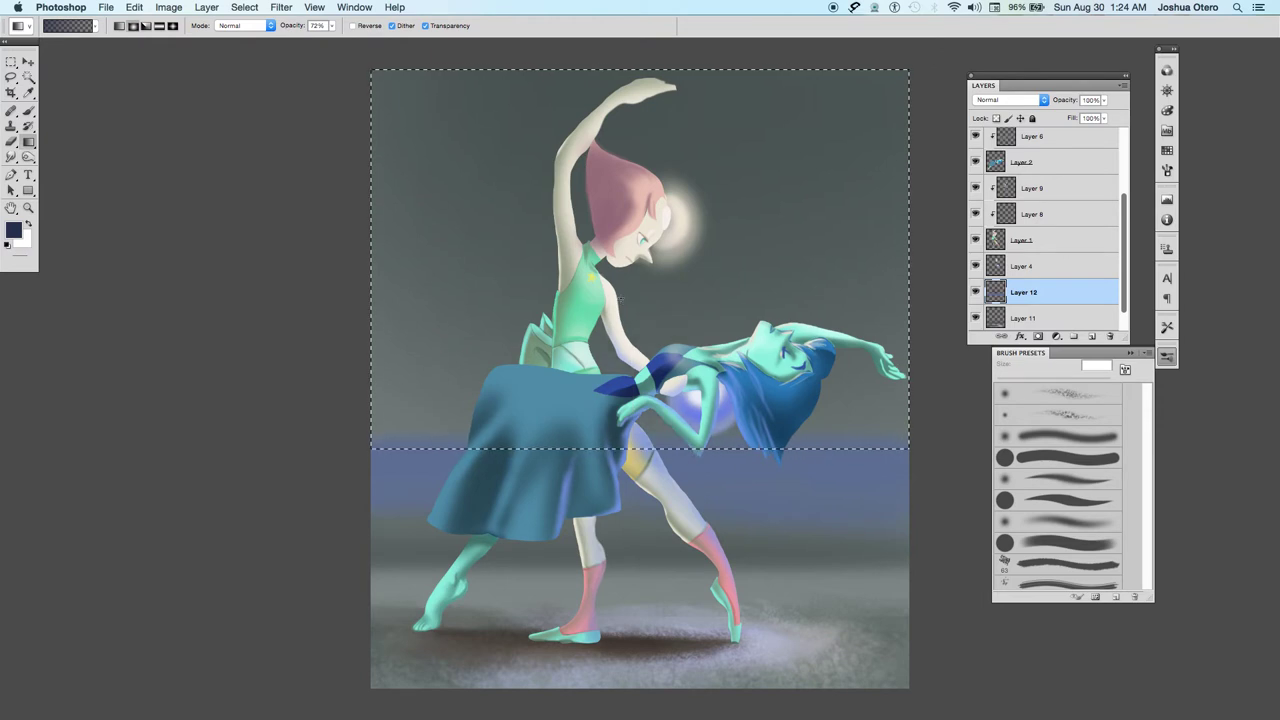
pyautogui.press('super+z')
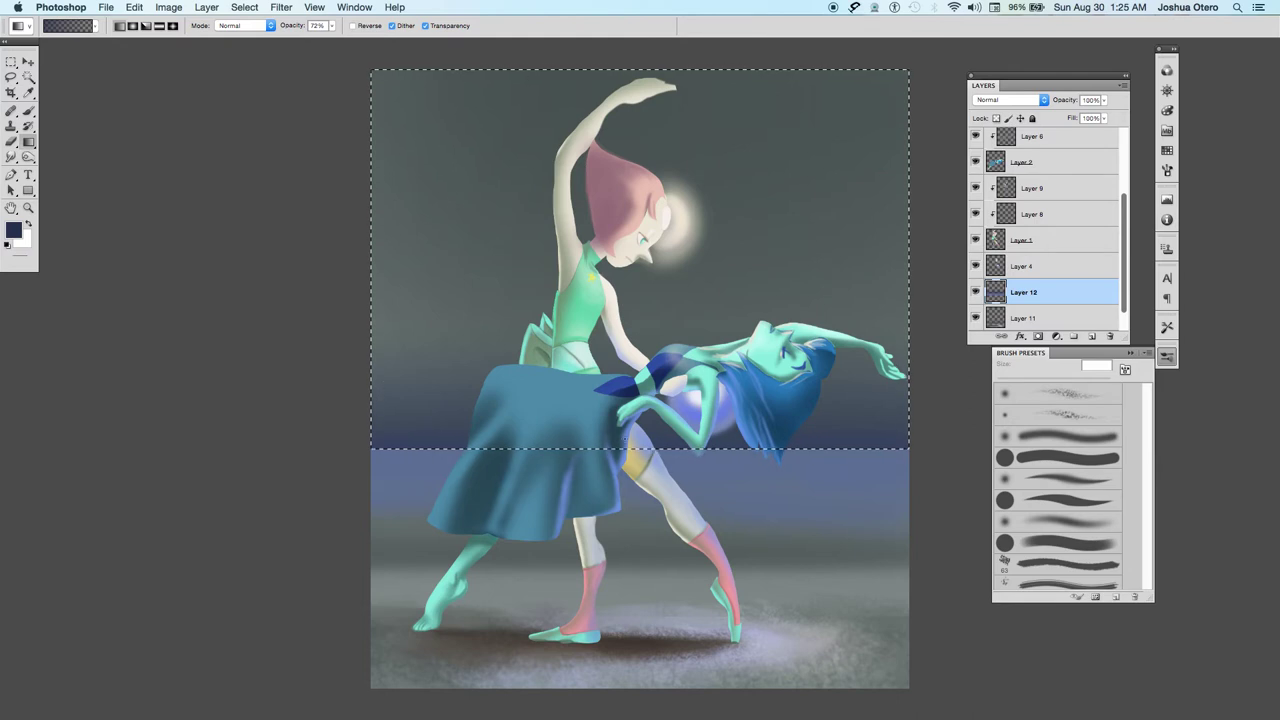
pyautogui.moveTo(624, 362); pyautogui.dragTo(606, 198)
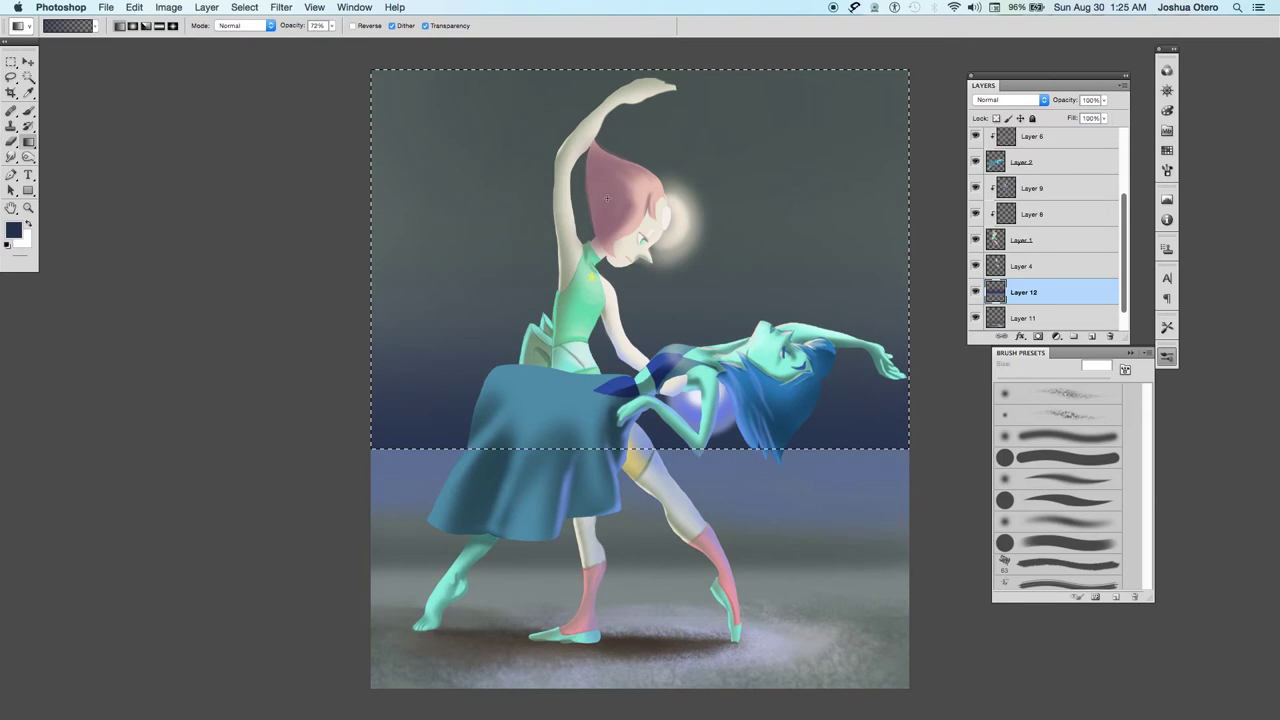
pyautogui.press('super+d')
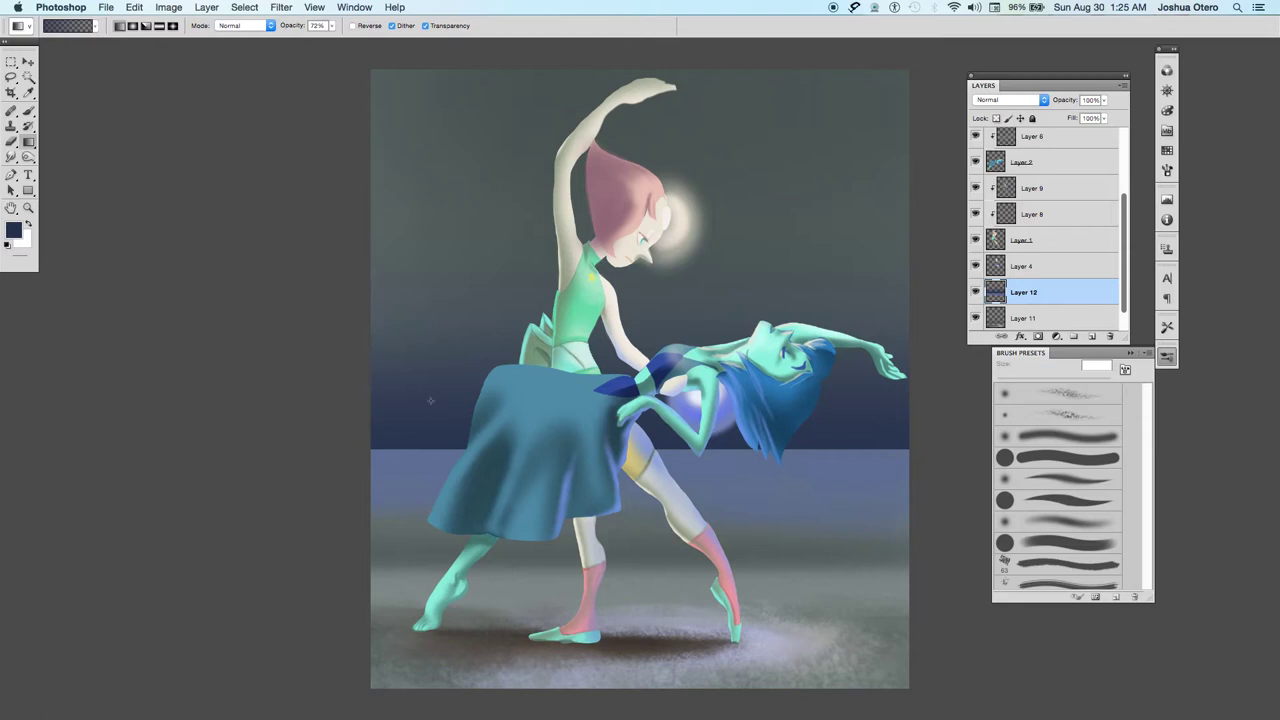
# Set the foreground colour to a brighter, more saturated blue, #2e4779.
pyautogui.click(18, 233)
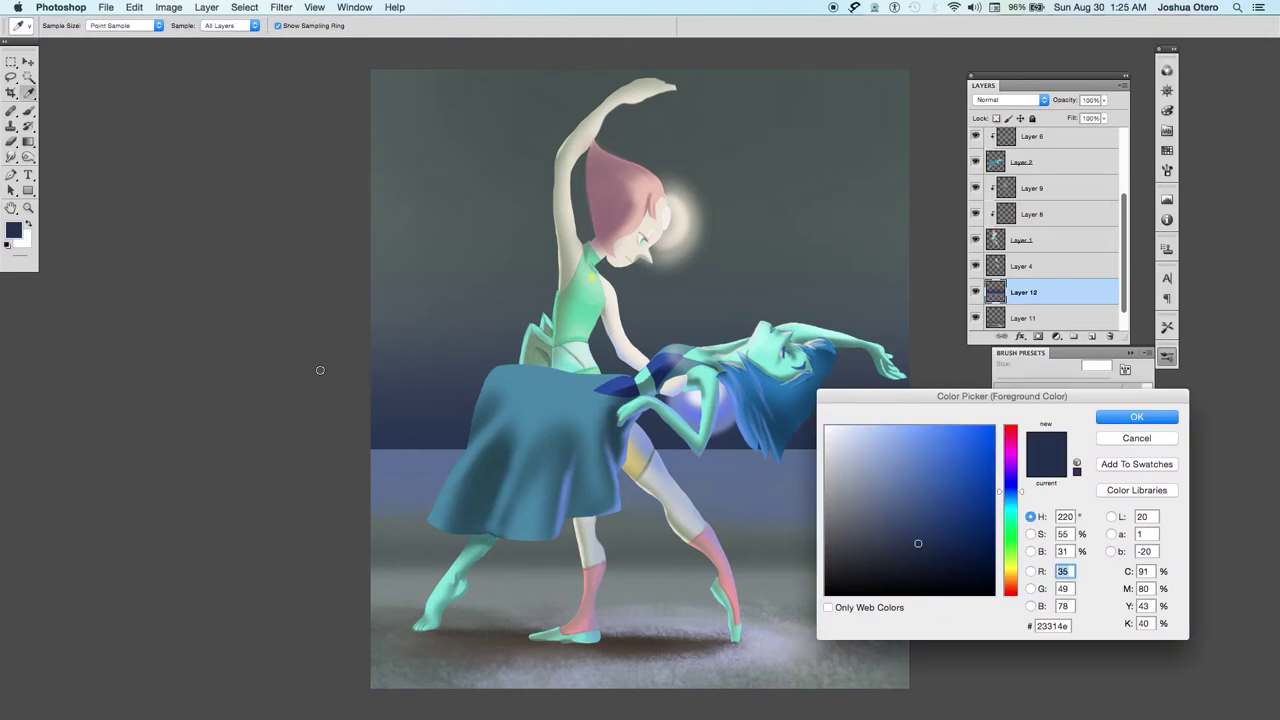
pyautogui.moveTo(918, 542); pyautogui.dragTo(930, 515)
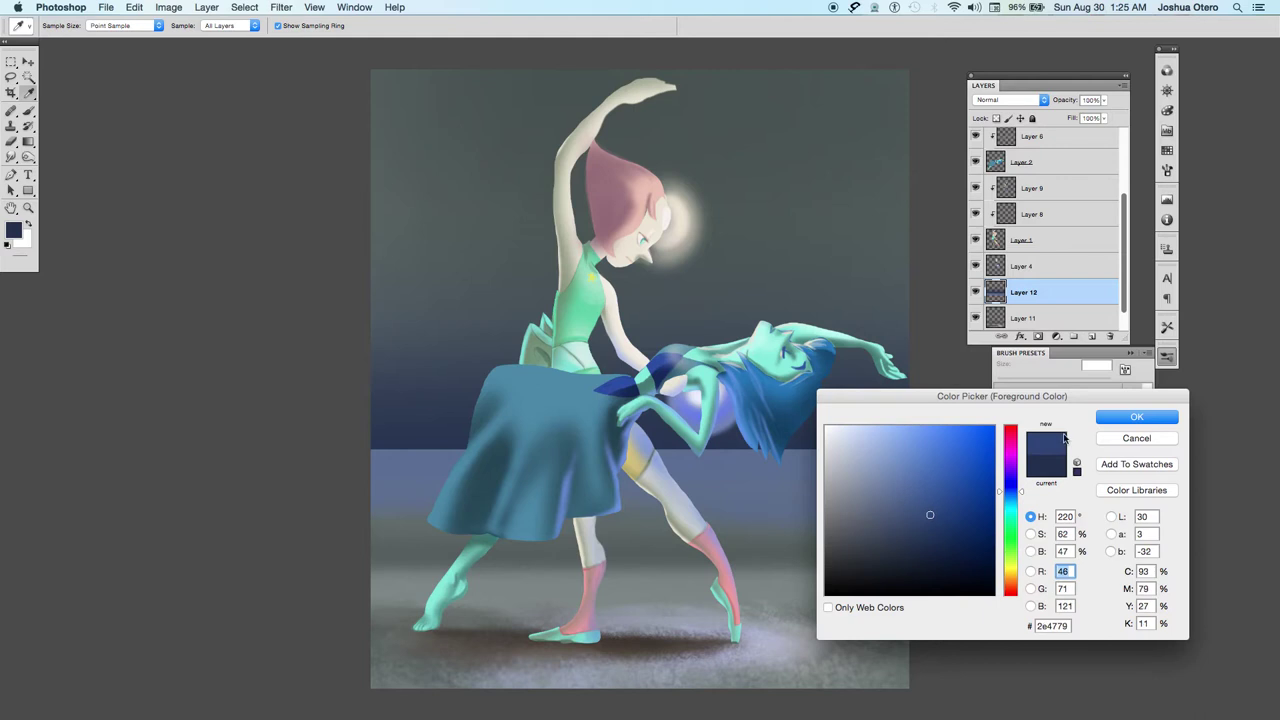
pyautogui.press('Return')
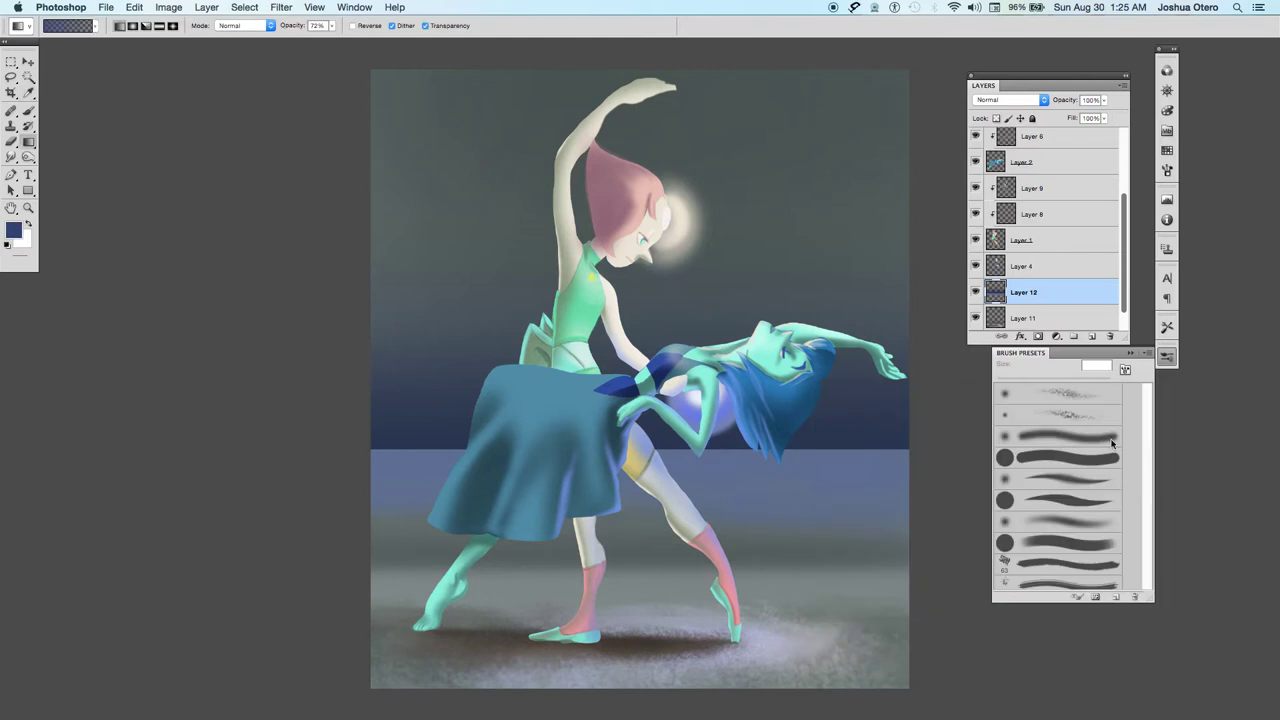
# Paint a soft blue glow across the sky above the horizon with a large soft round brush, ending at 300 px.
pyautogui.press('b')
pyautogui.click(1044, 522)
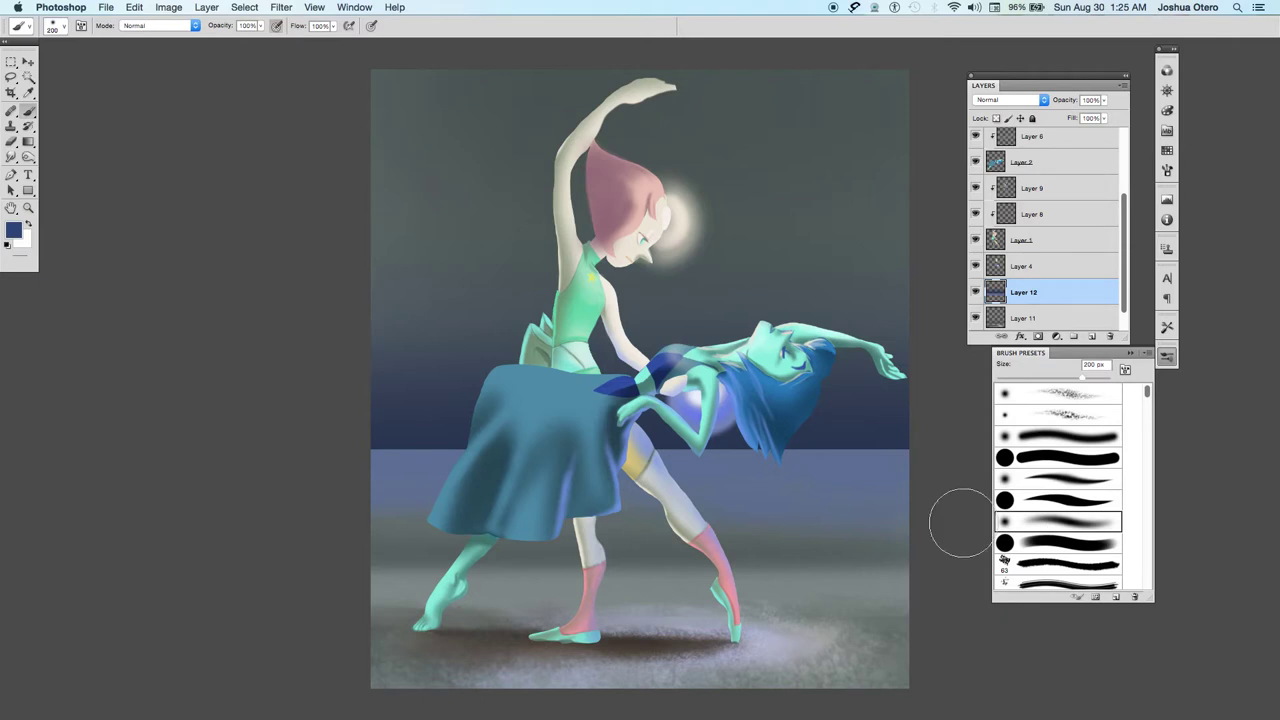
pyautogui.press('[')
pyautogui.press('[')
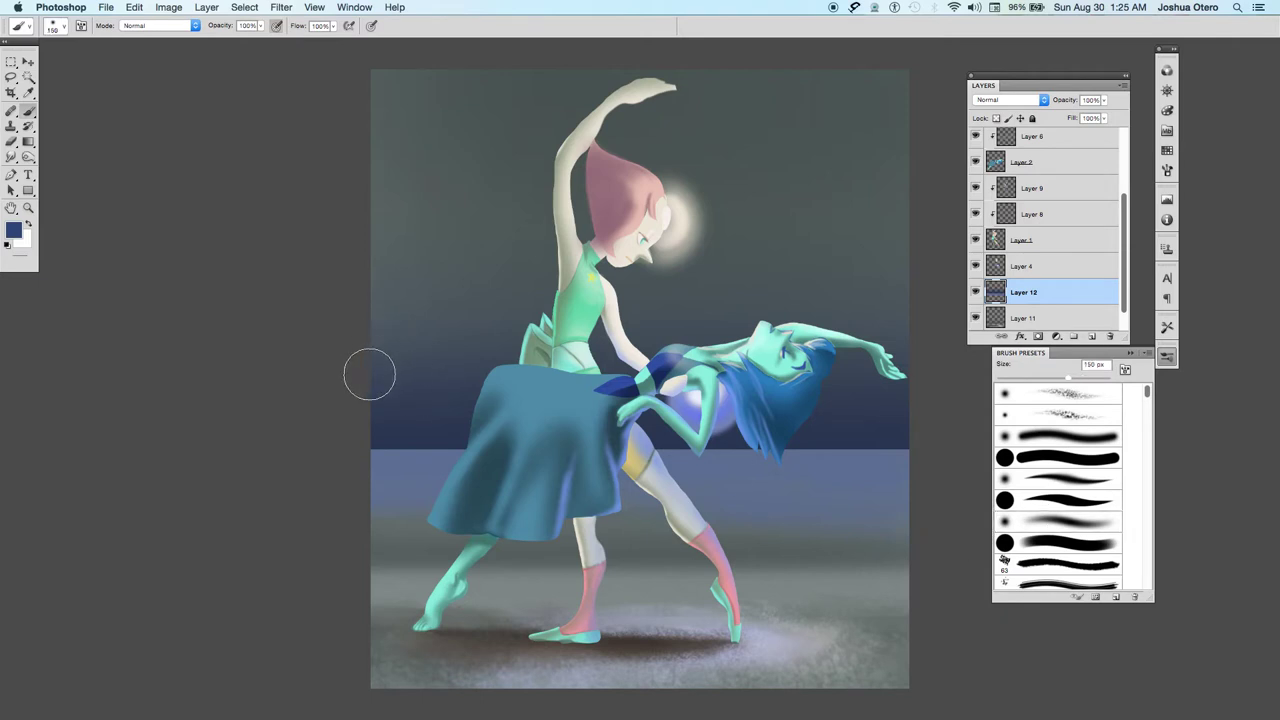
pyautogui.press(']')
pyautogui.press(']')
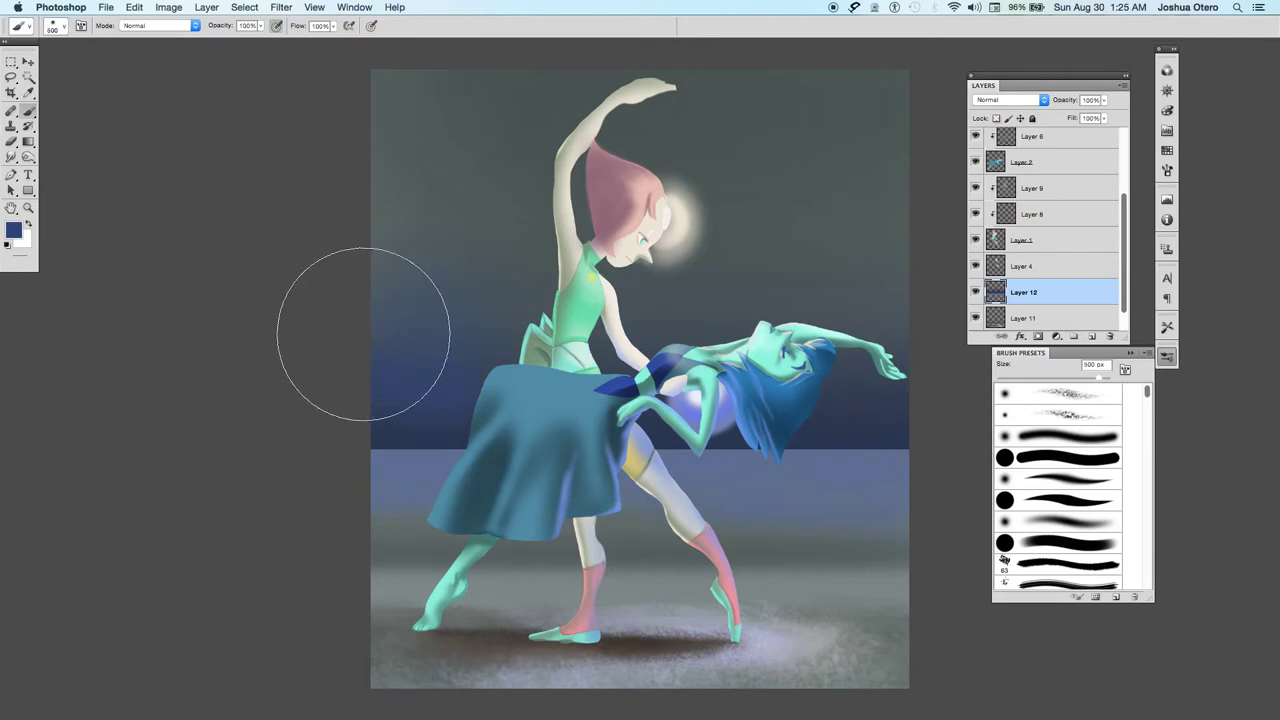
pyautogui.press('[')
pyautogui.moveTo(366, 335); pyautogui.dragTo(476, 339)
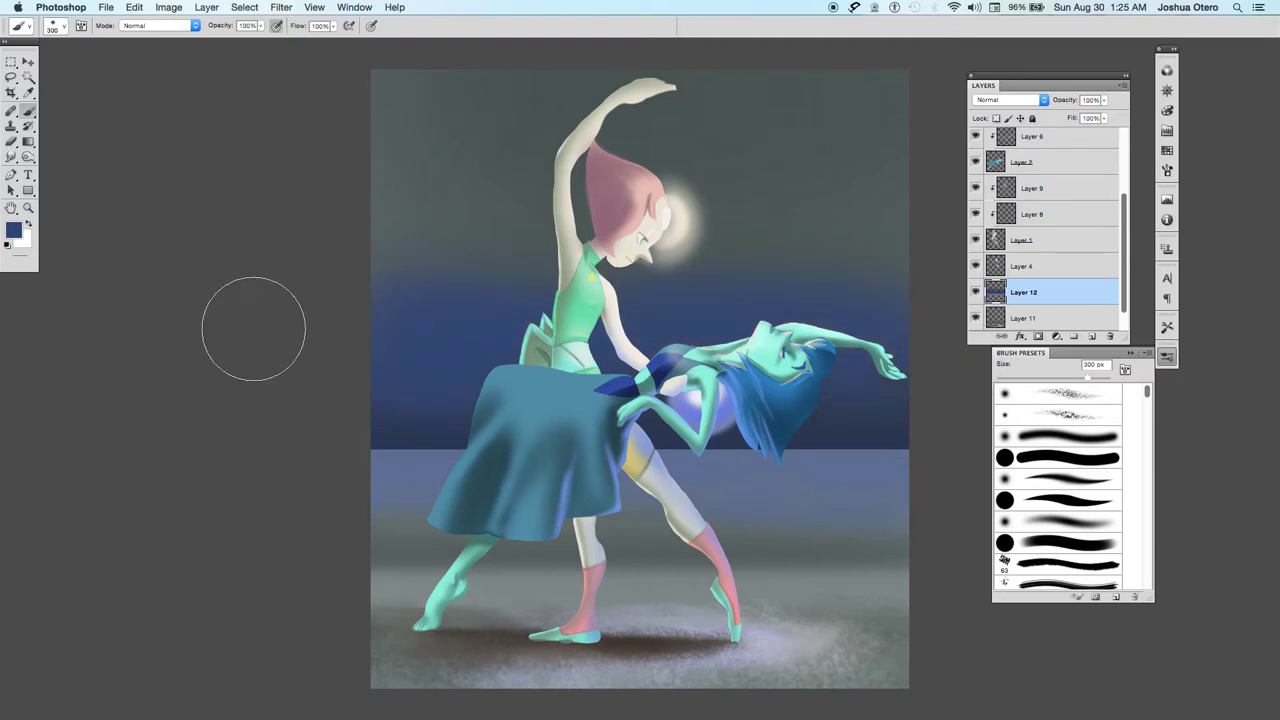
# Choose the irregular cloud-shaped 250 px brush preset and reduce its size to 200 px.
pyautogui.scroll(-5, 1150, 427)
pyautogui.scroll(-5, 1152, 425)
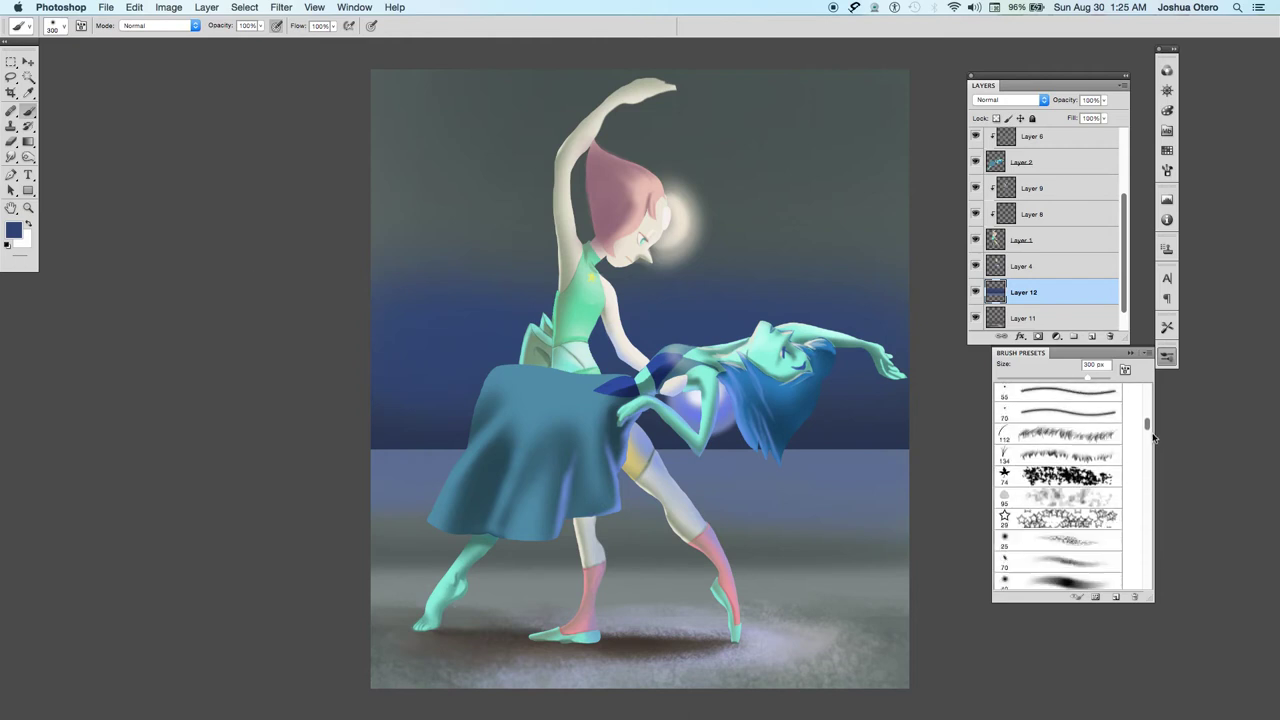
pyautogui.scroll(-5, 1152, 455)
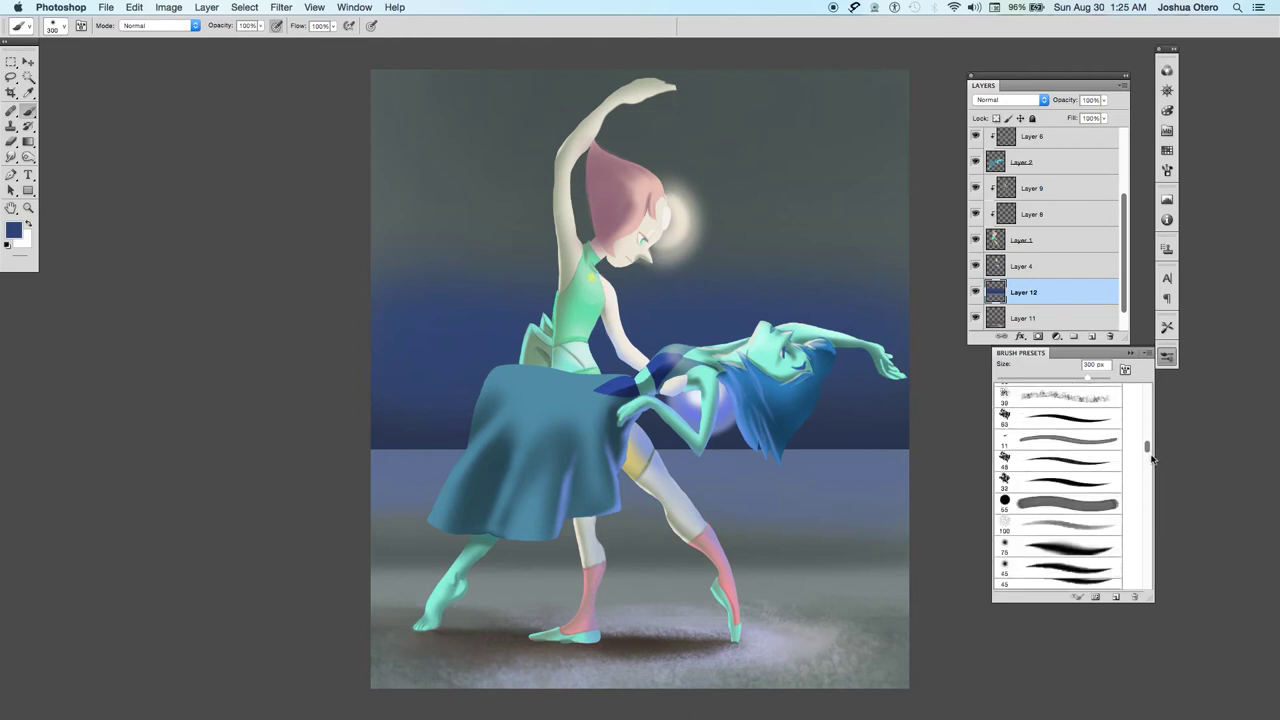
pyautogui.scroll(-5, 1150, 470)
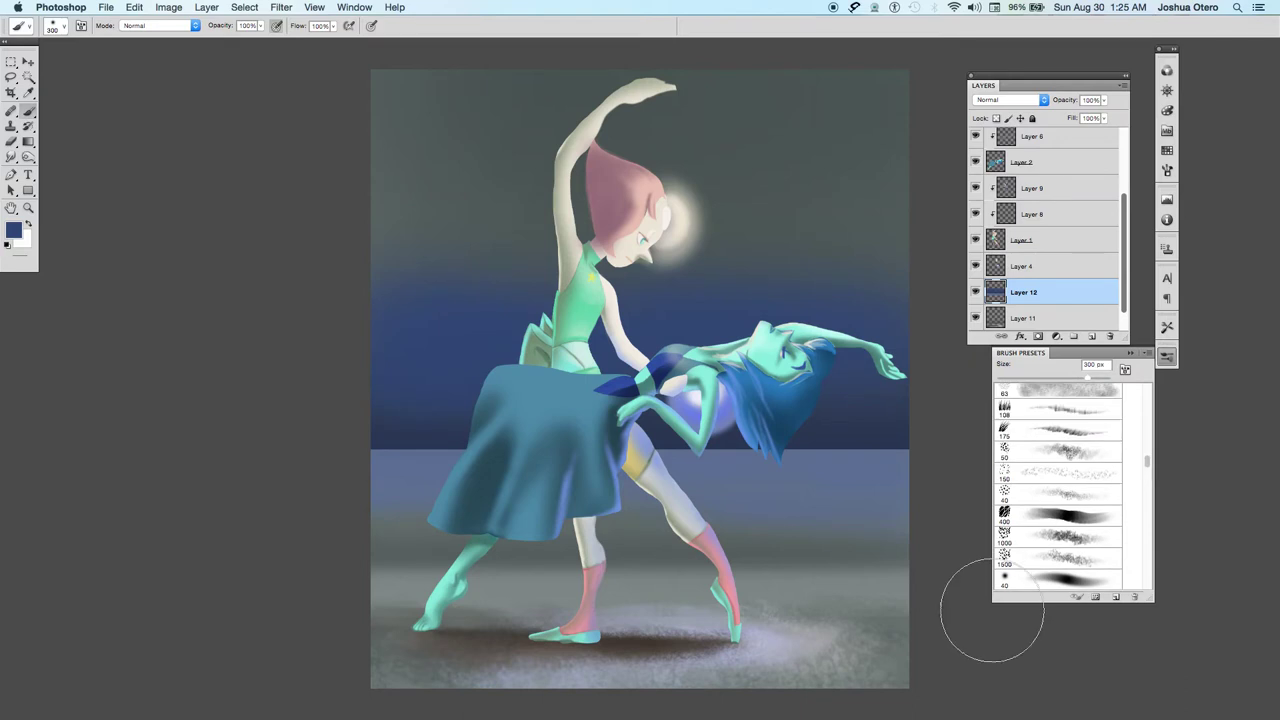
pyautogui.scroll(-2, 1147, 469)
pyautogui.moveTo(1147, 469)
pyautogui.mouseDown()
pyautogui.moveTo(1144, 551)
pyautogui.moveTo(1147, 480)
pyautogui.mouseUp()
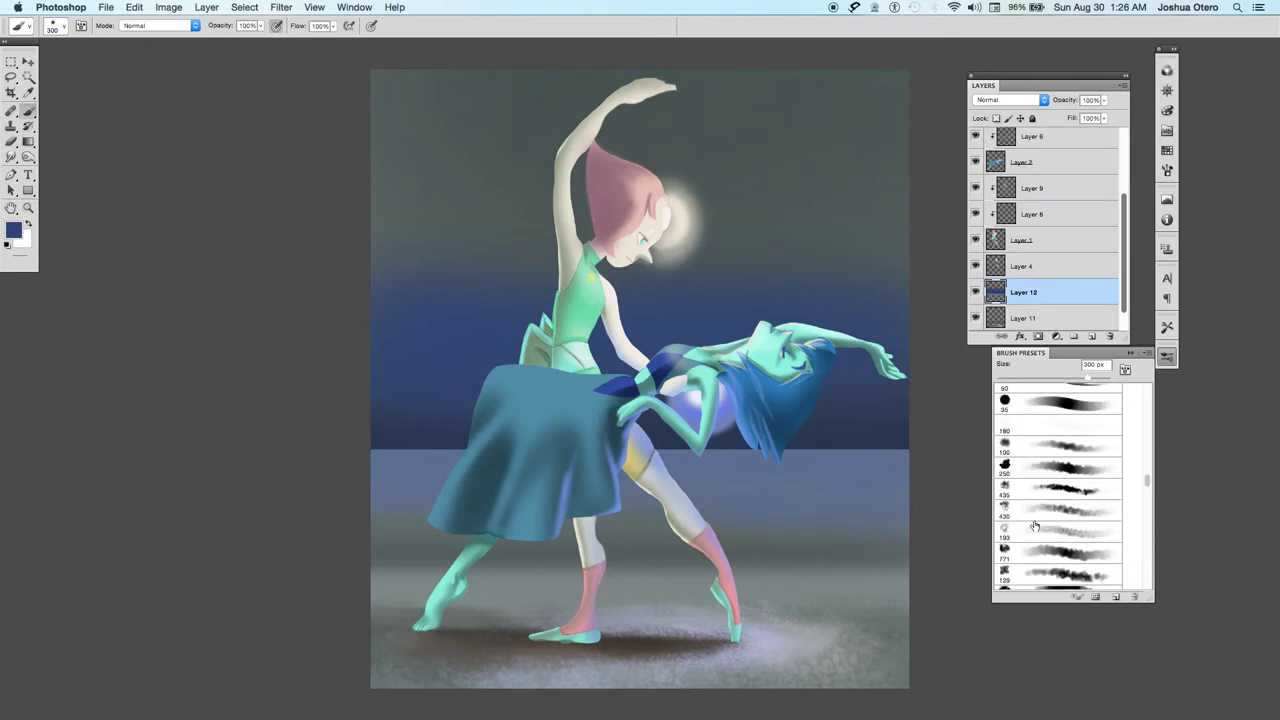
pyautogui.click(1050, 469)
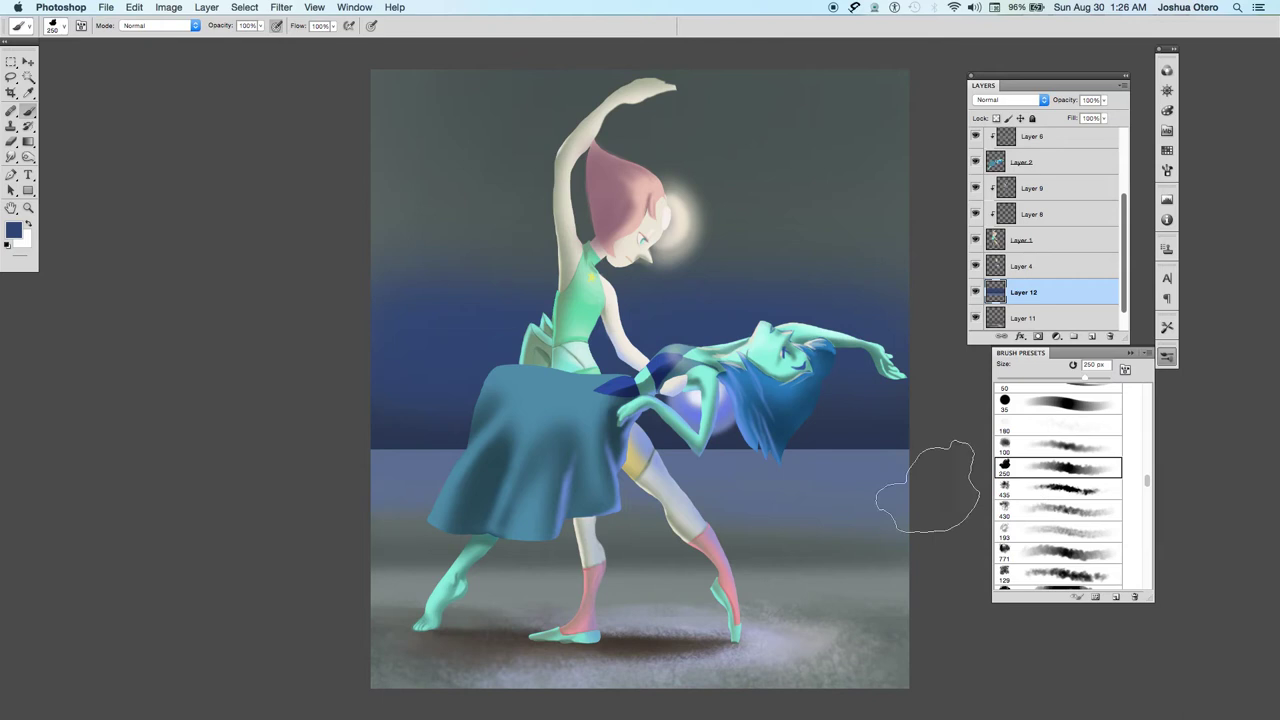
pyautogui.press('[')
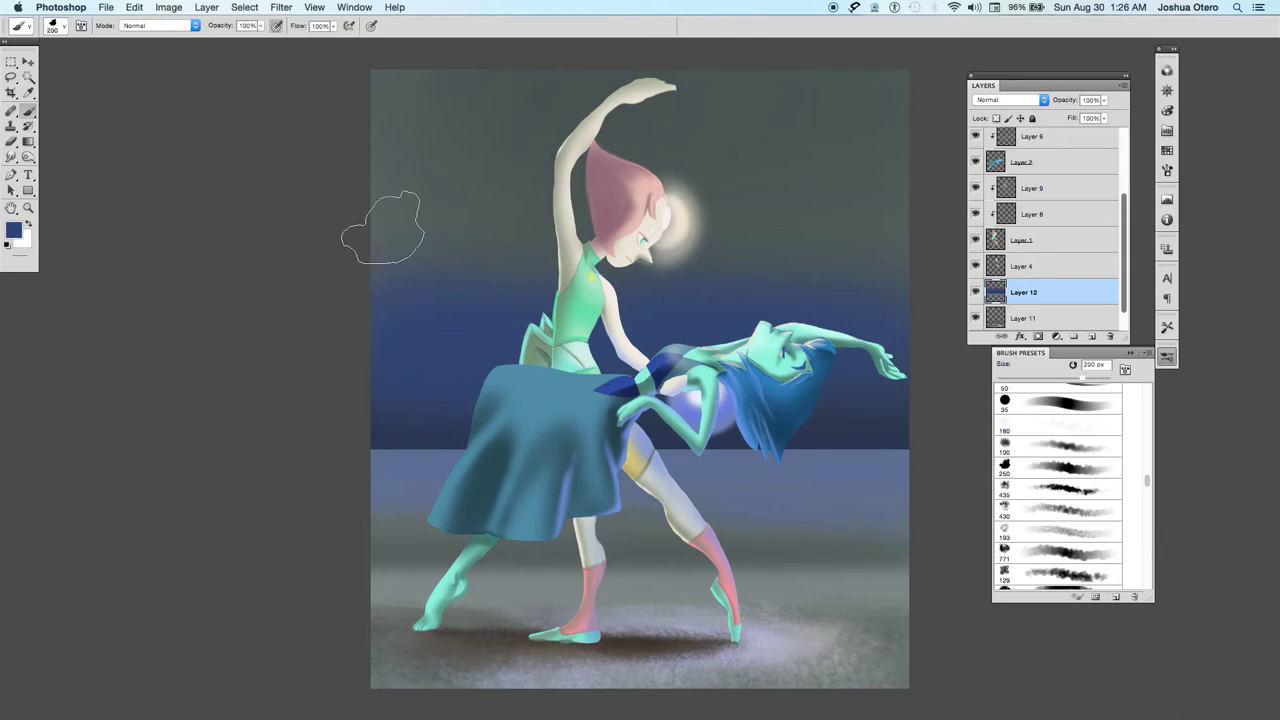
# Sample the grey of the upper sky and lighten it to the pale grey-teal #85a6a6 as foreground colour.
pyautogui.keyDown('alt'); pyautogui.click(421, 204); pyautogui.keyUp('alt')
pyautogui.click(26, 238)
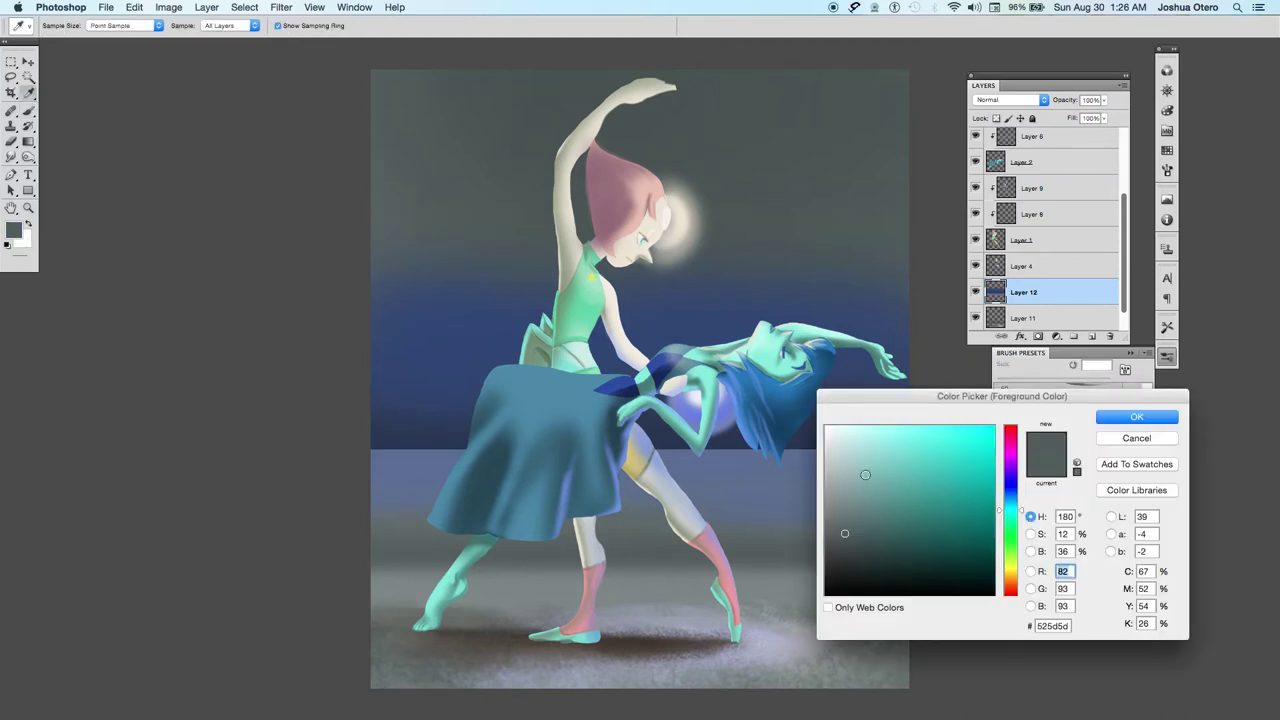
pyautogui.moveTo(858, 469); pyautogui.dragTo(857, 485)
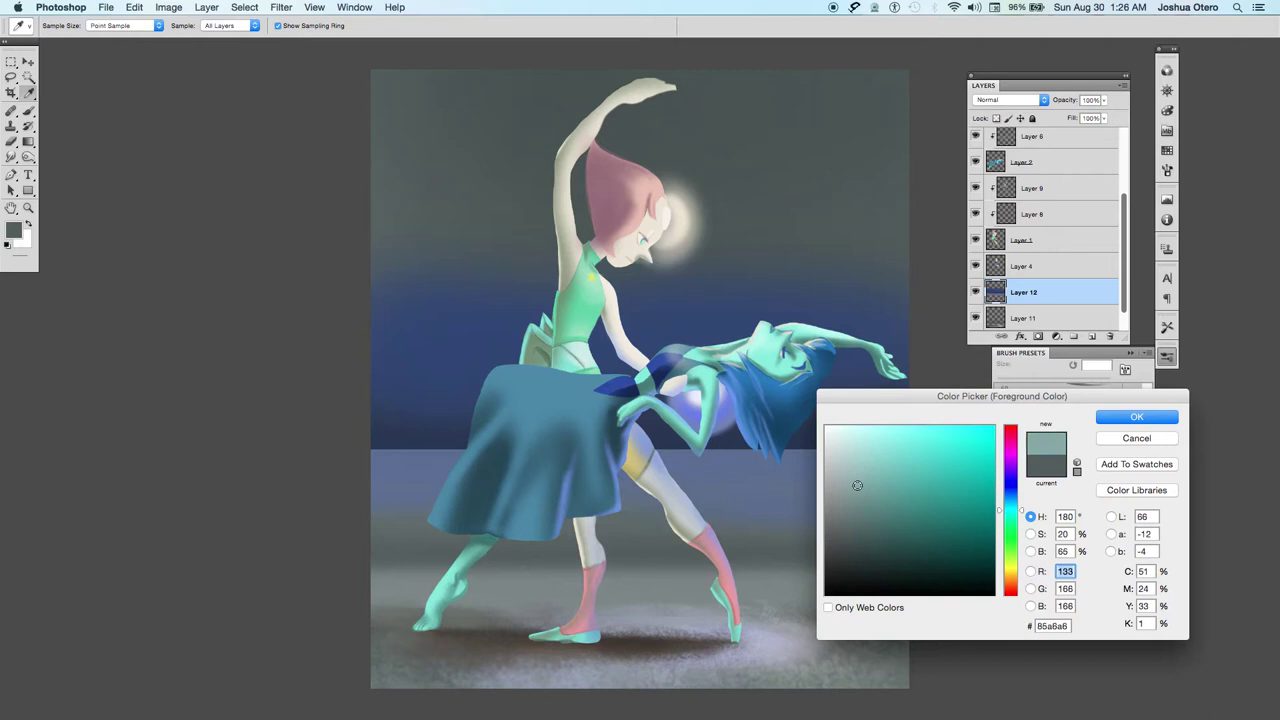
pyautogui.press('Return')
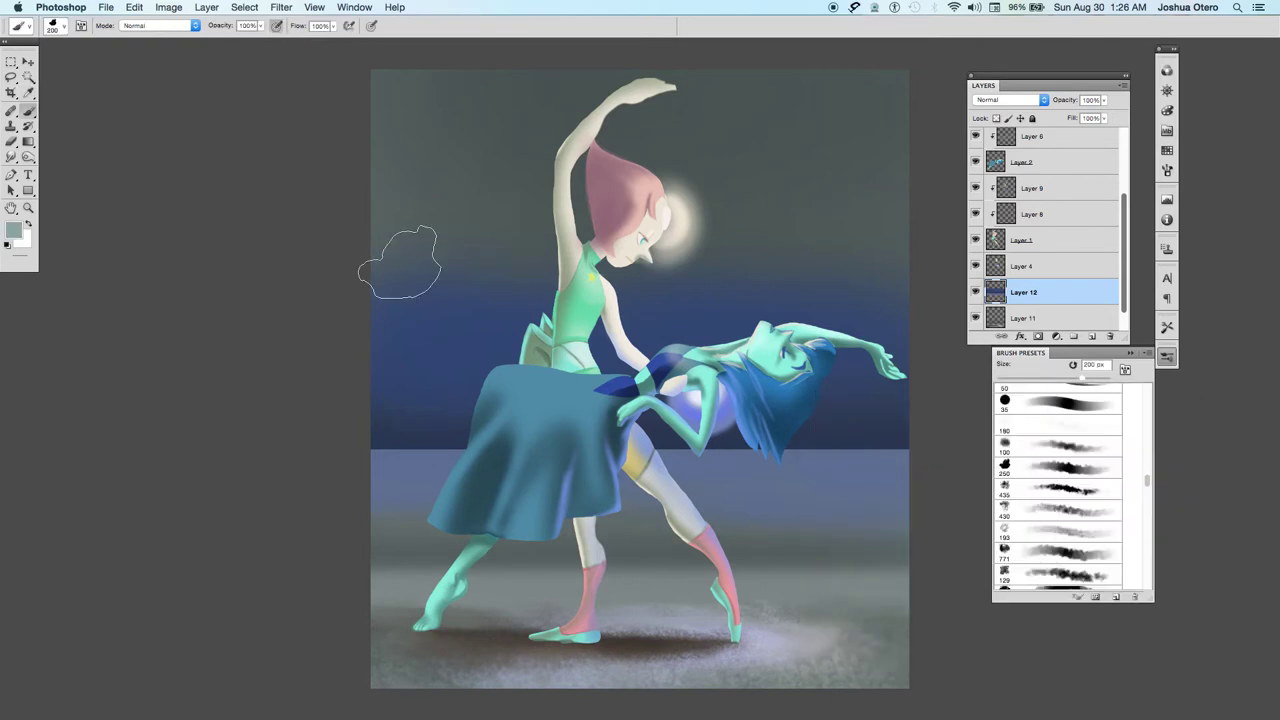
# Paint a pale cloud in the sky at the canvas's left edge, reducing the brush to 150 px.
pyautogui.moveTo(399, 262); pyautogui.dragTo(405, 256)
pyautogui.press('[')
pyautogui.press('[')
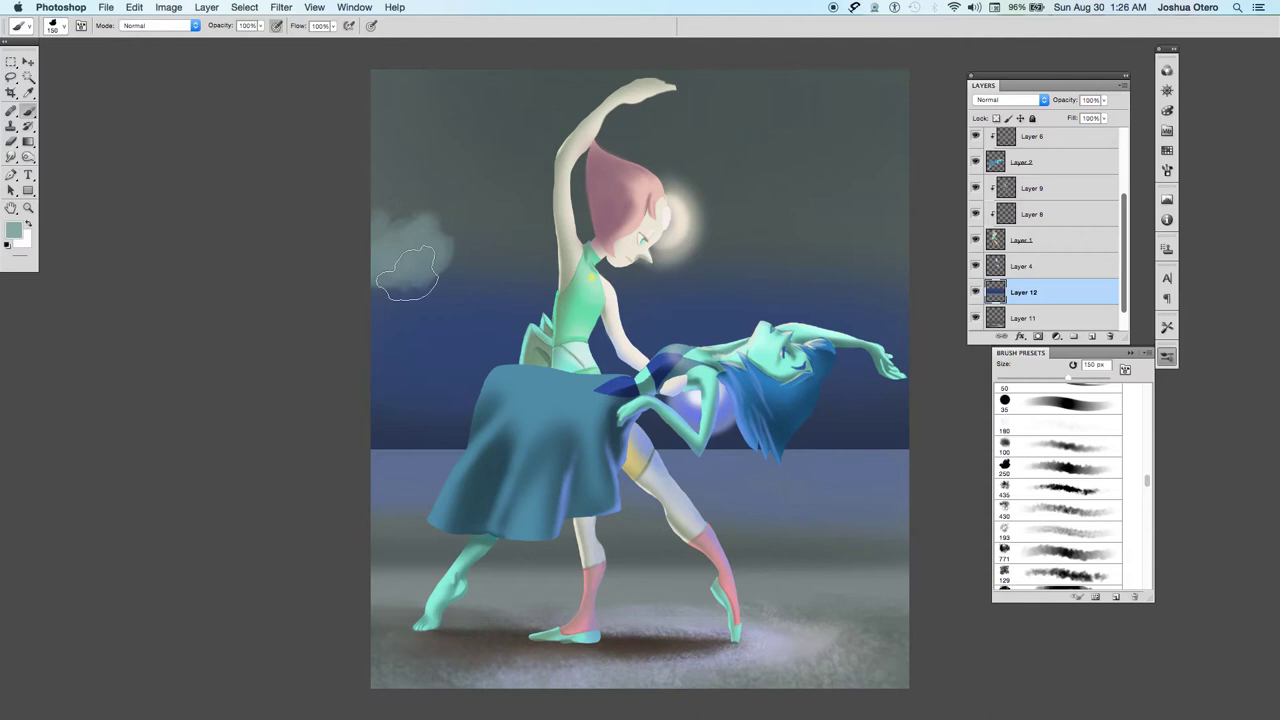
# Set the cloud brush's spacing to 1%, flip its tip horizontally and raise its scatter to 122%.
pyautogui.click(1166, 172)
pyautogui.moveTo(1024, 383); pyautogui.dragTo(1015, 385)
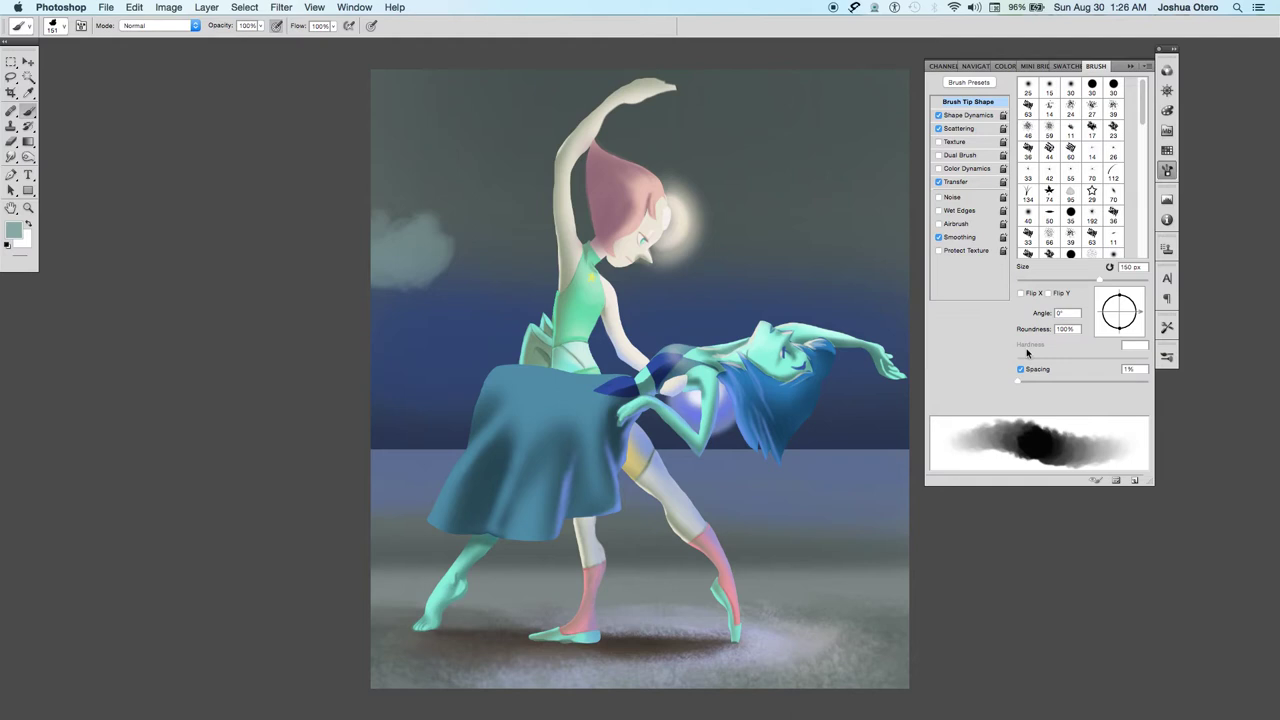
pyautogui.click(1020, 294)
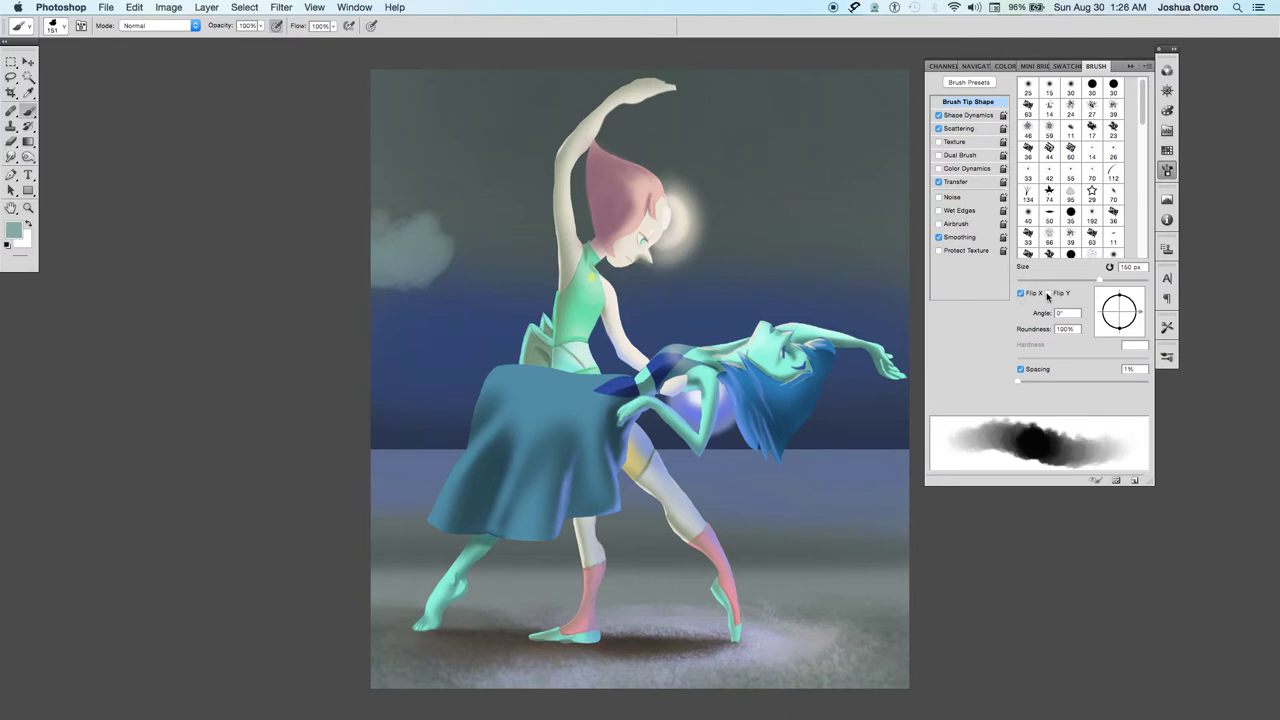
pyautogui.click(1048, 294)
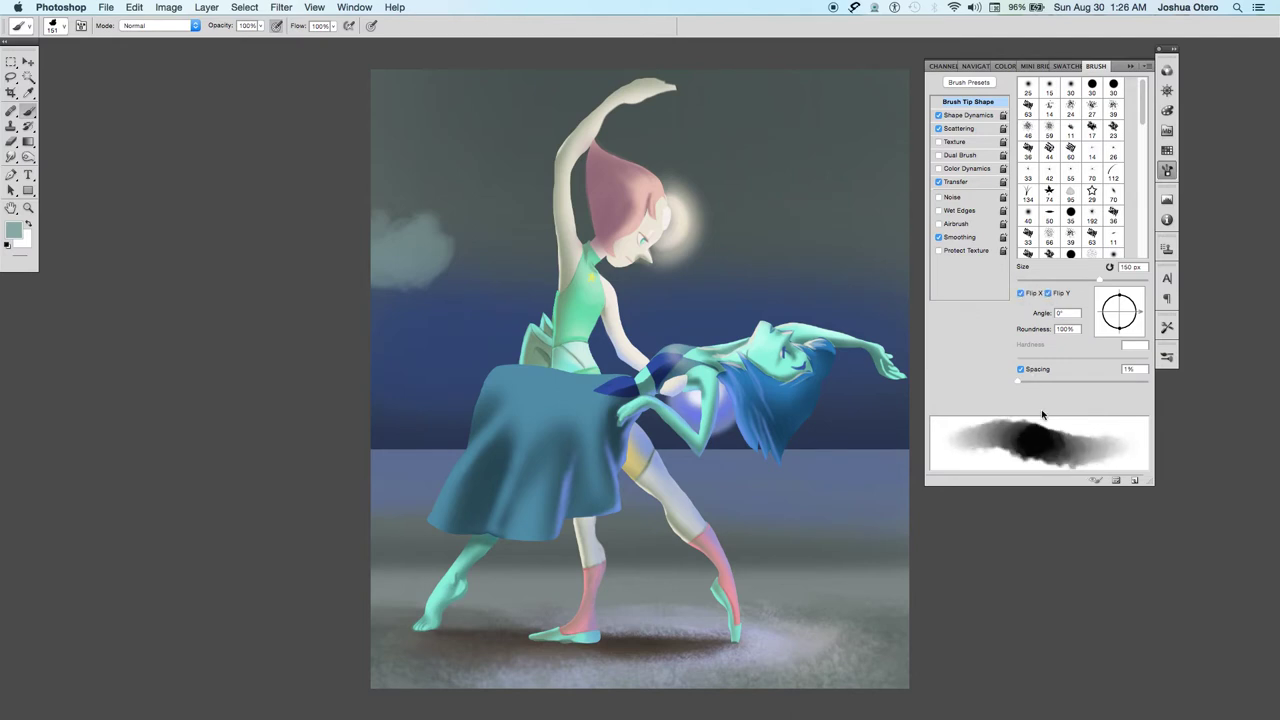
pyautogui.click(1048, 294)
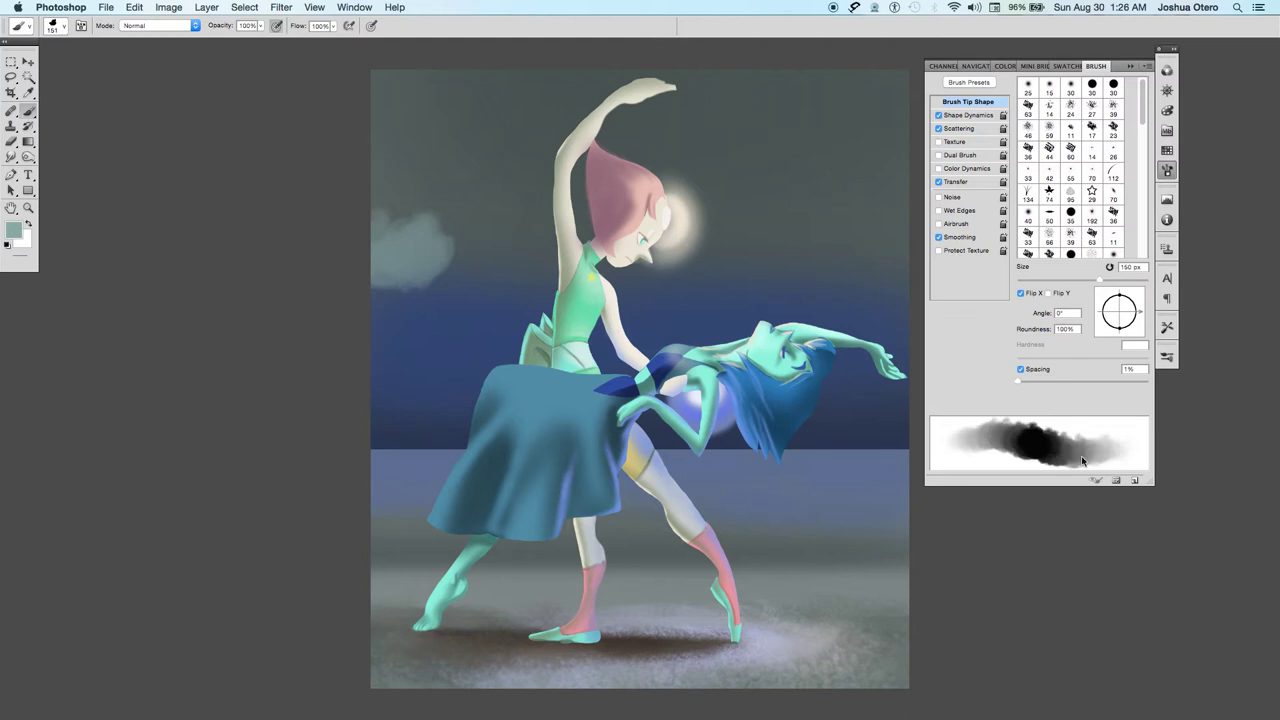
pyautogui.click(983, 131)
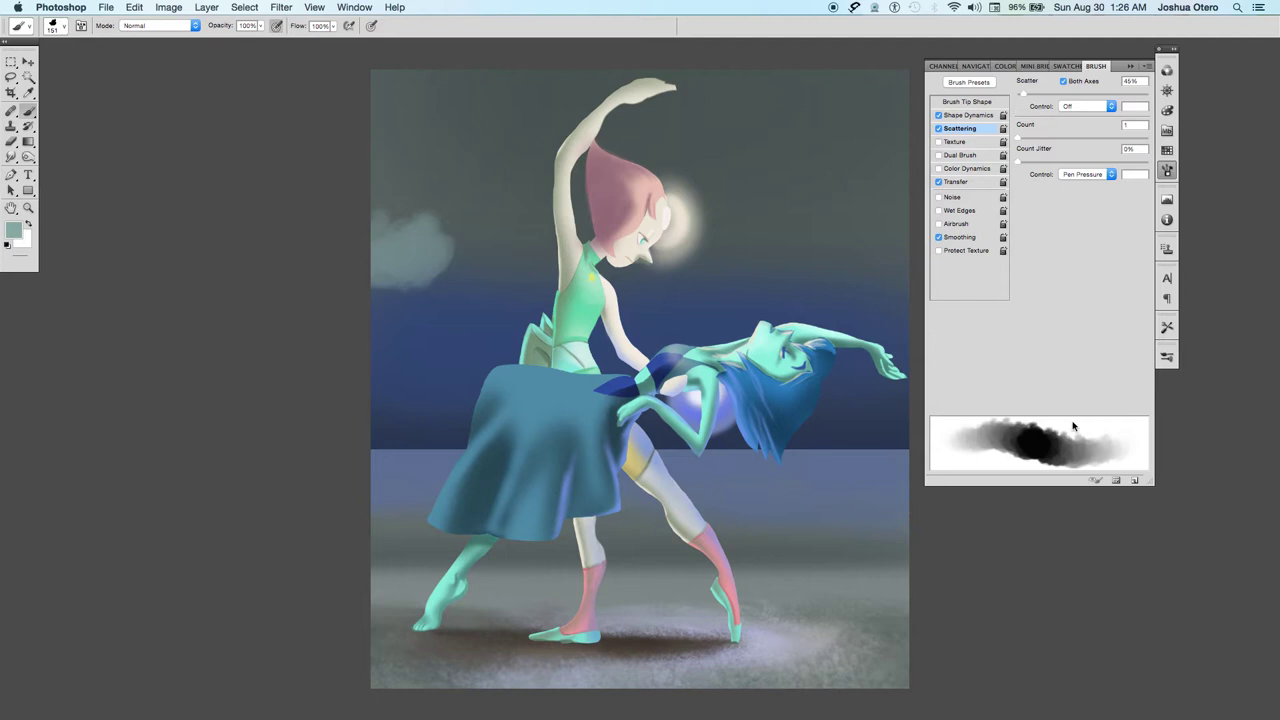
pyautogui.moveTo(1025, 93); pyautogui.dragTo(1032, 94)
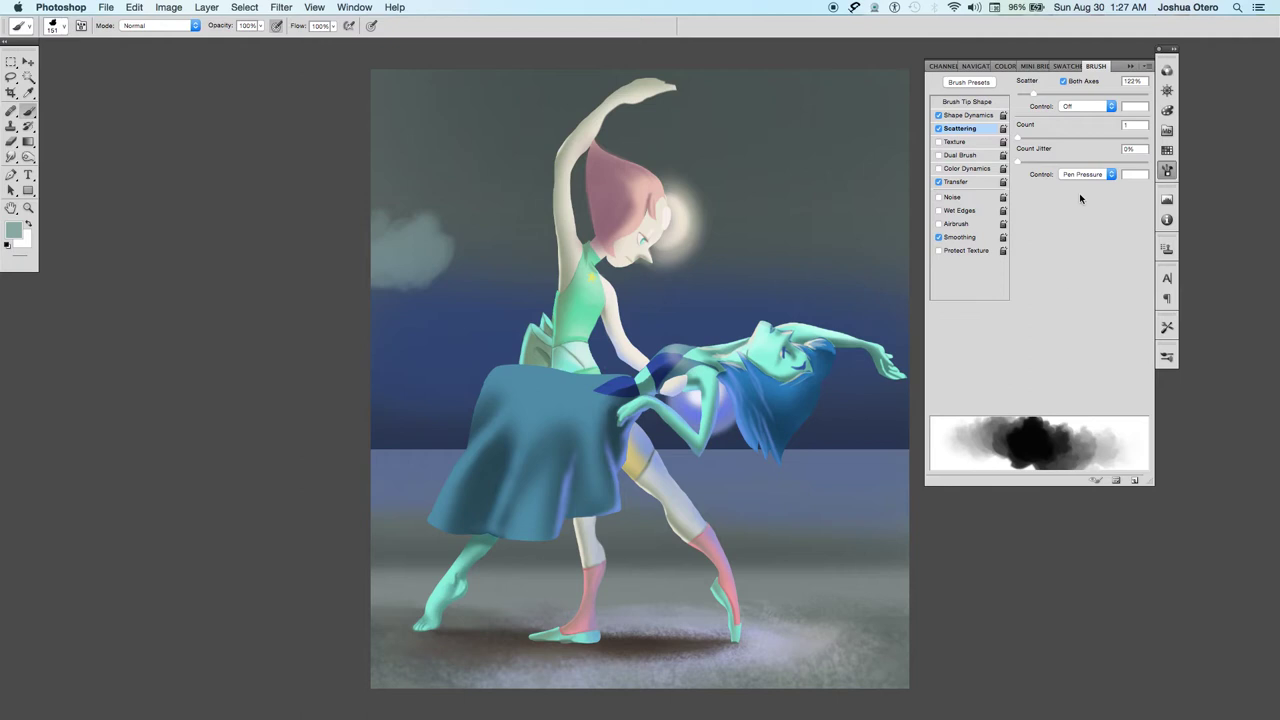
pyautogui.click(1131, 67)
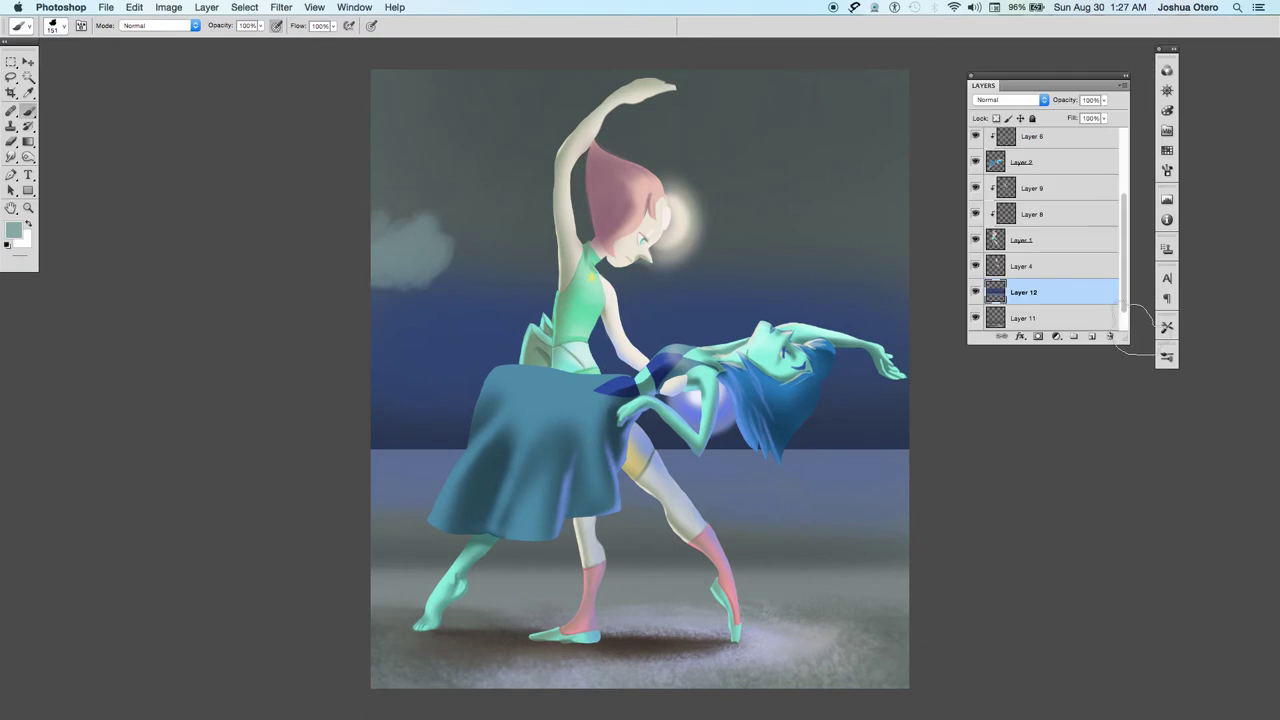
# Extend the pale cloud at the canvas's left edge toward the standing figure, reducing the brush to 100 px.
pyautogui.click(1167, 356)
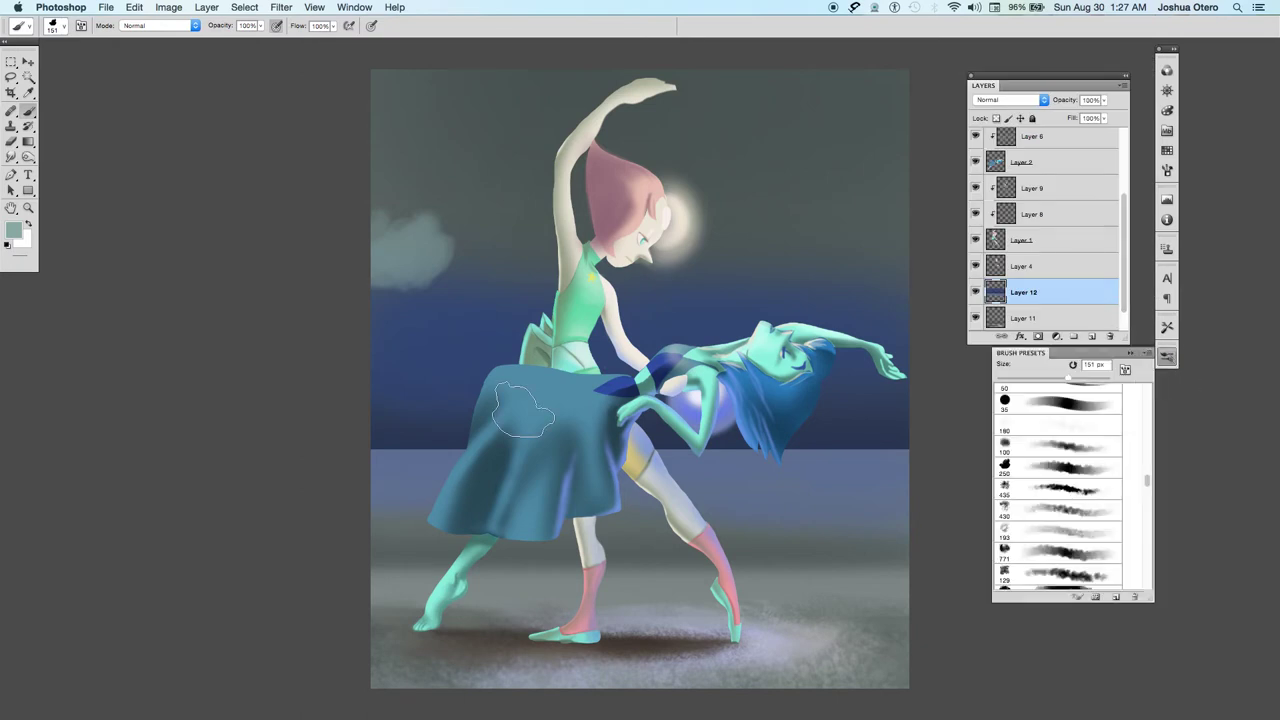
pyautogui.moveTo(430, 262)
pyautogui.mouseDown()
pyautogui.moveTo(408, 274)
pyautogui.moveTo(474, 278)
pyautogui.mouseUp()
pyautogui.press('[')
pyautogui.press('[')
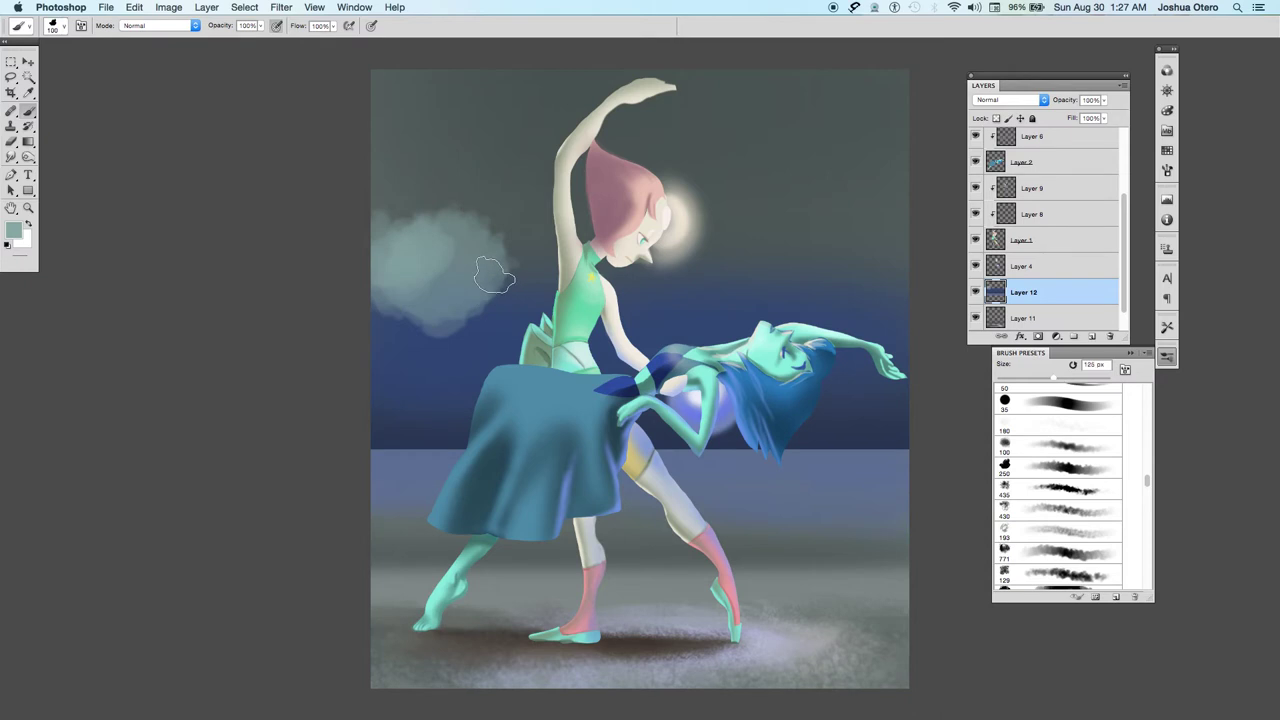
# Raise the brush spacing to 22% and continue the pale cloud band across the sky to the canvas's right edge.
pyautogui.click(1167, 170)
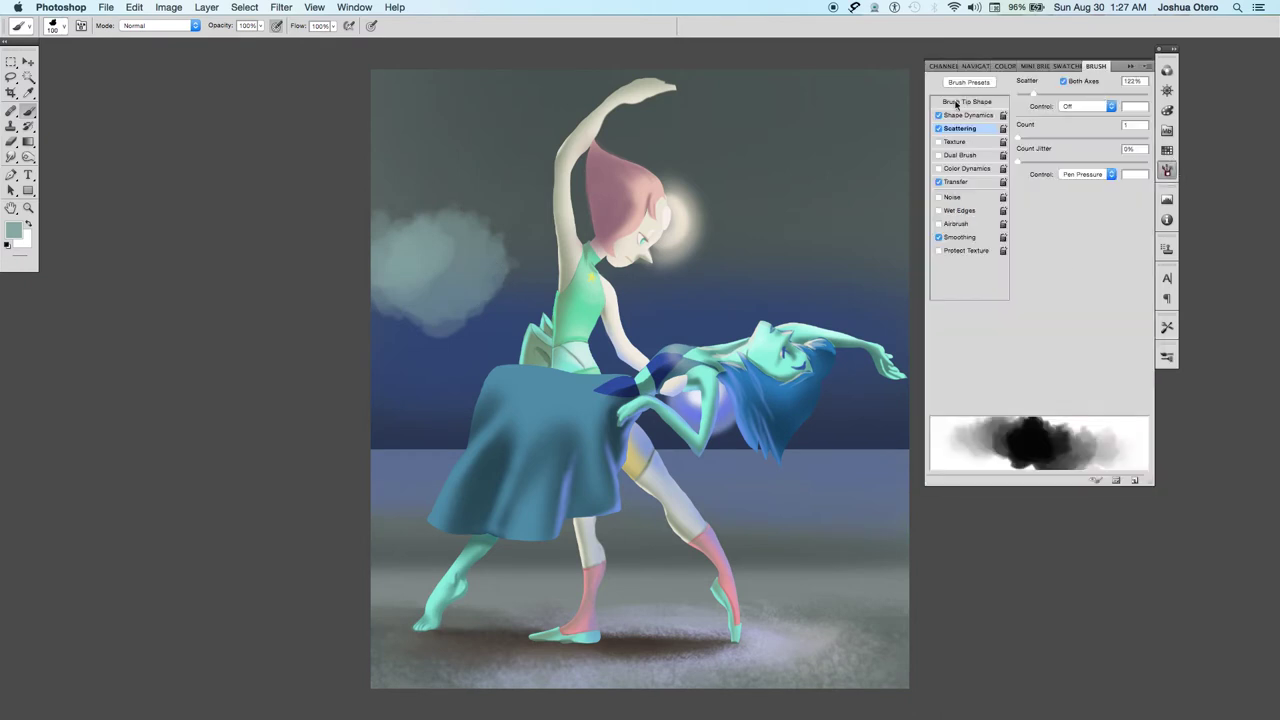
pyautogui.click(956, 103)
pyautogui.moveTo(1021, 386); pyautogui.dragTo(1033, 387)
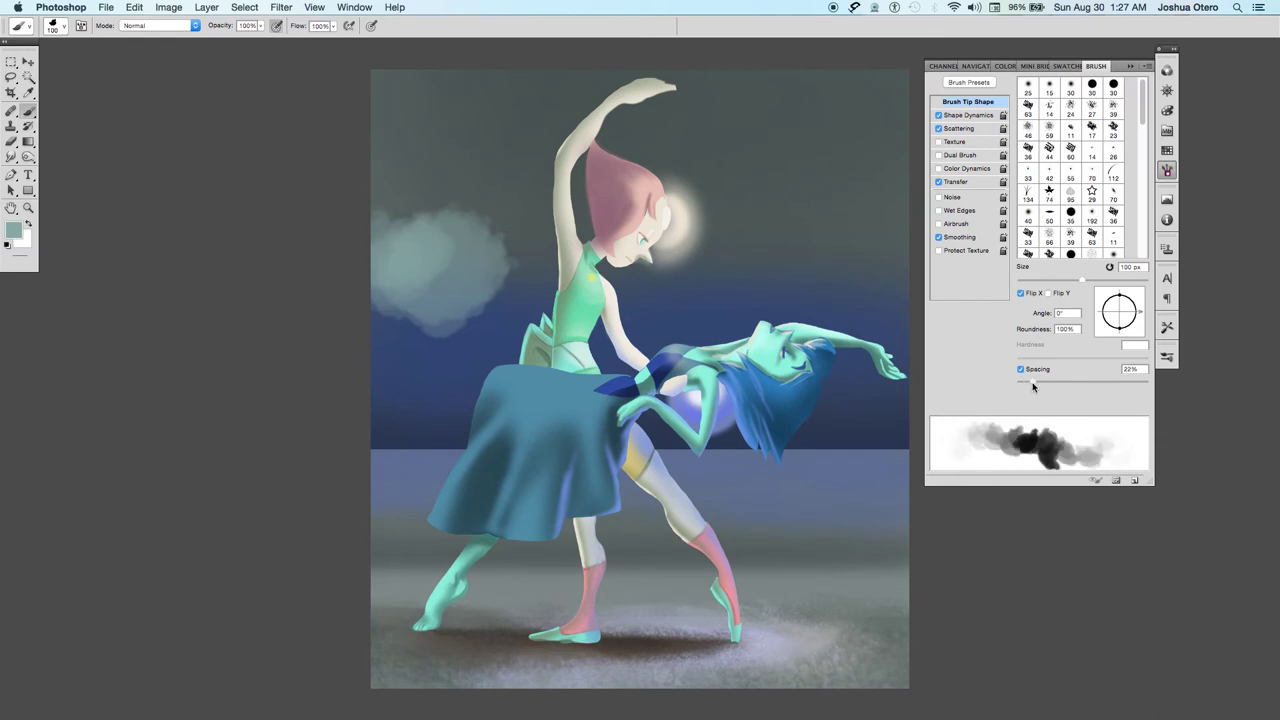
pyautogui.click(1133, 66)
pyautogui.moveTo(513, 253)
pyautogui.mouseDown()
pyautogui.moveTo(395, 240)
pyautogui.moveTo(492, 273)
pyautogui.moveTo(437, 272)
pyautogui.moveTo(442, 258)
pyautogui.moveTo(457, 286)
pyautogui.moveTo(416, 298)
pyautogui.moveTo(402, 297)
pyautogui.moveTo(421, 254)
pyautogui.moveTo(469, 246)
pyautogui.moveTo(549, 265)
pyautogui.moveTo(520, 283)
pyautogui.moveTo(542, 246)
pyautogui.moveTo(674, 286)
pyautogui.moveTo(731, 257)
pyautogui.moveTo(645, 268)
pyautogui.moveTo(727, 247)
pyautogui.moveTo(890, 283)
pyautogui.mouseUp()
# Sample the dark grey of the upper sky and choose the 771 px cloud brush preset, reducing it to 125 px.
pyautogui.press(']')
pyautogui.press(']')
pyautogui.keyDown('alt'); pyautogui.click(443, 152); pyautogui.keyUp('alt')
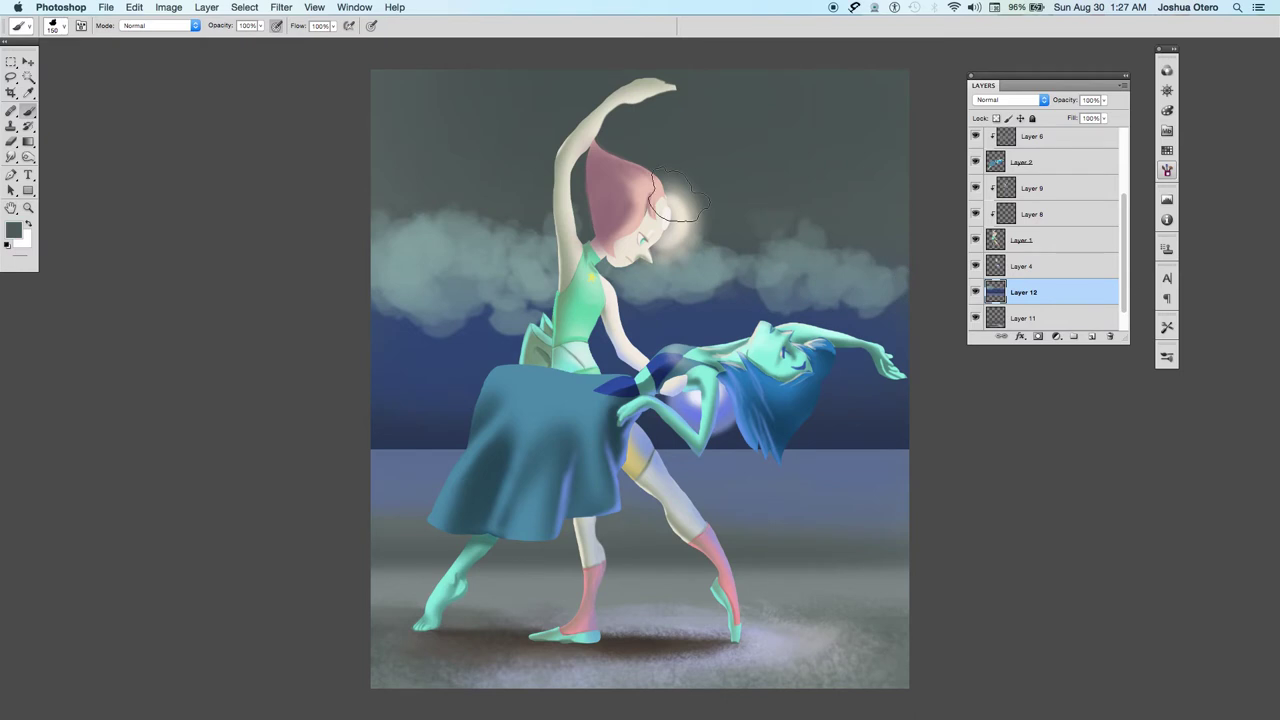
pyautogui.click(1167, 357)
pyautogui.scroll(-6, 1147, 487)
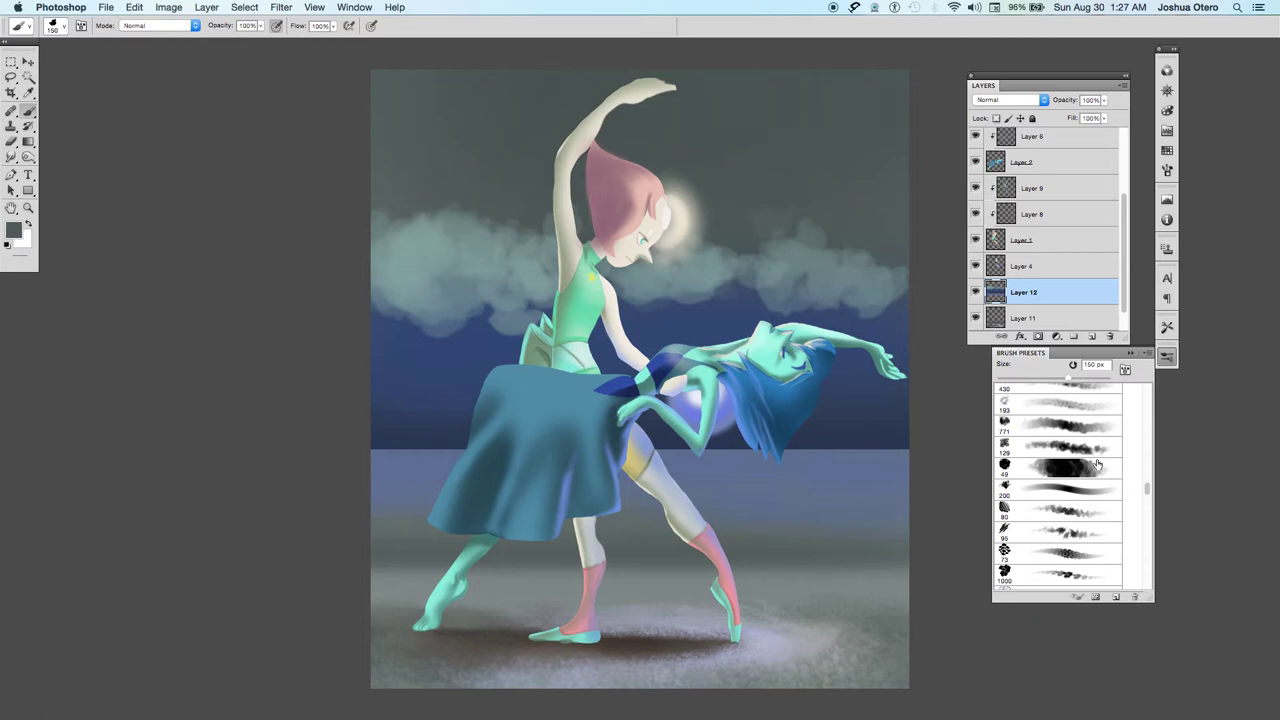
pyautogui.click(1067, 427)
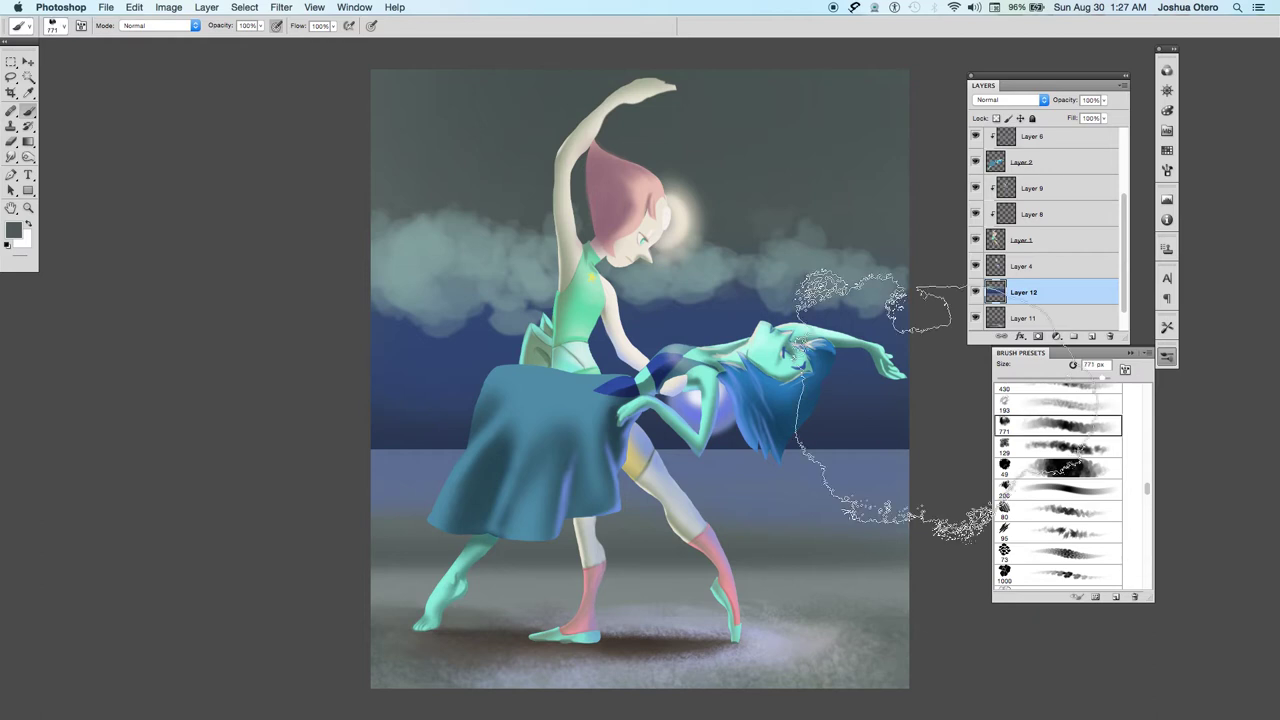
pyautogui.press('[')
pyautogui.press('[')
pyautogui.press('[')
pyautogui.press('[')
pyautogui.press('[')
pyautogui.press('[')
pyautogui.press('[')
pyautogui.press('[')
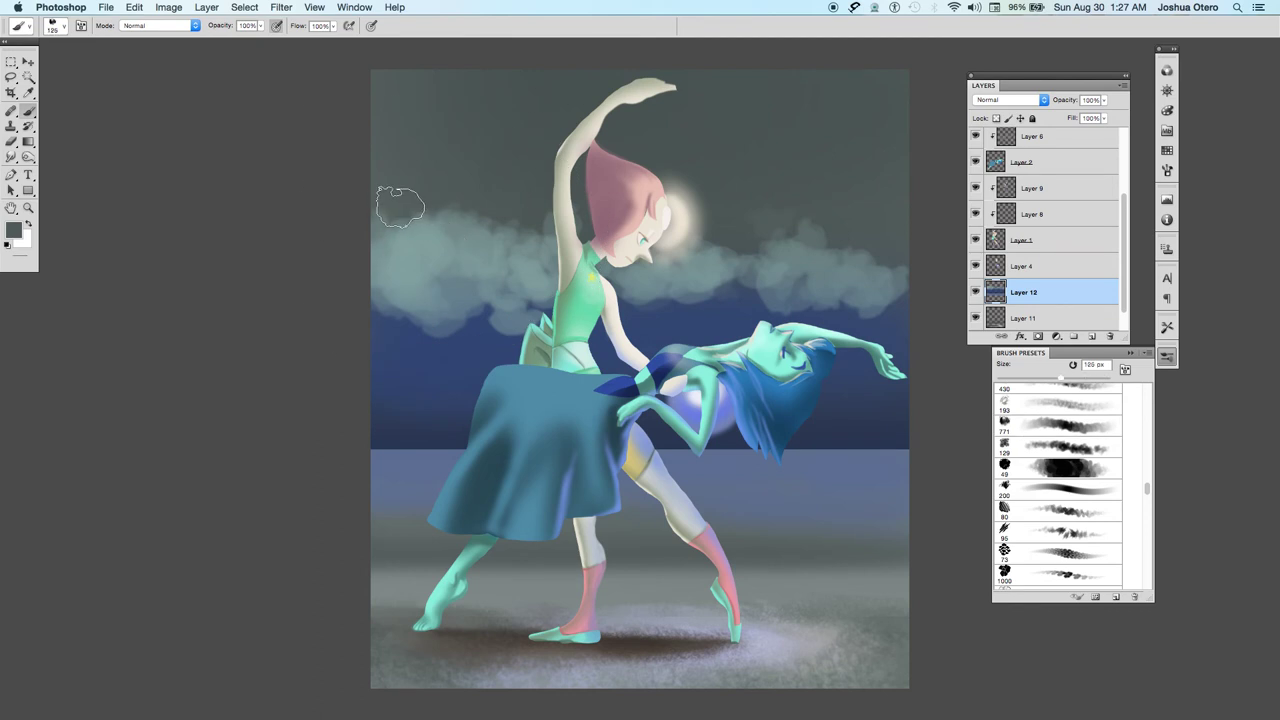
# Paint the sampled dark grey over the tops of the cloud band across the sky, enlarging the brush to 175 px.
pyautogui.moveTo(402, 240)
pyautogui.mouseDown()
pyautogui.moveTo(500, 245)
pyautogui.moveTo(405, 290)
pyautogui.moveTo(530, 233)
pyautogui.moveTo(586, 225)
pyautogui.mouseUp()
pyautogui.moveTo(699, 237); pyautogui.dragTo(727, 237)
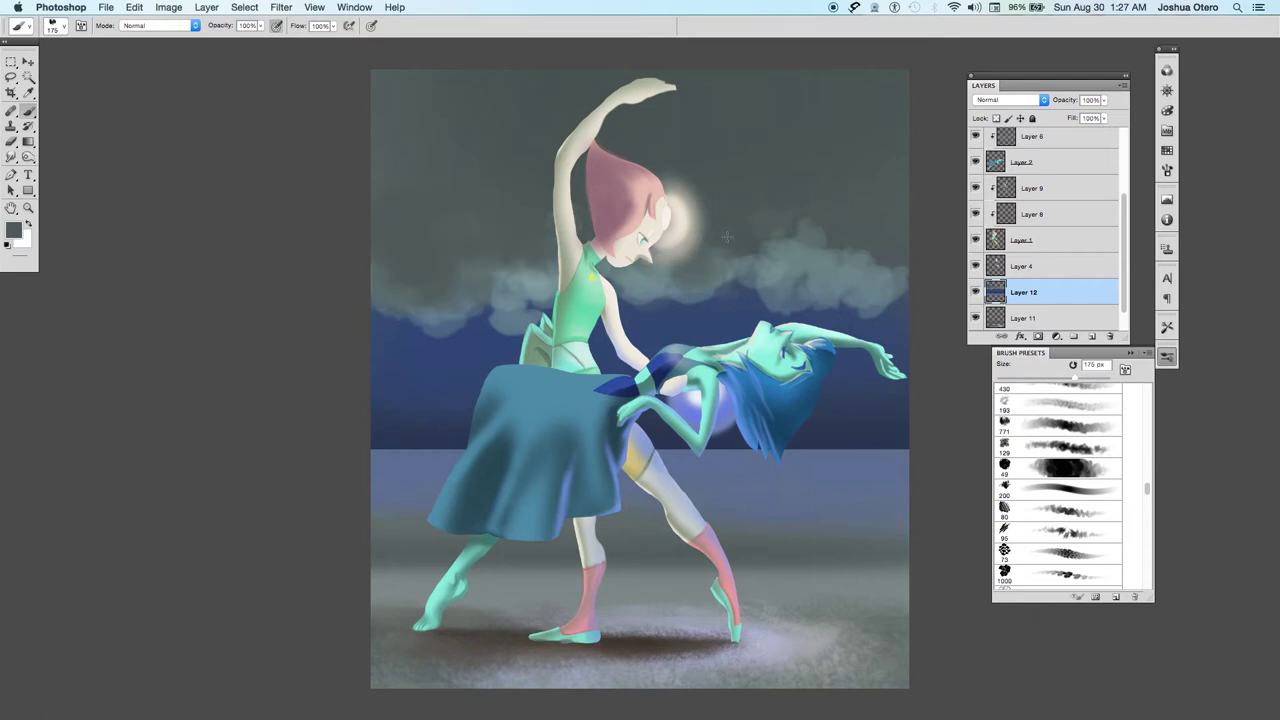
pyautogui.moveTo(854, 238); pyautogui.dragTo(813, 242)
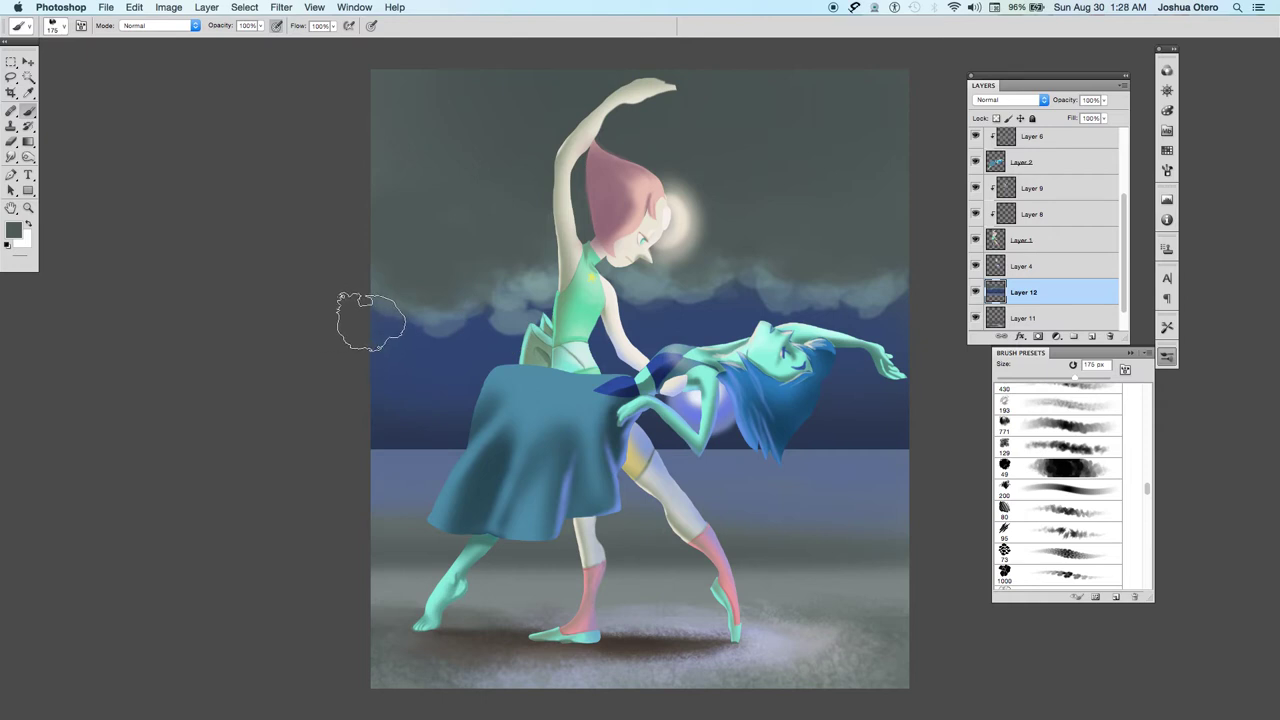
# Change the foreground colour to a very dark green and try shading the upper-left sky with it at 175 px.
pyautogui.click(15, 231)
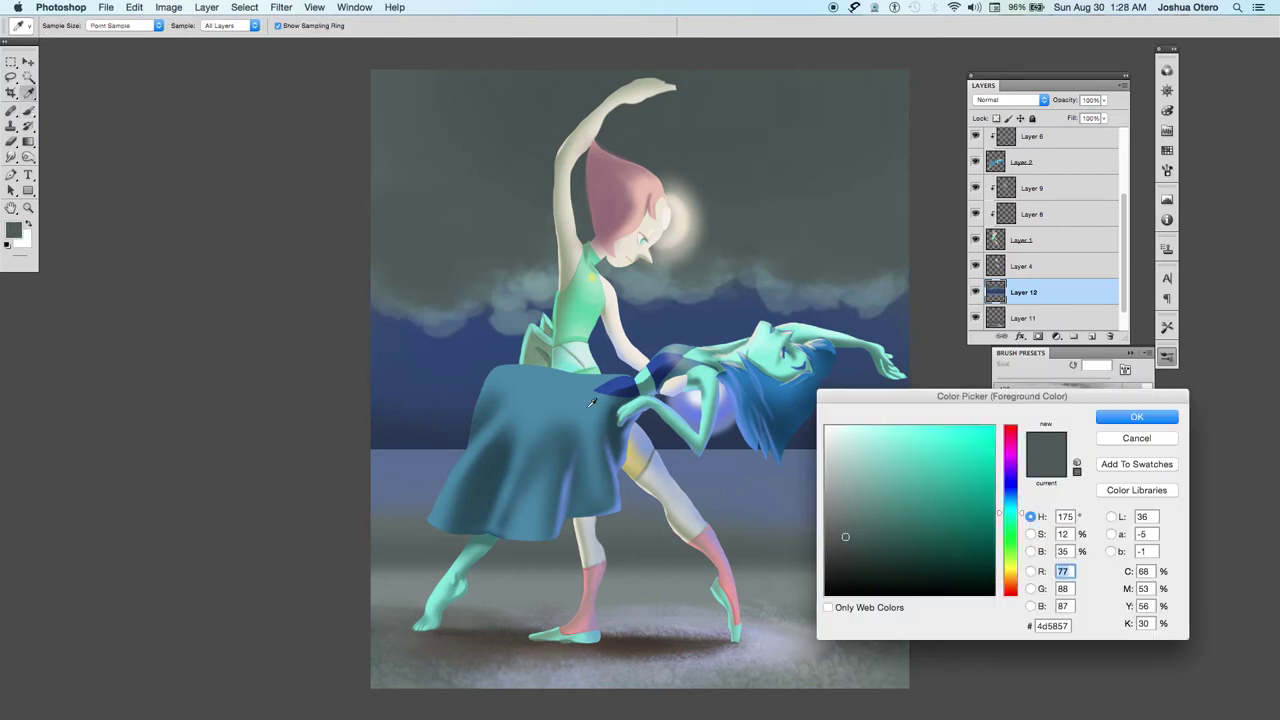
pyautogui.moveTo(1005, 521); pyautogui.dragTo(983, 530)
pyautogui.moveTo(852, 543); pyautogui.dragTo(871, 556)
pyautogui.click(1110, 421)
pyautogui.press('b')
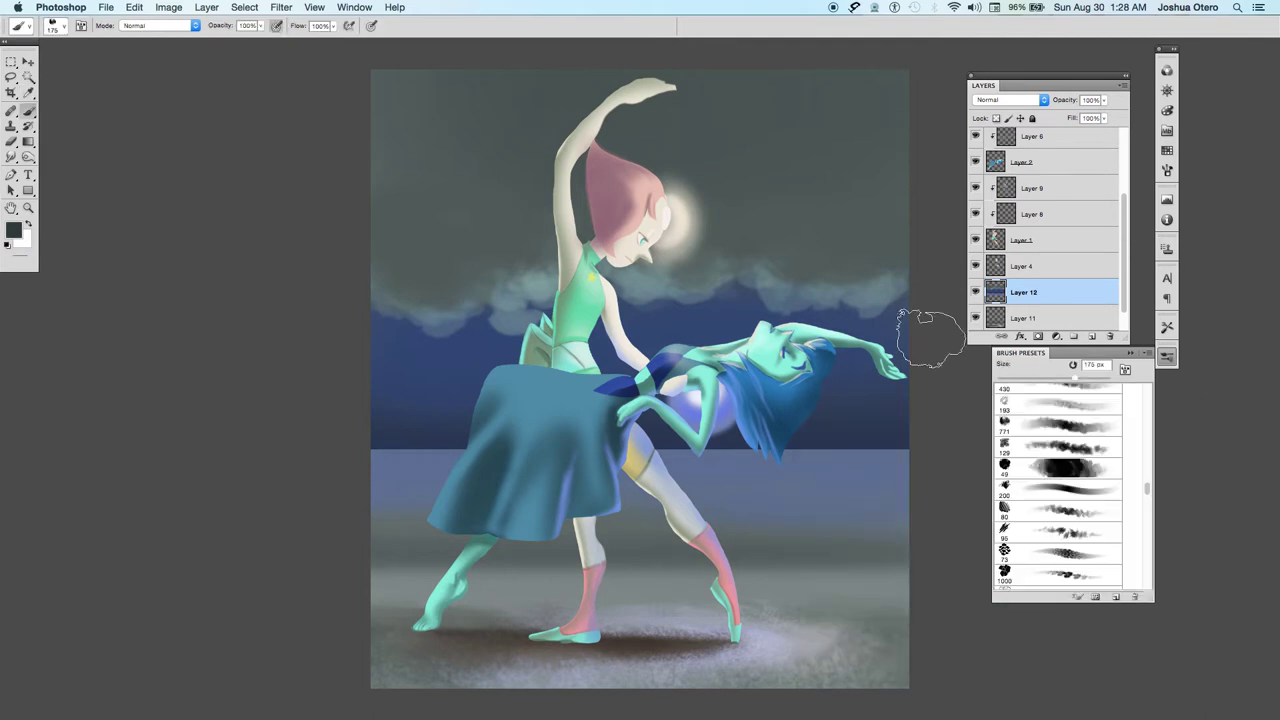
pyautogui.moveTo(471, 171); pyautogui.dragTo(458, 190)
pyautogui.moveTo(385, 160)
pyautogui.mouseDown()
pyautogui.moveTo(395, 205)
pyautogui.moveTo(415, 220)
pyautogui.moveTo(420, 130)
pyautogui.moveTo(451, 85)
pyautogui.moveTo(420, 105)
pyautogui.moveTo(500, 140)
pyautogui.moveTo(468, 139)
pyautogui.mouseUp()
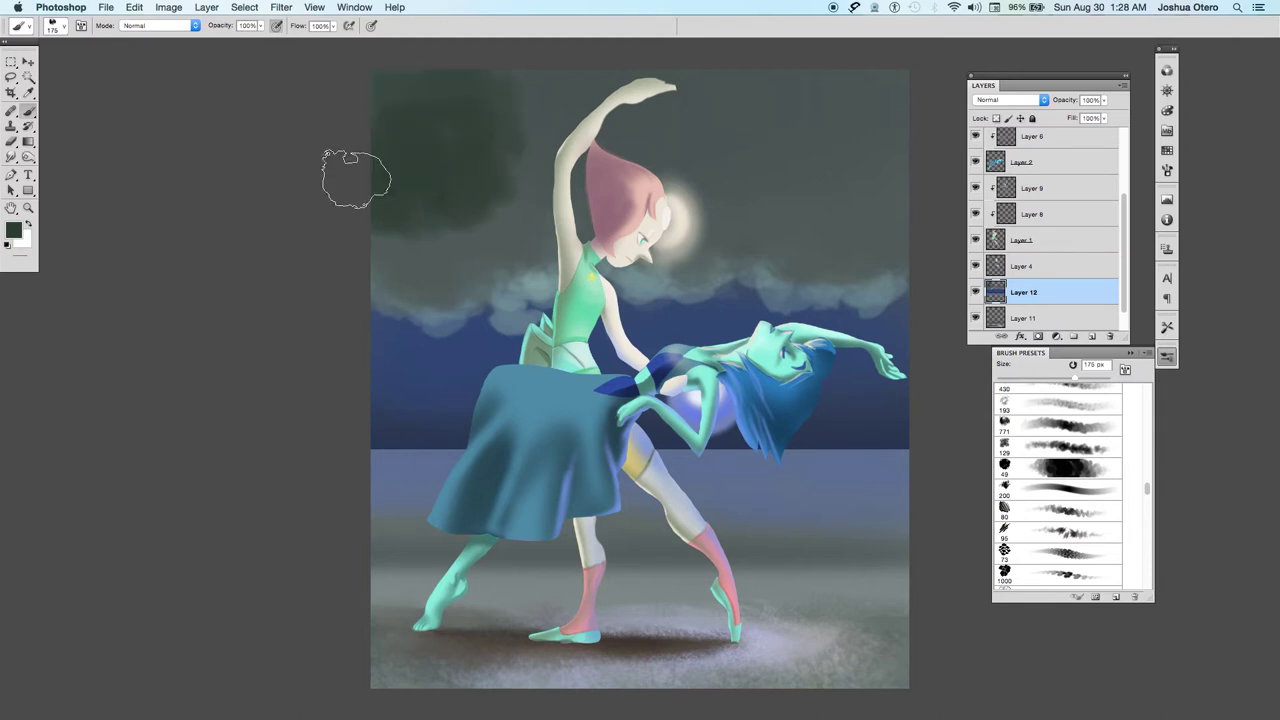
# Undo the dark green strokes in the upper-left sky.
pyautogui.press('super+z')
pyautogui.press('alt+super+z')
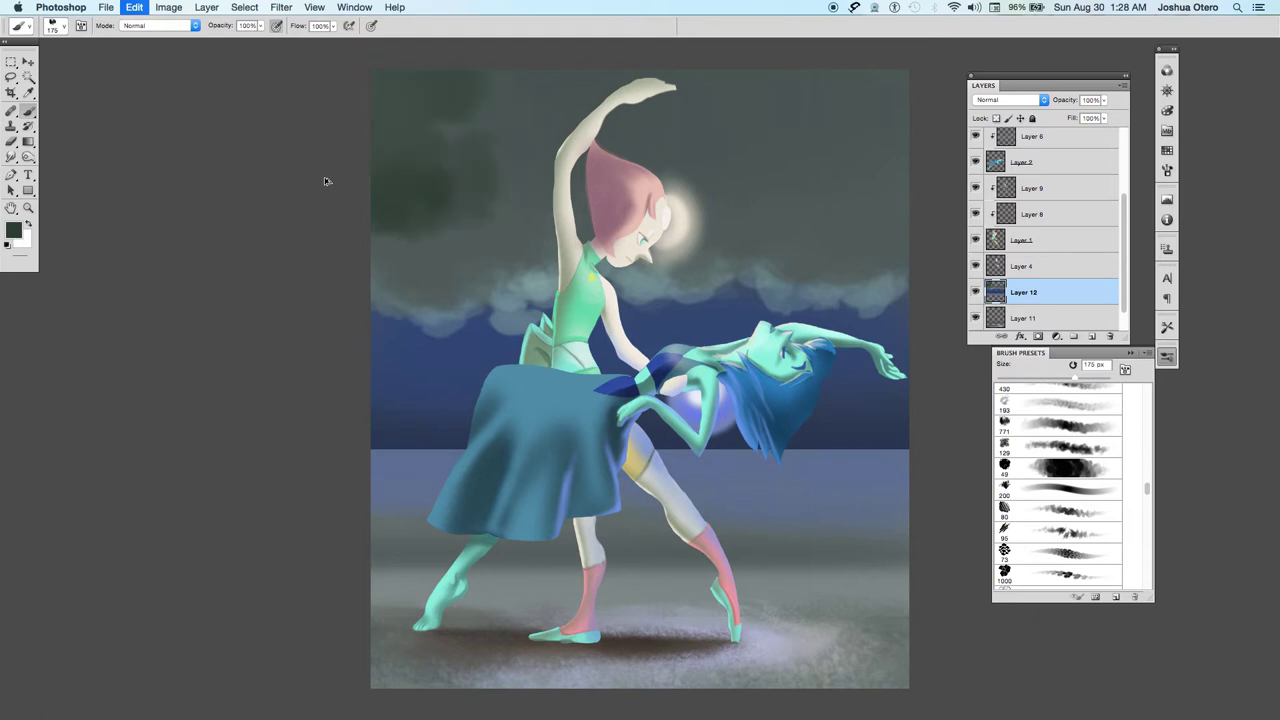
pyautogui.press('alt+super+z')
pyautogui.press('alt+super+z')
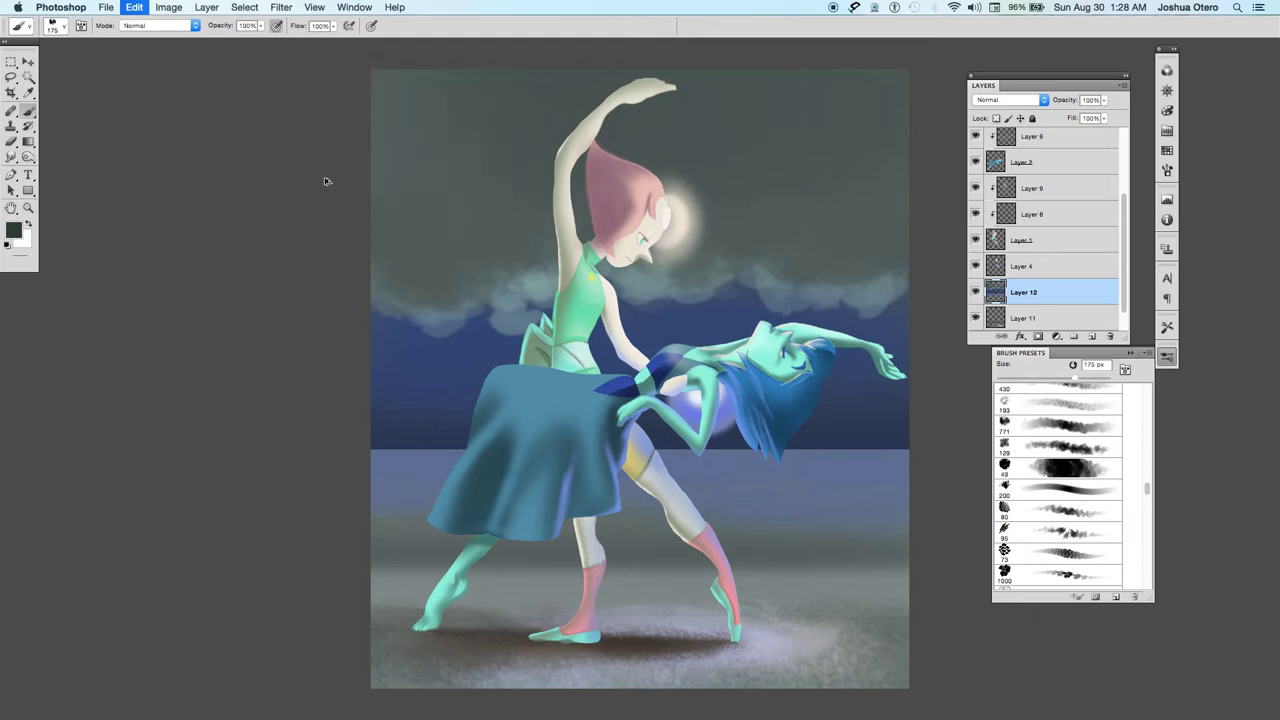
pyautogui.press('alt+super+z')
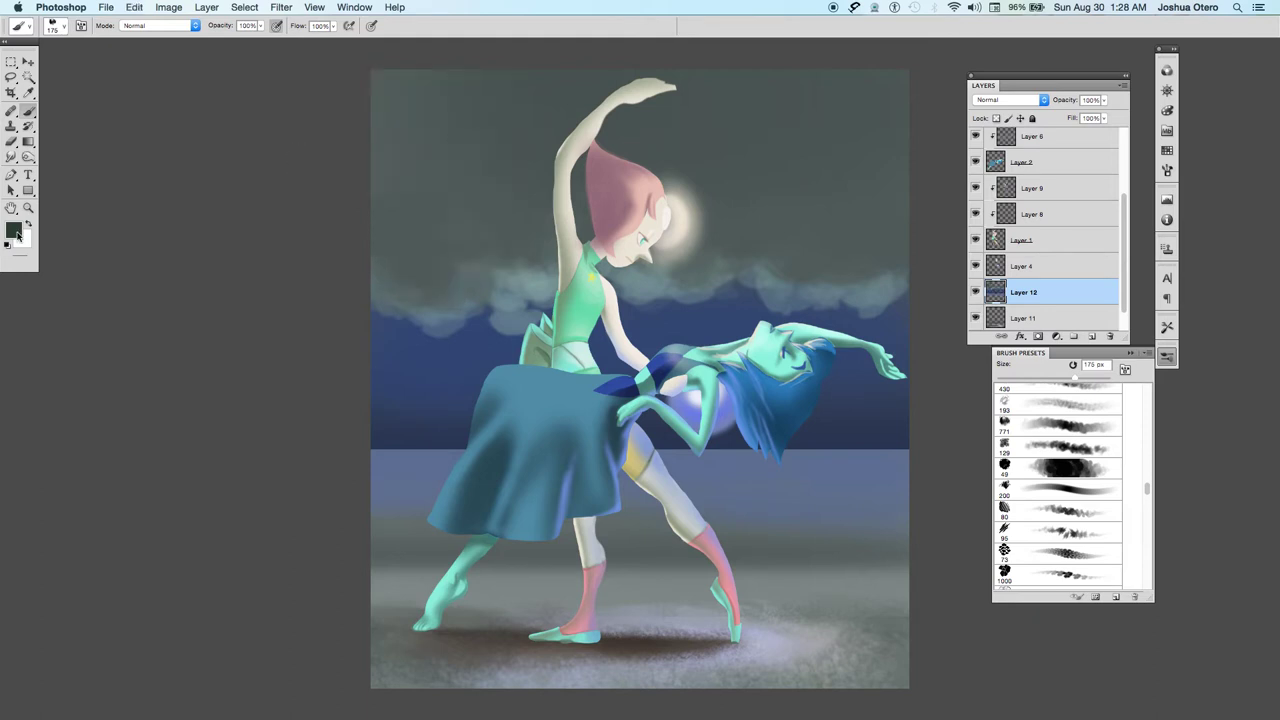
pyautogui.click(133, 8)
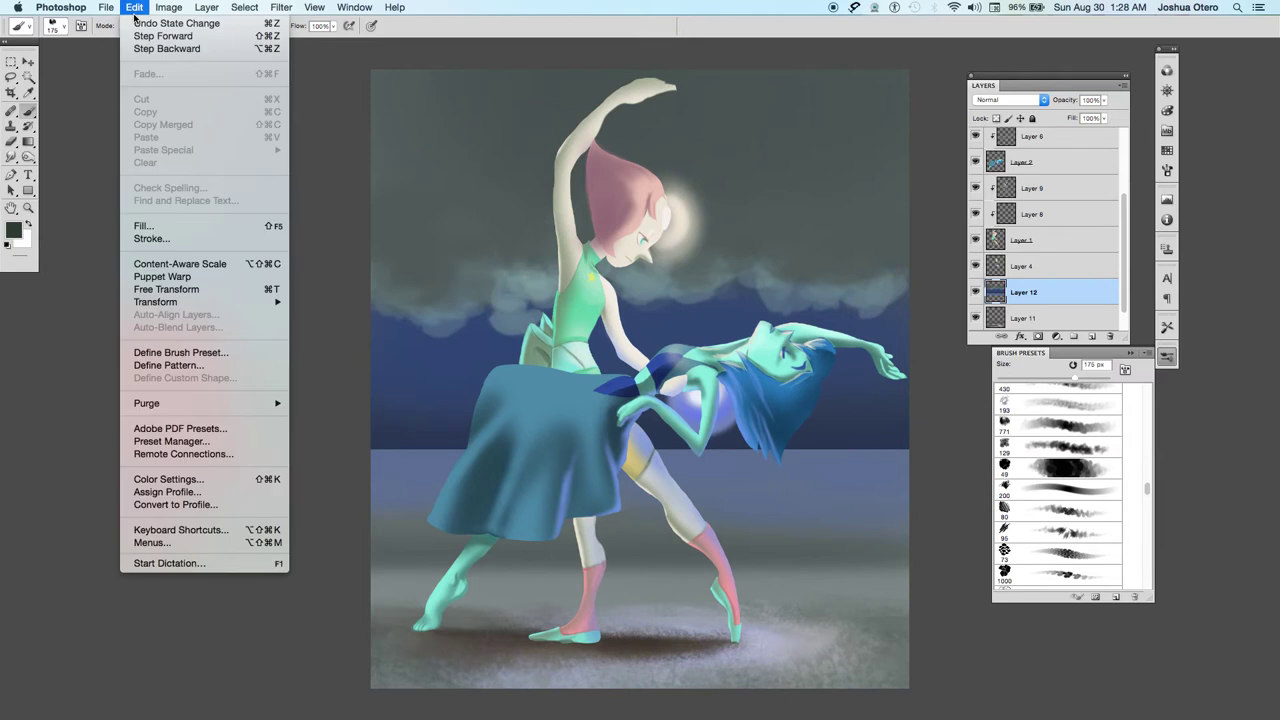
pyautogui.click(148, 36)
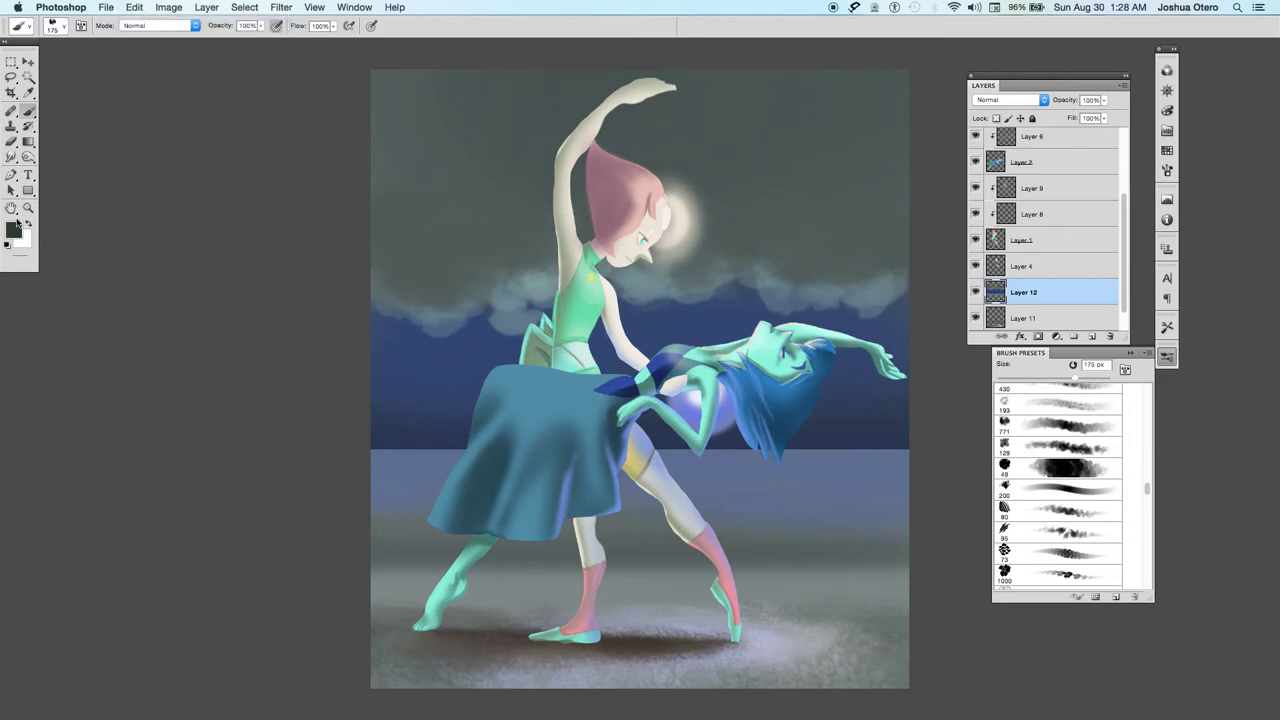
# Set the foreground colour to the dark greyish purple #3f3a43 and return to the Brush tool.
pyautogui.click(14, 232)
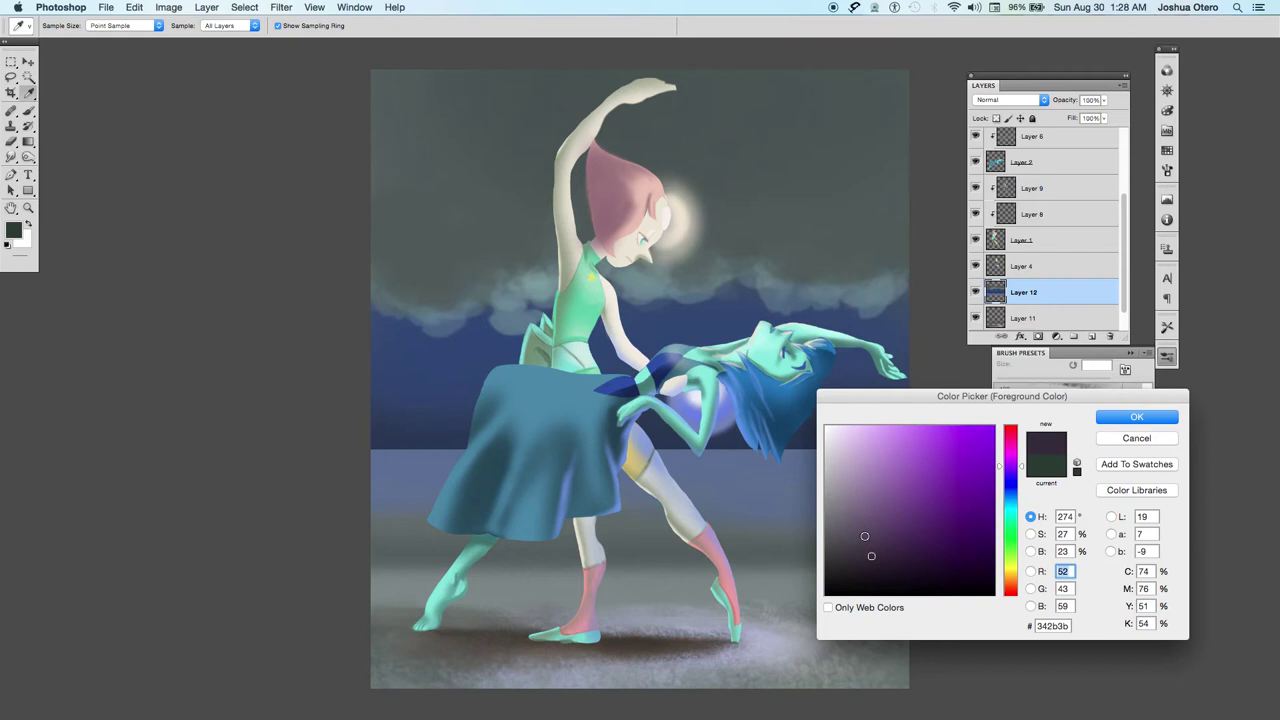
pyautogui.moveTo(870, 552)
pyautogui.mouseDown()
pyautogui.moveTo(848, 520)
pyautogui.moveTo(848, 536)
pyautogui.mouseUp()
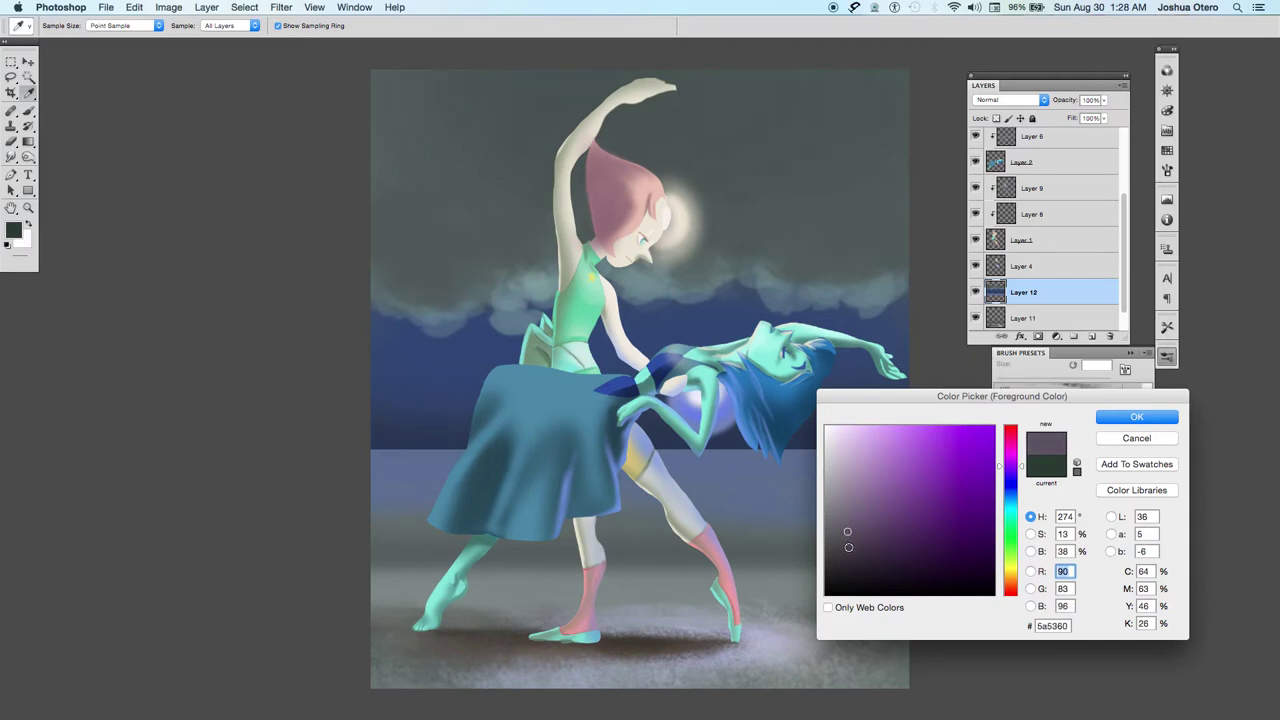
pyautogui.click(846, 554)
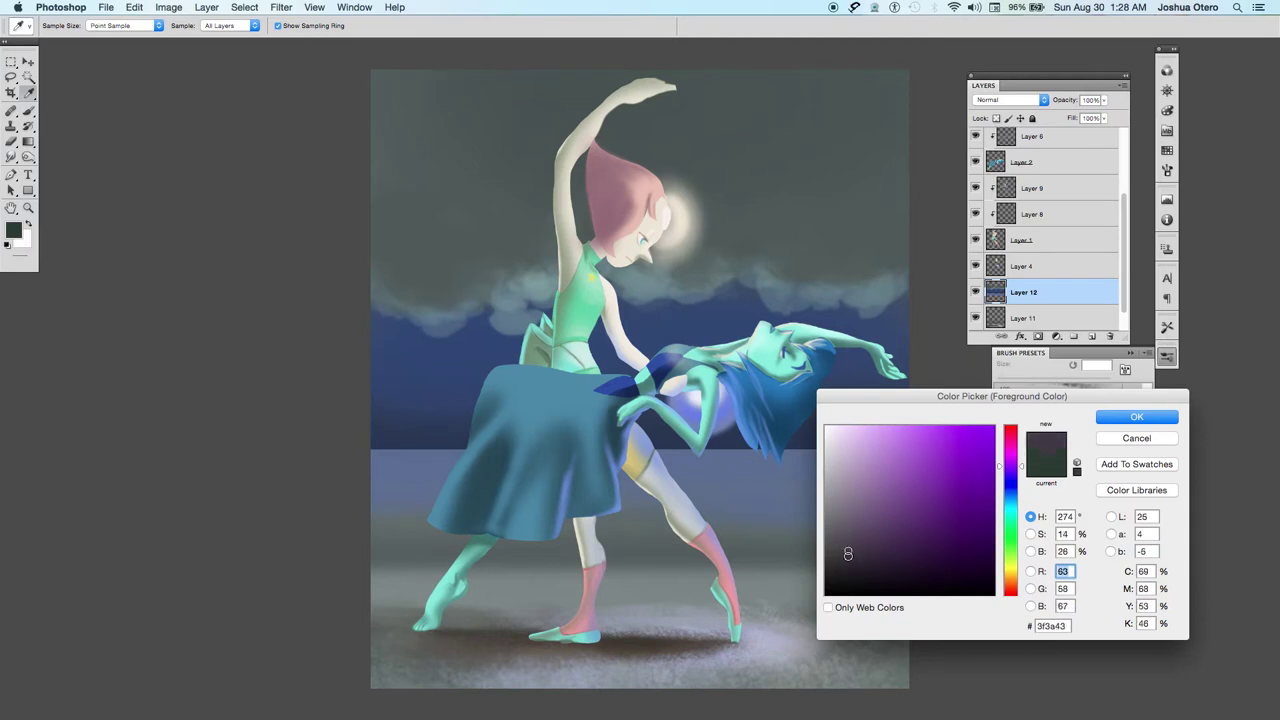
pyautogui.click(1104, 430)
pyautogui.press('b')
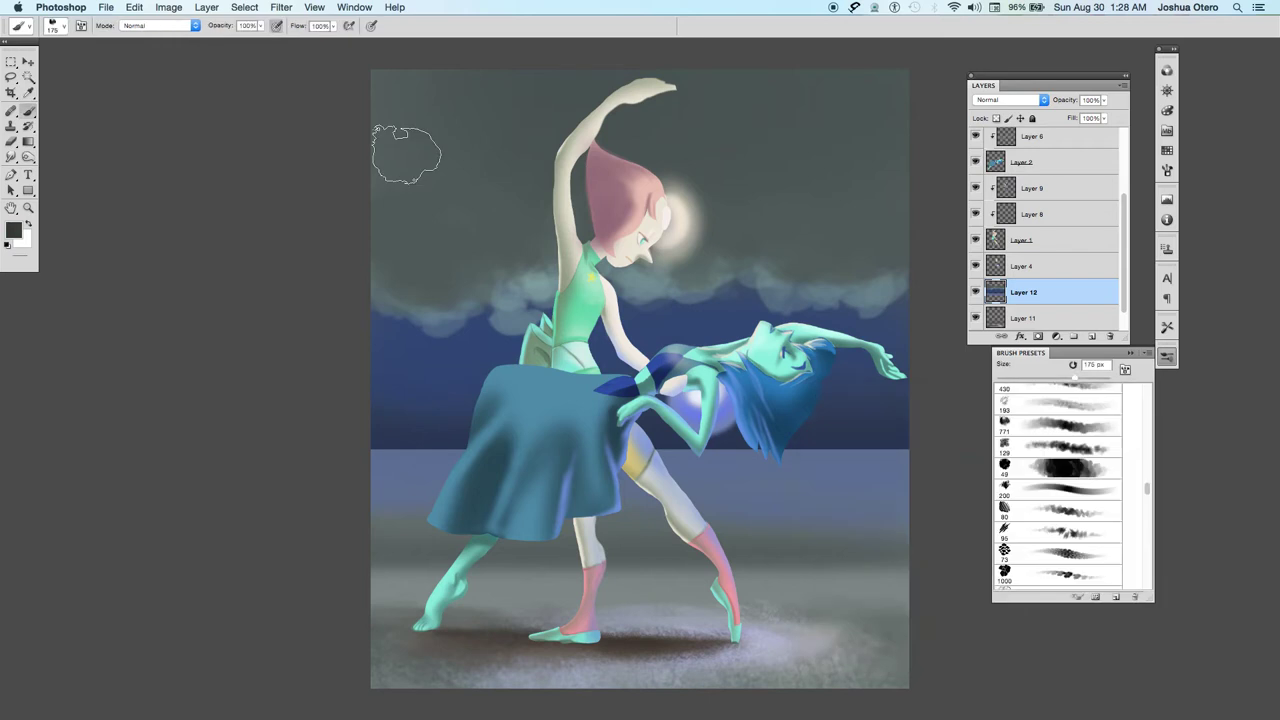
# Paint the dark purple across the whole upper sky behind the figures with the 175 px cloud brush.
pyautogui.click(428, 185)
pyautogui.click(403, 114)
pyautogui.click(424, 73)
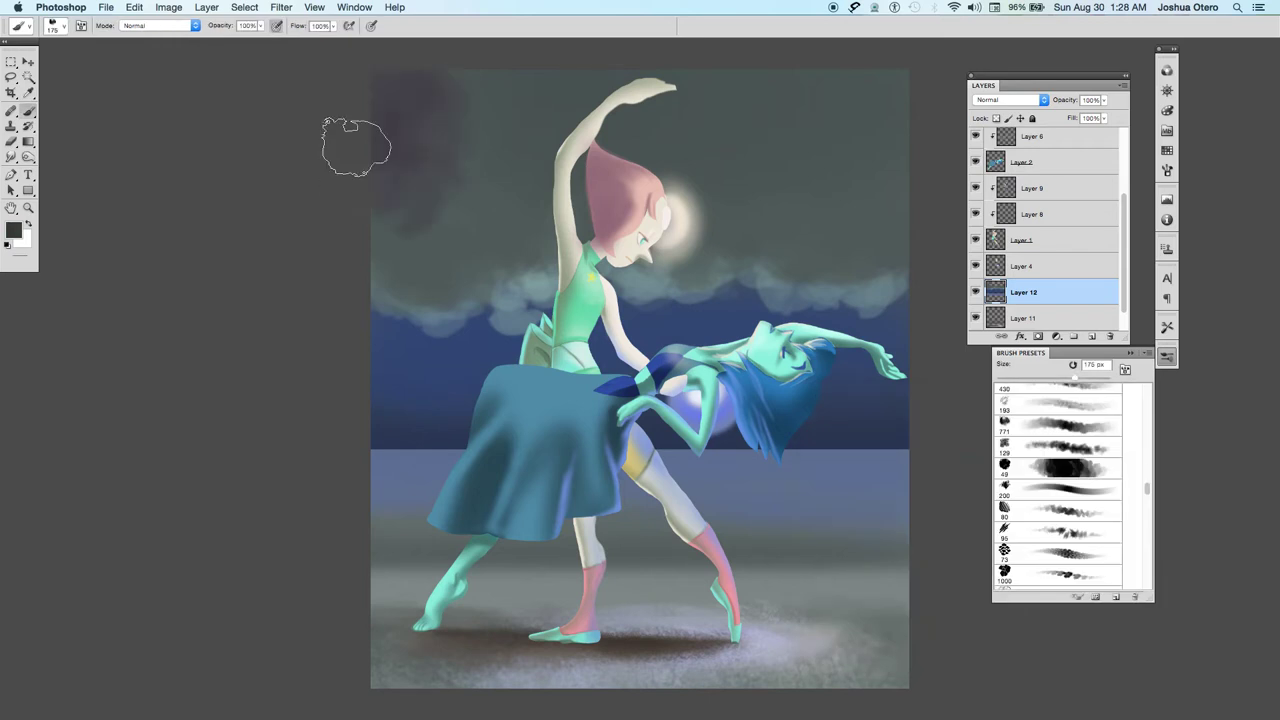
pyautogui.moveTo(900, 180); pyautogui.dragTo(785, 85)
pyautogui.moveTo(850, 130)
pyautogui.mouseDown()
pyautogui.moveTo(810, 165)
pyautogui.moveTo(824, 161)
pyautogui.moveTo(749, 143)
pyautogui.moveTo(808, 171)
pyautogui.moveTo(757, 195)
pyautogui.moveTo(700, 120)
pyautogui.moveTo(766, 129)
pyautogui.moveTo(699, 88)
pyautogui.mouseUp()
pyautogui.moveTo(607, 132)
pyautogui.mouseDown()
pyautogui.moveTo(700, 200)
pyautogui.moveTo(529, 120)
pyautogui.moveTo(500, 200)
pyautogui.moveTo(506, 153)
pyautogui.moveTo(583, 84)
pyautogui.moveTo(420, 180)
pyautogui.moveTo(378, 178)
pyautogui.moveTo(417, 203)
pyautogui.moveTo(374, 230)
pyautogui.mouseUp()
pyautogui.moveTo(749, 214); pyautogui.dragTo(878, 152)
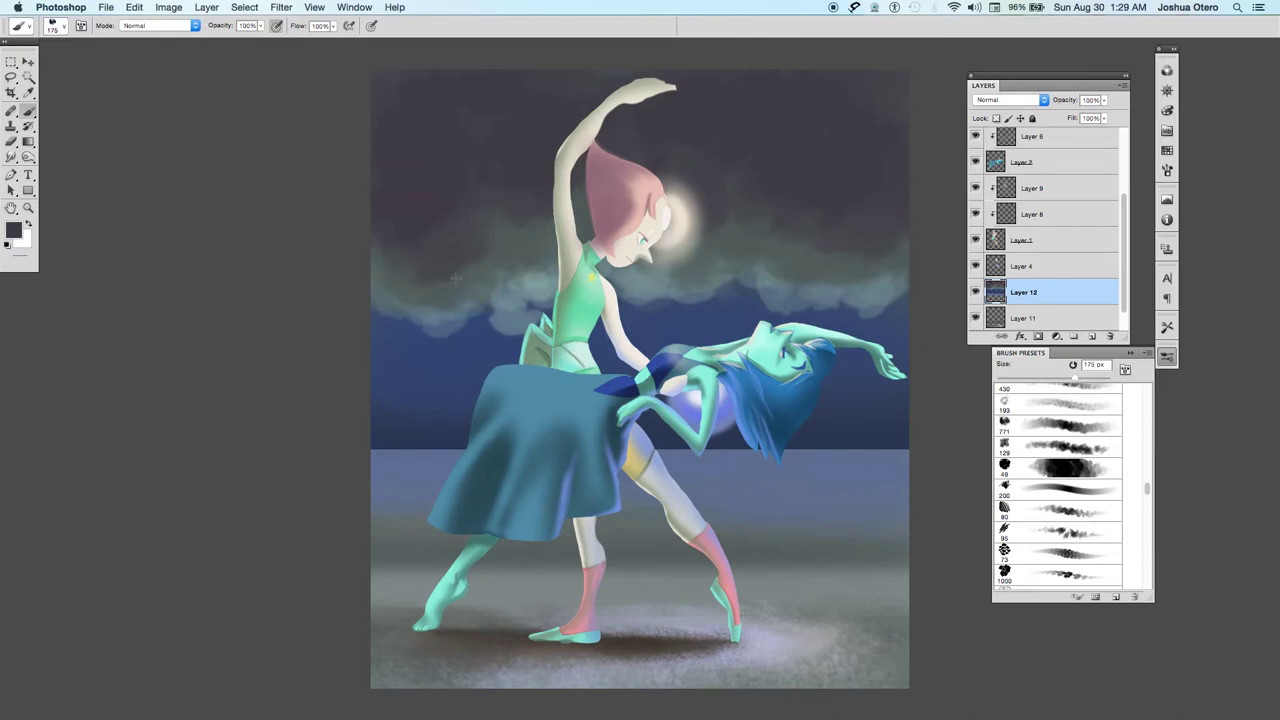
# Paint grey-teal cloud billows into the dark sky left of the standing figure, with the brush reduced to 80 px.
pyautogui.press('[')
pyautogui.press('[')
pyautogui.press('[')
pyautogui.press('[')
pyautogui.press('[')
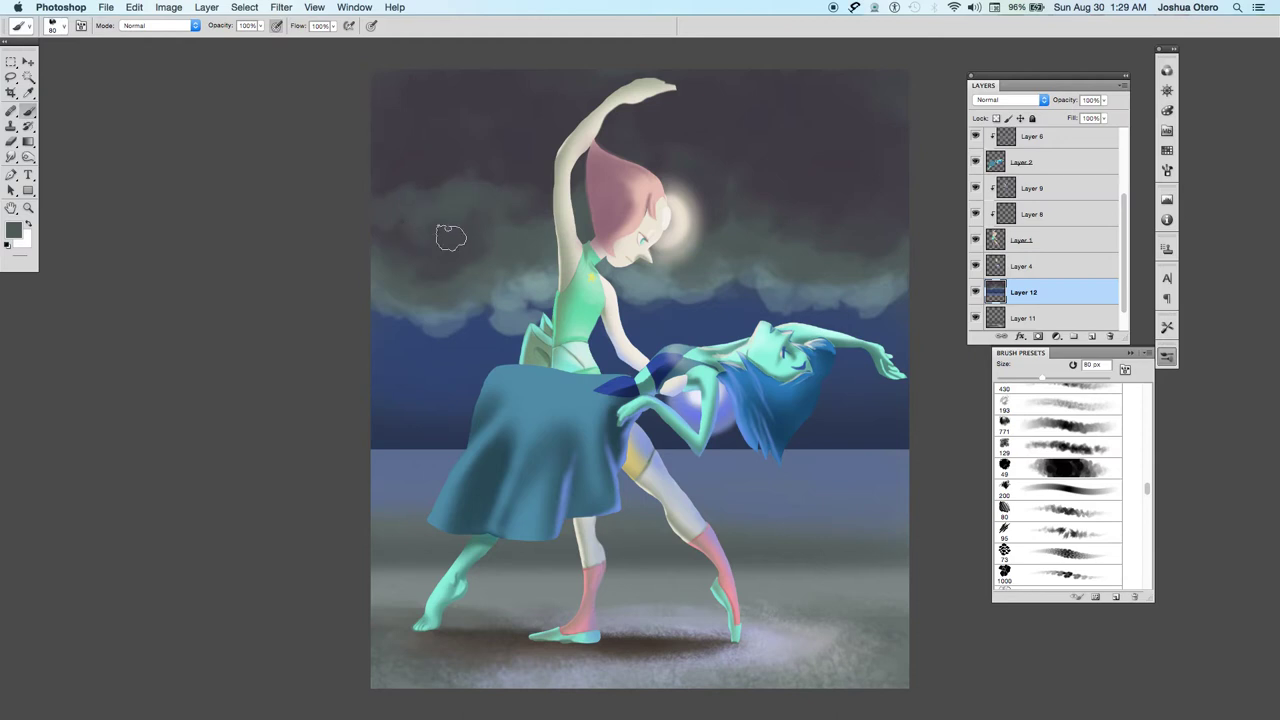
# Brighten the cloud edge beside the standing figure with sampled pale teal at 70 px and shade it with sampled grey.
pyautogui.keyDown('alt'); pyautogui.click(533, 265); pyautogui.keyUp('alt')
pyautogui.press('[')
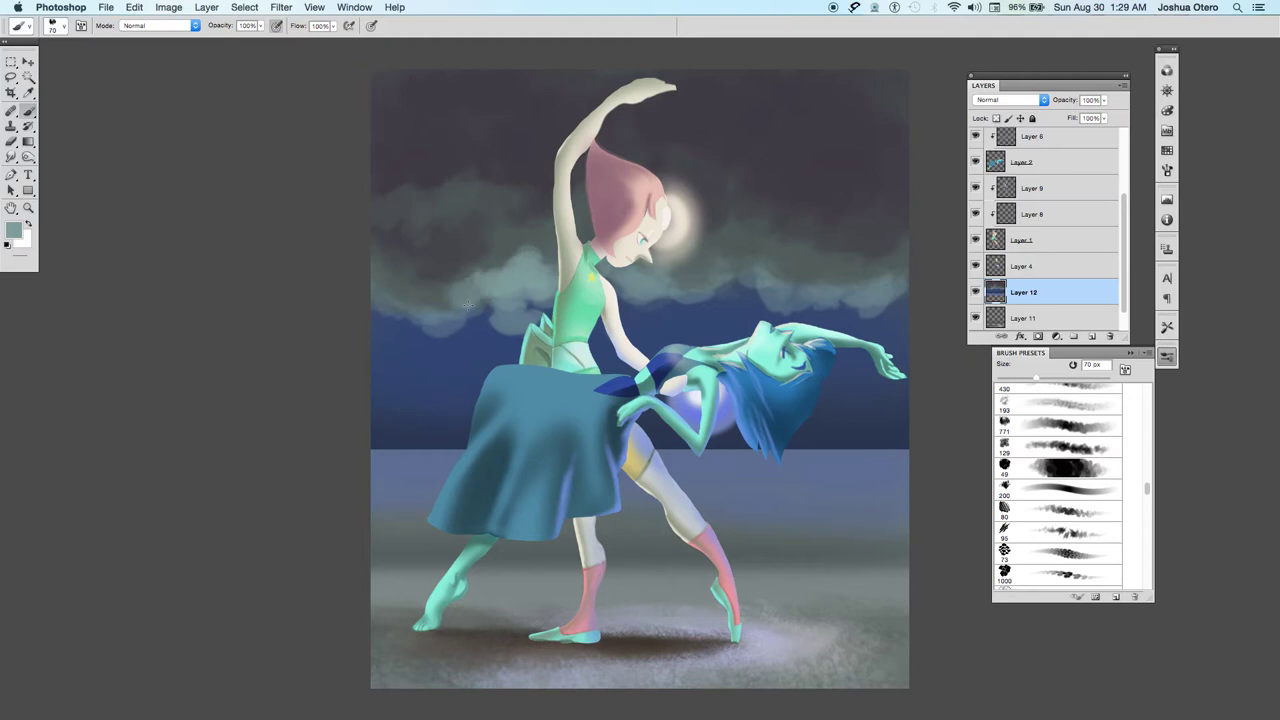
pyautogui.keyDown('alt'); pyautogui.click(503, 243); pyautogui.keyUp('alt')
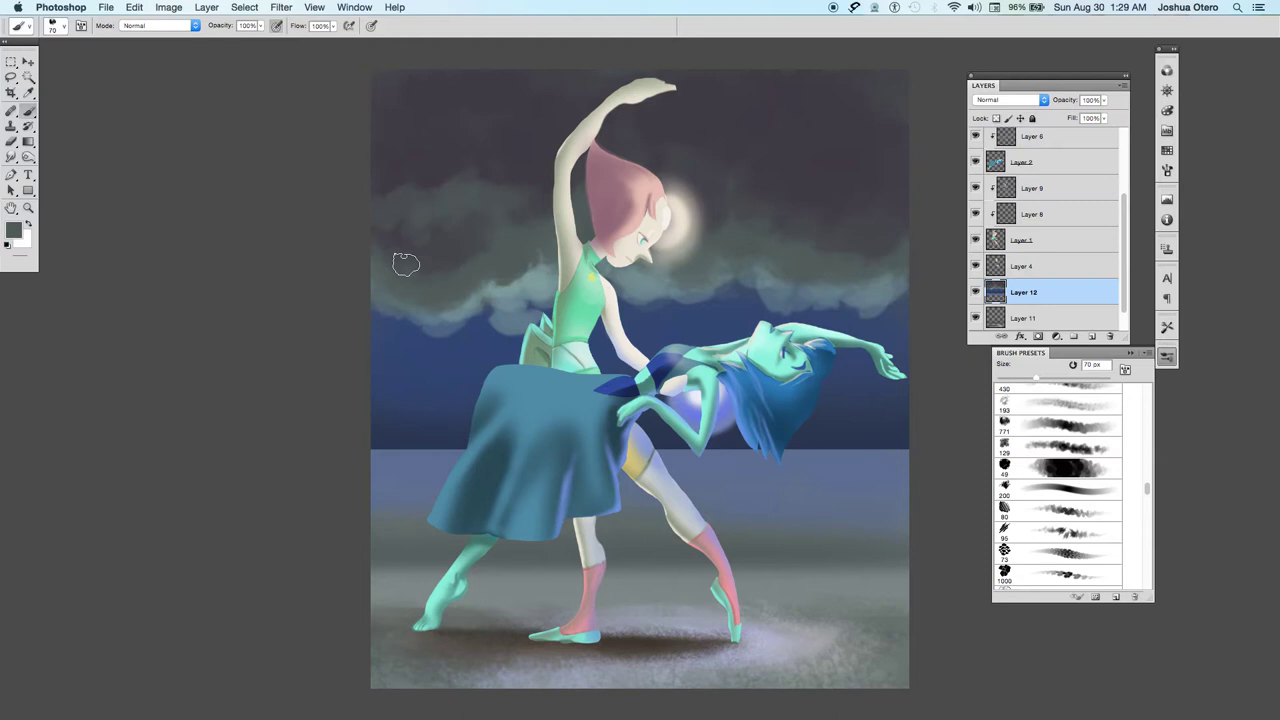
# Shade the cloud bank left of the standing figure with dark grey at 125 px and touch up its lower edge with sampled blue-grey at 80 px.
pyautogui.press(']')
pyautogui.press(']')
pyautogui.press(']')
pyautogui.press(']')
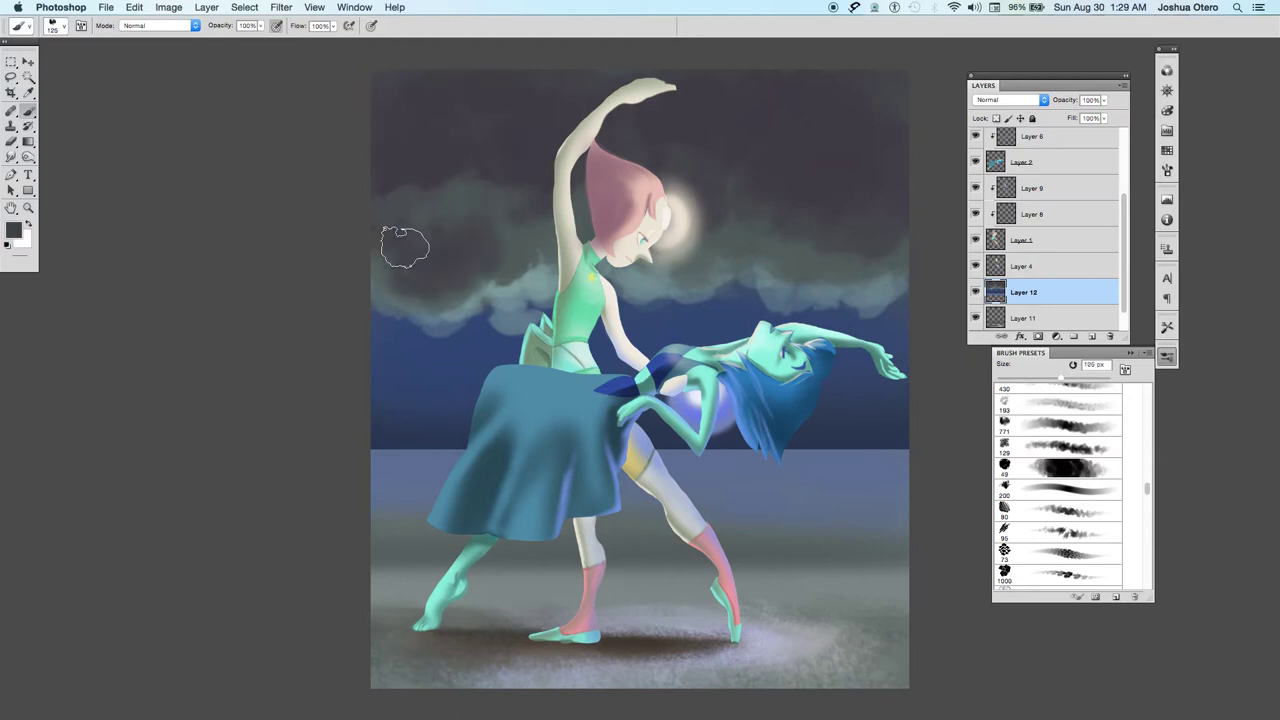
pyautogui.keyDown('alt'); pyautogui.click(490, 296); pyautogui.keyUp('alt')
pyautogui.press('[')
pyautogui.press('[')
pyautogui.press('[')
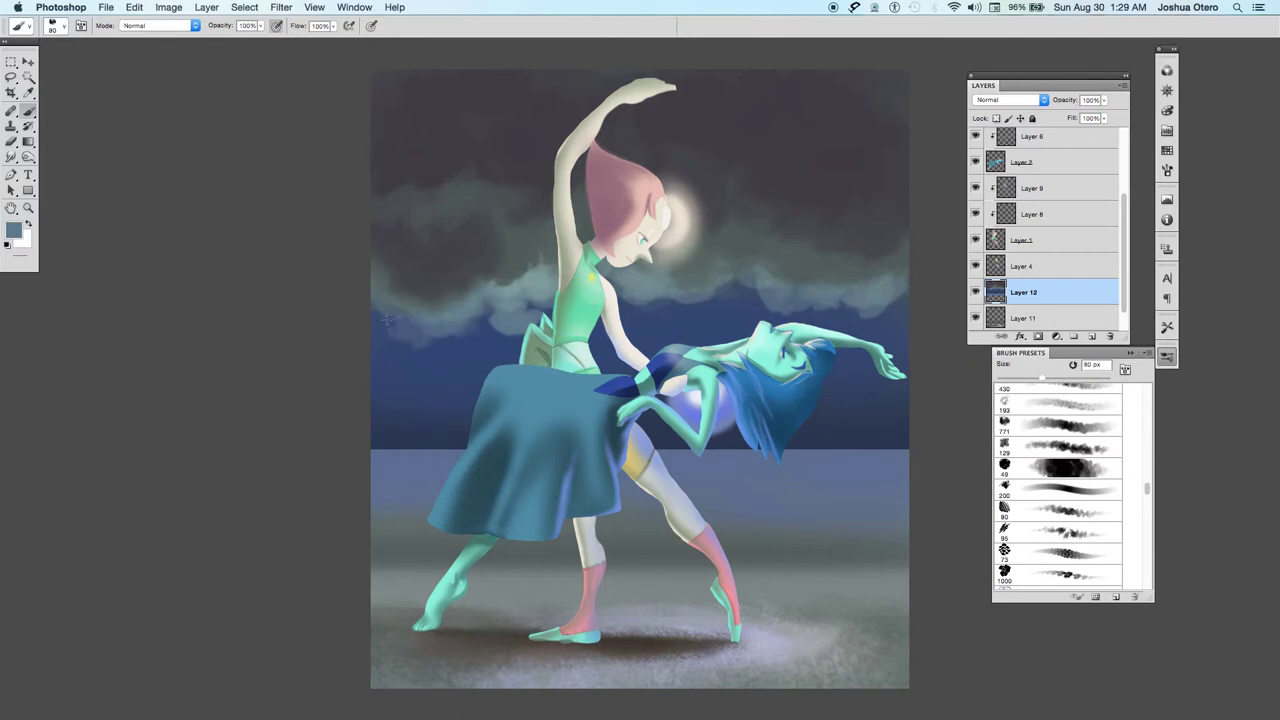
# Darken the body of the left cloud bank with sampled dark grey, varying the cloud brush between 100 and 150 px.
pyautogui.keyDown('alt'); pyautogui.click(407, 271); pyautogui.keyUp('alt')
pyautogui.press(']')
pyautogui.press(']')
pyautogui.moveTo(497, 270)
pyautogui.mouseDown()
pyautogui.moveTo(540, 290)
pyautogui.moveTo(405, 302)
pyautogui.moveTo(505, 300)
pyautogui.moveTo(515, 318)
pyautogui.moveTo(505, 285)
pyautogui.mouseUp()
pyautogui.press(']')
pyautogui.press(']')
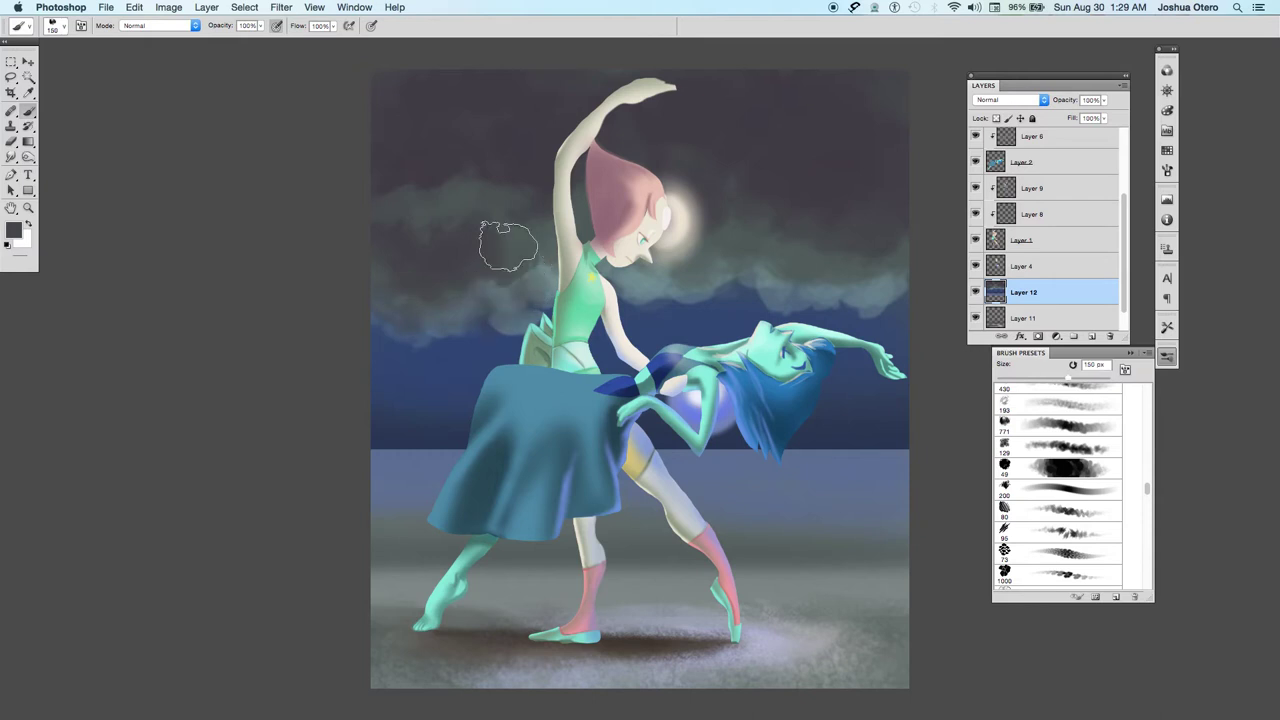
pyautogui.press('[')
pyautogui.press('[')
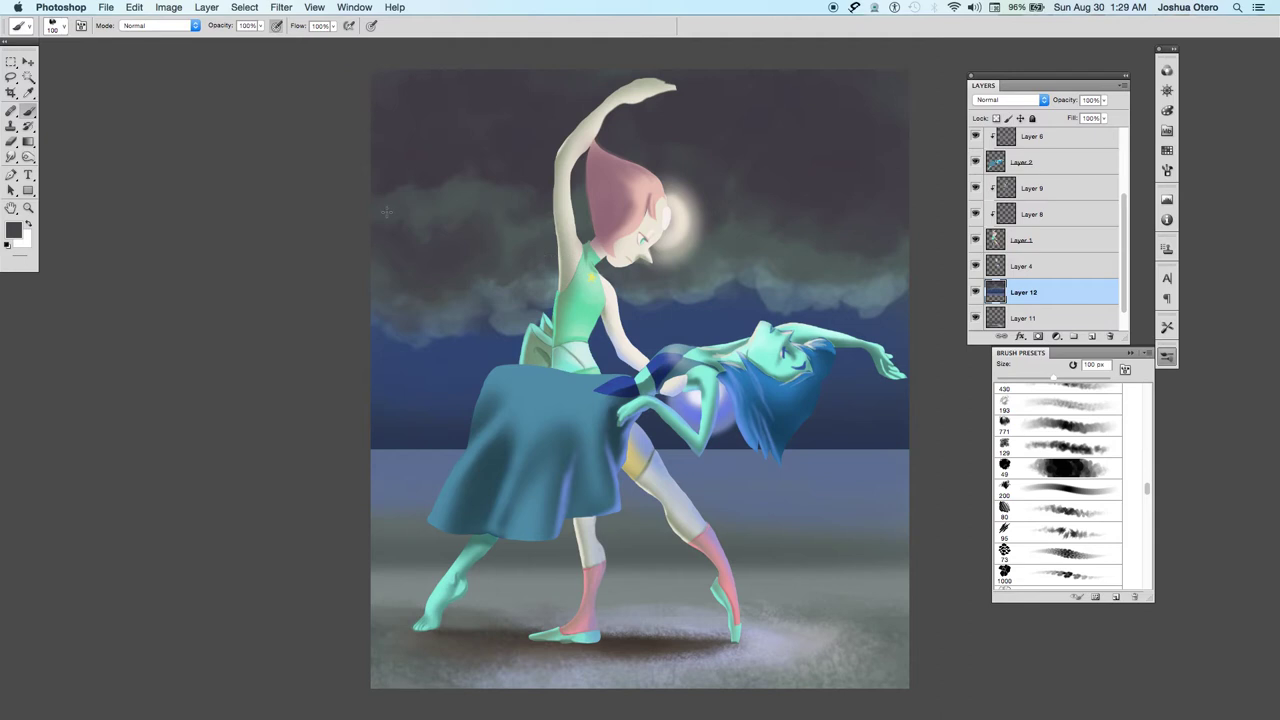
pyautogui.press(']')
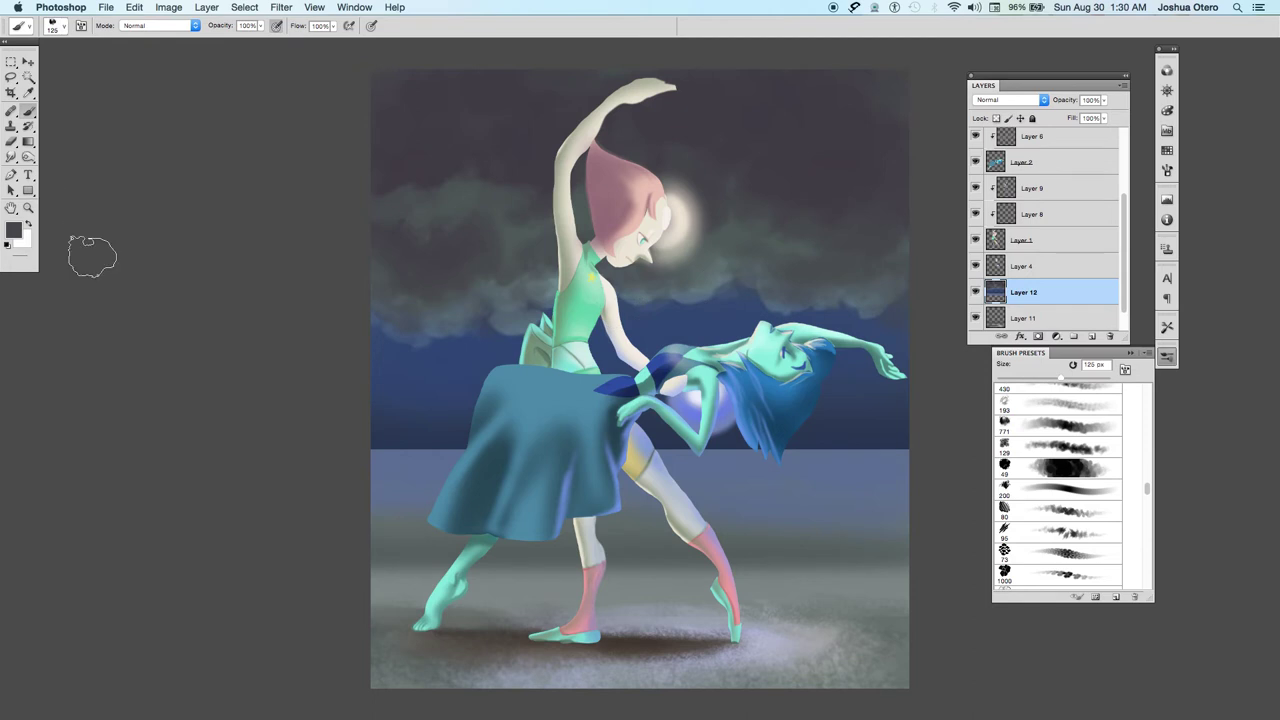
# Switch to the soft round brush preset at 70 px.
pyautogui.scroll(15, 1143, 486)
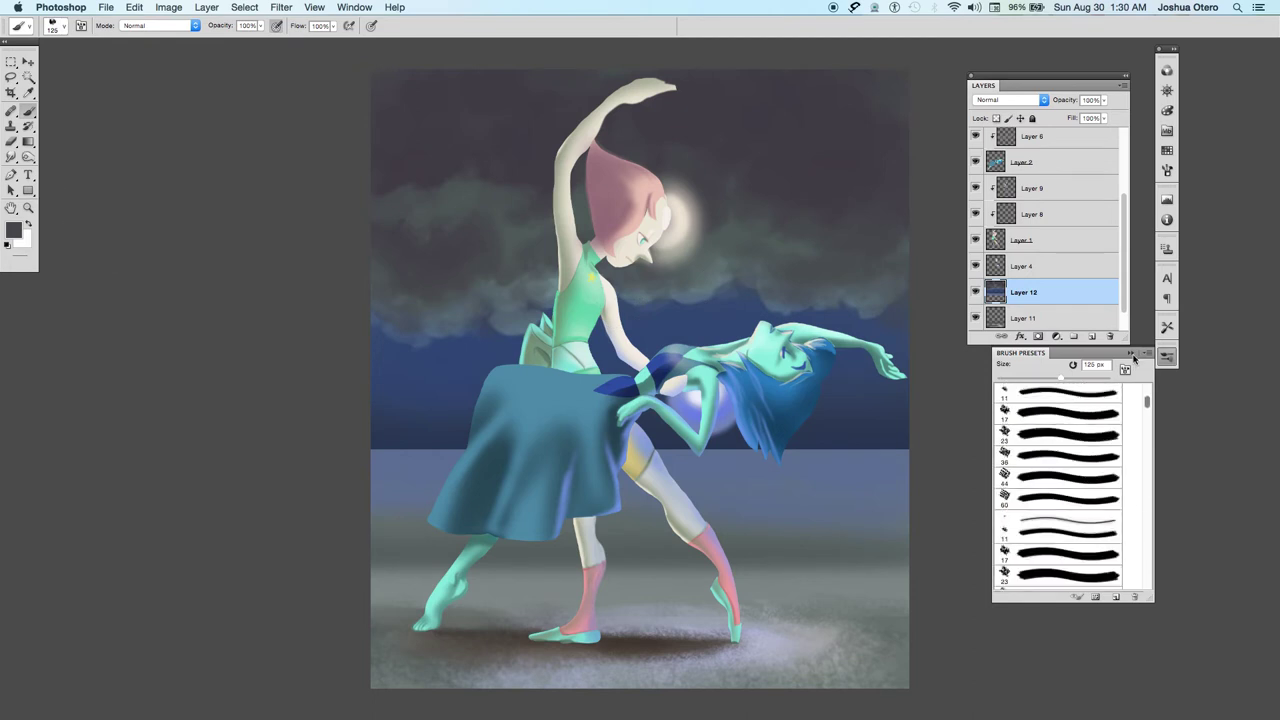
pyautogui.scroll(-4, 1046, 458)
pyautogui.moveTo(1146, 406); pyautogui.dragTo(1145, 380)
pyautogui.click(1048, 521)
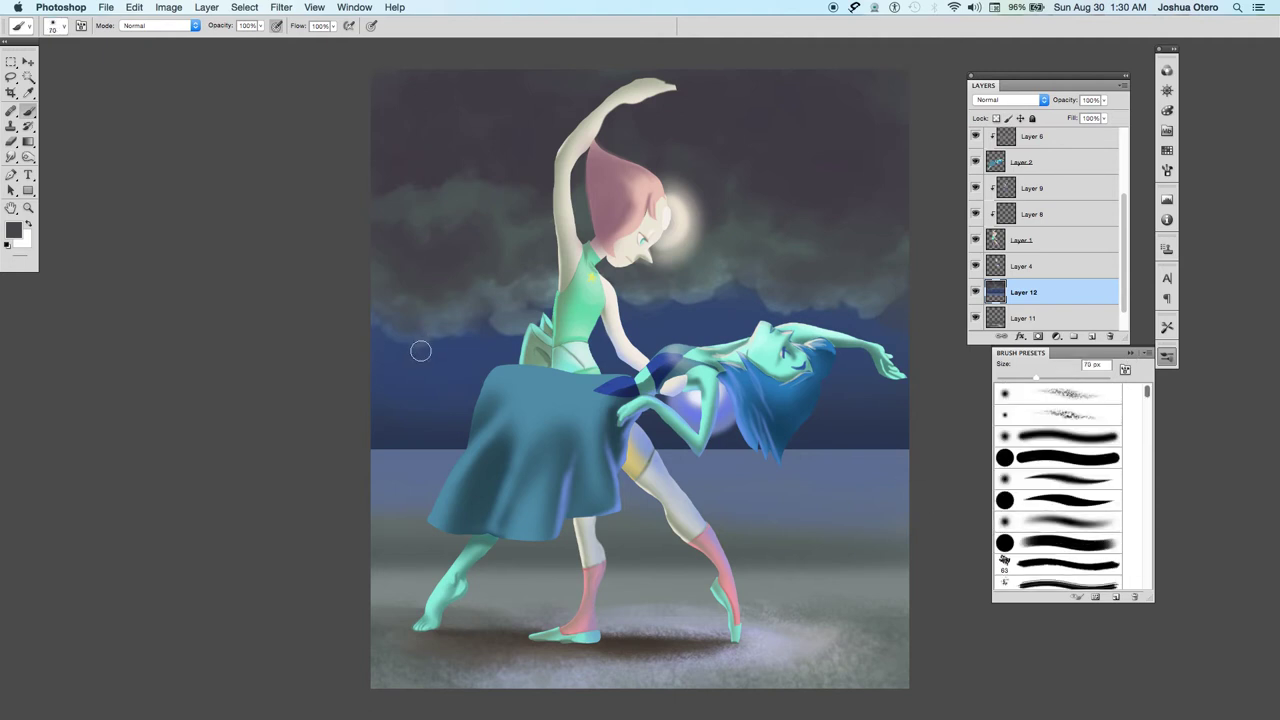
# Set the foreground colour to a light greyish teal for the cloud highlights.
pyautogui.click(13, 230)
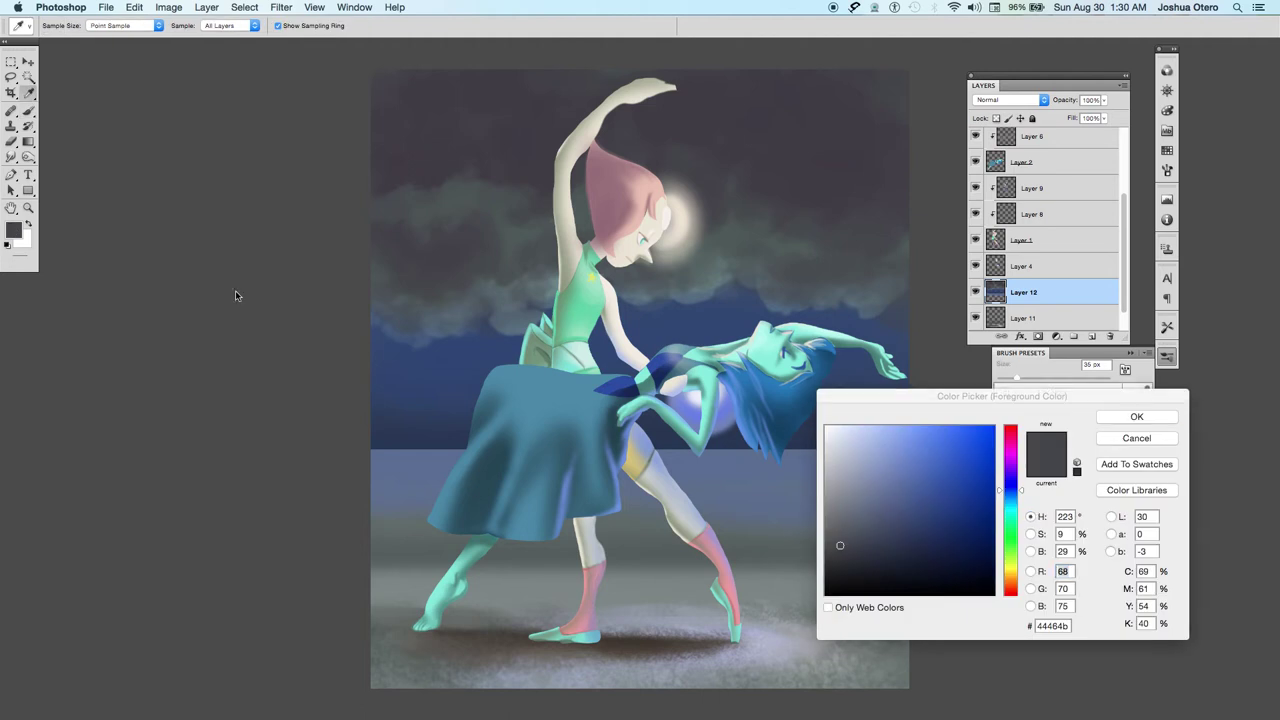
pyautogui.click(1010, 532)
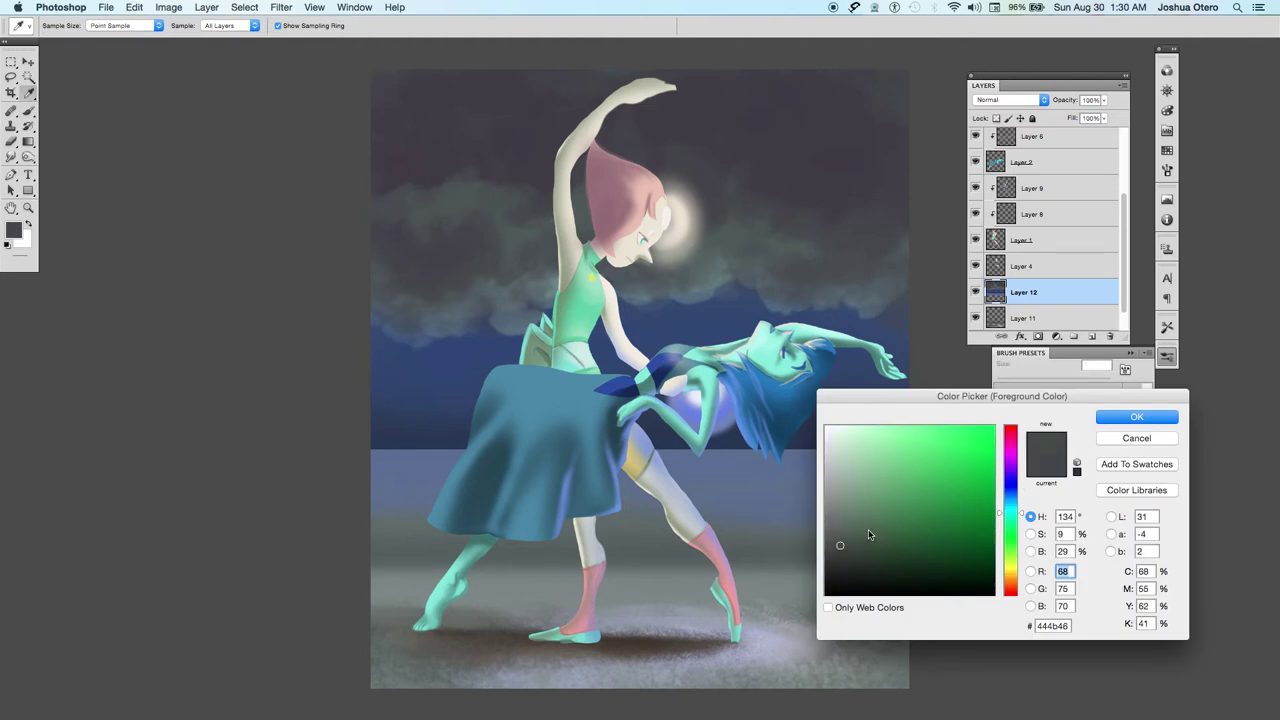
pyautogui.moveTo(862, 534); pyautogui.dragTo(856, 517)
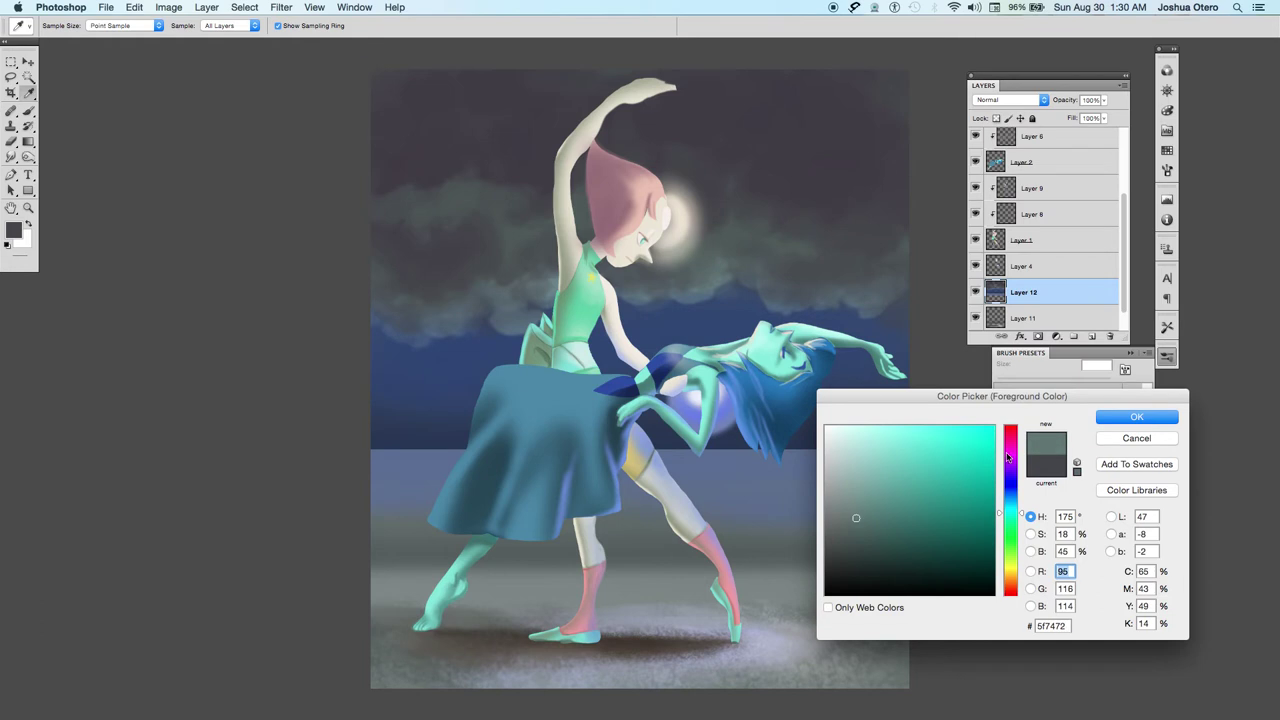
pyautogui.click(1106, 419)
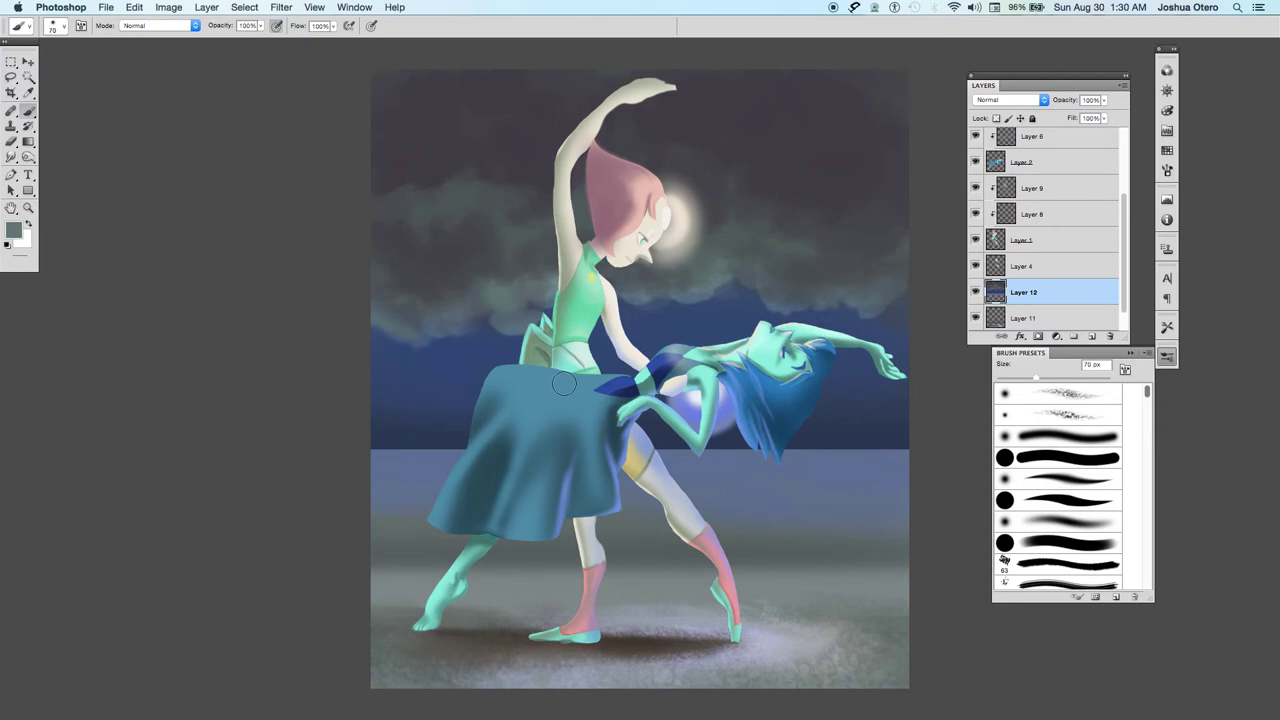
pyautogui.click(13, 230)
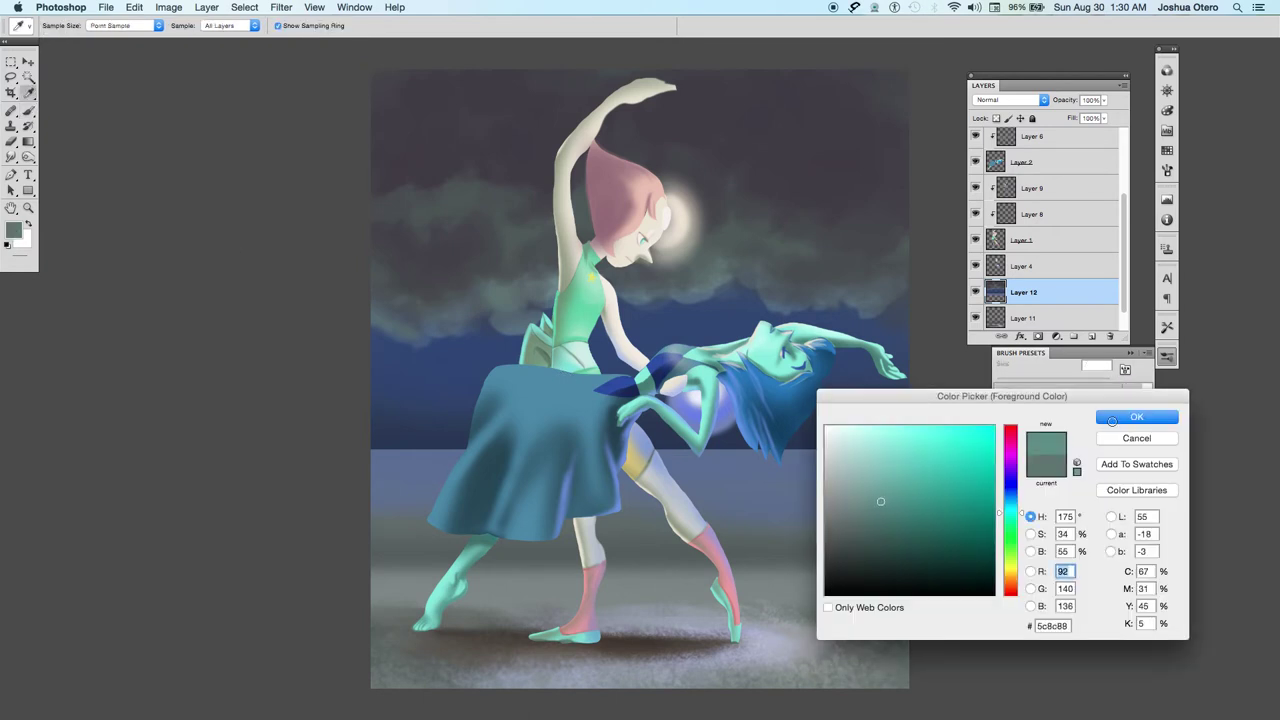
pyautogui.moveTo(862, 477); pyautogui.dragTo(888, 460)
pyautogui.click(1137, 416)
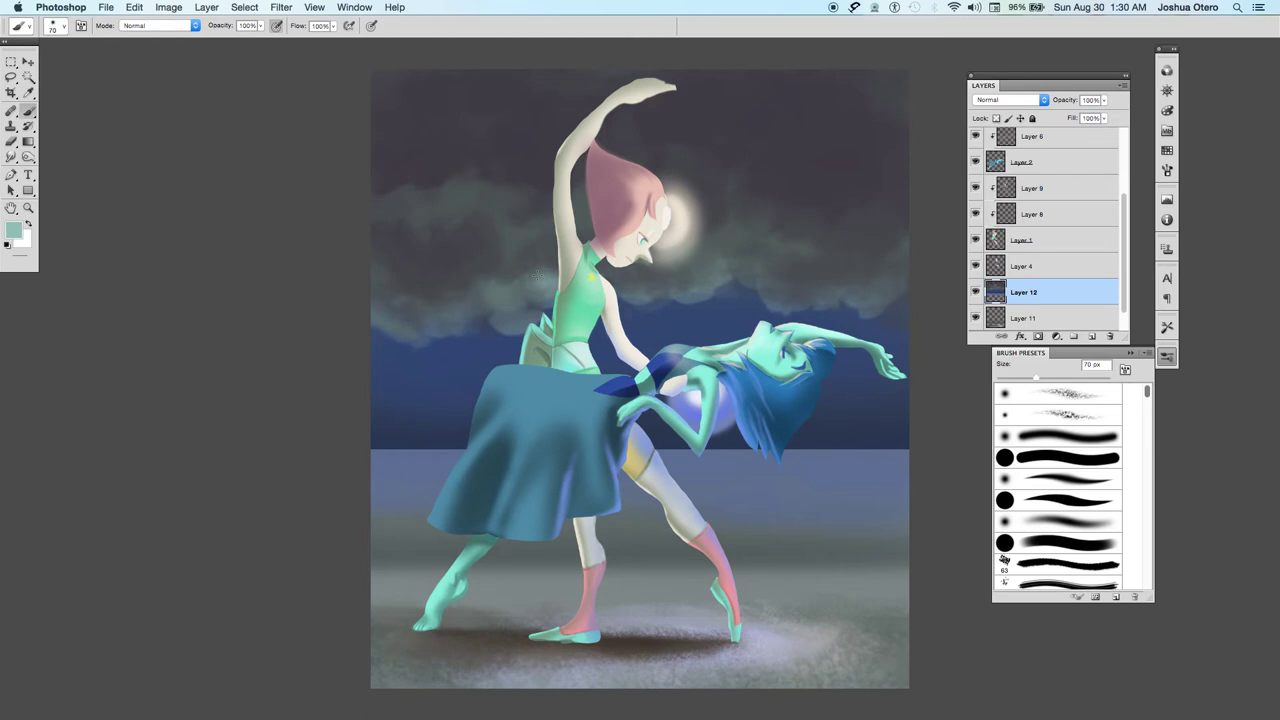
# Paint soft light teal highlights along the cloud edge just left of the standing figure with the brush at 100 px.
pyautogui.press(']')
pyautogui.press(']')
pyautogui.press(']')
pyautogui.moveTo(540, 276)
pyautogui.mouseDown()
pyautogui.moveTo(523, 294)
pyautogui.moveTo(468, 300)
pyautogui.mouseUp()
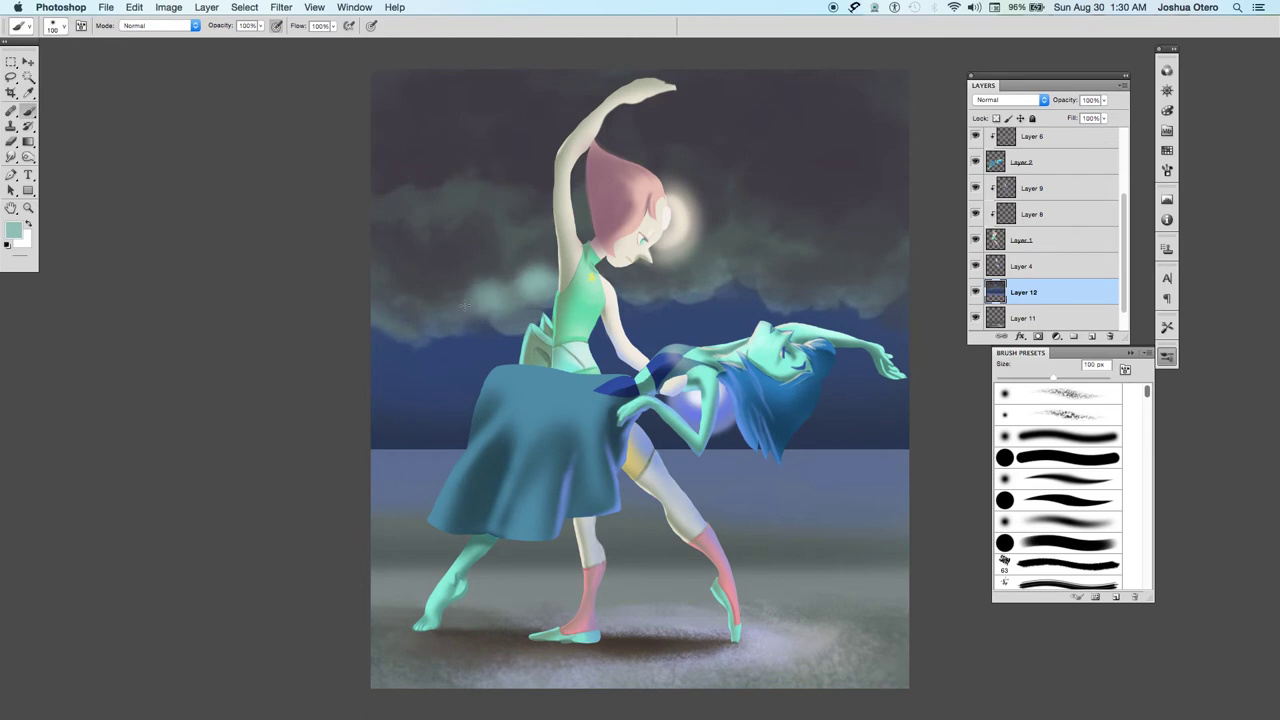
# Add a thin light teal wisp to the clouds at the canvas's left edge with a smaller soft brush.
pyautogui.press('[')
pyautogui.press('[')
pyautogui.press('[')
pyautogui.press('[')
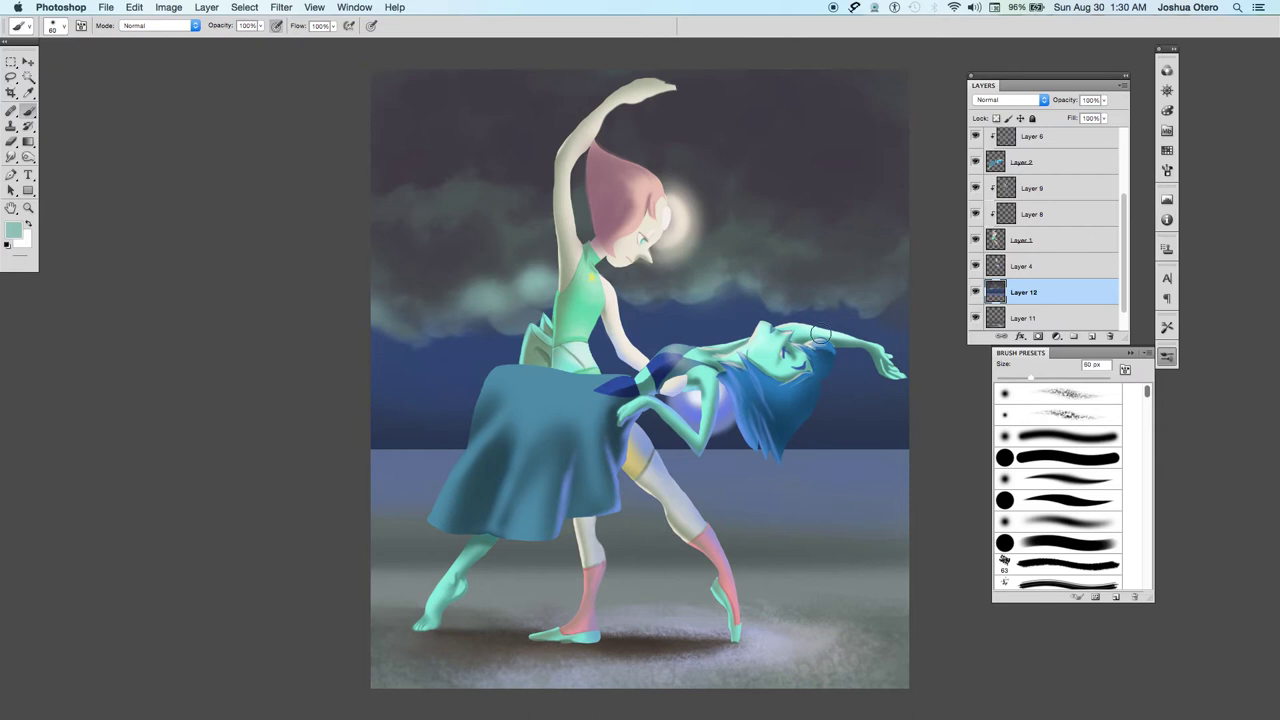
pyautogui.press('[')
pyautogui.press('[')
pyautogui.press('[')
pyautogui.moveTo(429, 254)
pyautogui.mouseDown()
pyautogui.moveTo(387, 254)
pyautogui.moveTo(443, 254)
pyautogui.moveTo(360, 254)
pyautogui.mouseUp()
pyautogui.press(']')
pyautogui.press(']')
pyautogui.press(']')
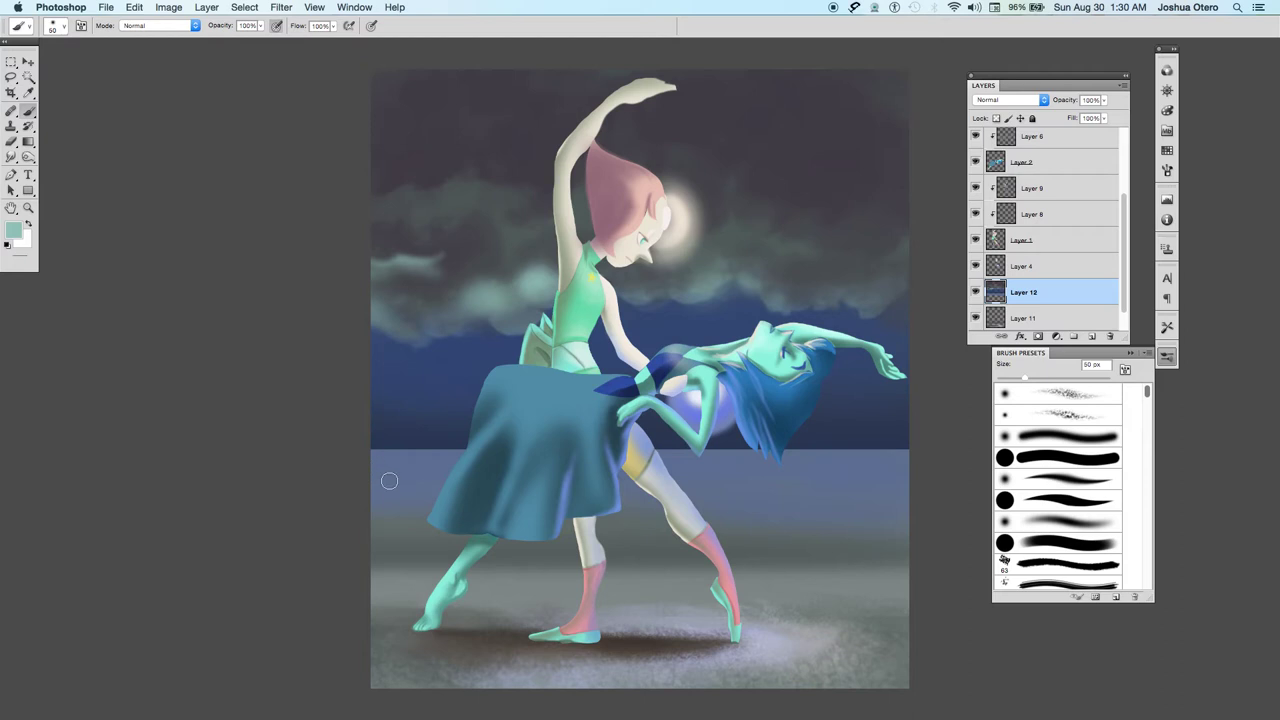
# Switch to the 36 px textured brush preset and reduce it to 25 px.
pyautogui.moveTo(1147, 392)
pyautogui.mouseDown()
pyautogui.moveTo(1149, 489)
pyautogui.moveTo(1137, 396)
pyautogui.moveTo(1145, 416)
pyautogui.mouseUp()
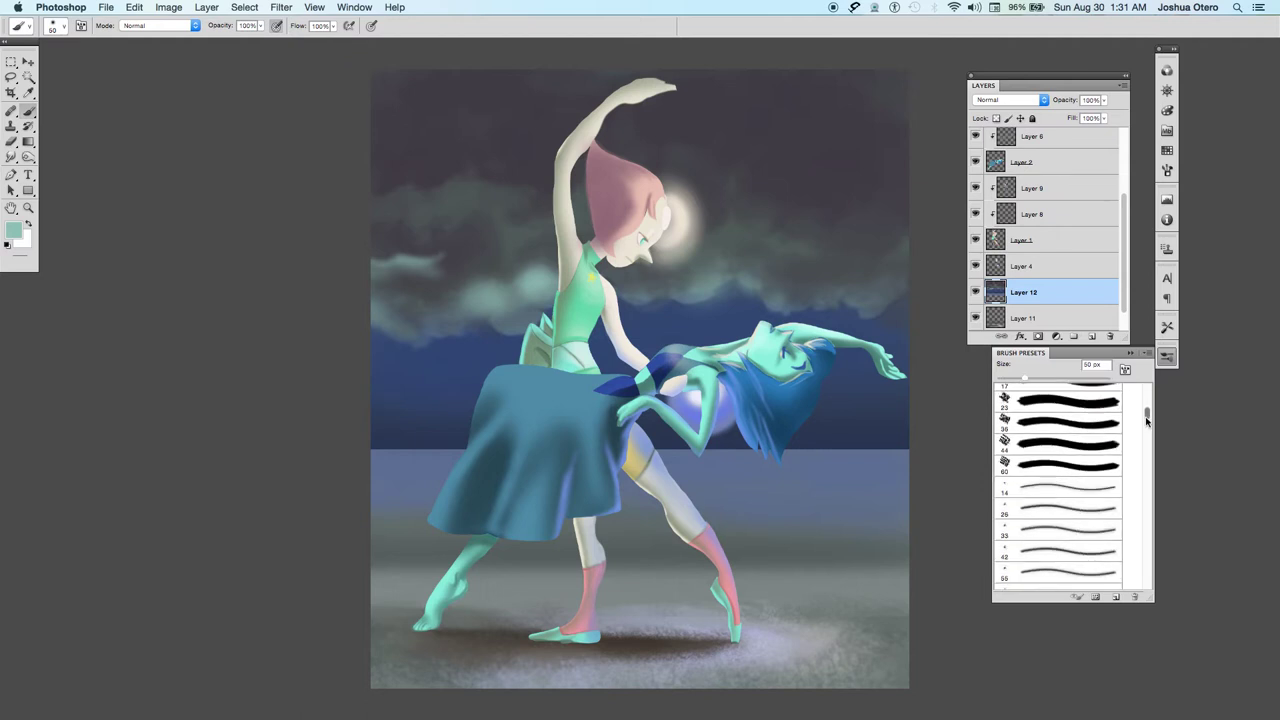
pyautogui.click(1052, 459)
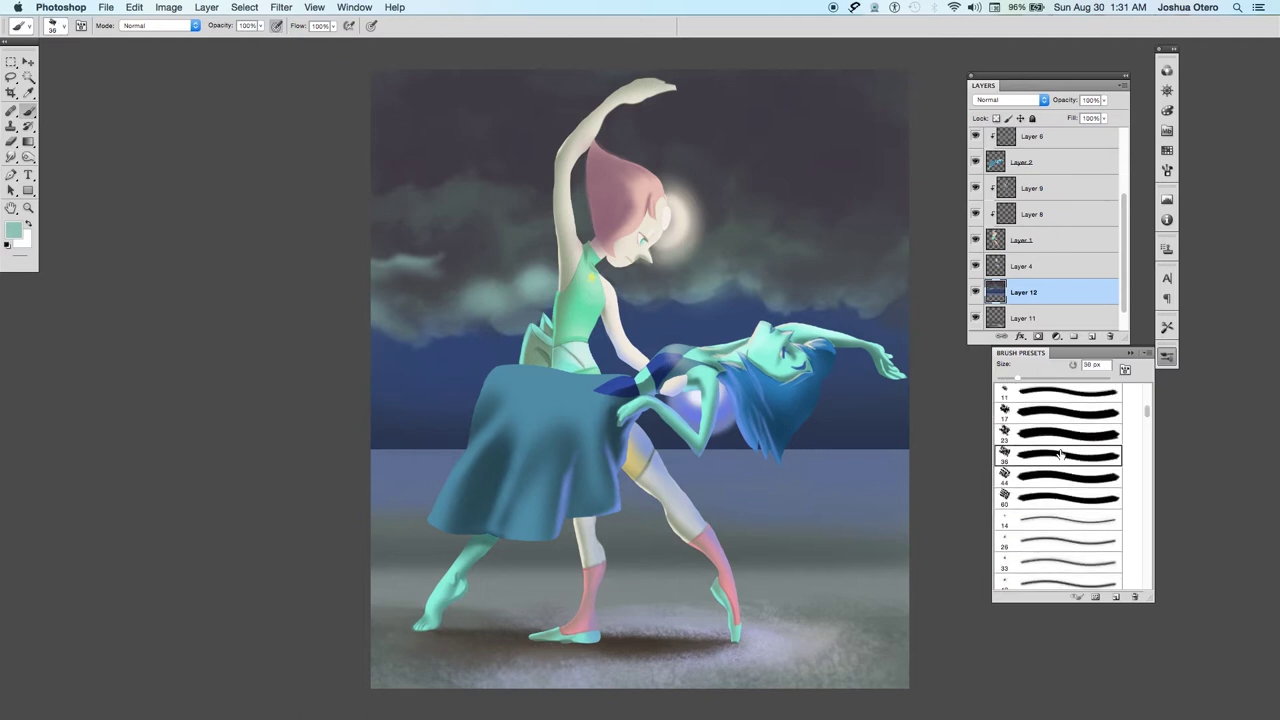
pyautogui.press('[')
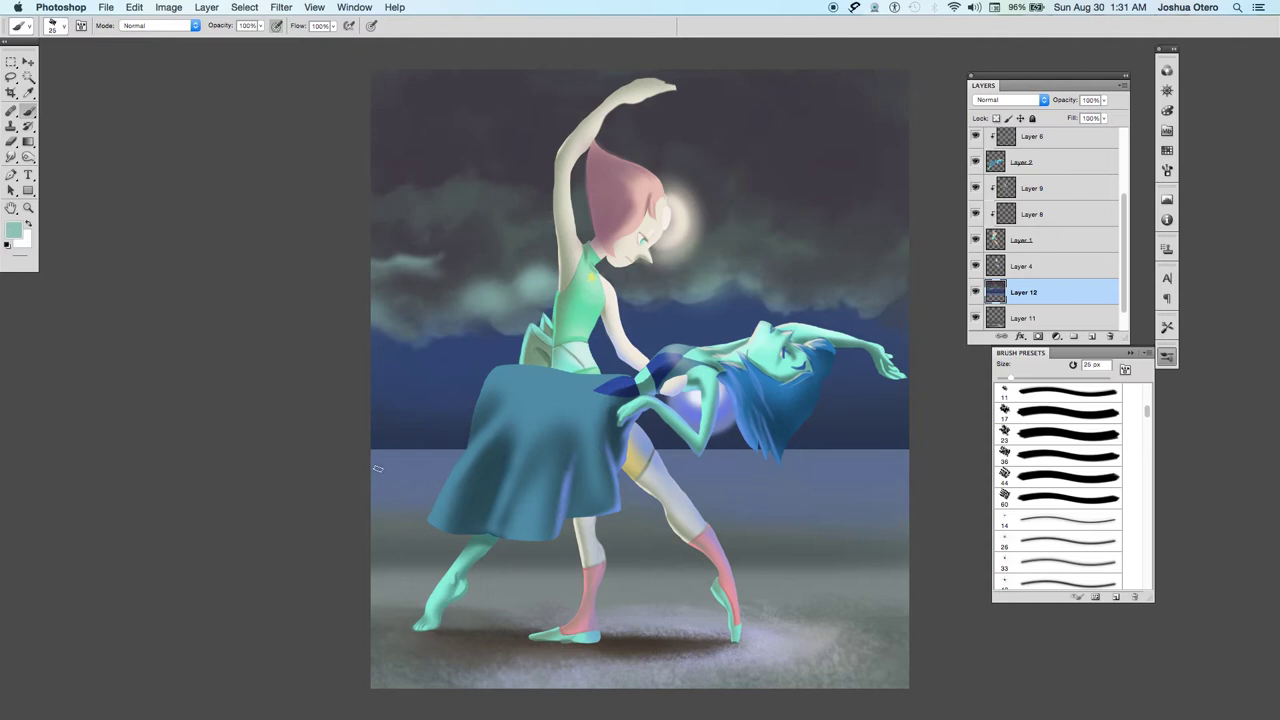
# Sample the blue of the water below the horizon and lighten the foreground colour to pale blue #cadcff.
pyautogui.keyDown('alt'); pyautogui.click(393, 438); pyautogui.keyUp('alt')
pyautogui.keyDown('alt'); pyautogui.click(400, 476); pyautogui.keyUp('alt')
pyautogui.click(14, 231)
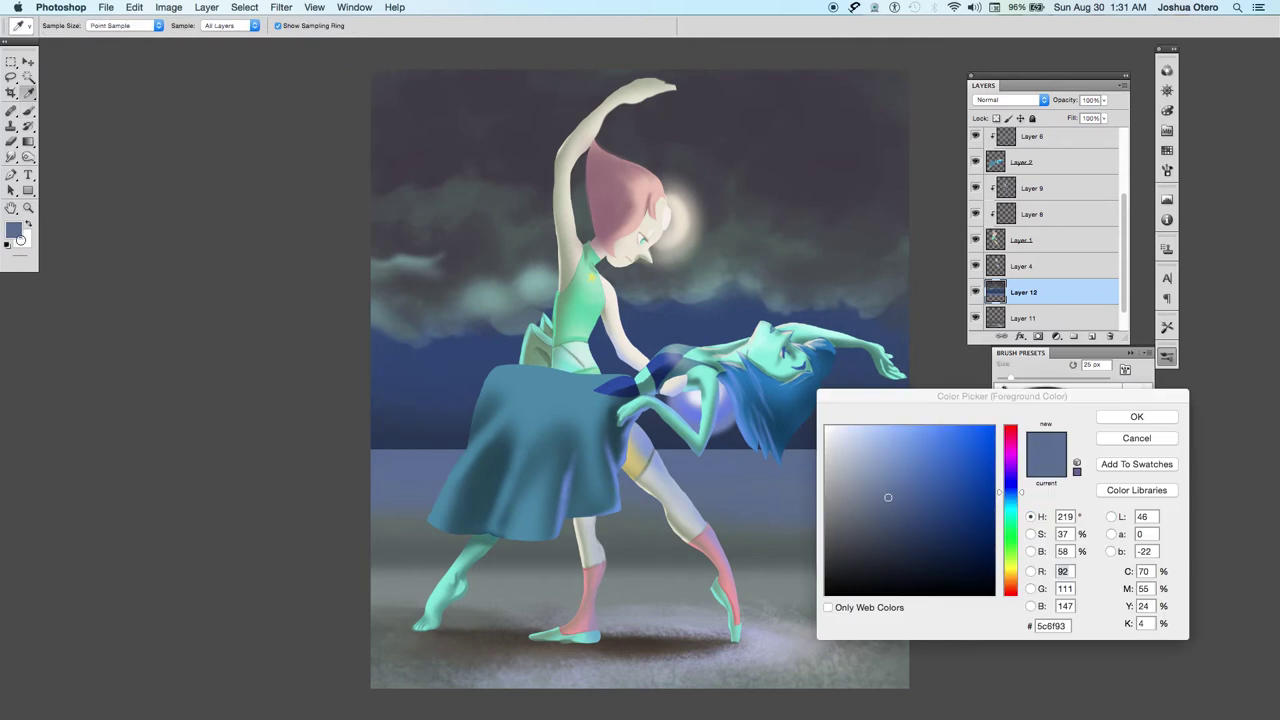
pyautogui.click(886, 430)
pyautogui.moveTo(886, 430); pyautogui.dragTo(931, 426)
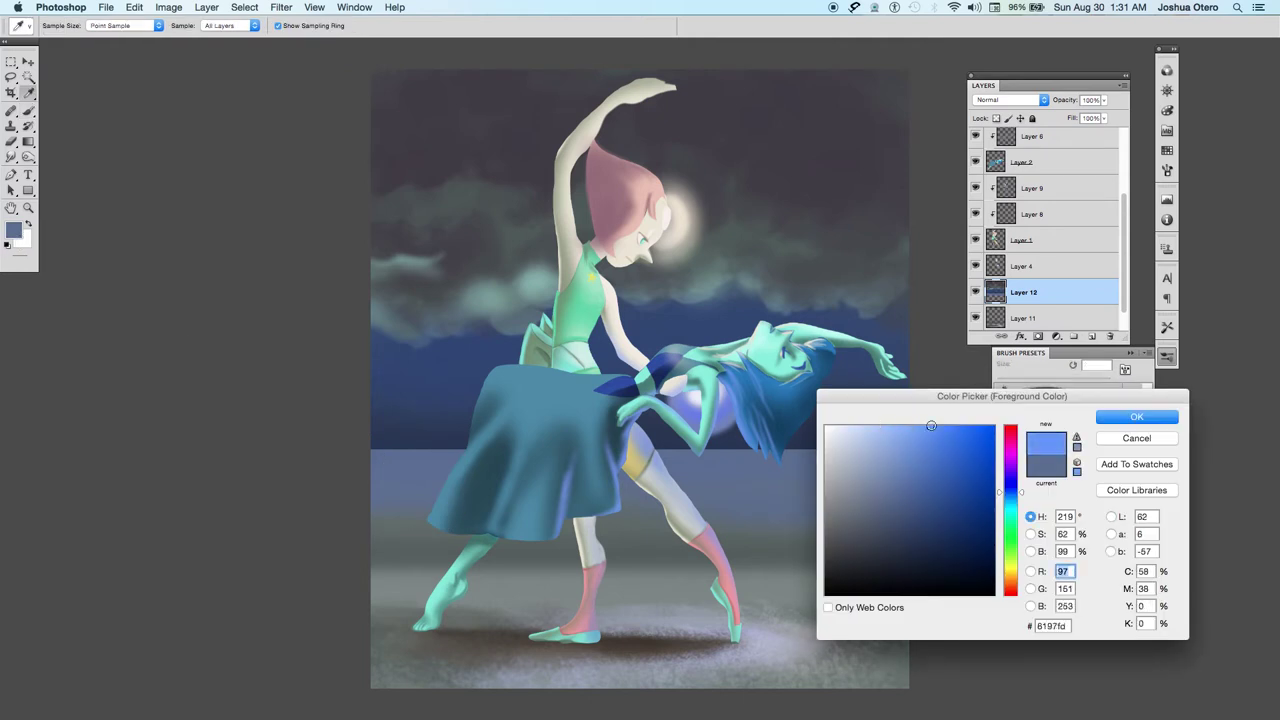
pyautogui.click(1136, 417)
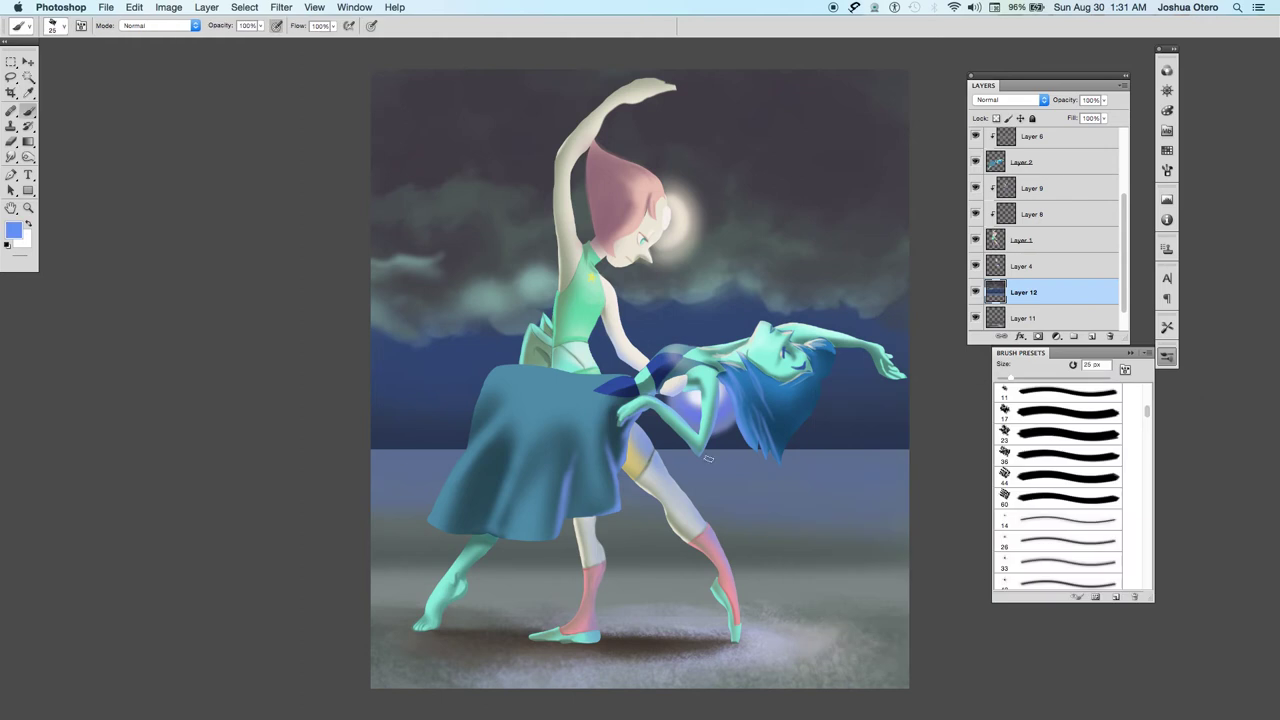
pyautogui.click(18, 233)
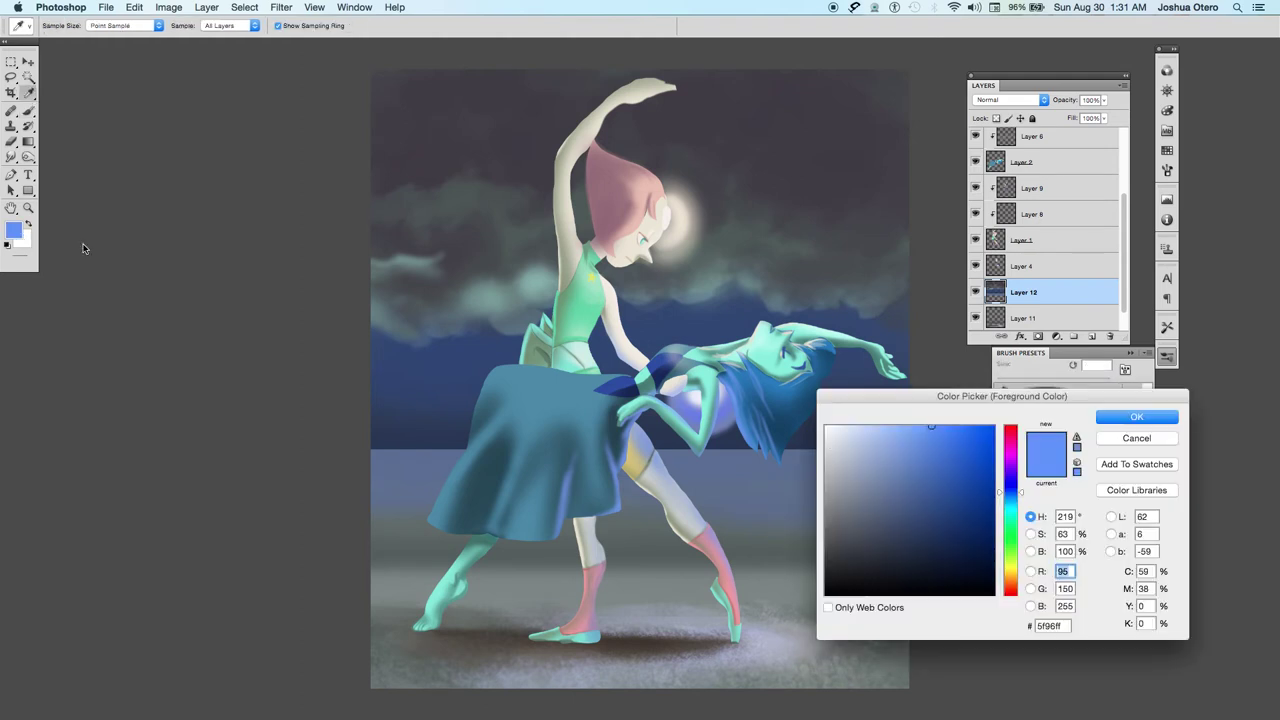
pyautogui.moveTo(851, 431); pyautogui.dragTo(857, 426)
pyautogui.click(1137, 417)
# Shrink the brush and paint a thin pale blue line along the full width of the horizon.
pyautogui.press('[')
pyautogui.press('[')
pyautogui.press('[')
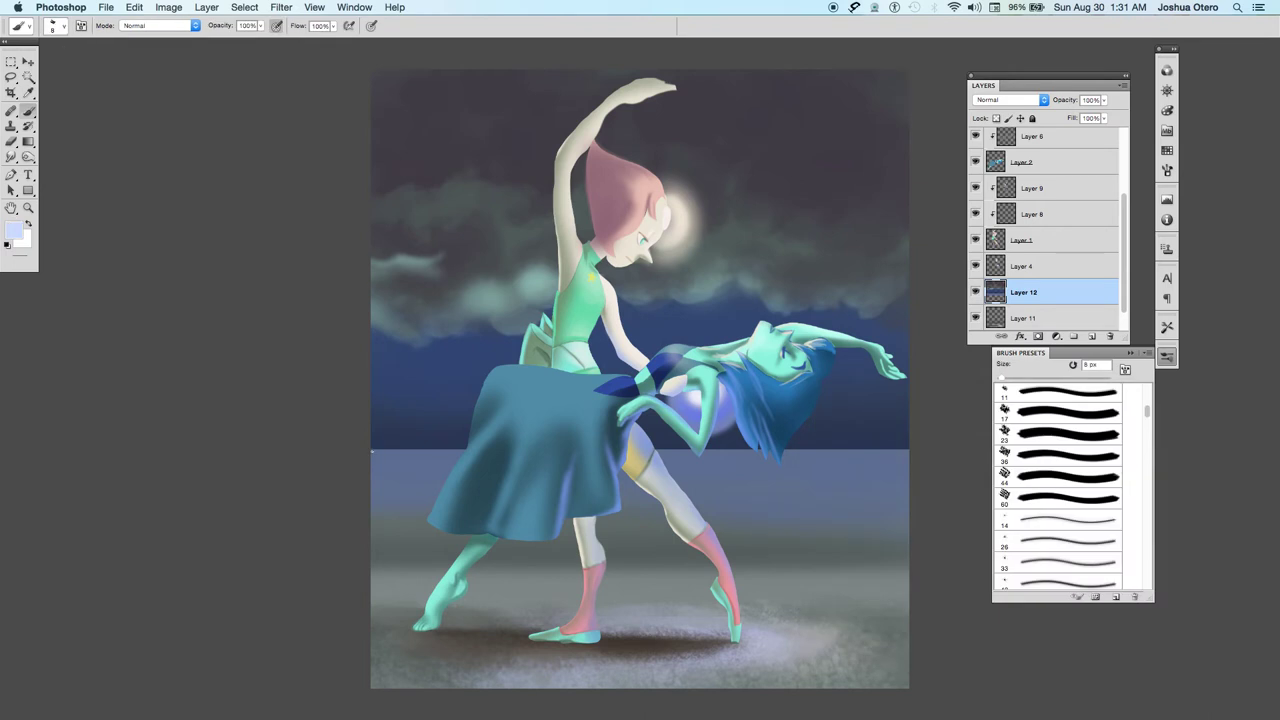
pyautogui.moveTo(370, 451); pyautogui.dragTo(886, 450)
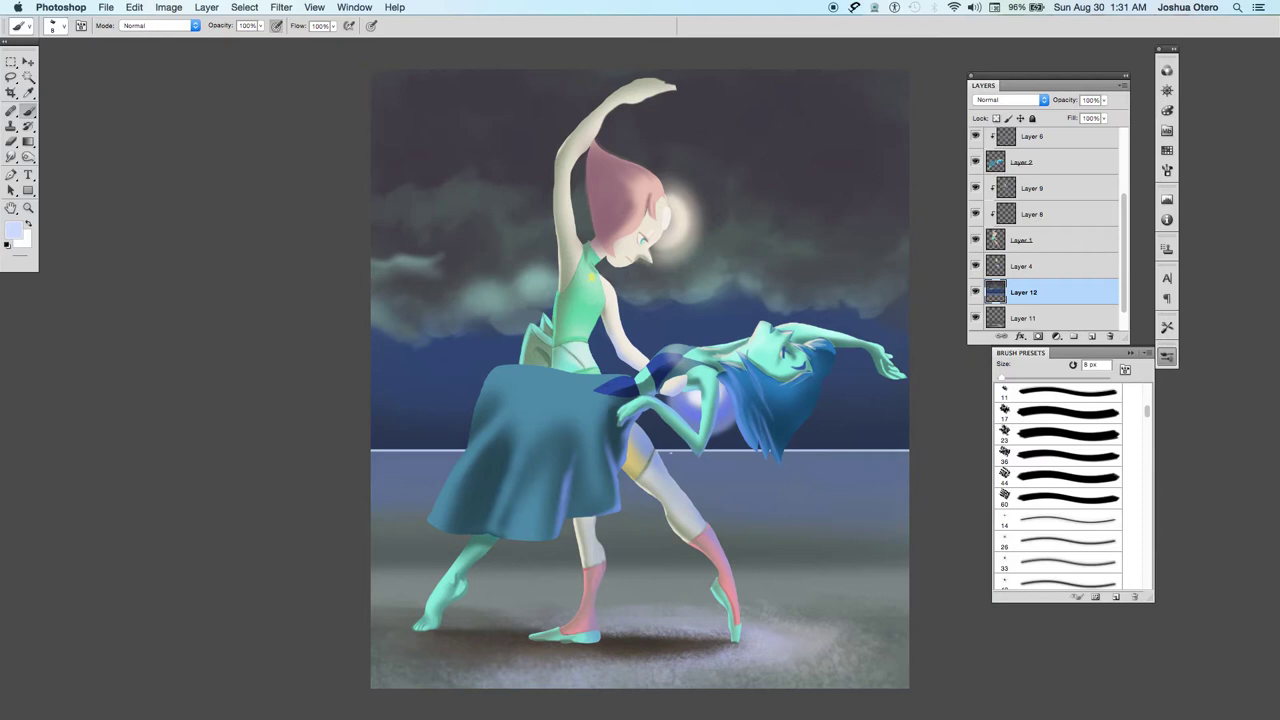
# Paint broken pale blue light reflections on the water below the reclining figure's bent arm and brighten them with near-white.
pyautogui.moveTo(680, 448)
pyautogui.mouseDown()
pyautogui.moveTo(662, 452)
pyautogui.moveTo(686, 455)
pyautogui.moveTo(675, 452)
pyautogui.mouseUp()
pyautogui.moveTo(668, 458)
pyautogui.mouseDown()
pyautogui.moveTo(724, 449)
pyautogui.moveTo(704, 454)
pyautogui.mouseUp()
pyautogui.moveTo(662, 466)
pyautogui.mouseDown()
pyautogui.moveTo(690, 465)
pyautogui.moveTo(678, 467)
pyautogui.mouseUp()
pyautogui.click(13, 230)
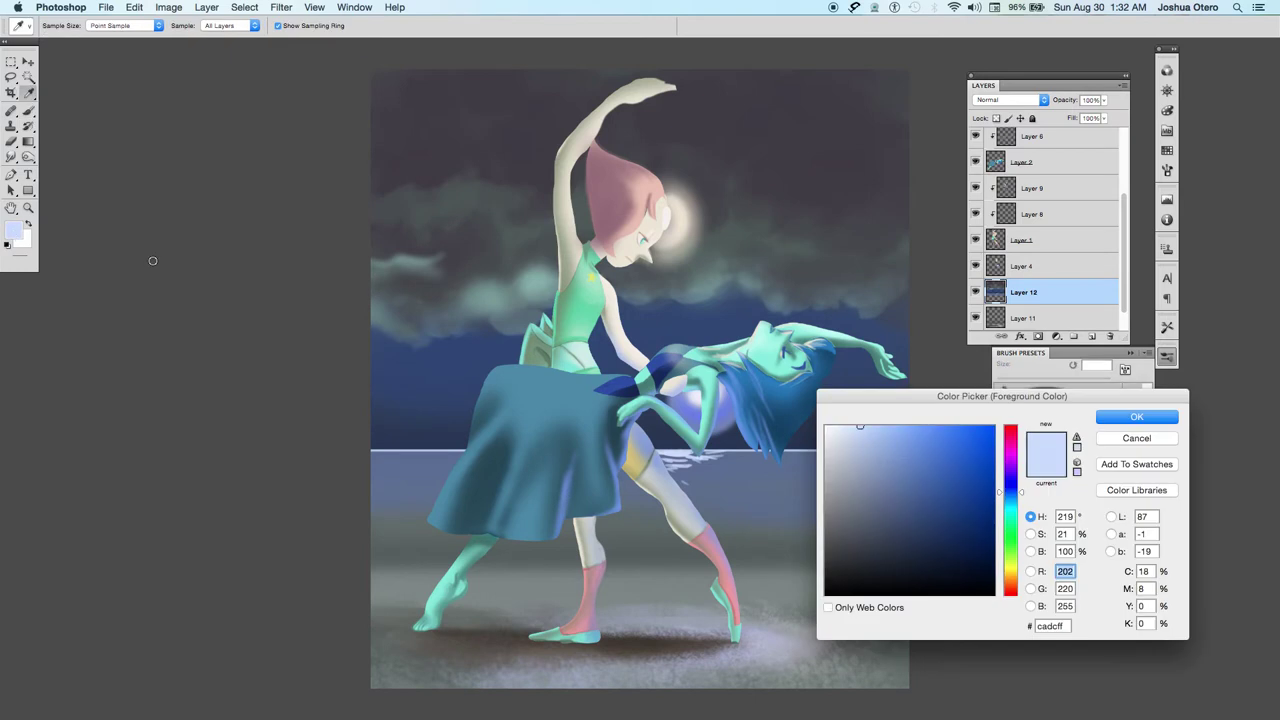
pyautogui.click(1112, 420)
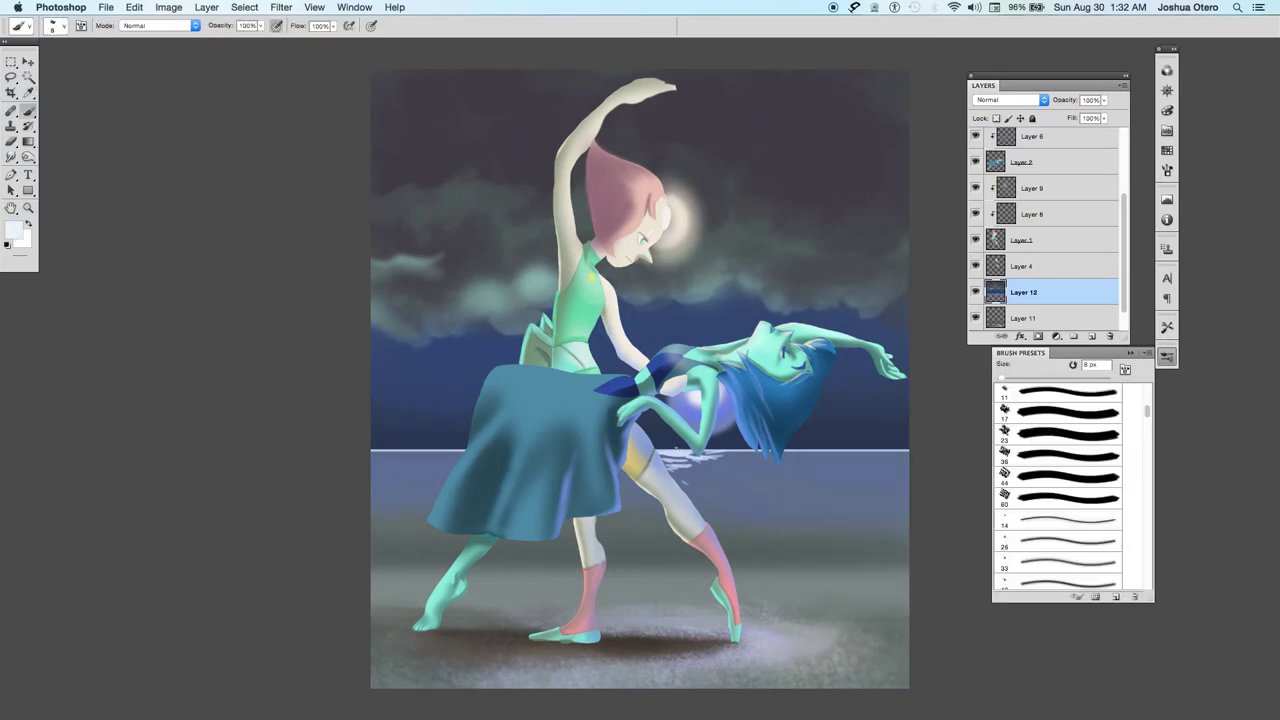
pyautogui.moveTo(674, 448); pyautogui.dragTo(684, 448)
# Set the foreground colour to pale cream #eff2df and repaint the horizon line on both sides of the figures.
pyautogui.click(12, 228)
pyautogui.click(1008, 566)
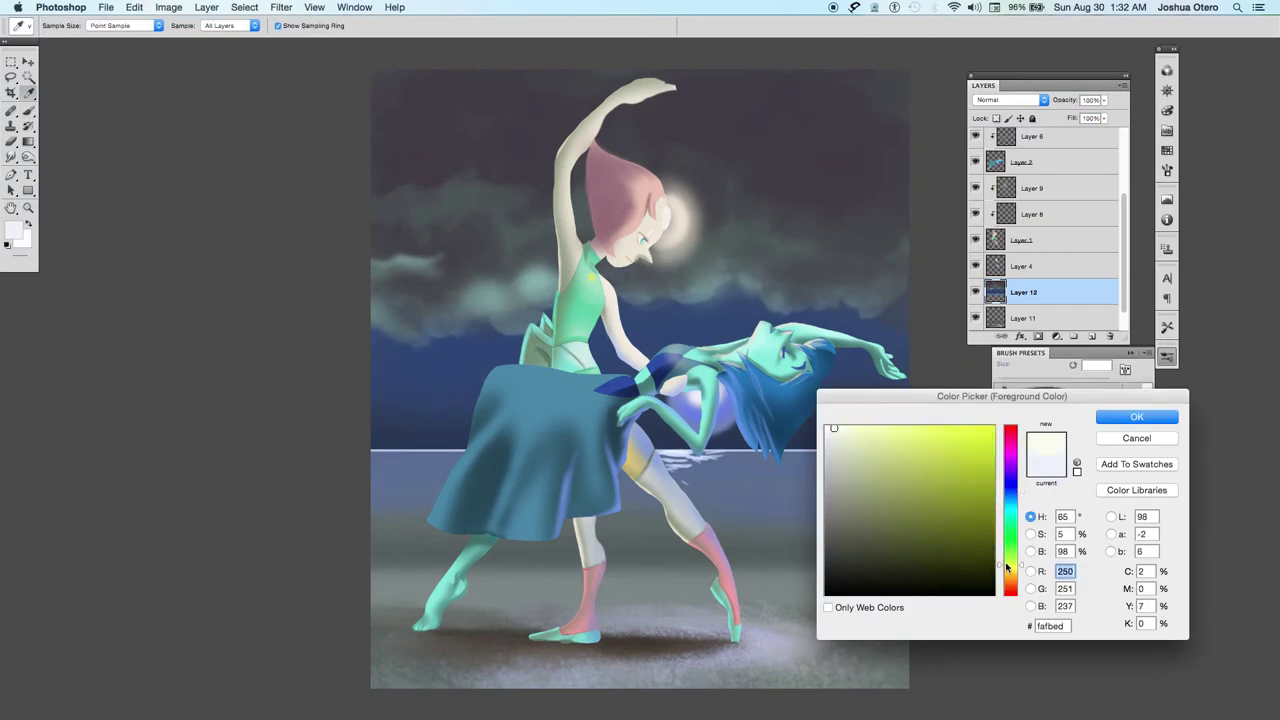
pyautogui.click(1006, 487)
pyautogui.click(840, 435)
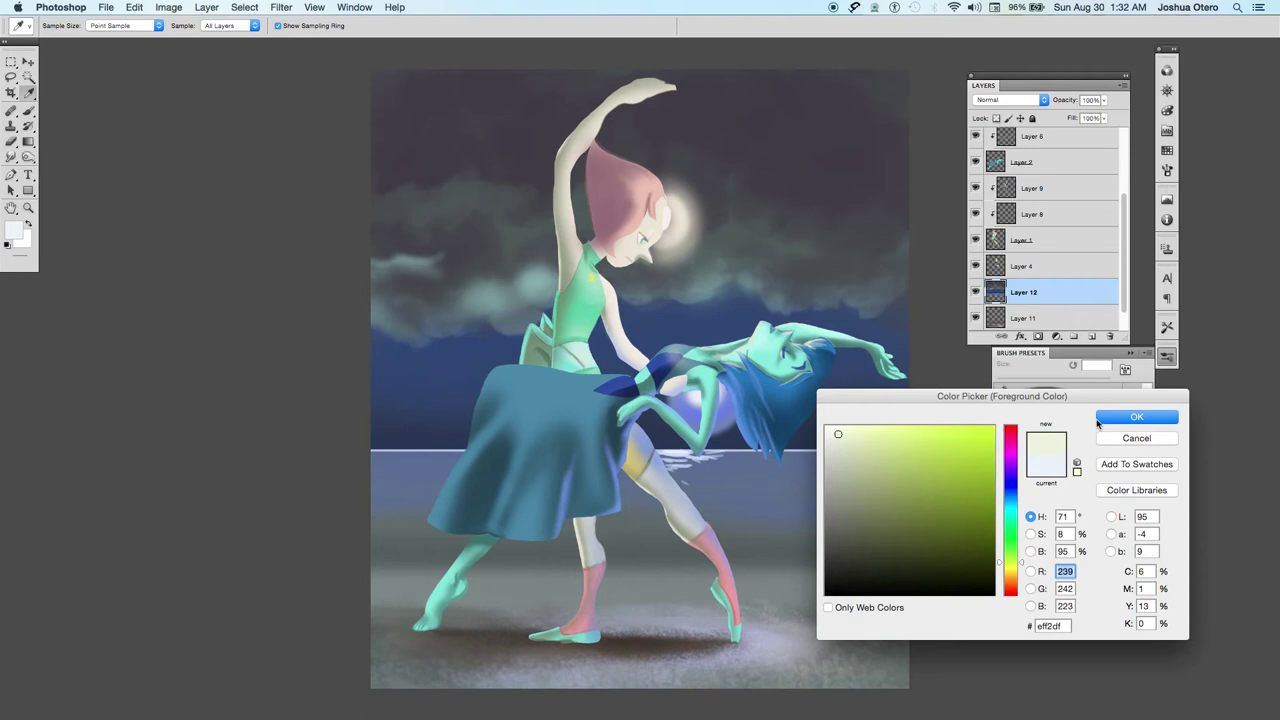
pyautogui.click(1100, 420)
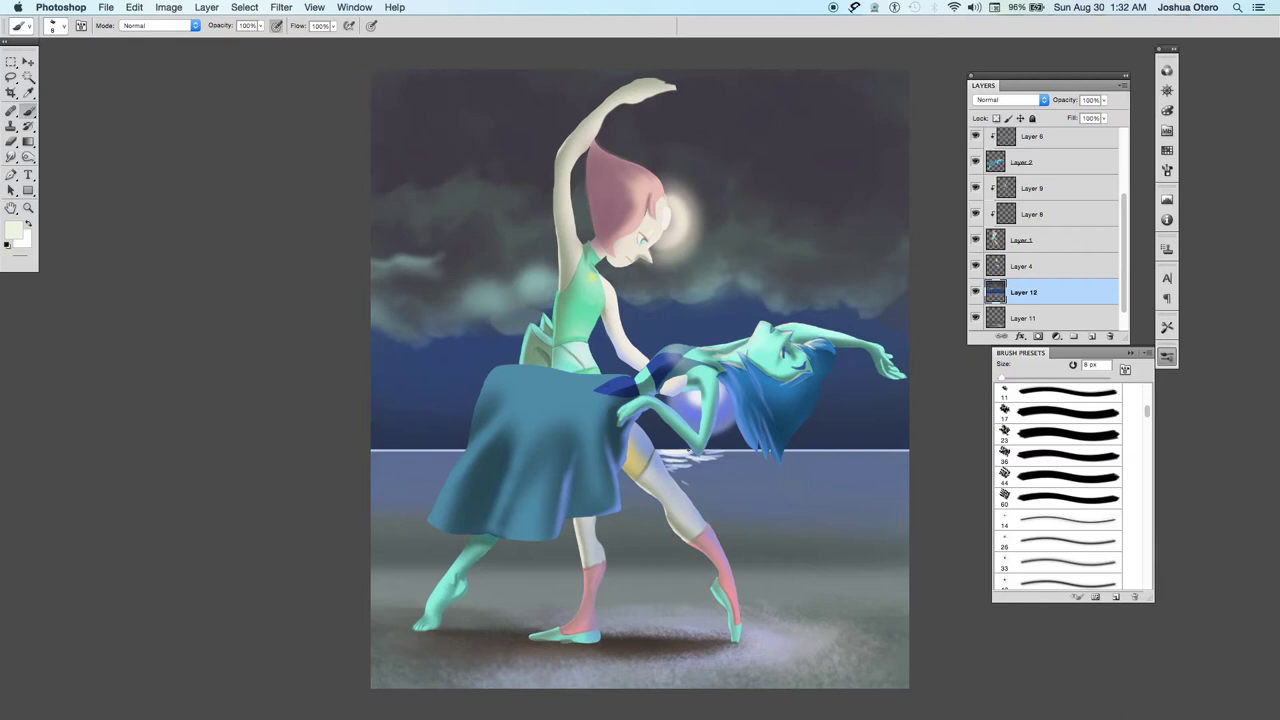
pyautogui.moveTo(705, 451); pyautogui.dragTo(910, 451)
pyautogui.moveTo(462, 451); pyautogui.dragTo(195, 455)
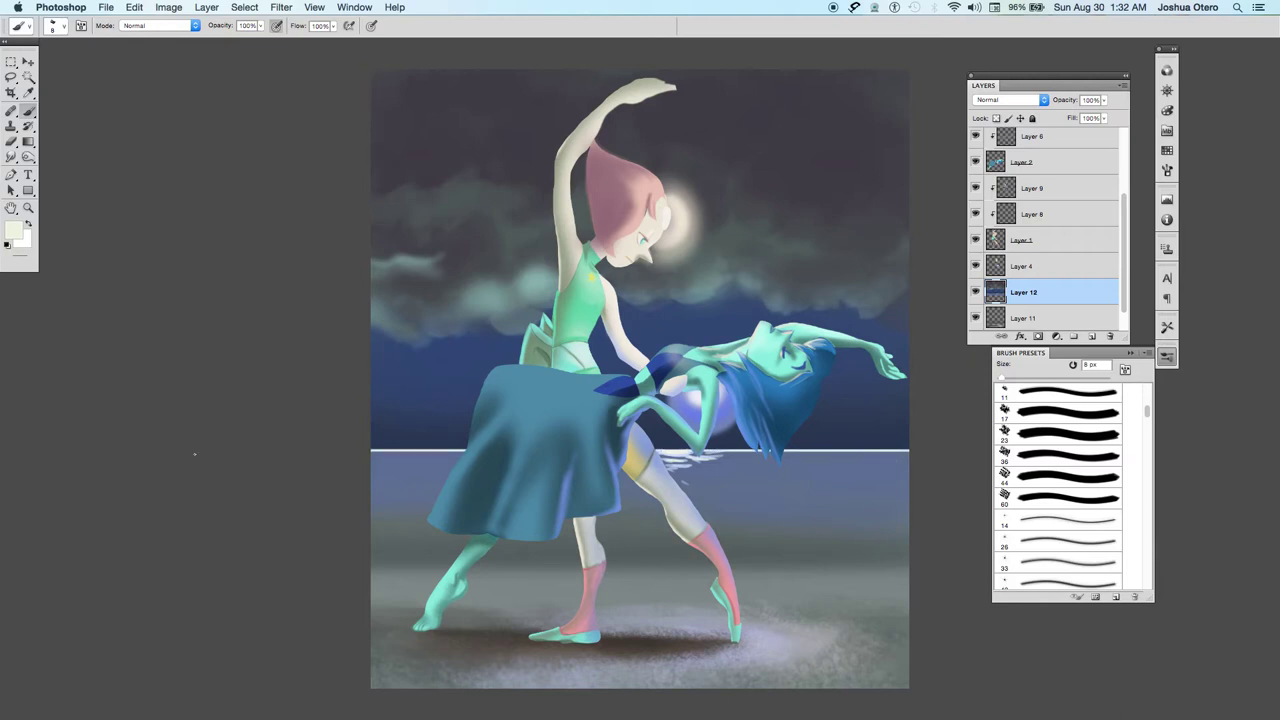
# Sample pale blue from the water reflections and set the brush to 30 px, 27% opacity and 50% flow.
pyautogui.keyDown('alt'); pyautogui.click(688, 462); pyautogui.keyUp('alt')
pyautogui.press(']')
pyautogui.press(']')
pyautogui.press(']')
pyautogui.moveTo(260, 26); pyautogui.dragTo(215, 42)
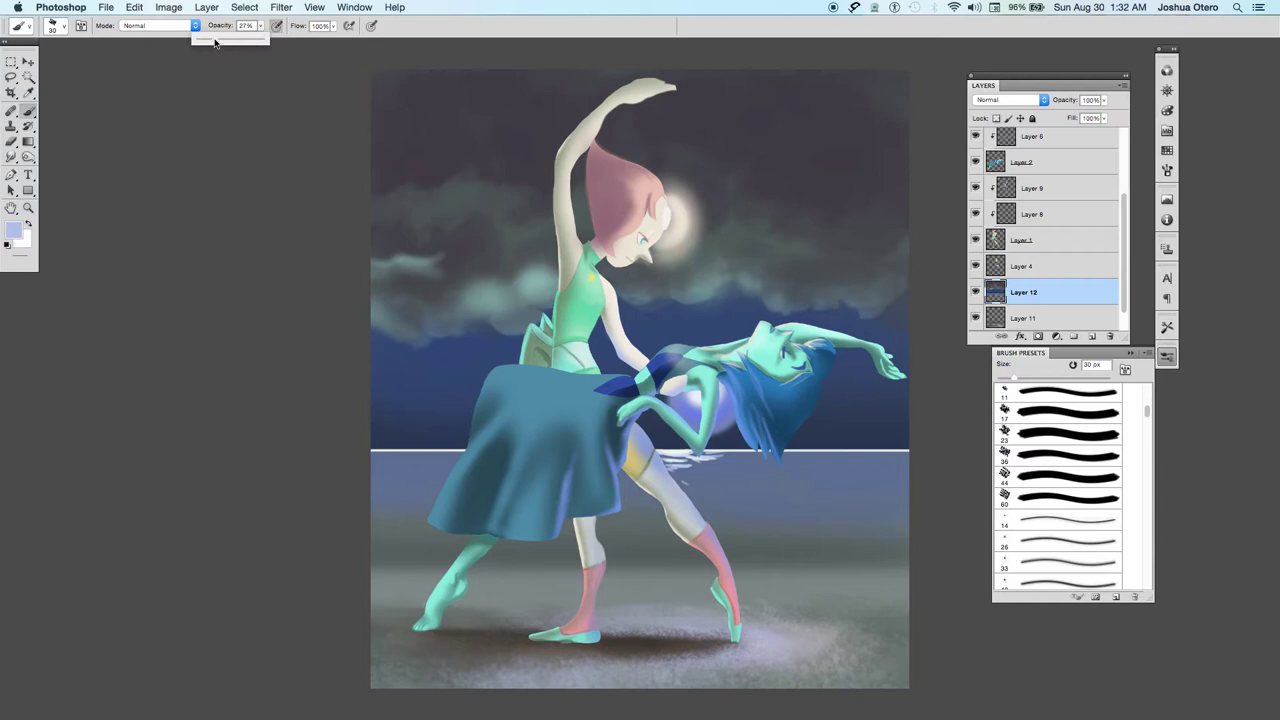
pyautogui.moveTo(333, 26); pyautogui.dragTo(303, 44)
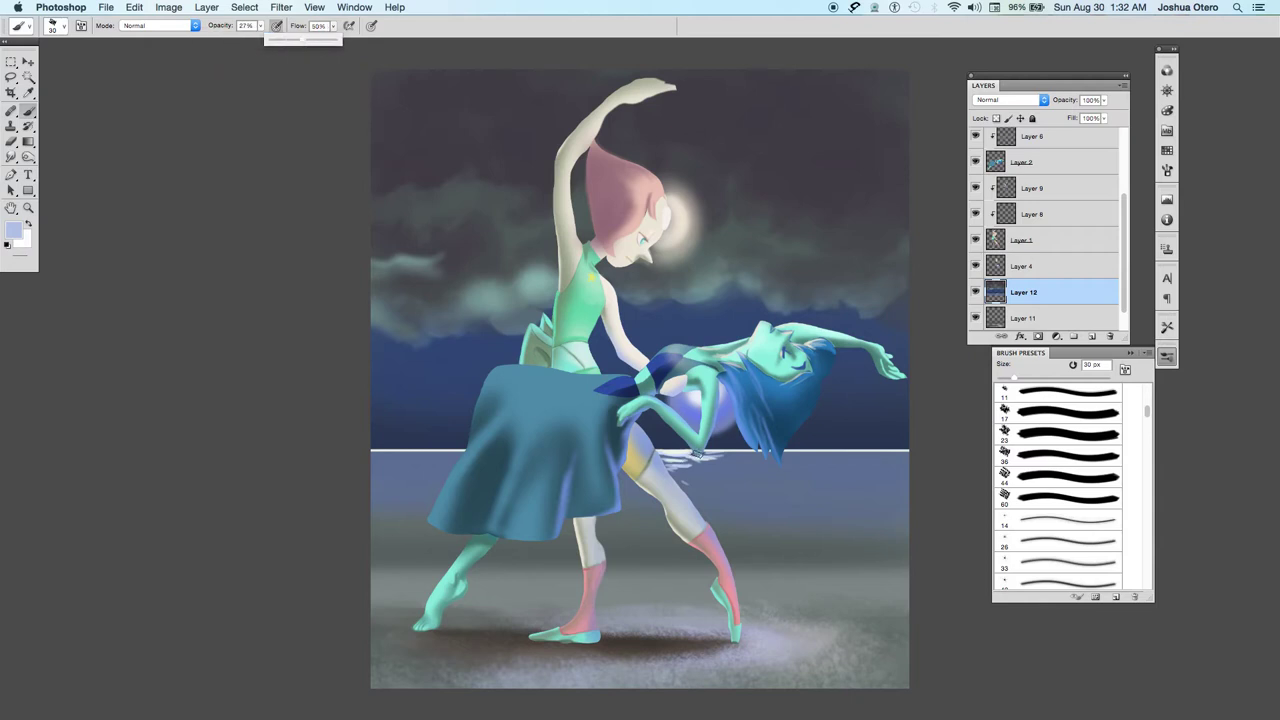
# Paint faint pale blue ripples across the water just below the horizon, reducing the brush to 10 px.
pyautogui.click(697, 454)
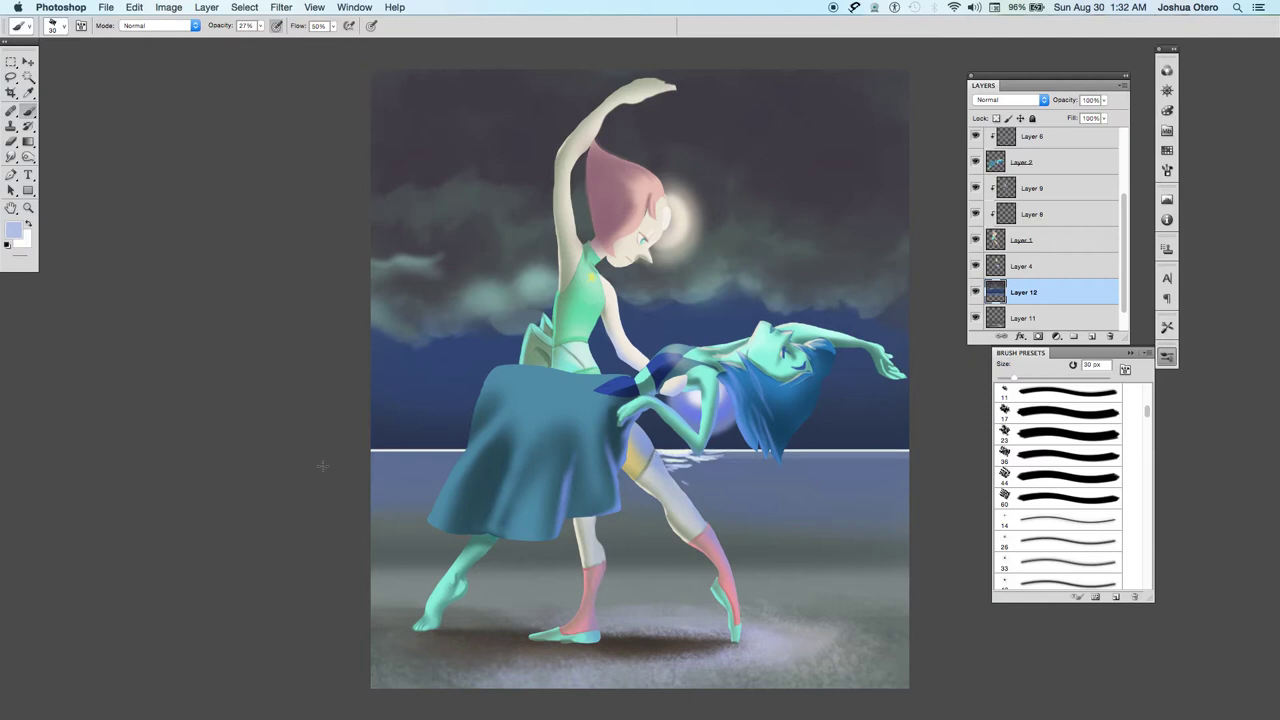
pyautogui.press('[')
pyautogui.press('[')
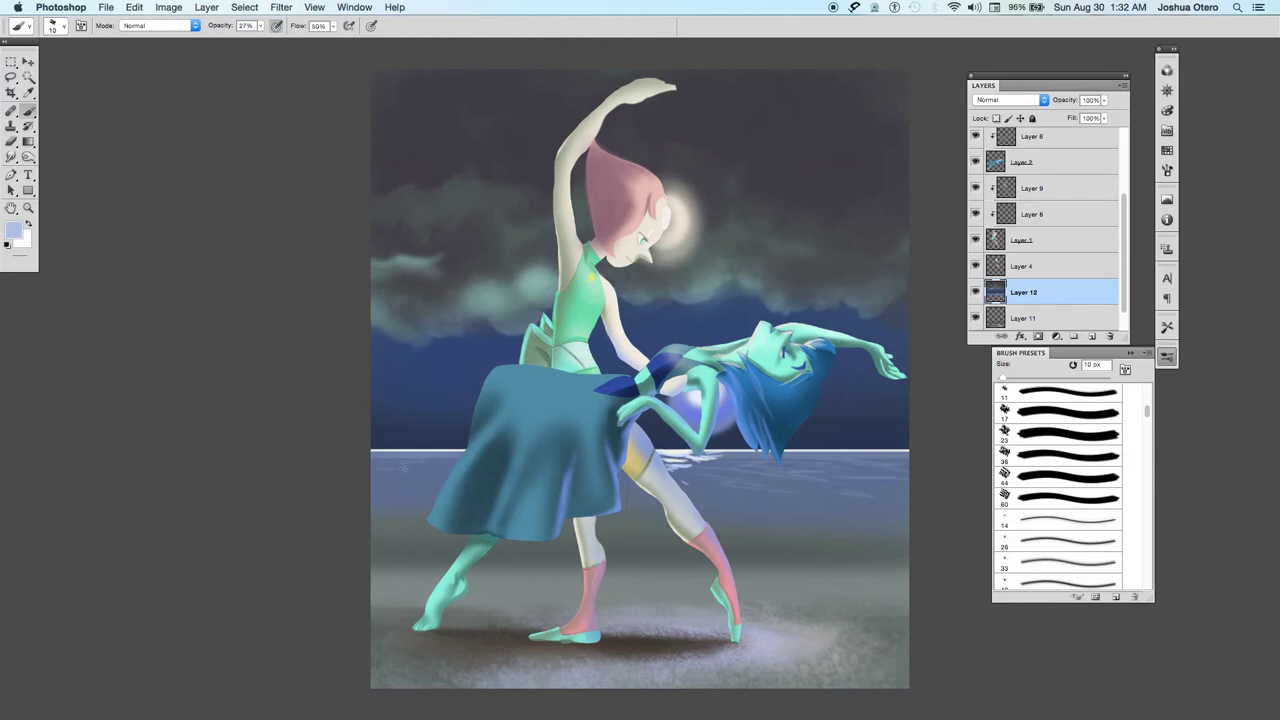
# Sample a pale tone from the horizon line and paint fine light ripples on the water on both sides of the figures.
pyautogui.keyDown('alt'); pyautogui.click(382, 449); pyautogui.keyUp('alt')
pyautogui.keyDown('alt'); pyautogui.click(379, 450); pyautogui.keyUp('alt')
pyautogui.moveTo(376, 458); pyautogui.dragTo(416, 459)
pyautogui.moveTo(880, 459)
pyautogui.mouseDown()
pyautogui.moveTo(897, 459)
pyautogui.moveTo(724, 472)
pyautogui.mouseUp()
pyautogui.moveTo(901, 468); pyautogui.dragTo(890, 466)
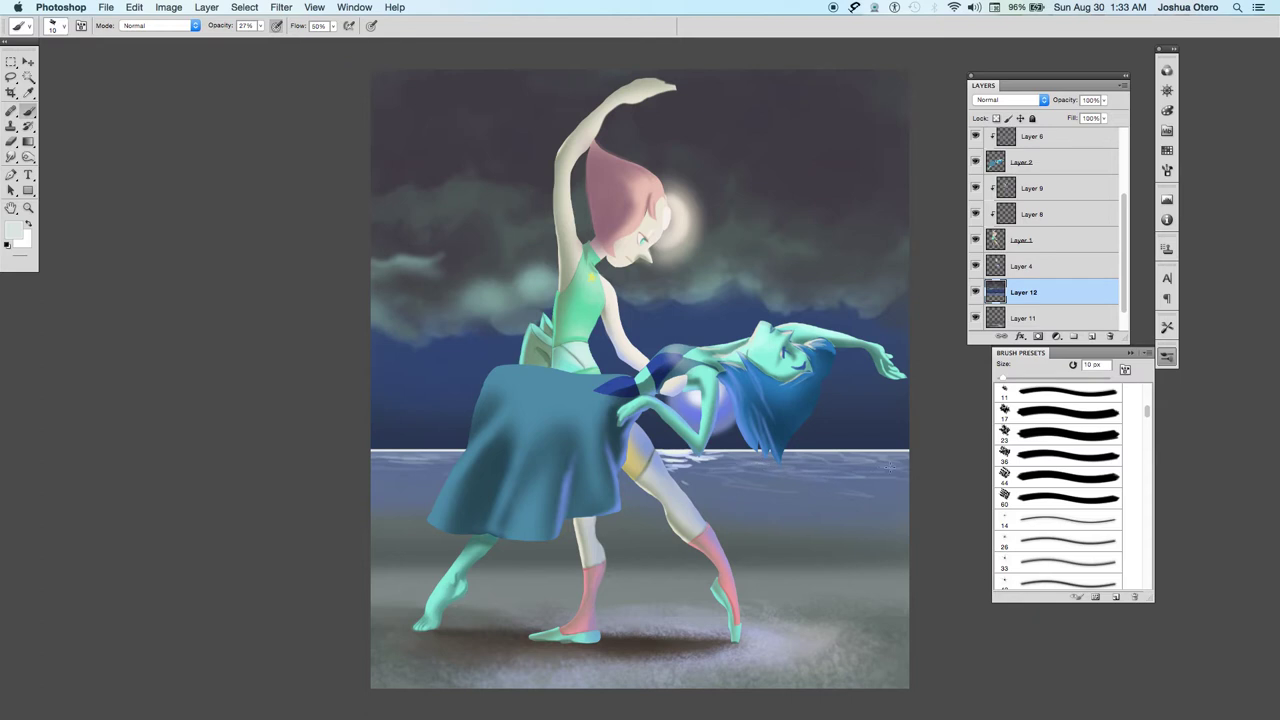
# Sample pale blue from the reflections below the bent arm and paint more ripples on the water beside the skirt.
pyautogui.keyDown('alt'); pyautogui.click(672, 462); pyautogui.keyUp('alt')
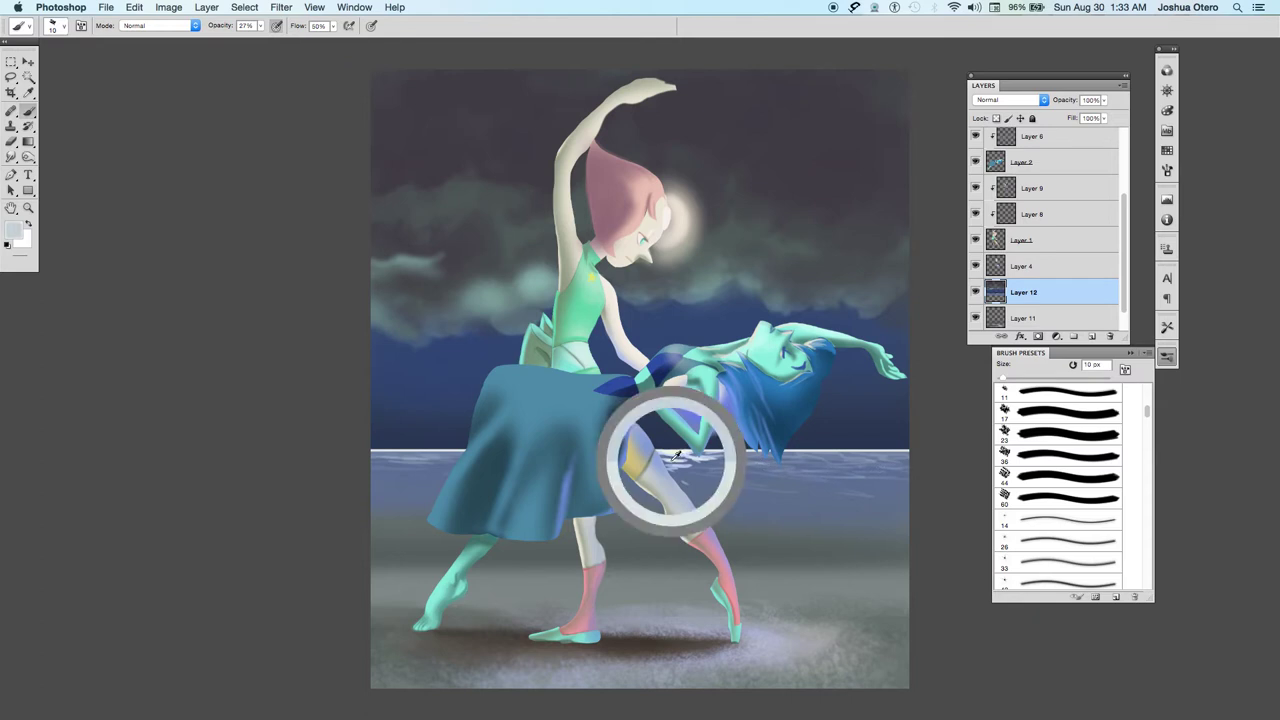
pyautogui.click(260, 25)
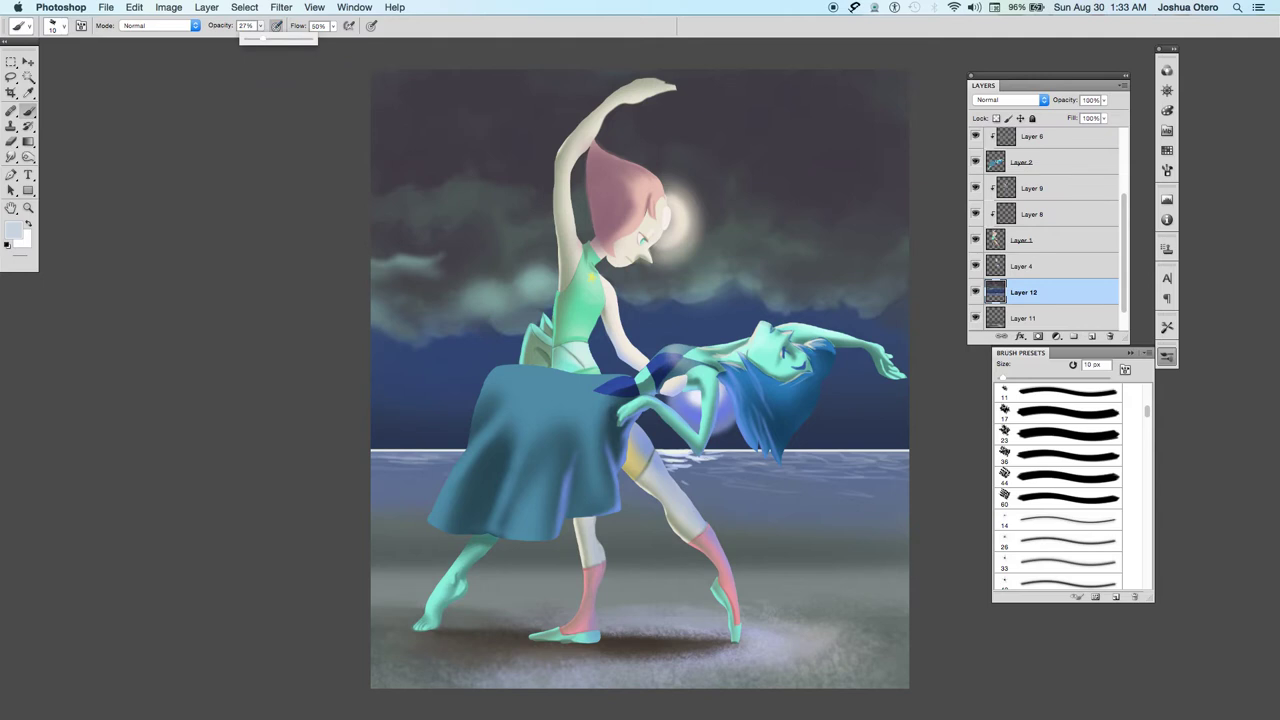
pyautogui.press('Return')
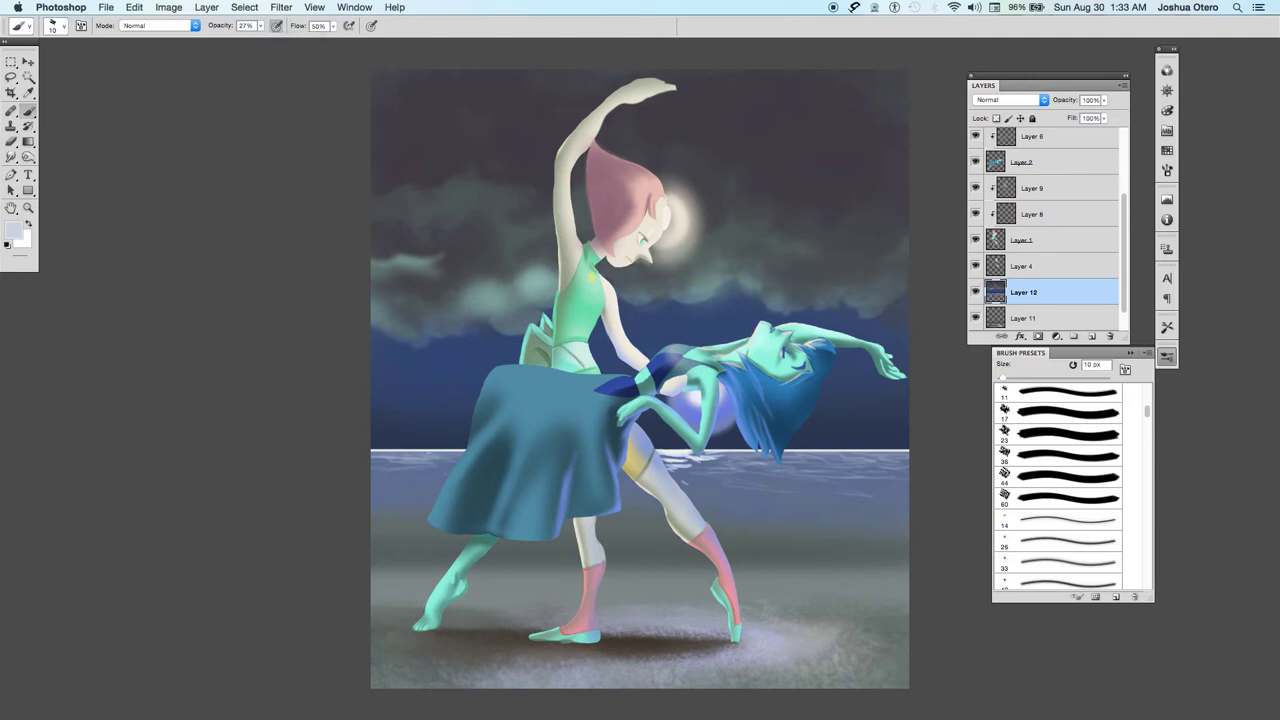
pyautogui.moveTo(427, 466); pyautogui.dragTo(393, 476)
# Choose the textured 63 px brush preset and paint a pale foam band along the shoreline on both sides of the figures.
pyautogui.scroll(3, 1100, 430)
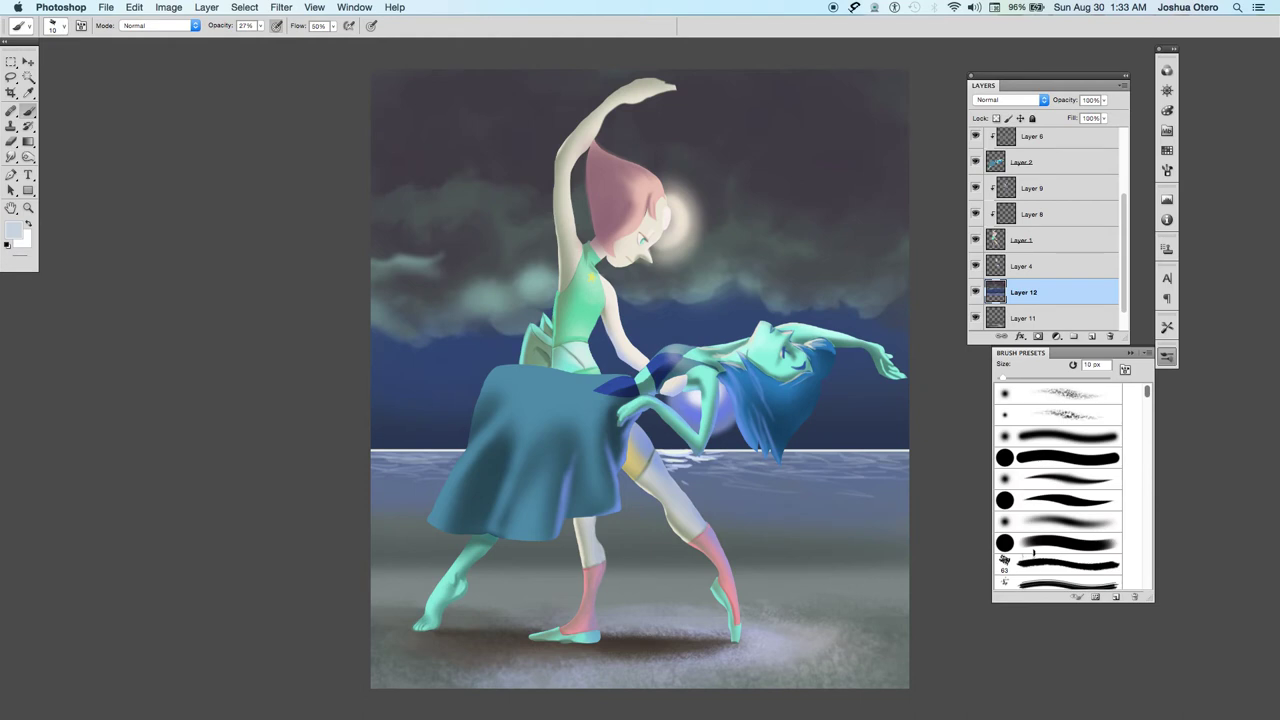
pyautogui.click(1030, 568)
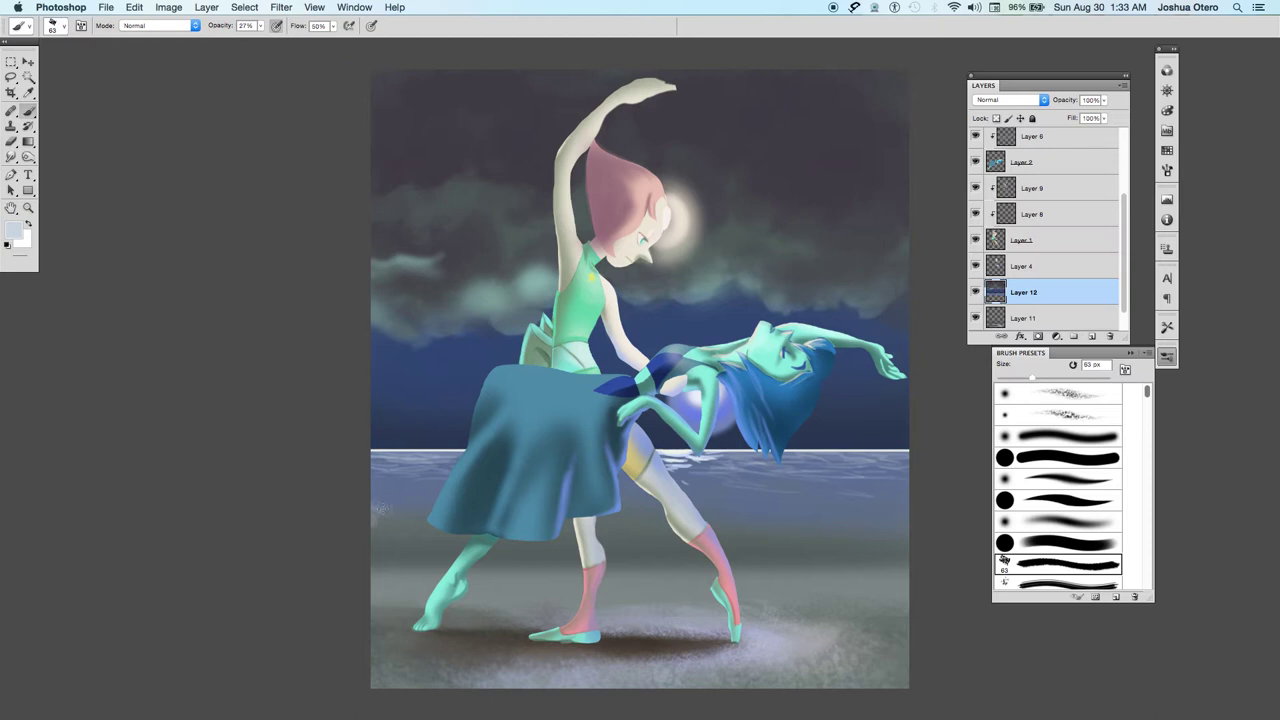
pyautogui.moveTo(415, 515)
pyautogui.mouseDown()
pyautogui.moveTo(380, 510)
pyautogui.moveTo(534, 508)
pyautogui.mouseUp()
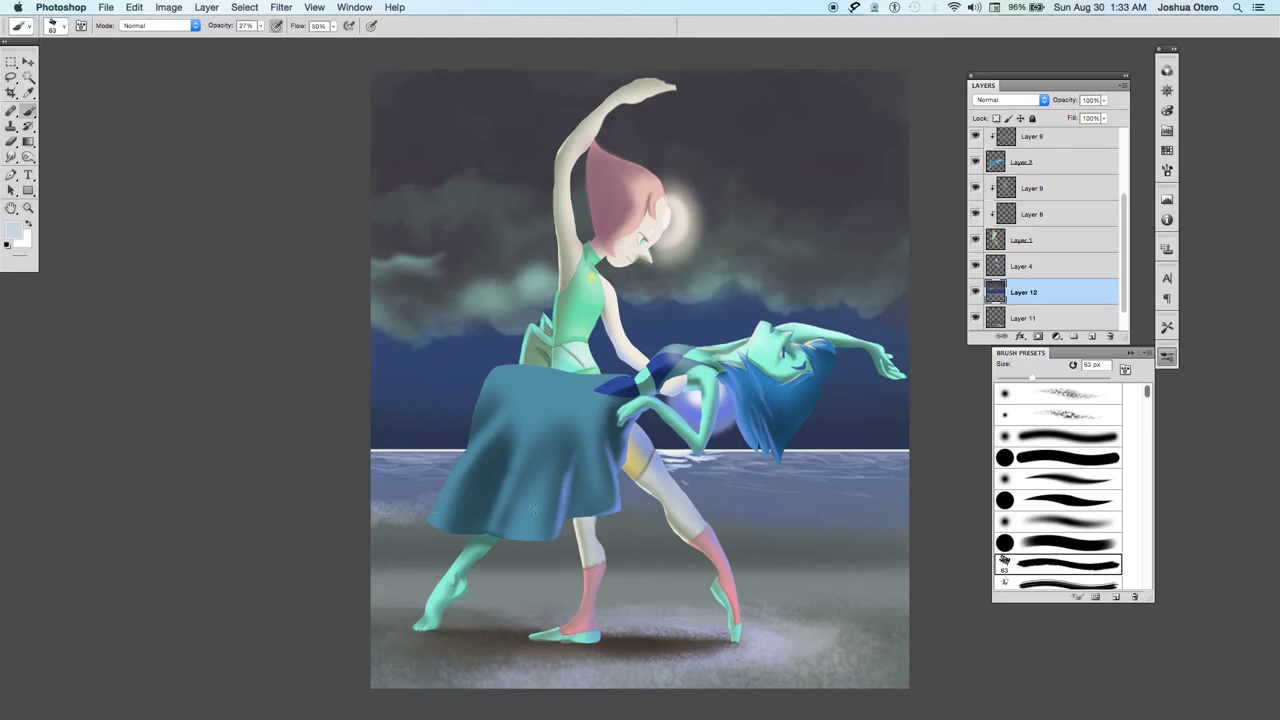
pyautogui.moveTo(639, 513)
pyautogui.mouseDown()
pyautogui.moveTo(669, 529)
pyautogui.moveTo(658, 523)
pyautogui.moveTo(693, 529)
pyautogui.moveTo(661, 518)
pyautogui.moveTo(897, 531)
pyautogui.mouseUp()
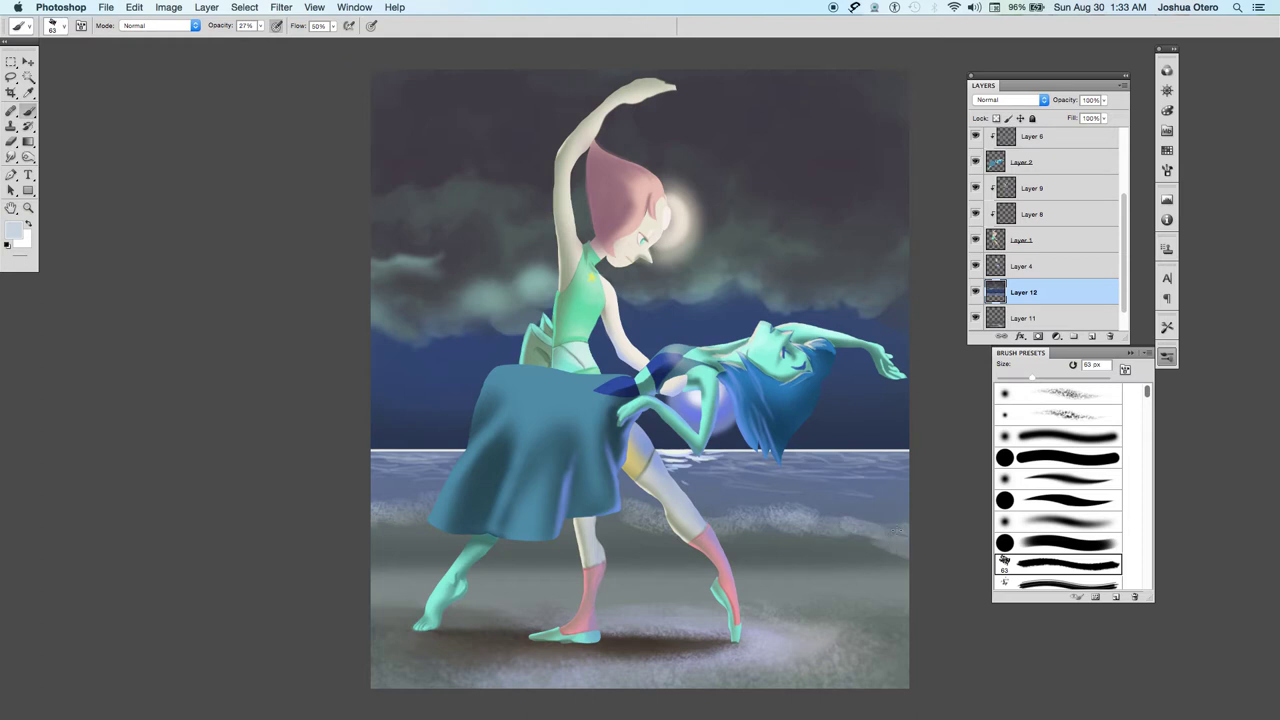
# Switch to the second spatter brush preset at 44% opacity and build up the foam along the shoreline.
pyautogui.click(1058, 414)
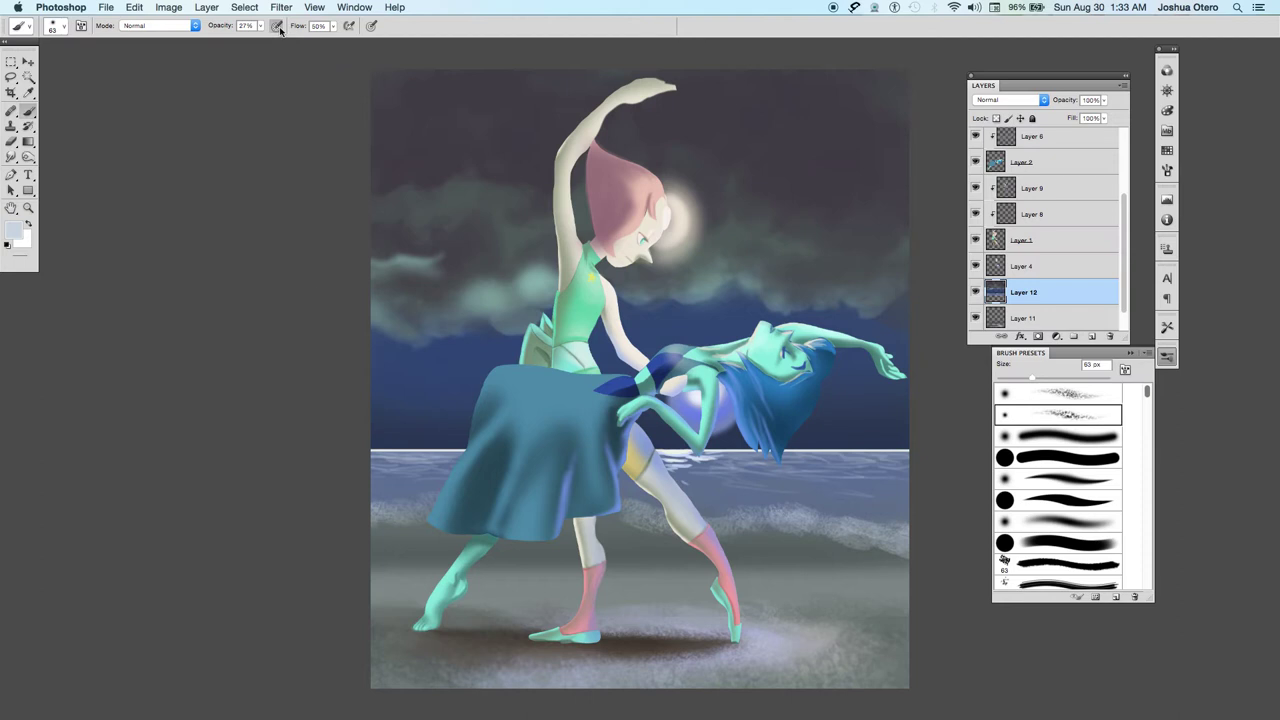
pyautogui.moveTo(260, 30); pyautogui.dragTo(275, 43)
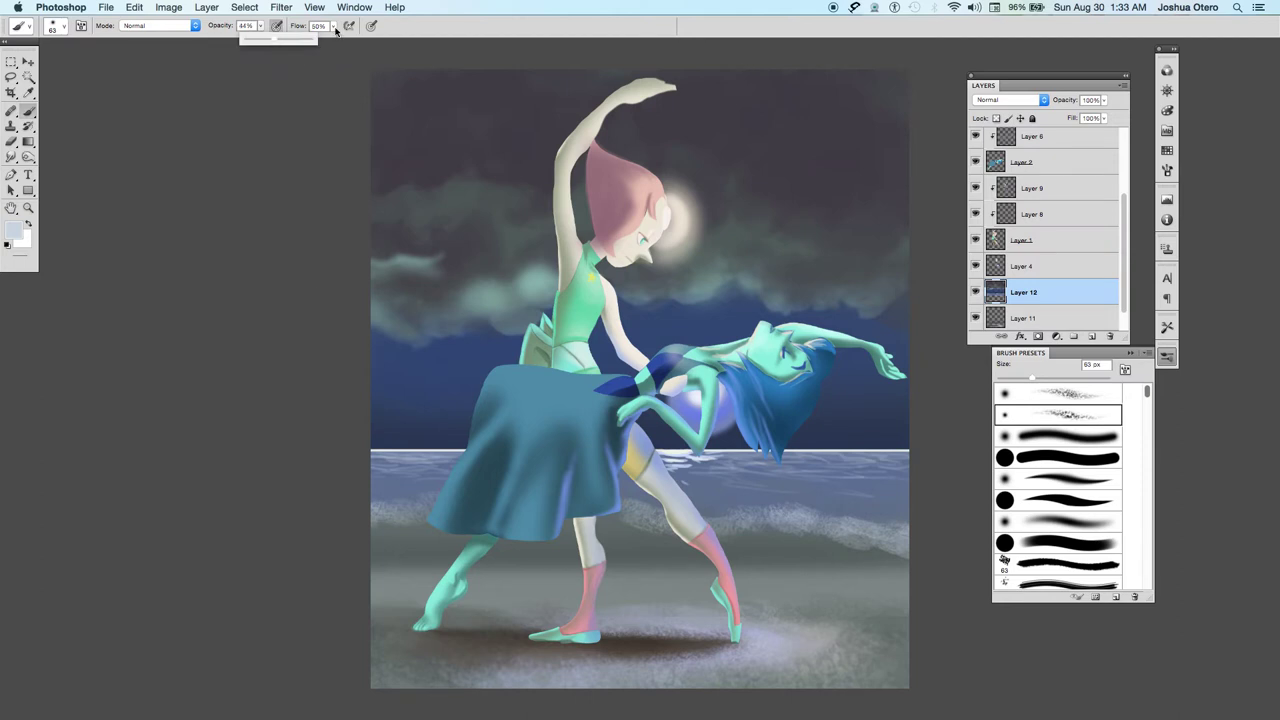
pyautogui.click(410, 501)
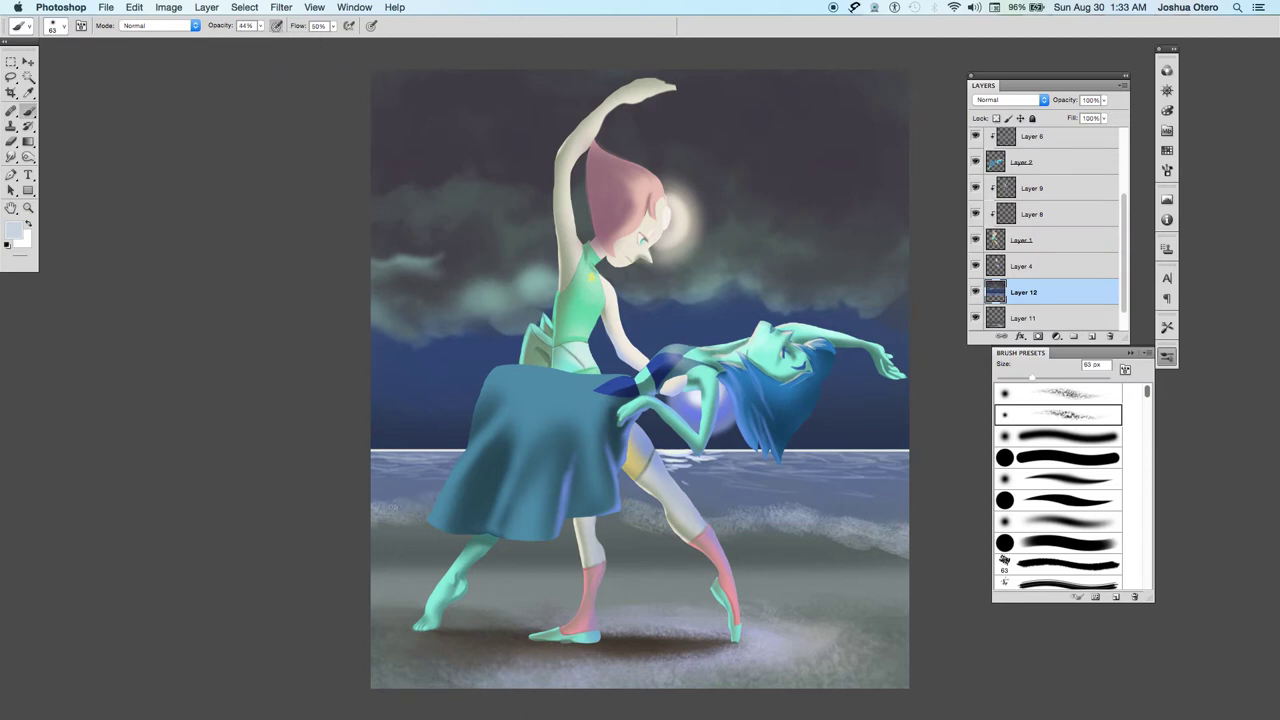
pyautogui.moveTo(370, 506); pyautogui.dragTo(410, 500)
pyautogui.moveTo(875, 528); pyautogui.dragTo(622, 510)
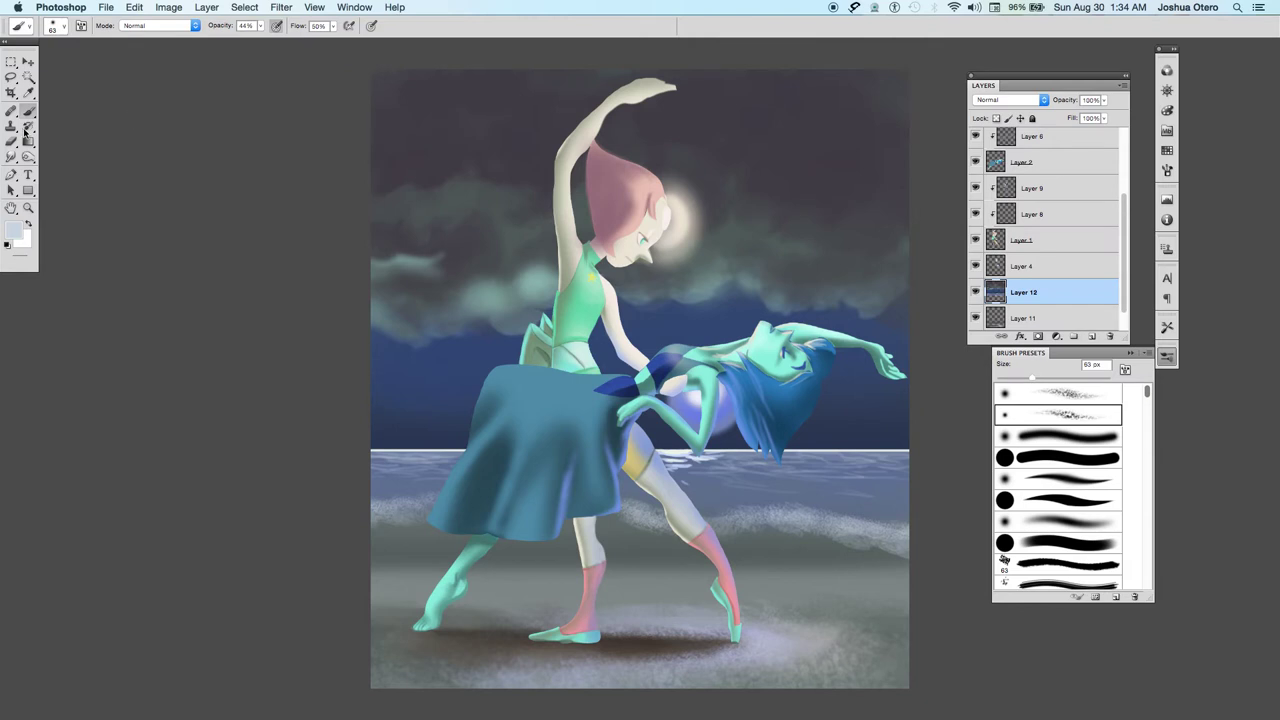
# Sample off-white from the horizon line and paint speckled highlights on the water beside the skirt with a 45 px spatter brush.
pyautogui.moveTo(1040, 512); pyautogui.dragTo(1047, 515)
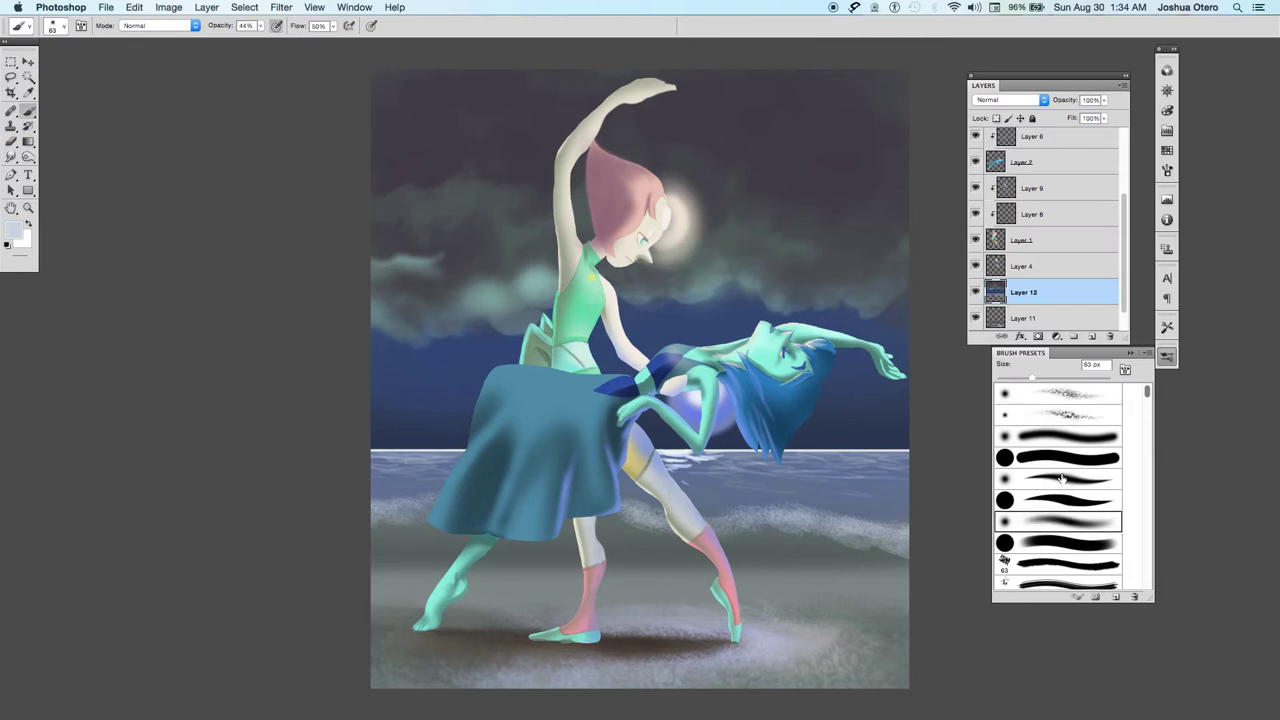
pyautogui.keyDown('alt'); pyautogui.click(430, 452); pyautogui.keyUp('alt')
pyautogui.moveTo(430, 452); pyautogui.dragTo(422, 457)
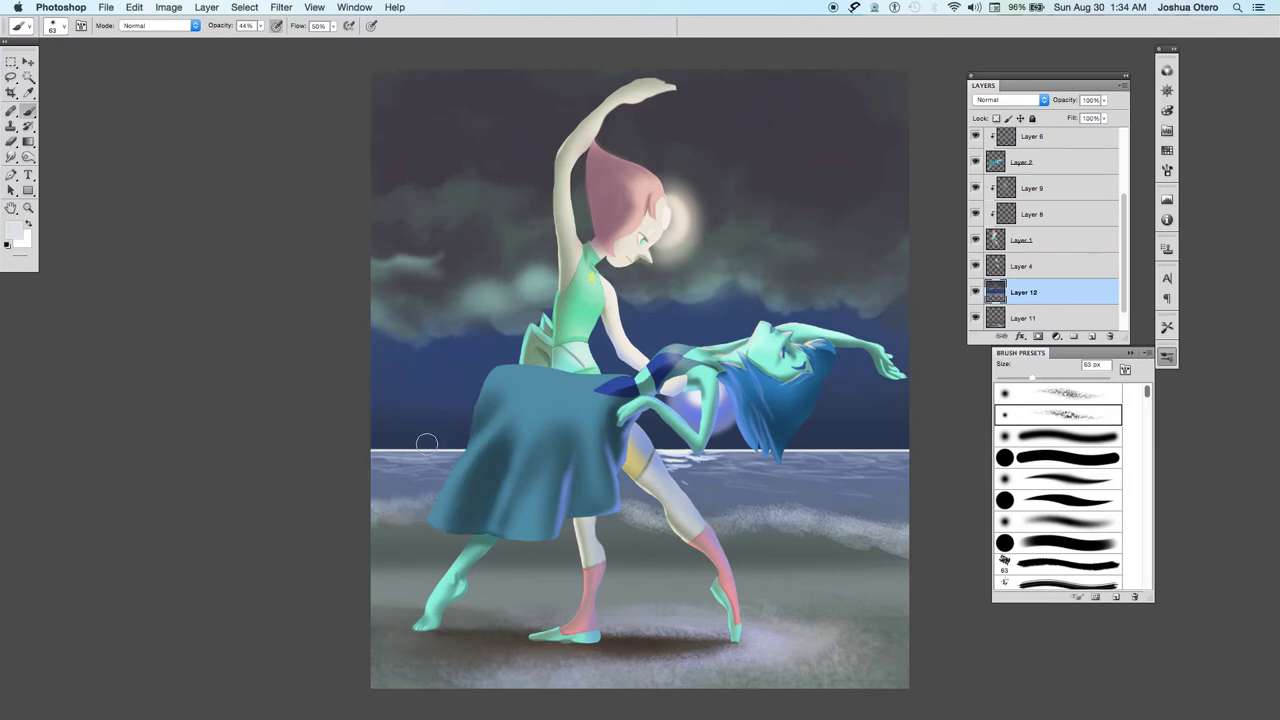
pyautogui.keyDown('alt'); pyautogui.click(422, 448); pyautogui.keyUp('alt')
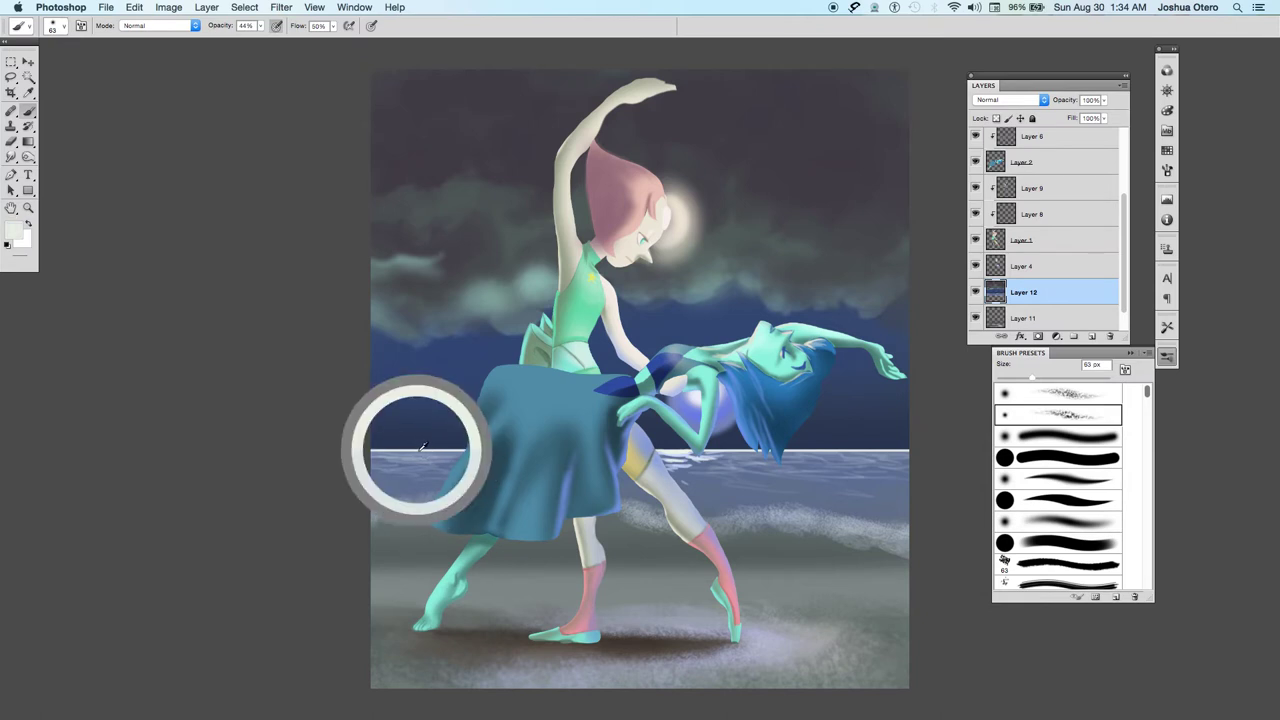
pyautogui.press('[')
pyautogui.press('[')
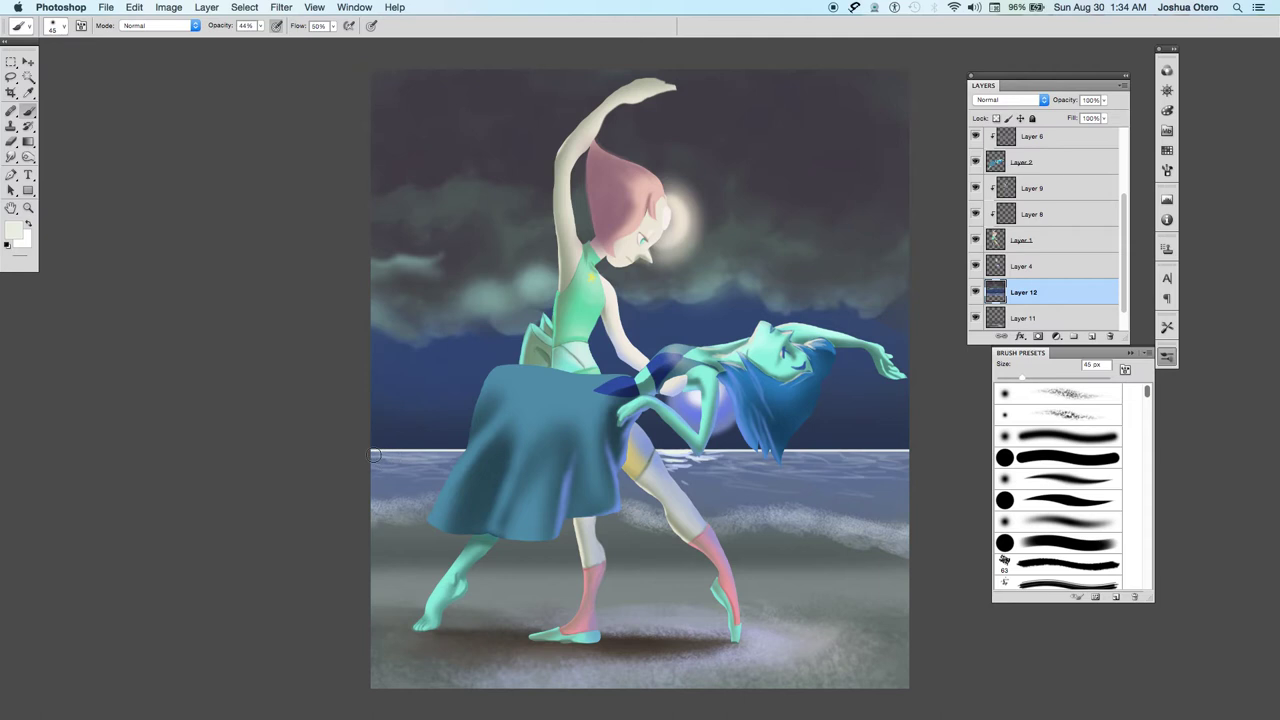
pyautogui.moveTo(416, 457); pyautogui.dragTo(440, 450)
# Enlarge the spatter brush to 90 px and paint off-white speckles over the reflections below the reclining figure's bent arm.
pyautogui.press(']')
pyautogui.press(']')
pyautogui.press(']')
pyautogui.press(']')
pyautogui.press(']')
pyautogui.click(677, 457)
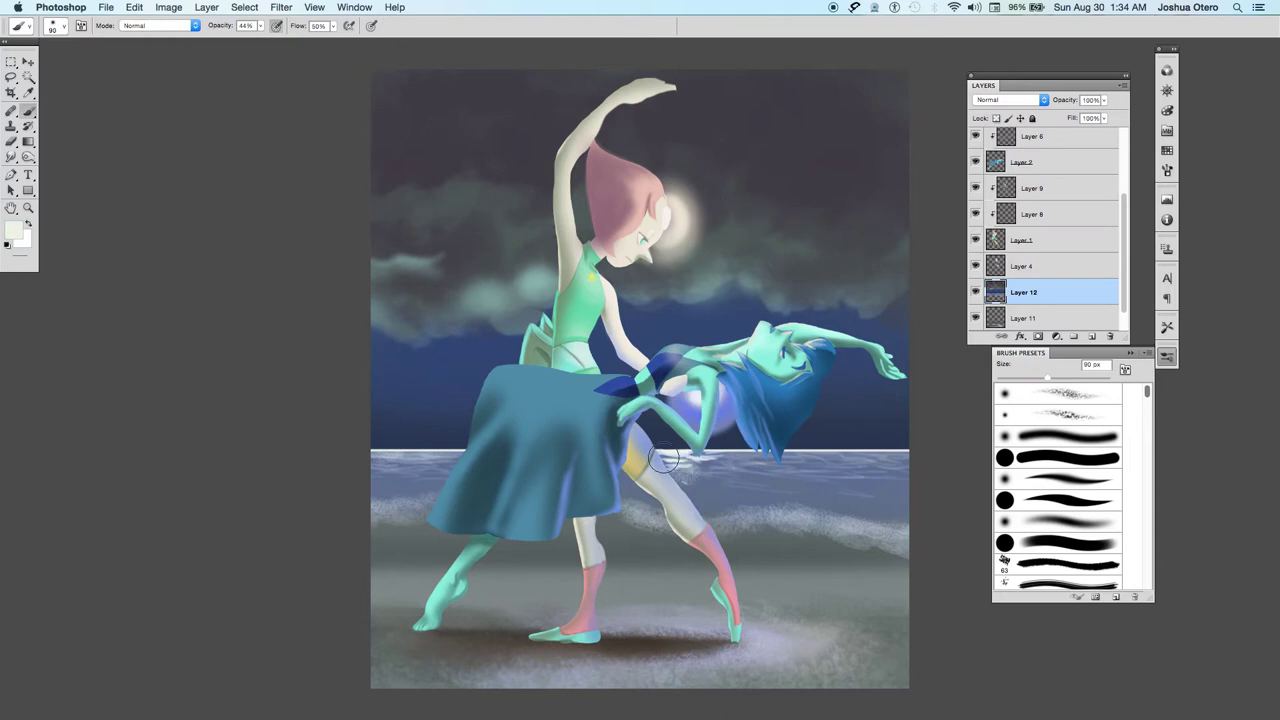
pyautogui.moveTo(698, 468); pyautogui.dragTo(740, 460)
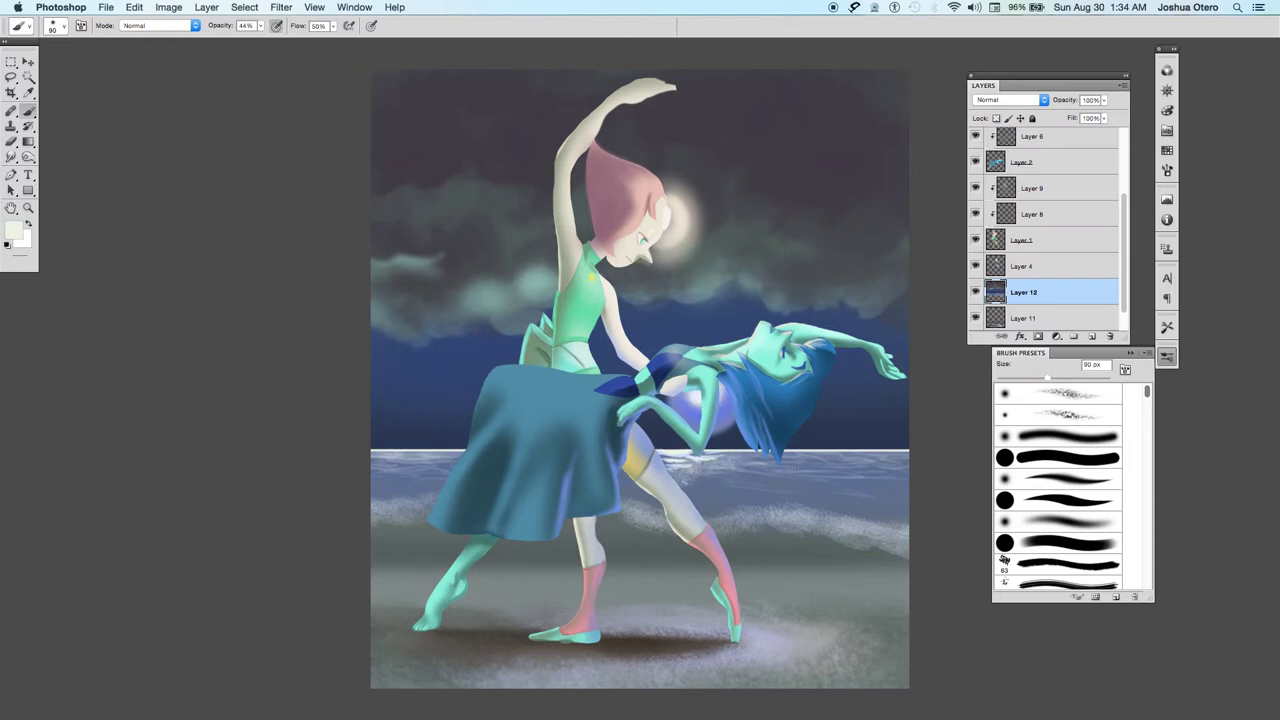
# Sample dark blue from just above the horizon and paint speckled shading across the water on both sides of the figures.
pyautogui.keyDown('alt'); pyautogui.click(857, 436); pyautogui.keyUp('alt')
pyautogui.moveTo(903, 466)
pyautogui.mouseDown()
pyautogui.moveTo(872, 476)
pyautogui.moveTo(900, 488)
pyautogui.mouseUp()
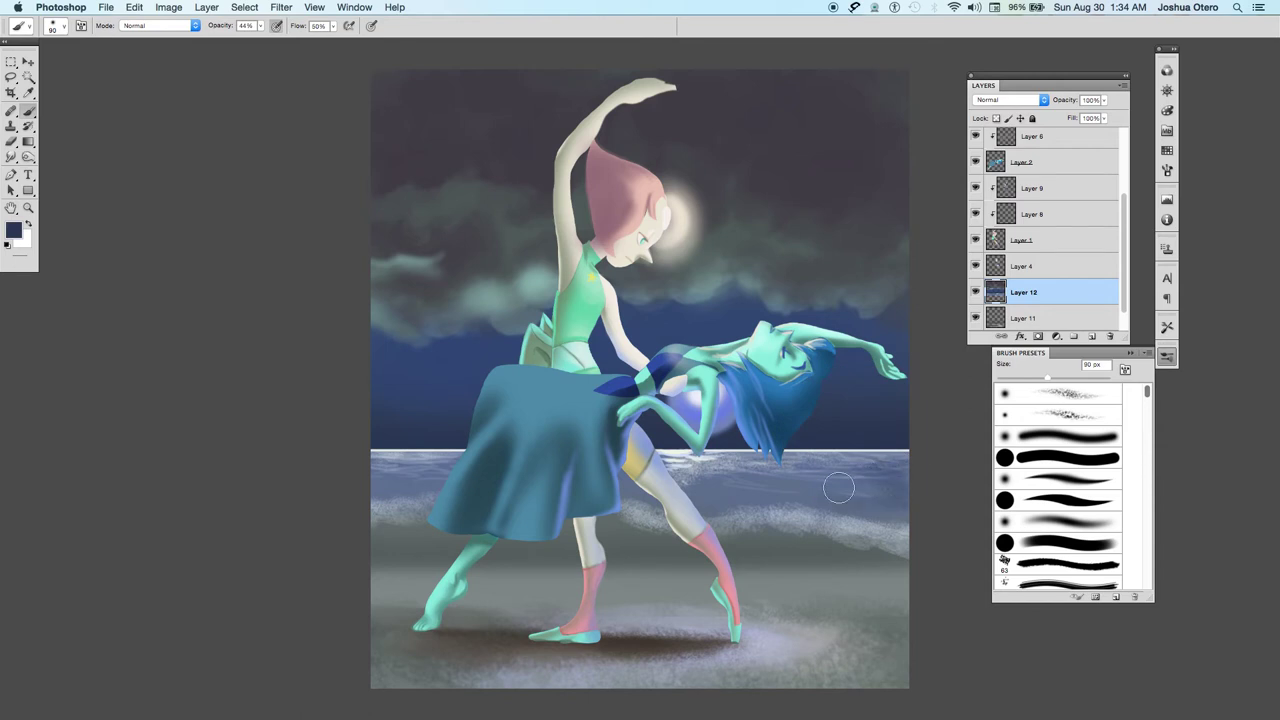
pyautogui.moveTo(355, 474)
pyautogui.mouseDown()
pyautogui.moveTo(400, 470)
pyautogui.moveTo(380, 483)
pyautogui.mouseUp()
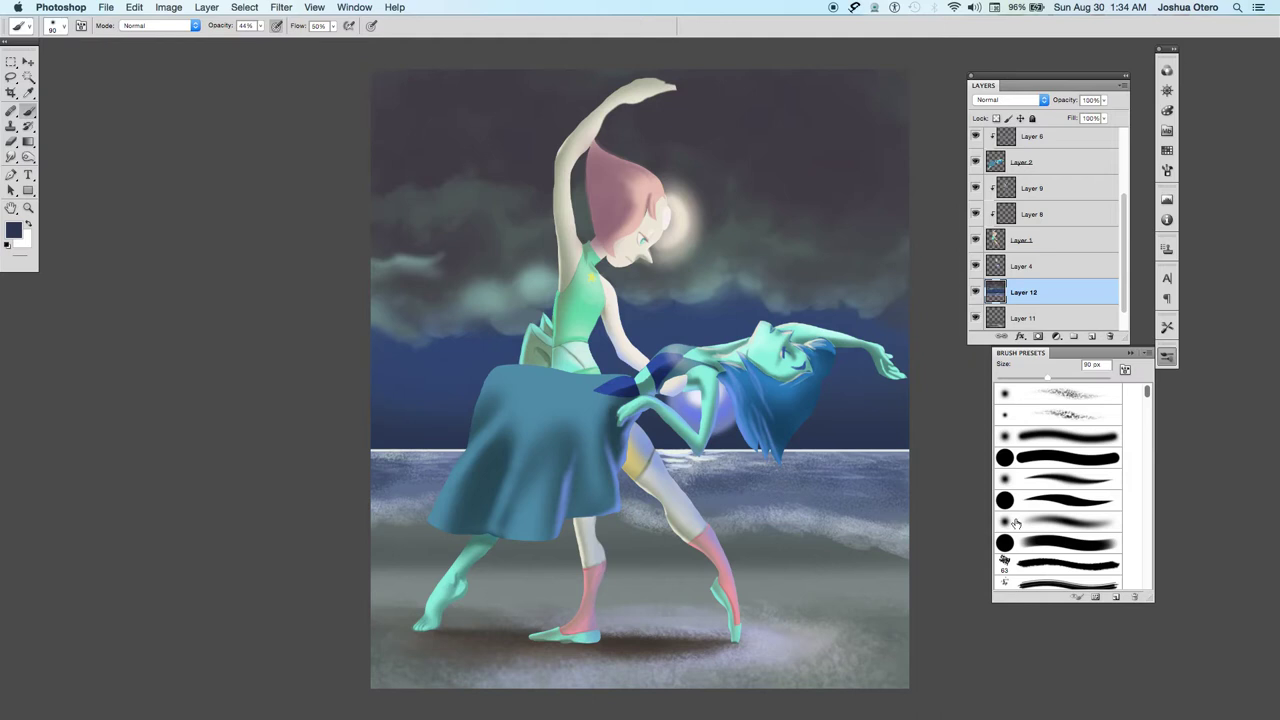
# Reduce the brush to 9 px and hide and reshow Layer 12 to compare the picture with and without the background.
pyautogui.press('[')
pyautogui.press('[')
pyautogui.press('[')
pyautogui.press('[')
pyautogui.press('[')
pyautogui.press('[')
pyautogui.press('[')
pyautogui.click(976, 292)
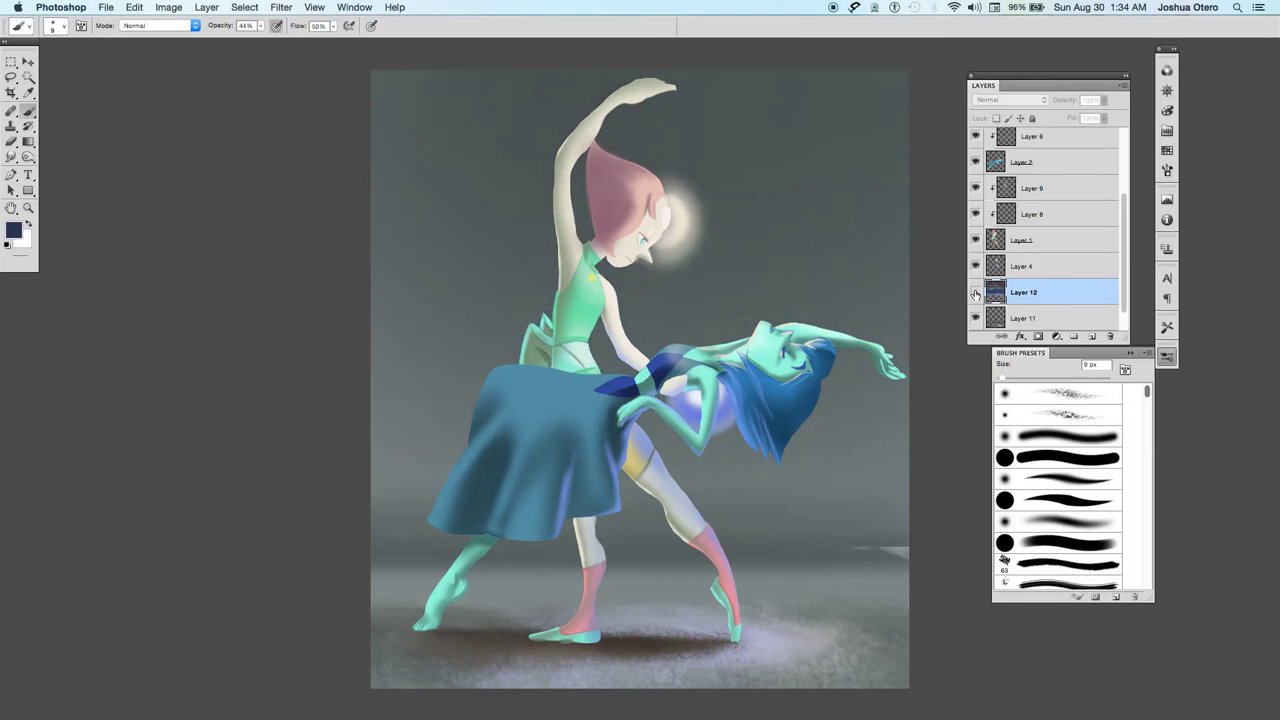
pyautogui.click(976, 292)
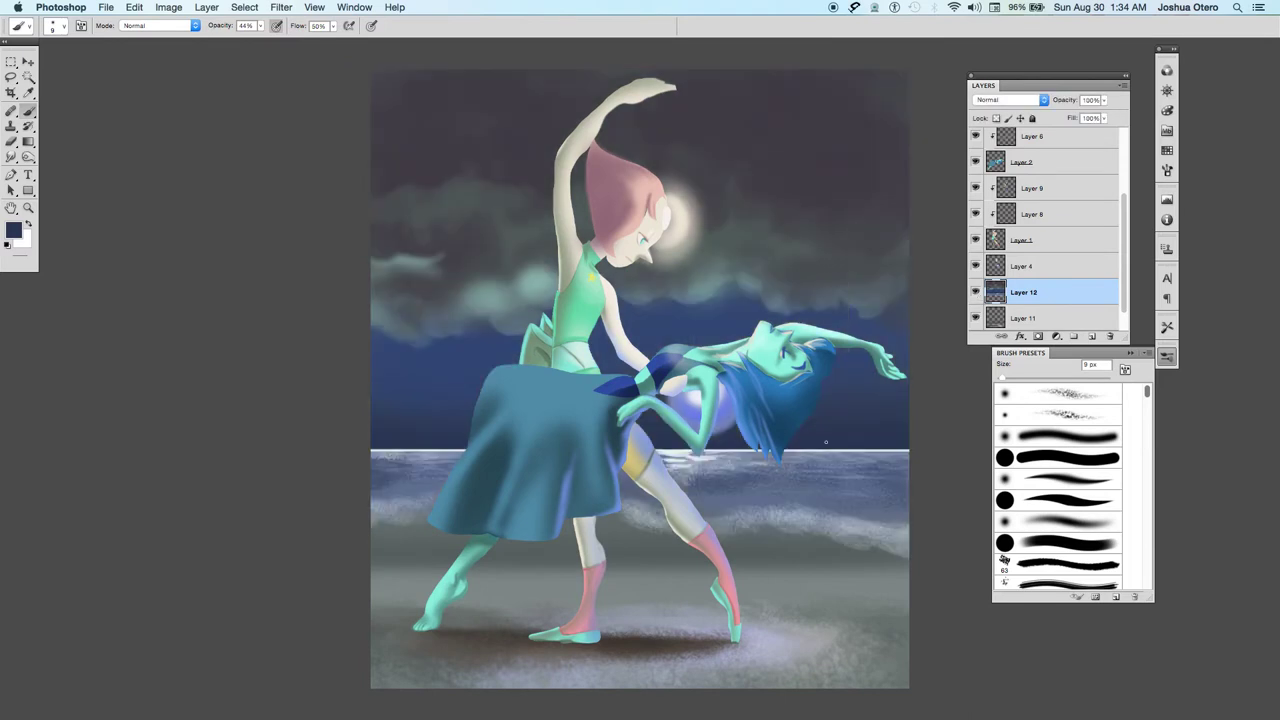
# Enlarge the brush slightly and dab dark blue along the horizon line between the reclining figure's hair and the canvas edge.
pyautogui.press(']')
pyautogui.press(']')
pyautogui.moveTo(824, 451); pyautogui.dragTo(807, 453)
pyautogui.moveTo(897, 450)
pyautogui.mouseDown()
pyautogui.moveTo(842, 450)
pyautogui.moveTo(899, 454)
pyautogui.mouseUp()
# Sample pale grey-blue from the water beside the skirt and paint along the horizon behind the reclining figure with a 35 px brush.
pyautogui.keyDown('alt'); pyautogui.click(384, 453); pyautogui.keyUp('alt')
pyautogui.click(1048, 526)
pyautogui.press(']')
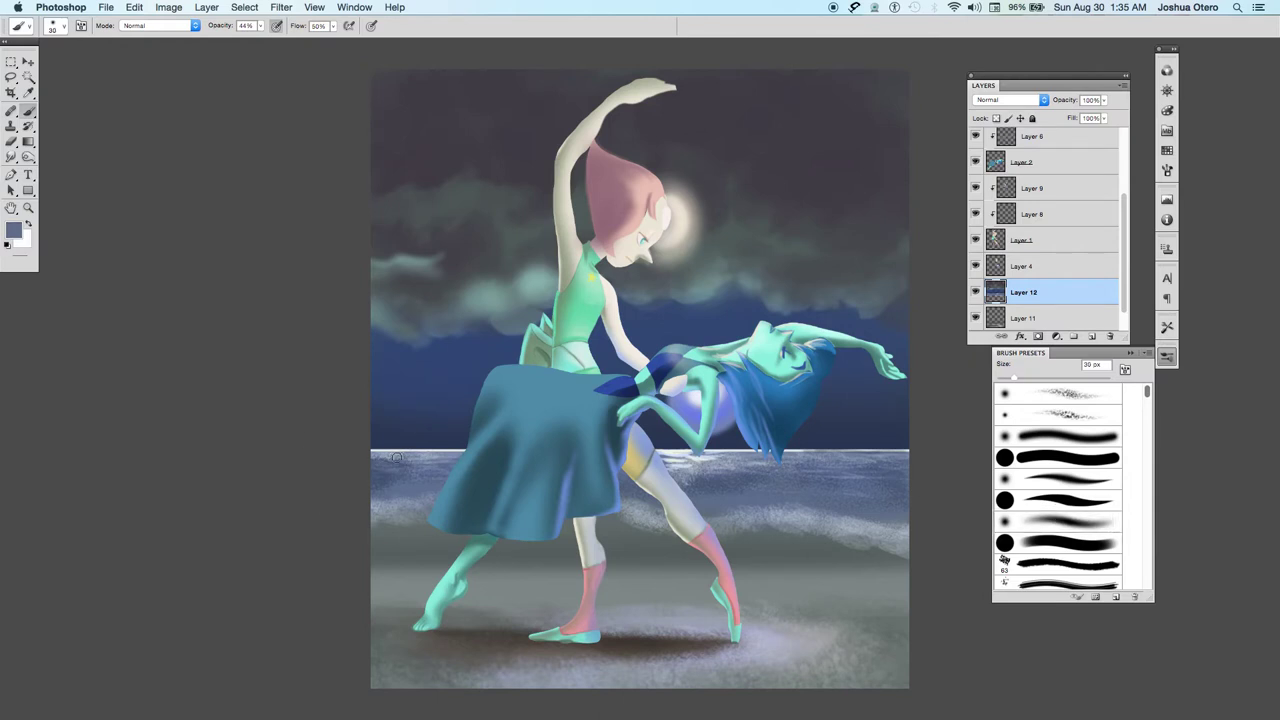
pyautogui.keyDown('alt'); pyautogui.click(432, 452); pyautogui.keyUp('alt')
pyautogui.press(']')
pyautogui.press(']')
pyautogui.press(']')
pyautogui.press(']')
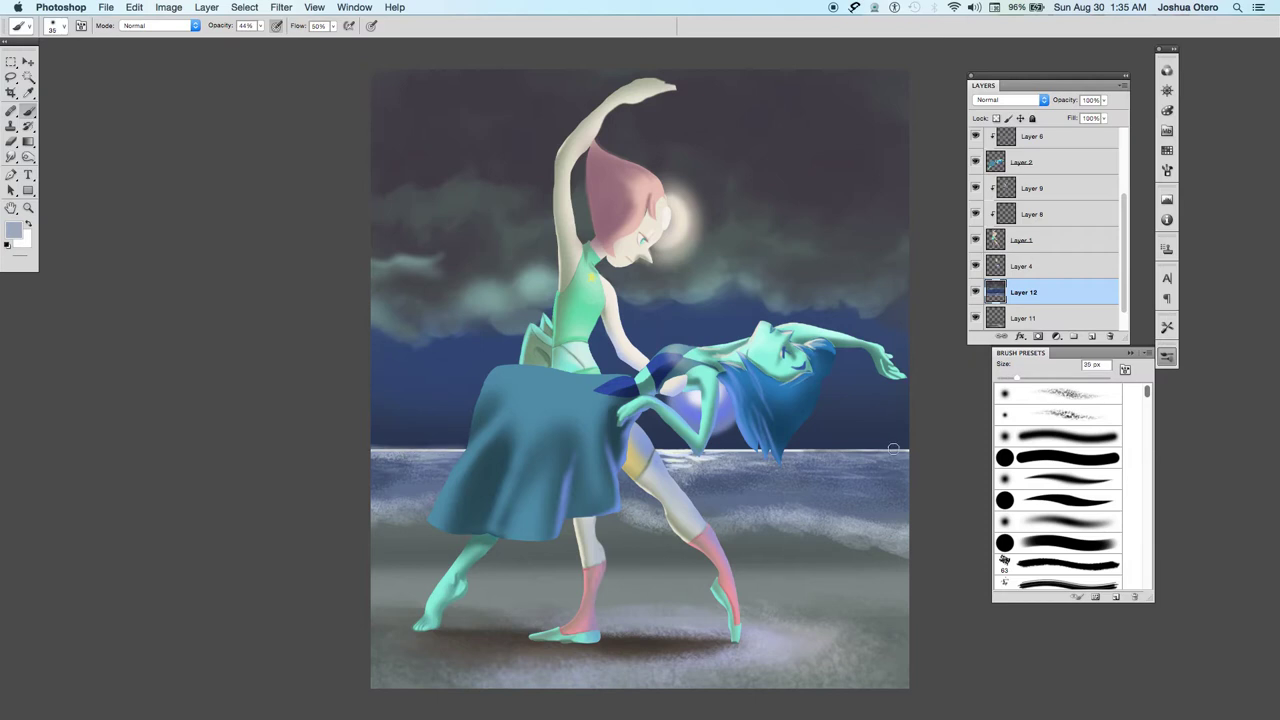
pyautogui.moveTo(895, 448); pyautogui.dragTo(656, 448)
# Enlarge the brush to 100 px and soften the horizon with a faint grey-blue haze.
pyautogui.press(']')
pyautogui.press(']')
pyautogui.press(']')
pyautogui.press(']')
pyautogui.press(']')
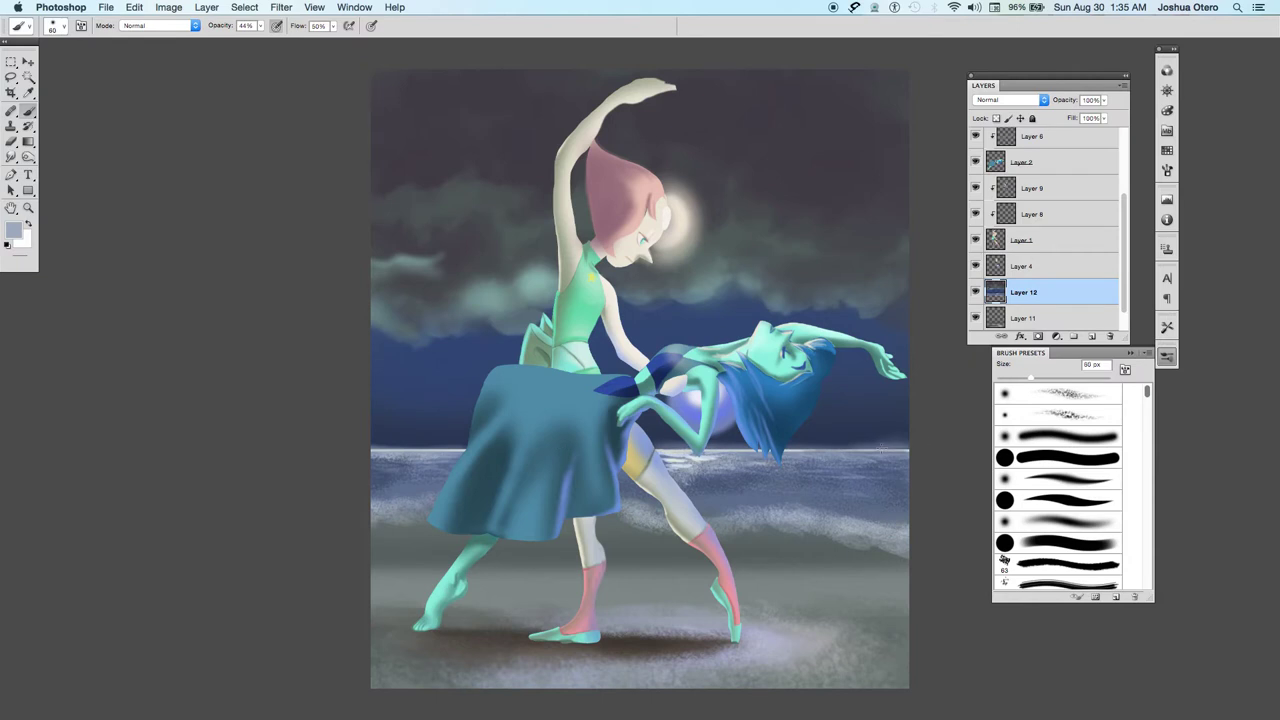
pyautogui.press(']')
pyautogui.press(']')
pyautogui.press(']')
pyautogui.press(']')
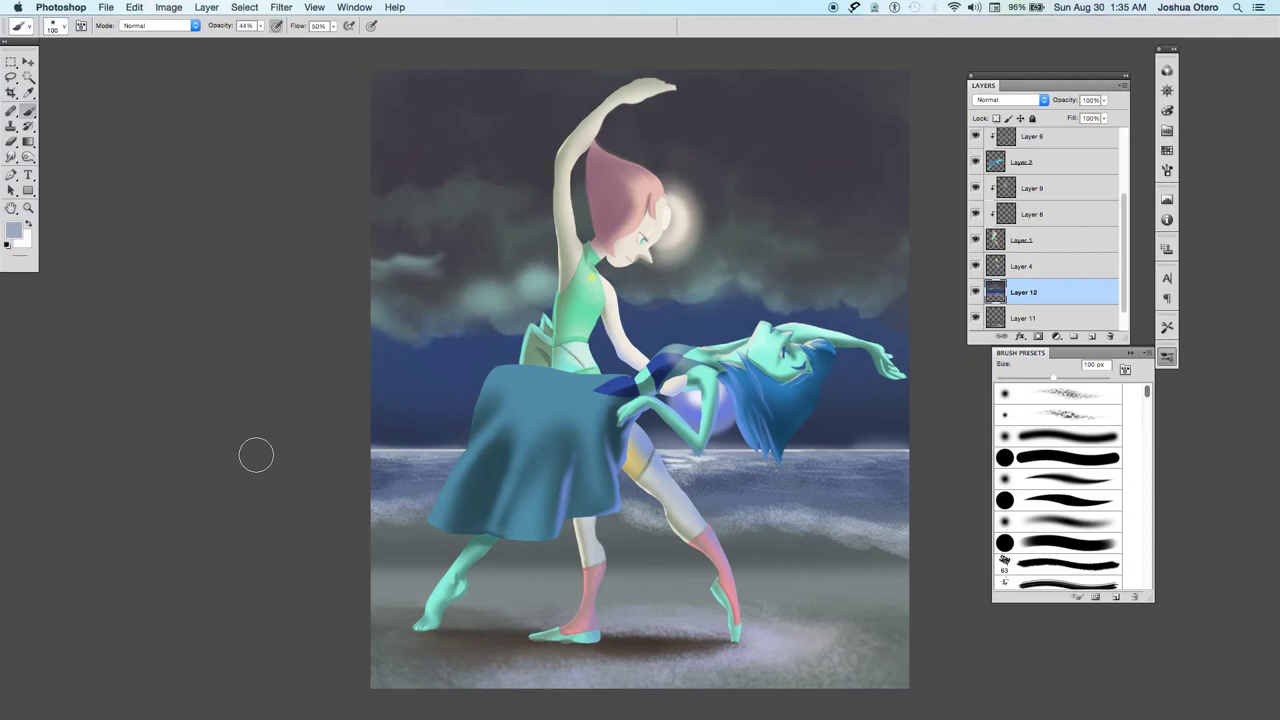
pyautogui.click(16, 232)
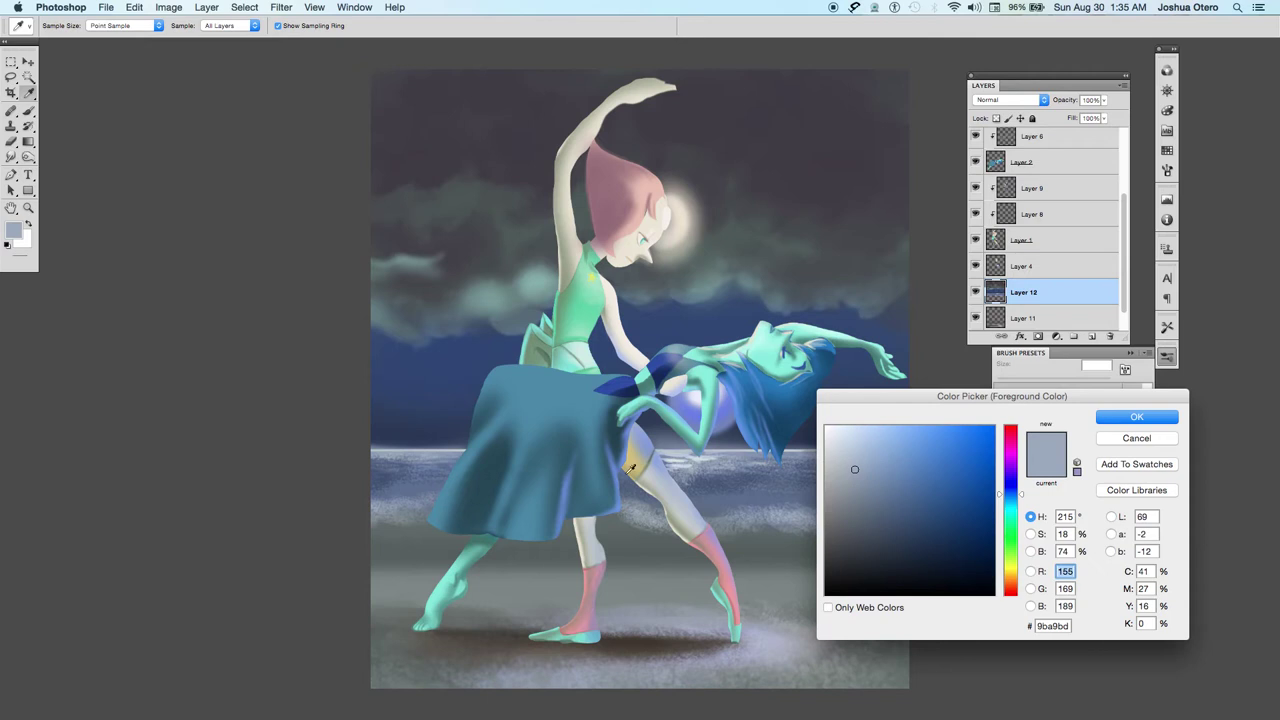
pyautogui.click(1106, 419)
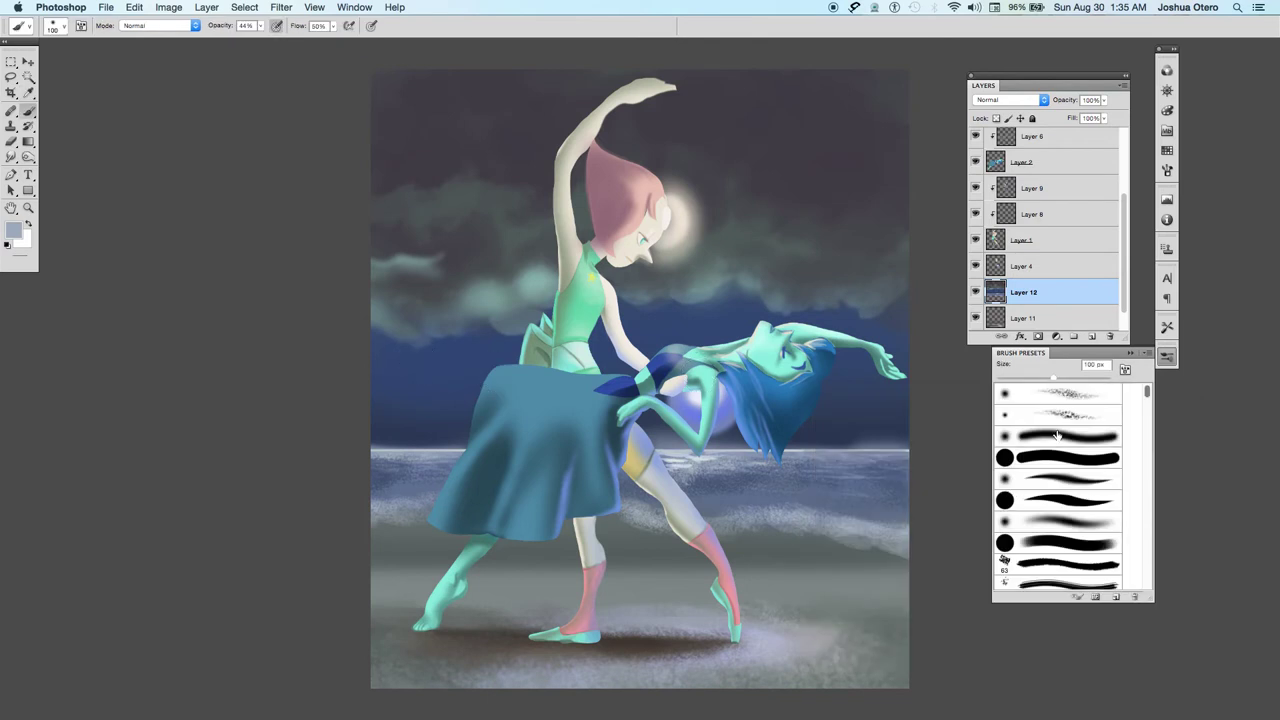
# Choose the scattered-speckle 150 px brush preset and reduce it to 40 px.
pyautogui.moveTo(1146, 394)
pyautogui.mouseDown()
pyautogui.moveTo(1146, 535)
pyautogui.moveTo(1146, 402)
pyautogui.moveTo(1160, 428)
pyautogui.mouseUp()
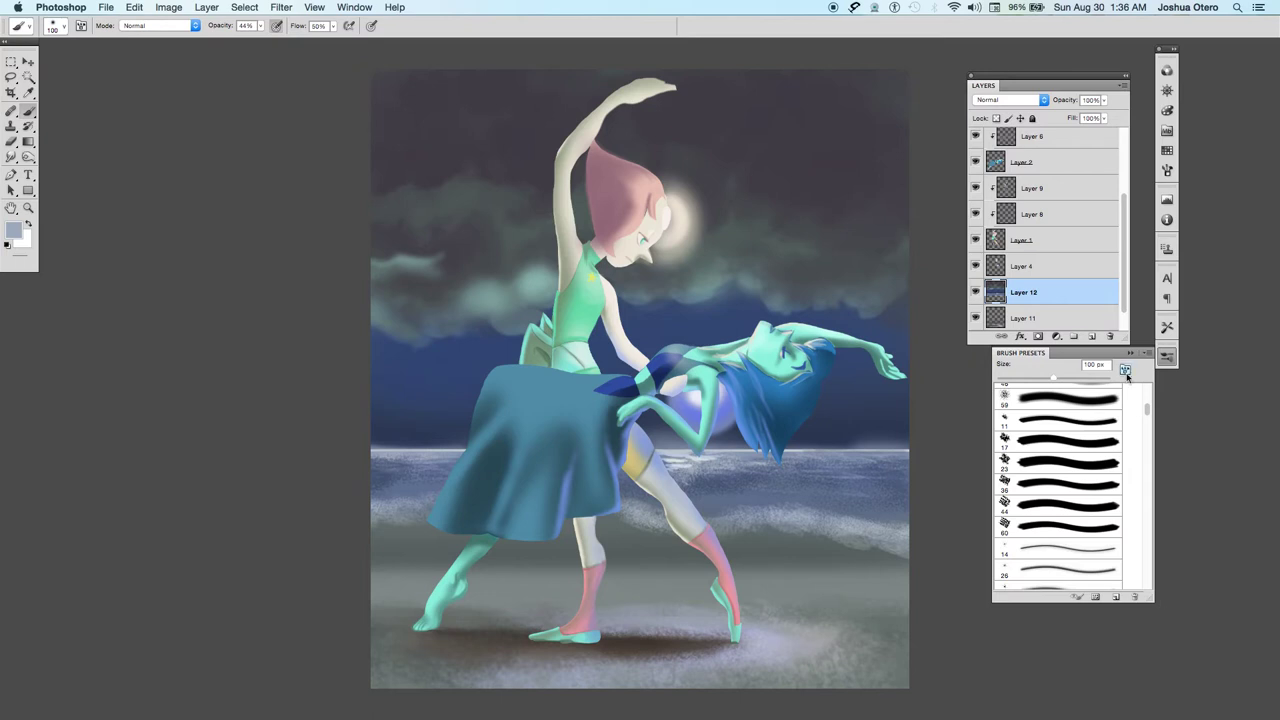
pyautogui.moveTo(1146, 408)
pyautogui.mouseDown()
pyautogui.moveTo(1142, 543)
pyautogui.moveTo(1142, 467)
pyautogui.mouseUp()
pyautogui.click(1069, 400)
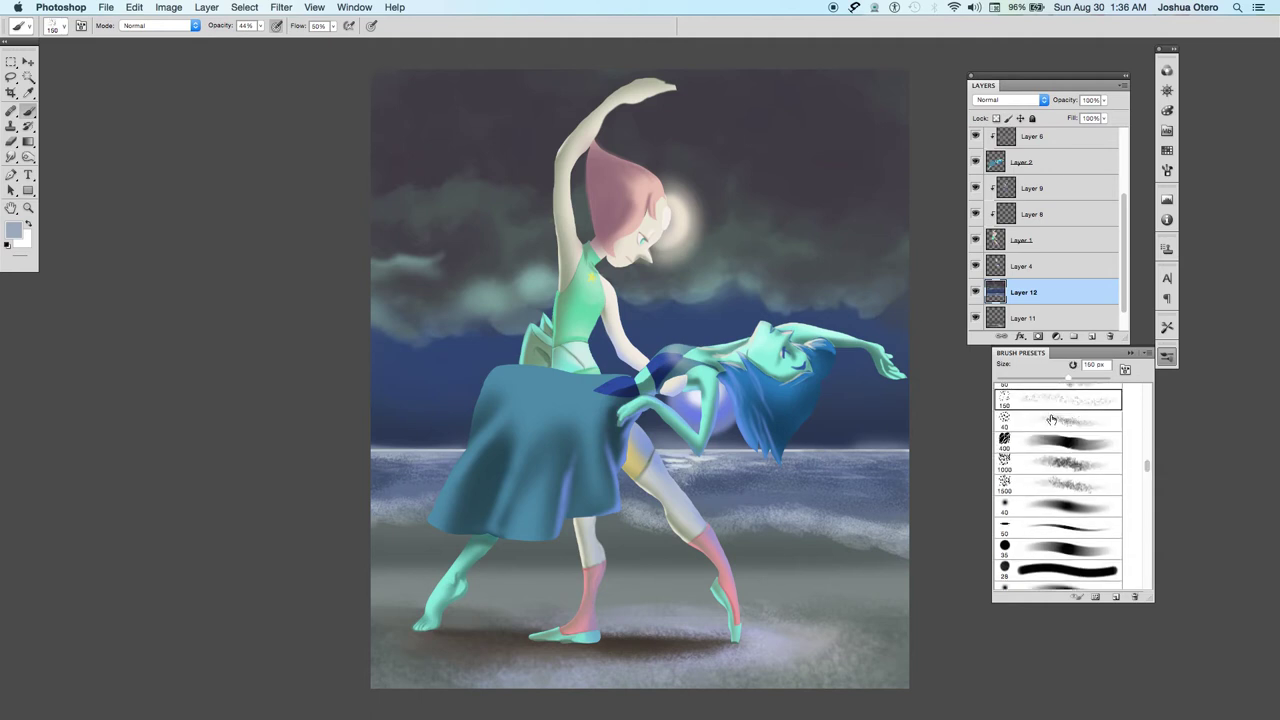
pyautogui.press('[')
pyautogui.press('[')
pyautogui.press('[')
pyautogui.press('[')
pyautogui.press('[')
pyautogui.press('[')
pyautogui.press('[')
pyautogui.press('[')
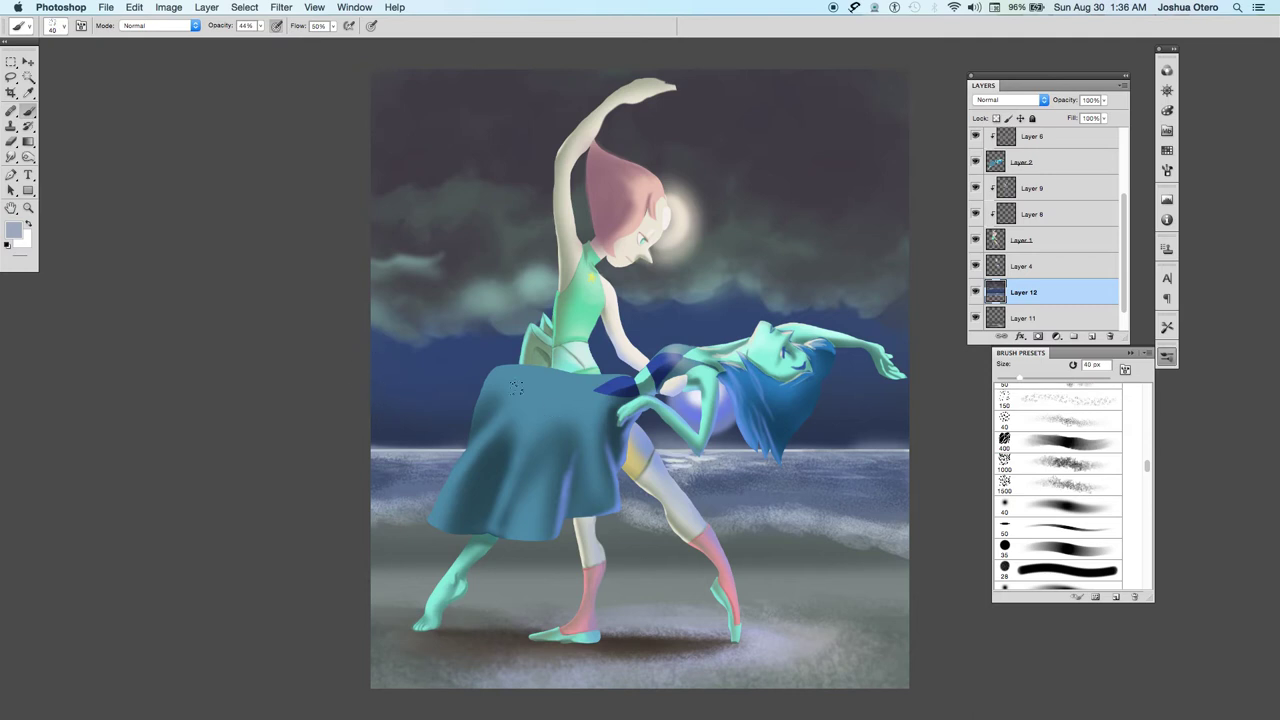
# Enlarge the speckle brush slightly and set the foreground colour to light grey #d9d9d9.
pyautogui.press(']')
pyautogui.press(']')
pyautogui.click(14, 231)
pyautogui.moveTo(830, 454)
pyautogui.mouseDown()
pyautogui.moveTo(840, 446)
pyautogui.moveTo(826, 450)
pyautogui.mouseUp()
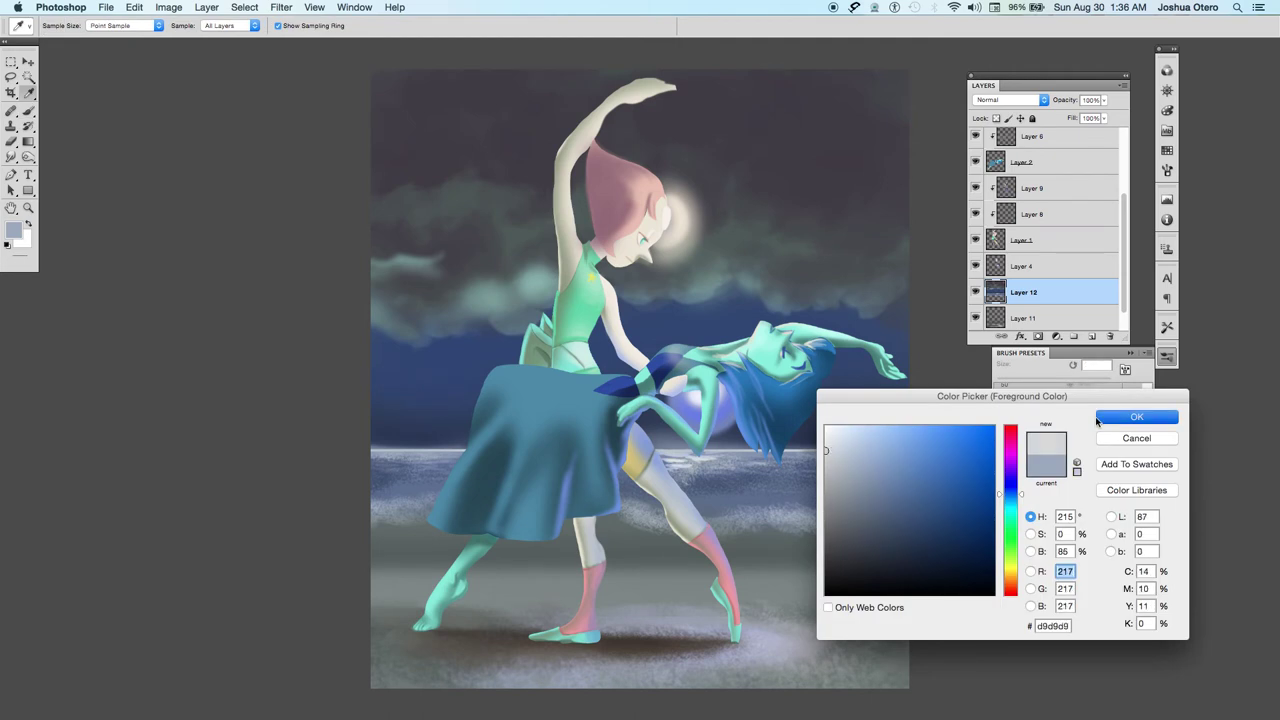
pyautogui.click(1137, 417)
# Set the speckle brush to 50 px and its tip spacing to 91%.
pyautogui.press(']')
pyautogui.press(']')
pyautogui.press(']')
pyautogui.press(']')
pyautogui.press(']')
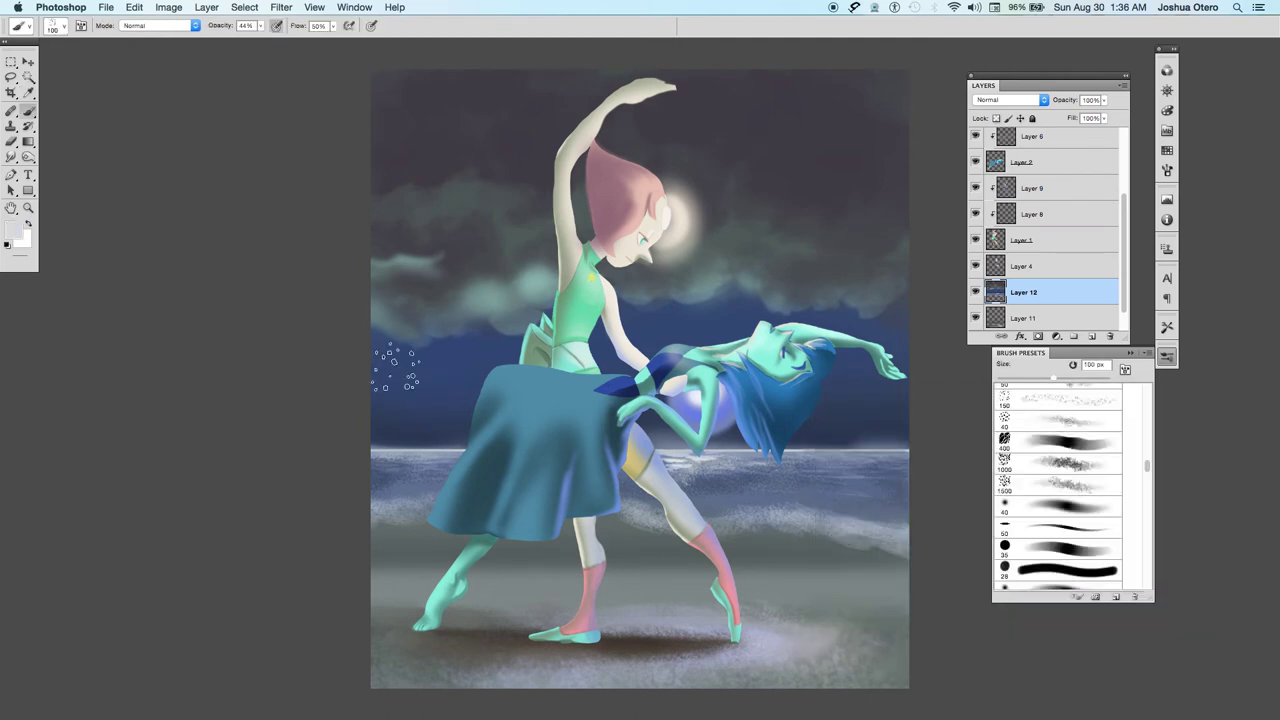
pyautogui.press('[')
pyautogui.press('[')
pyautogui.press('[')
pyautogui.press('[')
pyautogui.press('[')
pyautogui.press('[')
pyautogui.press('[')
pyautogui.click(1167, 170)
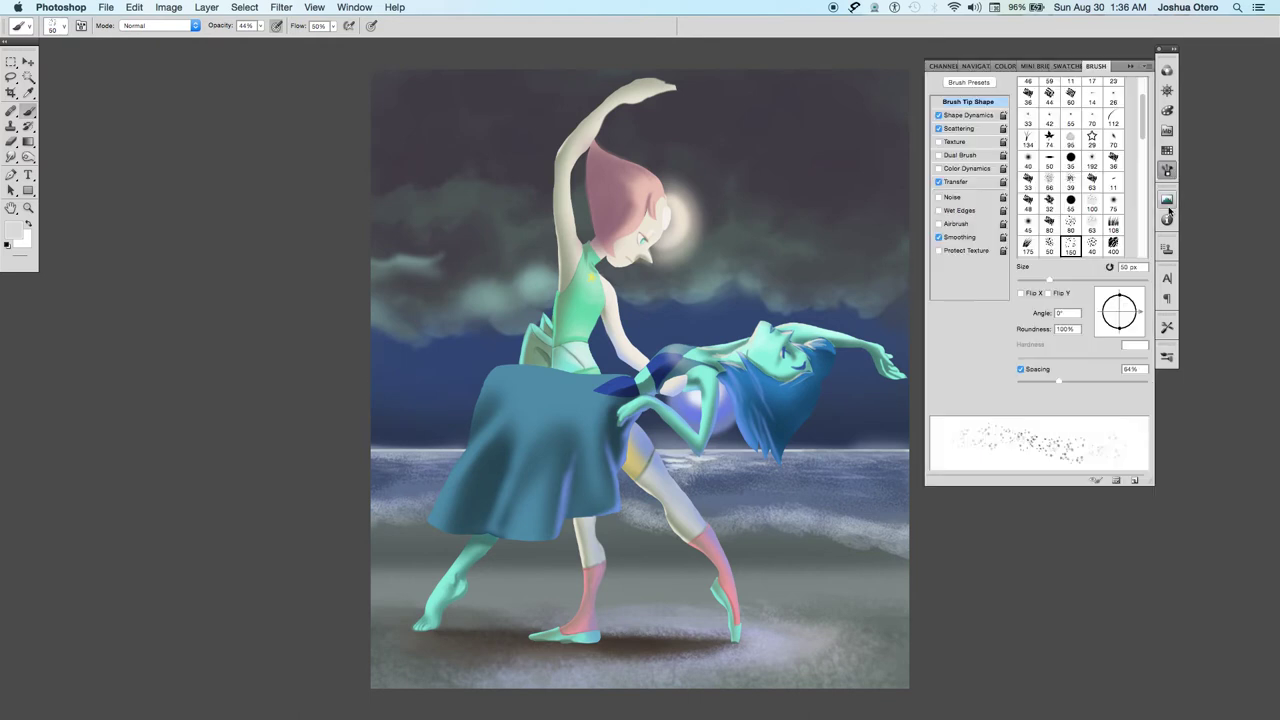
pyautogui.moveTo(1058, 381); pyautogui.dragTo(1077, 383)
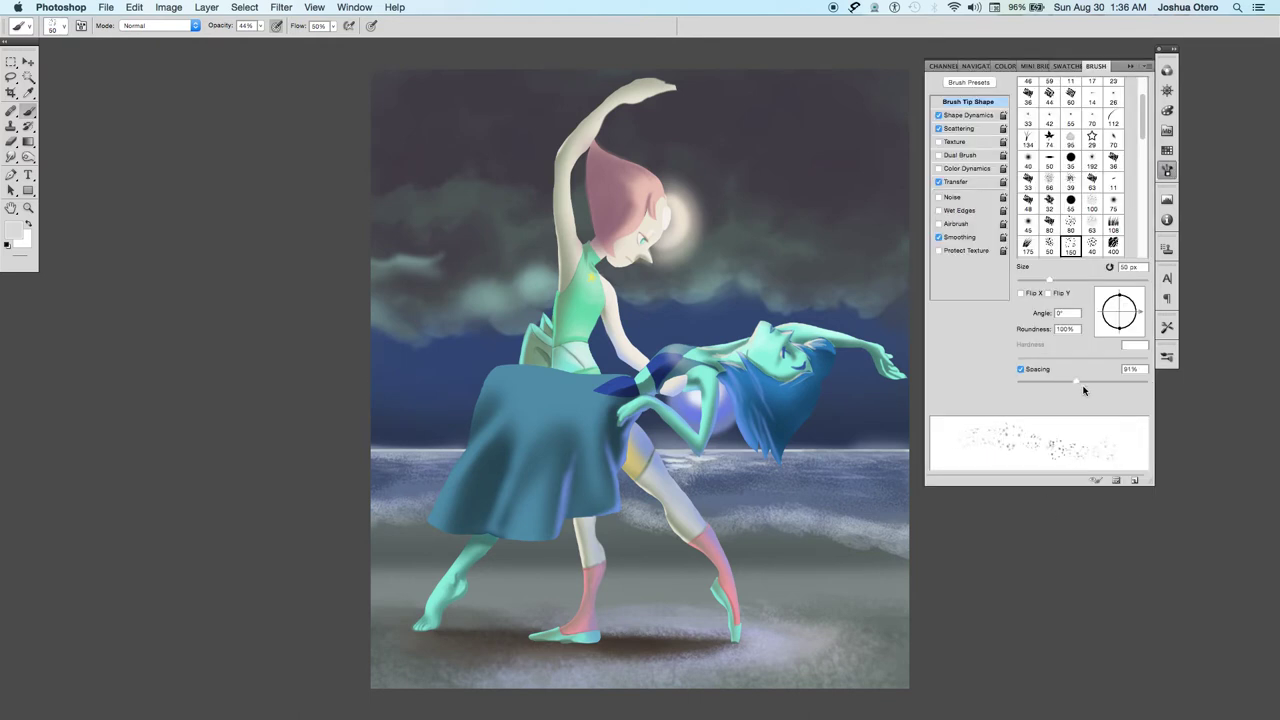
# Toggle horizontal and vertical flipping for the speckle brush tip and close the brush settings.
pyautogui.click(1021, 294)
pyautogui.click(1048, 294)
pyautogui.press('F5')
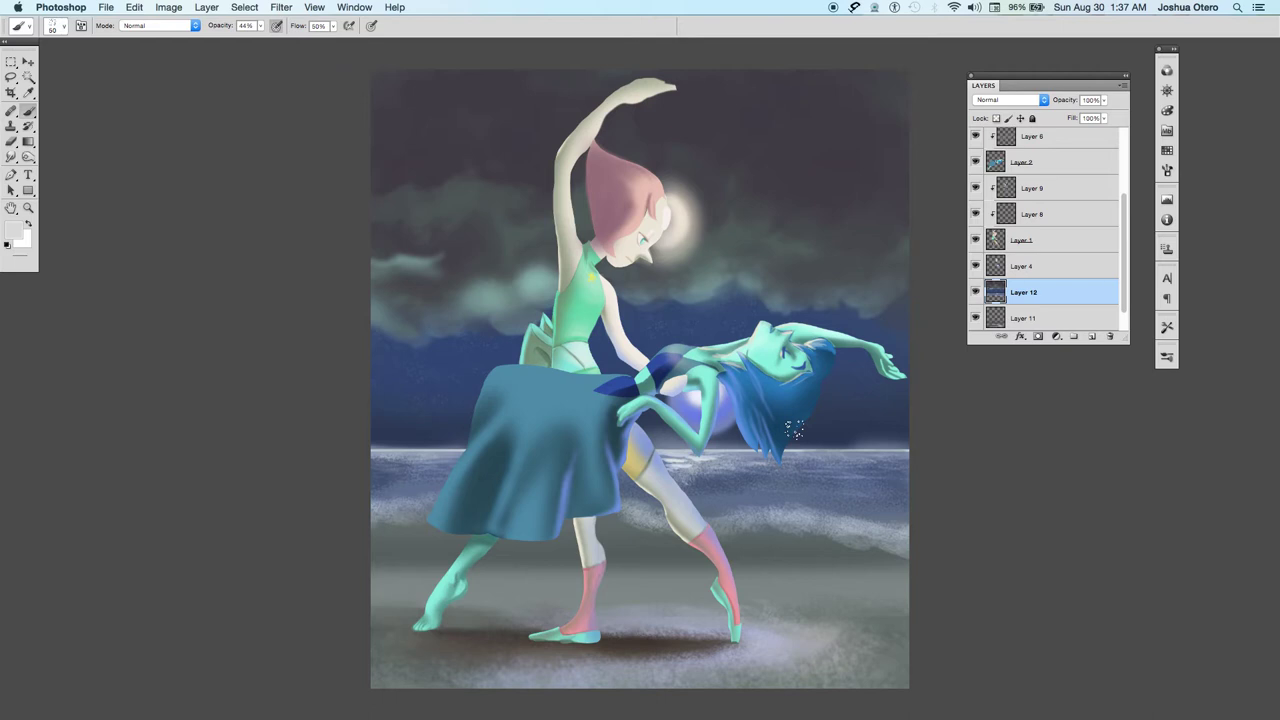
# Check what Layer 1 contains by hiding and showing it, and make it the active layer.
pyautogui.click(976, 240)
pyautogui.click(976, 240)
pyautogui.click(1035, 242)
# Examine the contents of Layer 10 and Layer 5 by hiding and showing each one, and look through the layer stack.
pyautogui.moveTo(1124, 286); pyautogui.dragTo(1124, 226)
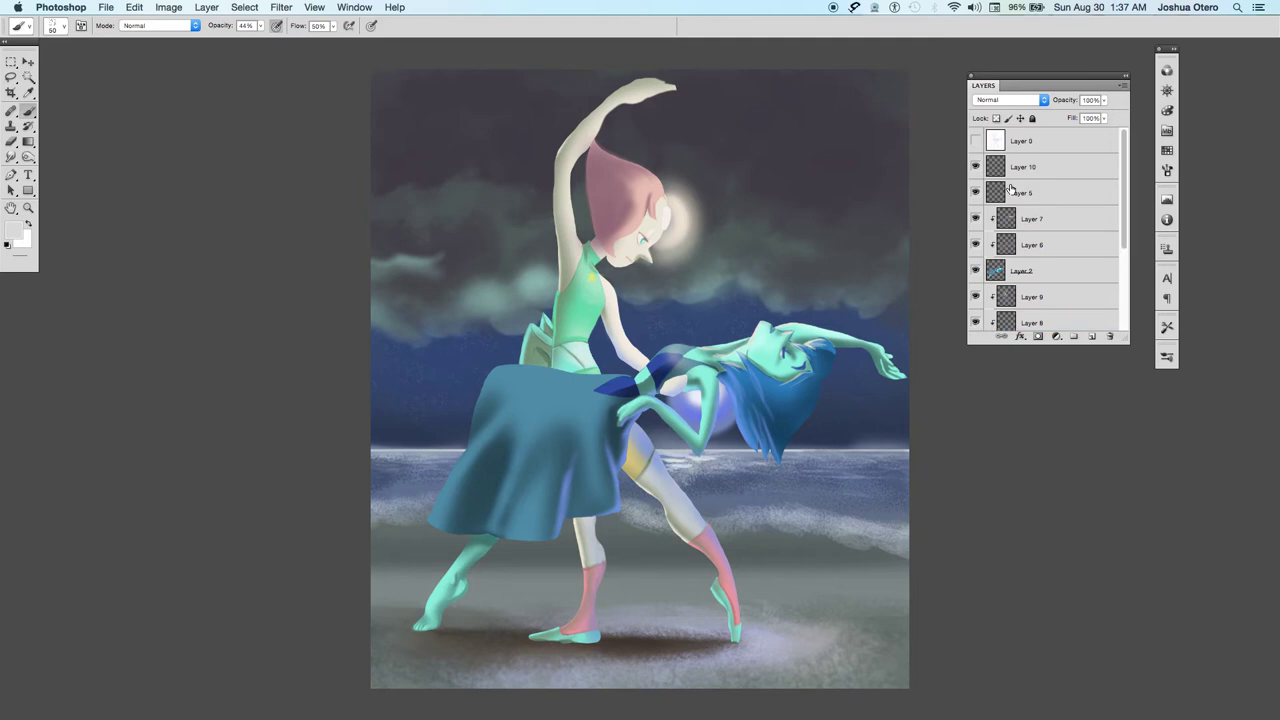
pyautogui.click(975, 167)
pyautogui.click(975, 167)
pyautogui.click(975, 167)
pyautogui.click(974, 167)
pyautogui.click(976, 193)
pyautogui.click(976, 193)
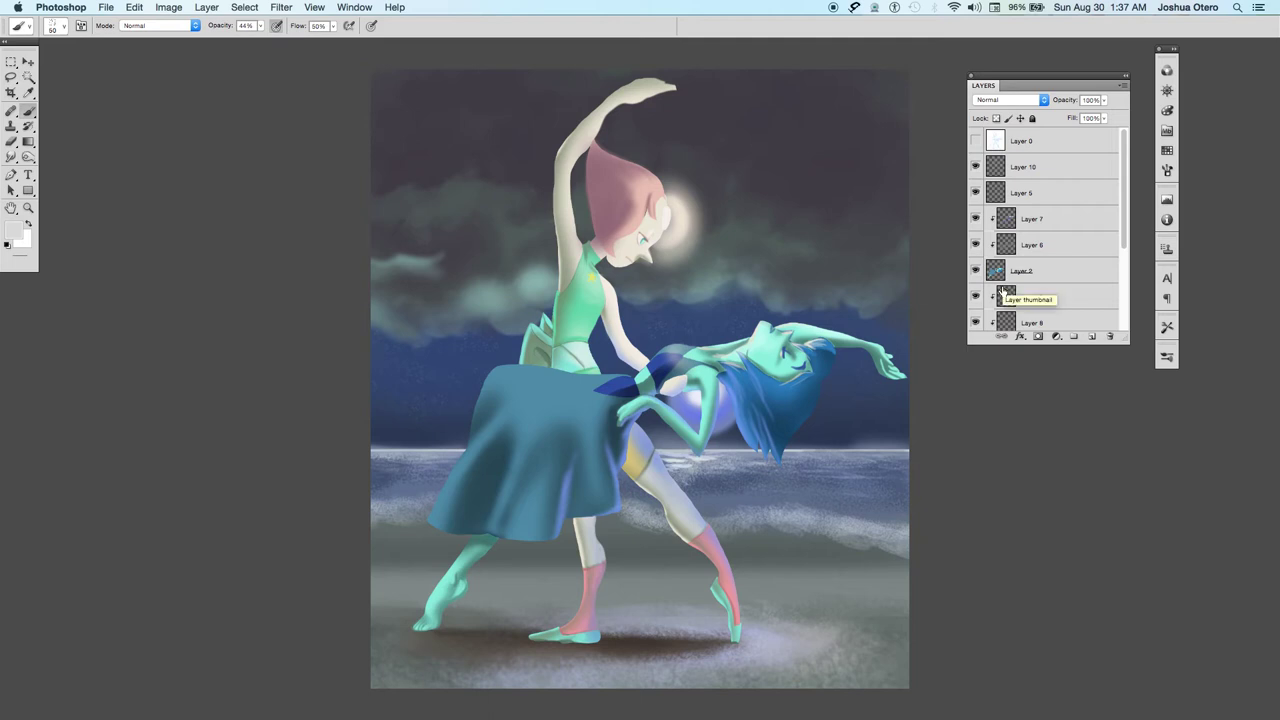
pyautogui.scroll(-5, 1003, 291)
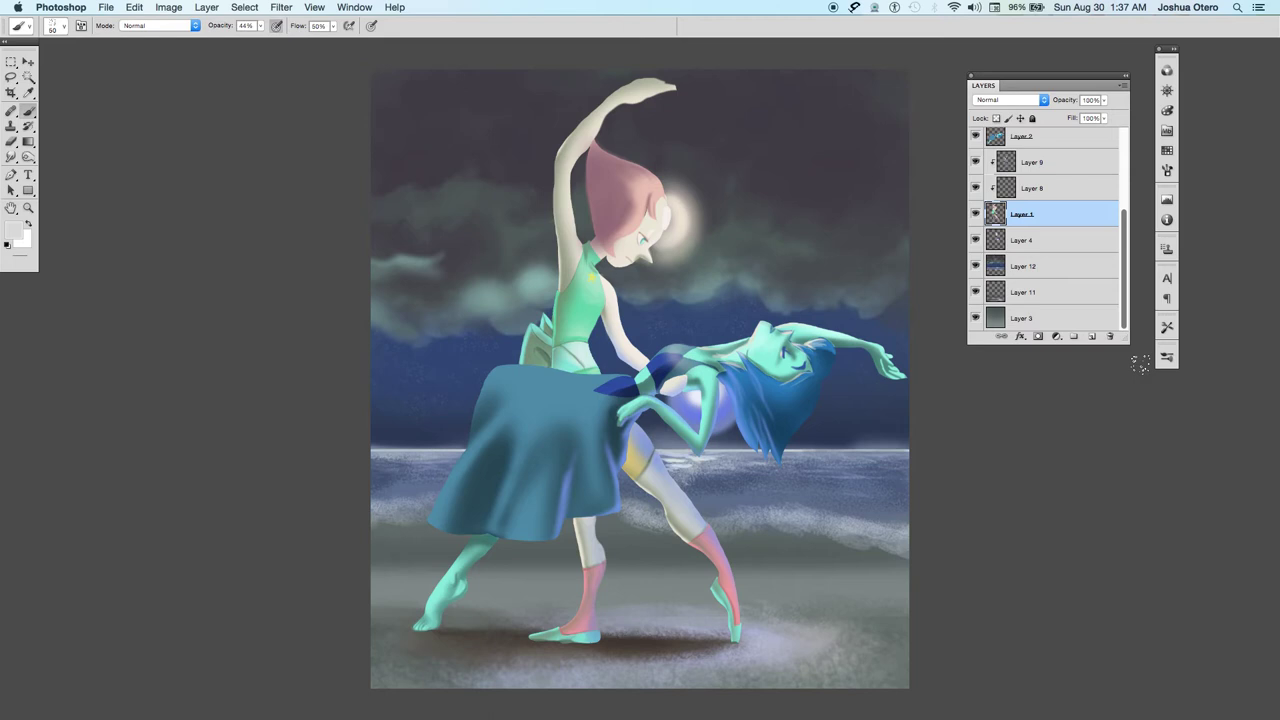
pyautogui.scroll(5, 1115, 212)
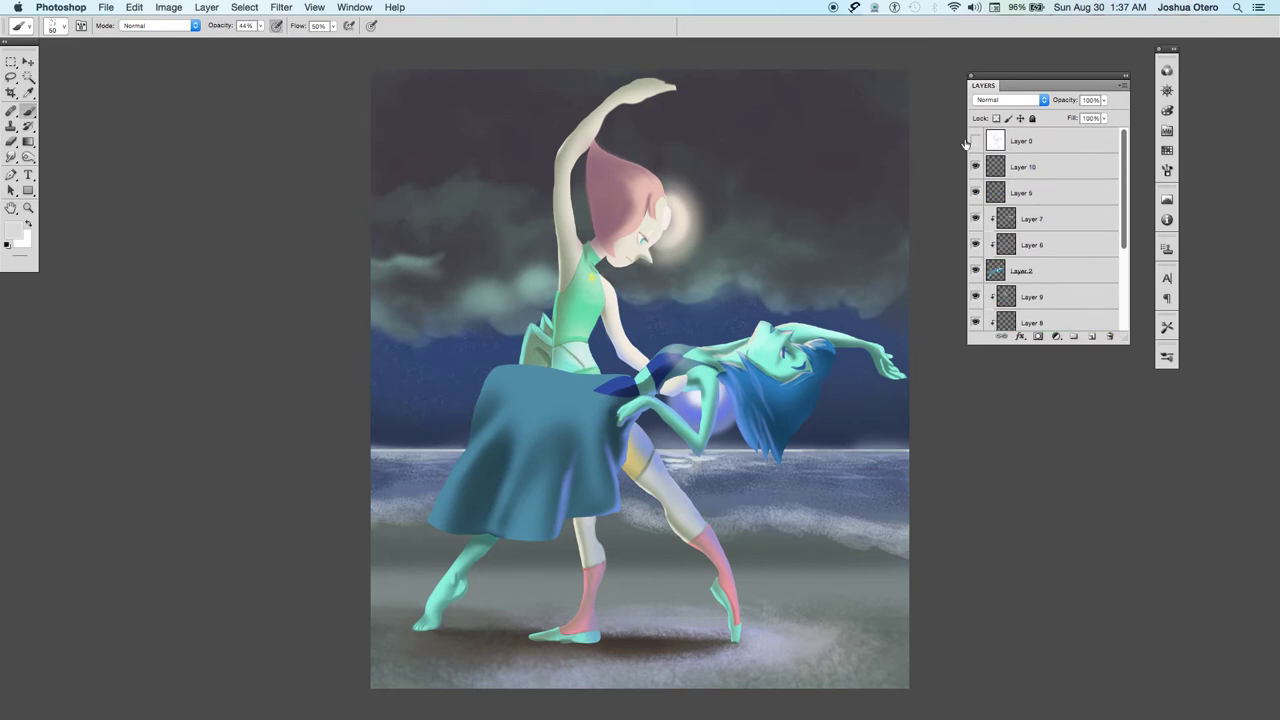
# Show the Layer 0 sketch and switch to the Eraser with the hard round tapered preset for working on Layer 1.
pyautogui.click(975, 143)
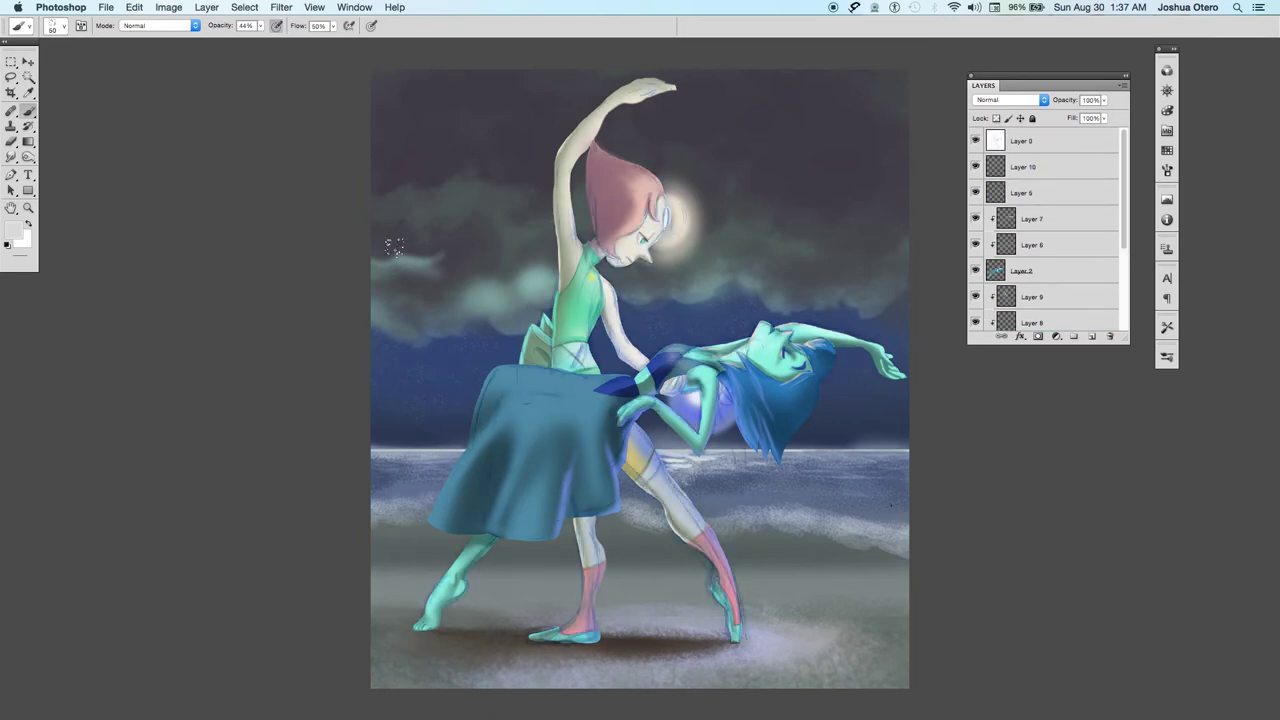
pyautogui.moveTo(1123, 240); pyautogui.dragTo(1135, 300)
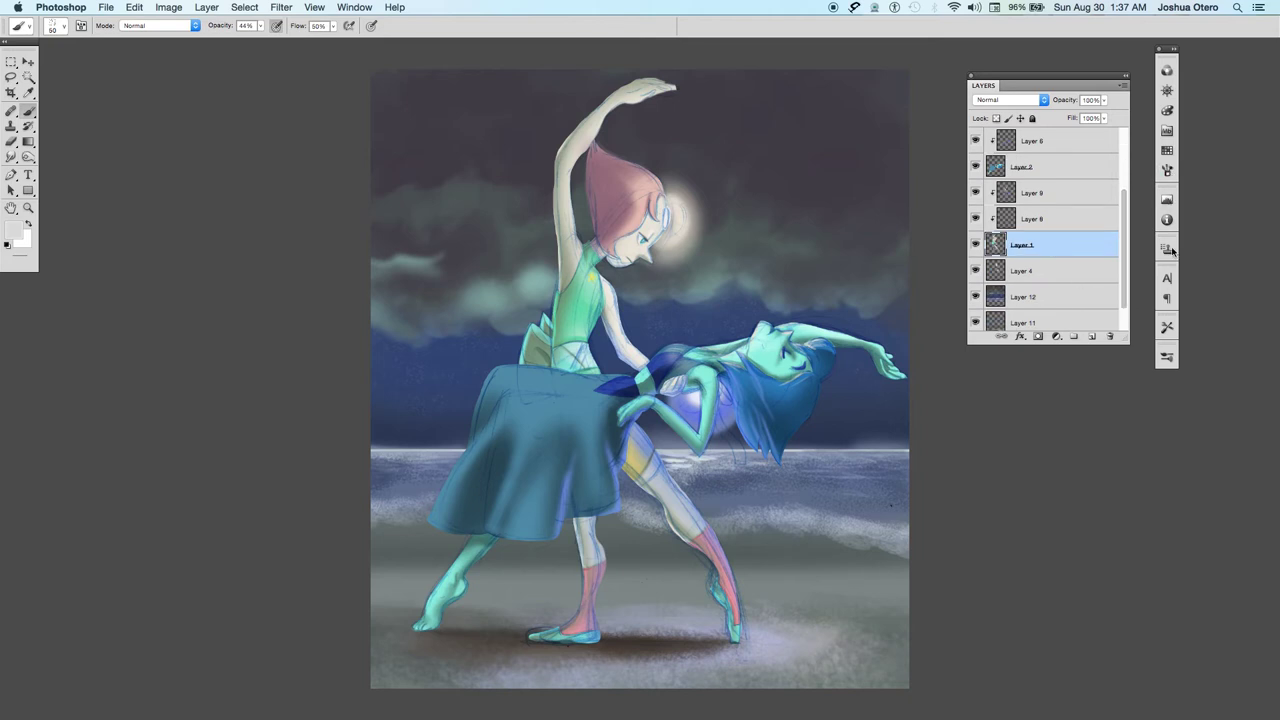
pyautogui.click(1167, 357)
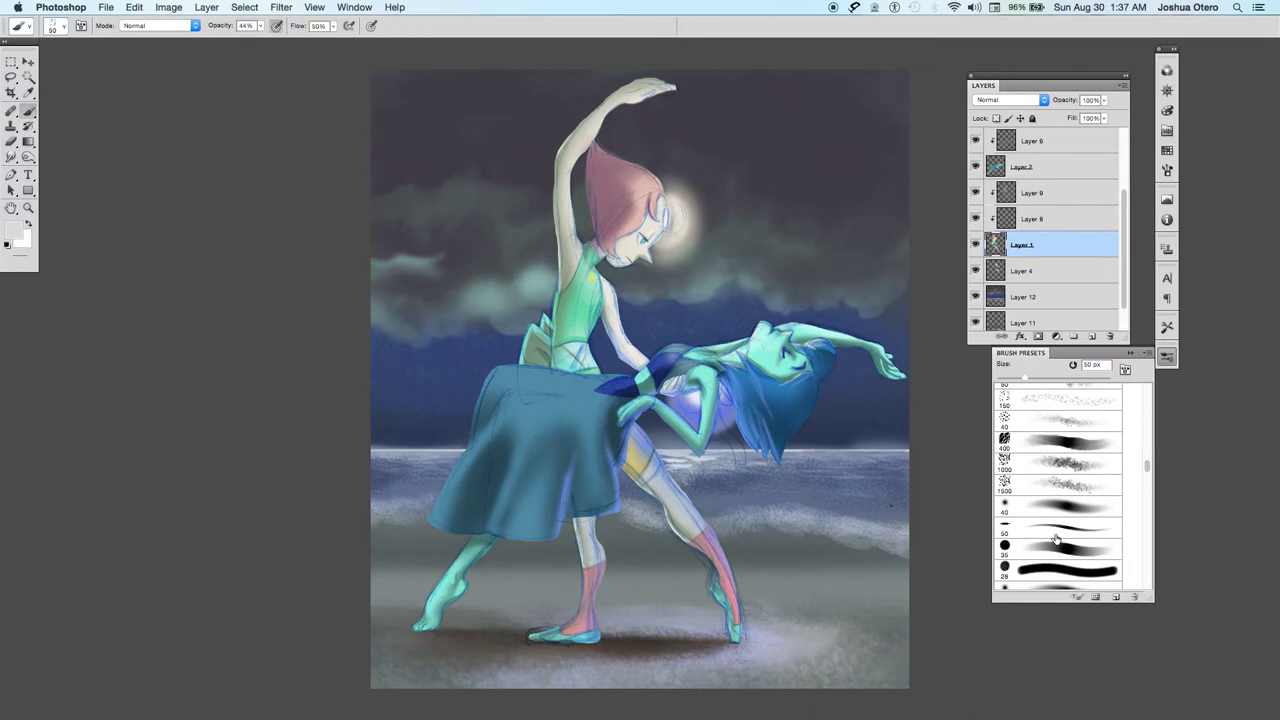
pyautogui.moveTo(1147, 470); pyautogui.dragTo(1150, 390)
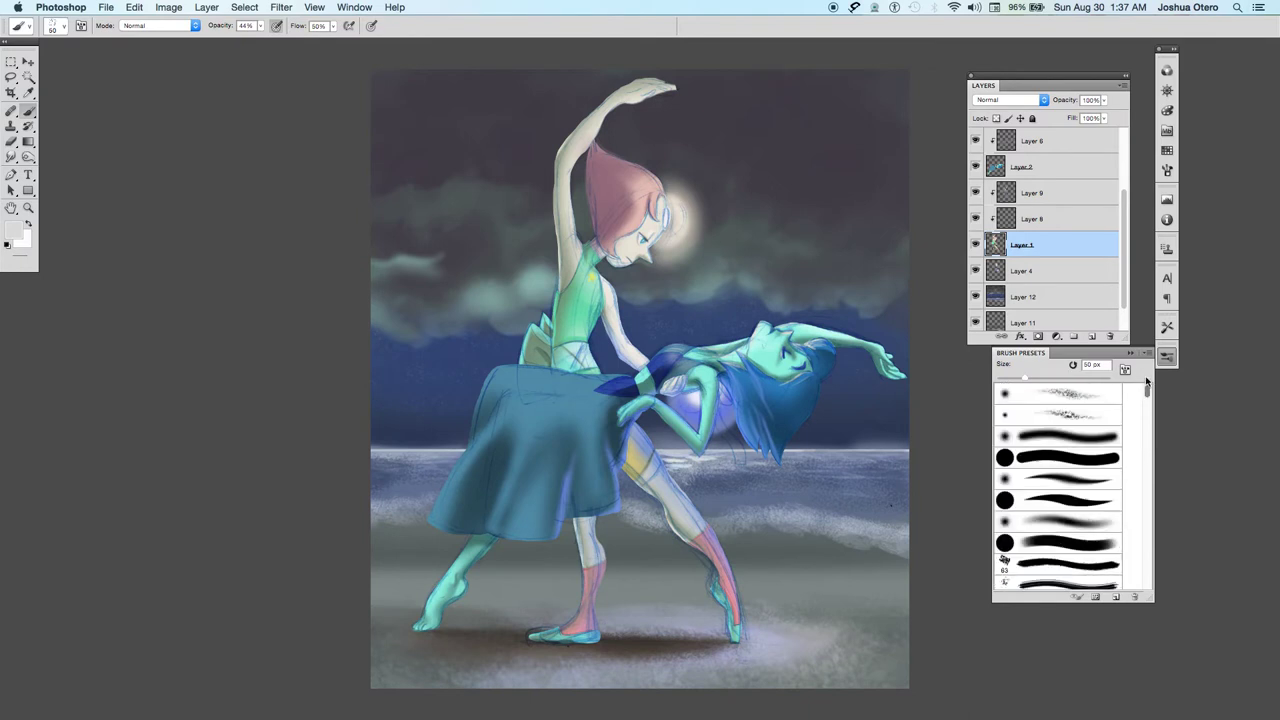
pyautogui.click(1054, 505)
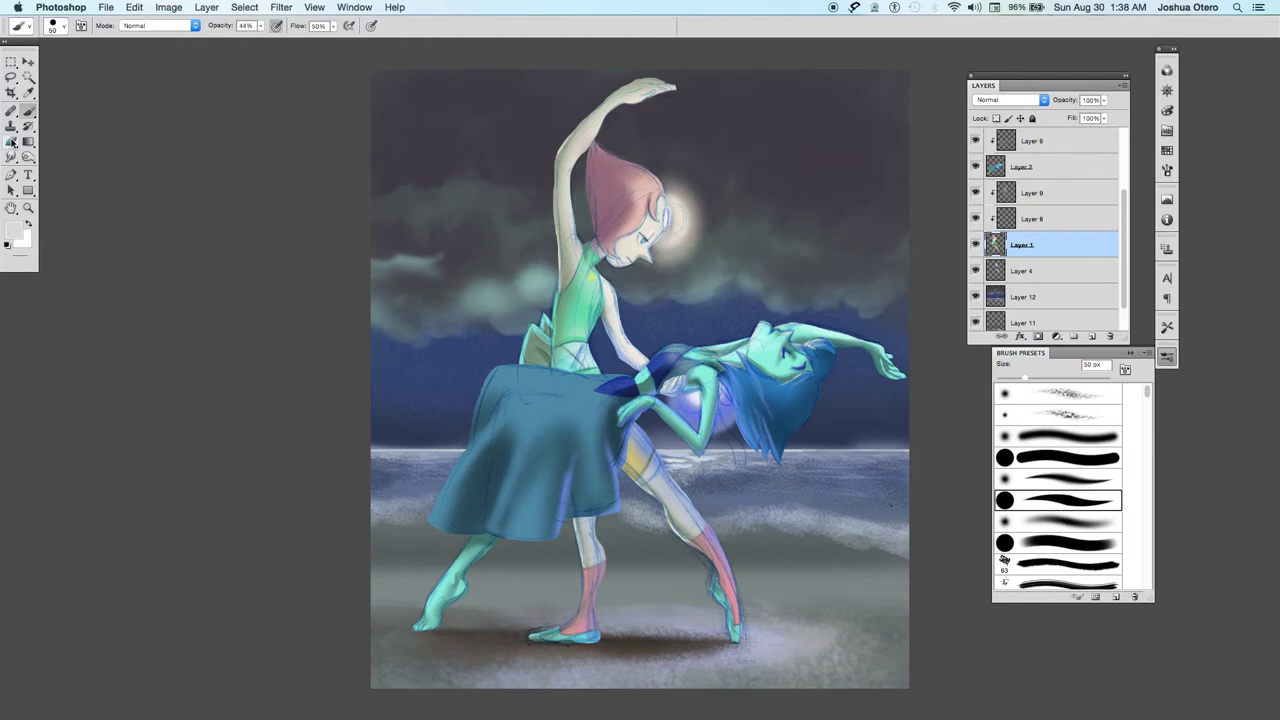
pyautogui.click(12, 146)
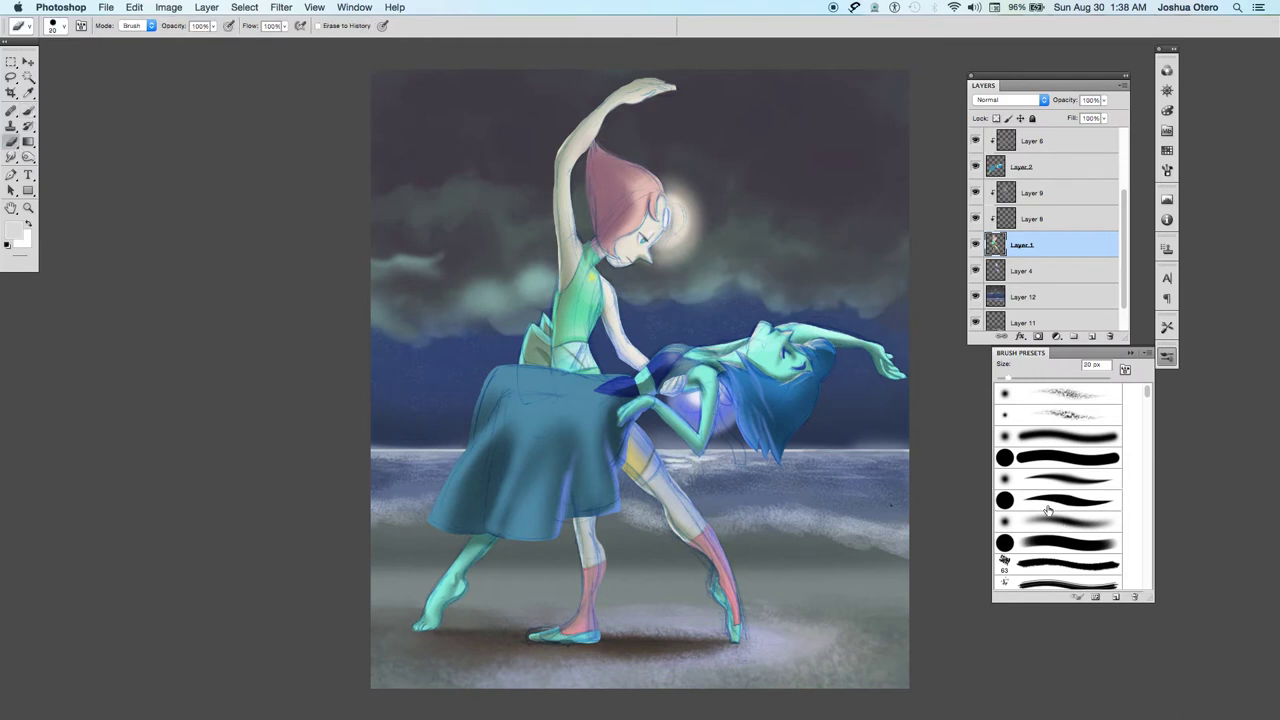
pyautogui.click(1012, 492)
# Erase the gap between the thumb and fingers of the pink-haired dancer's raised hand with a 4 px eraser.
pyautogui.press('super+plus')
pyautogui.press('super+plus')
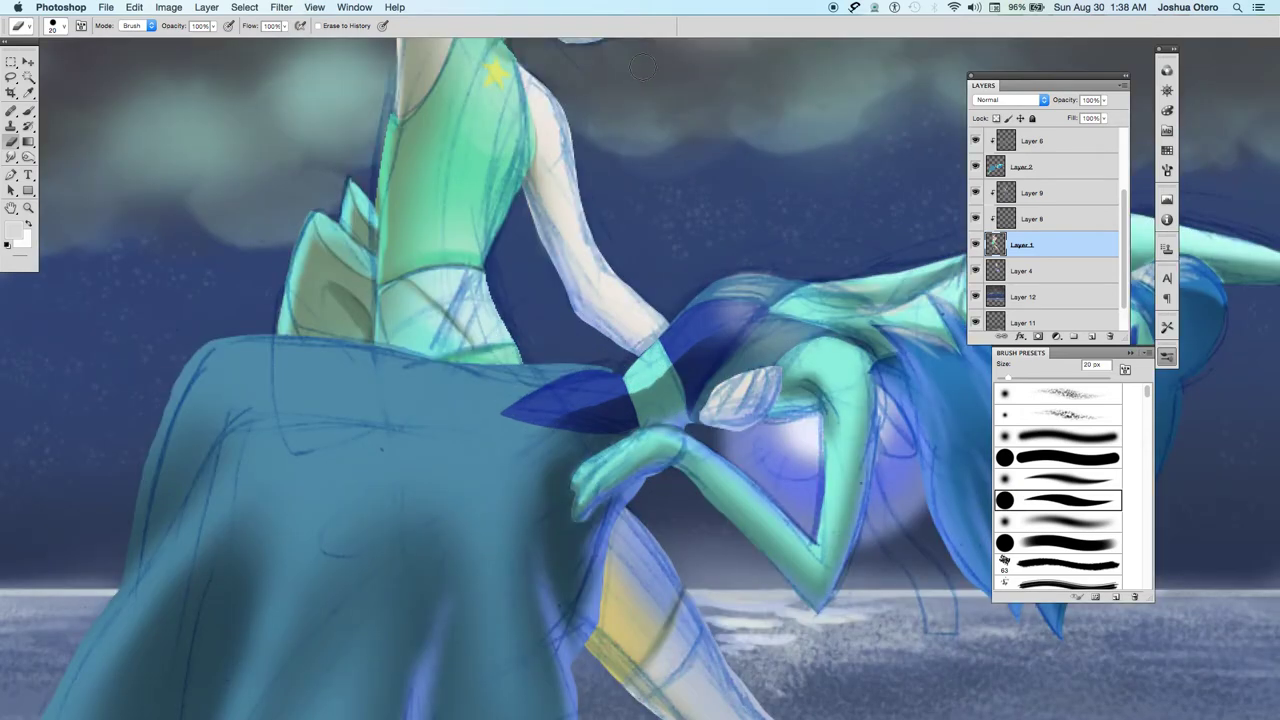
pyautogui.moveTo(476, 270); pyautogui.dragTo(497, 550)
pyautogui.scroll(10, 497, 550)
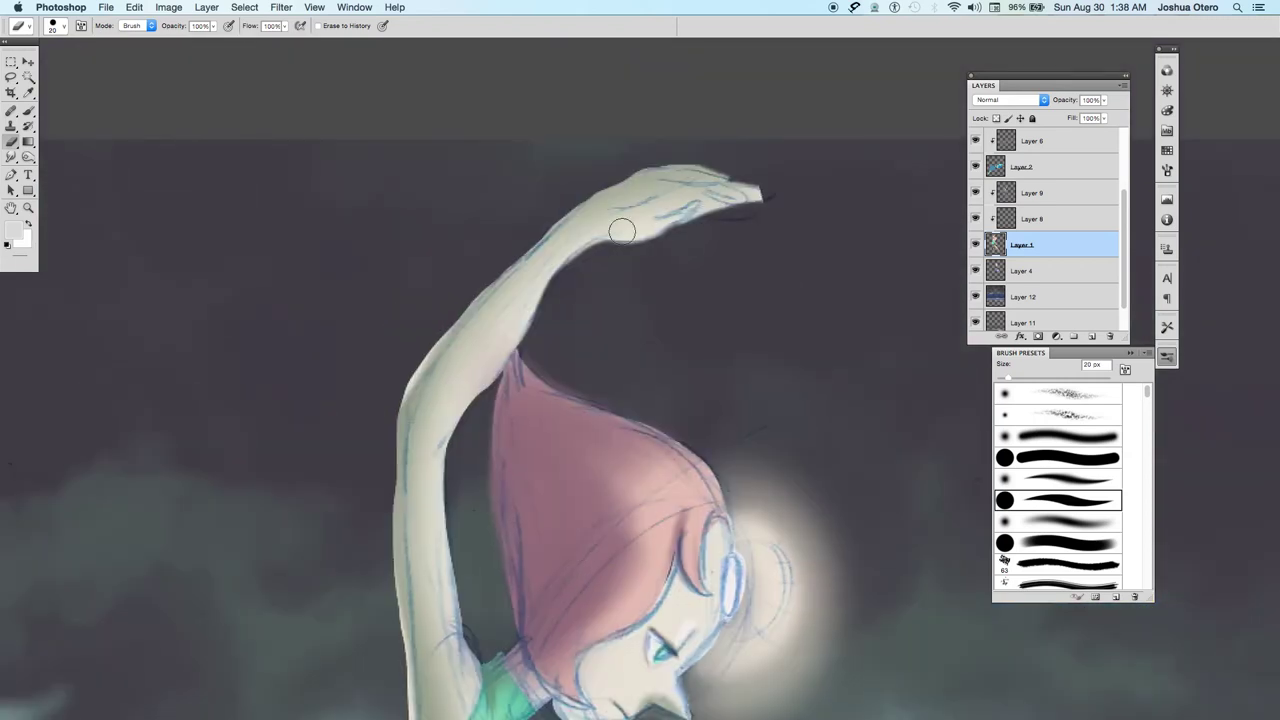
pyautogui.press('[')
pyautogui.press('[')
pyautogui.press('[')
pyautogui.press('[')
pyautogui.moveTo(664, 216); pyautogui.dragTo(702, 197)
pyautogui.moveTo(662, 218); pyautogui.dragTo(688, 202)
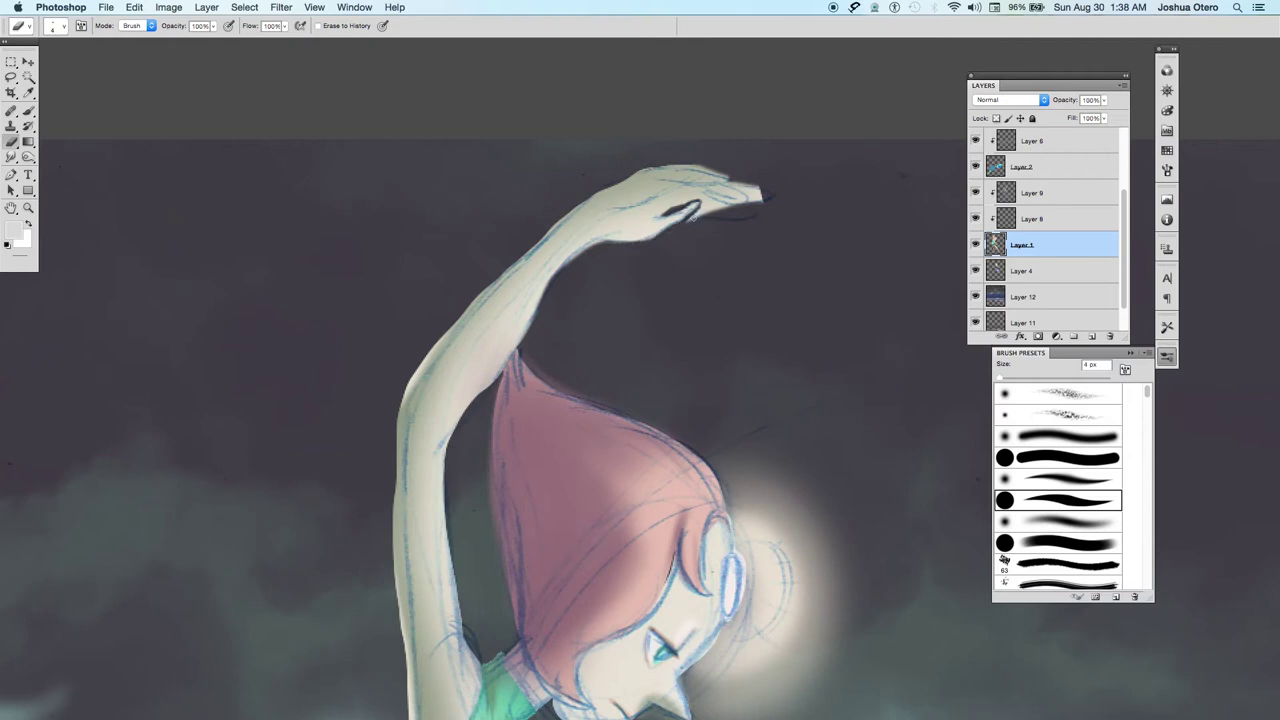
# Refine the raised hand's finger shapes and fingertips on Layer 1 with a 5 px eraser, following the sketch.
pyautogui.moveTo(701, 198); pyautogui.dragTo(741, 206)
pyautogui.press(']')
pyautogui.moveTo(703, 204)
pyautogui.mouseDown()
pyautogui.moveTo(688, 217)
pyautogui.moveTo(712, 202)
pyautogui.mouseUp()
pyautogui.moveTo(762, 196)
pyautogui.mouseDown()
pyautogui.moveTo(743, 203)
pyautogui.moveTo(733, 184)
pyautogui.mouseUp()
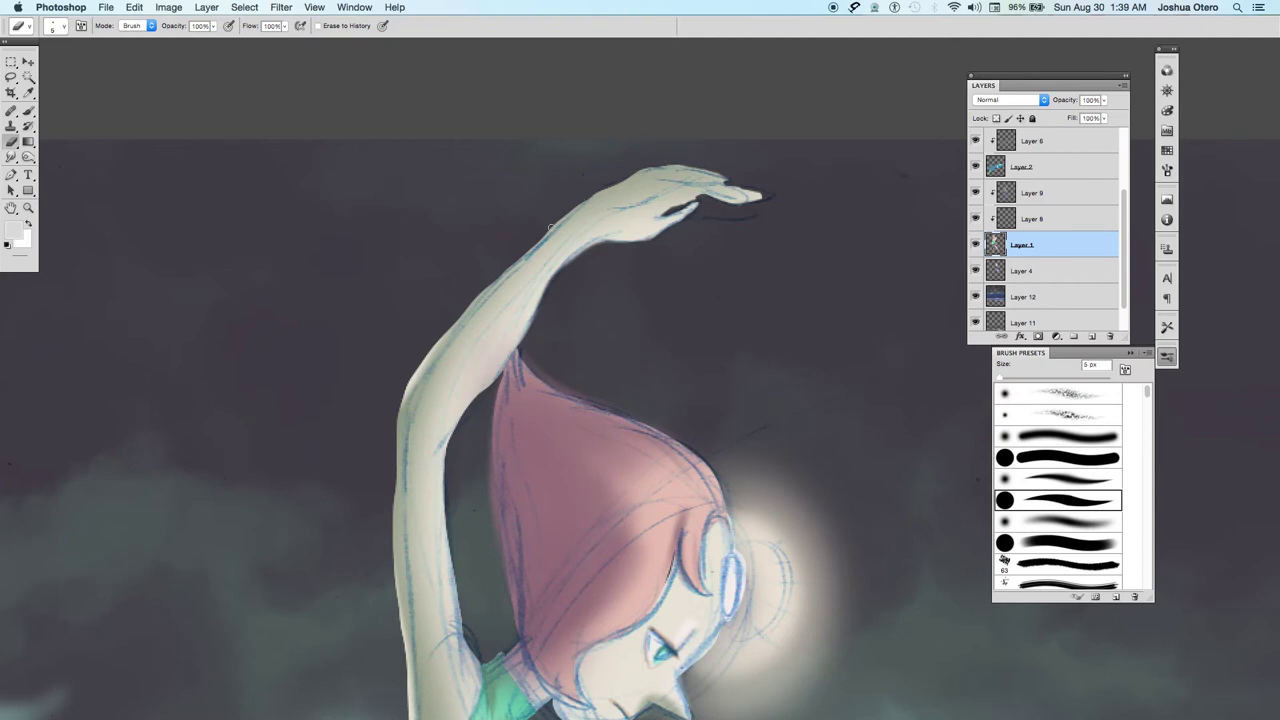
pyautogui.press('[')
pyautogui.press('[')
pyautogui.press('[')
# Make Layer 9 active, sample the raised arm's grey-green shadow colour and reduce the brush to 5 px.
pyautogui.click(976, 197)
pyautogui.click(977, 198)
pyautogui.click(1039, 192)
pyautogui.press('b')
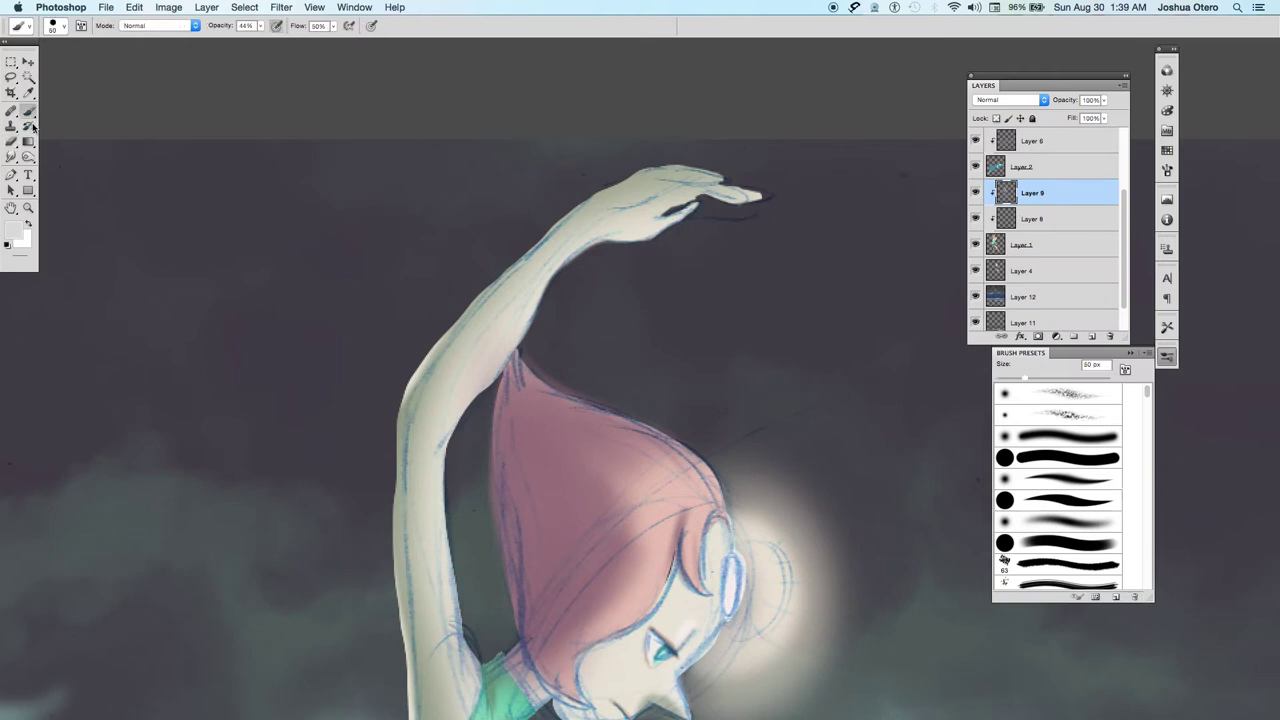
pyautogui.keyDown('alt'); pyautogui.click(426, 656); pyautogui.keyUp('alt')
pyautogui.press('[')
pyautogui.press('[')
pyautogui.press('[')
pyautogui.press('[')
pyautogui.press('[')
pyautogui.press('[')
pyautogui.press('[')
pyautogui.press('[')
pyautogui.press('[')
# Undo the last stroke and shade the raised hand's fingers on Layer 9 with a 4 px brush.
pyautogui.click(1020, 245)
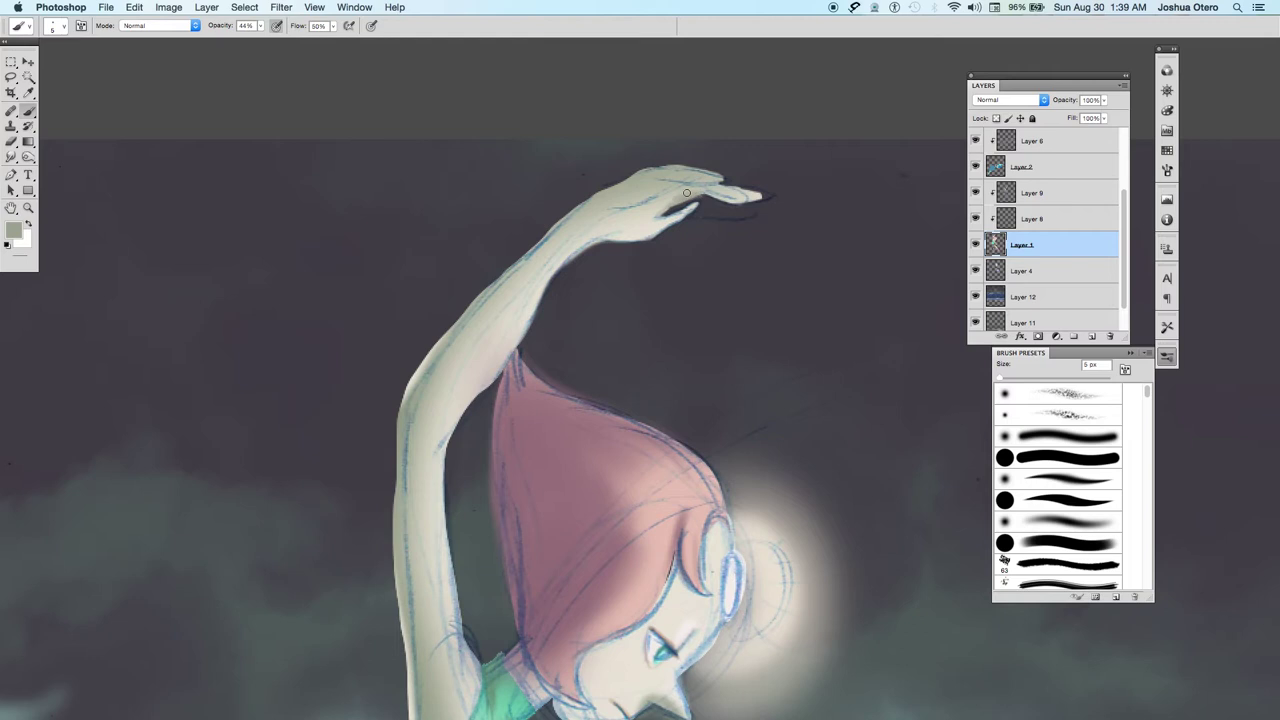
pyautogui.press('super+z')
pyautogui.click(1034, 194)
pyautogui.press('[')
pyautogui.moveTo(729, 186); pyautogui.dragTo(717, 188)
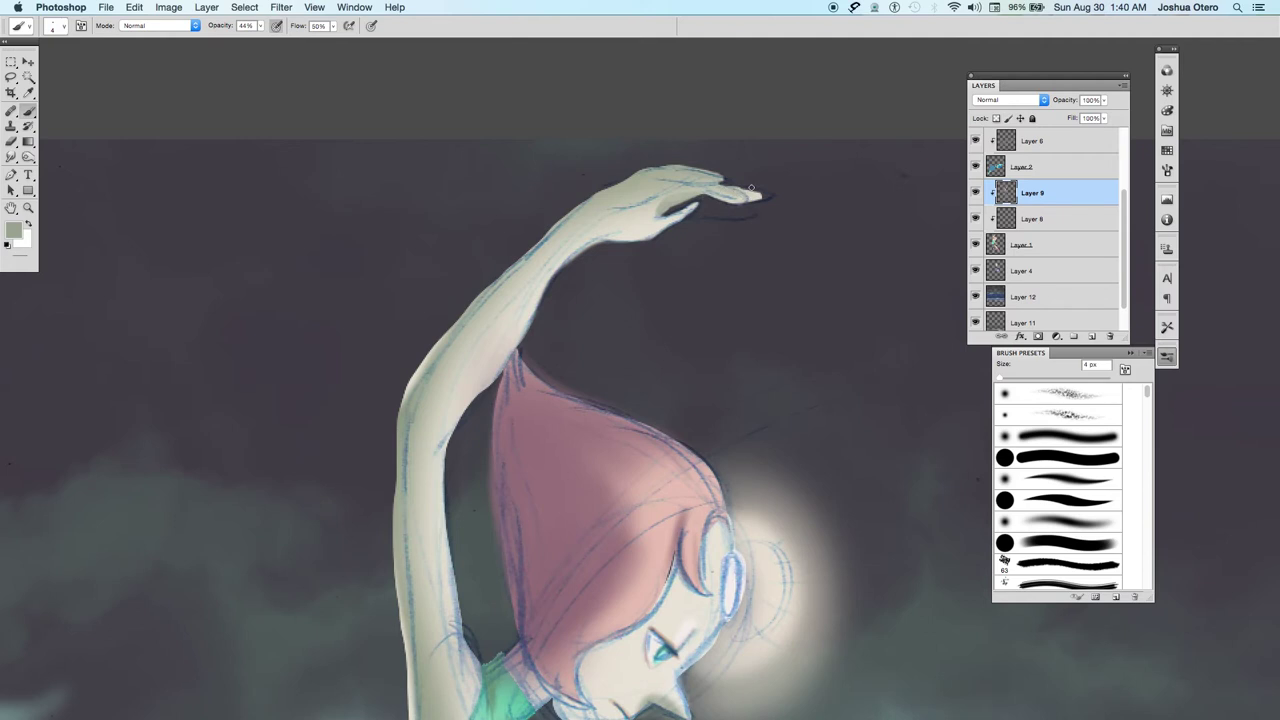
pyautogui.moveTo(751, 187); pyautogui.dragTo(747, 193)
# Hide the Layer 0 sketch and set the foreground colour to dark grey-green #5d6258.
pyautogui.scroll(3, 1116, 226)
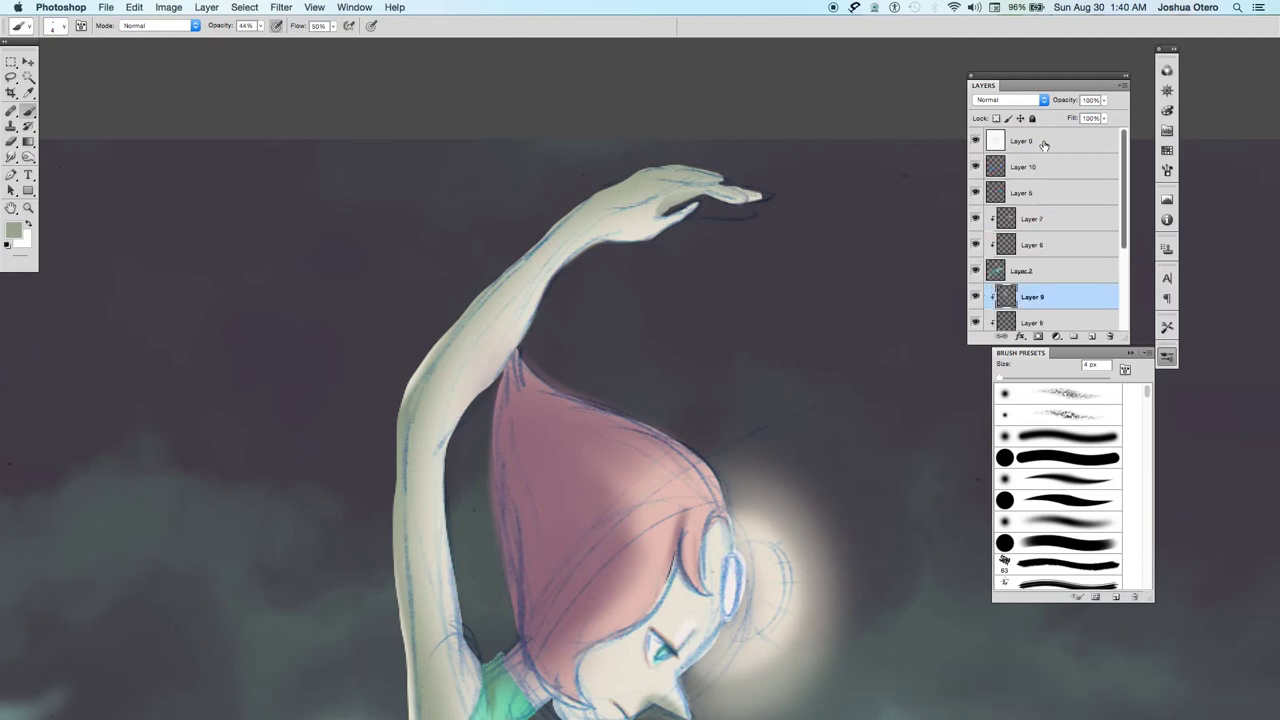
pyautogui.click(975, 141)
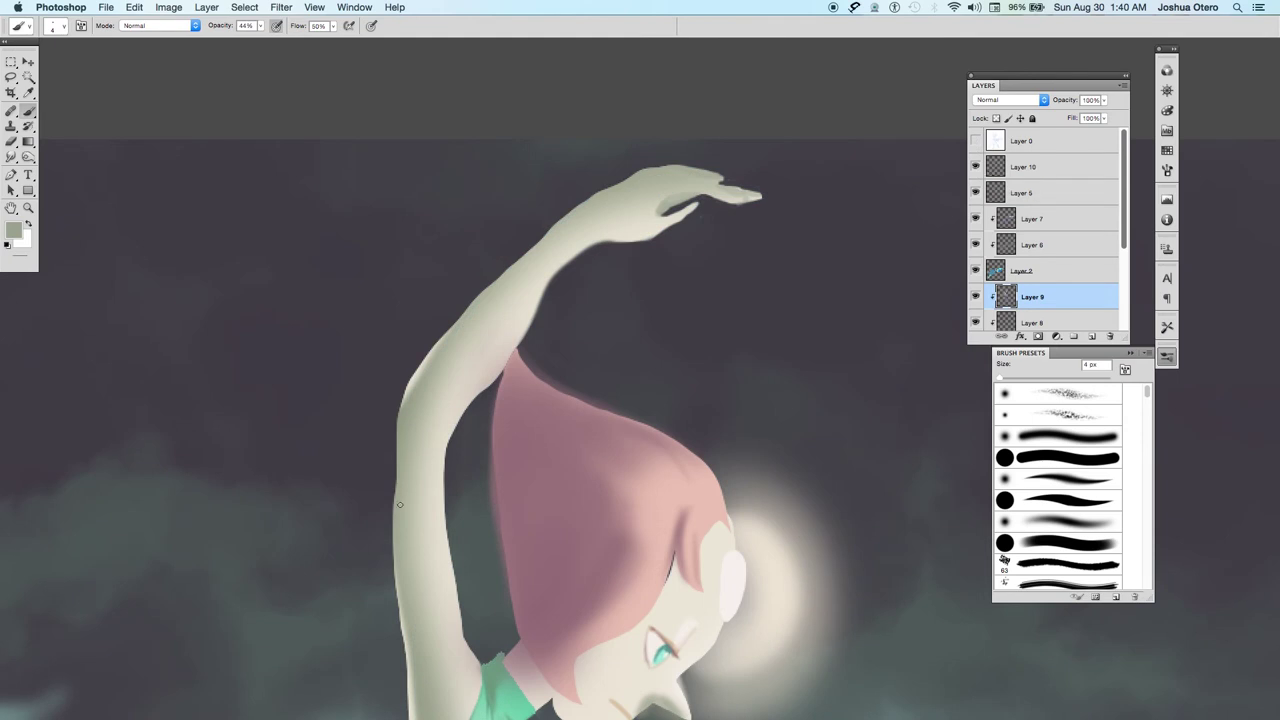
pyautogui.click(14, 231)
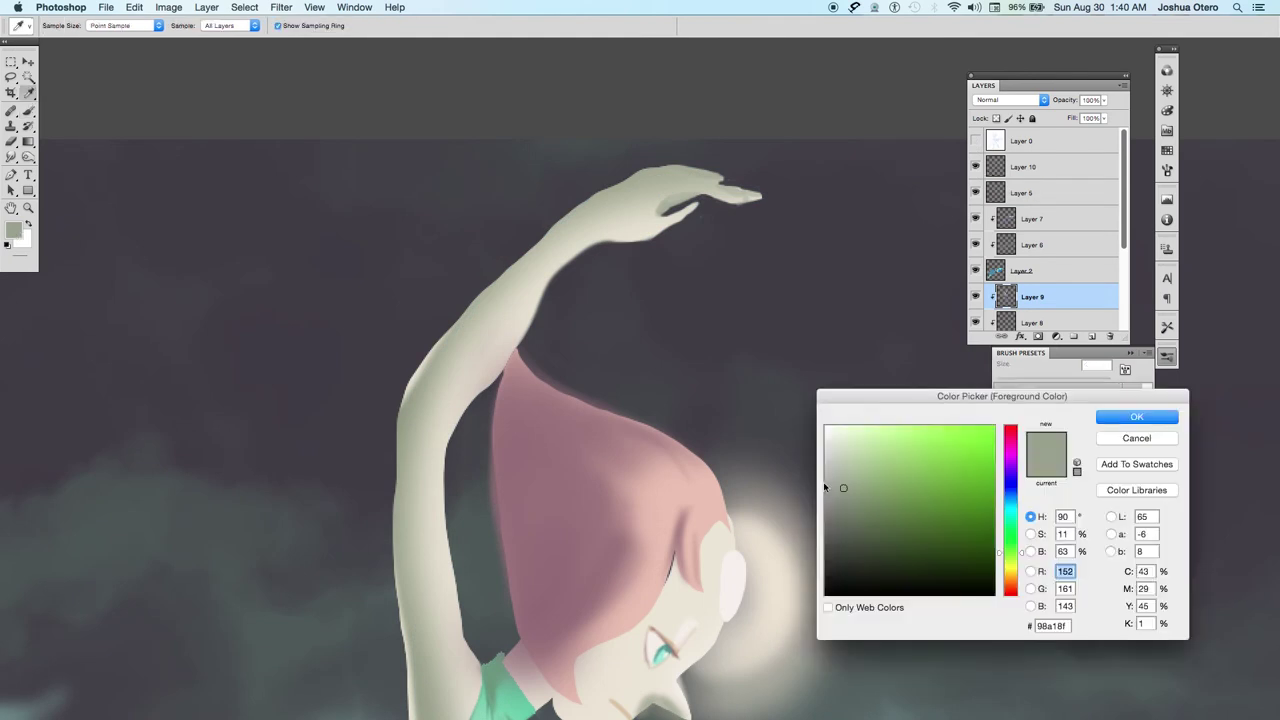
pyautogui.moveTo(840, 520); pyautogui.dragTo(842, 531)
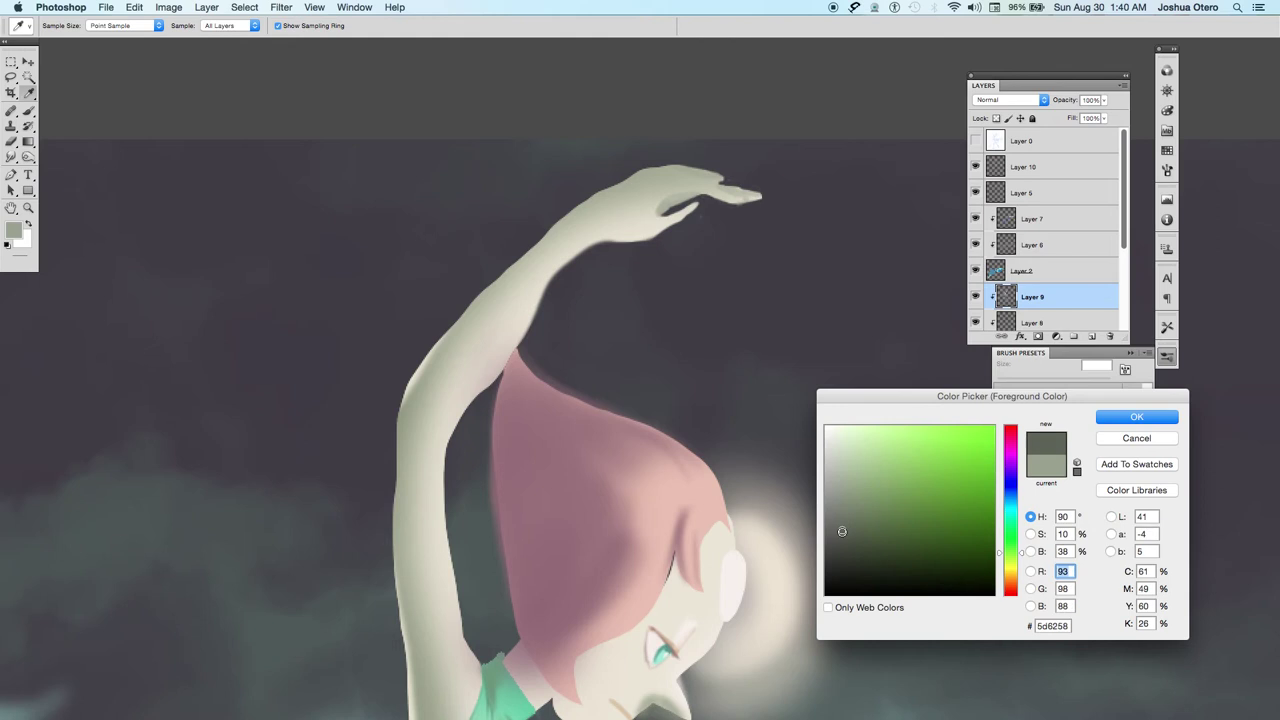
pyautogui.click(1114, 412)
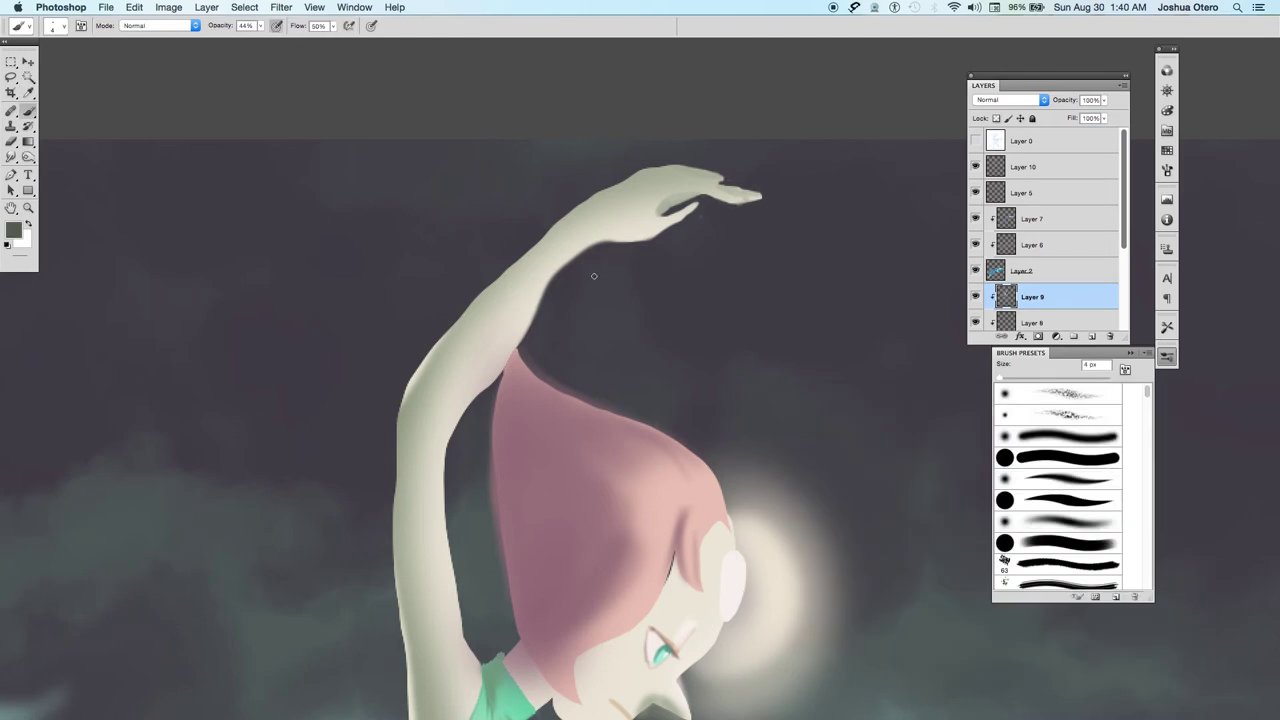
# Draw the raised hand's finger lines on Layer 9 with a 1 px brush, showing the Layer 0 sketch only as a guide.
pyautogui.click(976, 141)
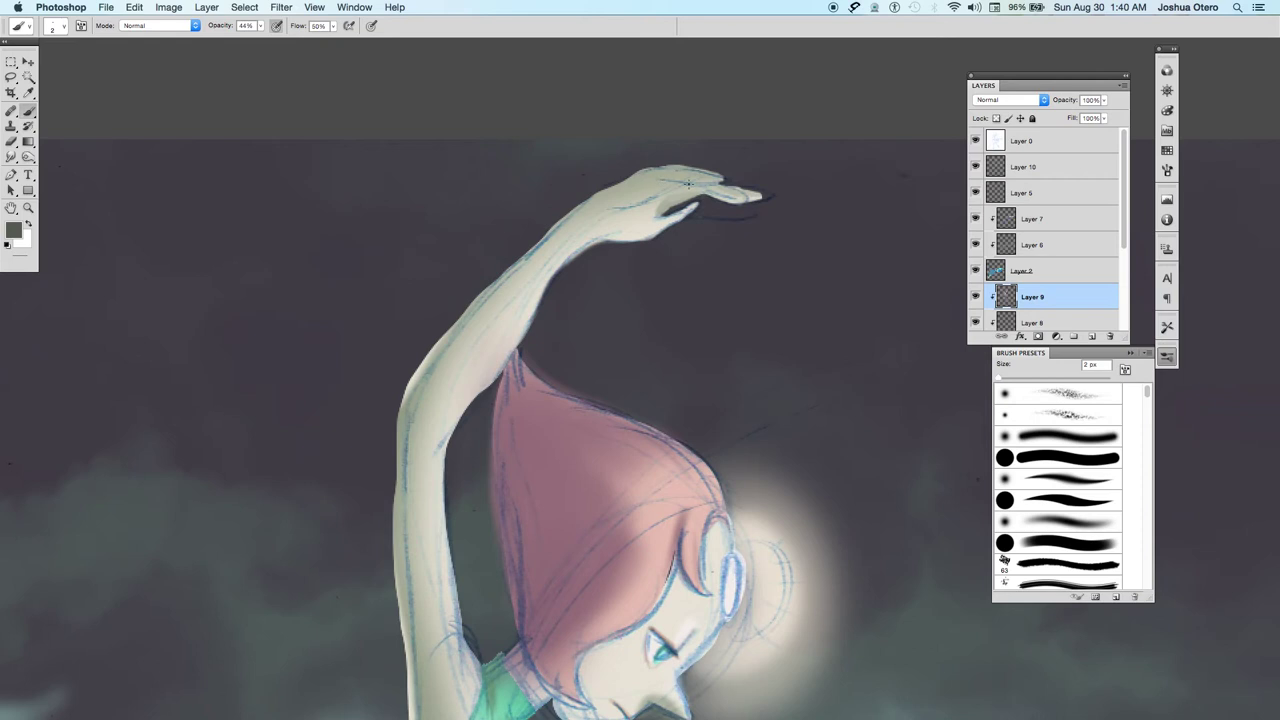
pyautogui.scroll(-1, 1122, 226)
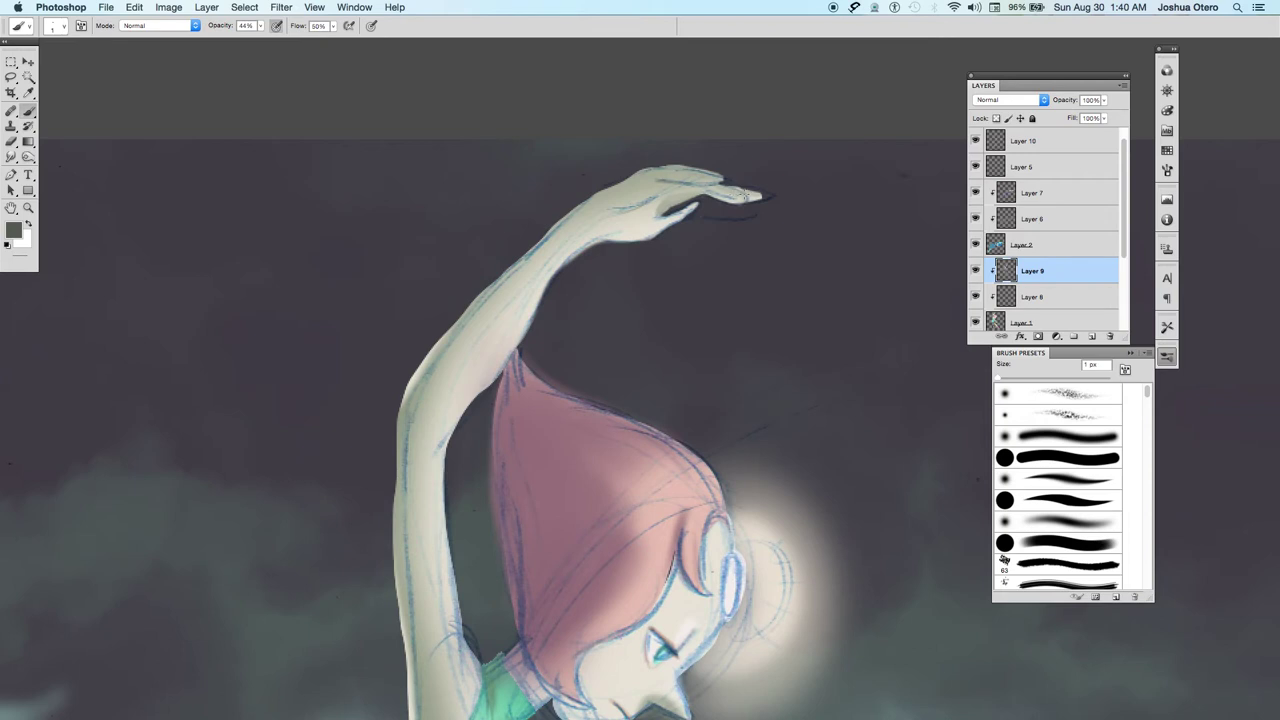
pyautogui.press('super+z')
pyautogui.moveTo(748, 200); pyautogui.dragTo(762, 196)
pyautogui.scroll(1, 1107, 216)
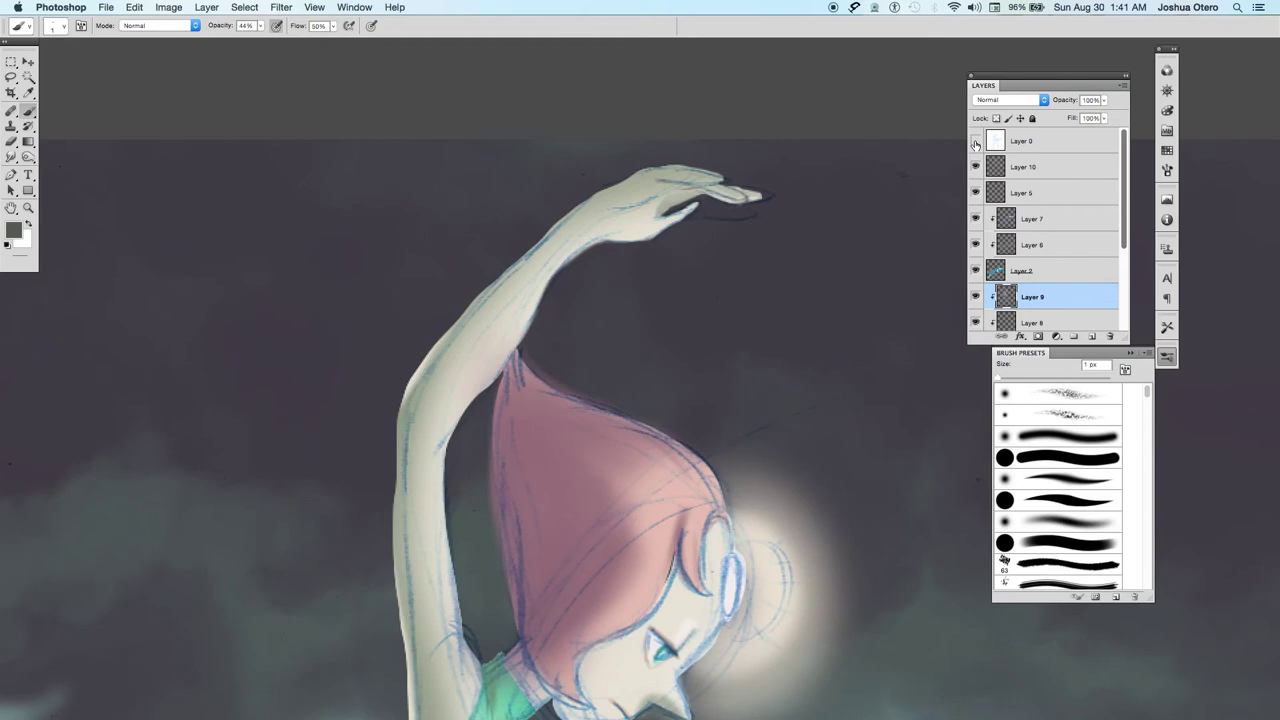
pyautogui.click(976, 142)
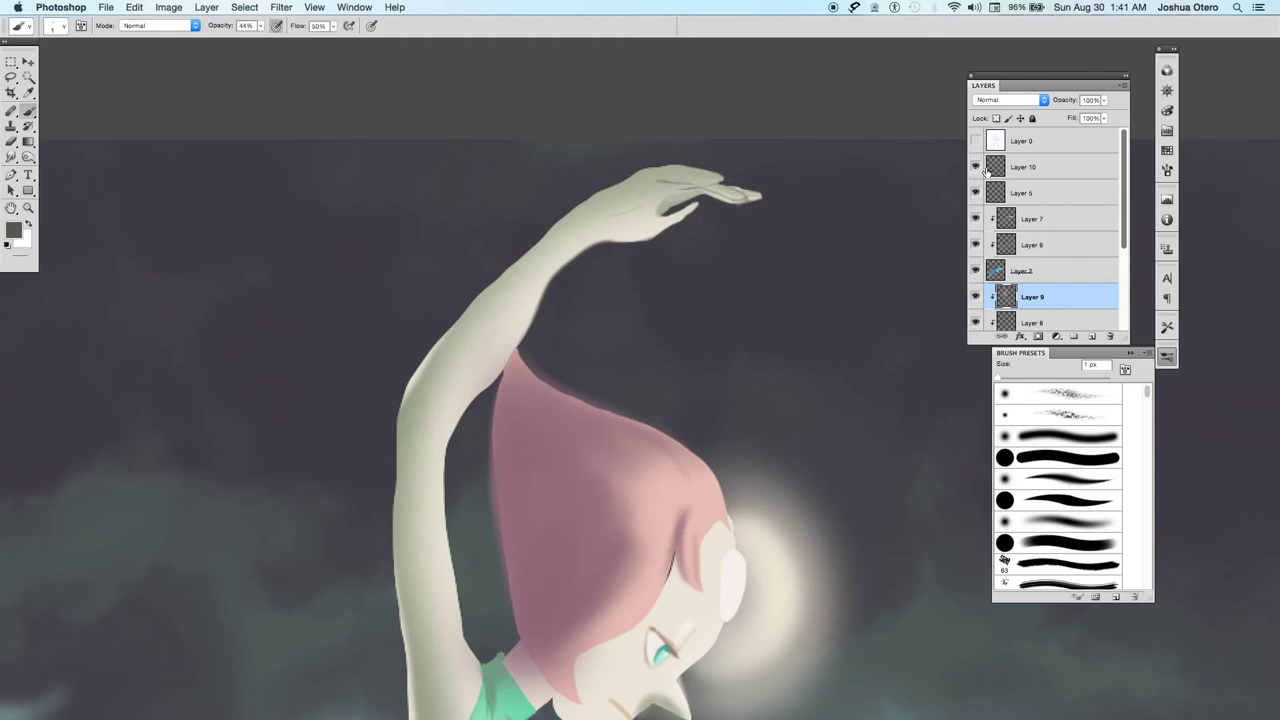
# Sample the light skin colour and paint the raised hand's thumb tip on Layer 1 at 3 px, temporarily hiding Layer 9.
pyautogui.keyDown('alt'); pyautogui.click(659, 220); pyautogui.keyUp('alt')
pyautogui.scroll(-5, 995, 240)
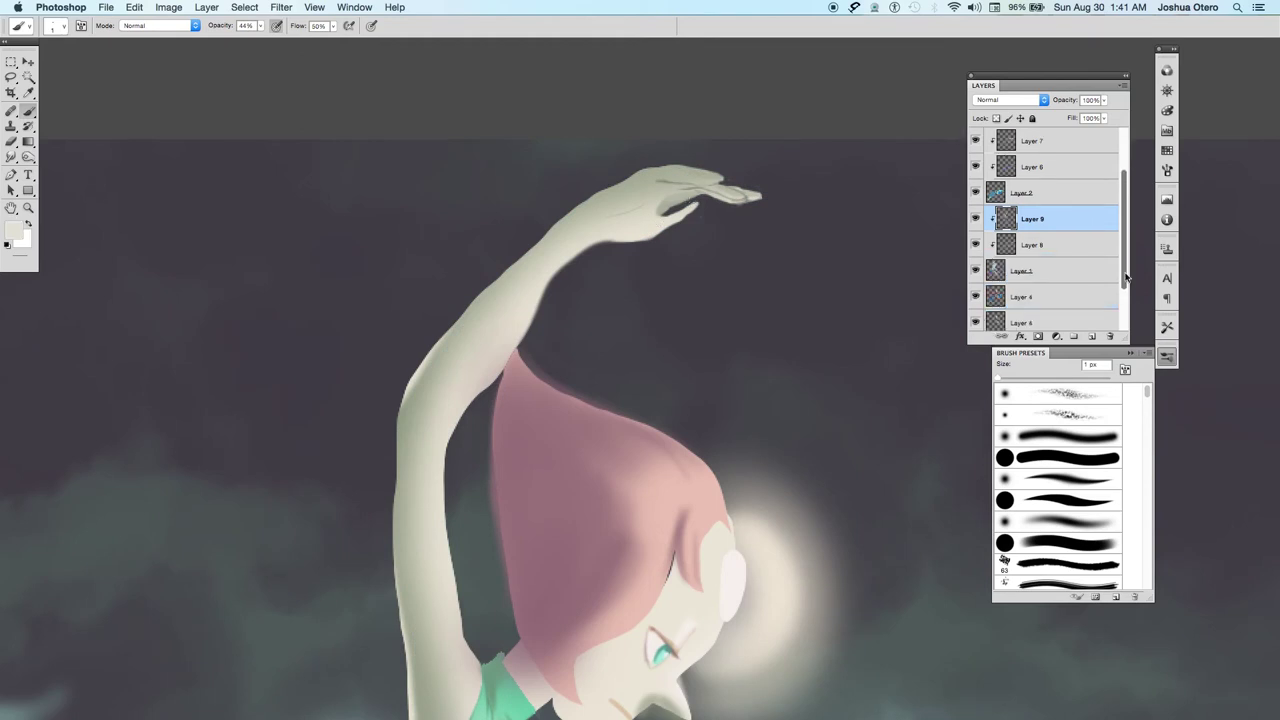
pyautogui.click(1048, 215)
pyautogui.moveTo(682, 216); pyautogui.dragTo(703, 202)
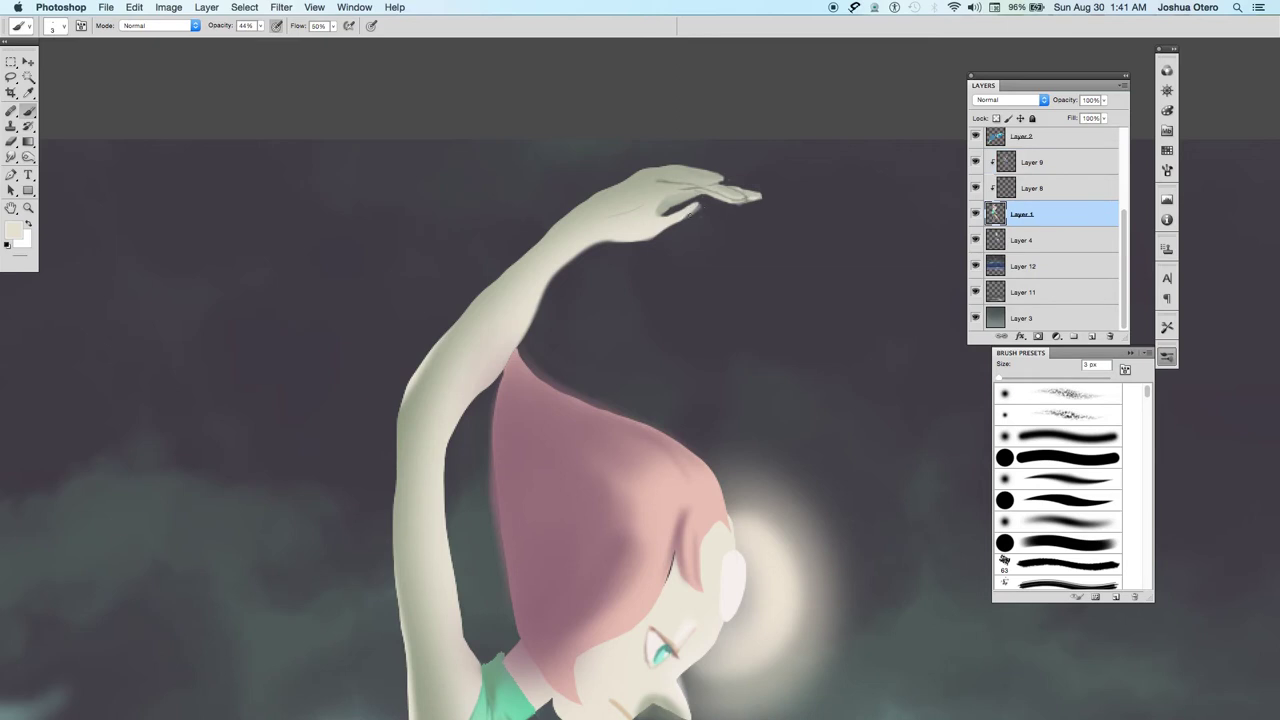
pyautogui.click(975, 162)
pyautogui.moveTo(693, 207); pyautogui.dragTo(697, 206)
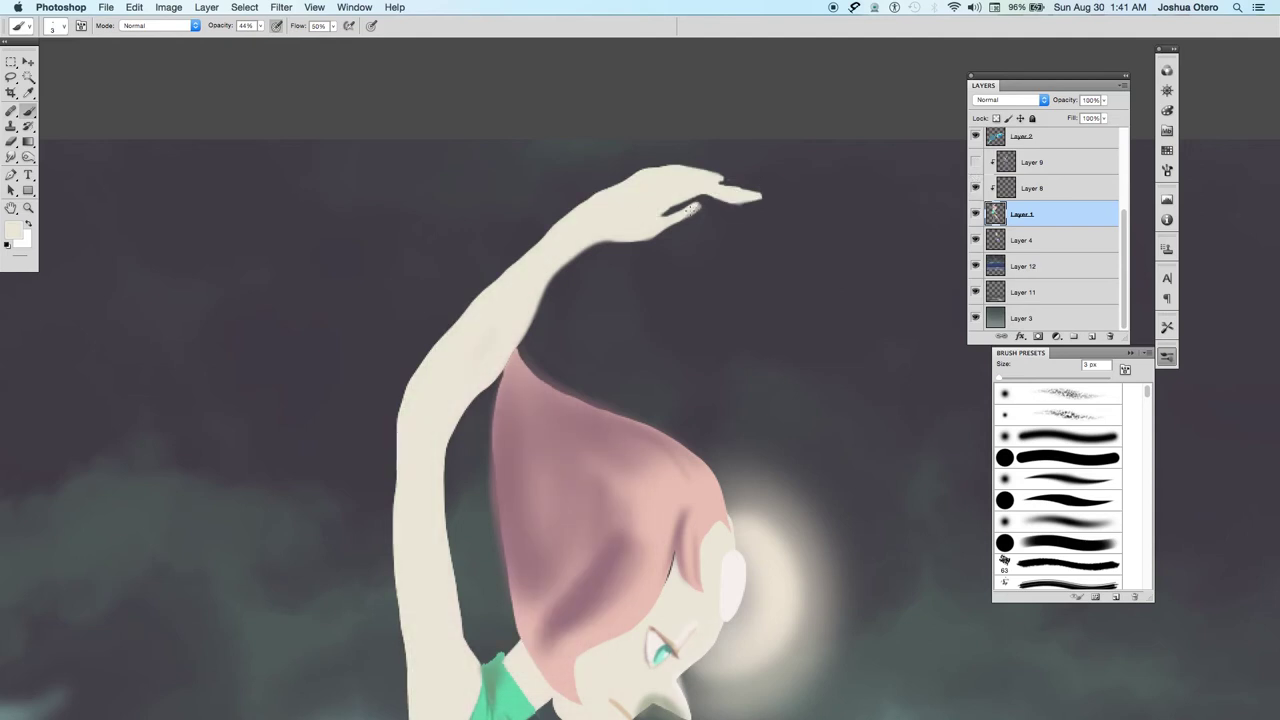
pyautogui.moveTo(695, 209); pyautogui.dragTo(685, 207)
pyautogui.click(976, 162)
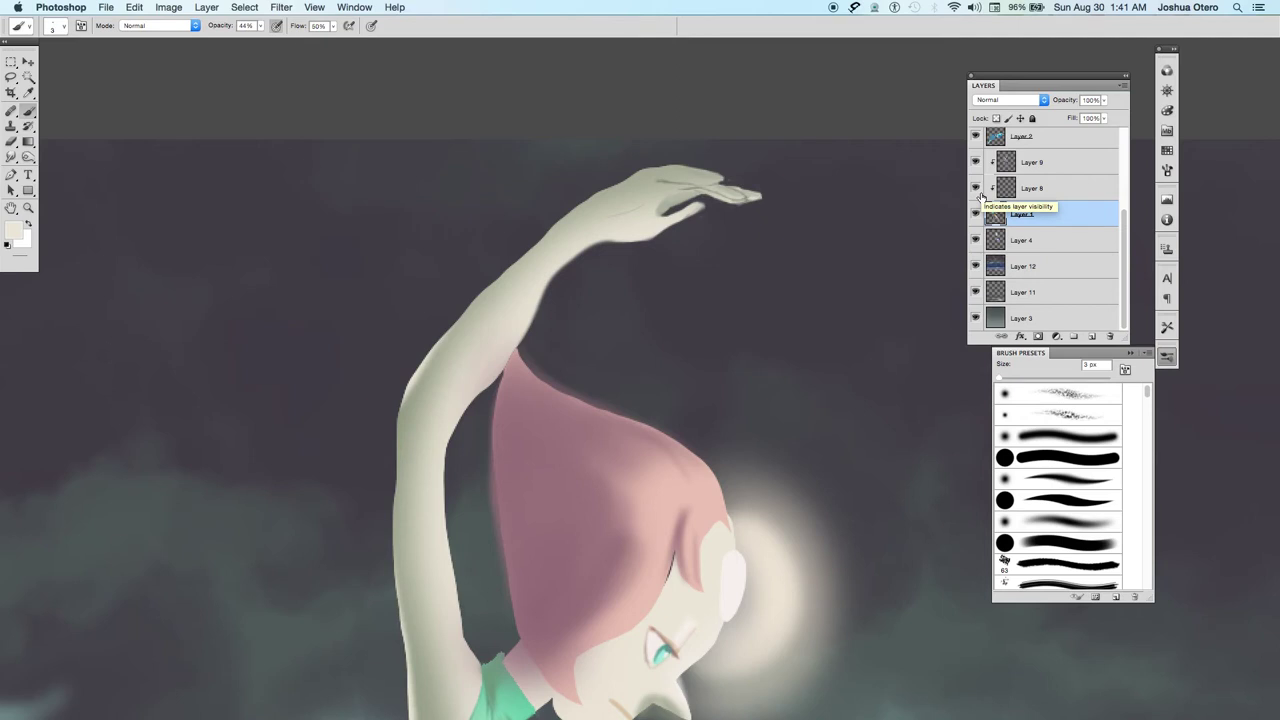
# Make Layer 9 active and set the Eraser to a soft-edged brush at 9 px for the raised hand.
pyautogui.click(1030, 162)
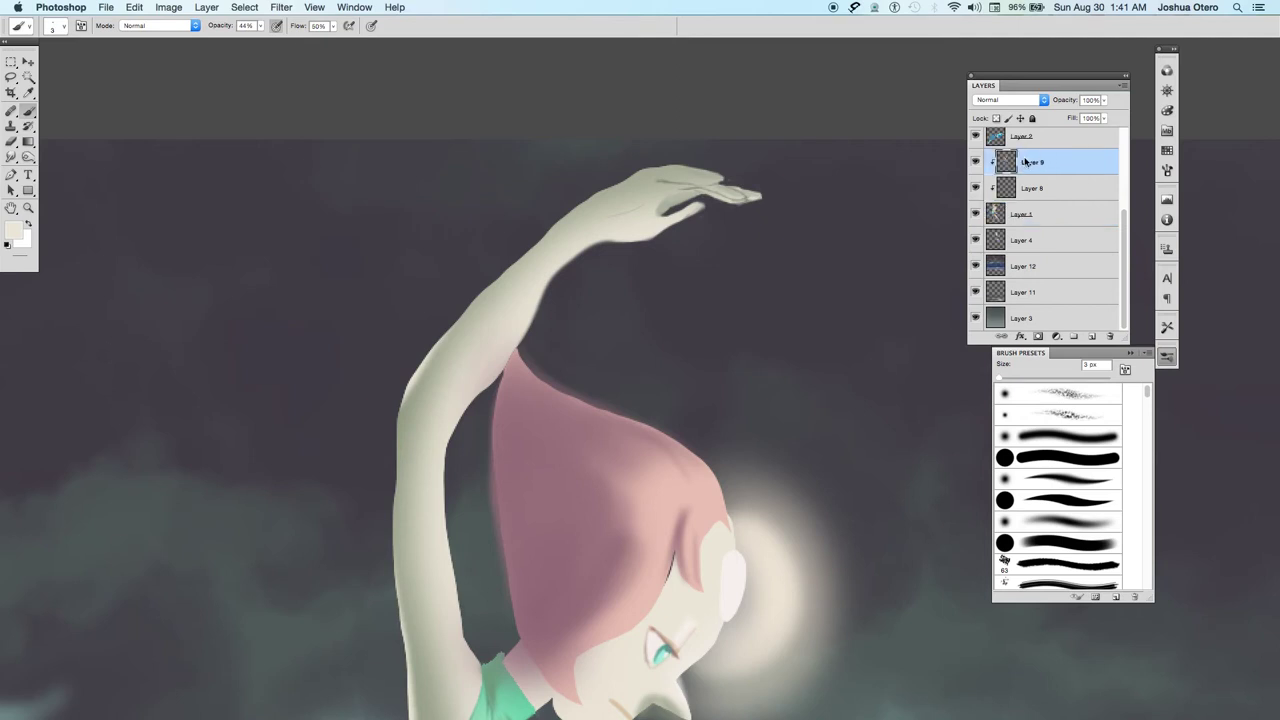
pyautogui.press('e')
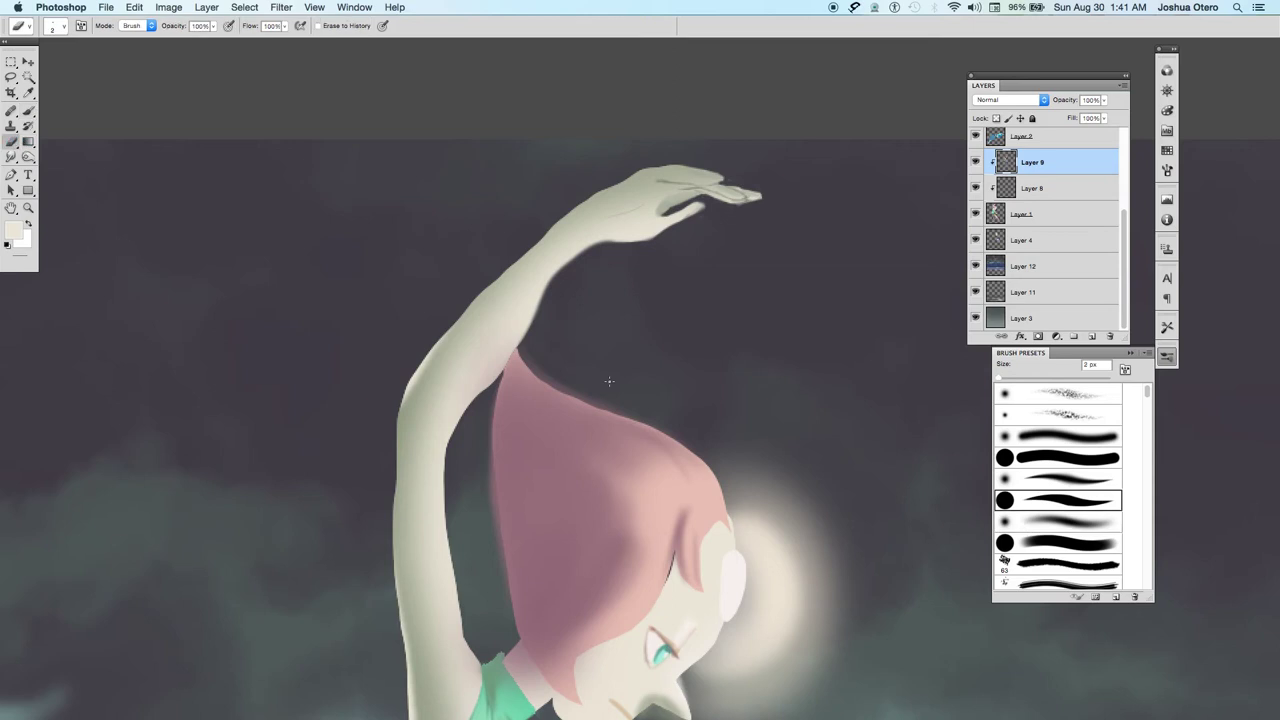
pyautogui.click(1033, 521)
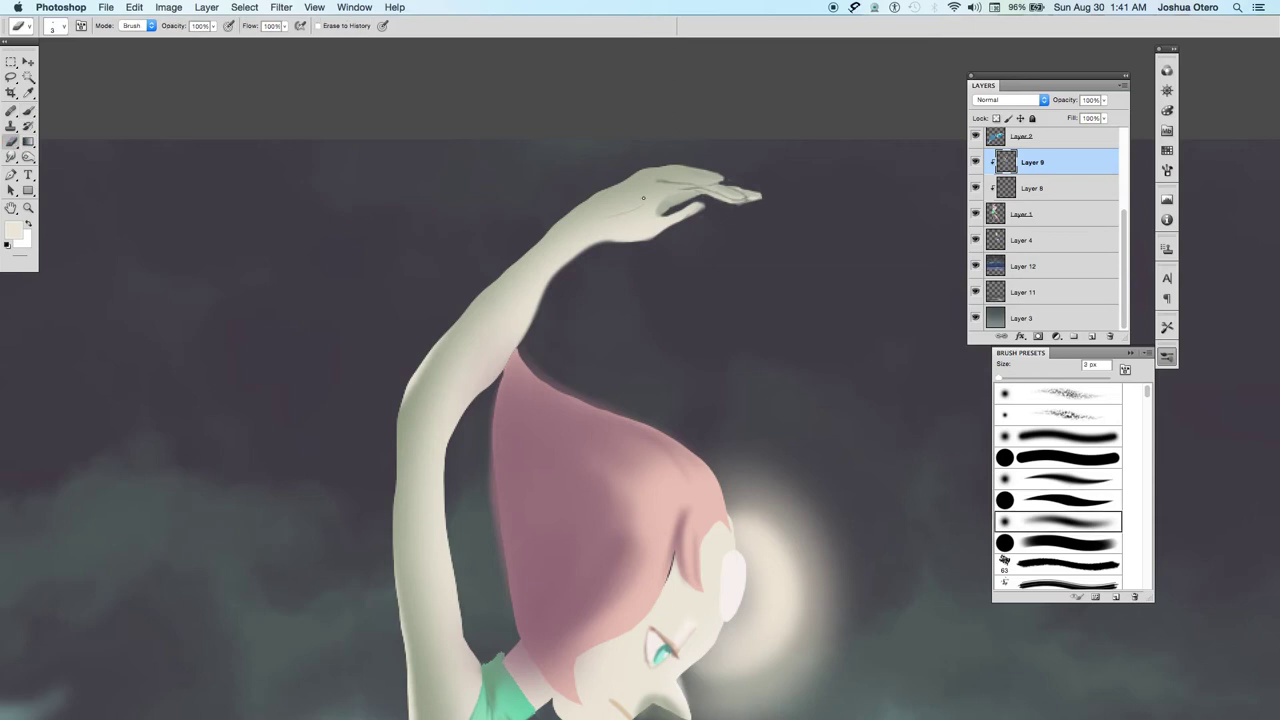
pyautogui.press(']')
pyautogui.press(']')
pyautogui.press(']')
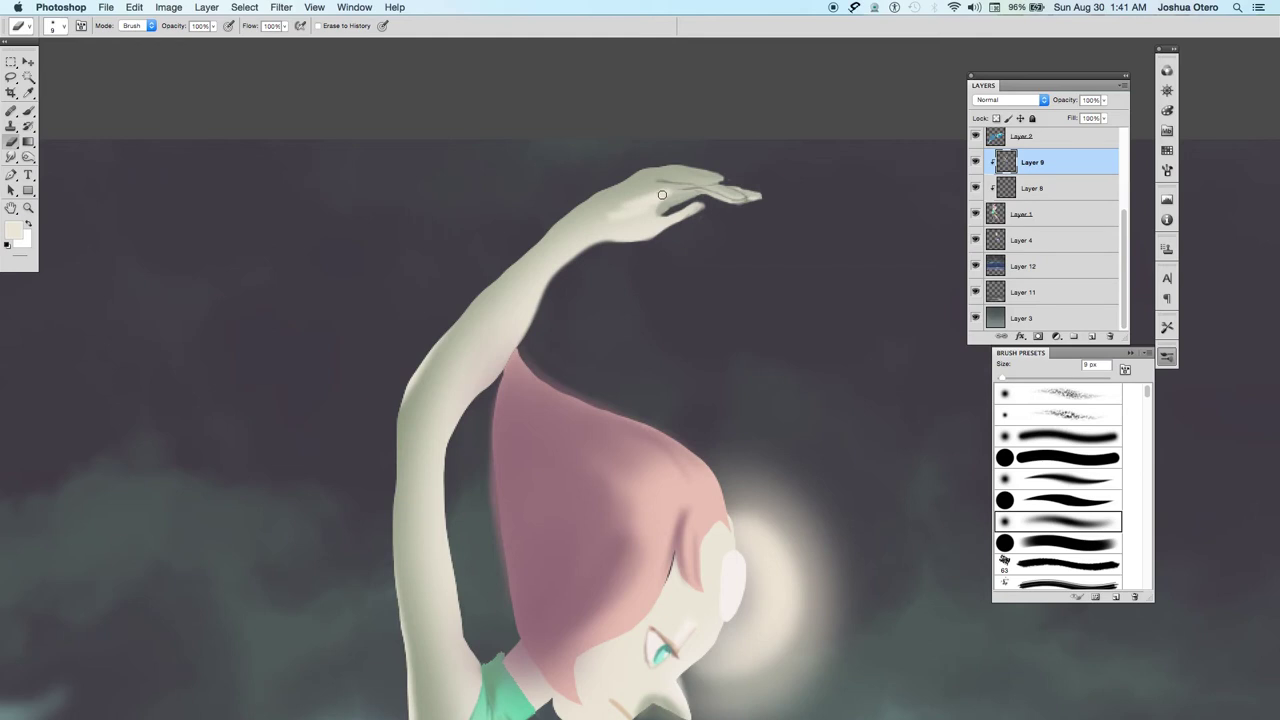
# Undo the erasing on the raised hand and try erasing along its fingers again with the 9 px eraser.
pyautogui.press('super+alt+z')
pyautogui.press('super+alt+z')
pyautogui.press('super+alt+z')
pyautogui.press('super+alt+z')
pyautogui.moveTo(703, 178)
pyautogui.mouseDown()
pyautogui.moveTo(676, 183)
pyautogui.moveTo(705, 172)
pyautogui.mouseUp()
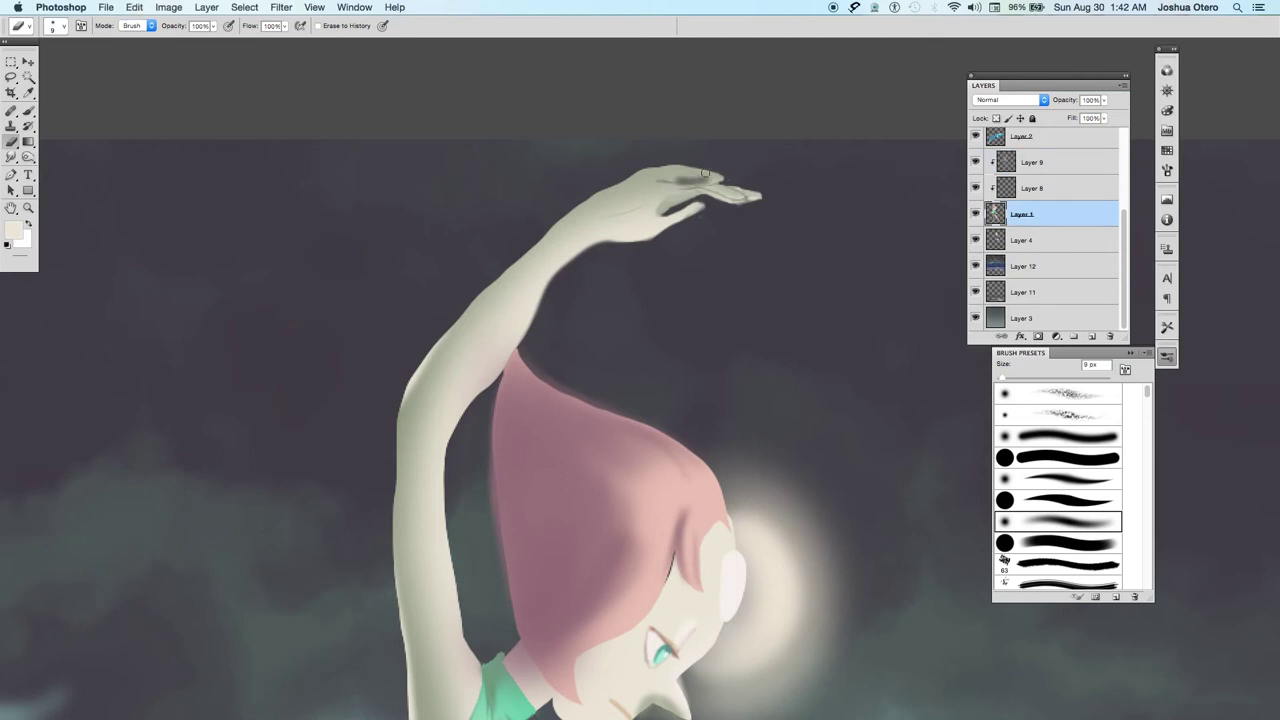
pyautogui.press('super+alt+z')
pyautogui.click(1038, 166)
pyautogui.moveTo(710, 181)
pyautogui.mouseDown()
pyautogui.moveTo(651, 182)
pyautogui.moveTo(717, 178)
pyautogui.moveTo(649, 197)
pyautogui.mouseUp()
pyautogui.press('super+alt+z')
pyautogui.press('super+alt+z')
pyautogui.press('super+alt+z')
# Switch to the Brush, sample the arm's shadow tone and darken the foreground colour to dark grey-green, about #464840.
pyautogui.click(28, 111)
pyautogui.keyDown('alt'); pyautogui.click(698, 183); pyautogui.keyUp('alt')
pyautogui.moveTo(698, 183); pyautogui.dragTo(661, 180)
pyautogui.keyDown('alt'); pyautogui.click(420, 397); pyautogui.keyUp('alt')
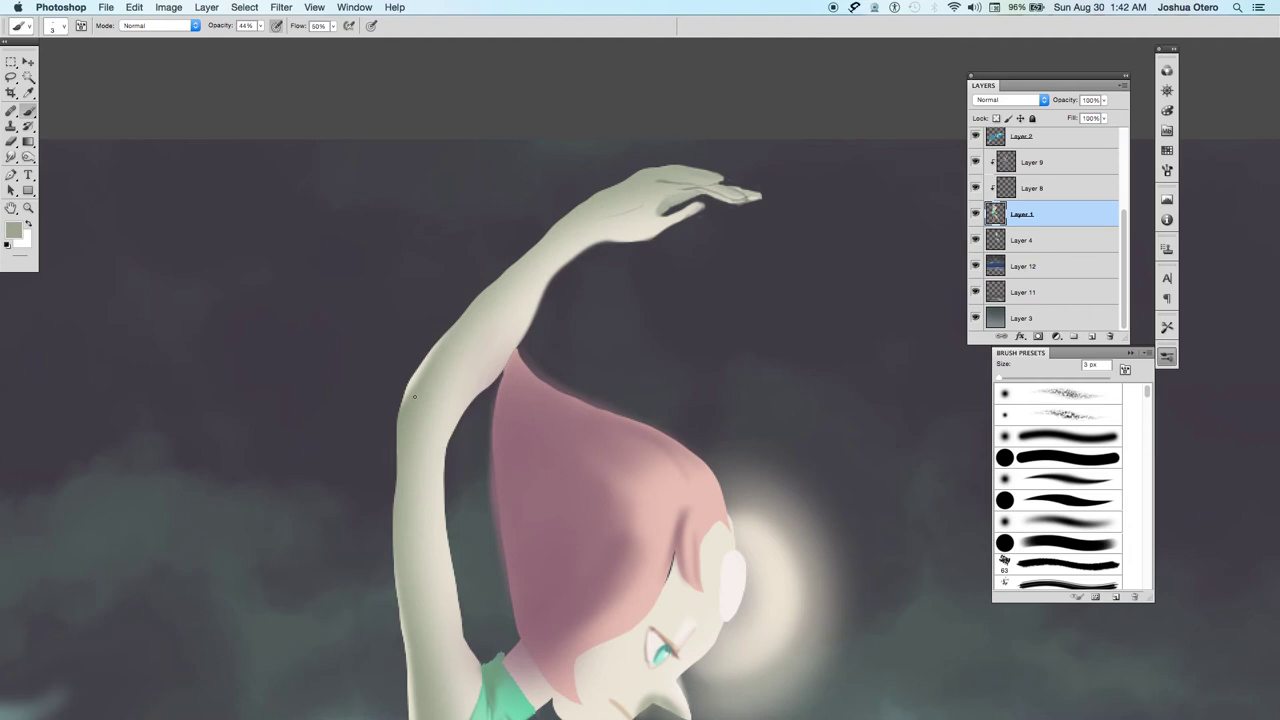
pyautogui.click(14, 231)
pyautogui.moveTo(850, 524); pyautogui.dragTo(847, 540)
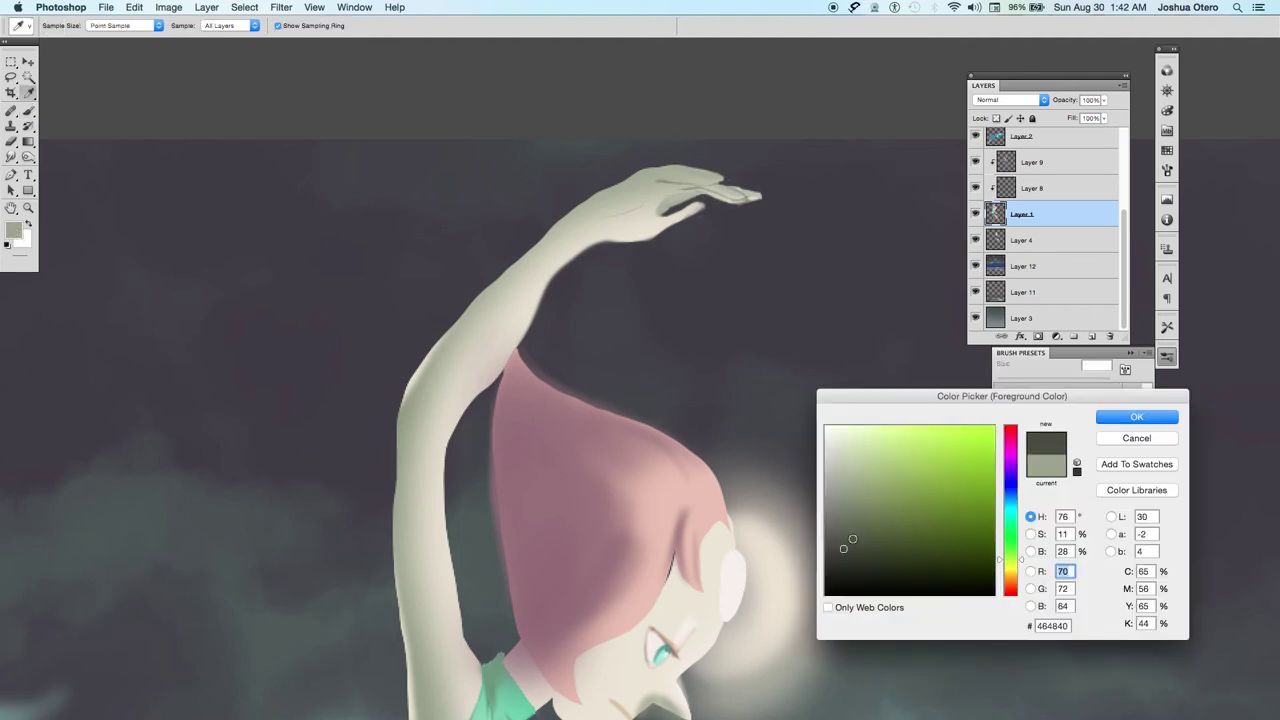
pyautogui.click(1116, 420)
# Hide Layer 9 and draw the raised hand's finger lines on Layer 1 at 3 px, showing the Layer 0 sketch only as a guide.
pyautogui.click(975, 213)
pyautogui.click(975, 213)
pyautogui.click(975, 161)
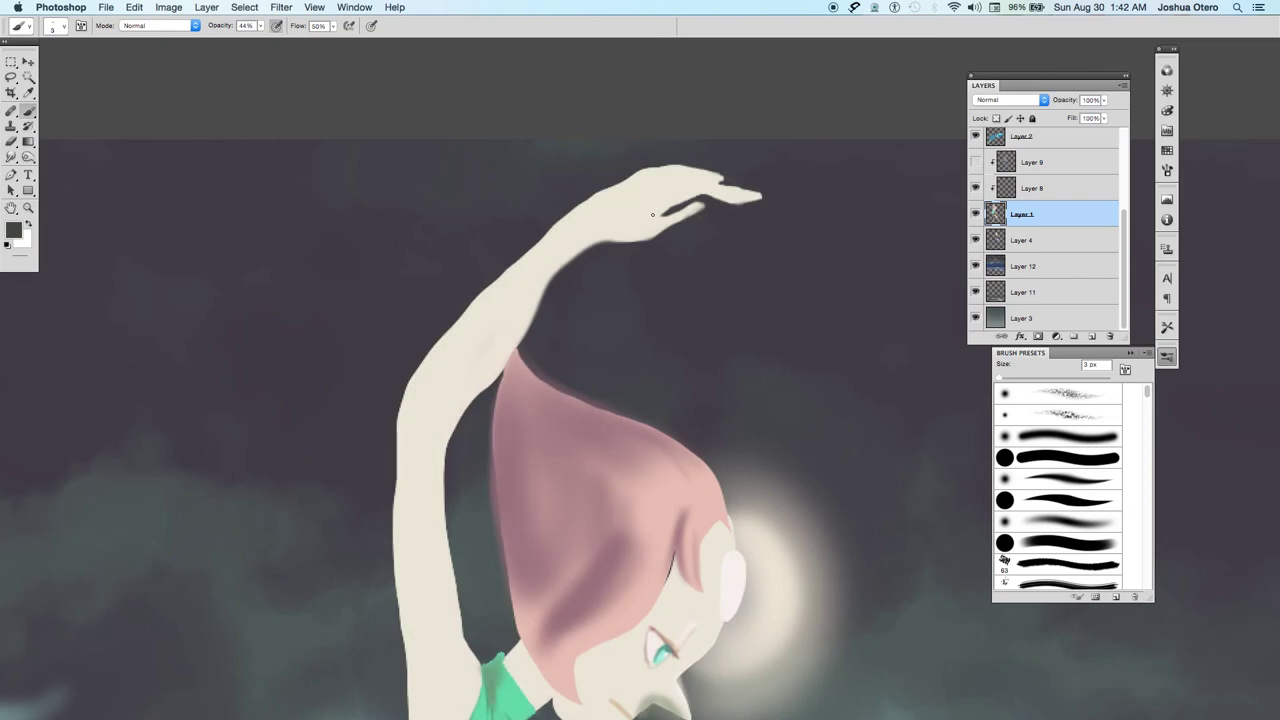
pyautogui.scroll(3, 1126, 222)
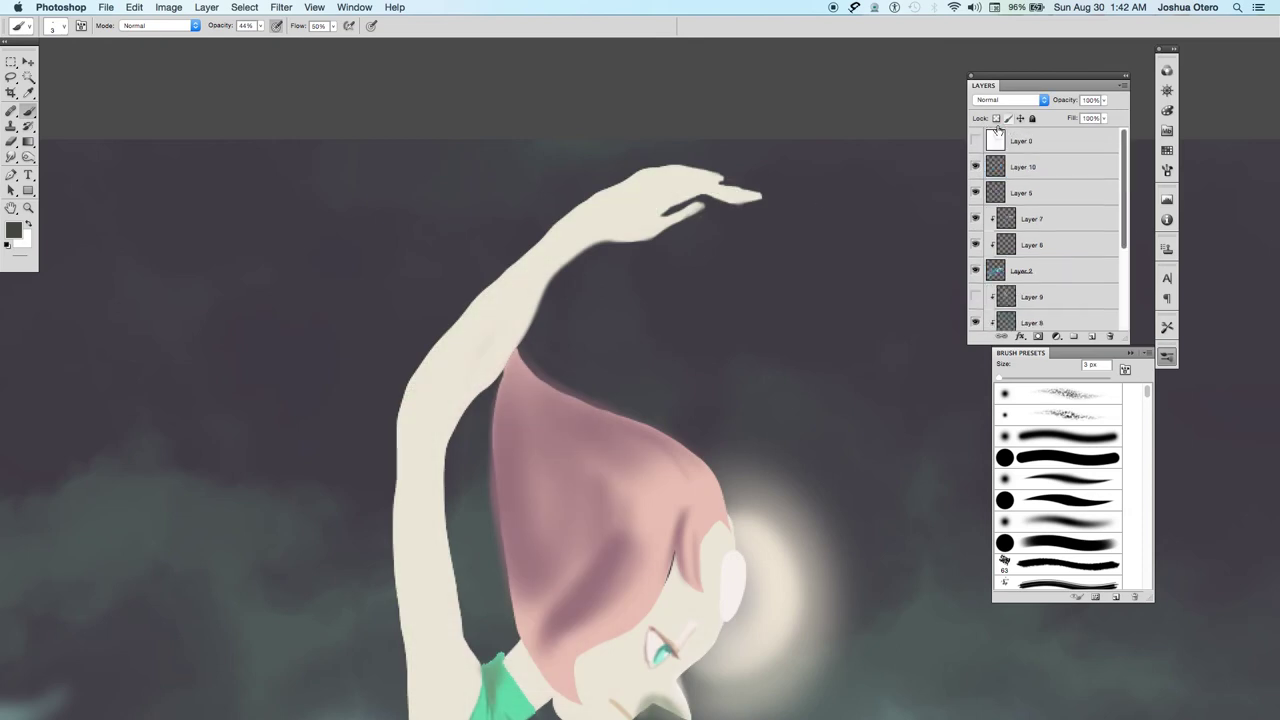
pyautogui.click(975, 140)
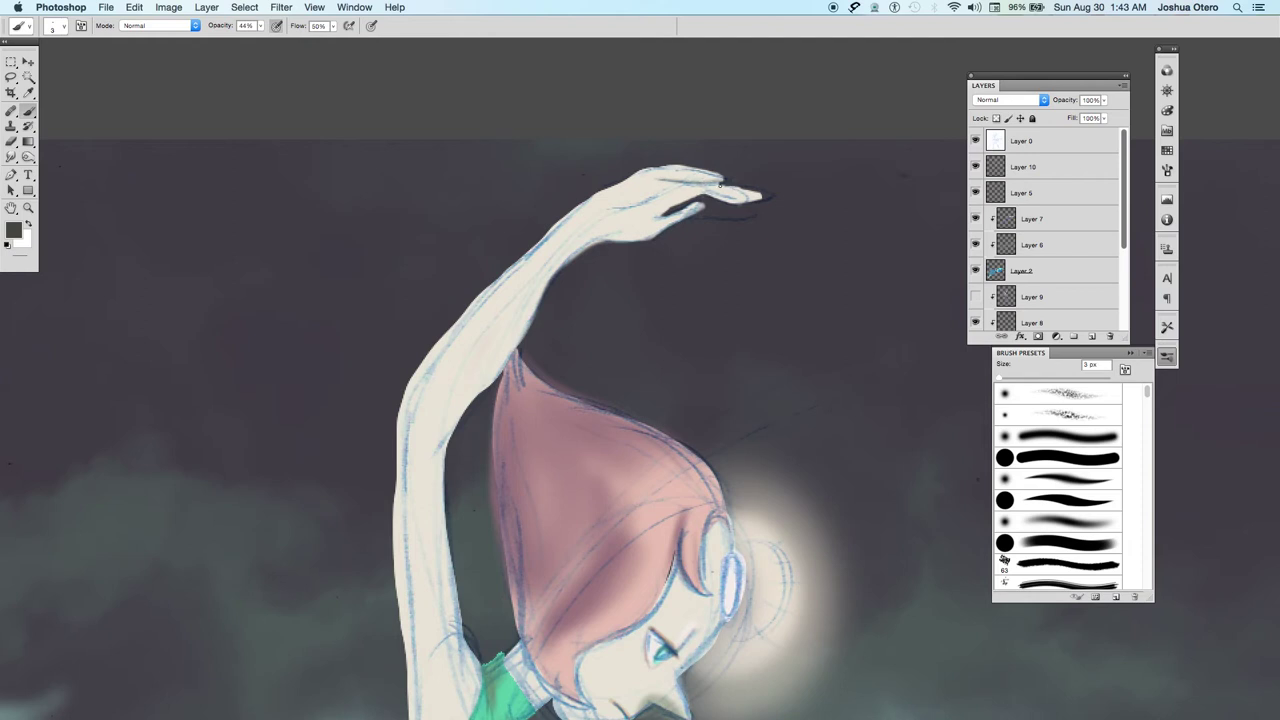
pyautogui.moveTo(730, 195); pyautogui.dragTo(686, 190)
pyautogui.click(975, 141)
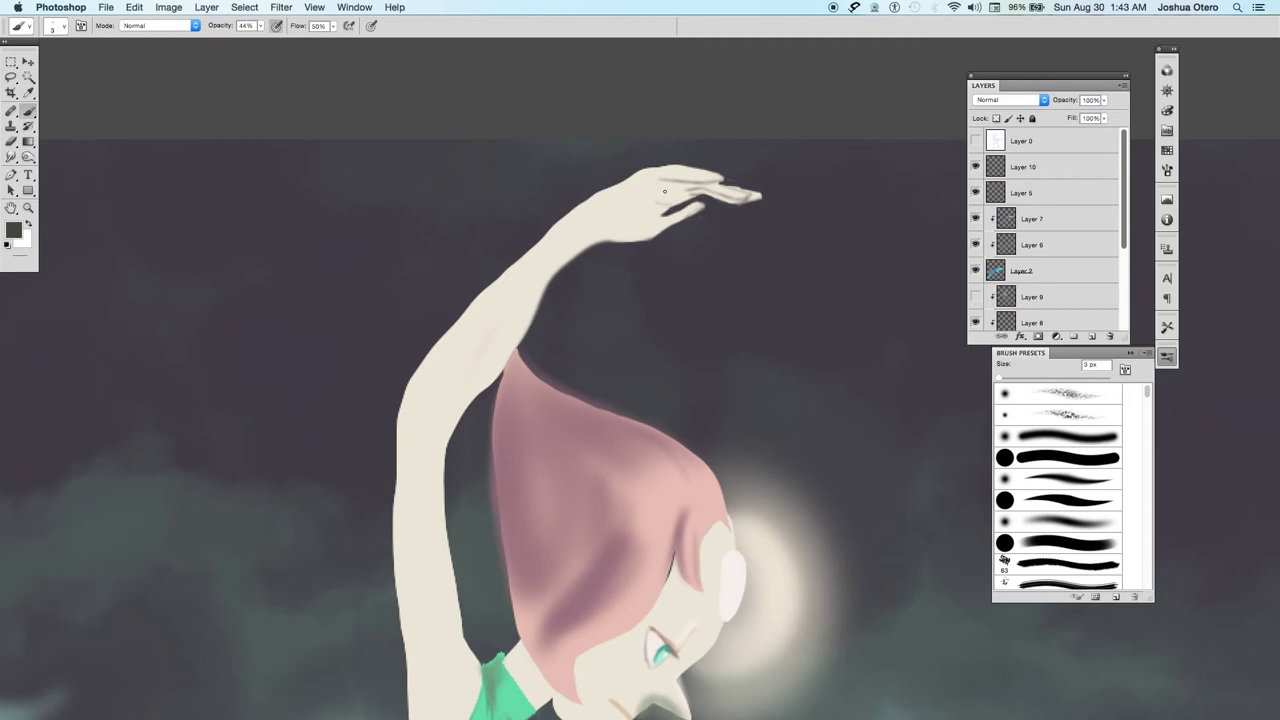
# Add the remaining hand and wrist lines using the Layer 0 sketch, hide the sketch and show Layer 9 again.
pyautogui.click(976, 141)
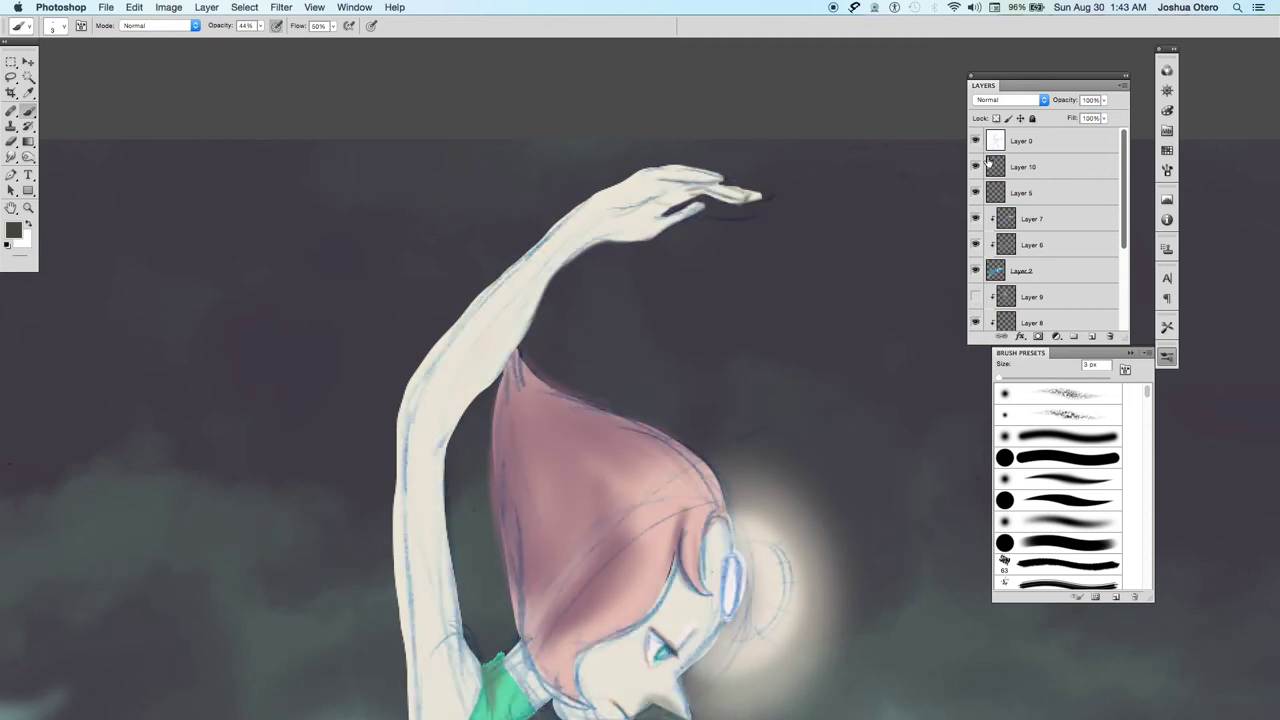
pyautogui.scroll(-1, 990, 160)
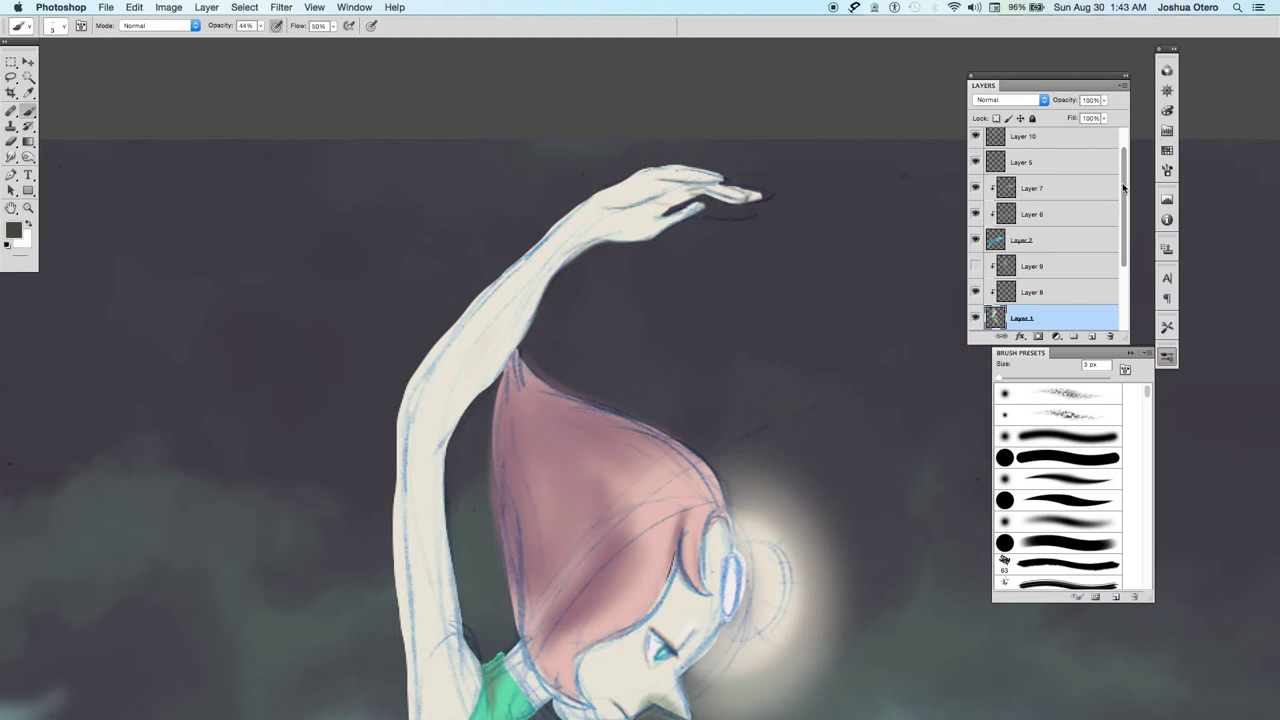
pyautogui.scroll(1, 978, 140)
pyautogui.click(976, 141)
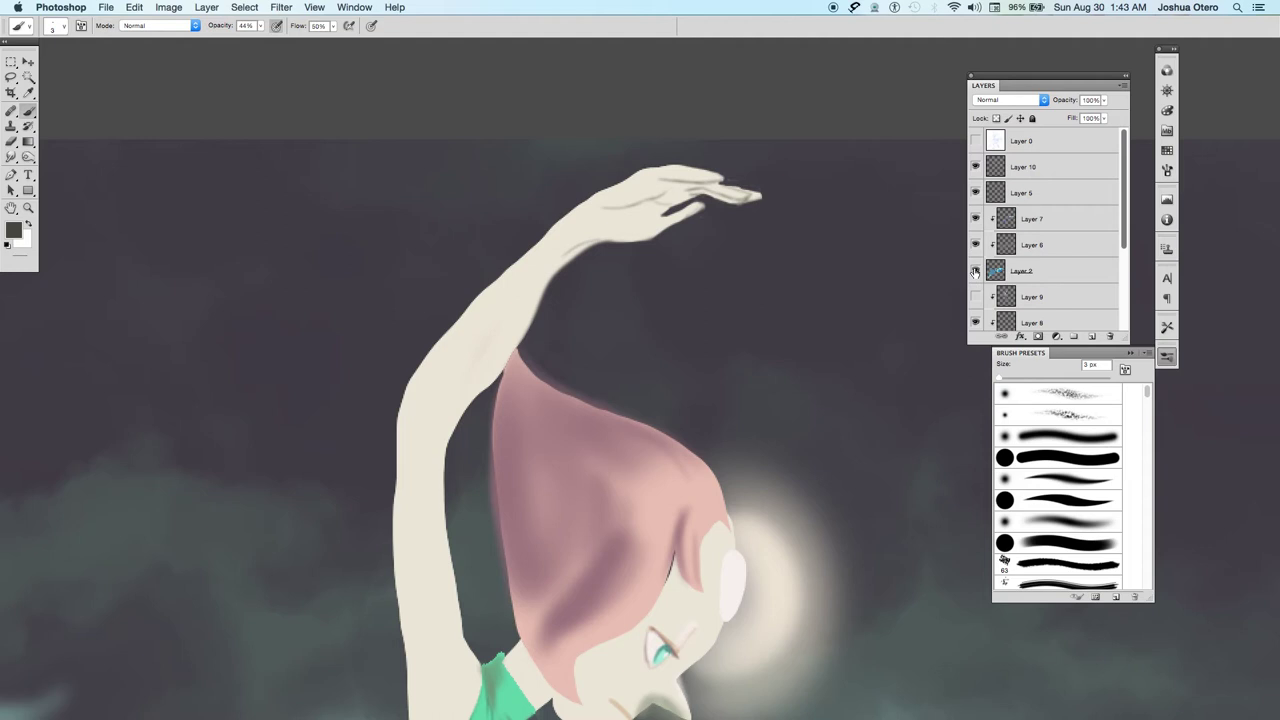
pyautogui.click(975, 298)
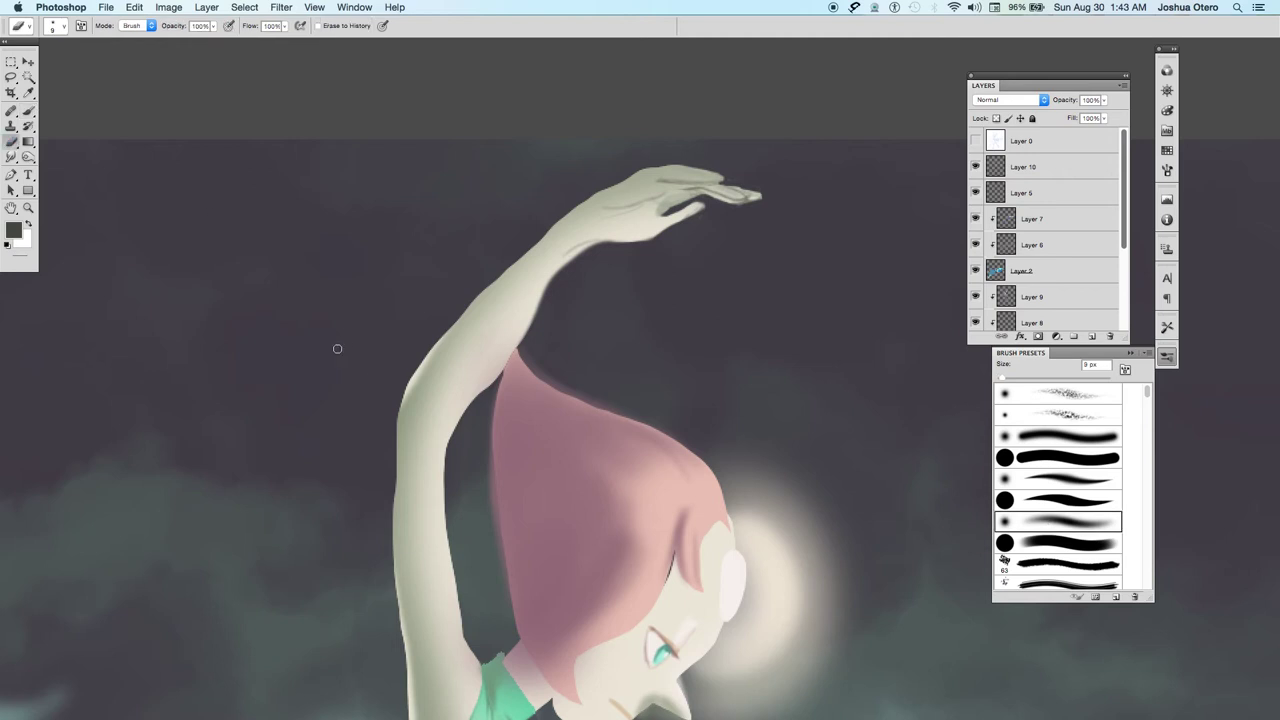
# Erase highlights into the Layer 9 shading along the raised hand's fingers, back and wrist with the soft 9 px eraser.
pyautogui.moveTo(712, 178); pyautogui.dragTo(672, 181)
pyautogui.click(1054, 268)
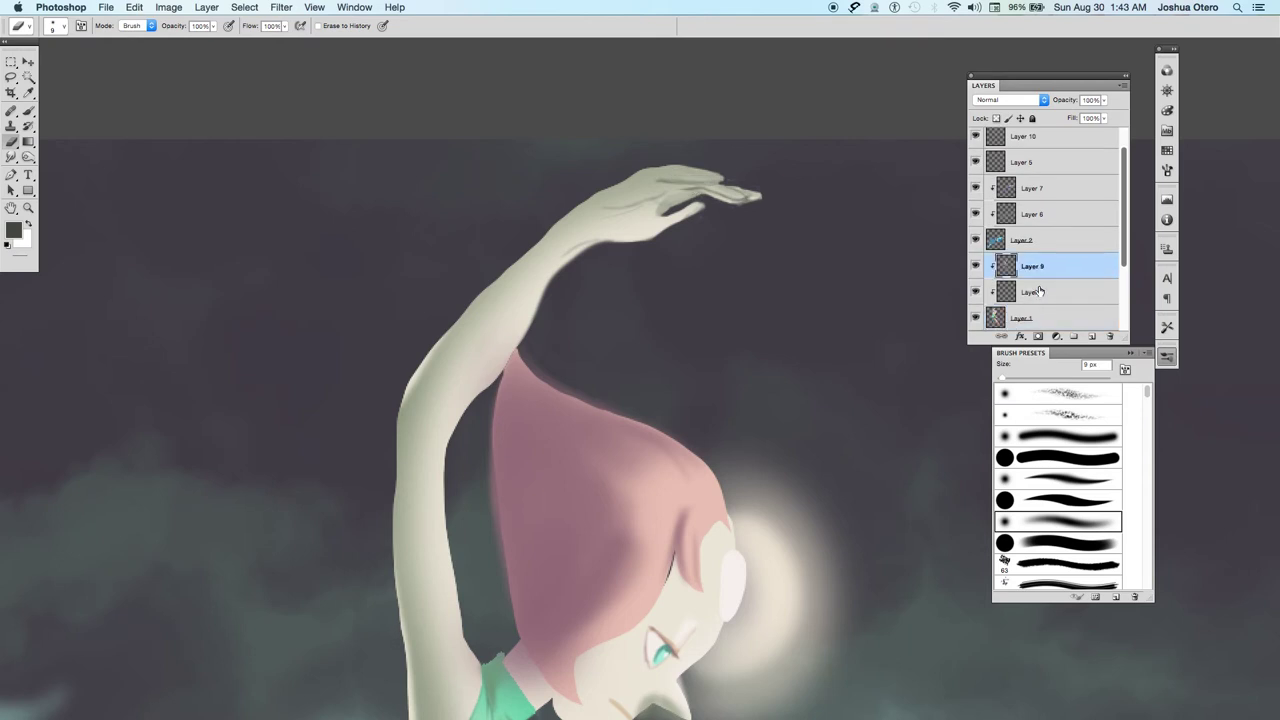
pyautogui.moveTo(700, 180)
pyautogui.mouseDown()
pyautogui.moveTo(640, 184)
pyautogui.moveTo(664, 199)
pyautogui.moveTo(623, 199)
pyautogui.moveTo(646, 187)
pyautogui.moveTo(600, 200)
pyautogui.moveTo(649, 194)
pyautogui.moveTo(642, 220)
pyautogui.moveTo(613, 231)
pyautogui.moveTo(642, 226)
pyautogui.moveTo(605, 231)
pyautogui.moveTo(591, 238)
pyautogui.mouseUp()
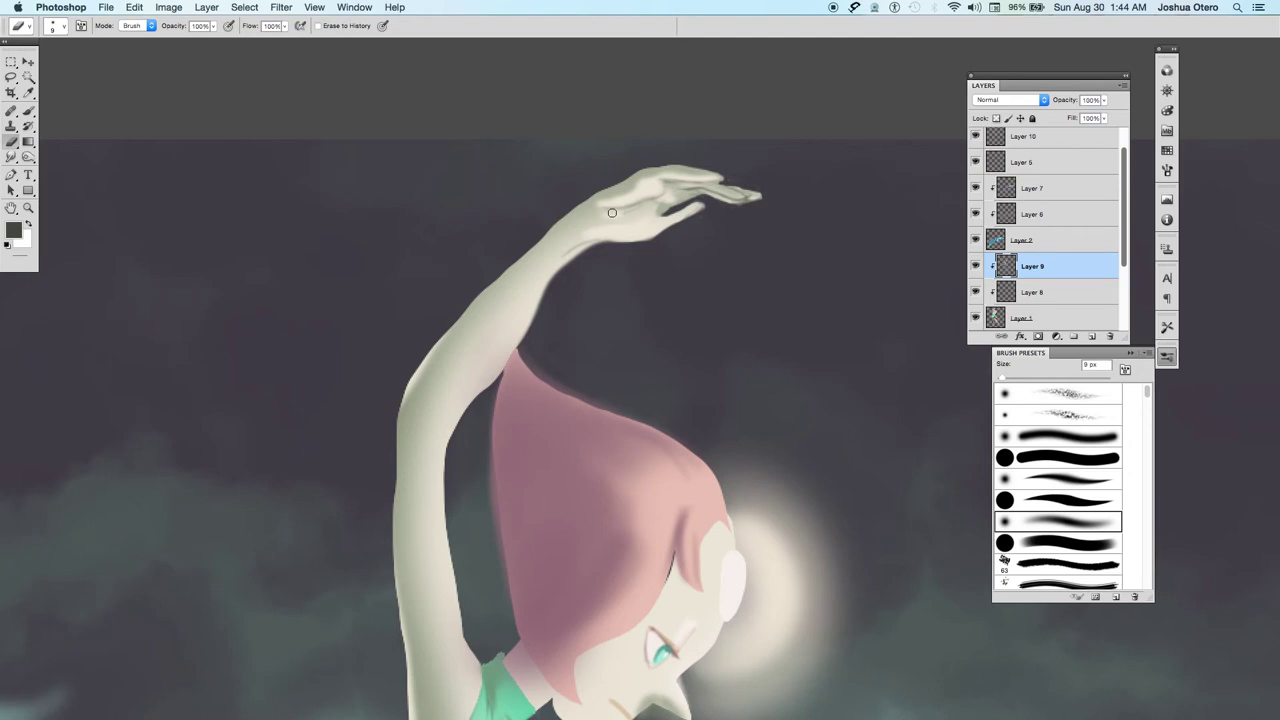
pyautogui.moveTo(606, 210); pyautogui.dragTo(586, 214)
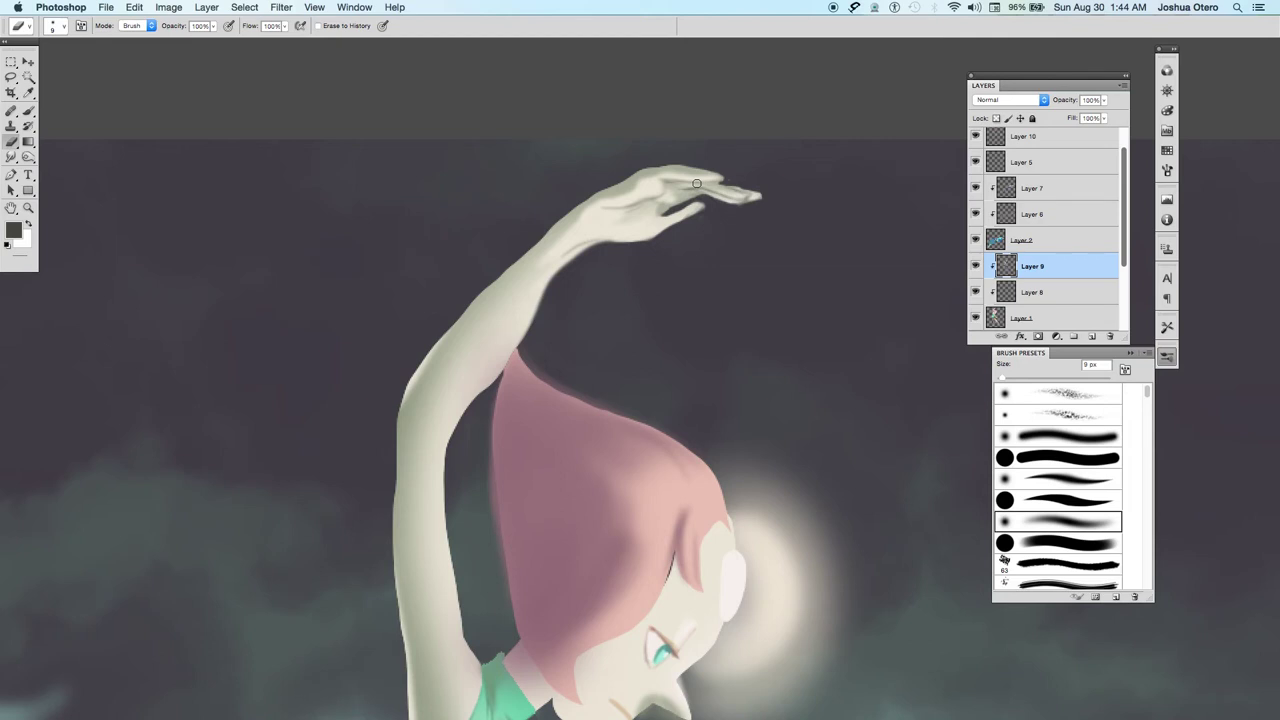
# Sample the raised arm's shadow colour and deepen the forearm shading on Layer 9 with a 70 px brush.
pyautogui.press('b')
pyautogui.keyDown('alt'); pyautogui.click(409, 430); pyautogui.keyUp('alt')
pyautogui.press(']')
pyautogui.press(']')
pyautogui.press(']')
pyautogui.press(']')
pyautogui.press(']')
pyautogui.press(']')
pyautogui.press(']')
pyautogui.press(']')
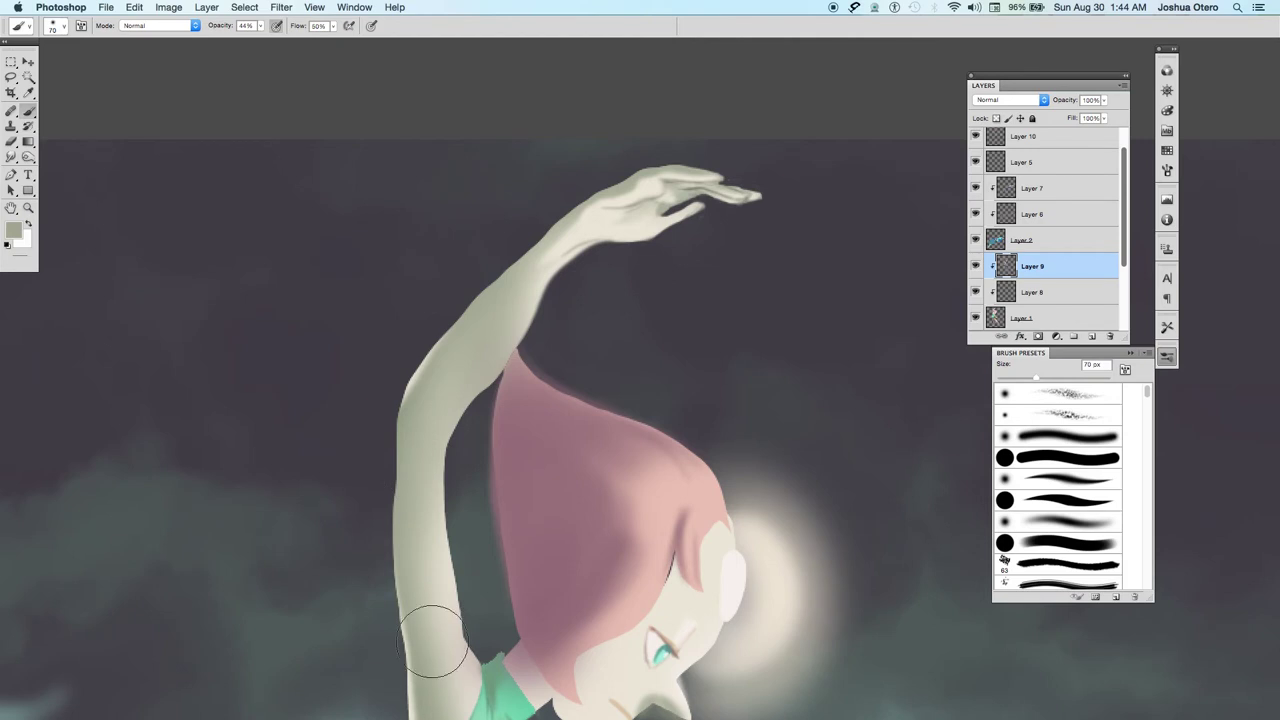
pyautogui.moveTo(505, 420); pyautogui.dragTo(500, 427)
# Make Layer 1 active and hide Layers 8, 9 and 10 to isolate the figure's flat base colours.
pyautogui.click(1042, 318)
pyautogui.click(976, 268)
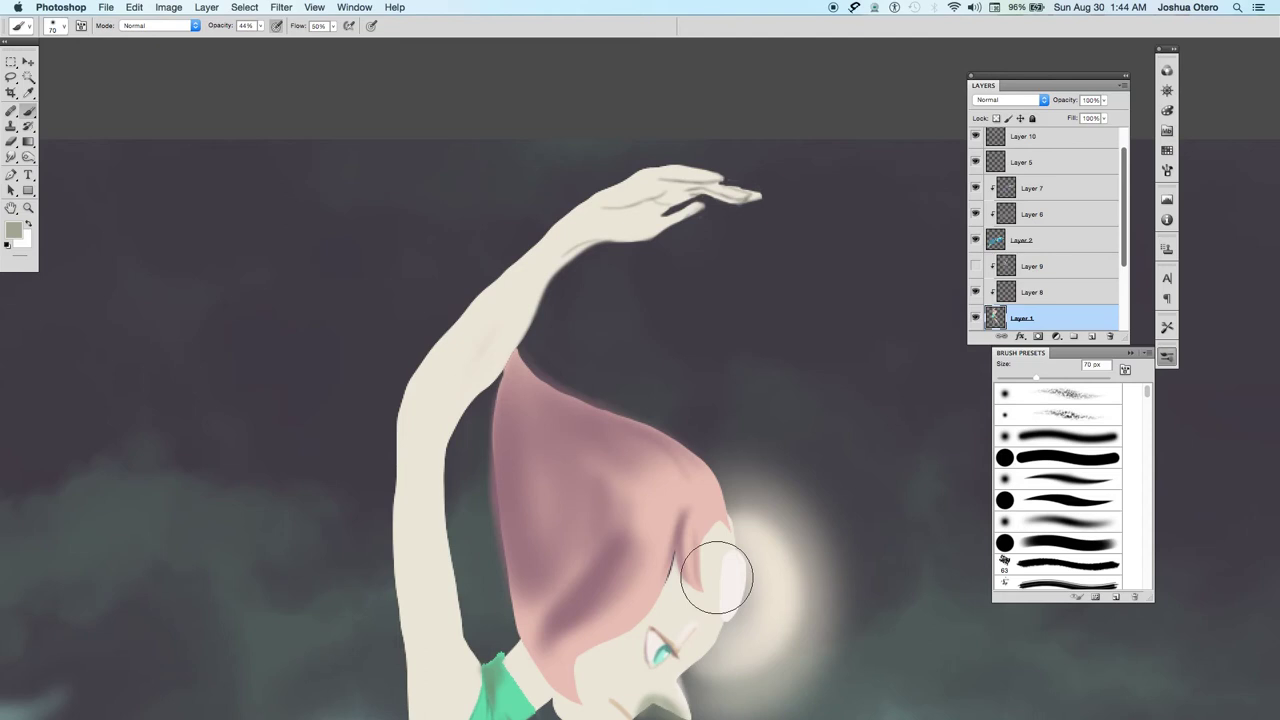
pyautogui.click(976, 292)
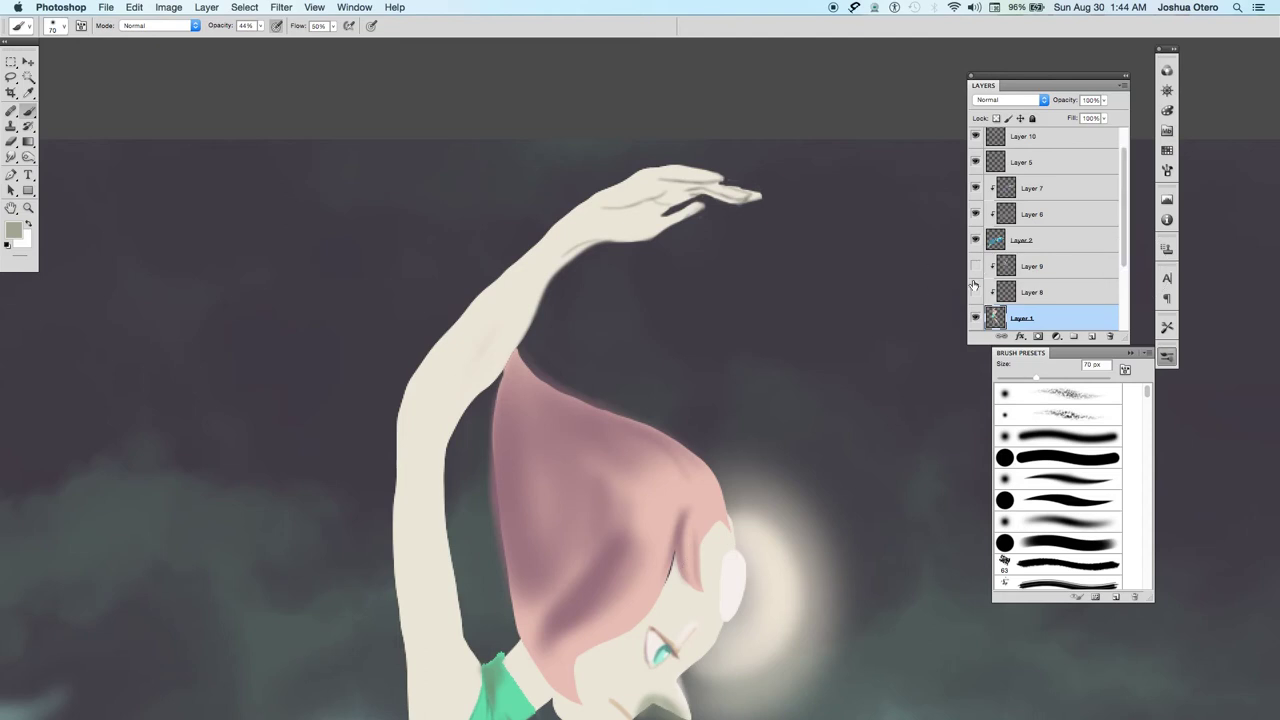
pyautogui.scroll(-4, 1091, 249)
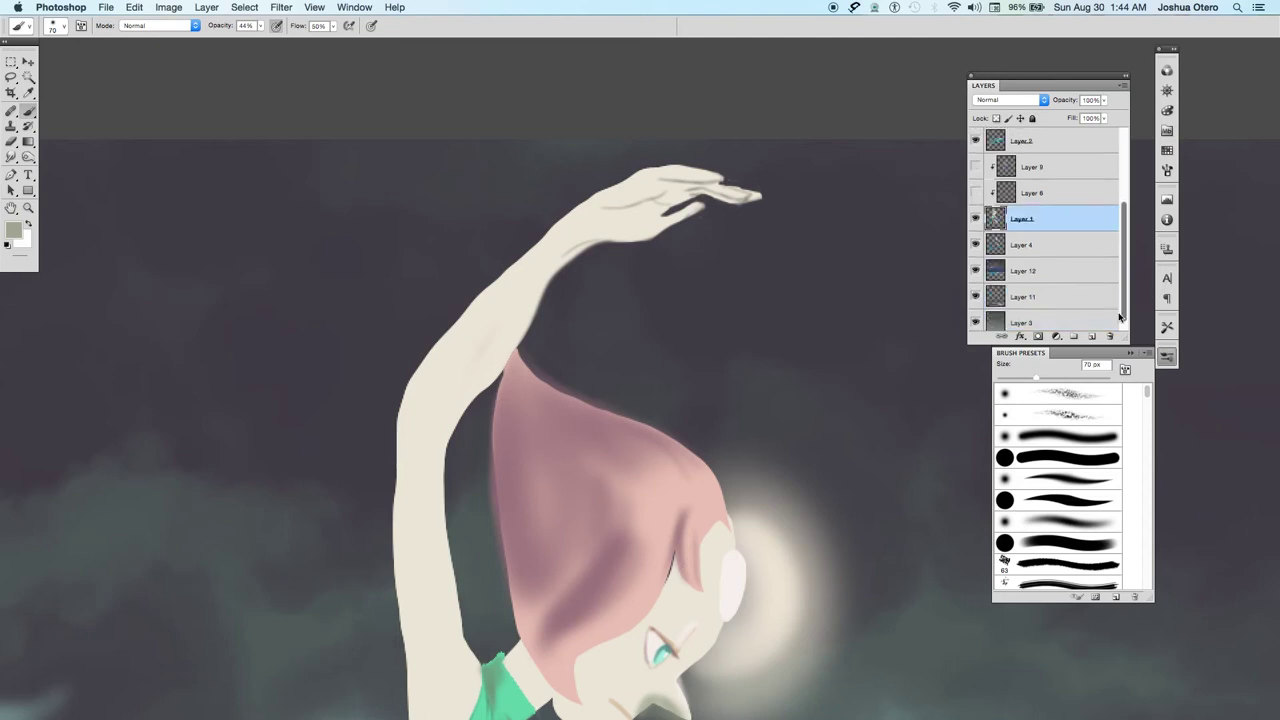
pyautogui.click(975, 245)
pyautogui.click(975, 245)
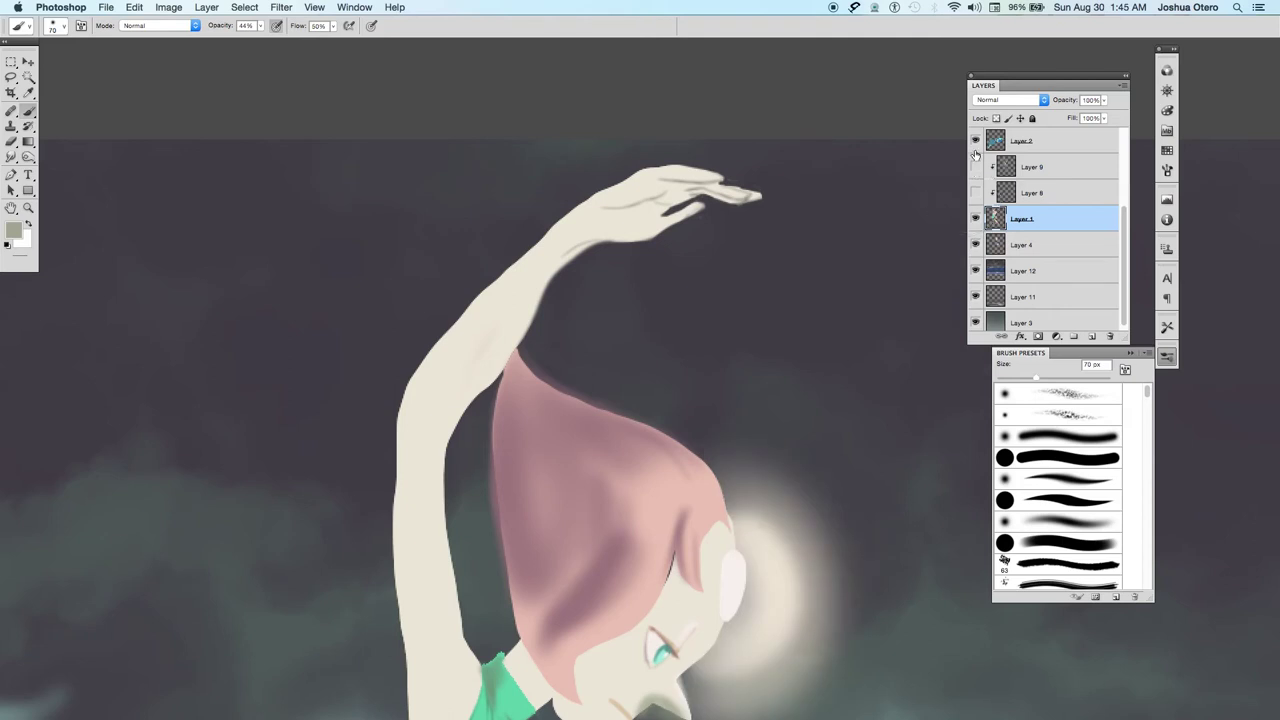
pyautogui.click(975, 245)
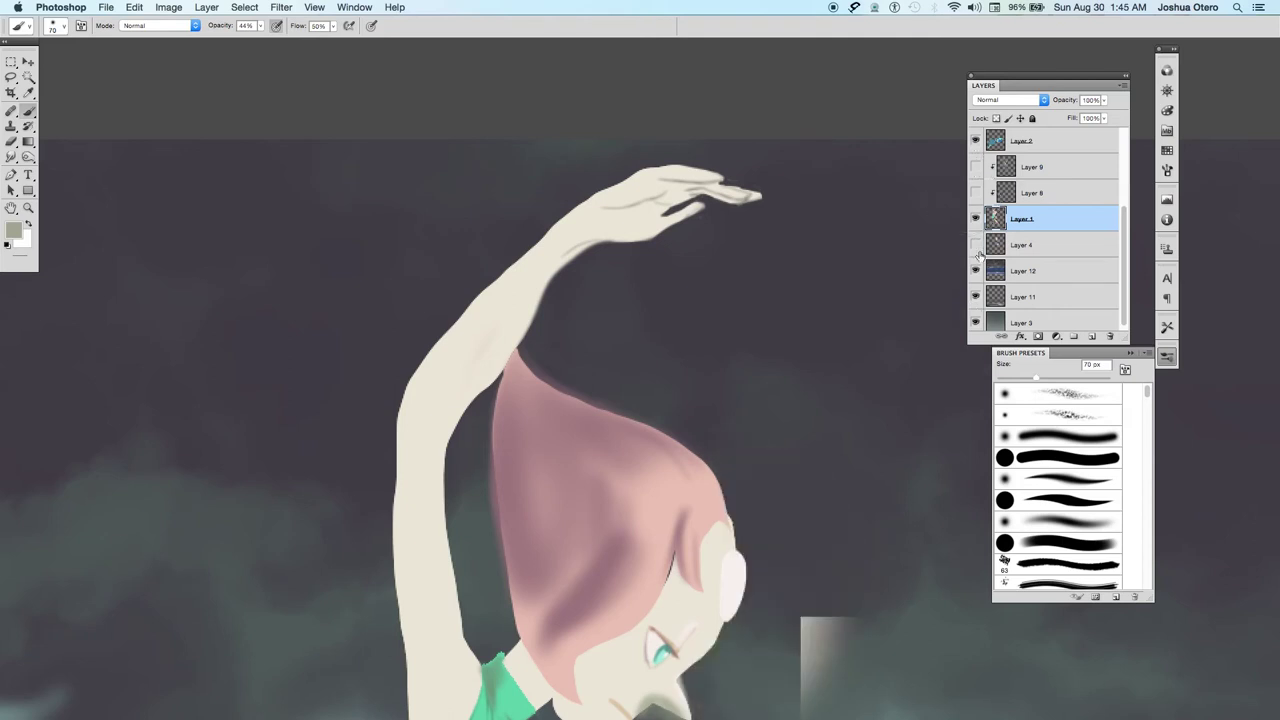
pyautogui.click(975, 245)
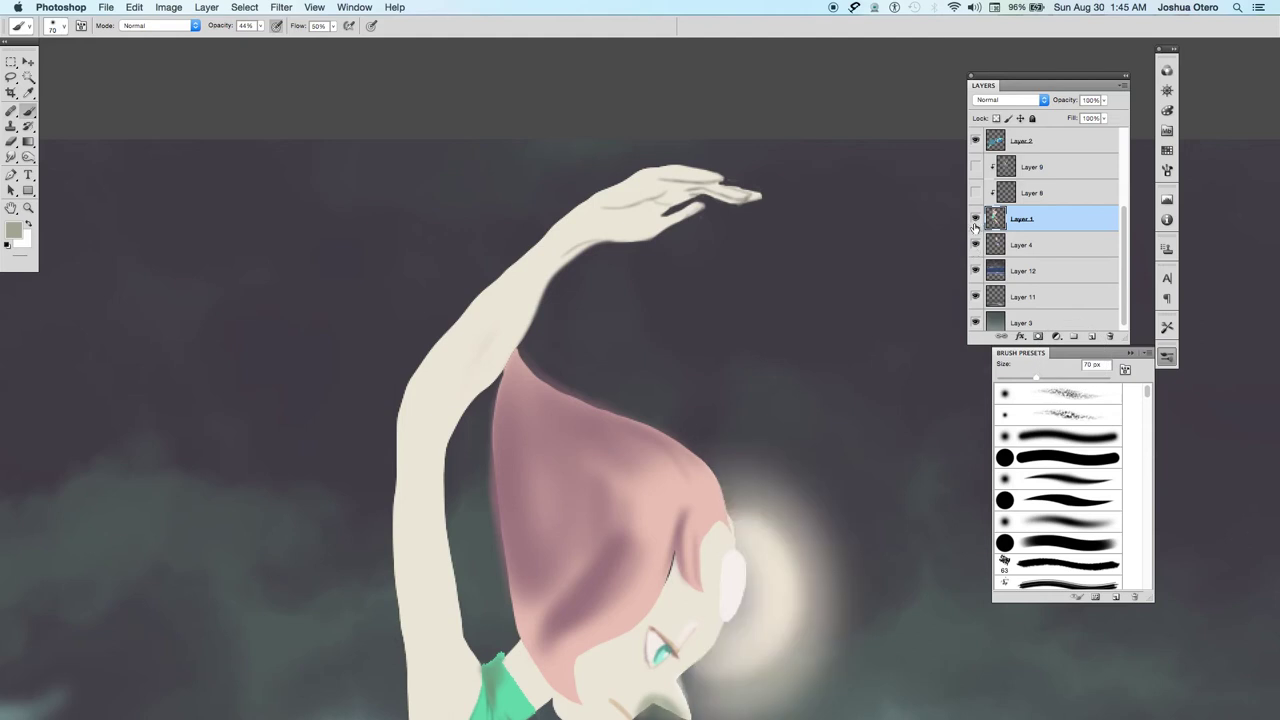
pyautogui.click(975, 219)
pyautogui.click(975, 219)
pyautogui.scroll(1, 1018, 163)
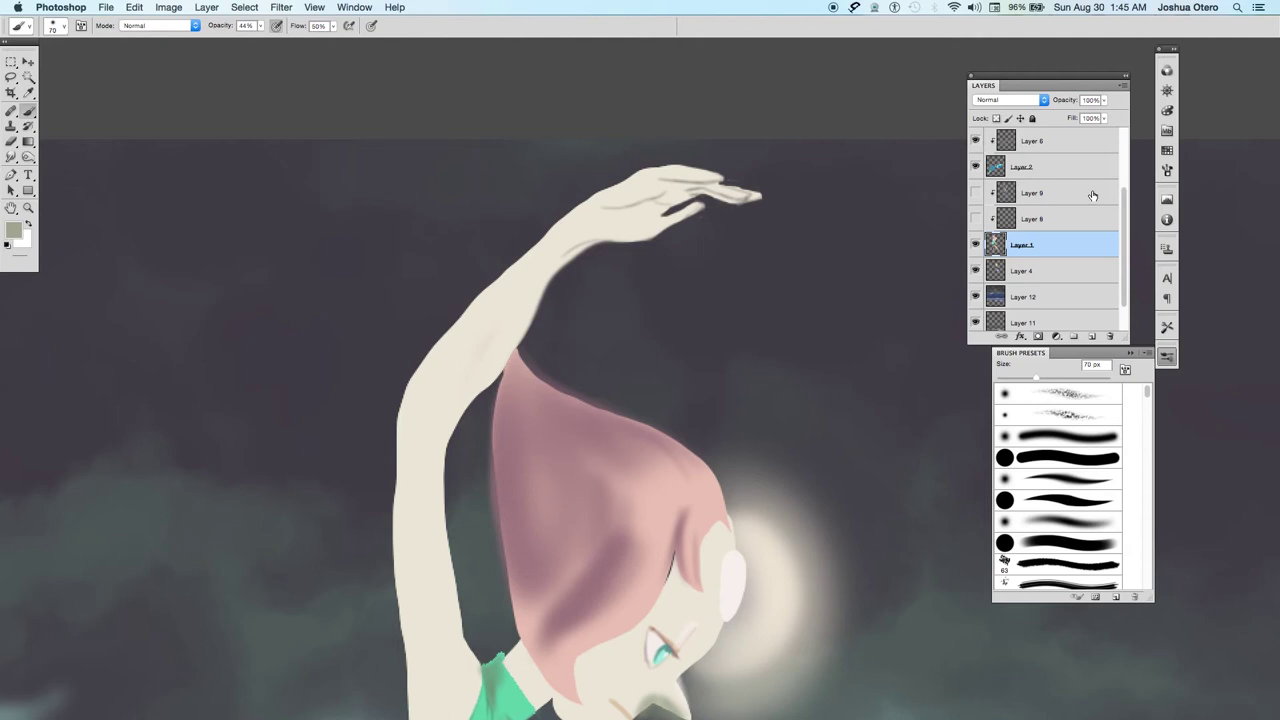
pyautogui.moveTo(1124, 206); pyautogui.dragTo(1124, 180)
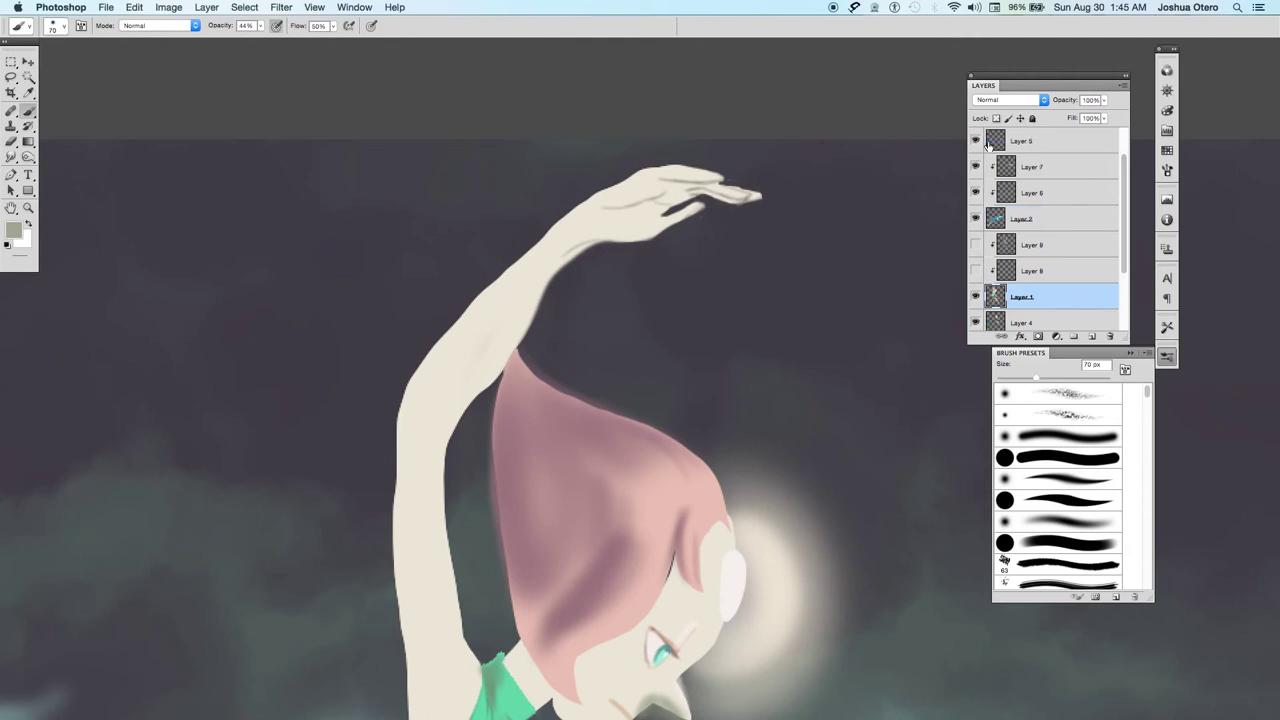
pyautogui.scroll(2, 1116, 168)
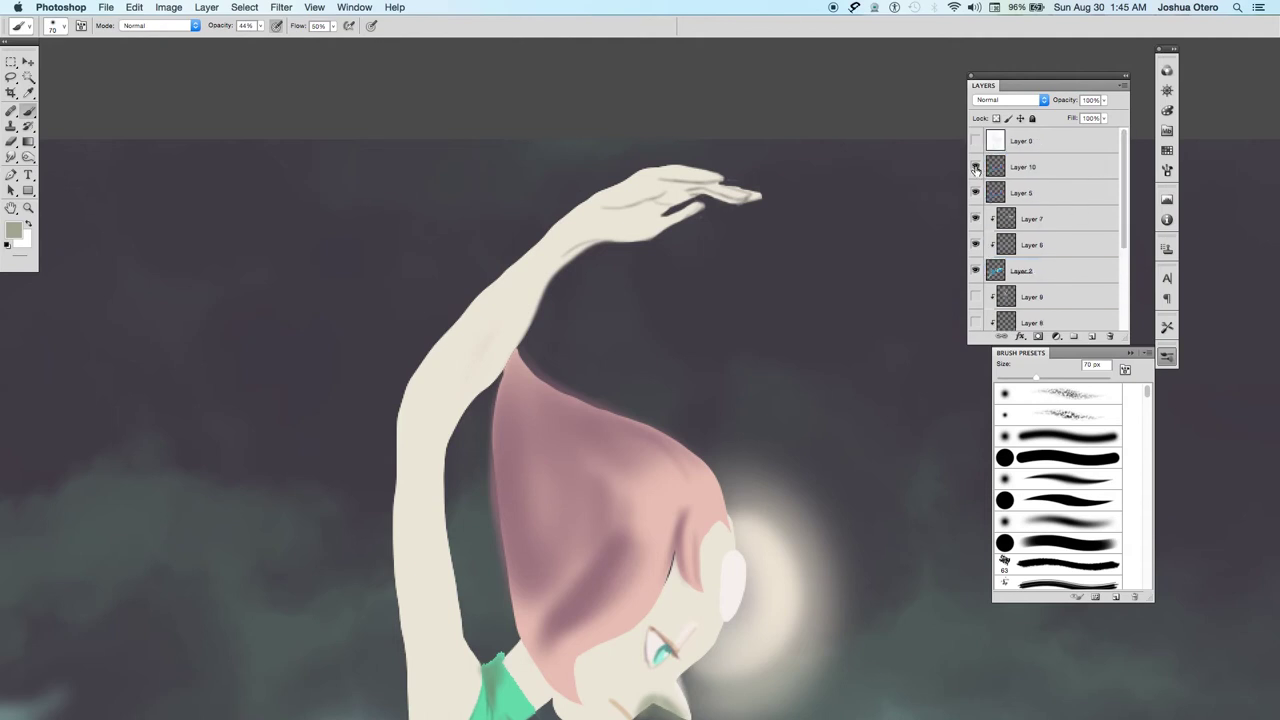
pyautogui.click(976, 167)
# Sample the flat pink hair colour and set a hard round brush to 4 px with 100% opacity and 100% flow.
pyautogui.keyDown('alt'); pyautogui.click(575, 475); pyautogui.keyUp('alt')
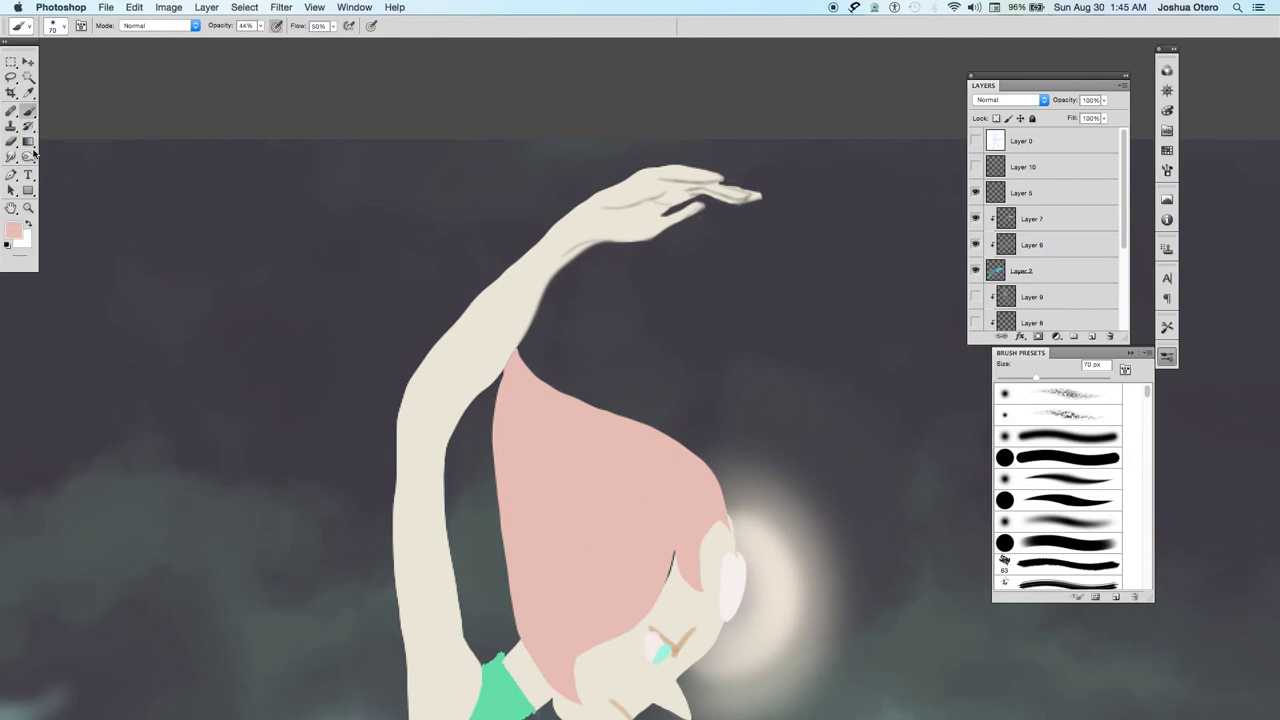
pyautogui.click(1055, 502)
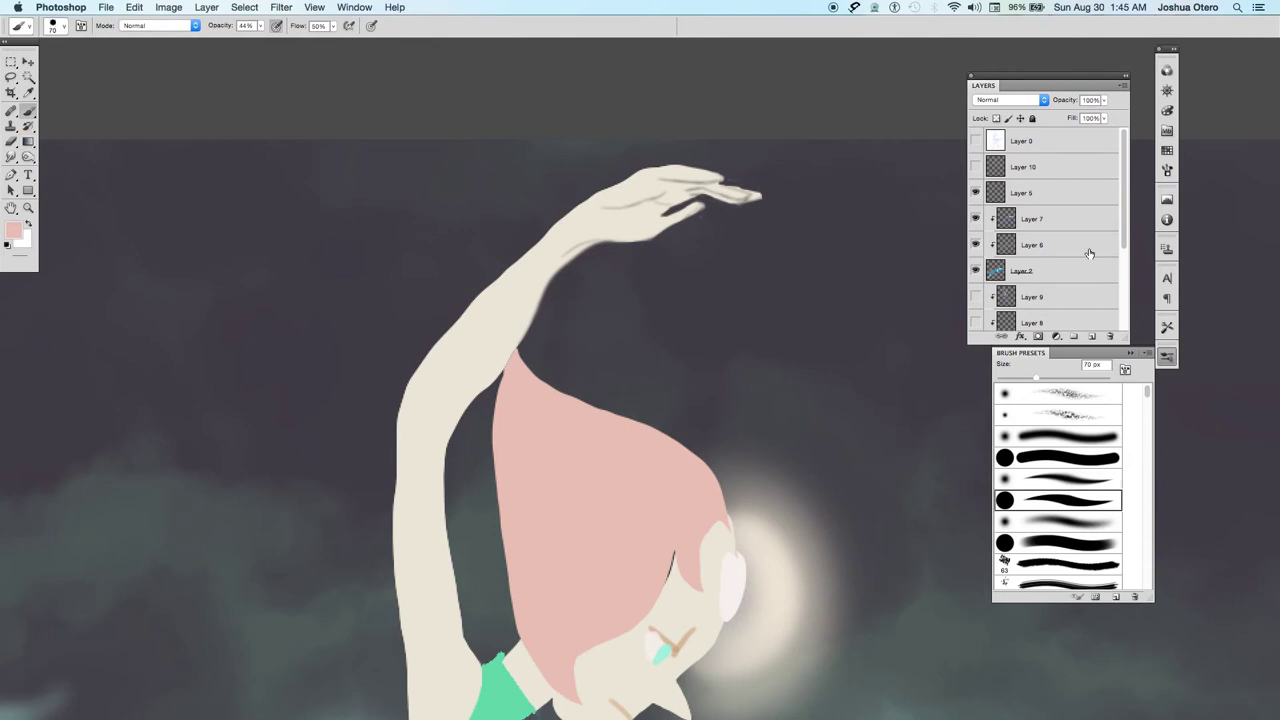
pyautogui.scroll(-5, 1090, 254)
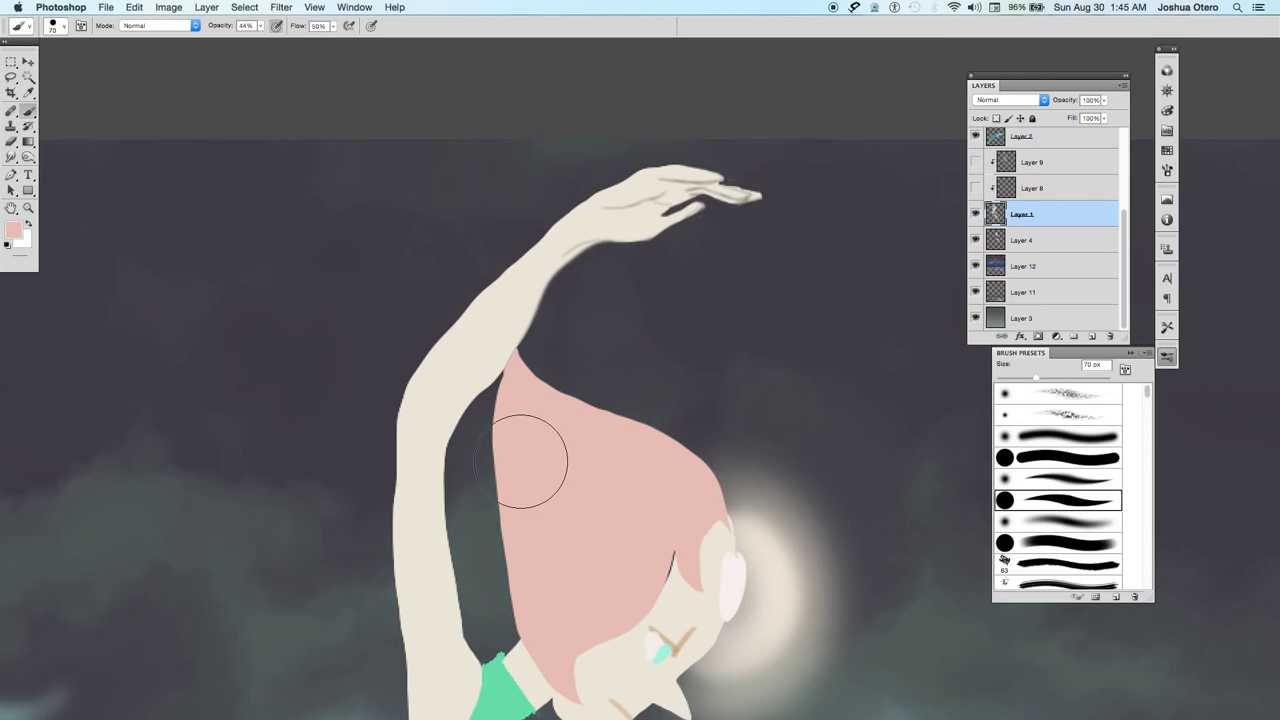
pyautogui.press('[')
pyautogui.press('[')
pyautogui.press('[')
pyautogui.press('[')
pyautogui.press('[')
pyautogui.press('[')
pyautogui.press('[')
pyautogui.press('[')
pyautogui.press('[')
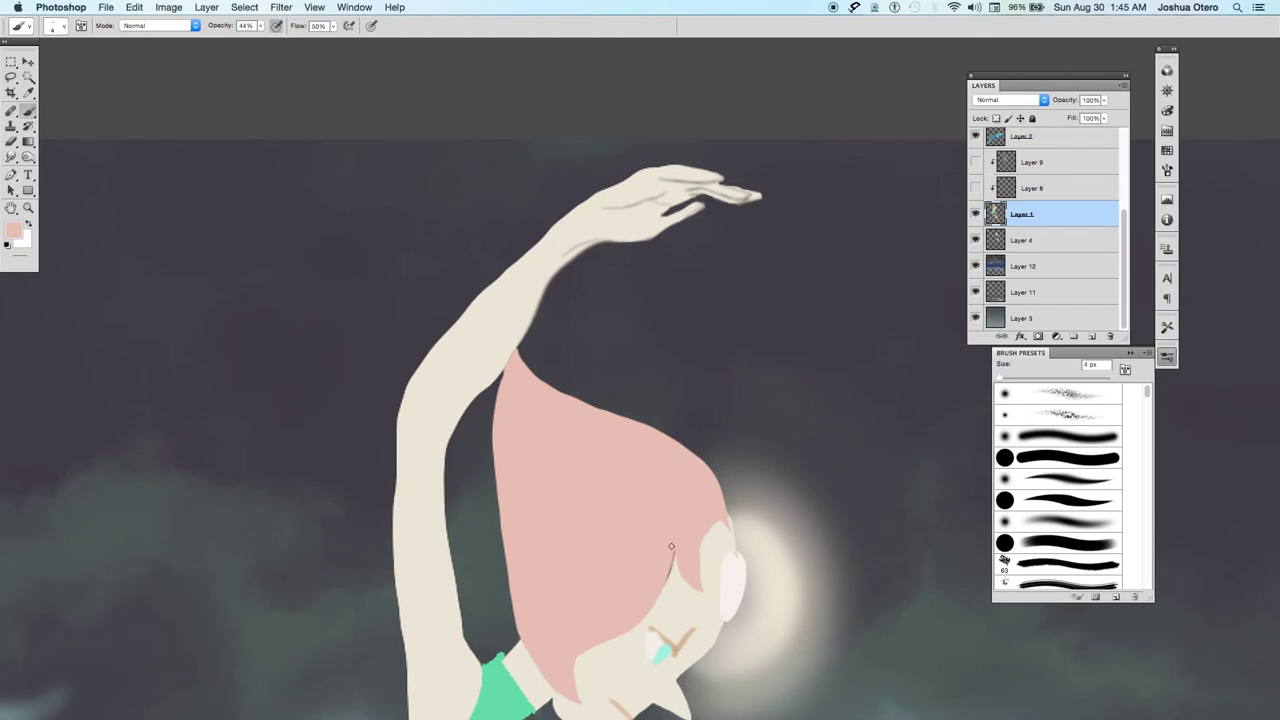
pyautogui.click(260, 25)
pyautogui.moveTo(259, 41); pyautogui.dragTo(388, 93)
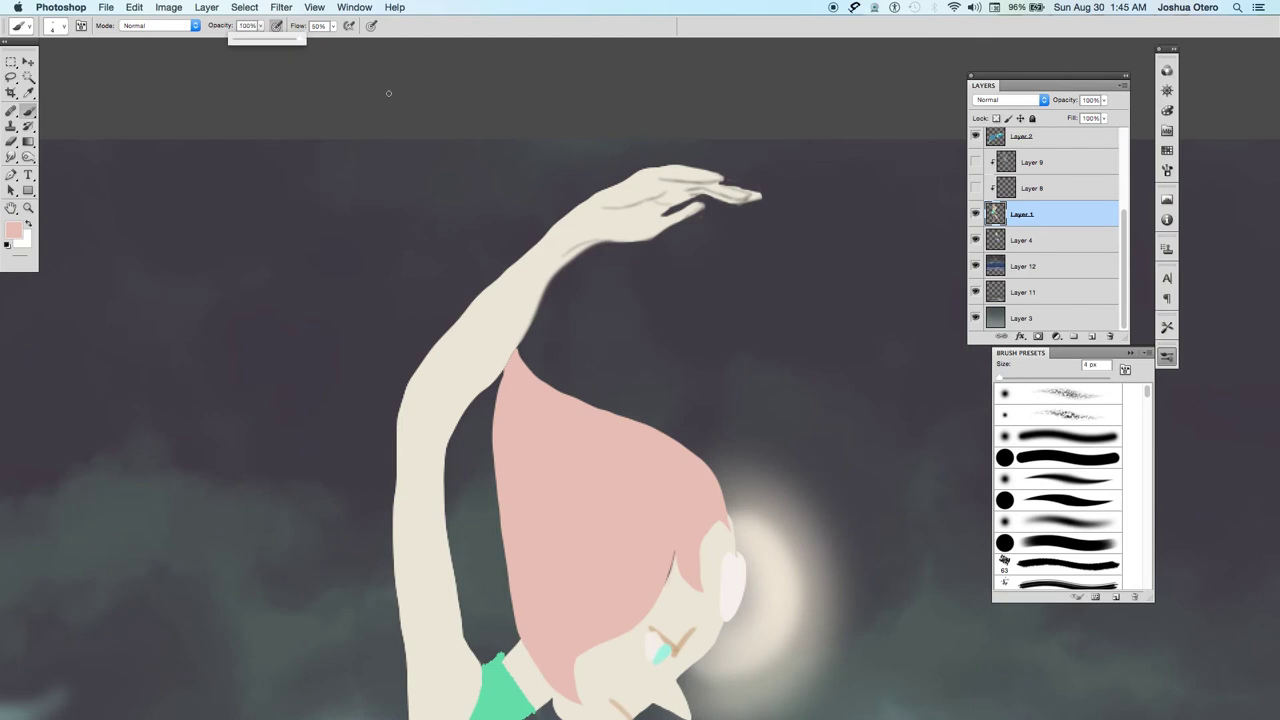
pyautogui.click(334, 26)
pyautogui.moveTo(336, 42); pyautogui.dragTo(428, 32)
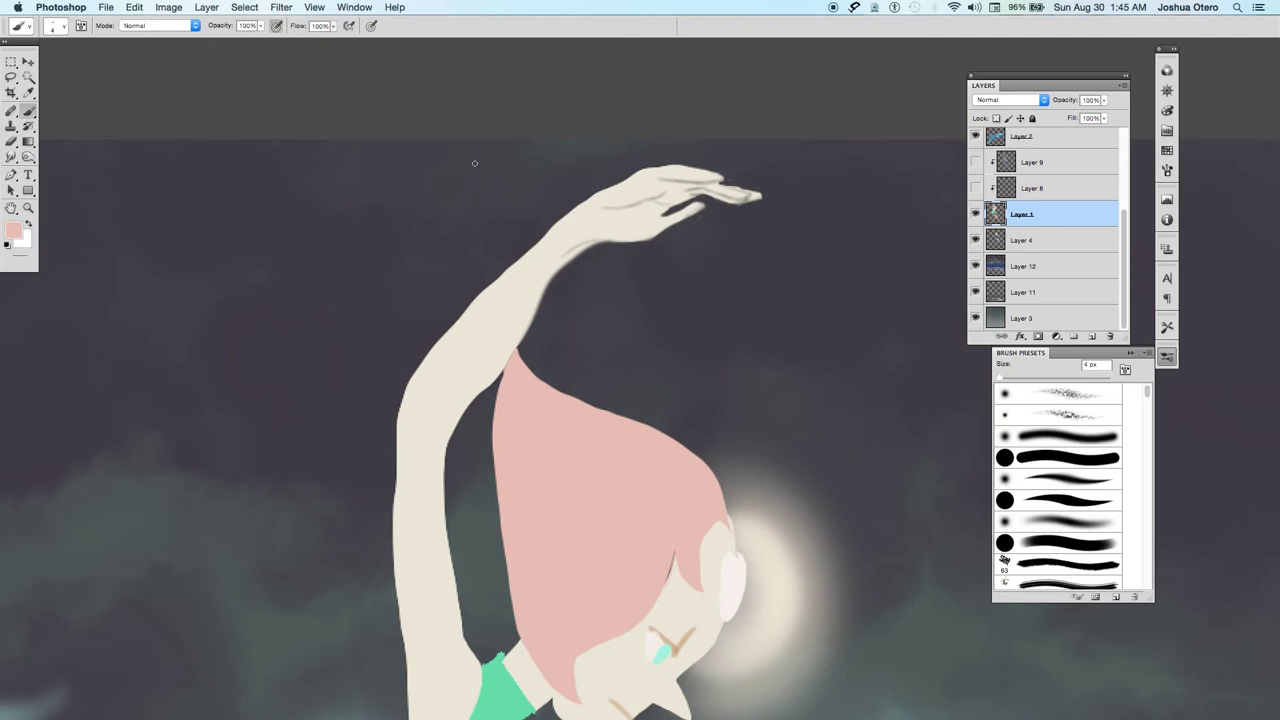
# Paint over the dark hairline mark and extend the hair's upper tip to a point on Layer 1, and show Layers 8 and 9 again.
pyautogui.moveTo(672, 552); pyautogui.dragTo(668, 570)
pyautogui.moveTo(517, 358); pyautogui.dragTo(512, 329)
pyautogui.moveTo(512, 329)
pyautogui.mouseDown()
pyautogui.moveTo(498, 405)
pyautogui.moveTo(510, 355)
pyautogui.mouseUp()
pyautogui.moveTo(975, 163); pyautogui.dragTo(976, 196)
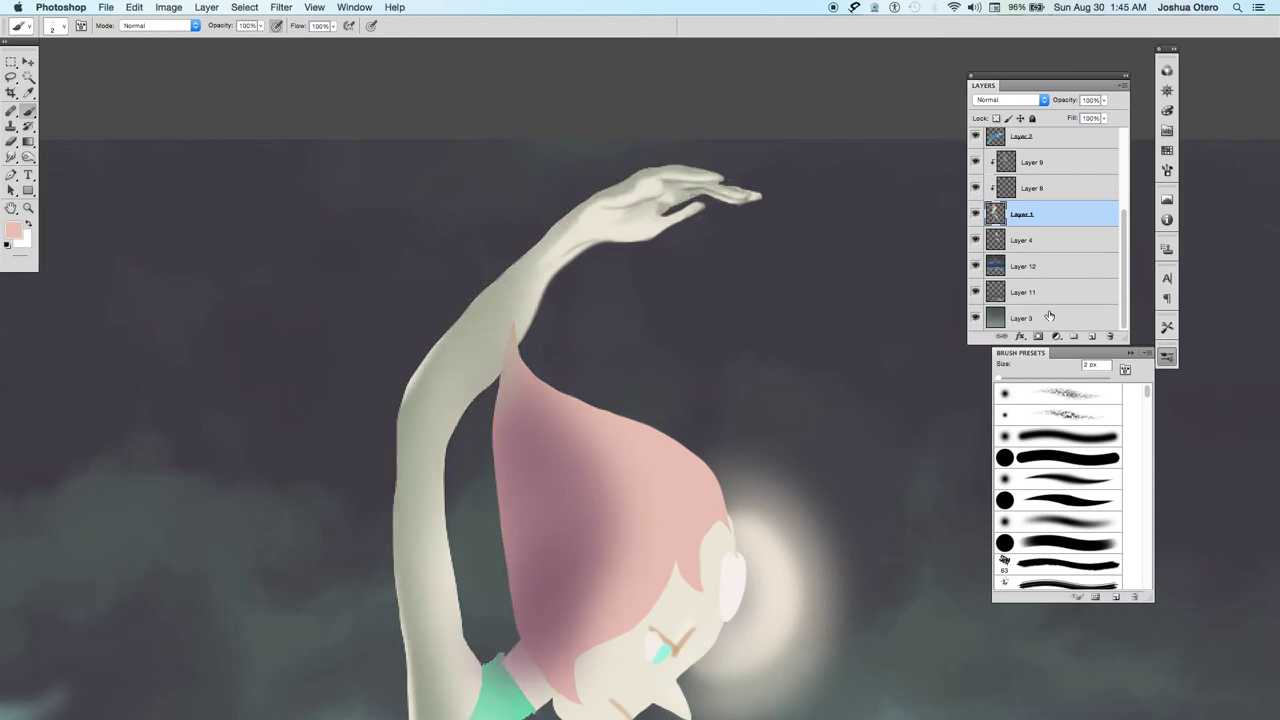
# Show Layer 10 again and check the whole painting at full view.
pyautogui.scroll(5, 1050, 250)
pyautogui.click(976, 166)
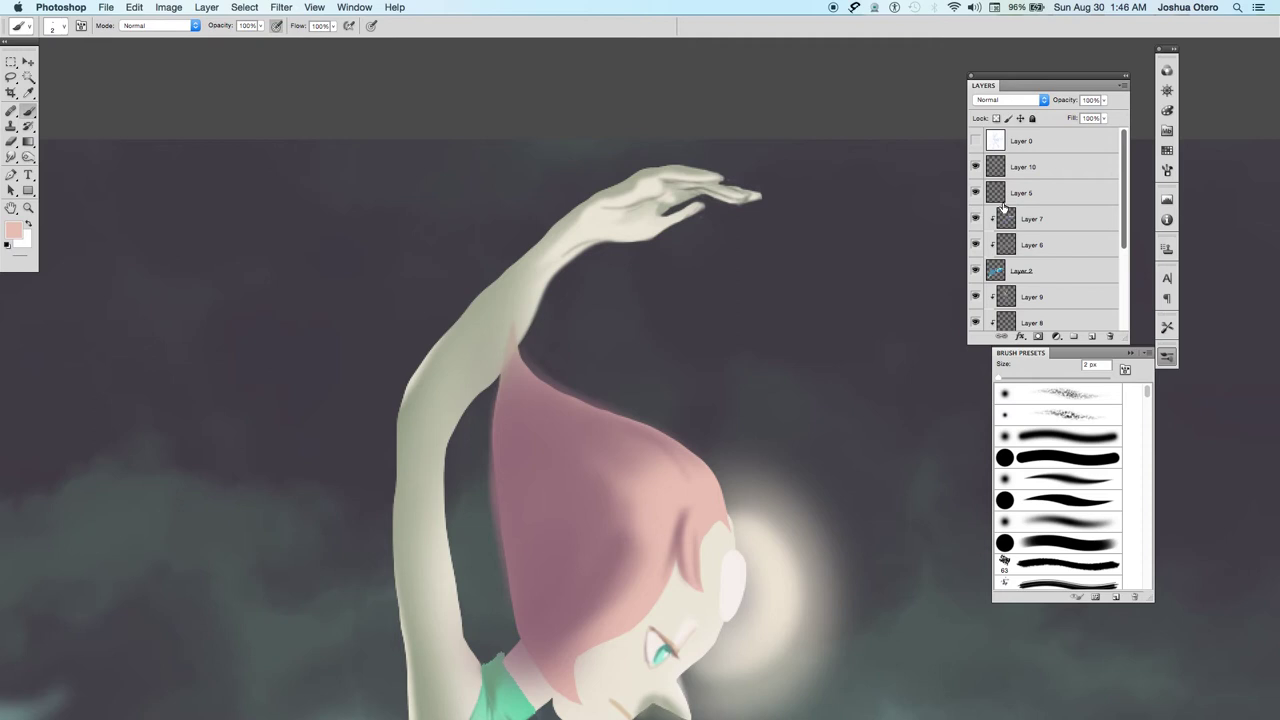
pyautogui.moveTo(266, 497); pyautogui.dragTo(263, 244)
pyautogui.press('super+0')
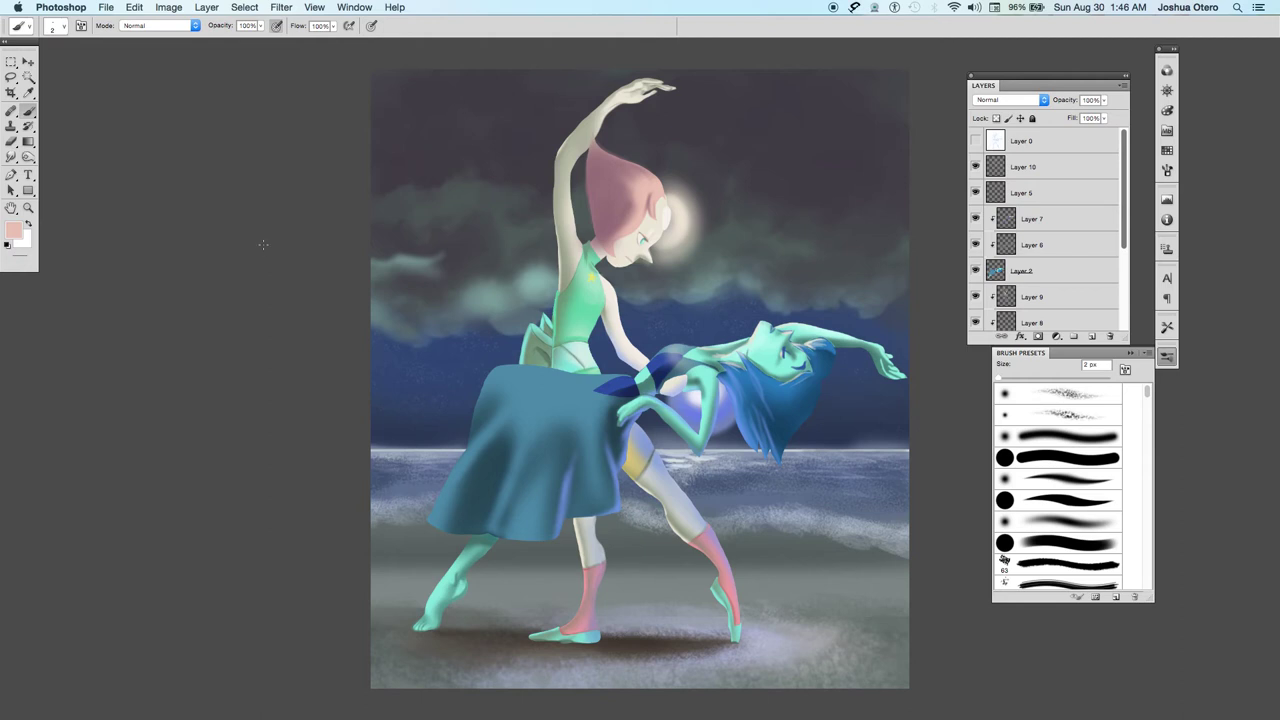
# Sample the upper figure's mouth-line colour and set the foreground colour to the darker brown 5b4c39.
pyautogui.press('super+equal')
pyautogui.press('super+equal')
pyautogui.press('super+equal')
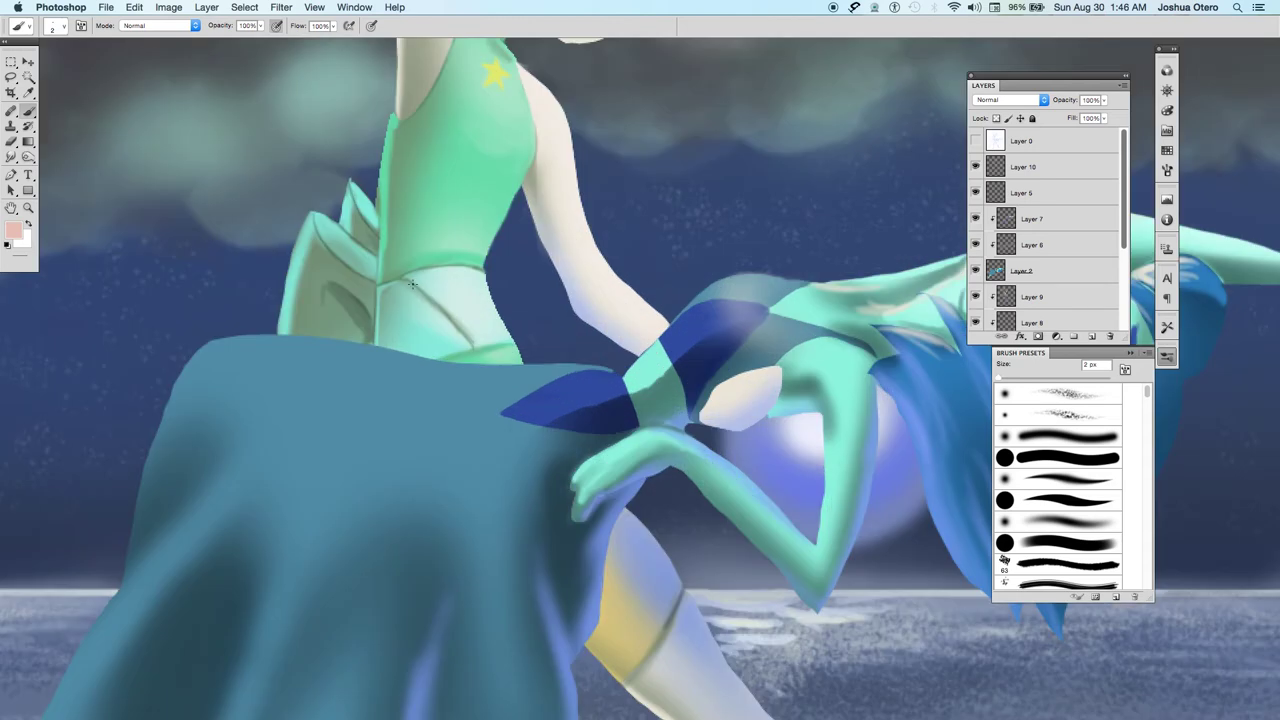
pyautogui.moveTo(400, 287); pyautogui.dragTo(399, 602)
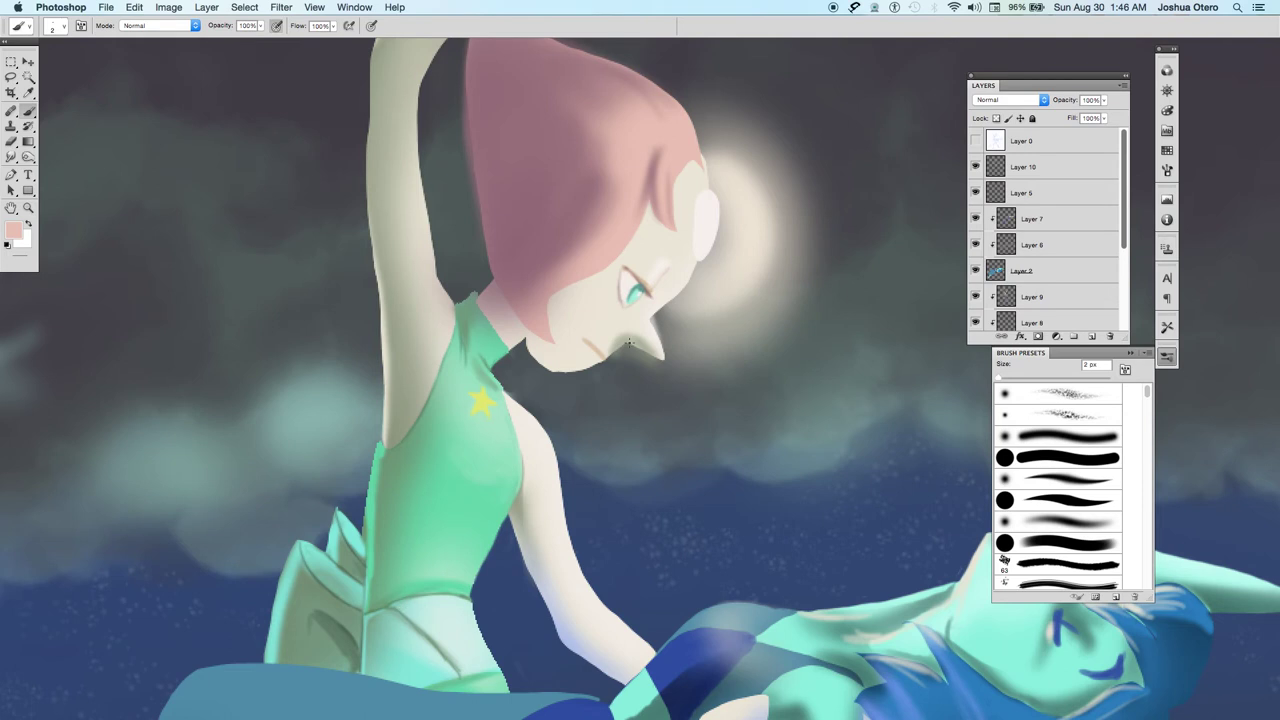
pyautogui.keyDown('alt'); pyautogui.click(595, 340); pyautogui.keyUp('alt')
pyautogui.click(15, 232)
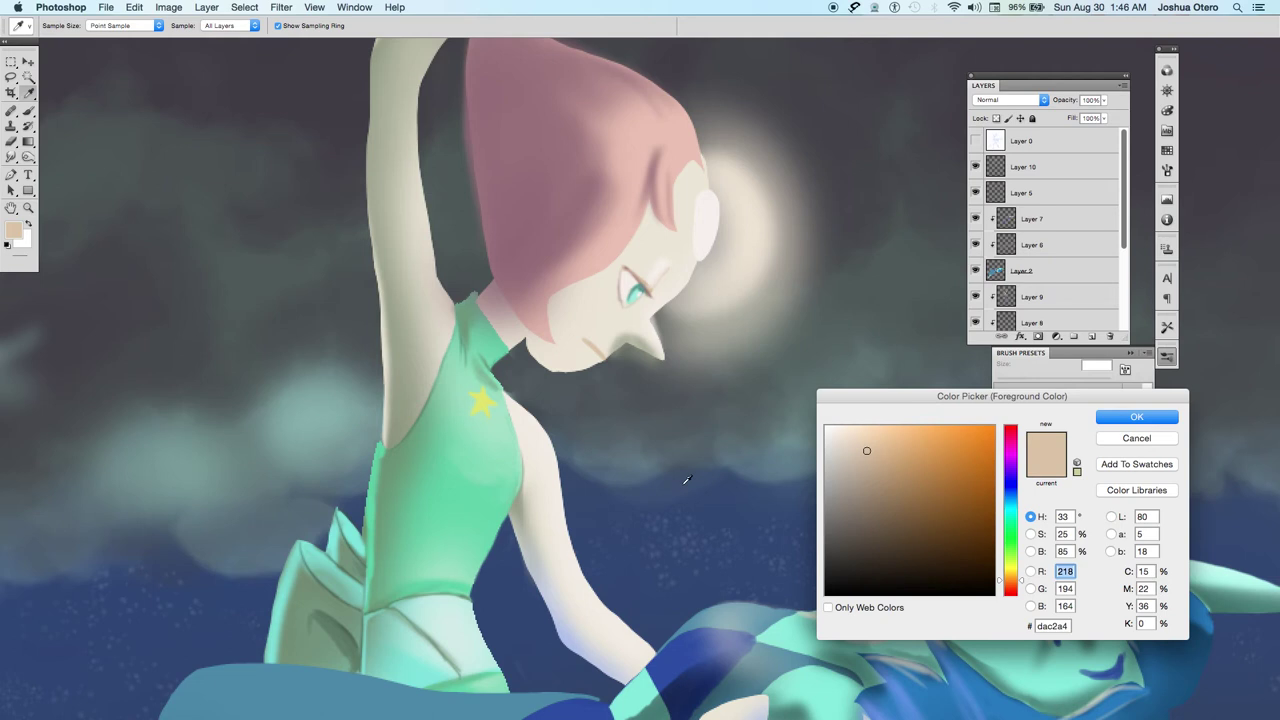
pyautogui.click(888, 536)
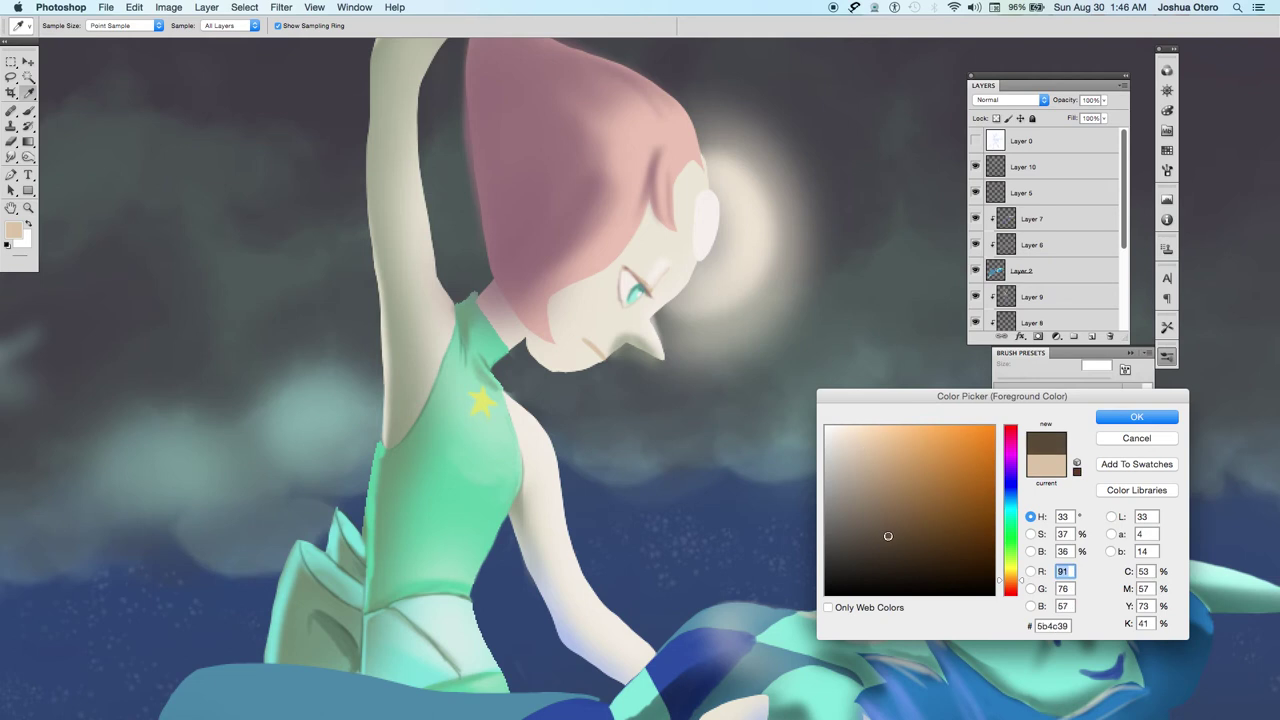
pyautogui.click(1104, 420)
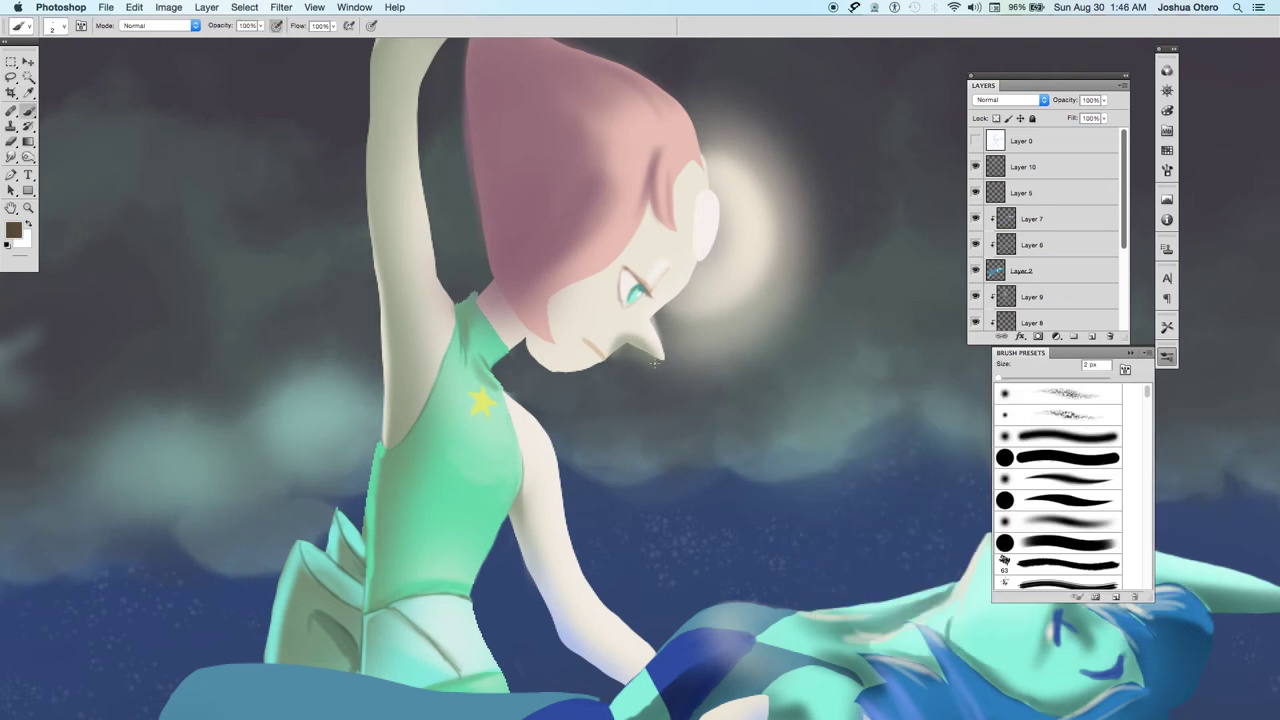
# Make Layer 1 active, sample the dress green and paint over the collar's edge below the neck.
pyautogui.moveTo(1120, 248); pyautogui.dragTo(1122, 370)
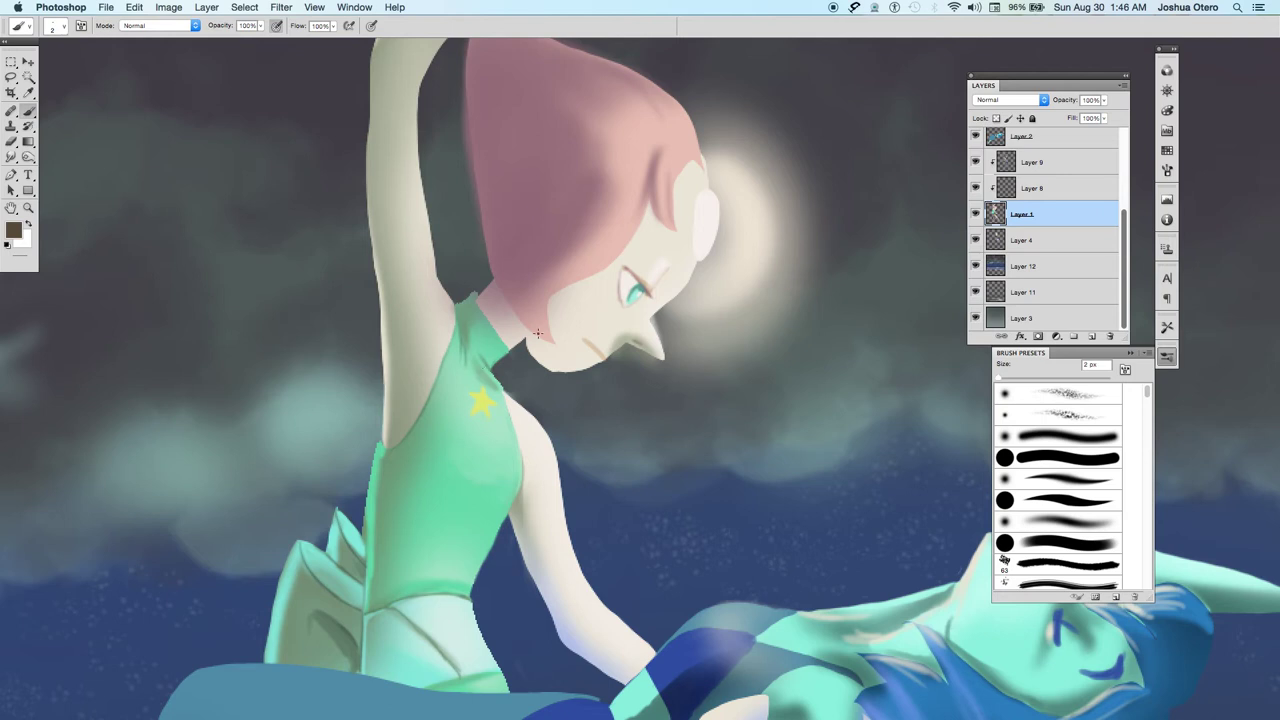
pyautogui.keyDown('alt'); pyautogui.click(492, 354); pyautogui.keyUp('alt')
pyautogui.moveTo(502, 336); pyautogui.dragTo(510, 351)
# Retouch the shoulder edge beside the collar on Layer 1 with the flat skin colour, hiding Layer 9 only while sampling.
pyautogui.click(975, 163)
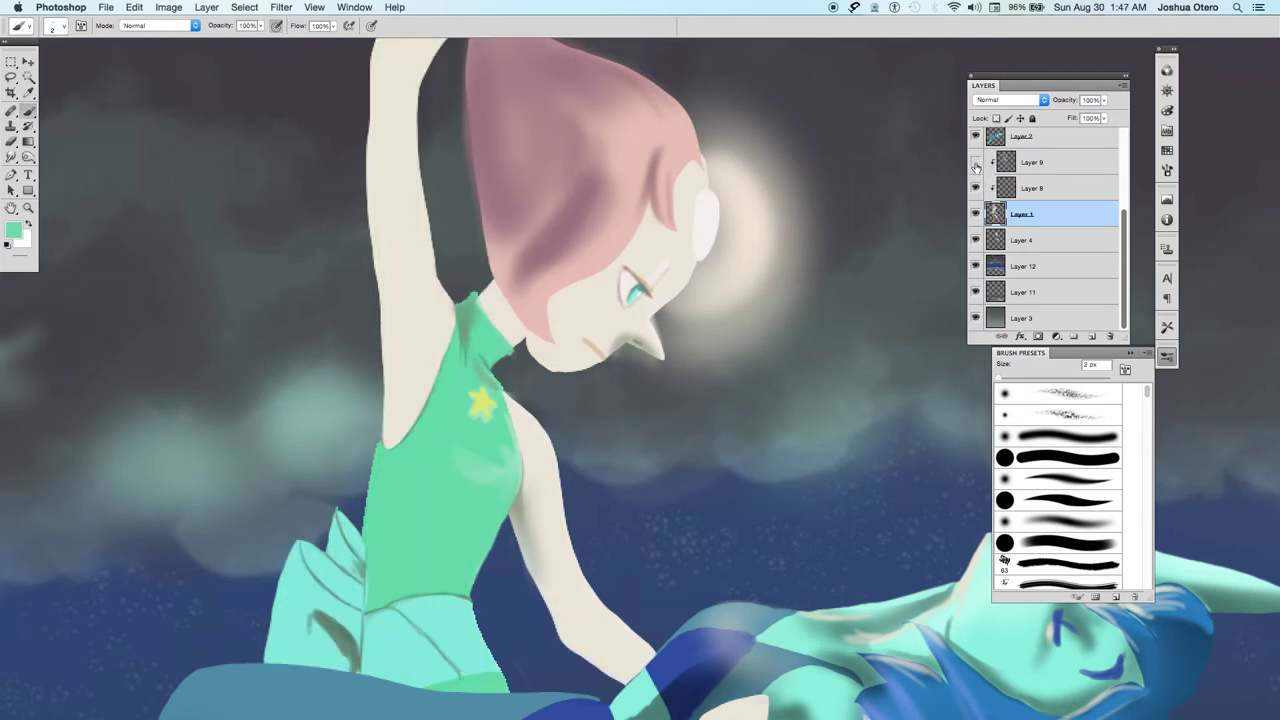
pyautogui.keyDown('alt'); pyautogui.click(428, 342); pyautogui.keyUp('alt')
pyautogui.moveTo(449, 296); pyautogui.dragTo(440, 287)
pyautogui.click(976, 163)
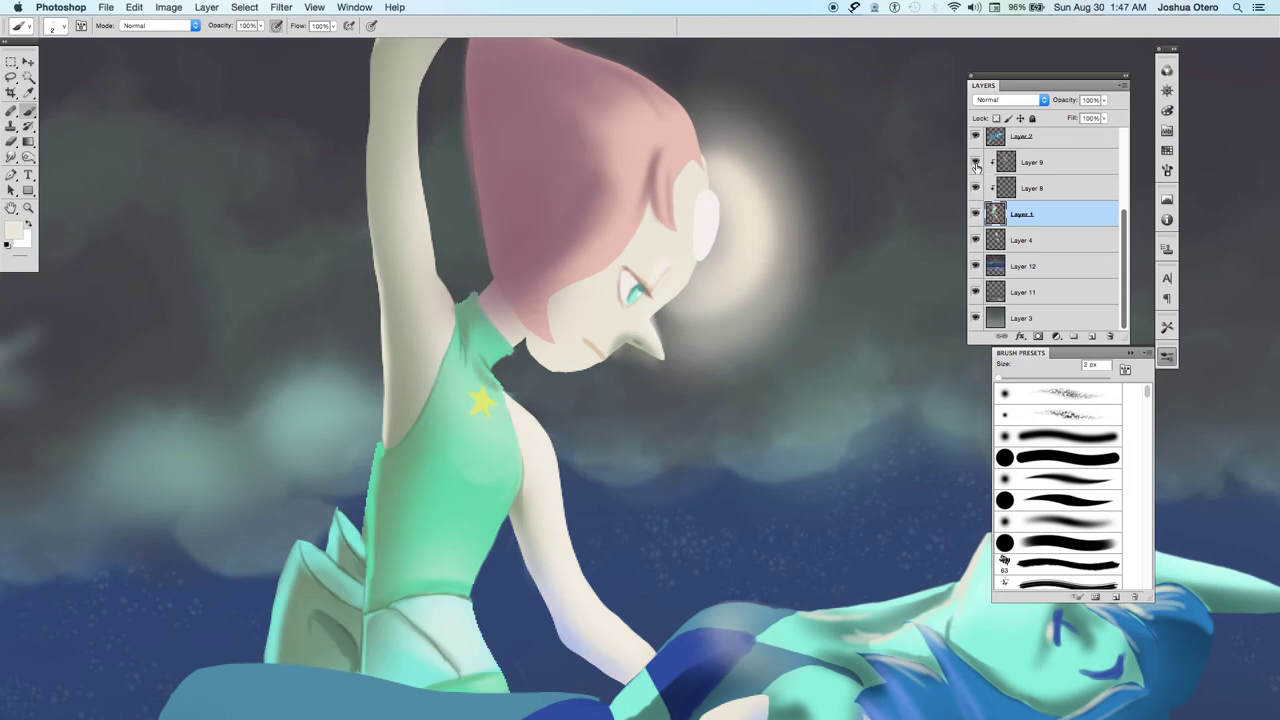
pyautogui.click(976, 163)
pyautogui.click(976, 163)
# Set the foreground to grey-green 5f6353 and shade the raised arm's armpit on Layer 1 with a soft brush enlarged to 15 px.
pyautogui.click(12, 230)
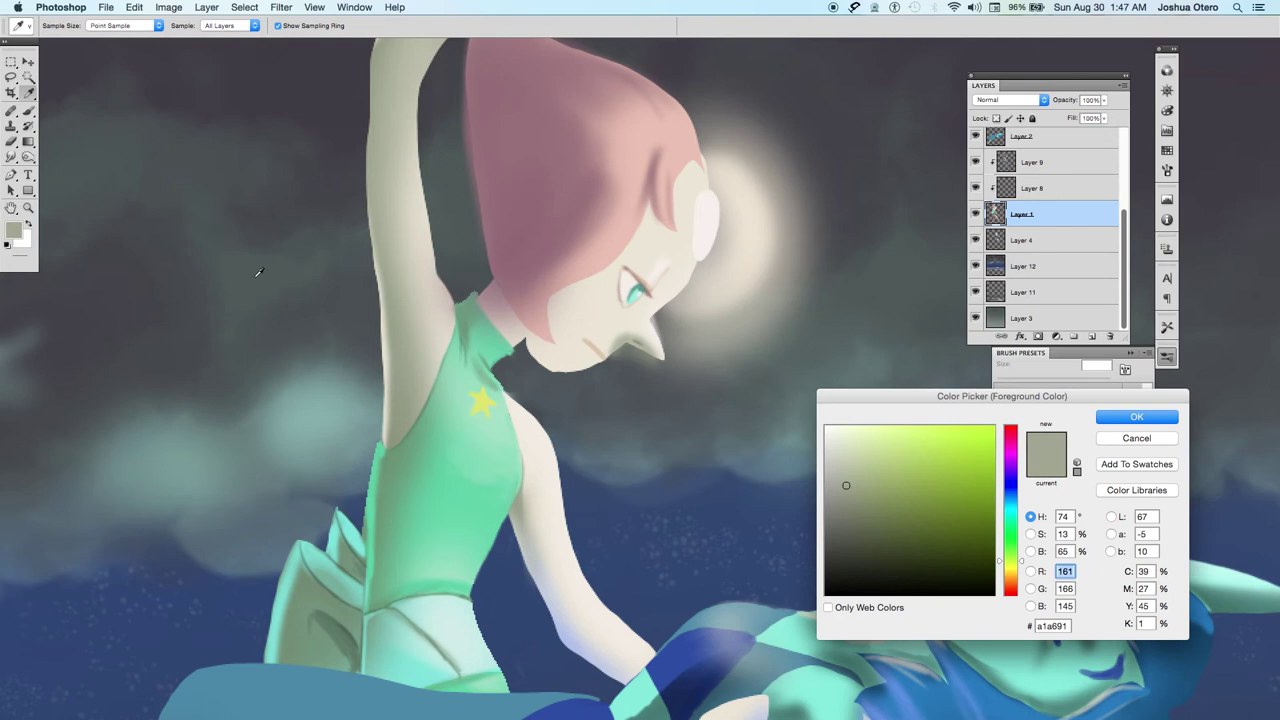
pyautogui.click(845, 516)
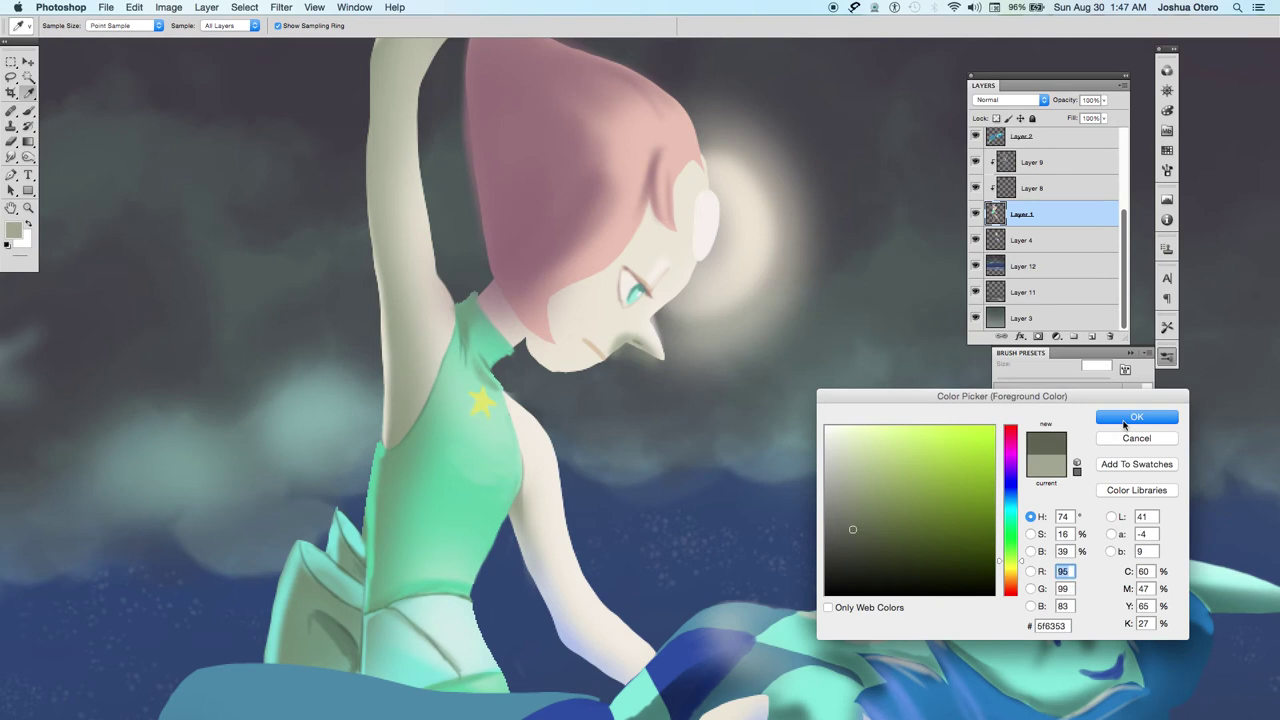
pyautogui.click(1127, 424)
pyautogui.click(1036, 522)
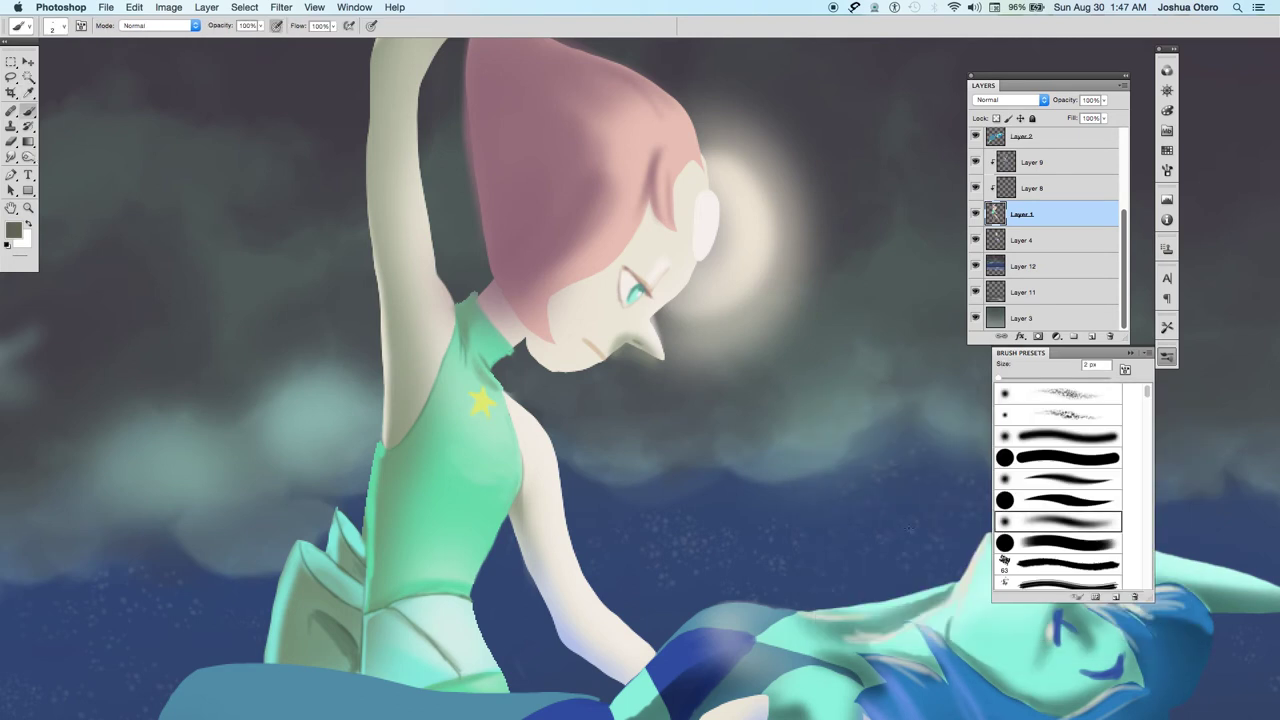
pyautogui.press(']')
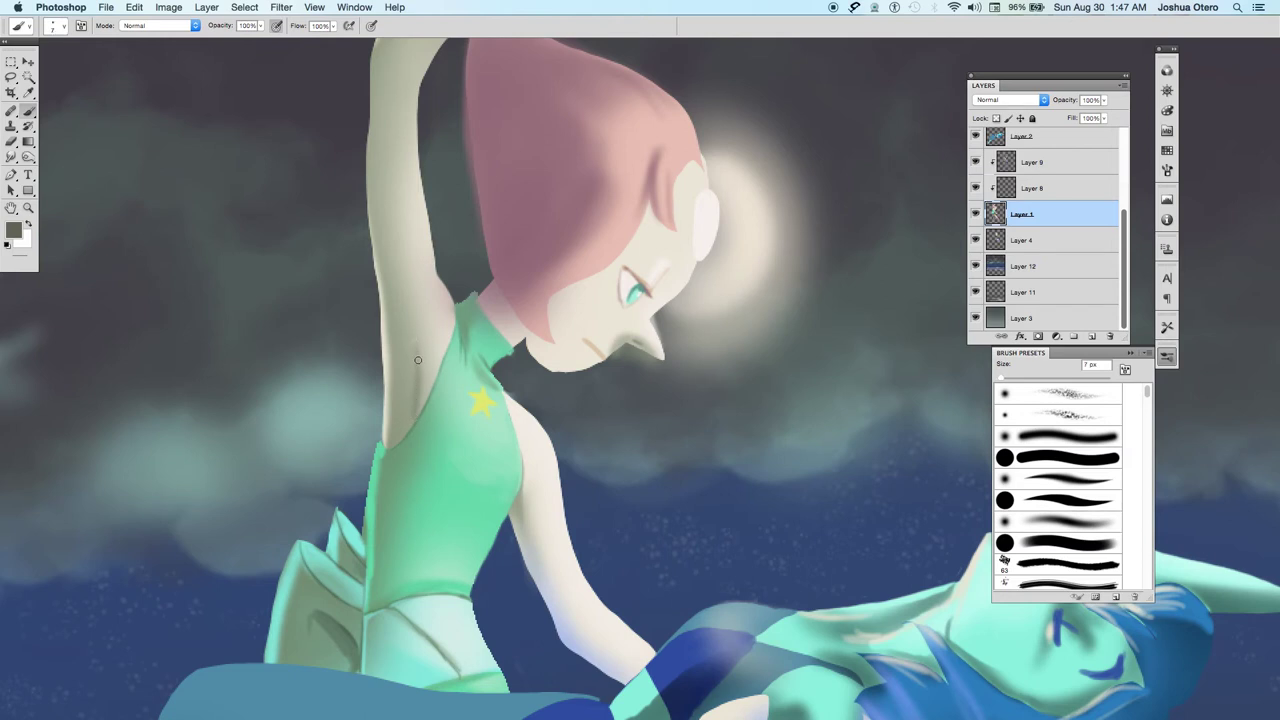
pyautogui.press(']')
pyautogui.press(']')
pyautogui.press(']')
pyautogui.press(']')
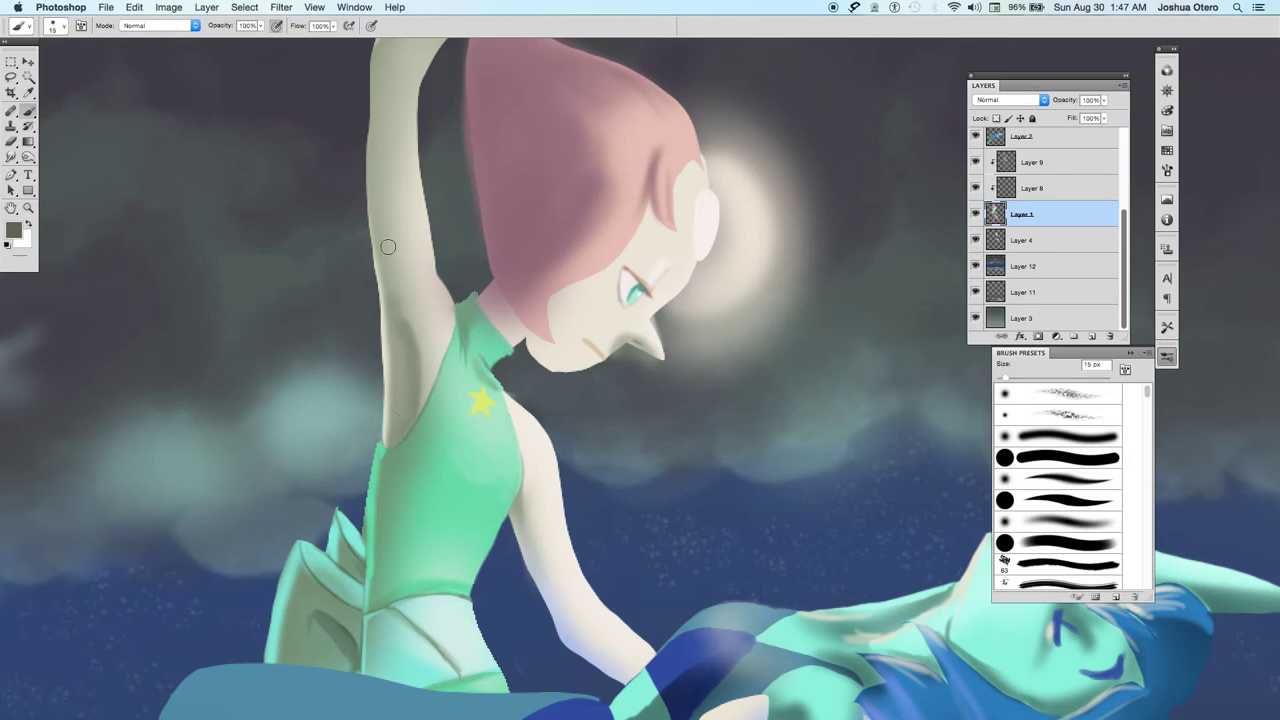
# Sample the light skin tone near the armpit, reduce the brush to 9 px and undo the last stroke.
pyautogui.keyDown('alt'); pyautogui.click(388, 347); pyautogui.keyUp('alt')
pyautogui.press('[')
pyautogui.press('super+z')
# Compare the figure with Layers 9 and 10 hidden and shown to identify which shading each one holds.
pyautogui.click(976, 162)
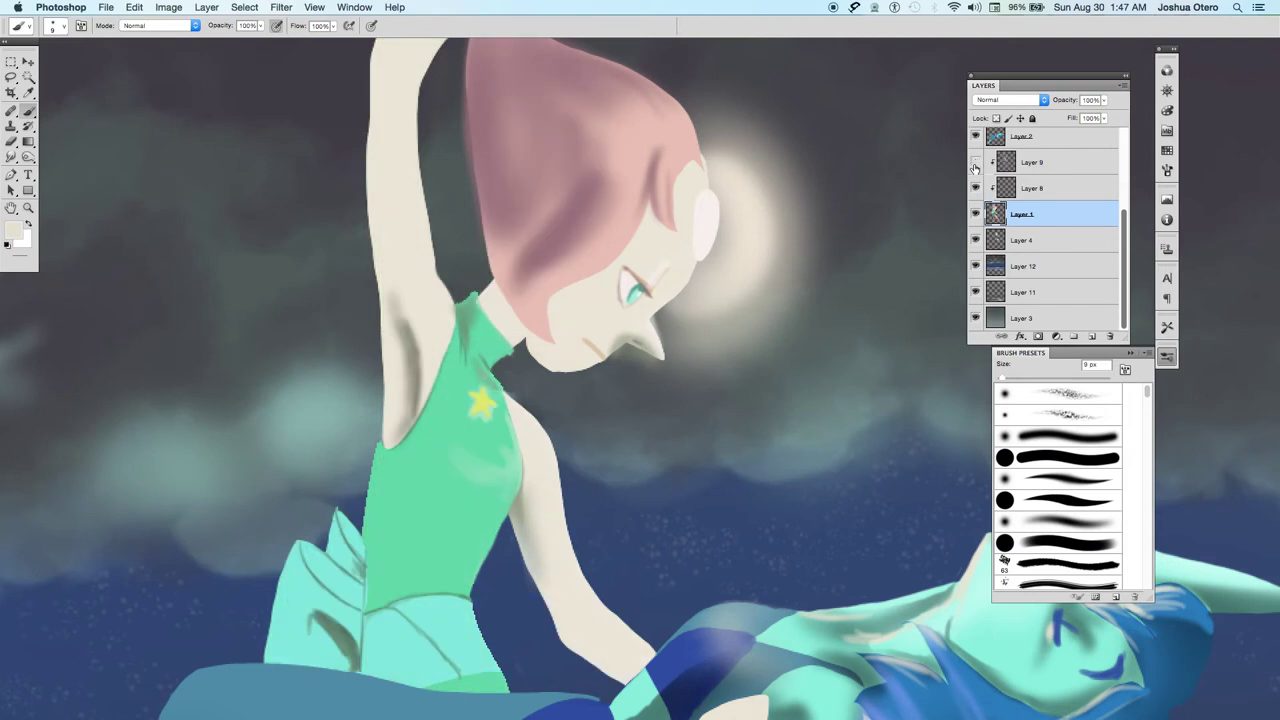
pyautogui.click(977, 166)
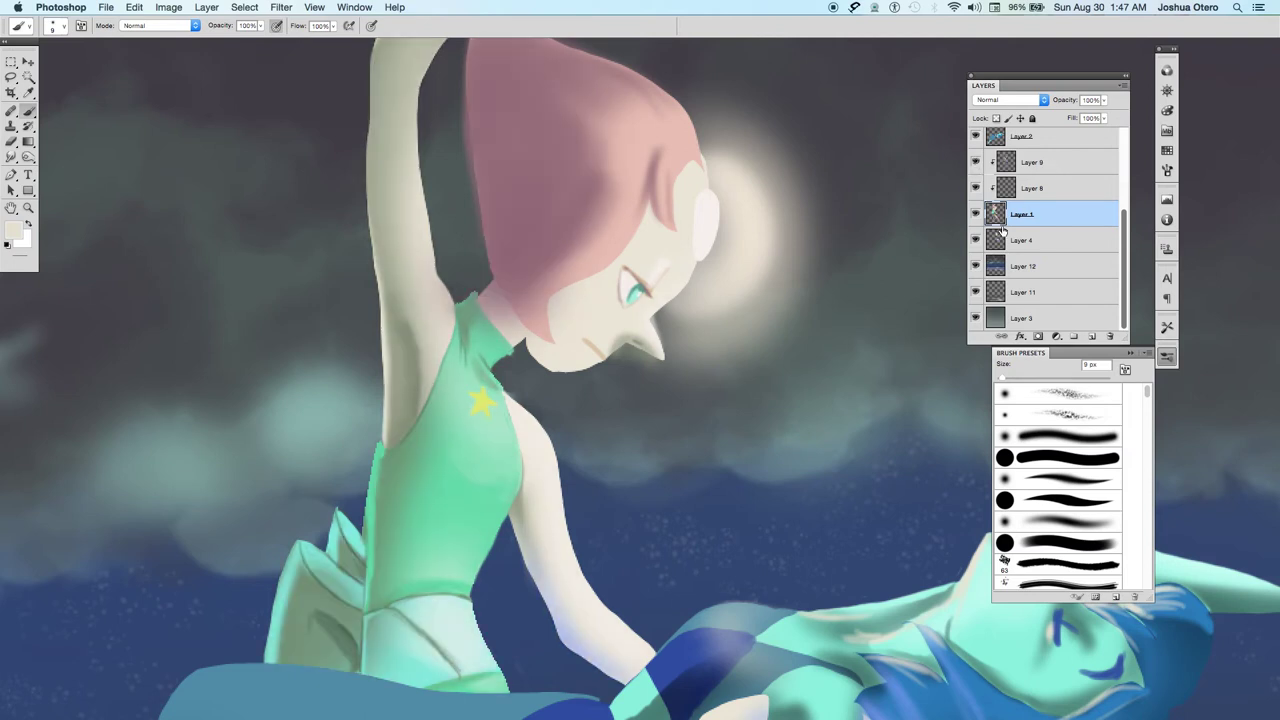
pyautogui.doubleClick(976, 163)
pyautogui.click(1056, 168)
pyautogui.scroll(1, 1124, 260)
pyautogui.scroll(4, 1119, 242)
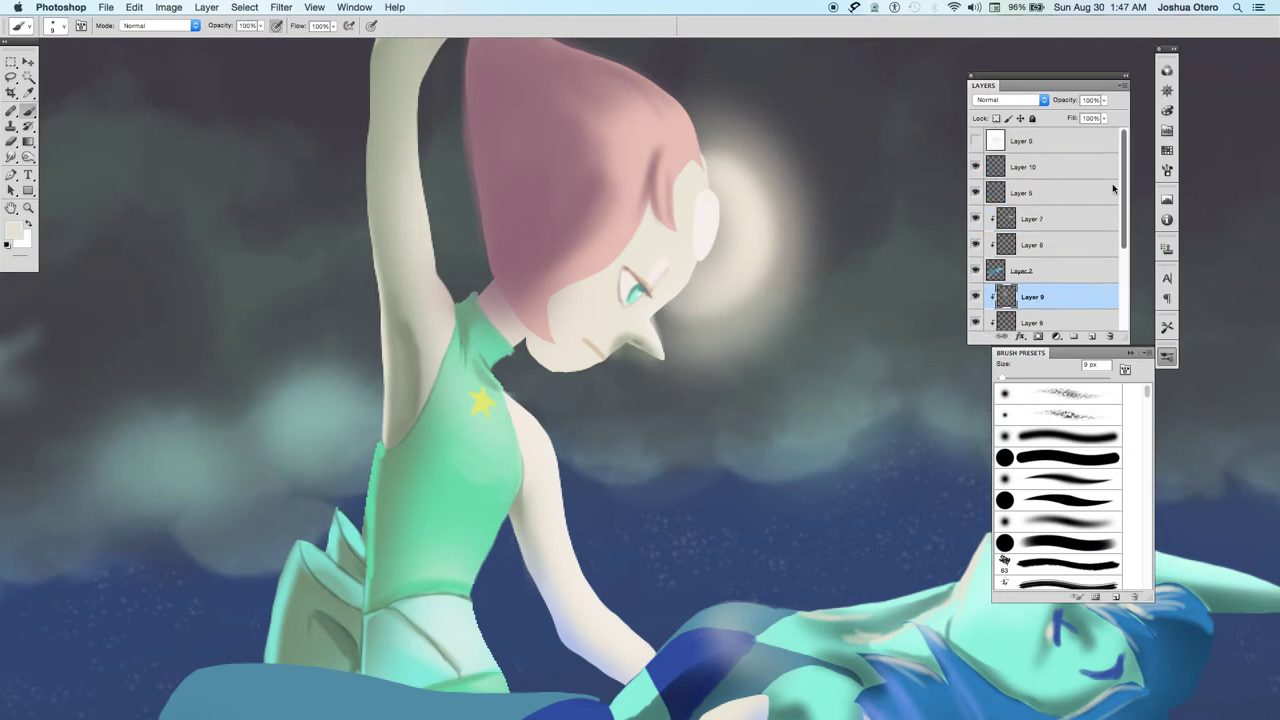
pyautogui.click(976, 167)
pyautogui.click(976, 167)
pyautogui.click(976, 167)
pyautogui.click(976, 167)
# Make Layer 10 active and paint light skin-coloured strokes along the armpit's folds with a small soft brush.
pyautogui.click(1060, 167)
pyautogui.press(']')
pyautogui.press(']')
pyautogui.press('[')
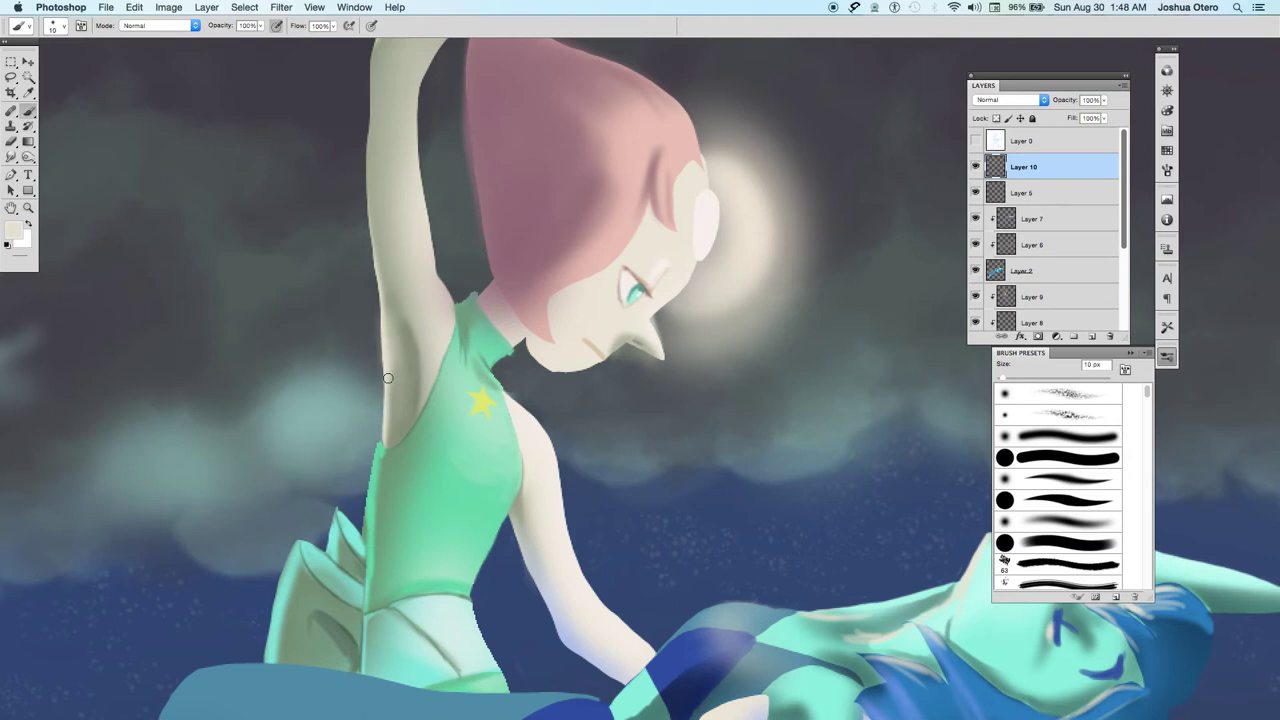
pyautogui.press('[')
pyautogui.press('[')
pyautogui.moveTo(417, 410)
pyautogui.mouseDown()
pyautogui.moveTo(419, 352)
pyautogui.moveTo(396, 304)
pyautogui.moveTo(420, 373)
pyautogui.mouseUp()
# Sample the dress green and paint a thin line along the armhole's edge under the raised arm on Layer 10.
pyautogui.press(']')
pyautogui.keyDown('alt'); pyautogui.click(378, 471); pyautogui.keyUp('alt')
pyautogui.press('[')
pyautogui.press('[')
pyautogui.press('[')
pyautogui.press('[')
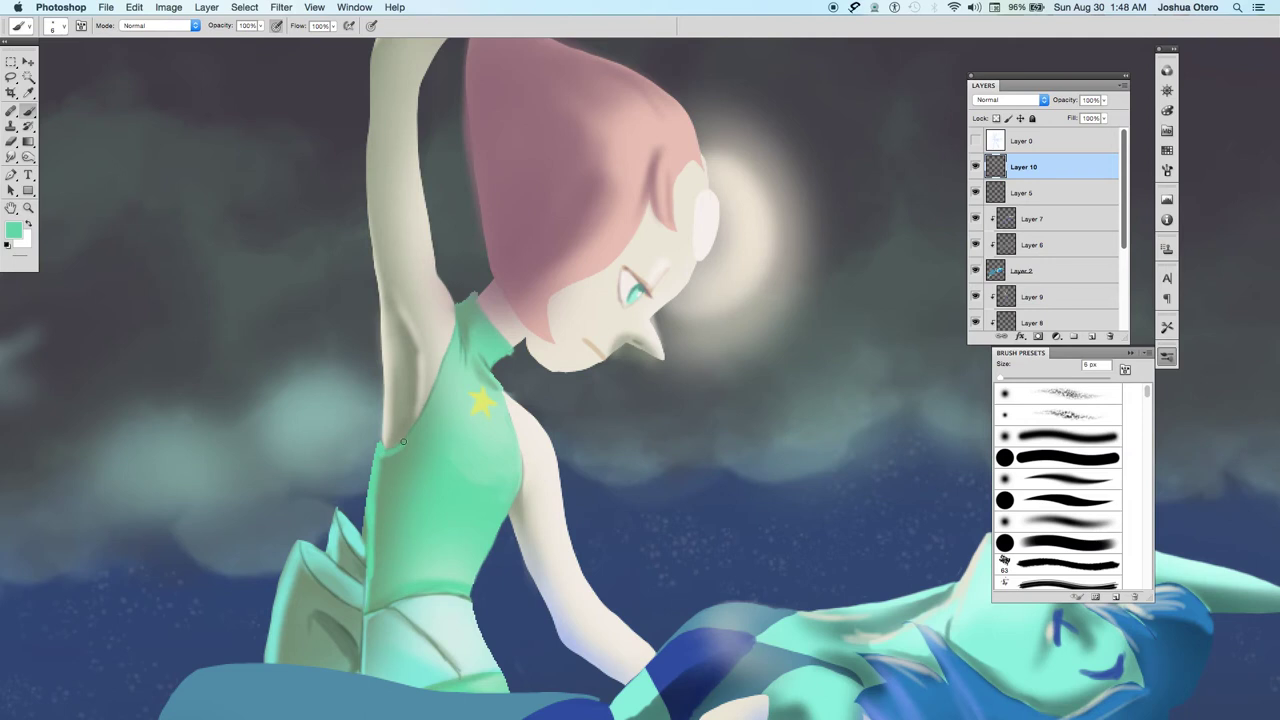
pyautogui.moveTo(405, 442); pyautogui.dragTo(418, 414)
# Lighten the foreground colour to a pale mint and paint highlights along the dress's armhole and back edge on Layer 10.
pyautogui.click(13, 231)
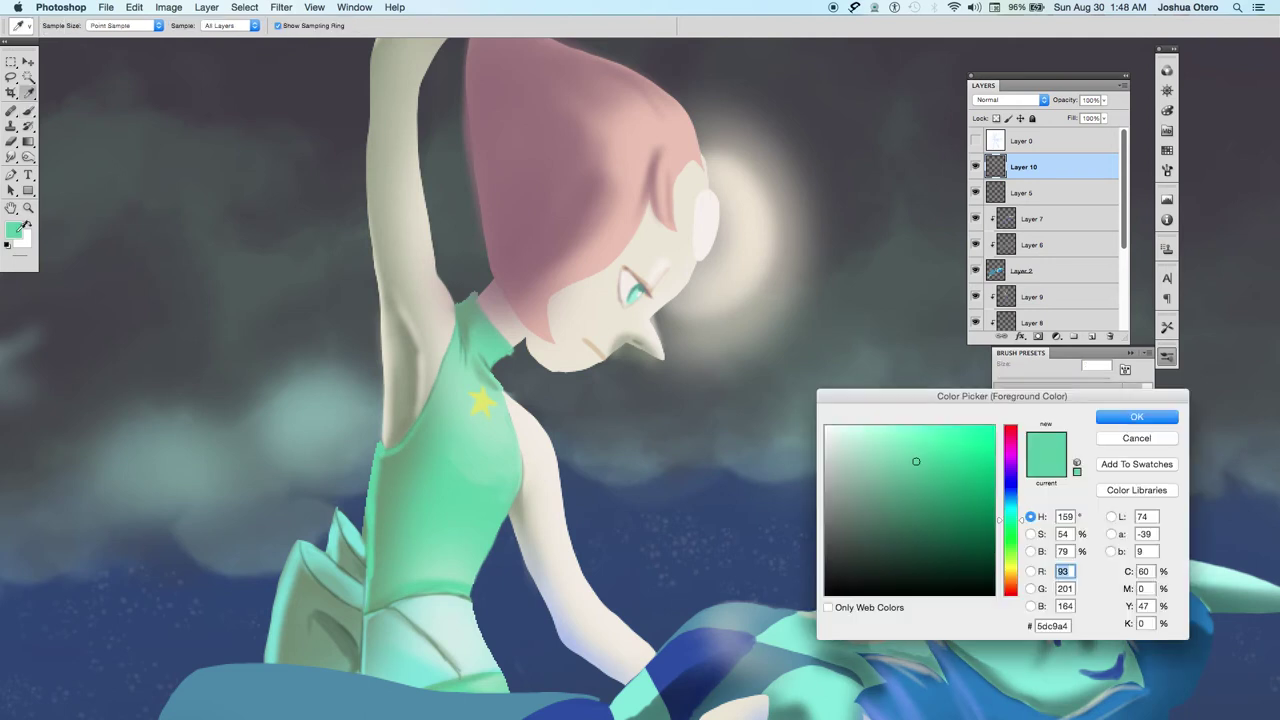
pyautogui.moveTo(895, 446); pyautogui.dragTo(880, 444)
pyautogui.click(1137, 417)
pyautogui.moveTo(410, 430)
pyautogui.mouseDown()
pyautogui.moveTo(375, 466)
pyautogui.moveTo(370, 494)
pyautogui.mouseUp()
pyautogui.press(']')
pyautogui.moveTo(380, 444); pyautogui.dragTo(366, 544)
pyautogui.press('[')
pyautogui.moveTo(370, 500); pyautogui.dragTo(362, 576)
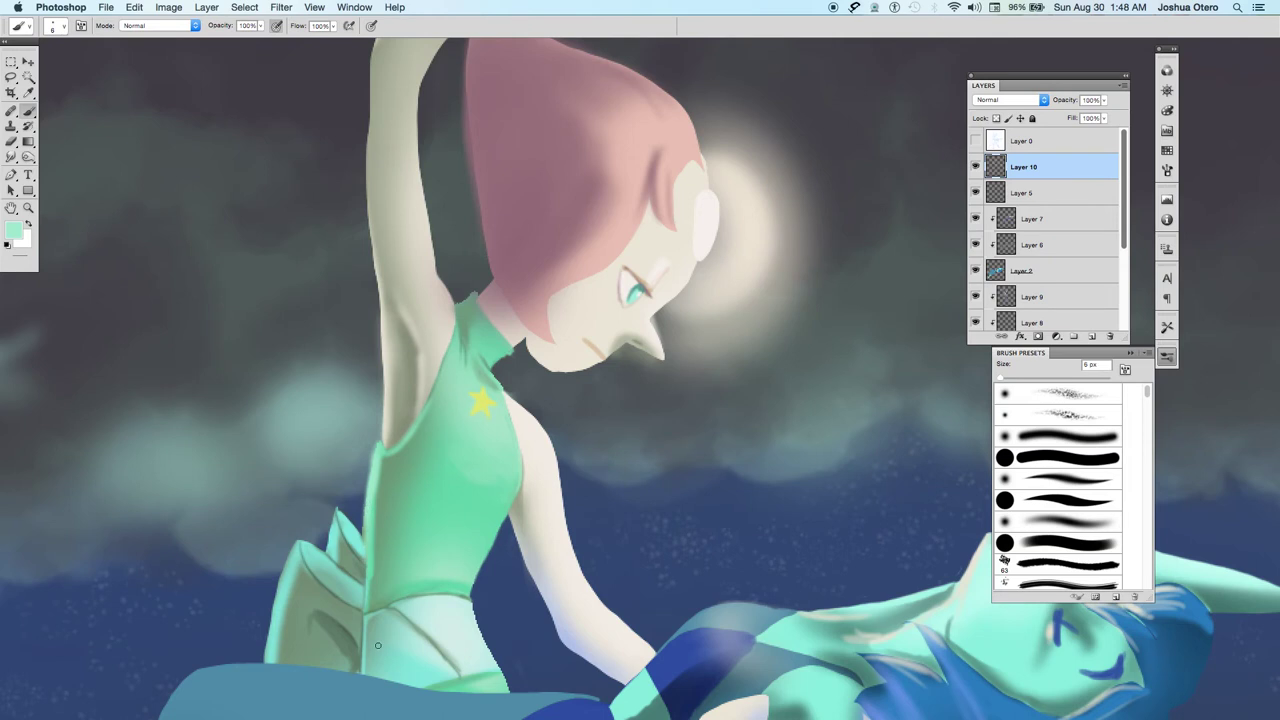
# Make Layer 1 active and fill out the dress's upper back edge just below the armpit with the pale mint.
pyautogui.scroll(-5, 1123, 240)
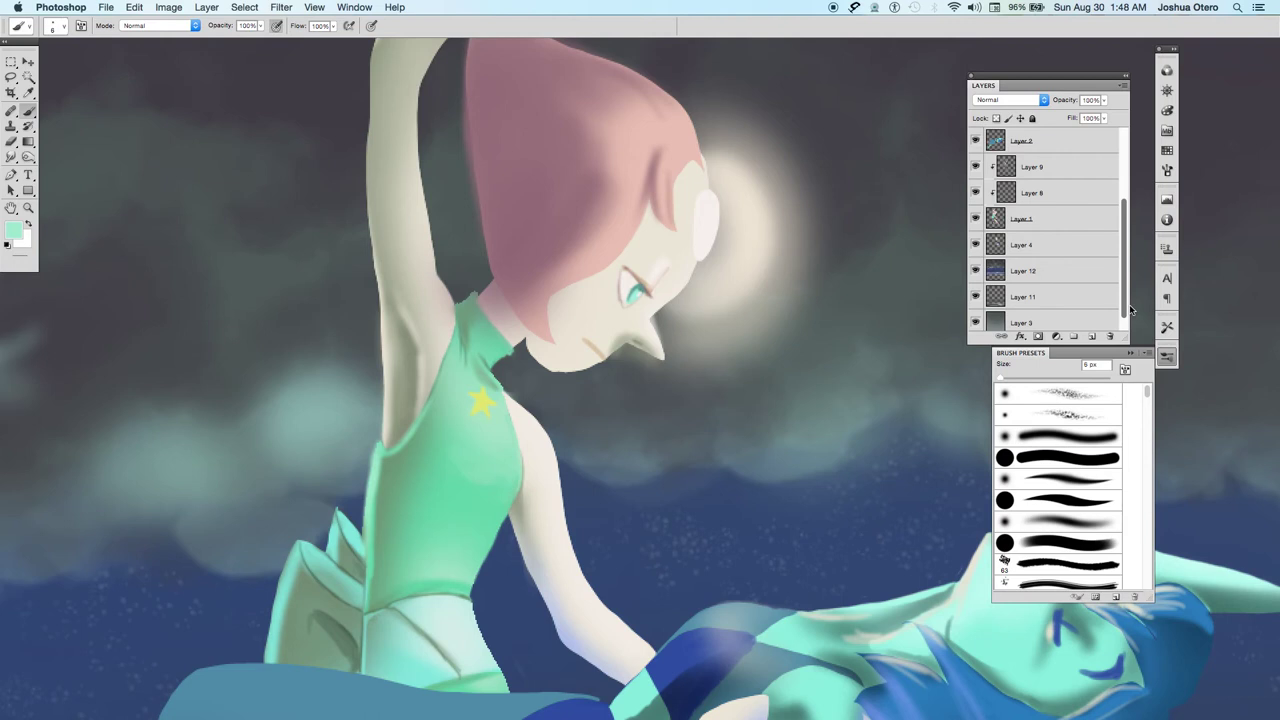
pyautogui.click(1040, 218)
pyautogui.moveTo(376, 458); pyautogui.dragTo(374, 436)
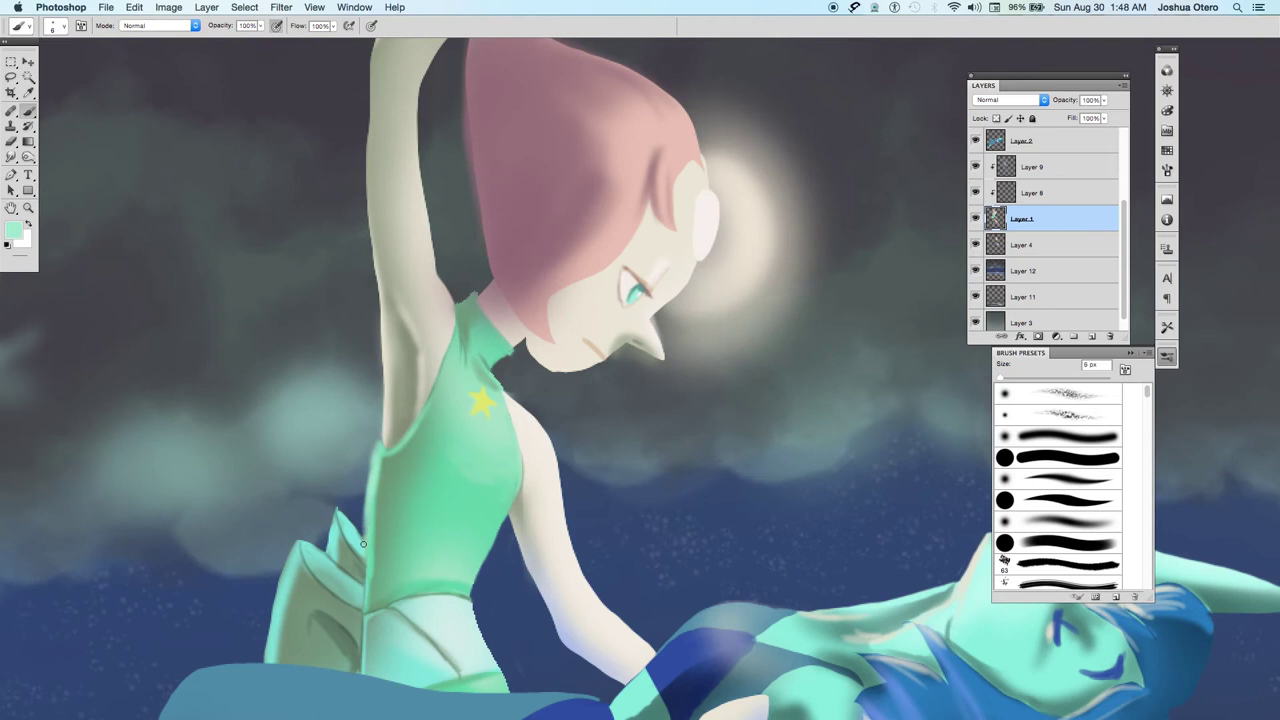
# Sample skin tones from both arms and blend the lowered arm's shading, switching to Layer 9 with a brush enlarged to 15 px.
pyautogui.keyDown('alt'); pyautogui.click(526, 506); pyautogui.keyUp('alt')
pyautogui.keyDown('alt'); pyautogui.click(552, 538); pyautogui.keyUp('alt')
pyautogui.keyDown('alt'); pyautogui.click(387, 215); pyautogui.keyUp('alt')
pyautogui.keyDown('alt'); pyautogui.click(518, 484); pyautogui.keyUp('alt')
pyautogui.press(']')
pyautogui.click(1052, 176)
pyautogui.keyDown('alt'); pyautogui.click(530, 501); pyautogui.keyUp('alt')
pyautogui.press(']')
pyautogui.keyDown('alt'); pyautogui.click(387, 115); pyautogui.keyUp('alt')
pyautogui.keyDown('alt'); pyautogui.click(535, 442); pyautogui.keyUp('alt')
pyautogui.press(']')
pyautogui.press(']')
pyautogui.press(']')
pyautogui.keyDown('alt'); pyautogui.click(555, 567); pyautogui.keyUp('alt')
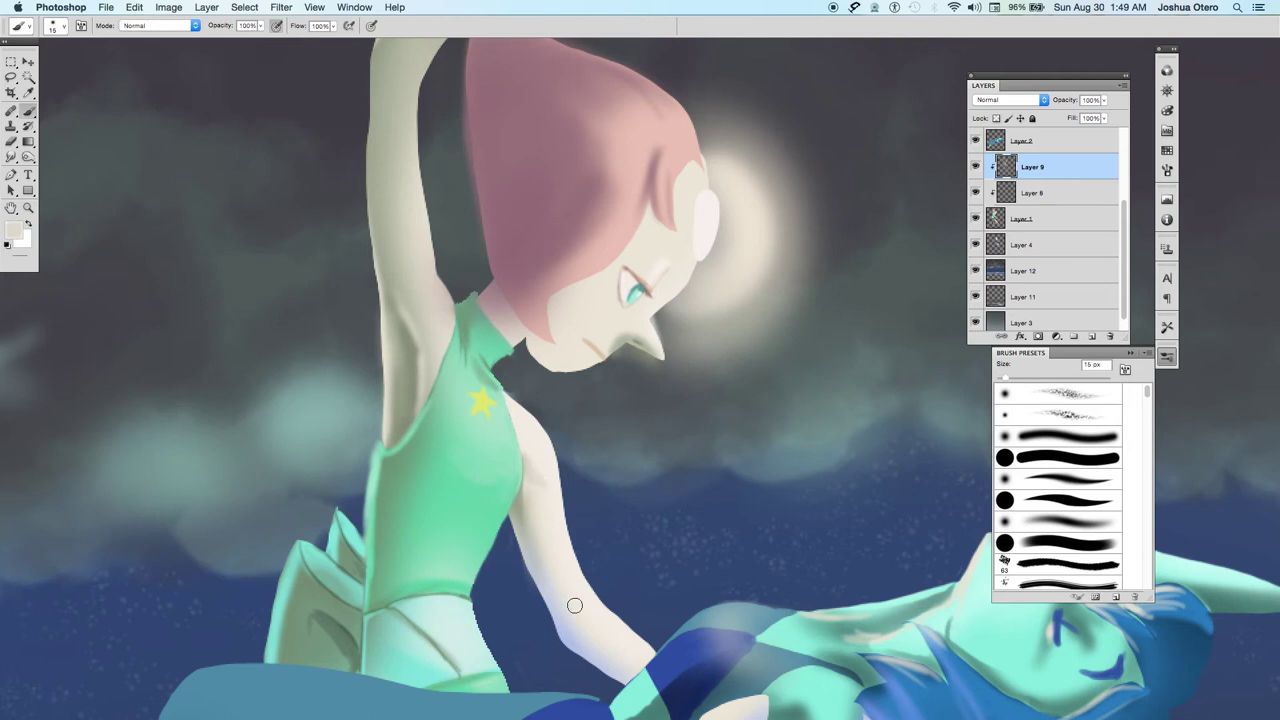
# Try a thin sampled shadow stroke along the lowered arm's inner edge and undo the last two strokes.
pyautogui.keyDown('alt'); pyautogui.click(538, 487); pyautogui.keyUp('alt')
pyautogui.keyDown('alt'); pyautogui.click(522, 492); pyautogui.keyUp('alt')
pyautogui.press('[')
pyautogui.press('[')
pyautogui.press('[')
pyautogui.press('[')
pyautogui.press('[')
pyautogui.press('[')
pyautogui.moveTo(542, 558); pyautogui.dragTo(556, 584)
pyautogui.press('super+z')
pyautogui.press('super+z')
# Sample the collar's darker green, try a stroke with the hard round soft-flow brush preset on Layer 9, and undo it.
pyautogui.keyDown('alt'); pyautogui.click(463, 305); pyautogui.keyUp('alt')
pyautogui.click(1034, 548)
pyautogui.press(']')
pyautogui.press('super+z')
# Switch to the Eraser with a soft round tip and enlarge it slightly for cleaning the dress's back edge.
pyautogui.click(1033, 526)
pyautogui.press('e')
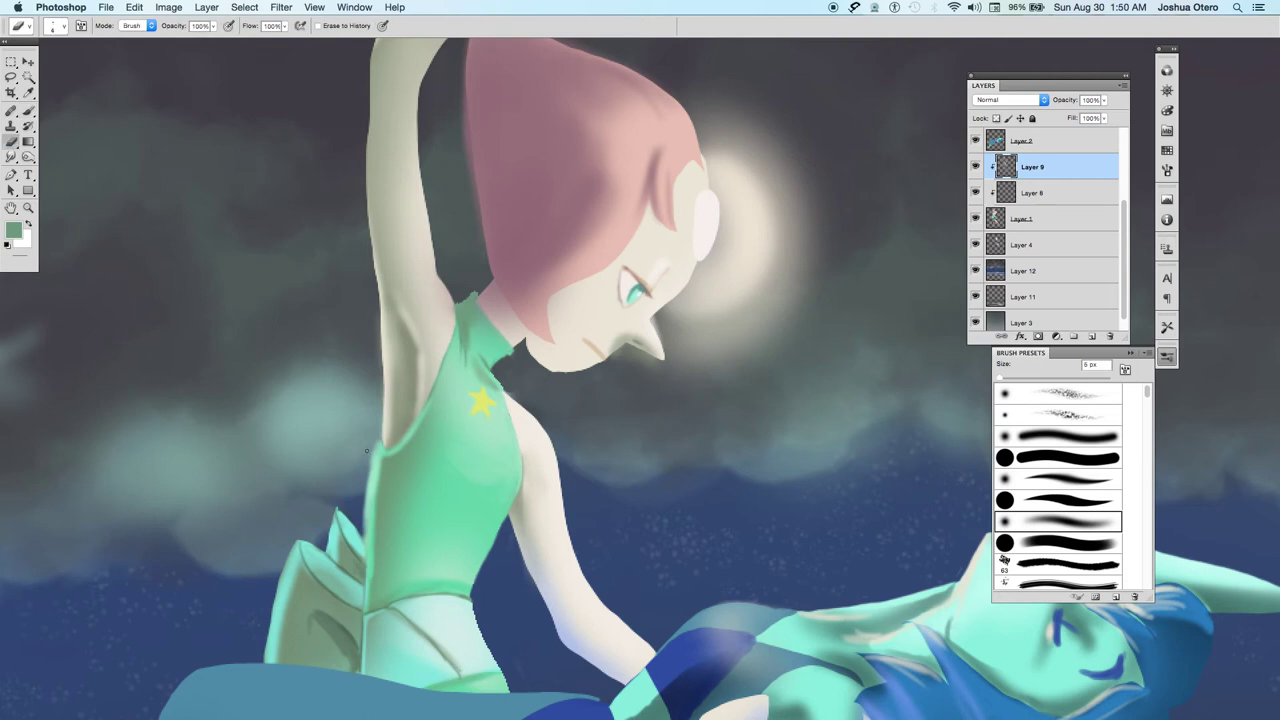
pyautogui.press(']')
pyautogui.press(']')
# Toggle the visibility of Layers 1 and 9 to examine which layer holds the paint along the dress's back edge.
pyautogui.click(1056, 220)
pyautogui.click(977, 167)
pyautogui.click(977, 167)
pyautogui.click(1038, 168)
pyautogui.click(976, 219)
pyautogui.click(976, 219)
pyautogui.click(976, 219)
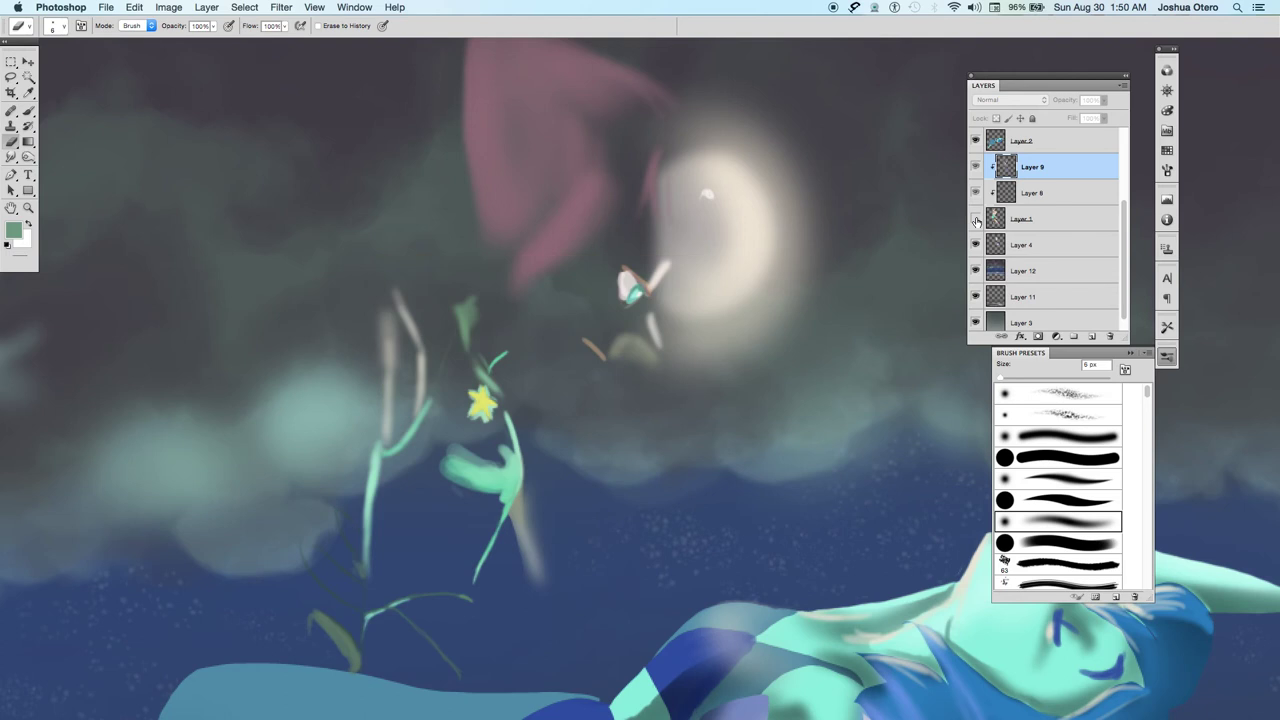
pyautogui.click(976, 219)
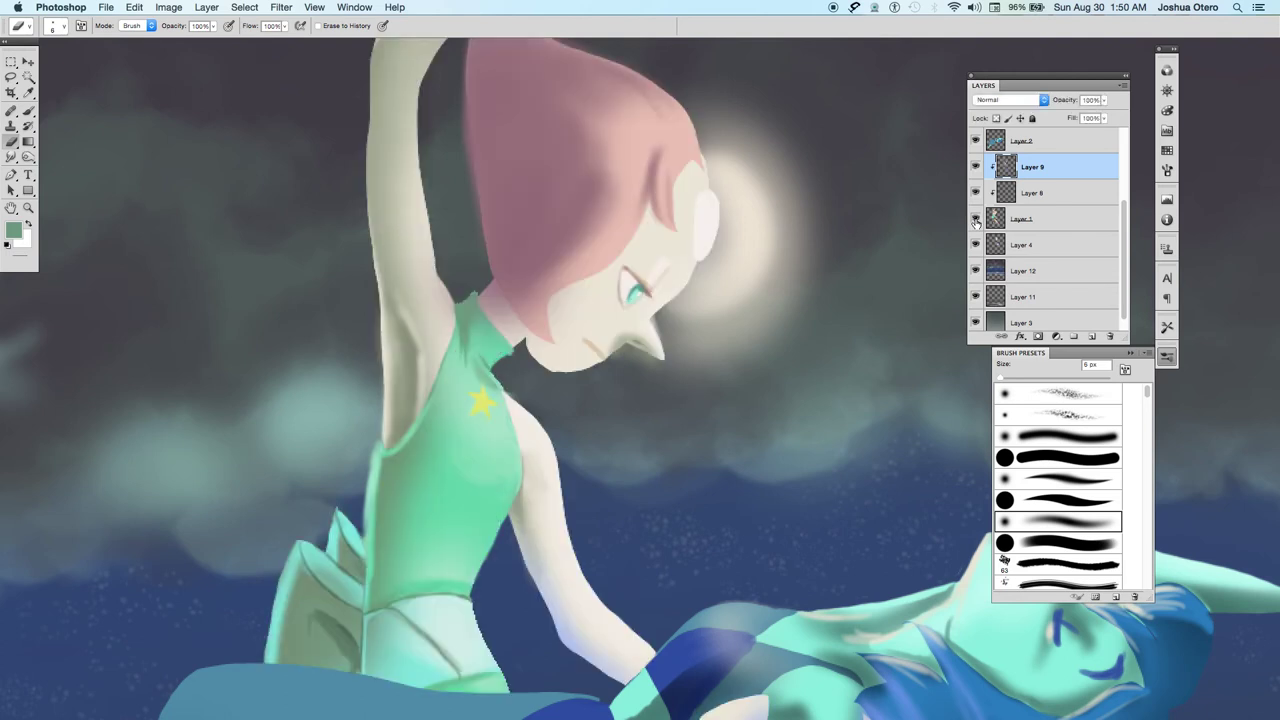
pyautogui.click(976, 167)
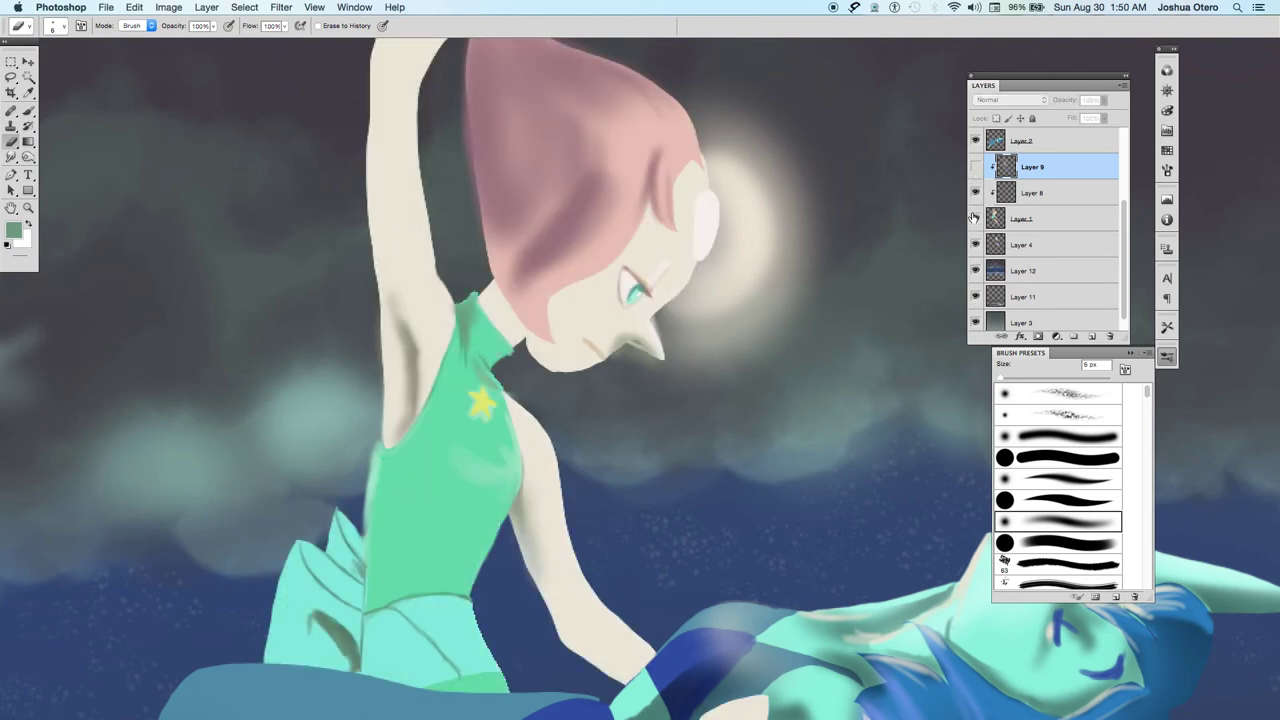
pyautogui.click(975, 166)
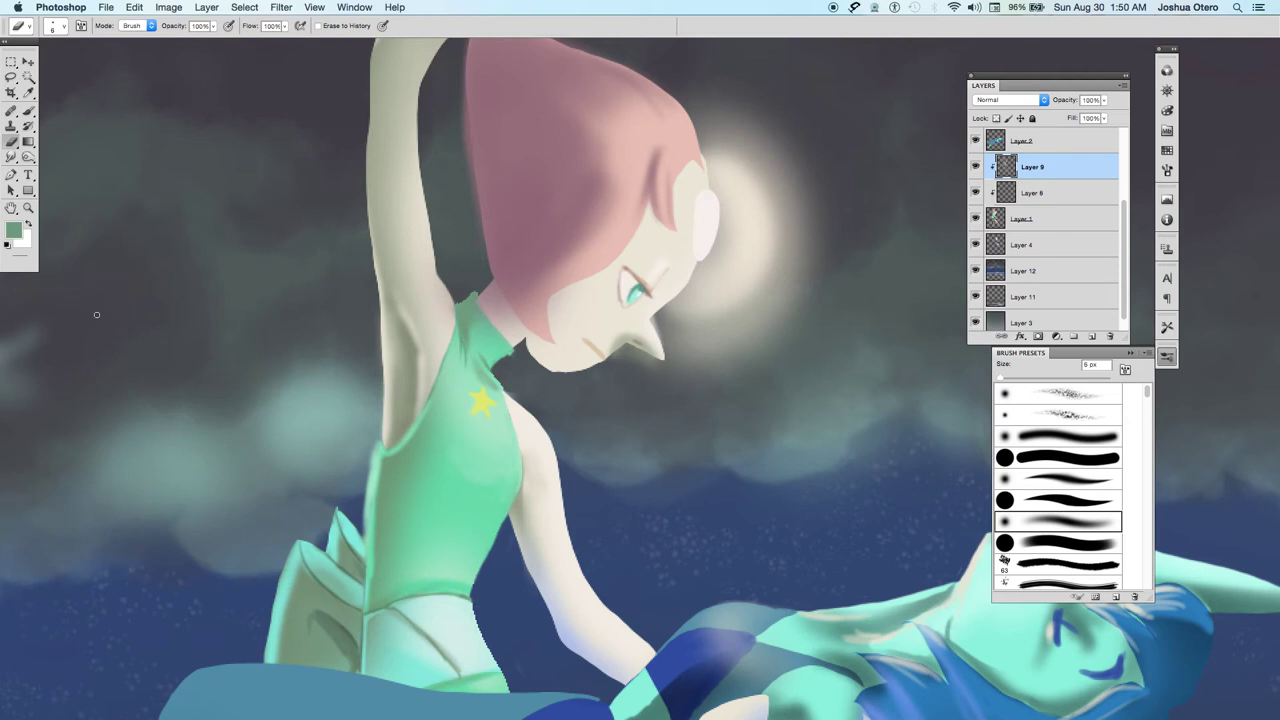
# Give the Eraser a hard round tip, hide Layer 9 and make Layer 1 active, checking its contents by toggling its visibility.
pyautogui.press(']')
pyautogui.click(1024, 550)
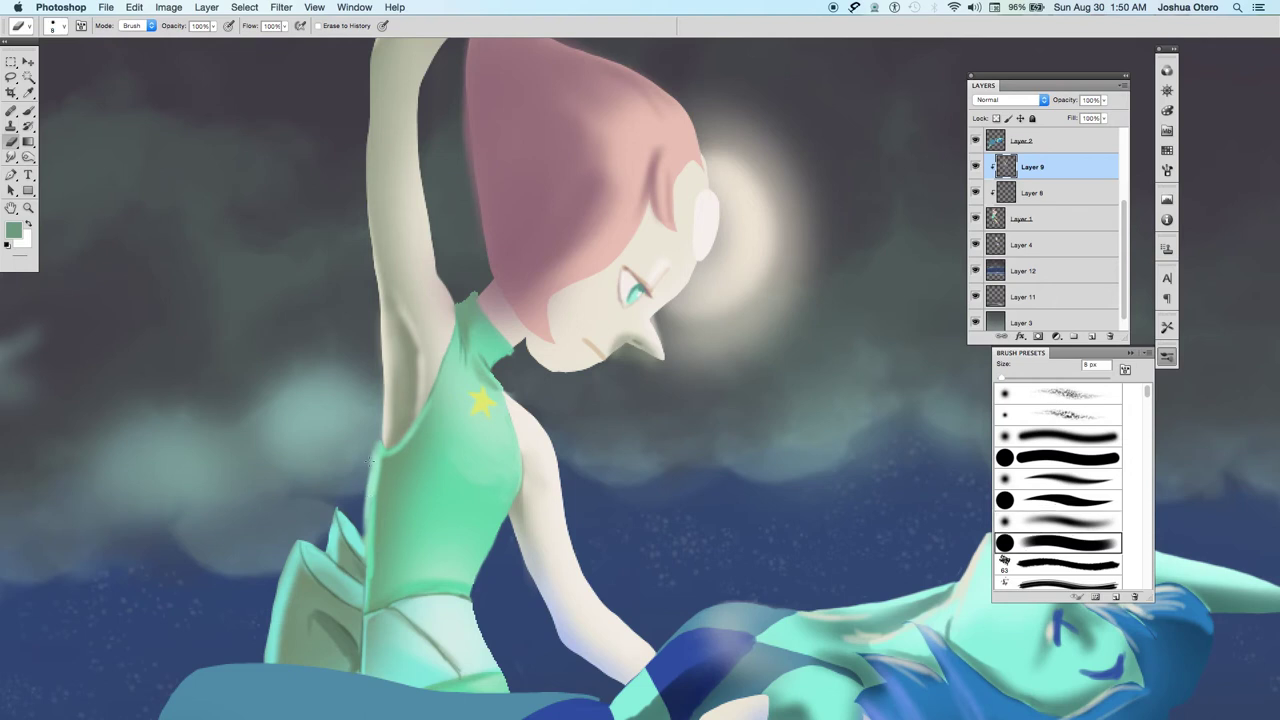
pyautogui.click(976, 167)
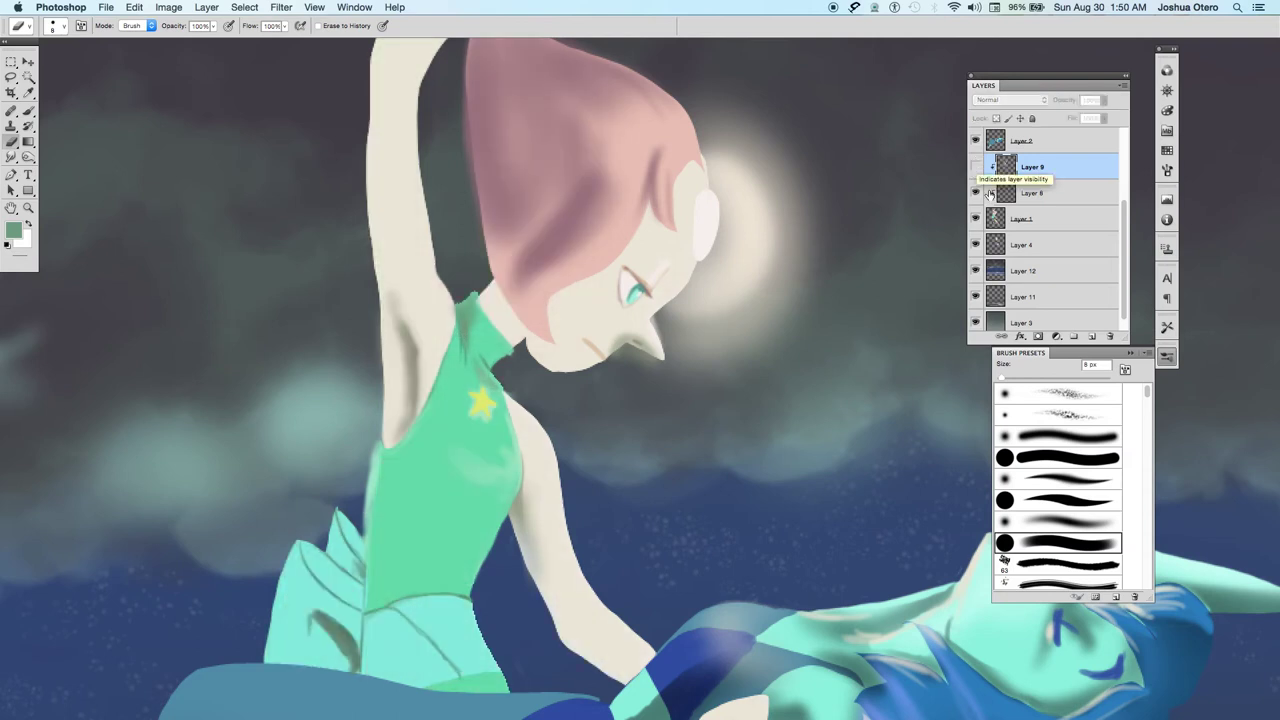
pyautogui.click(1030, 222)
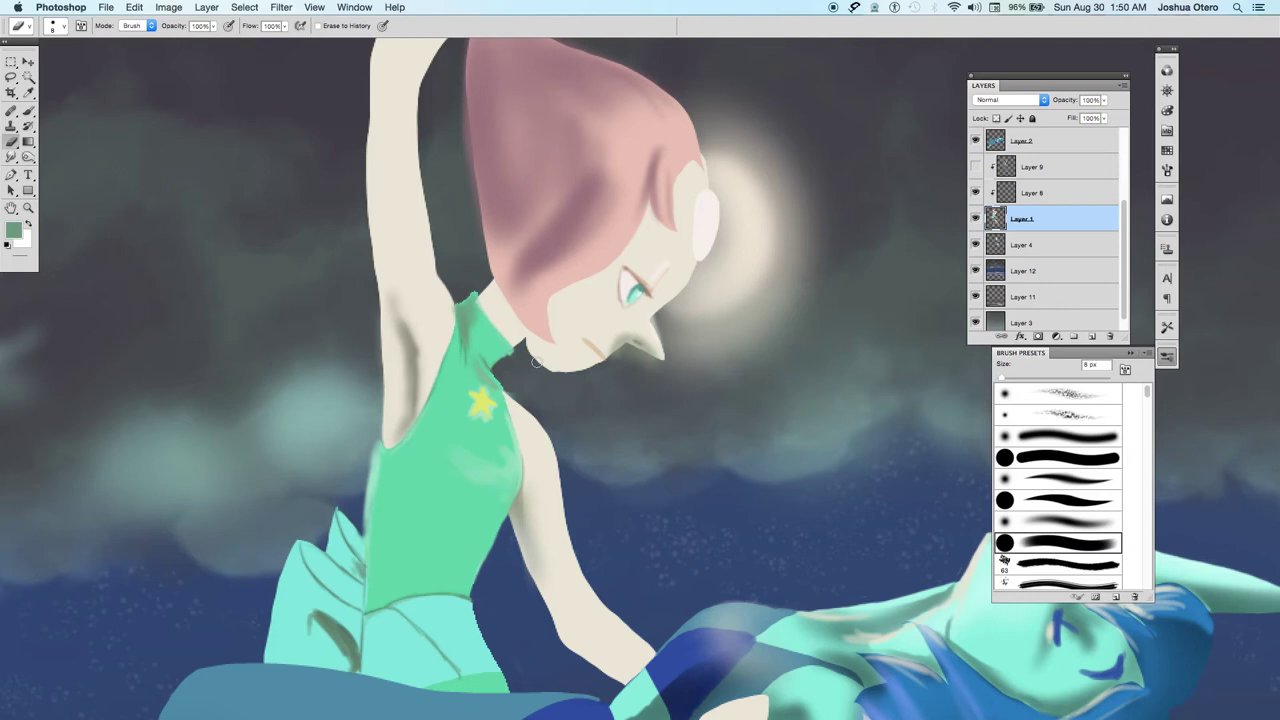
pyautogui.click(976, 219)
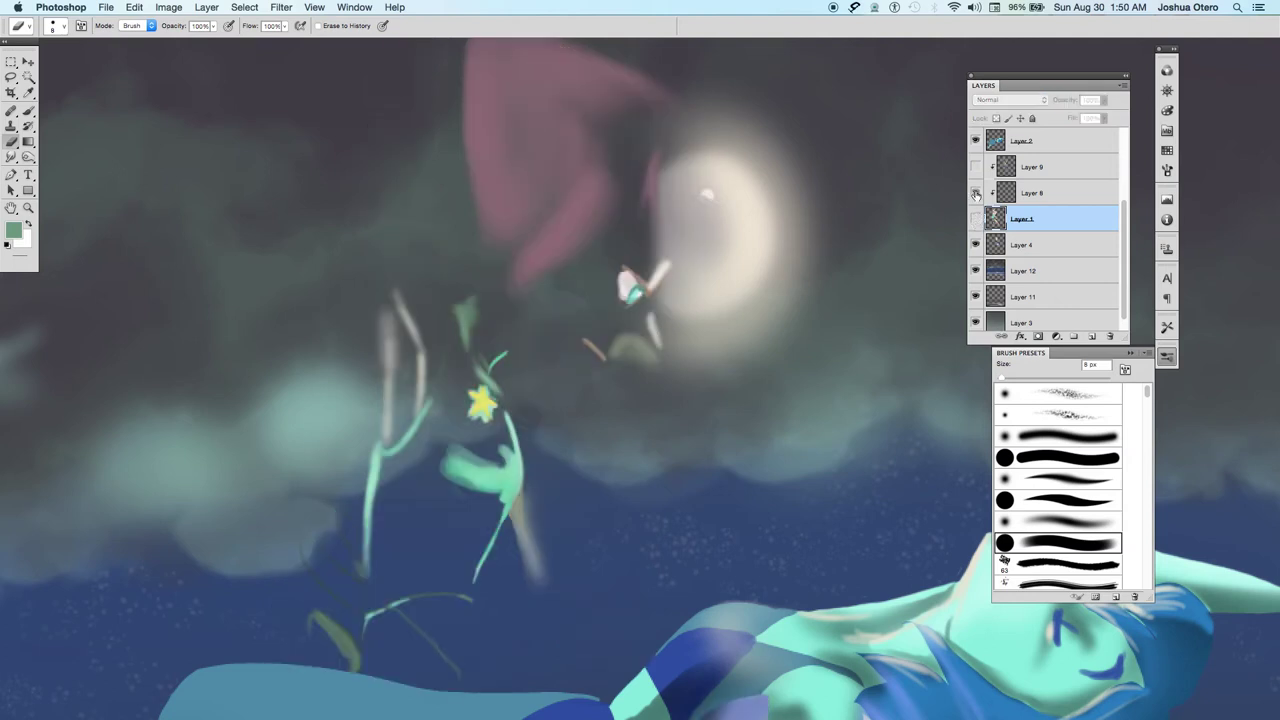
pyautogui.click(976, 219)
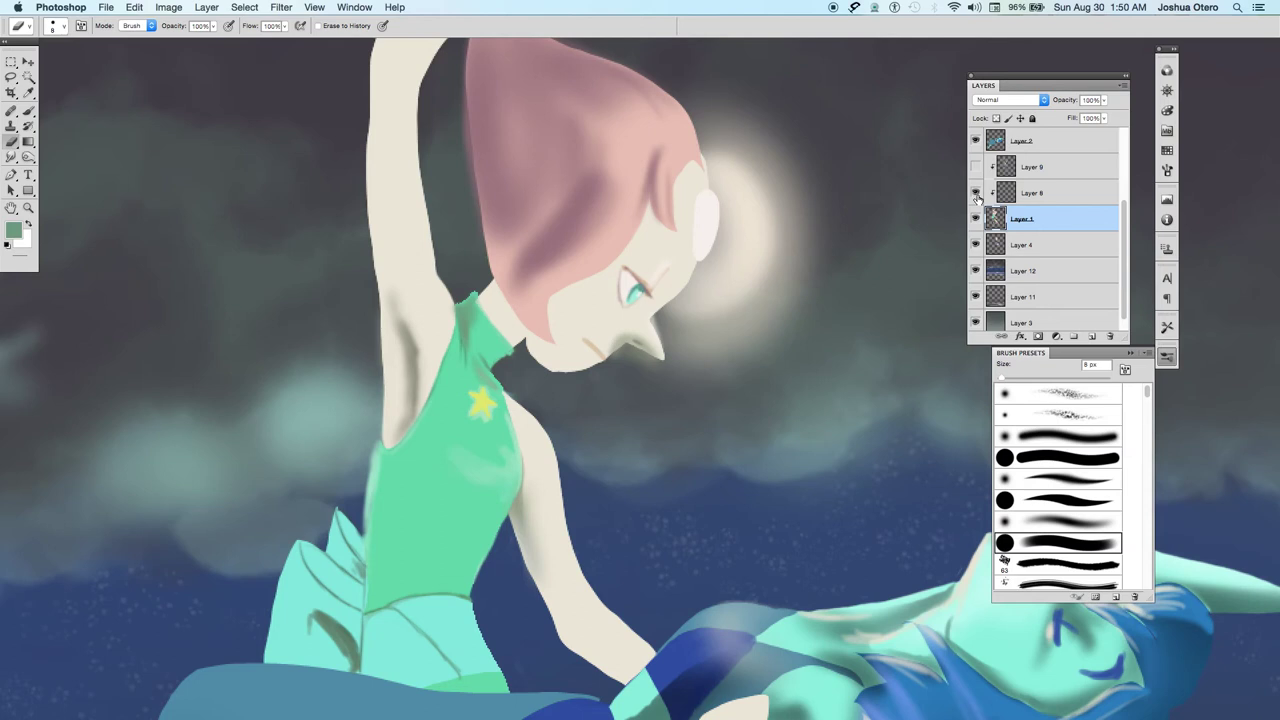
# Toggle the visibility of Layers 1, 8 and 10 to examine which one holds the outline paint on the dress's back edge.
pyautogui.click(976, 219)
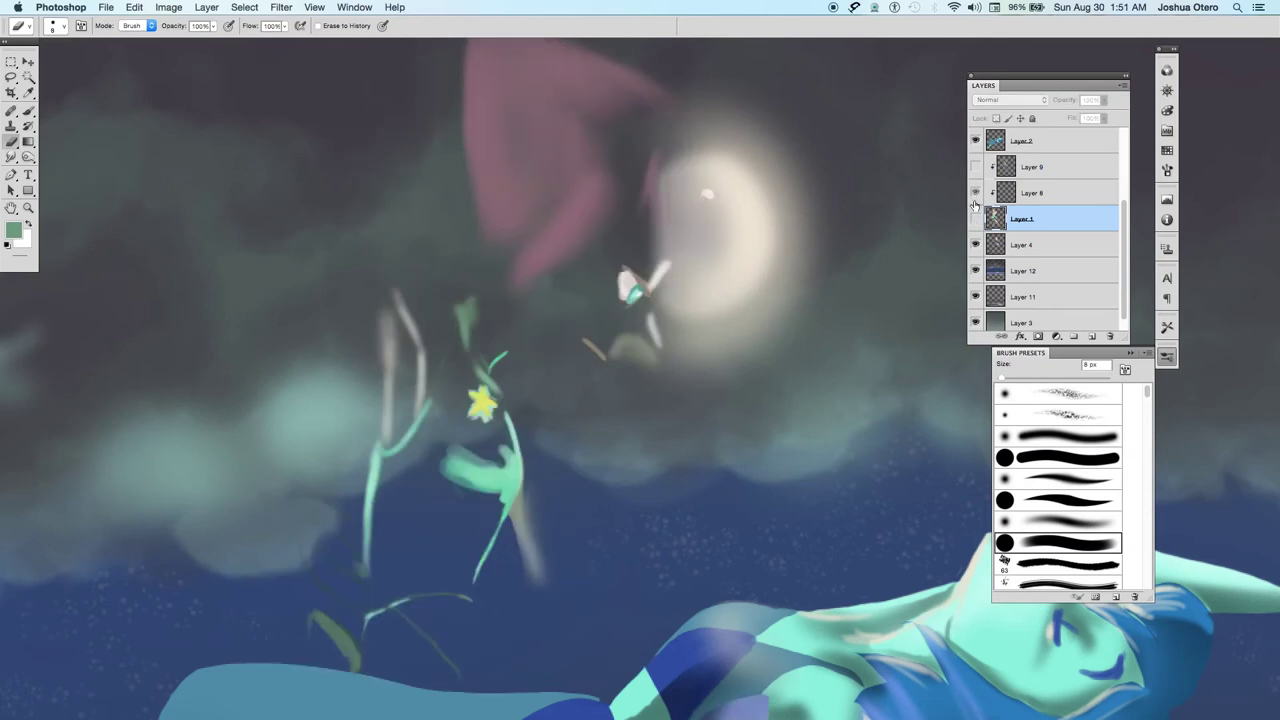
pyautogui.click(976, 219)
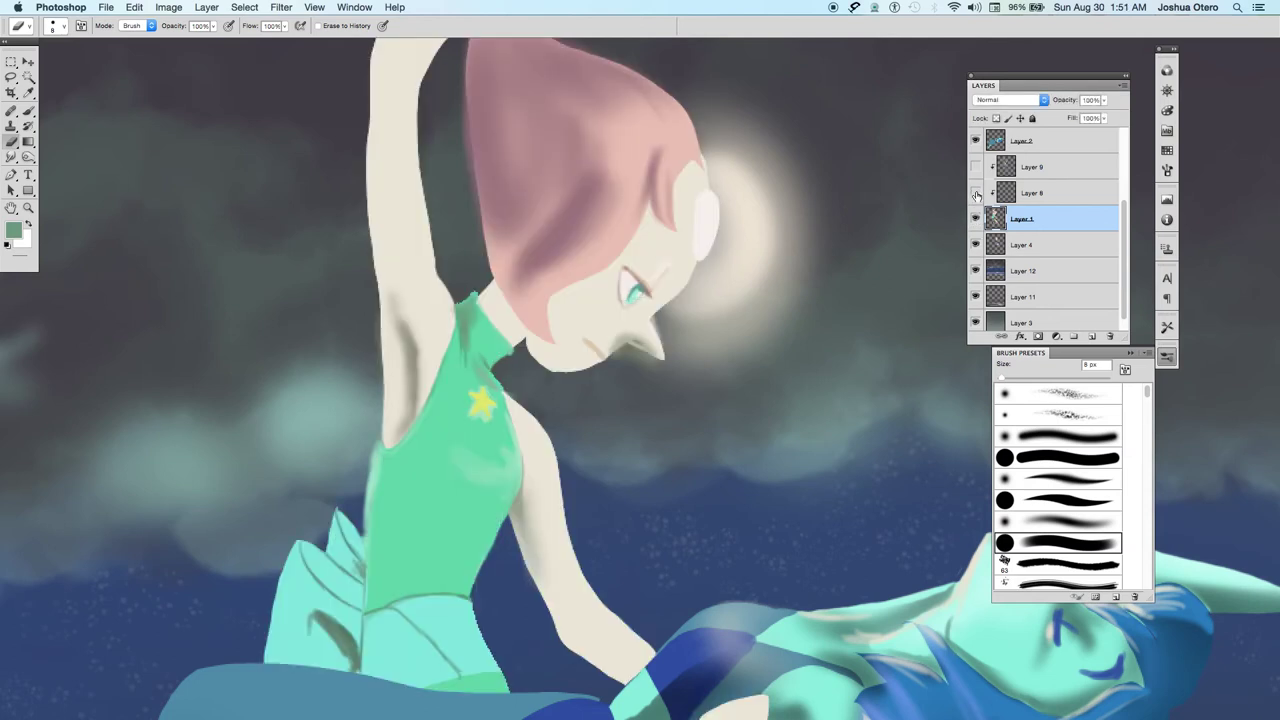
pyautogui.click(976, 192)
pyautogui.click(976, 221)
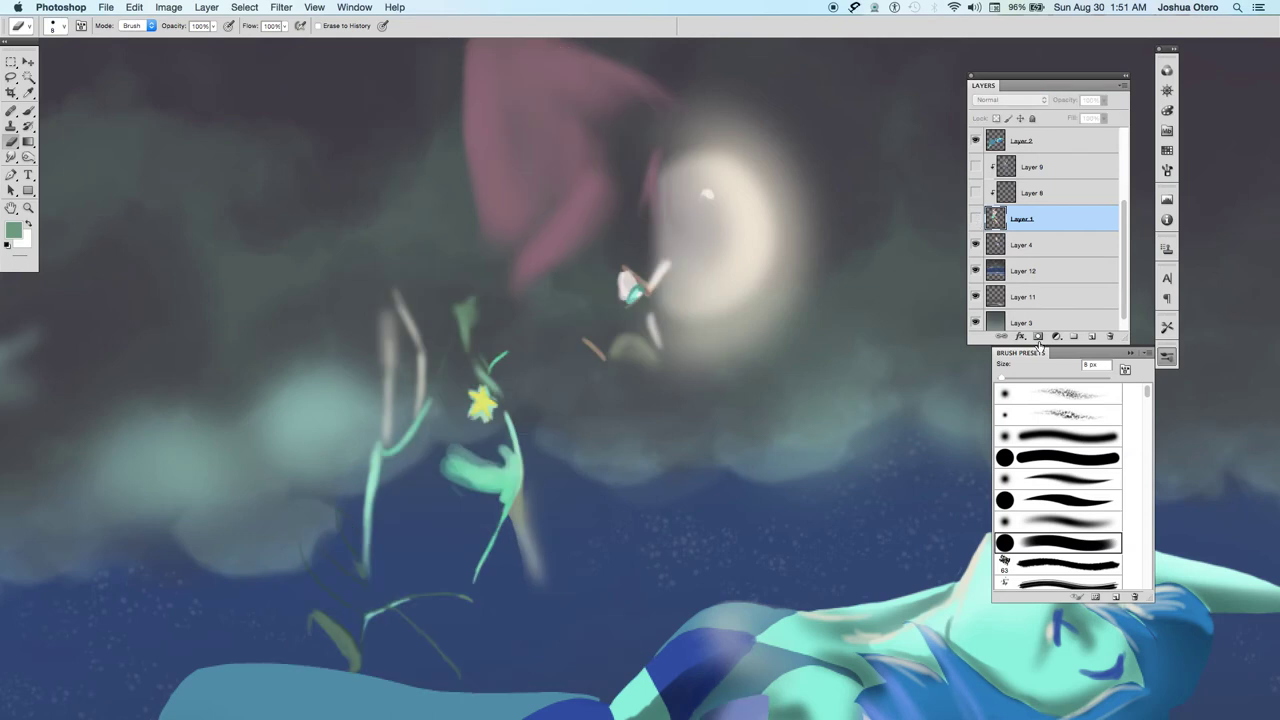
pyautogui.moveTo(1123, 298); pyautogui.dragTo(1123, 228)
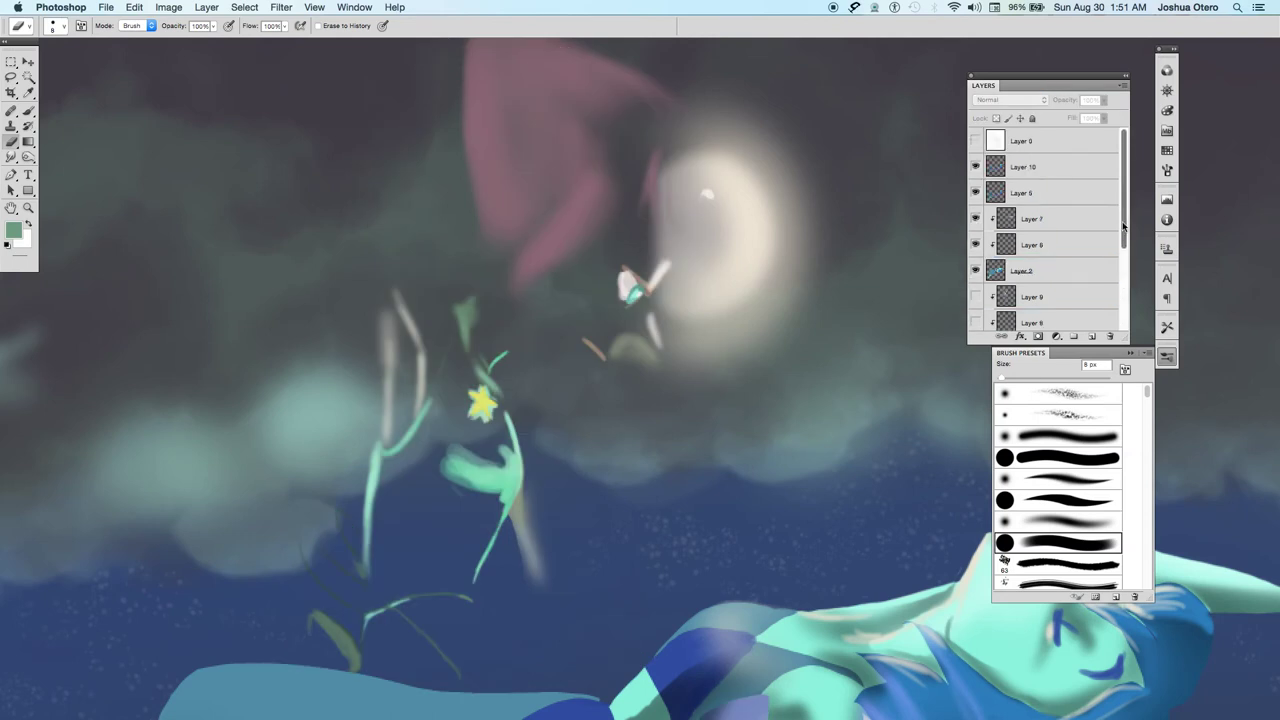
pyautogui.click(976, 167)
pyautogui.click(976, 167)
# Make Layer 10 active, show Layers 9, 8 and 1 again, and shrink the Eraser tip for the dress's back edge.
pyautogui.click(1028, 167)
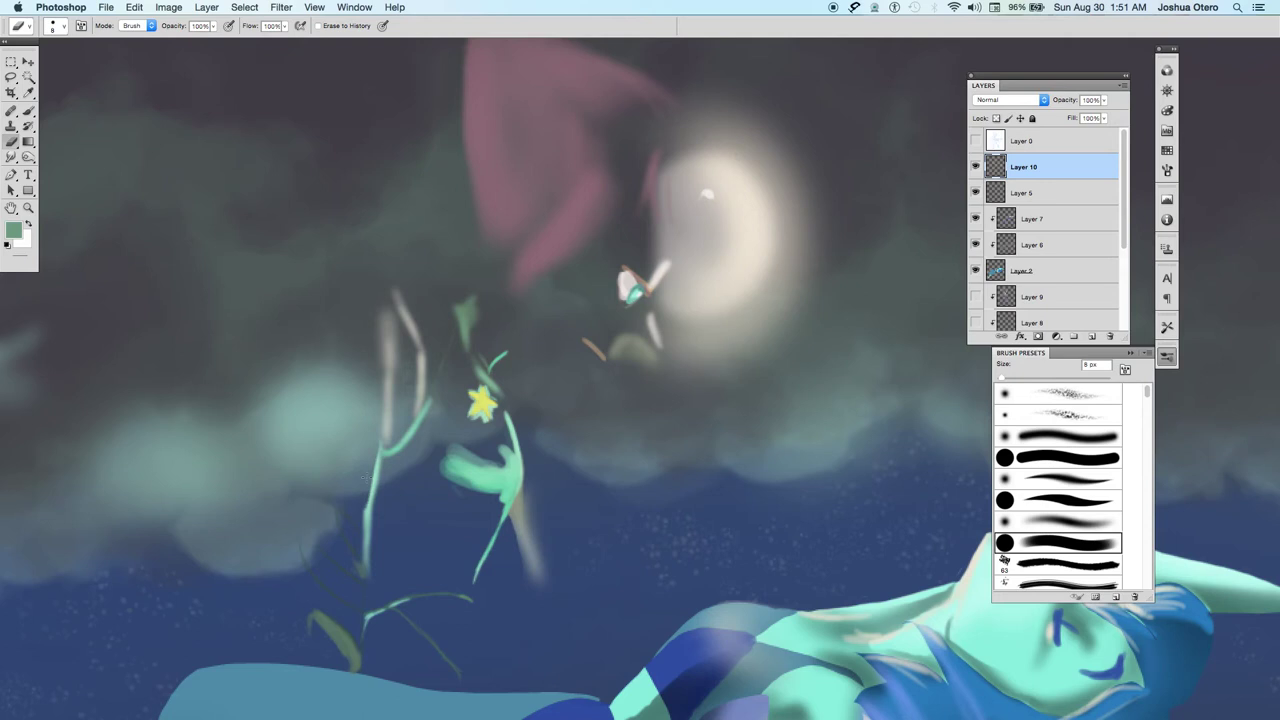
pyautogui.click(976, 299)
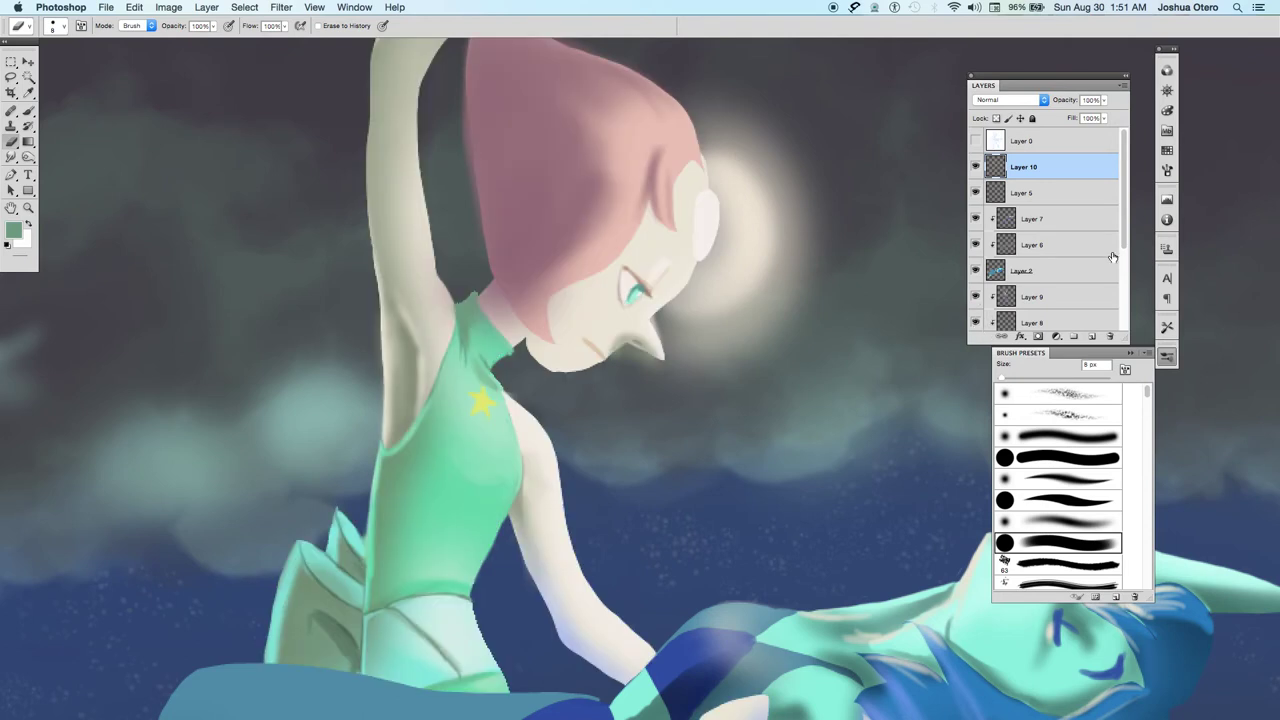
pyautogui.scroll(-1, 1114, 258)
pyautogui.scroll(-2, 1125, 260)
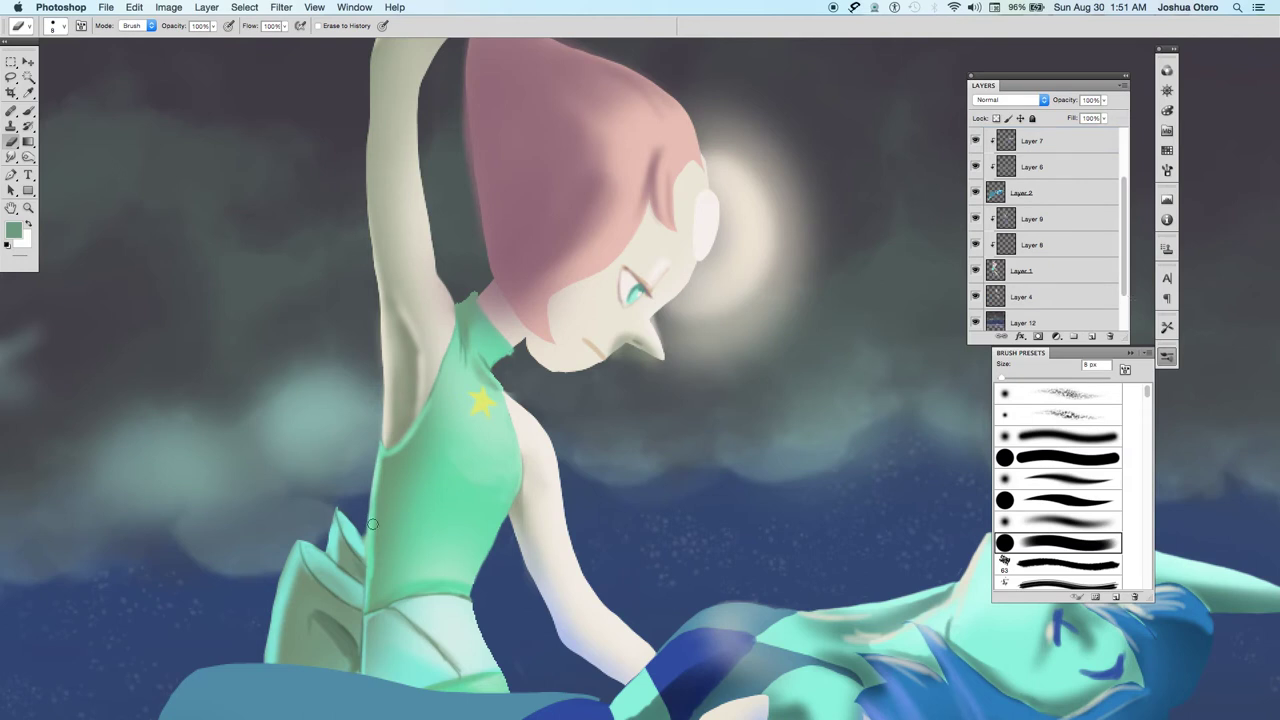
pyautogui.press('[')
pyautogui.press('[')
pyautogui.press('[')
pyautogui.press('[')
pyautogui.press('[')
# Smooth the jagged front edge of the skirt below the waist on Layer 1 with a small brush in sampled pale green.
pyautogui.click(1048, 277)
pyautogui.press('b')
pyautogui.keyDown('alt'); pyautogui.click(482, 364); pyautogui.keyUp('alt')
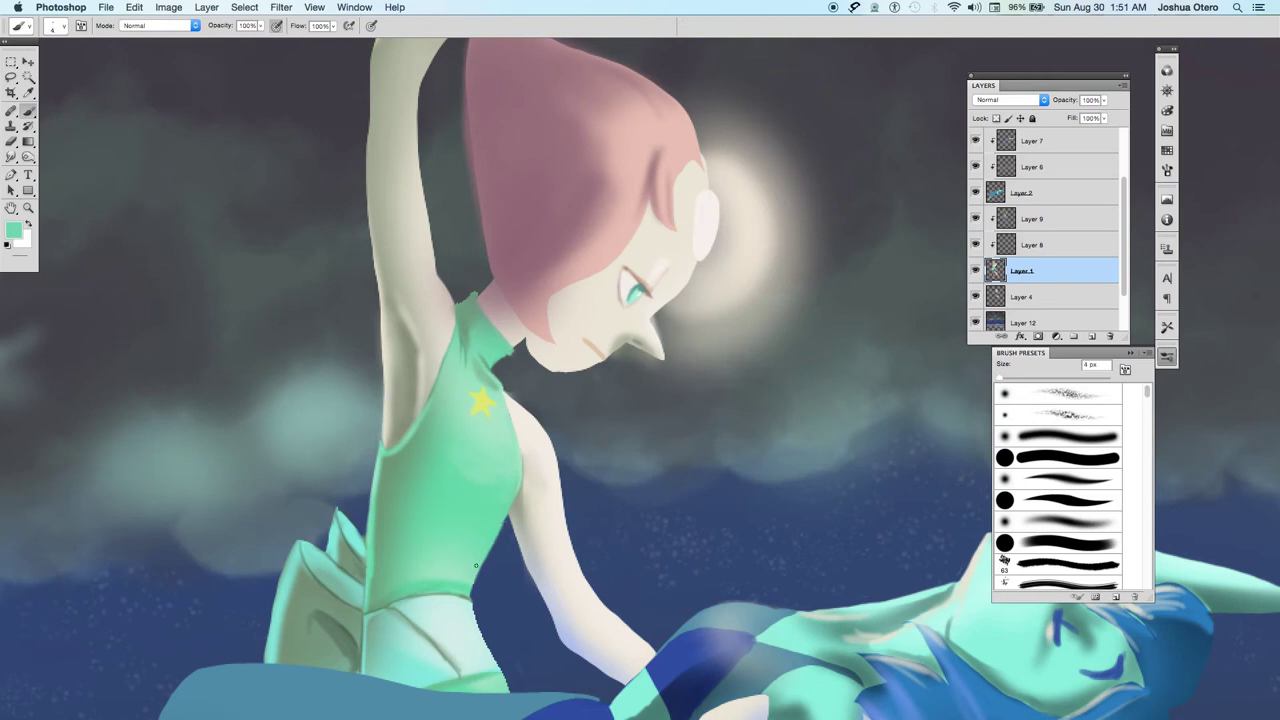
pyautogui.keyDown('alt'); pyautogui.click(479, 611); pyautogui.keyUp('alt')
pyautogui.moveTo(474, 618); pyautogui.dragTo(500, 670)
pyautogui.keyDown('alt'); pyautogui.click(496, 676); pyautogui.keyUp('alt')
pyautogui.keyDown('alt'); pyautogui.click(500, 680); pyautogui.keyUp('alt')
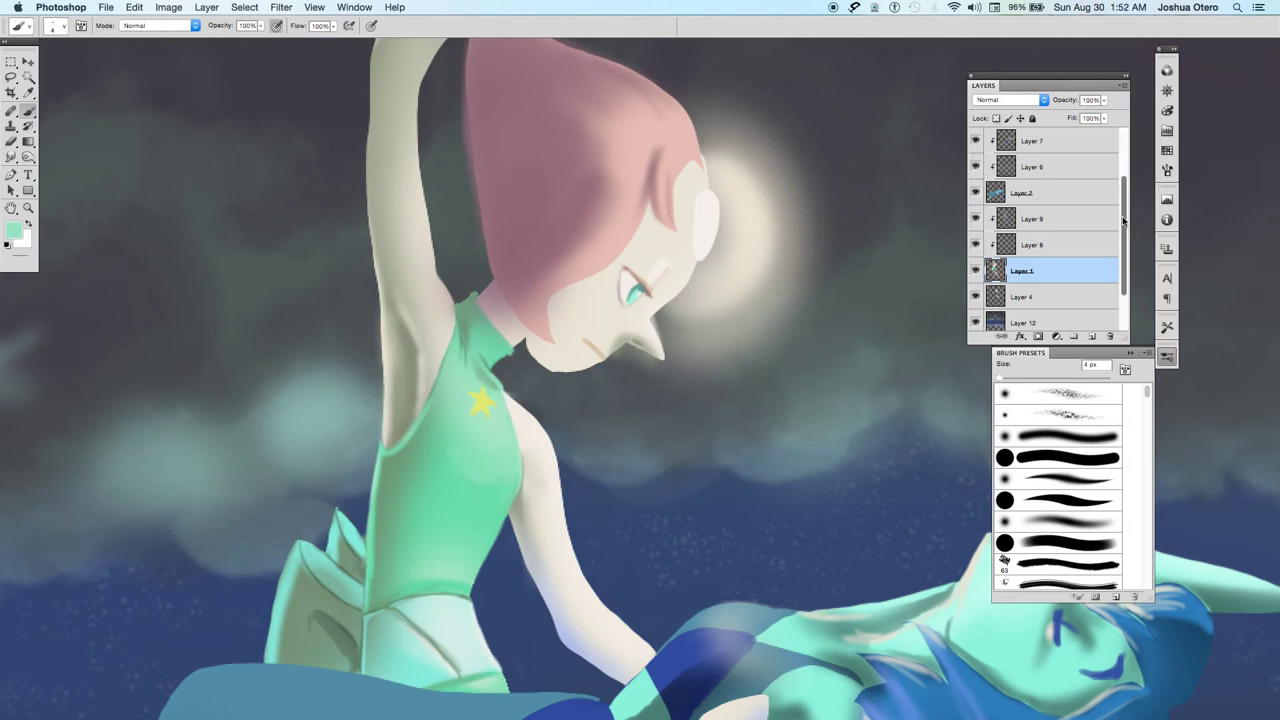
# Make Layer 9 active, sample the upper figure's hair and set the foreground colour to a stronger pink, #c06469.
pyautogui.scroll(3, 976, 180)
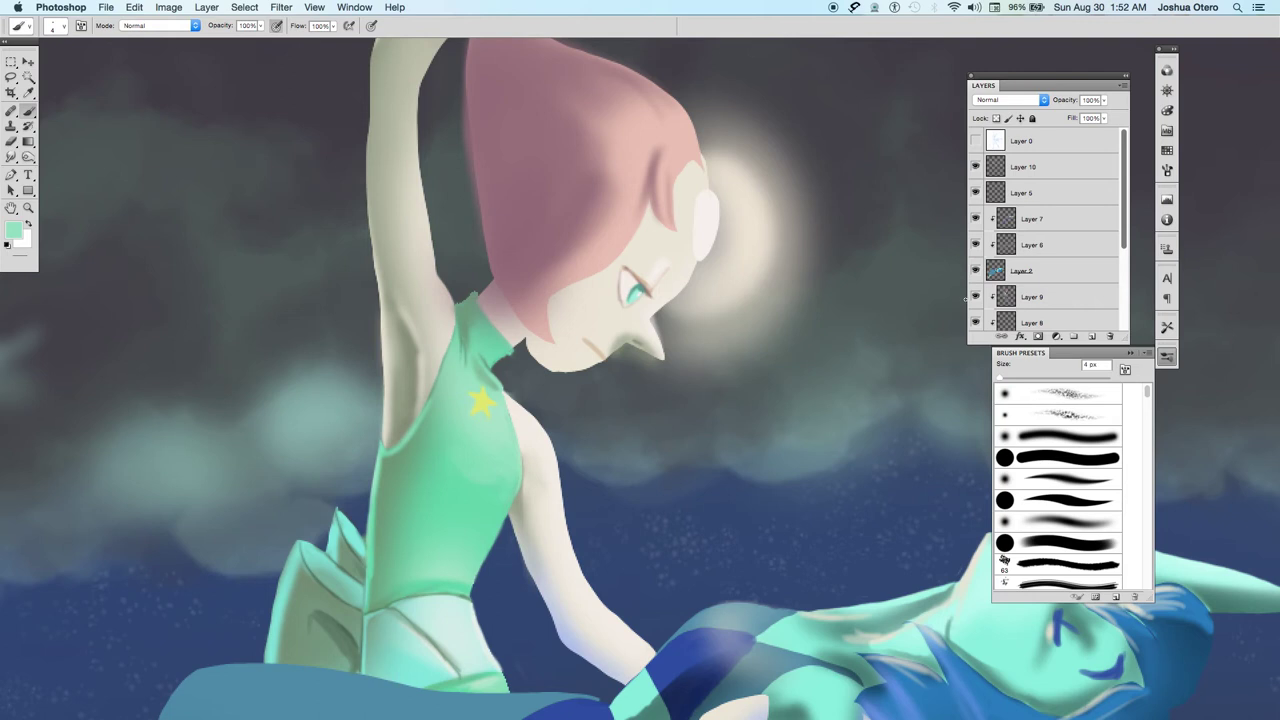
pyautogui.moveTo(1121, 223); pyautogui.dragTo(1121, 317)
pyautogui.click(1045, 164)
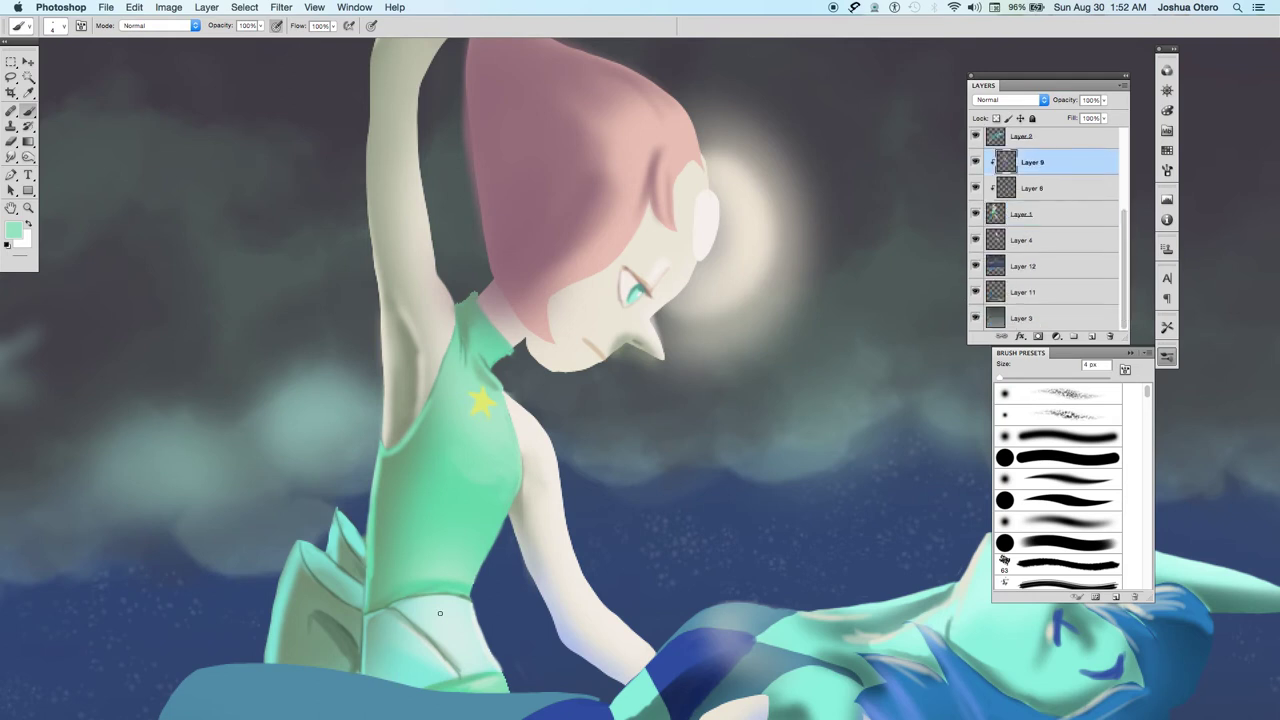
pyautogui.press(']')
pyautogui.keyDown('alt'); pyautogui.click(655, 180); pyautogui.keyUp('alt')
pyautogui.click(12, 229)
pyautogui.moveTo(875, 478)
pyautogui.mouseDown()
pyautogui.moveTo(892, 477)
pyautogui.moveTo(854, 484)
pyautogui.moveTo(904, 469)
pyautogui.mouseUp()
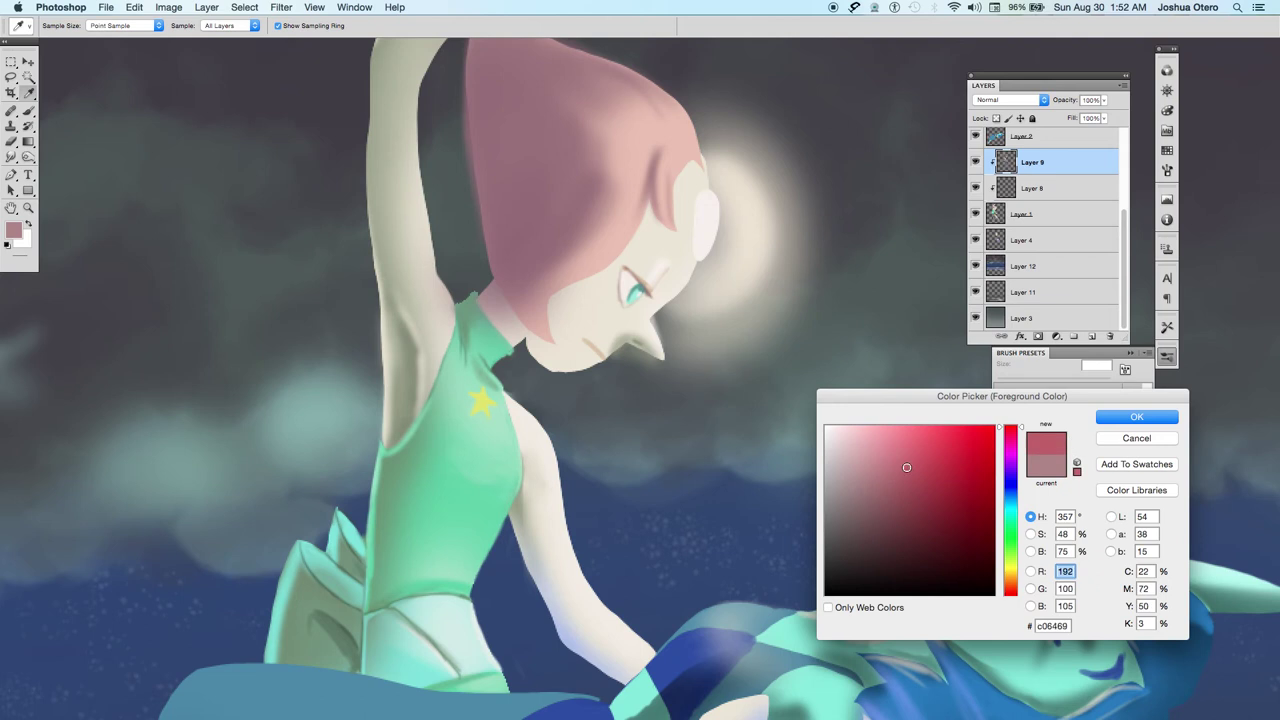
pyautogui.click(1136, 416)
pyautogui.press('b')
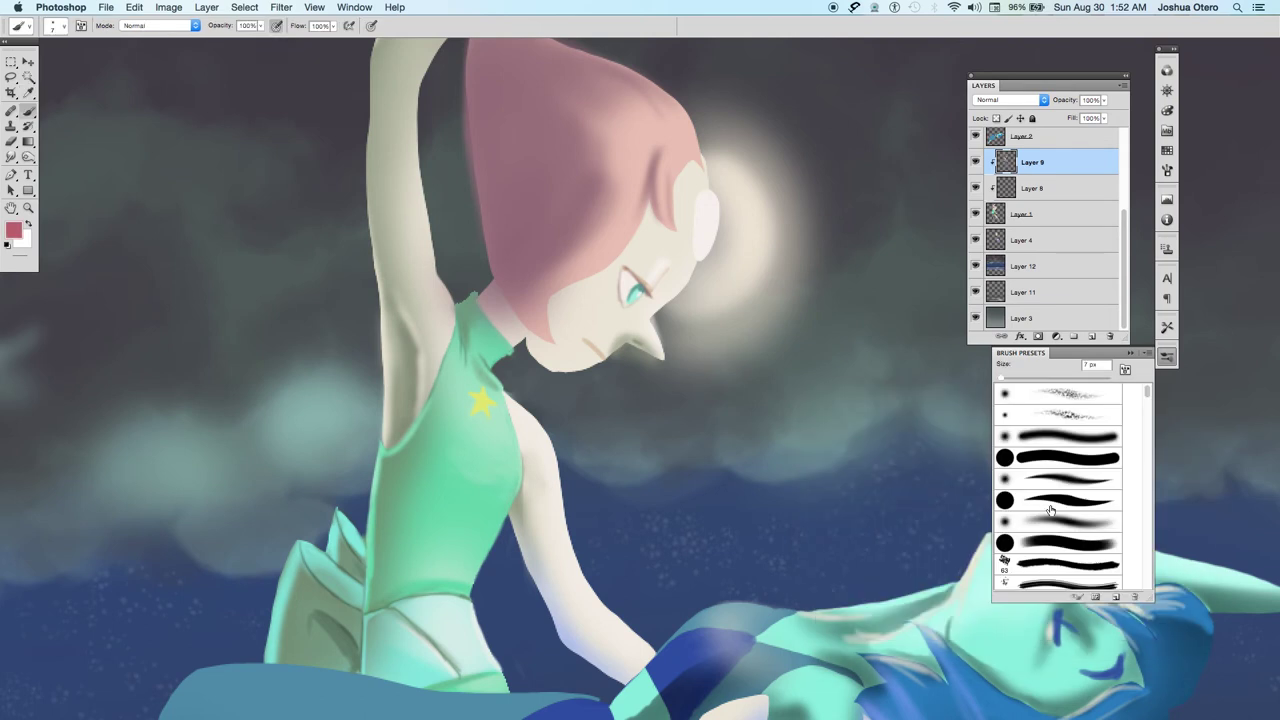
# Try a thin soft round stroke on the short hair lock beside the face on Layer 9, and undo it.
pyautogui.click(1051, 502)
pyautogui.click(1051, 478)
pyautogui.press('[')
pyautogui.press('[')
pyautogui.moveTo(660, 212); pyautogui.dragTo(668, 226)
pyautogui.press('super+z')
pyautogui.press('super+z')
# Dab the front of the hair, sample its light pink, hide Layer 10 and make Layer 1 active.
pyautogui.moveTo(702, 164); pyautogui.dragTo(703, 158)
pyautogui.keyDown('alt'); pyautogui.click(696, 140); pyautogui.keyUp('alt')
pyautogui.hotkey('alt', '[')
pyautogui.hotkey('alt', '[')
pyautogui.click(976, 162)
pyautogui.click(977, 164)
pyautogui.scroll(2, 1123, 229)
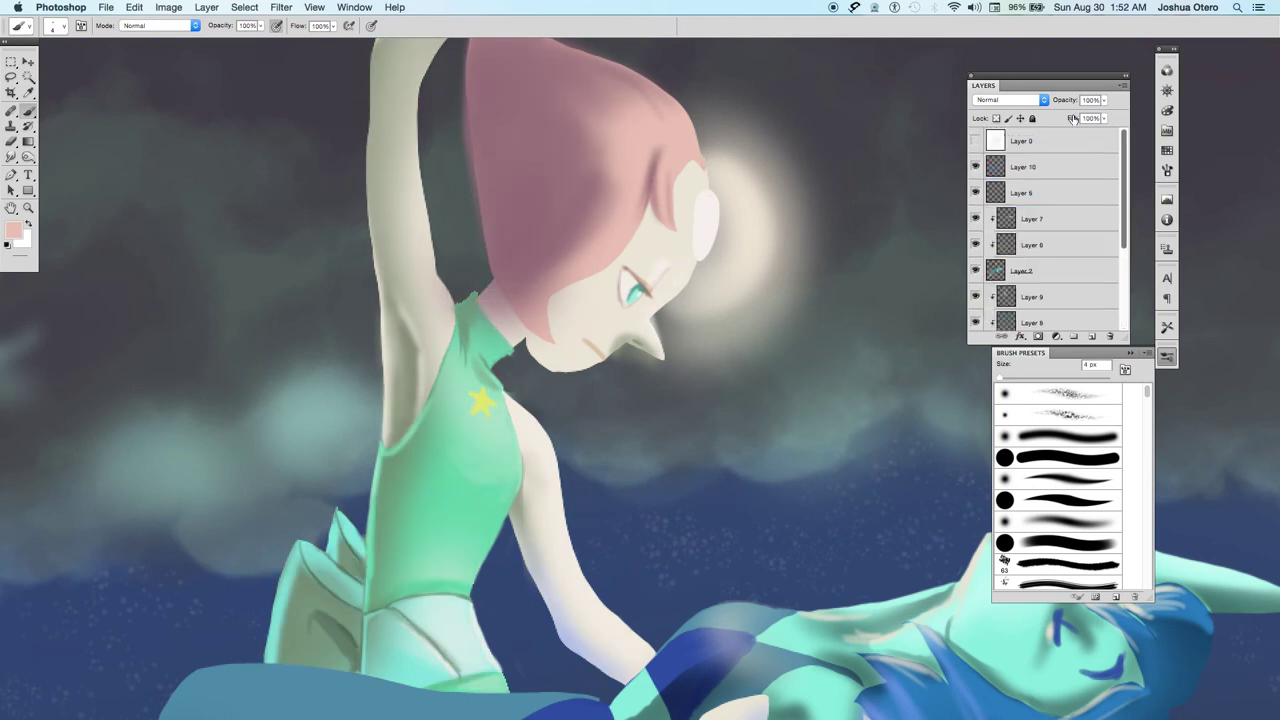
pyautogui.click(977, 167)
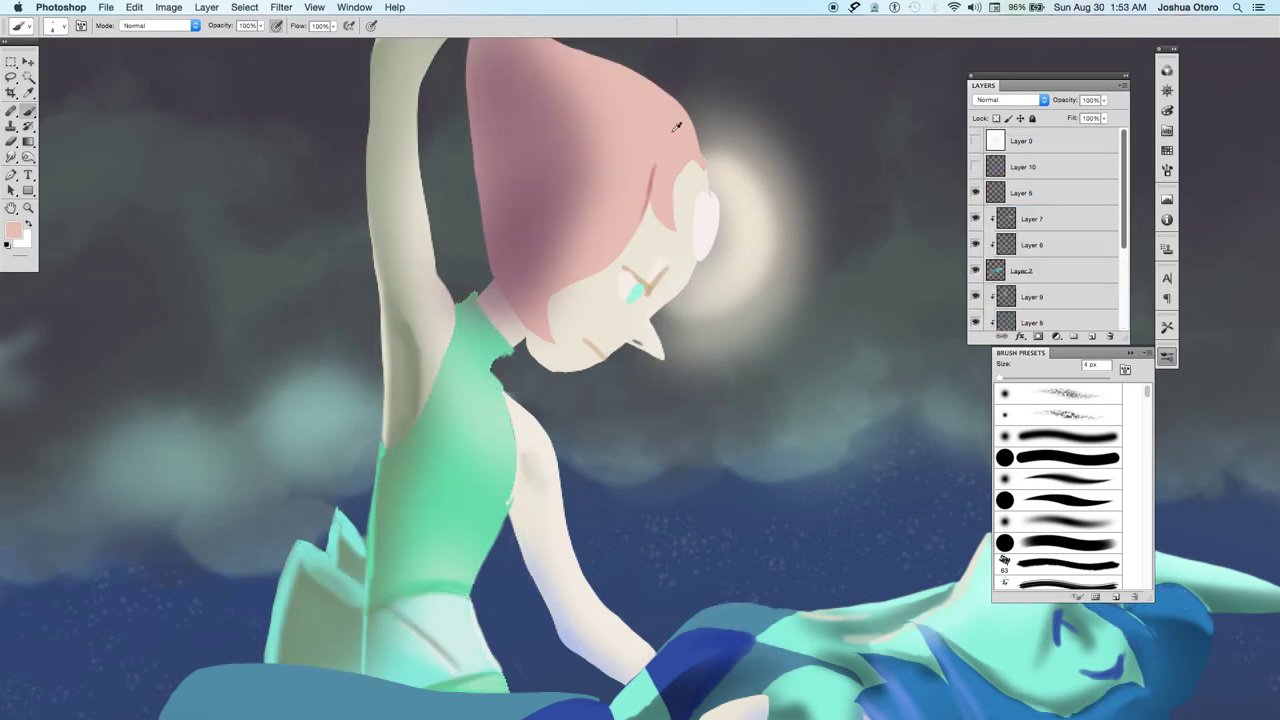
pyautogui.scroll(-2, 1123, 308)
pyautogui.scroll(-1, 1123, 308)
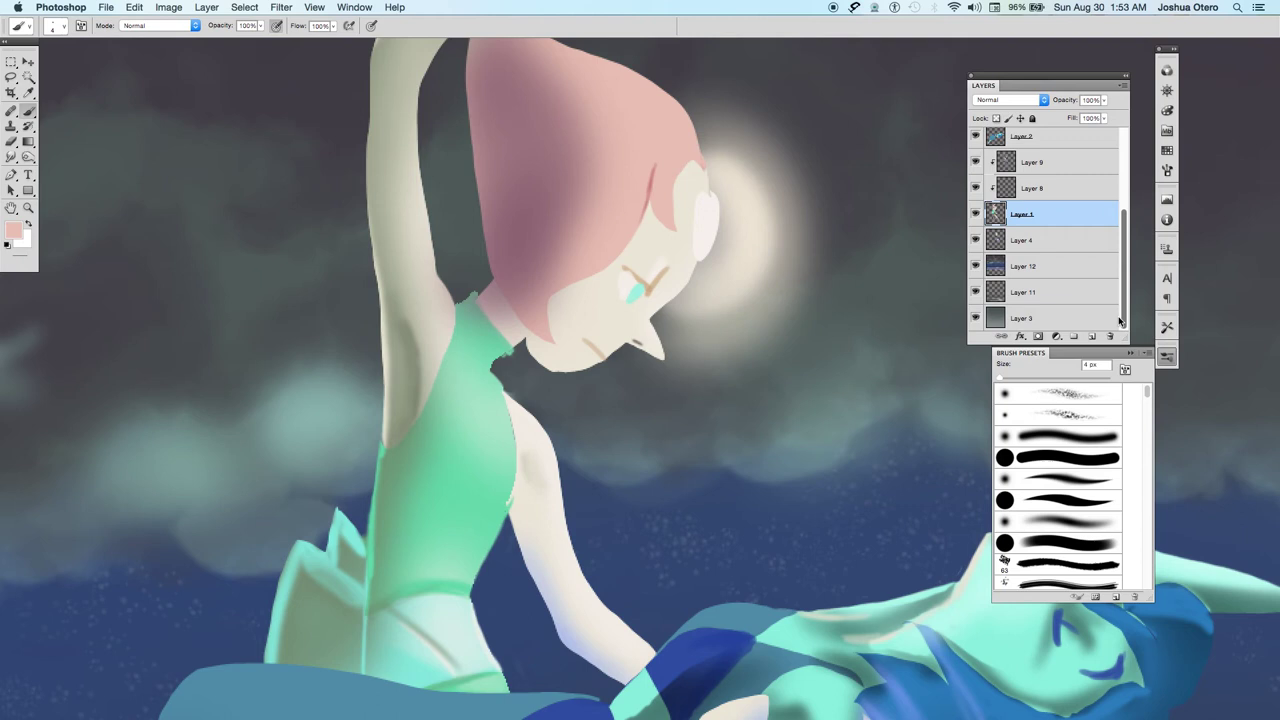
# Extend and round out the hair's front edge above the forehead gem on Layer 1 with light pink hard round strokes.
pyautogui.press(']')
pyautogui.press(']')
pyautogui.moveTo(703, 161)
pyautogui.mouseDown()
pyautogui.moveTo(697, 130)
pyautogui.moveTo(702, 150)
pyautogui.mouseUp()
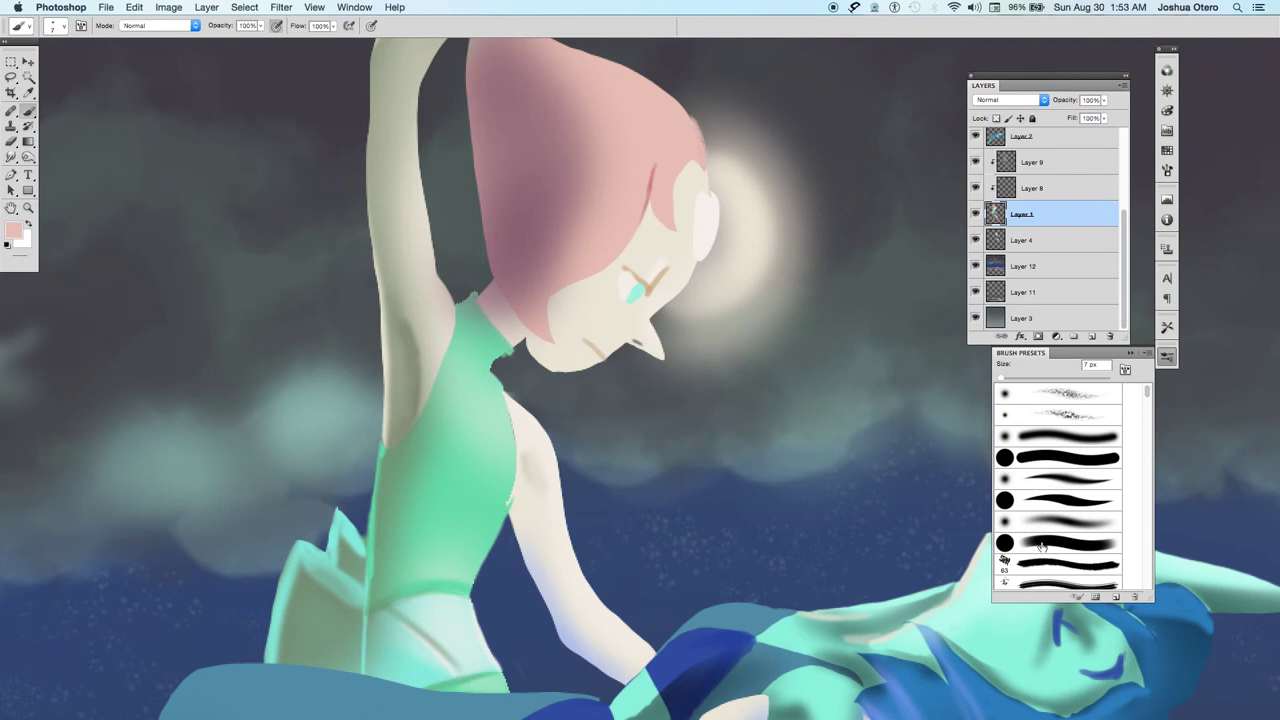
pyautogui.click(1043, 503)
pyautogui.press('[')
pyautogui.press('[')
pyautogui.press('[')
pyautogui.moveTo(698, 148); pyautogui.dragTo(672, 101)
pyautogui.moveTo(676, 104); pyautogui.dragTo(639, 78)
pyautogui.moveTo(697, 130); pyautogui.dragTo(691, 128)
pyautogui.moveTo(708, 146); pyautogui.dragTo(676, 91)
pyautogui.moveTo(703, 132)
pyautogui.mouseDown()
pyautogui.moveTo(681, 107)
pyautogui.moveTo(688, 156)
pyautogui.mouseUp()
# Toggle the visibility of Layers 4 and 1 to check the hair and forehead gem against the moon, sampling the gem's pale colour.
pyautogui.click(976, 241)
pyautogui.click(976, 241)
pyautogui.click(976, 241)
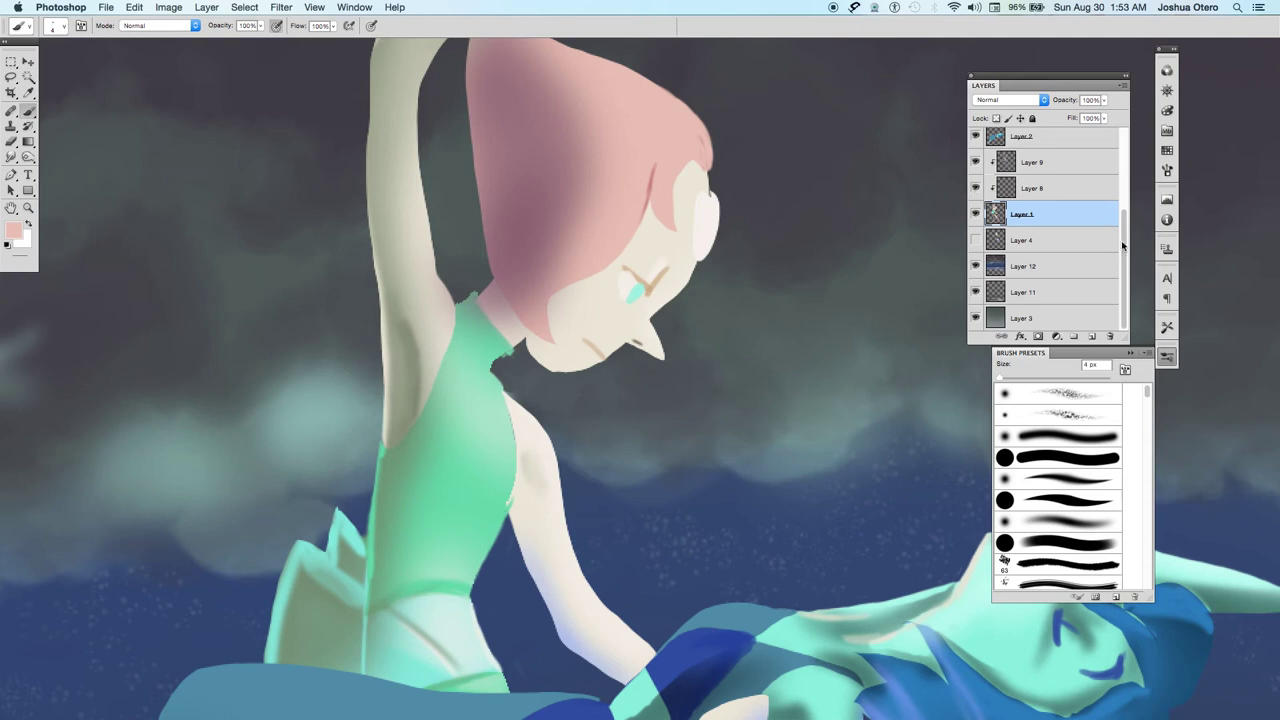
pyautogui.click(975, 214)
pyautogui.click(975, 214)
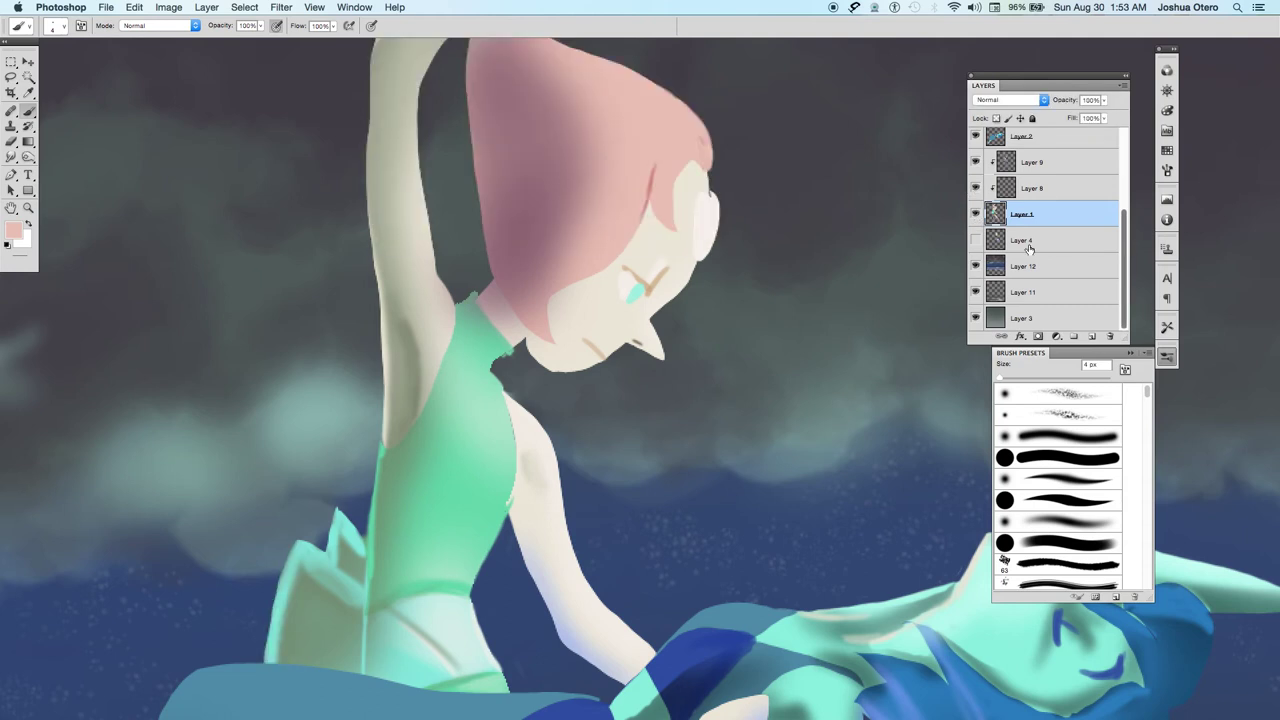
pyautogui.keyDown('alt'); pyautogui.click(708, 212); pyautogui.keyUp('alt')
pyautogui.click(975, 240)
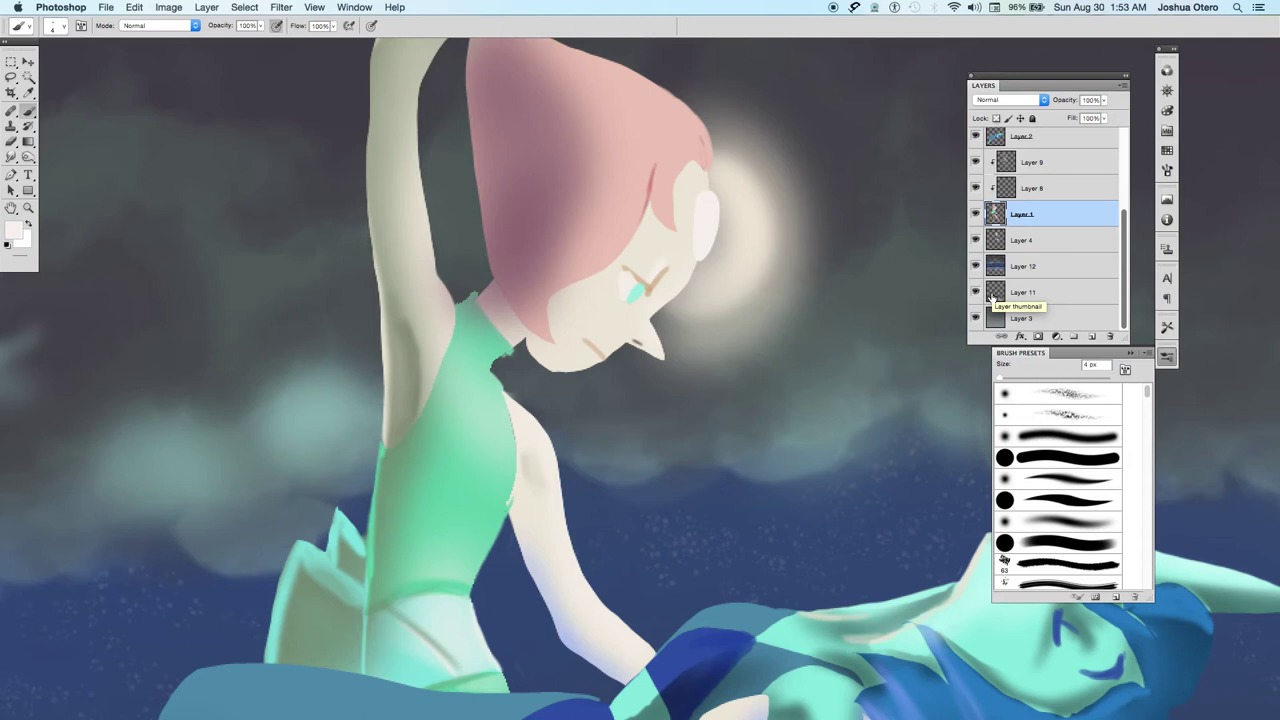
# Sample the darker pink of the hair lock's outline and show Layer 10 again, keeping Layer 1 active.
pyautogui.keyDown('alt'); pyautogui.click(667, 185); pyautogui.keyUp('alt')
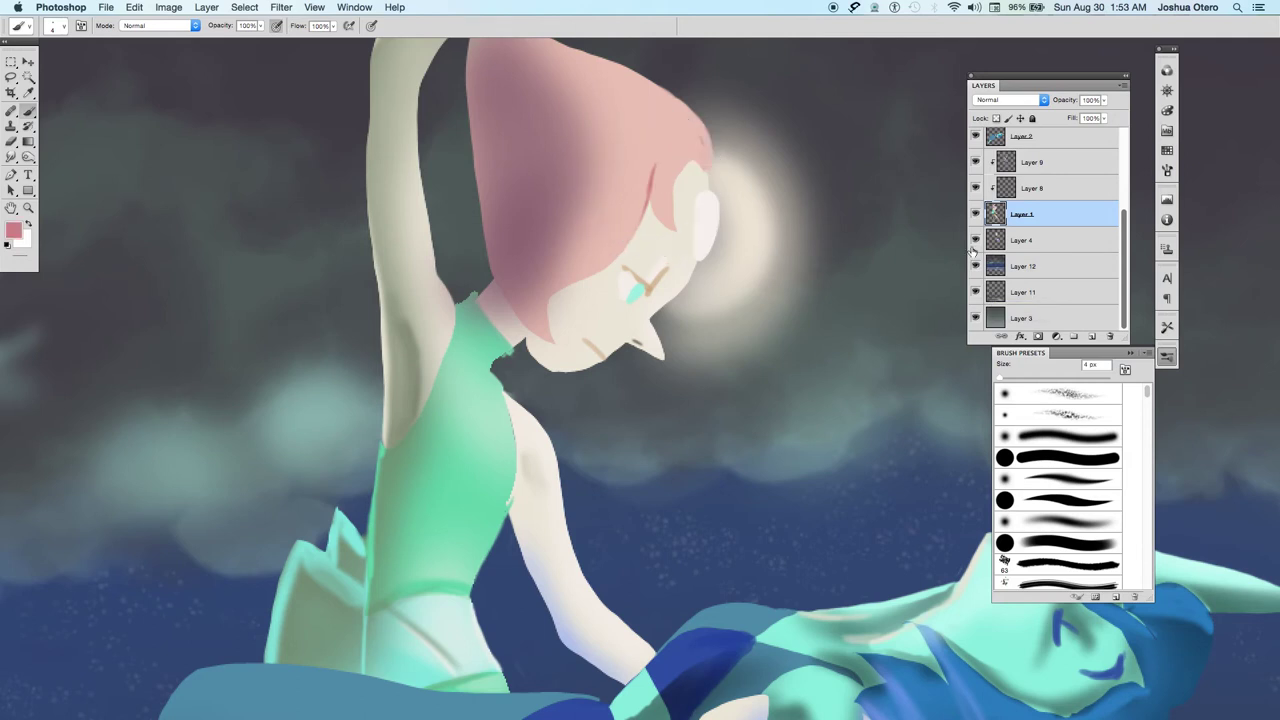
pyautogui.scroll(3, 1118, 248)
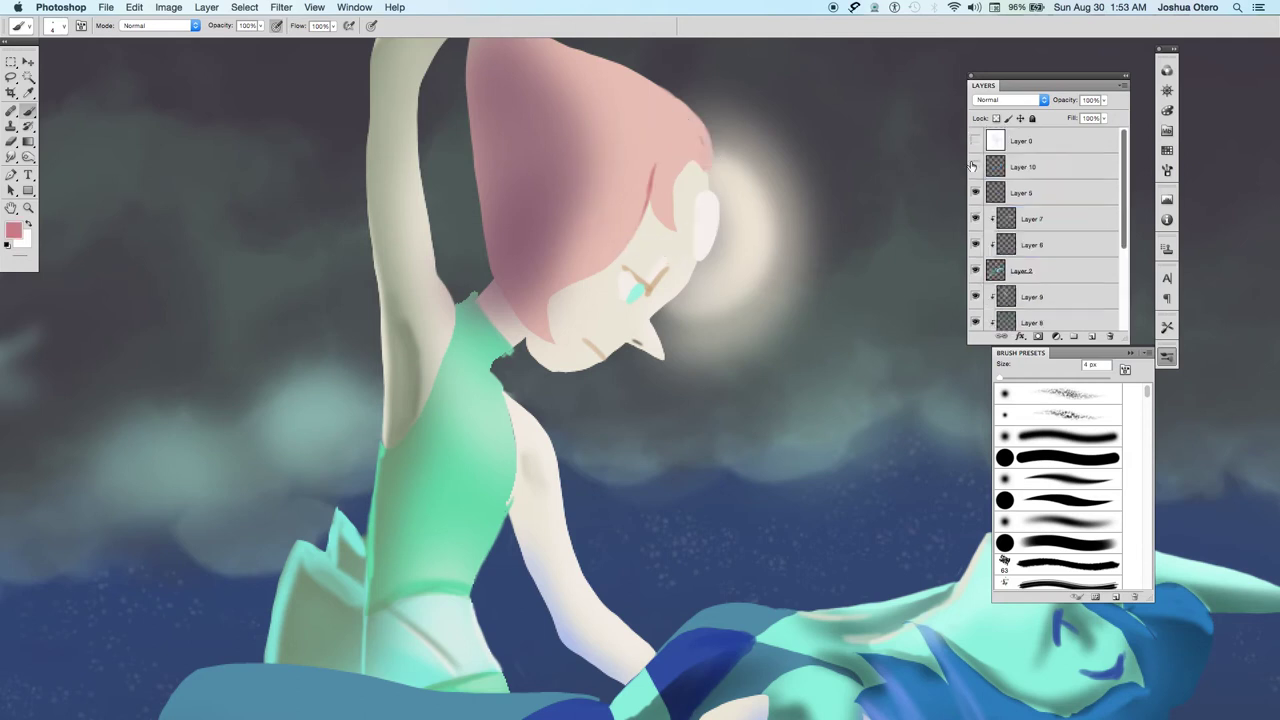
pyautogui.click(976, 168)
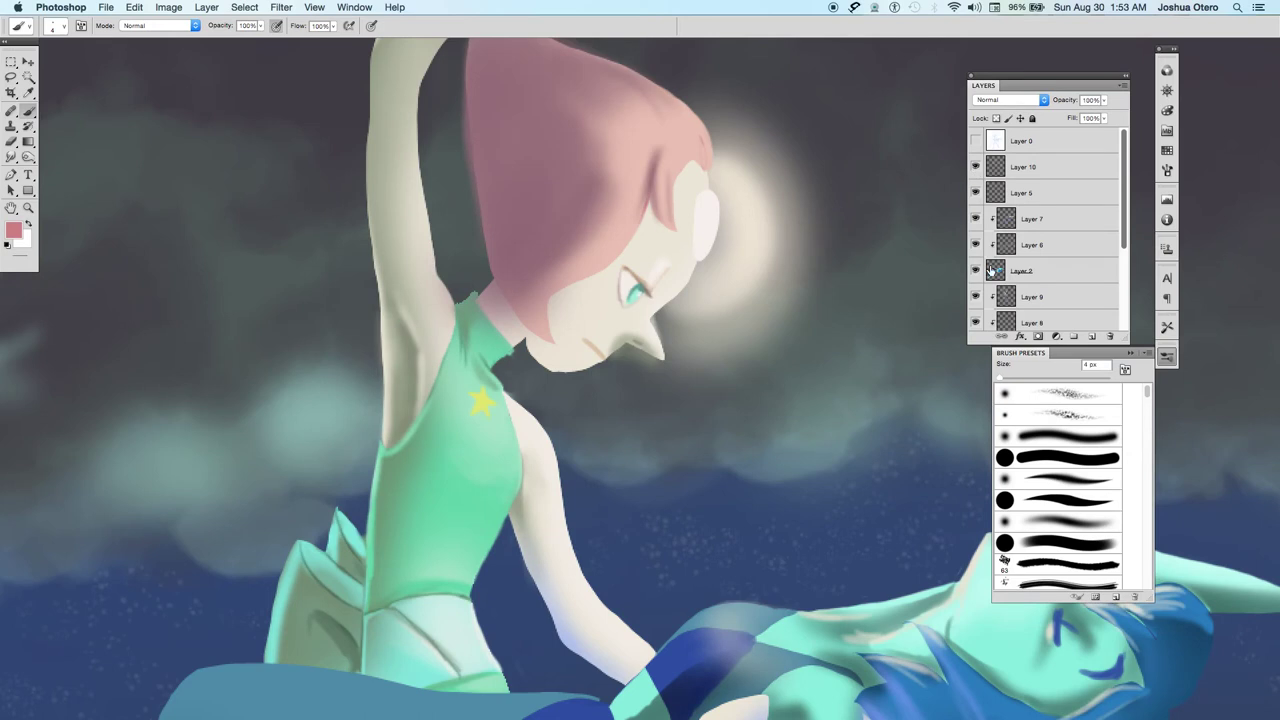
pyautogui.scroll(-3, 970, 258)
pyautogui.click(996, 213)
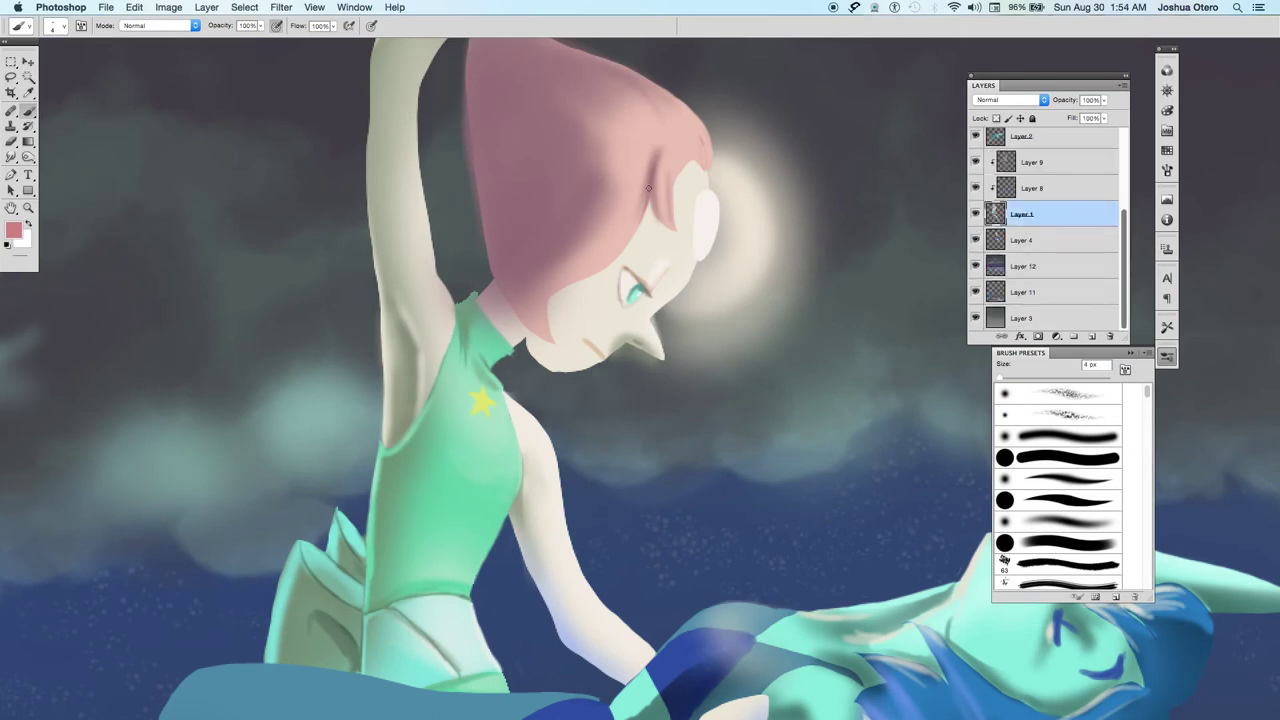
# Draw fine darker pink strands at the front of the hair above the forehead gem with a small hard round tip.
pyautogui.click(1042, 504)
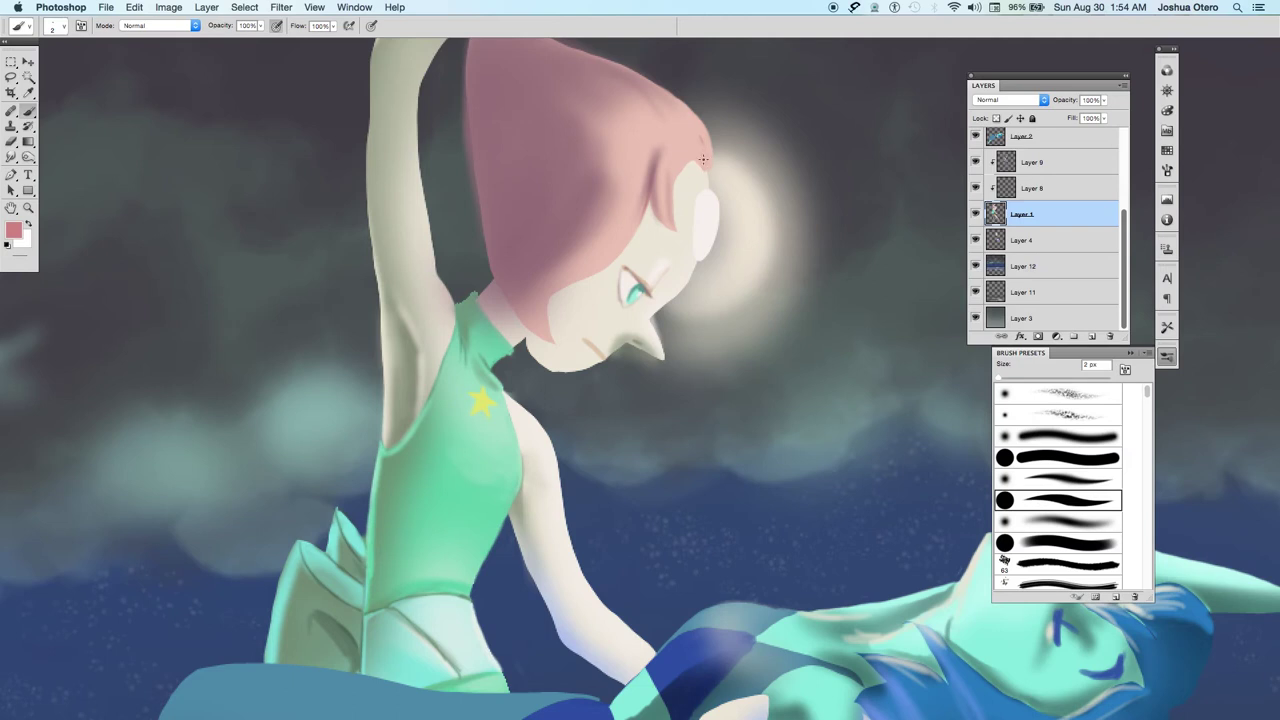
pyautogui.moveTo(693, 152); pyautogui.dragTo(686, 133)
pyautogui.press(']')
pyautogui.press(']')
pyautogui.press(']')
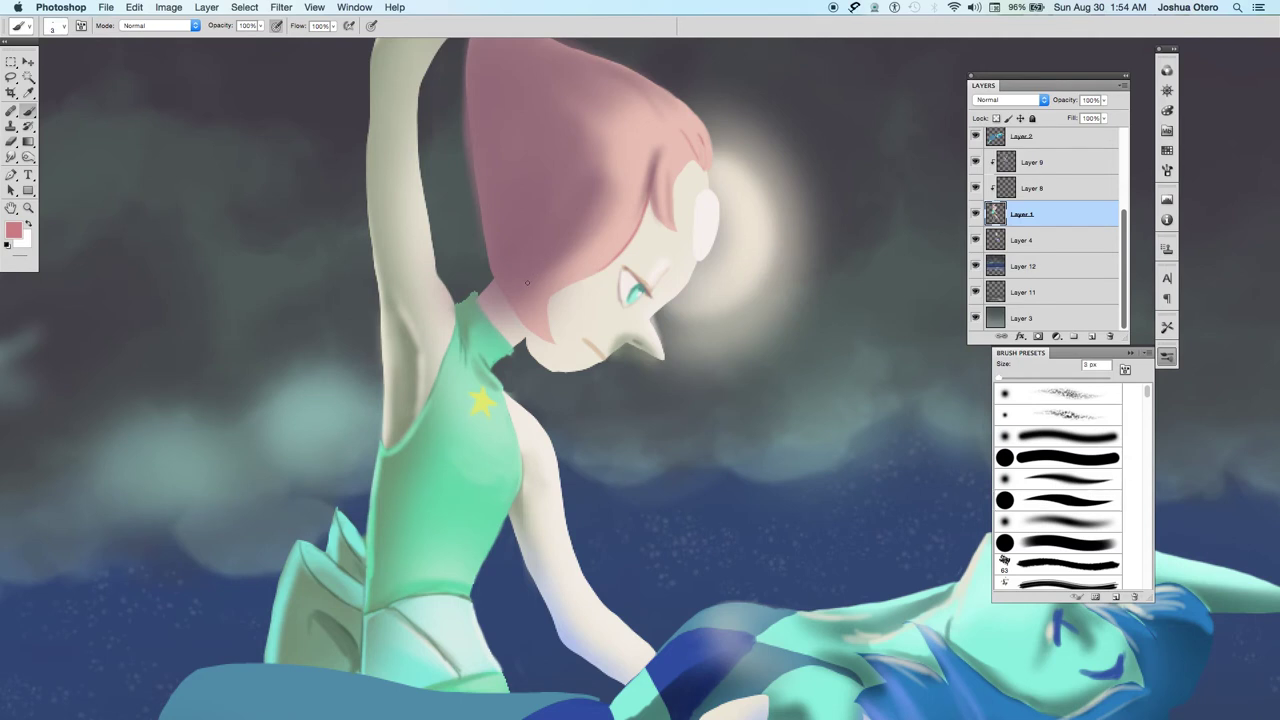
# Draw thin pink strands in the pointed lock beside the cheek, undo a stray one, and touch up the front strands.
pyautogui.moveTo(530, 293); pyautogui.dragTo(531, 319)
pyautogui.press('[')
pyautogui.press('[')
pyautogui.moveTo(527, 325); pyautogui.dragTo(512, 301)
pyautogui.press('super+z')
pyautogui.press('[')
pyautogui.moveTo(707, 164); pyautogui.dragTo(706, 158)
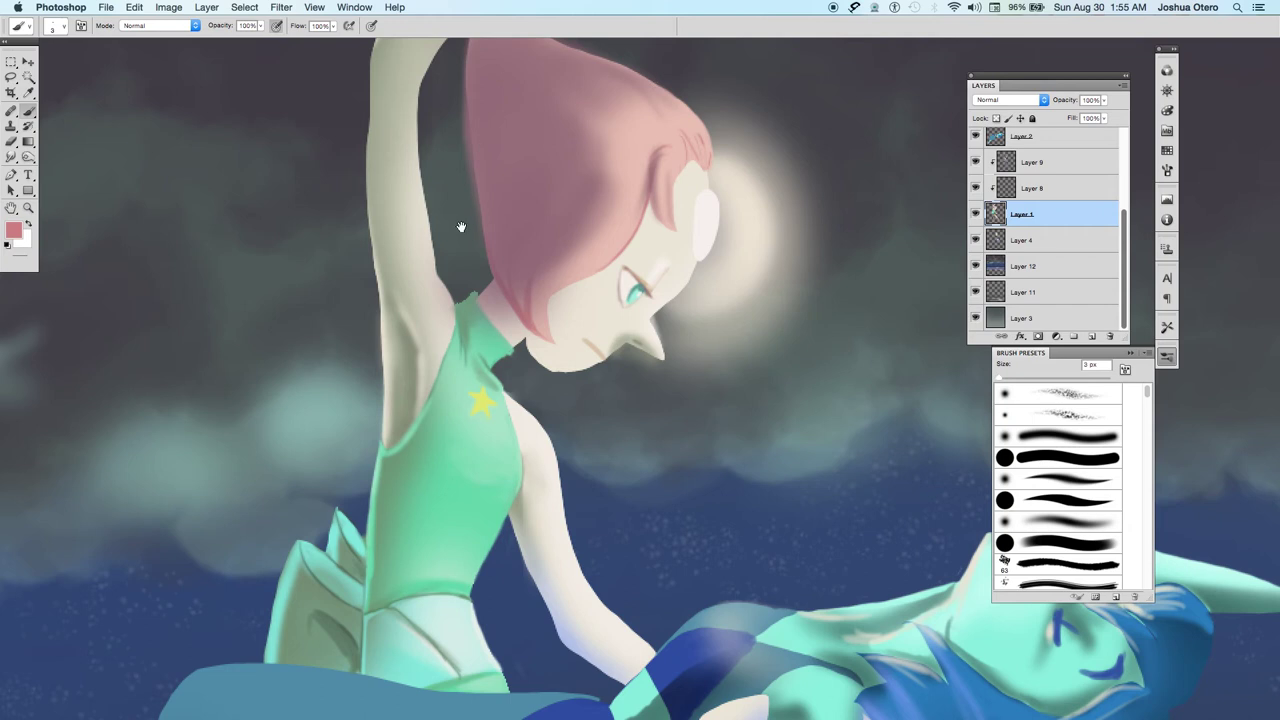
# Draw thin pink strands down from the hair's pointed tip and along the hairline above the face on Layer 1.
pyautogui.scroll(5, 460, 223)
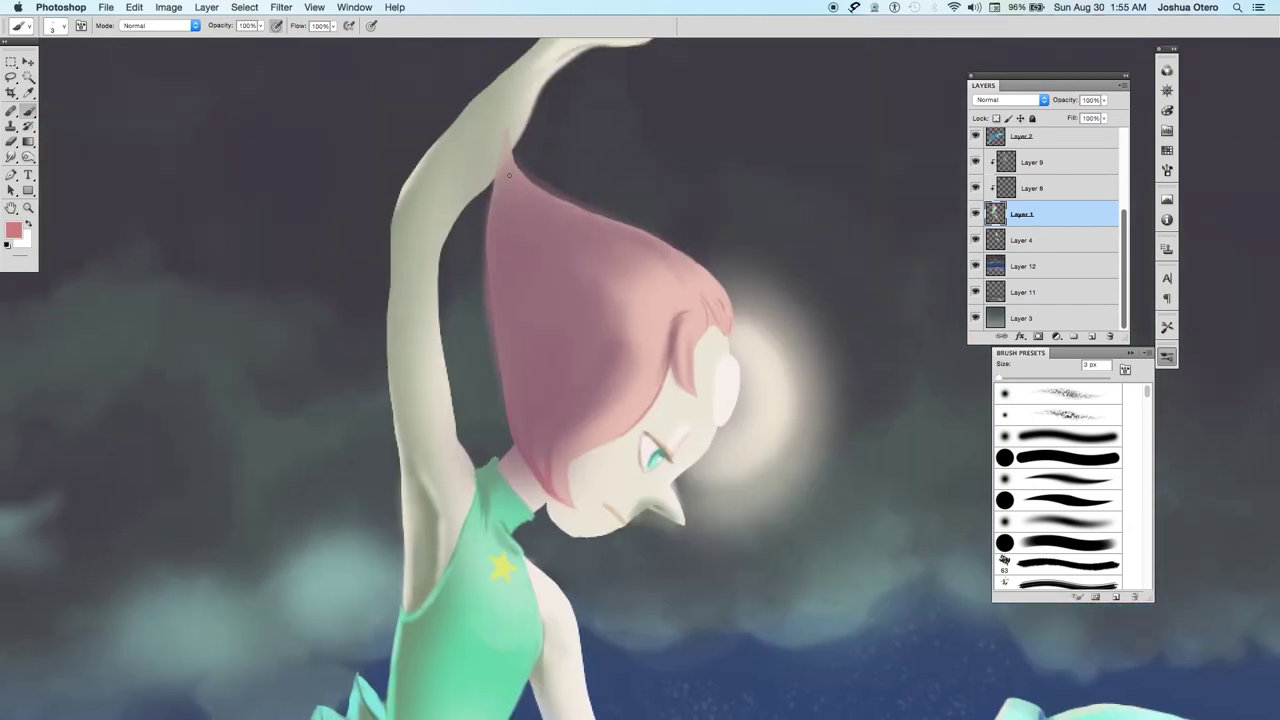
pyautogui.moveTo(507, 142); pyautogui.dragTo(524, 207)
pyautogui.press(']')
pyautogui.press(']')
pyautogui.press('[')
pyautogui.press('[')
pyautogui.moveTo(640, 396); pyautogui.dragTo(610, 420)
# Make Layer 9 active, enlarge the brush to 6 px and set the foreground colour to deeper pink #c56d6b.
pyautogui.click(976, 162)
pyautogui.click(976, 162)
pyautogui.click(1050, 163)
pyautogui.press(']')
pyautogui.press(']')
pyautogui.press(']')
pyautogui.press(']')
pyautogui.click(14, 231)
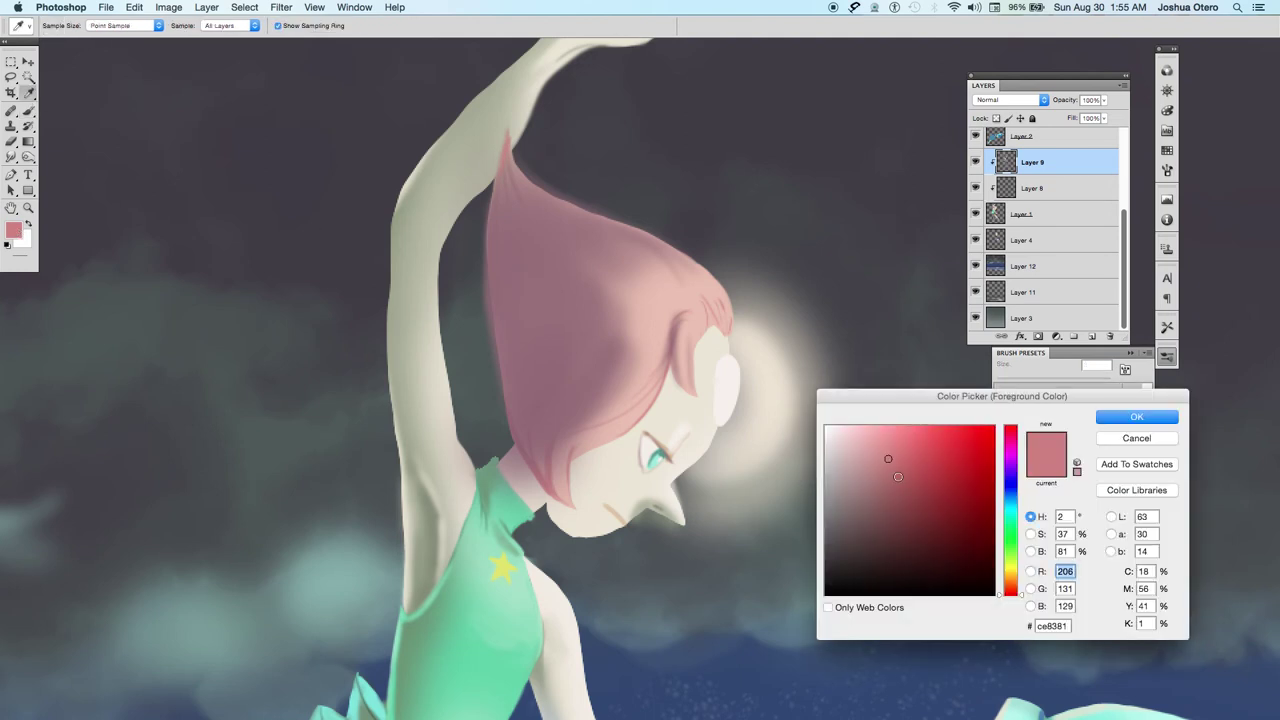
pyautogui.click(902, 466)
pyautogui.click(1137, 417)
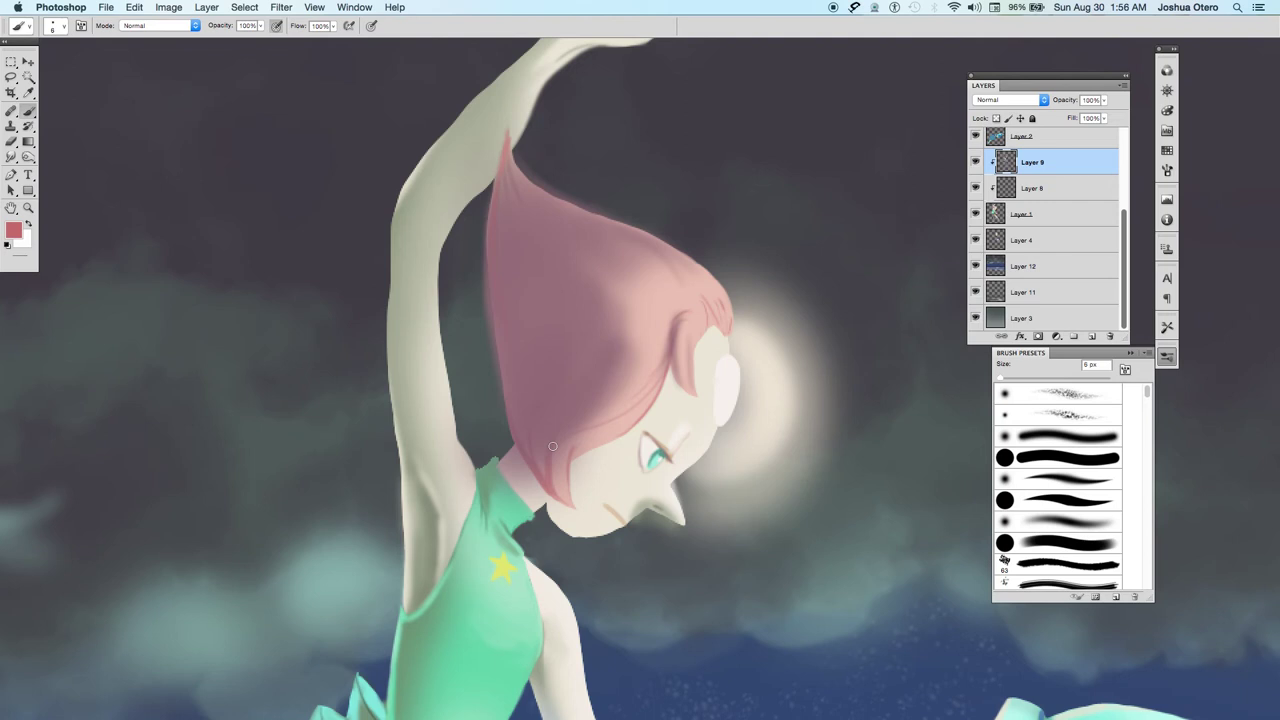
# Make Layer 10 active and set the foreground colour to pale highlight pink #fdcece.
pyautogui.moveTo(1129, 257); pyautogui.dragTo(1129, 177)
pyautogui.click(996, 165)
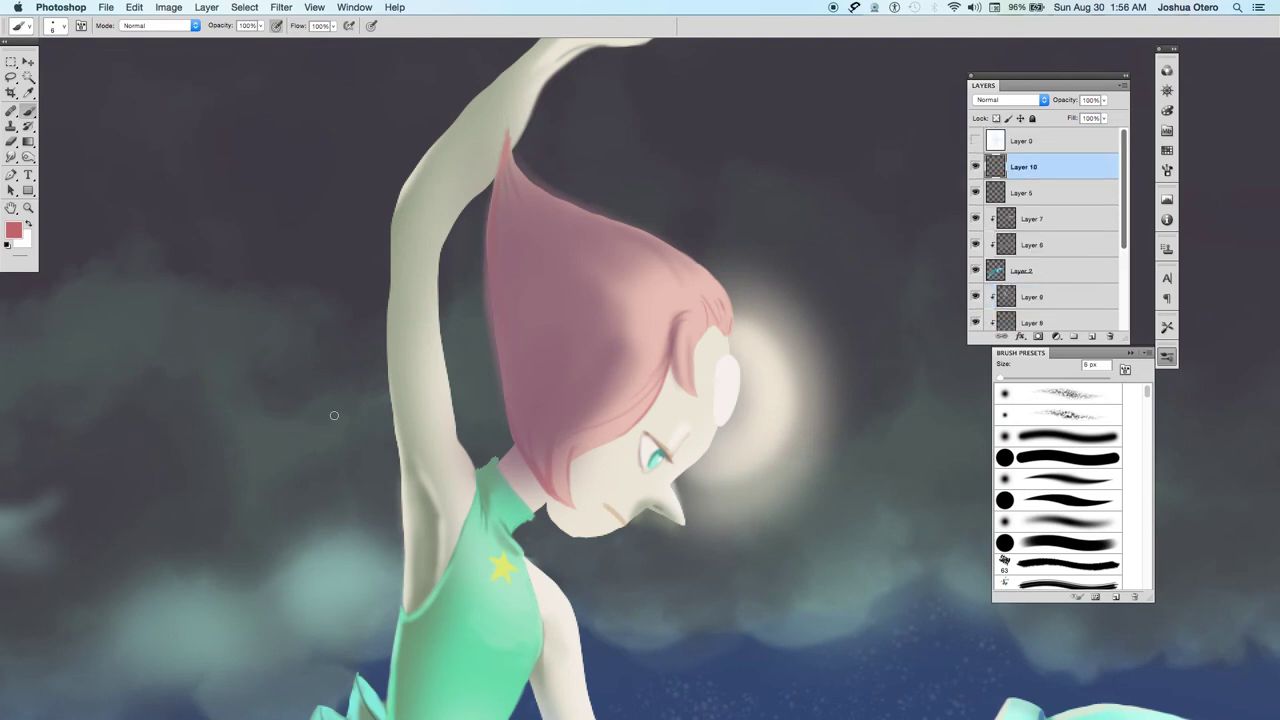
pyautogui.click(16, 234)
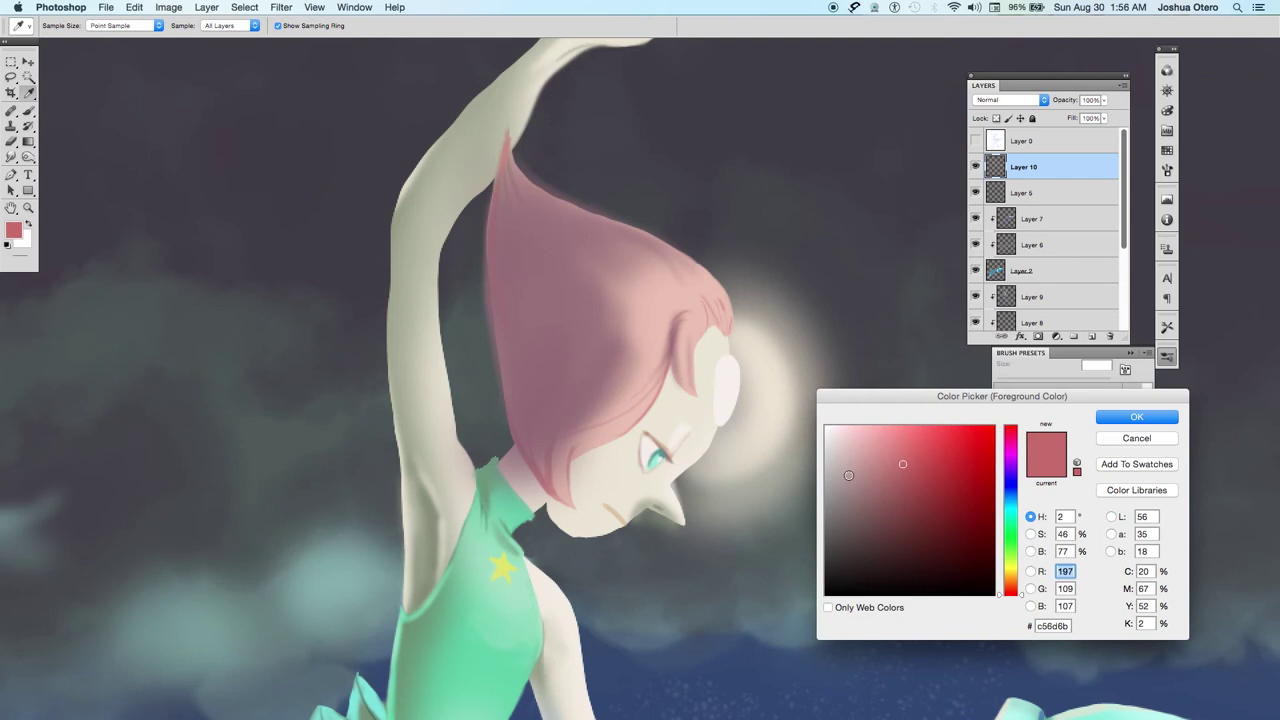
pyautogui.click(868, 429)
pyautogui.moveTo(868, 429); pyautogui.dragTo(866, 429)
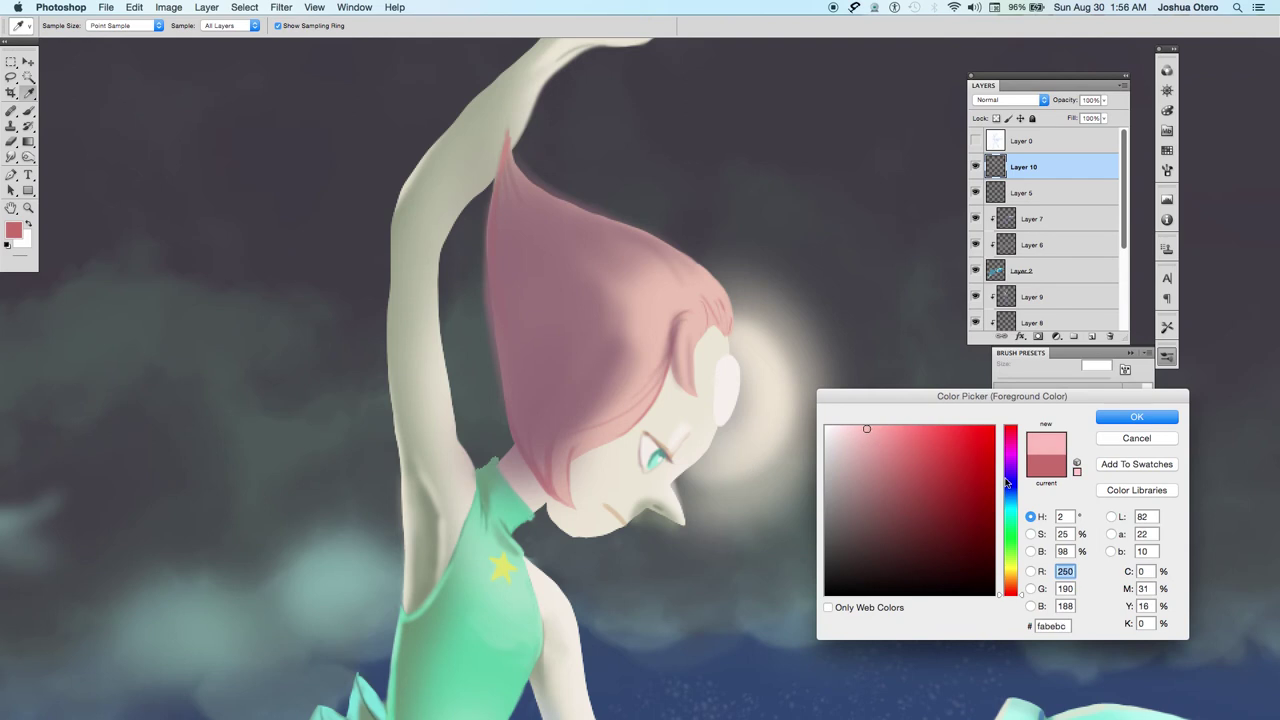
pyautogui.moveTo(1008, 438); pyautogui.dragTo(1008, 453)
pyautogui.moveTo(1008, 513); pyautogui.dragTo(1008, 426)
pyautogui.moveTo(867, 430); pyautogui.dragTo(856, 426)
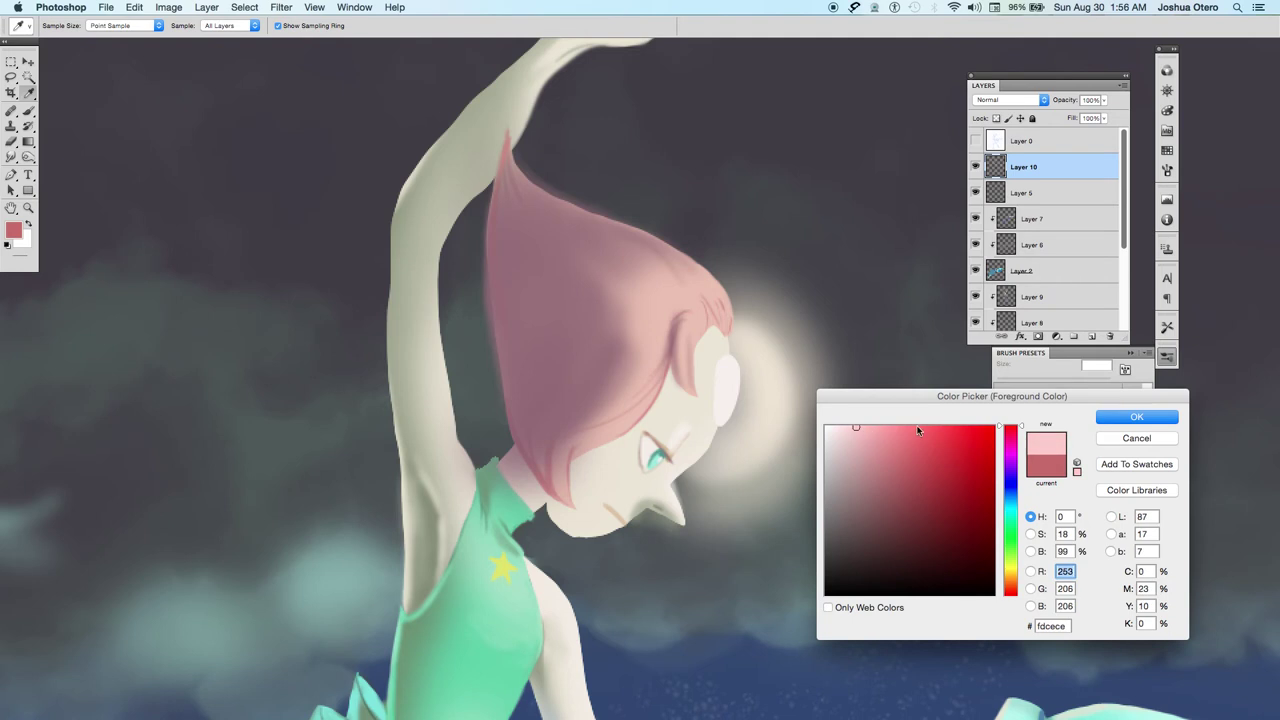
pyautogui.click(1130, 417)
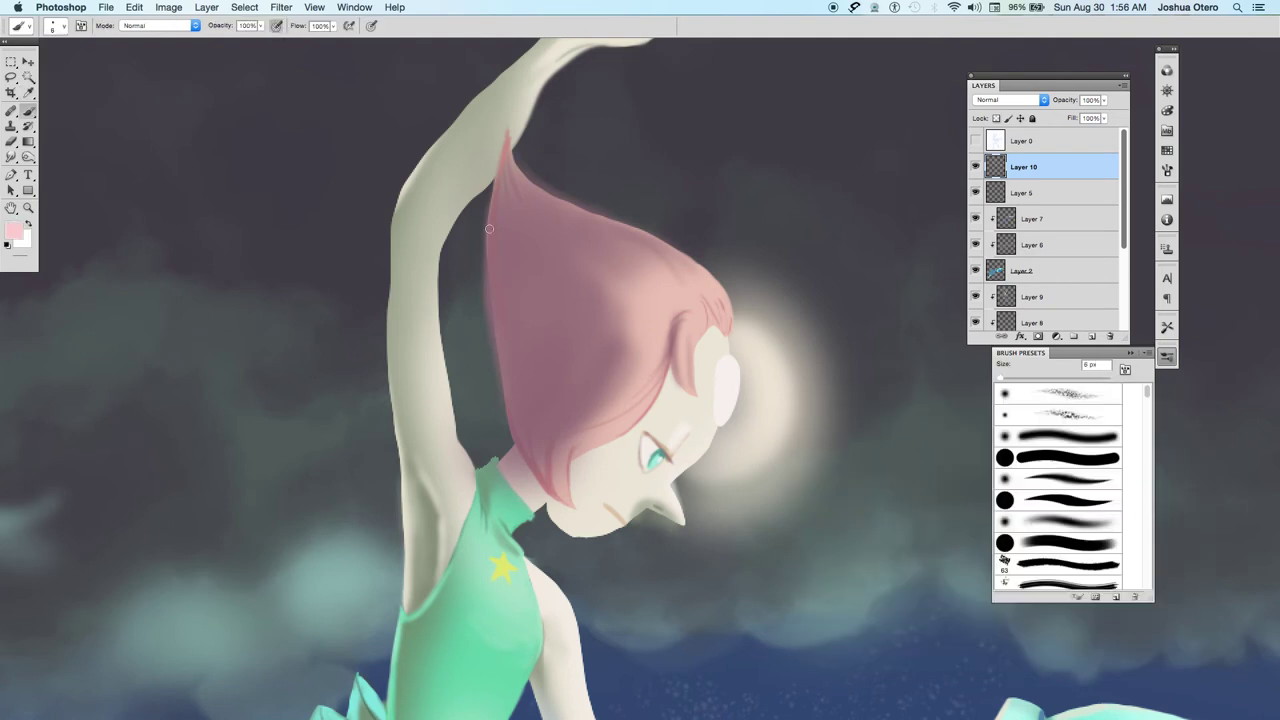
# Paint thin pale pink highlights along the hair's back edge and lower strands on Layer 10, and touch up the nape with sampled skin colour.
pyautogui.moveTo(490, 230); pyautogui.dragTo(492, 293)
pyautogui.moveTo(488, 240)
pyautogui.mouseDown()
pyautogui.moveTo(509, 427)
pyautogui.moveTo(507, 374)
pyautogui.moveTo(516, 436)
pyautogui.moveTo(511, 410)
pyautogui.moveTo(523, 452)
pyautogui.moveTo(509, 405)
pyautogui.moveTo(547, 492)
pyautogui.moveTo(516, 441)
pyautogui.moveTo(540, 480)
pyautogui.mouseUp()
pyautogui.moveTo(518, 434)
pyautogui.mouseDown()
pyautogui.moveTo(549, 484)
pyautogui.moveTo(552, 434)
pyautogui.moveTo(553, 472)
pyautogui.moveTo(551, 434)
pyautogui.mouseUp()
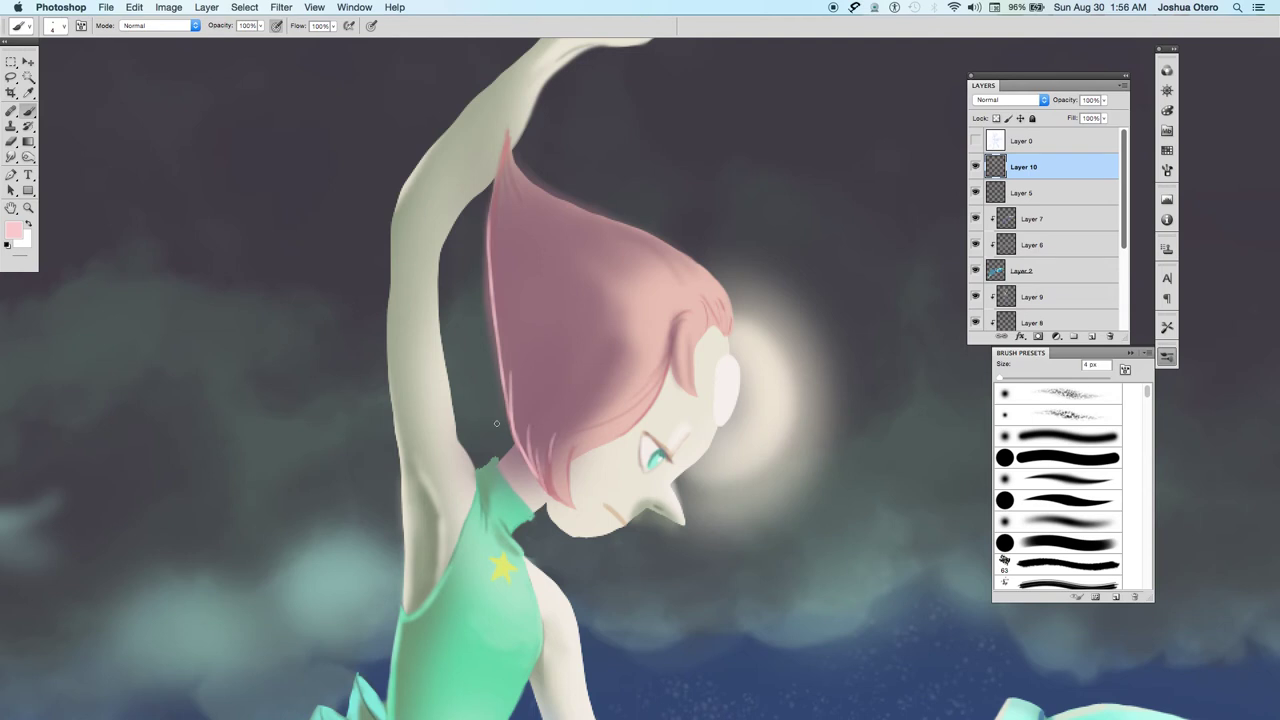
pyautogui.keyDown('alt'); pyautogui.click(407, 479); pyautogui.keyUp('alt')
pyautogui.moveTo(510, 452); pyautogui.dragTo(502, 459)
# Set the foreground to a pale mint and paint thin 3 px highlights along the dress's collar and armhole edge, undoing one stray stroke.
pyautogui.keyDown('alt'); pyautogui.click(484, 562); pyautogui.keyUp('alt')
pyautogui.click(13, 230)
pyautogui.click(852, 441)
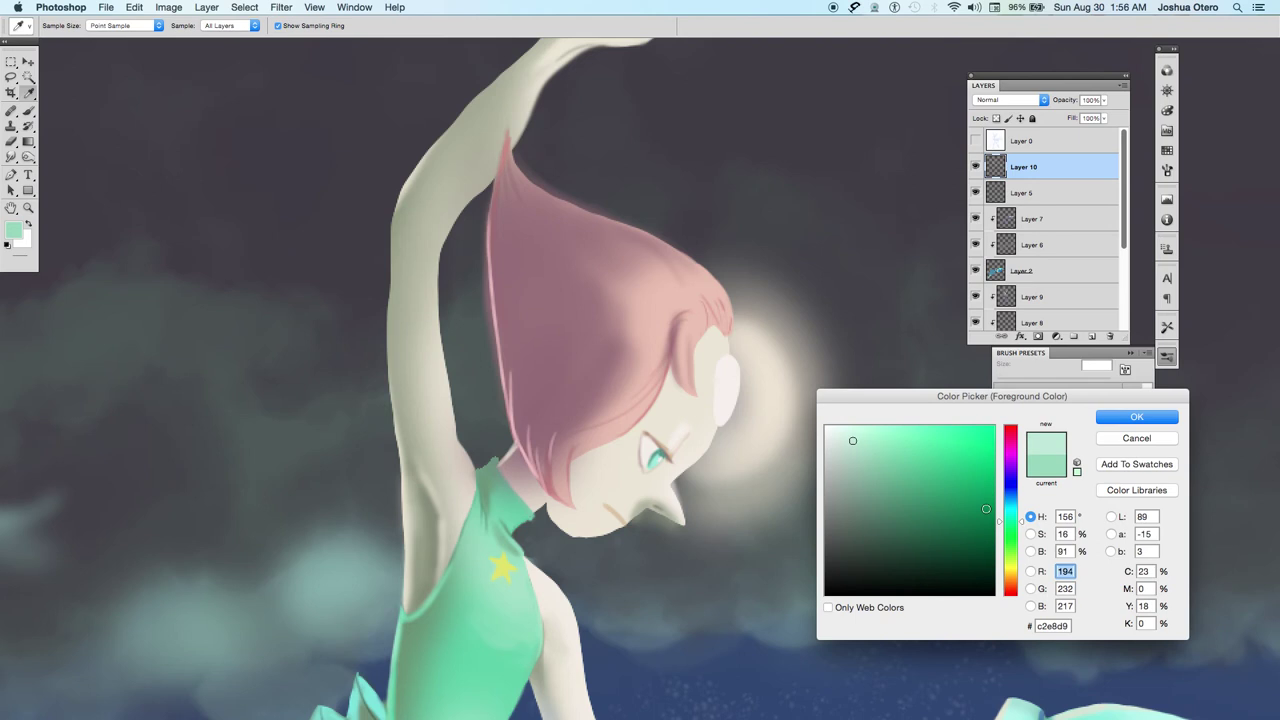
pyautogui.click(1001, 519)
pyautogui.click(1122, 418)
pyautogui.moveTo(493, 461); pyautogui.dragTo(502, 455)
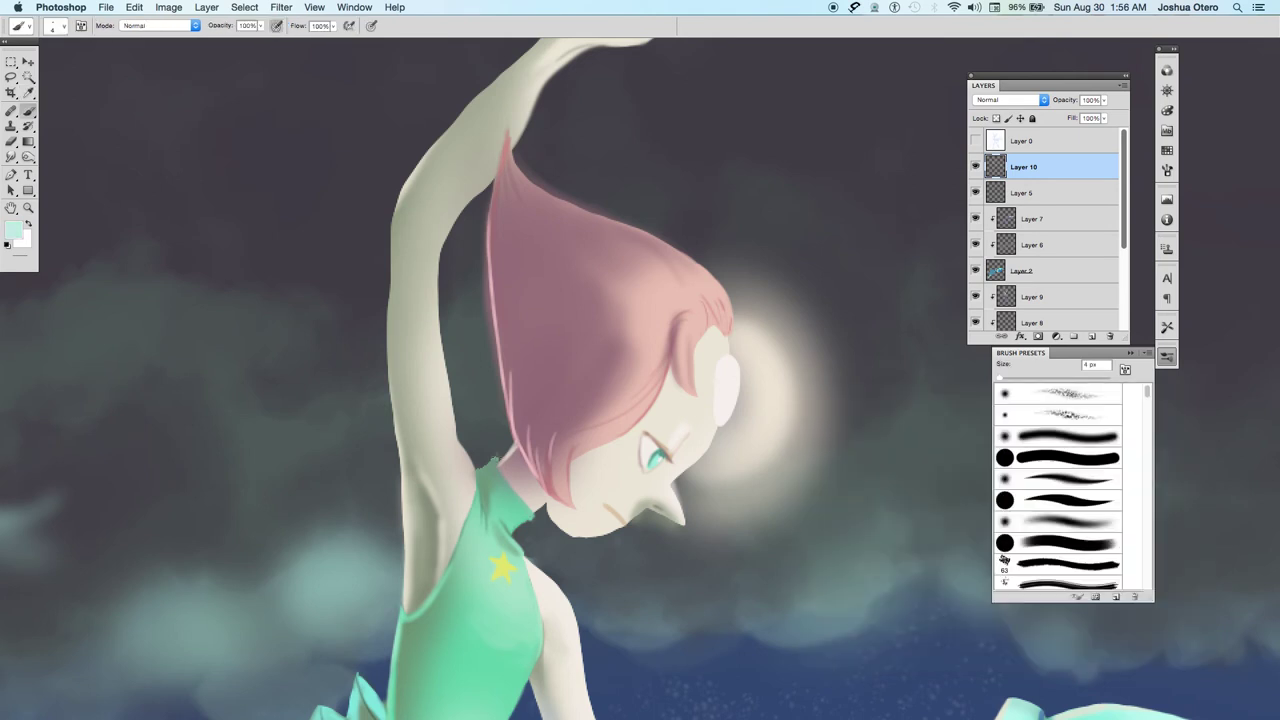
pyautogui.hotkey('ctrl', 'z')
pyautogui.press('[')
pyautogui.moveTo(491, 484); pyautogui.dragTo(491, 494)
pyautogui.moveTo(418, 610); pyautogui.dragTo(446, 566)
pyautogui.moveTo(398, 605); pyautogui.dragTo(410, 616)
# Sample pink from the hair's edge and softly paint reflected pink light along the raised arm's inner edge on Layer 9, using up to 30 px.
pyautogui.keyDown('alt'); pyautogui.click(494, 286); pyautogui.keyUp('alt')
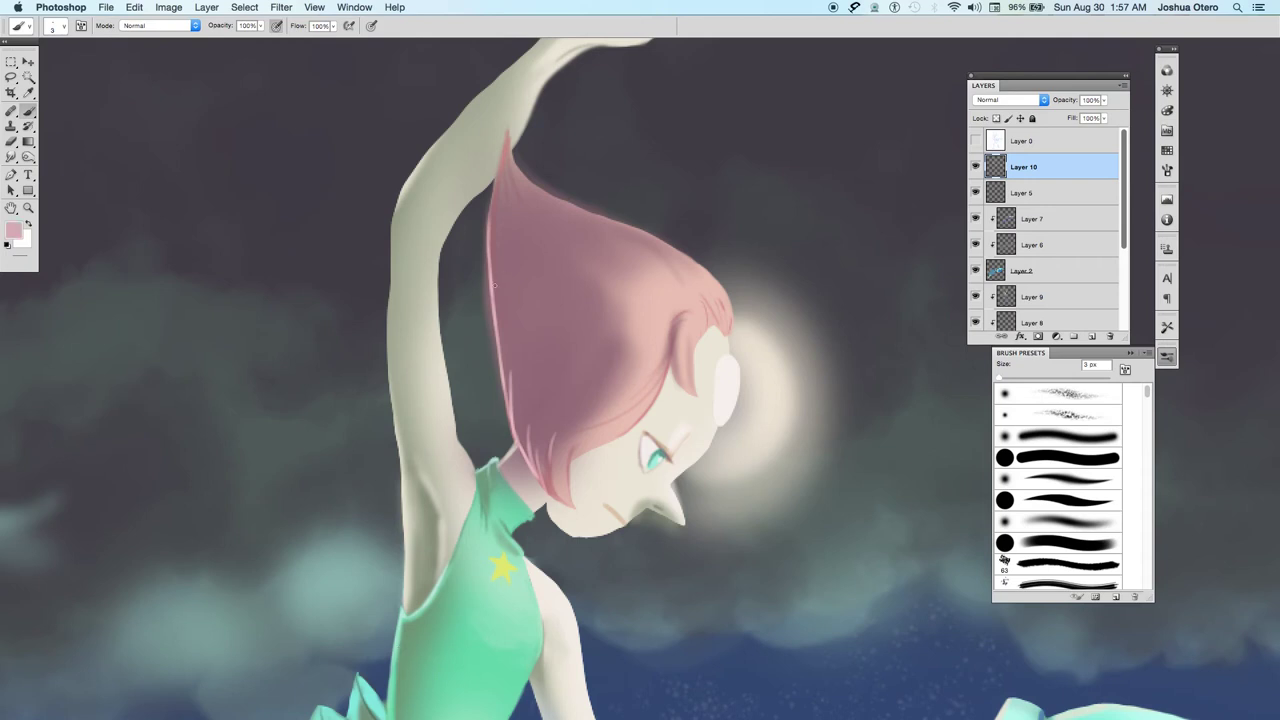
pyautogui.keyDown('alt'); pyautogui.click(496, 270); pyautogui.keyUp('alt')
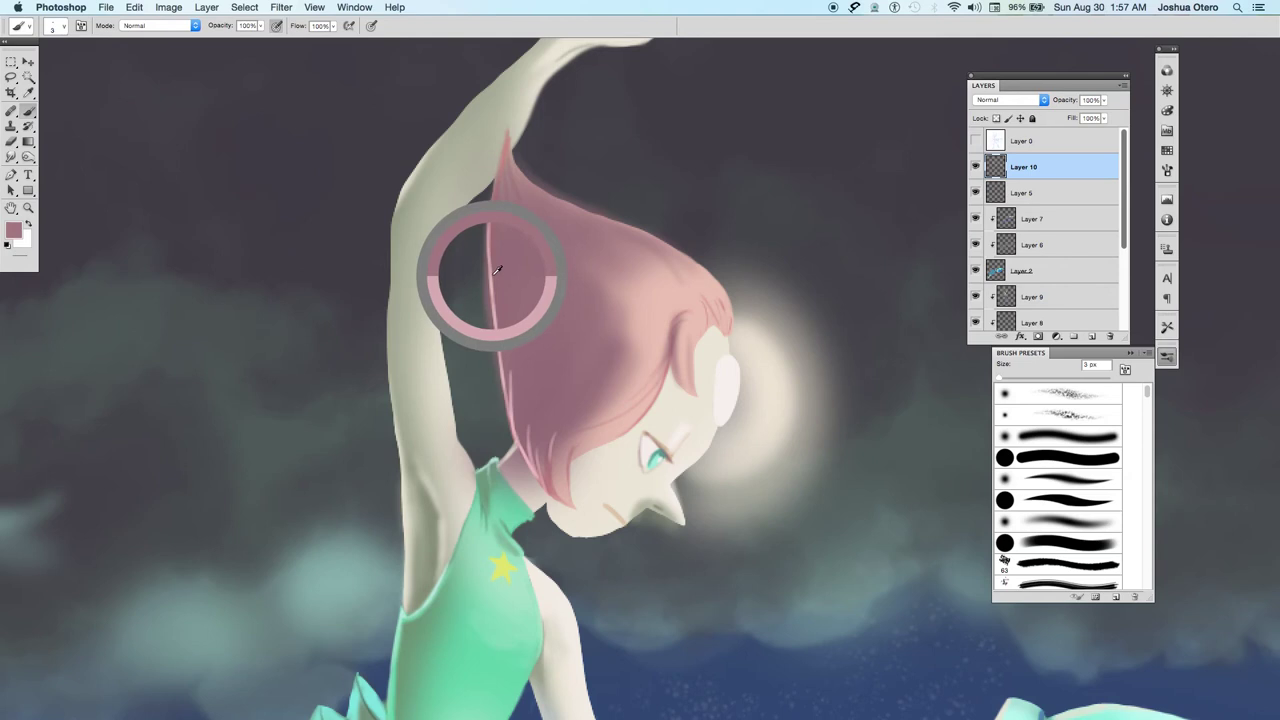
pyautogui.press(']')
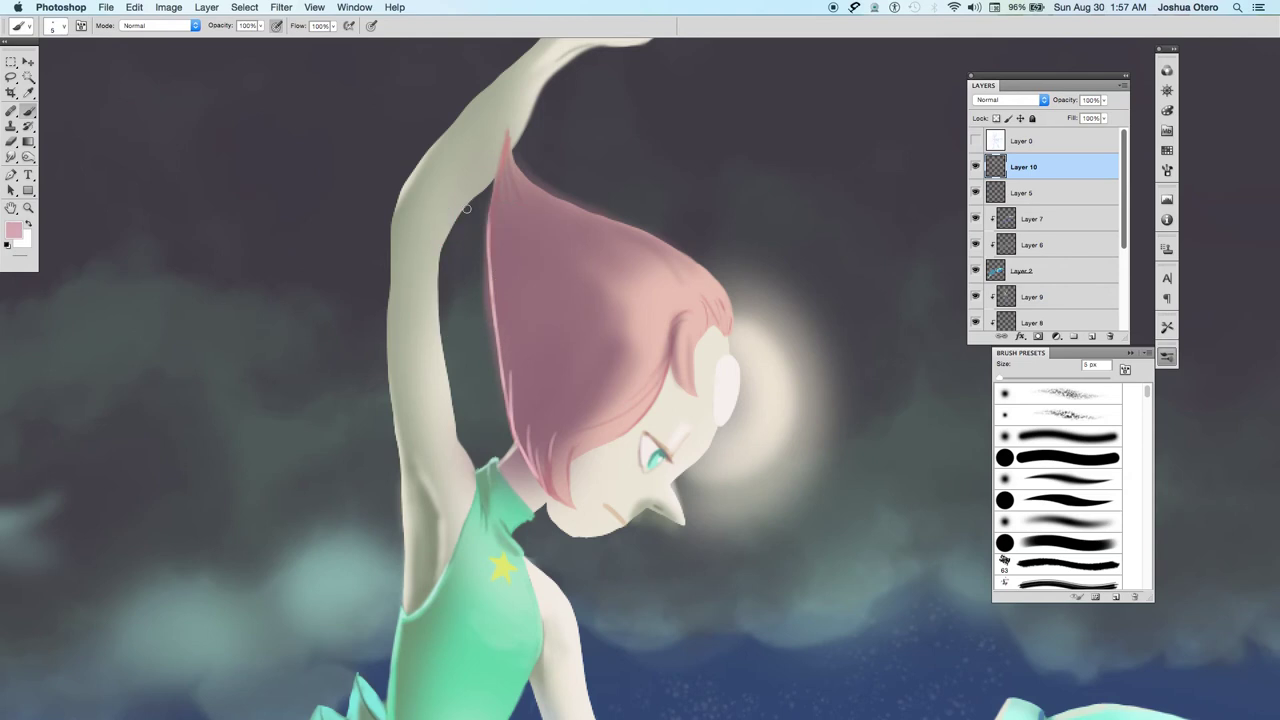
pyautogui.click(1040, 516)
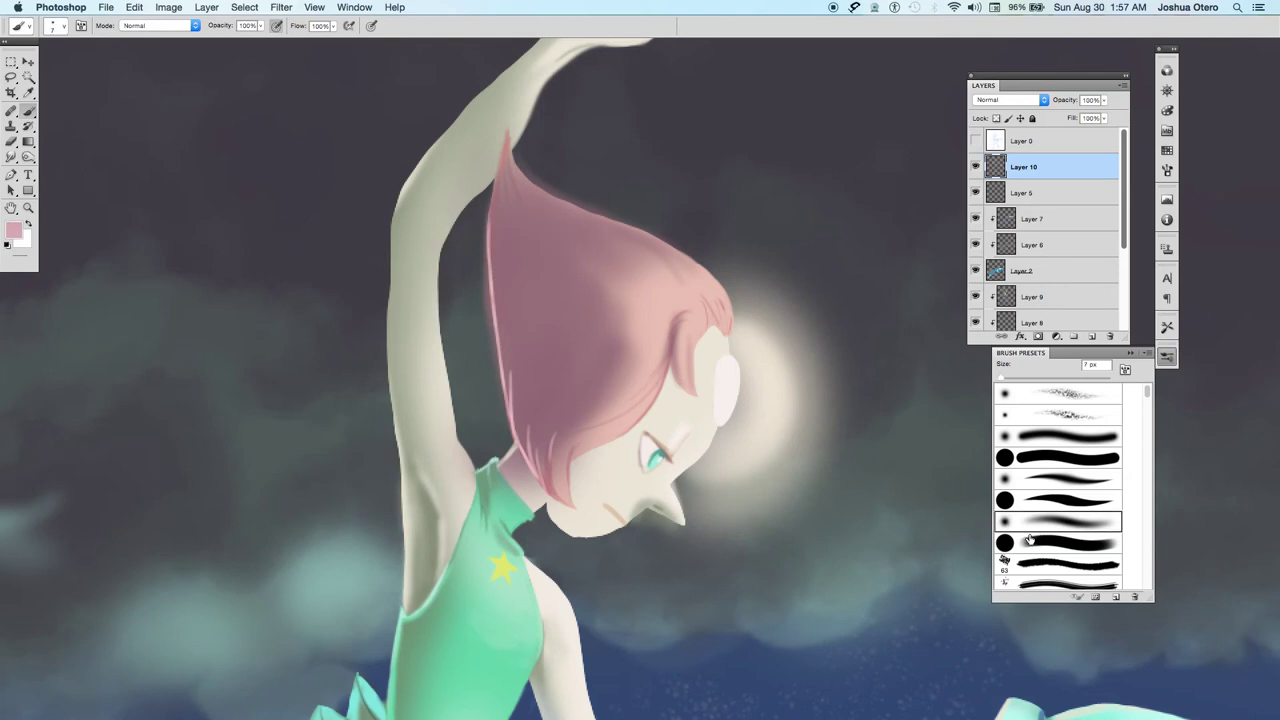
pyautogui.click(1010, 298)
pyautogui.press(']')
pyautogui.press(']')
pyautogui.press(']')
pyautogui.press(']')
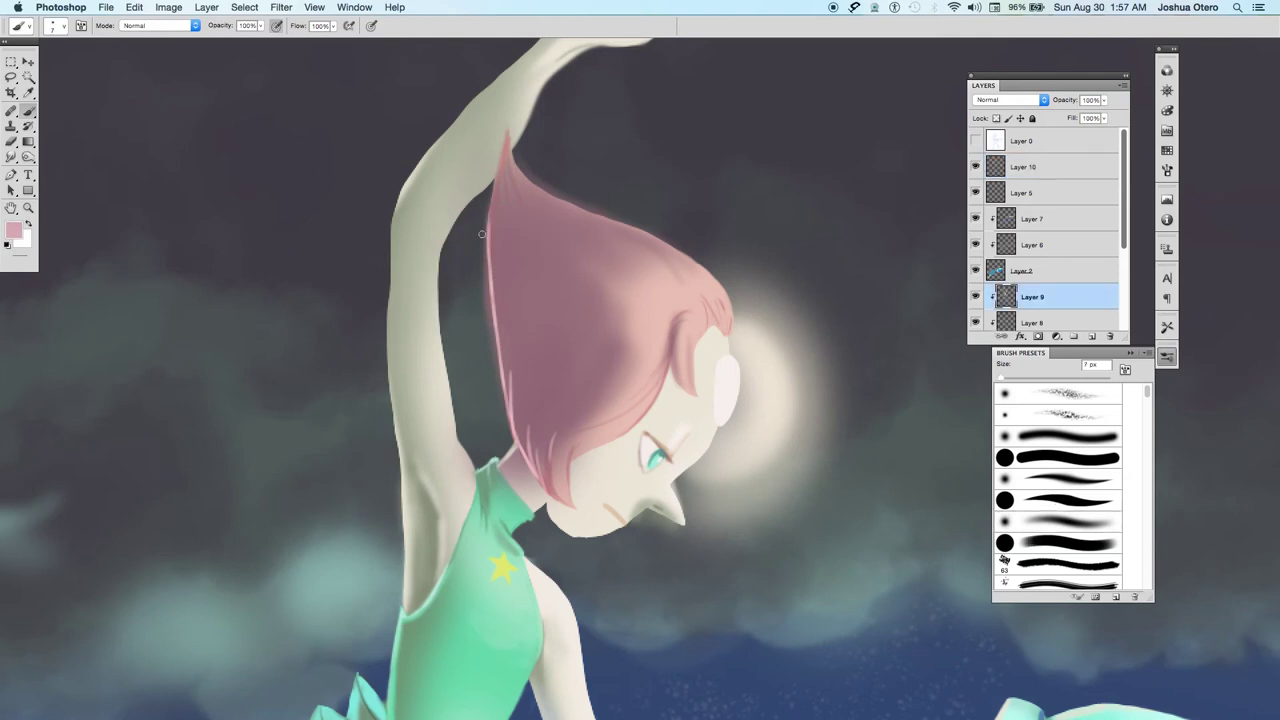
pyautogui.moveTo(470, 207); pyautogui.dragTo(484, 186)
pyautogui.press(']')
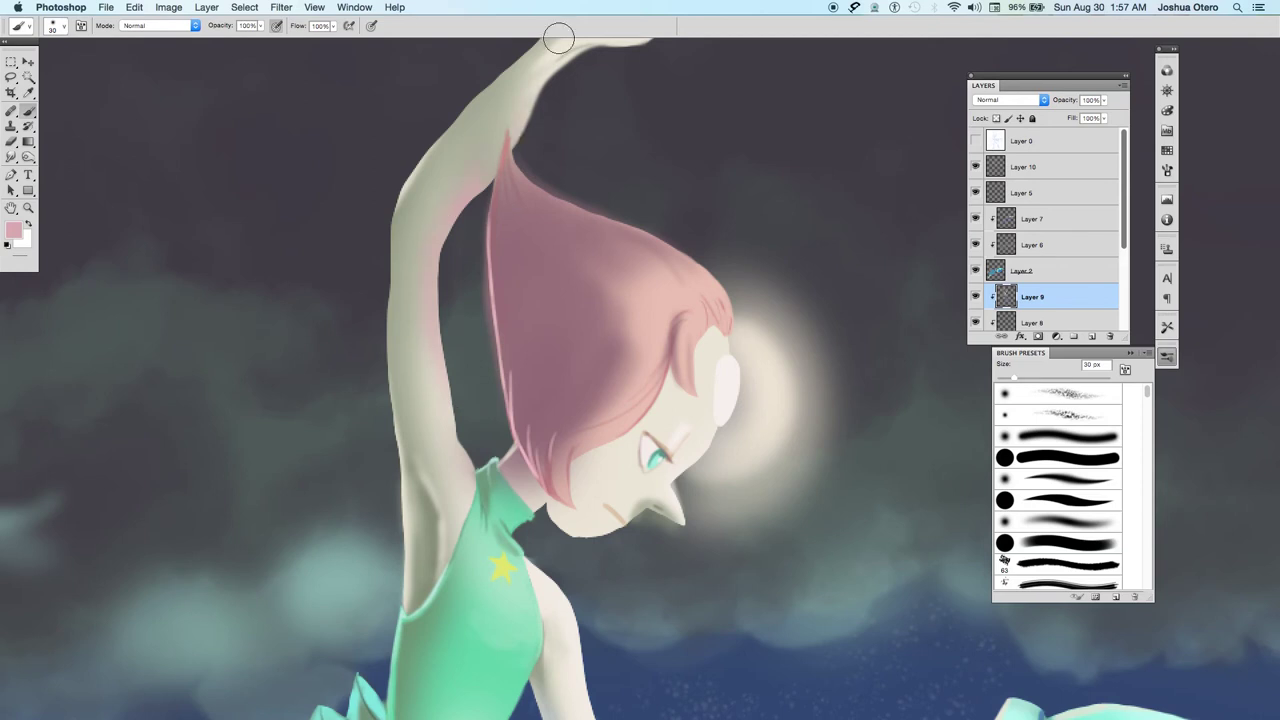
pyautogui.moveTo(386, 437)
pyautogui.mouseDown()
pyautogui.moveTo(363, 417)
pyautogui.moveTo(329, 286)
pyautogui.mouseUp()
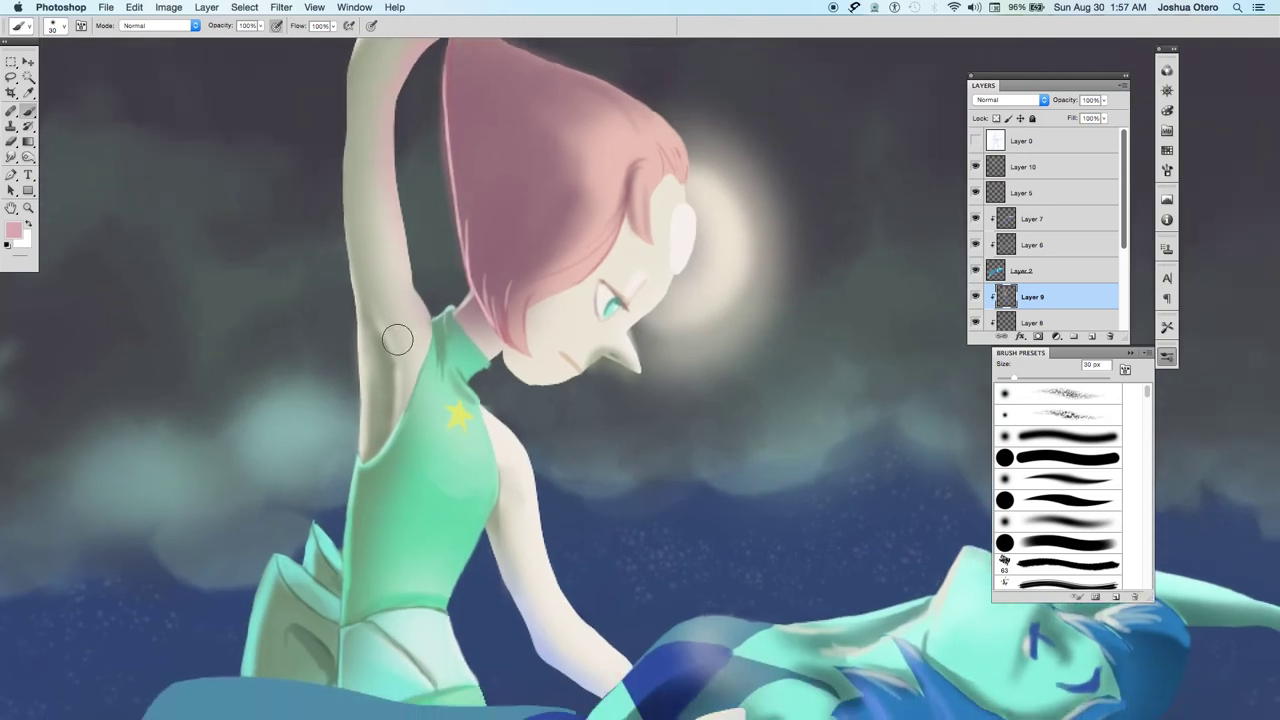
# Hide and show individual layers, including Layer 1, Layer 10 and Layer 5, to check which one holds the facial details.
pyautogui.moveTo(1124, 243); pyautogui.dragTo(1126, 316)
pyautogui.click(976, 219)
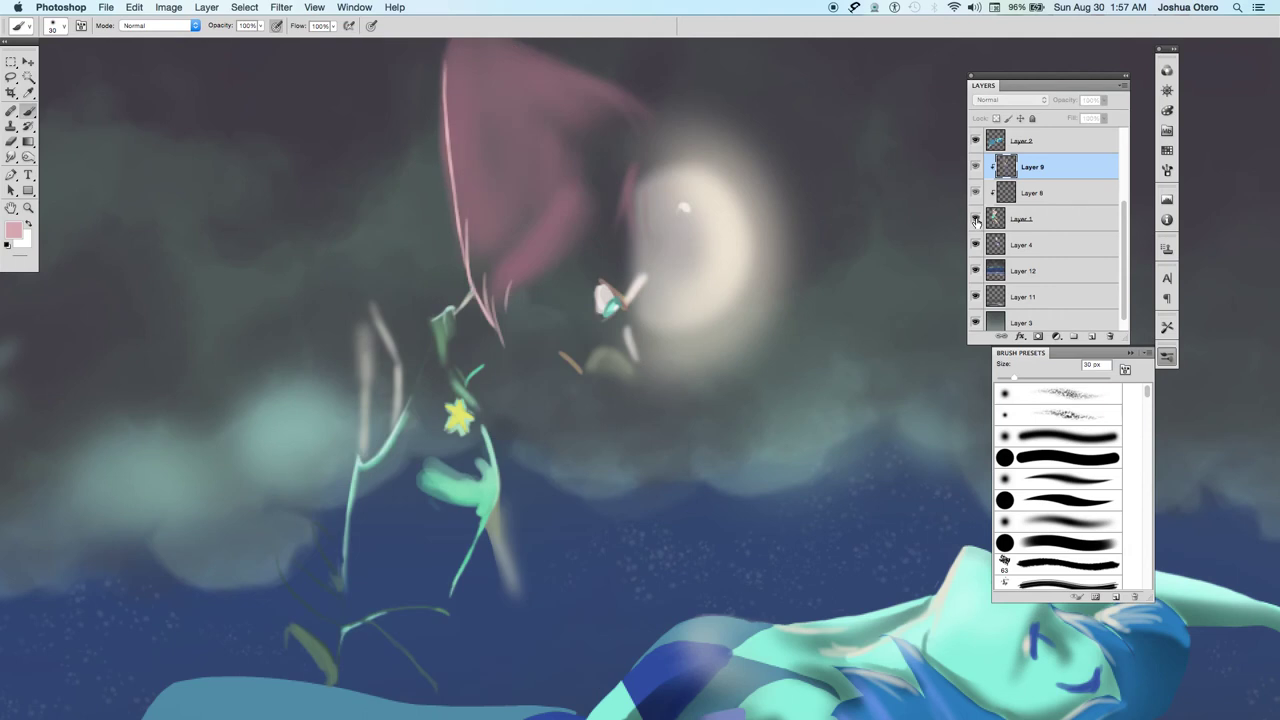
pyautogui.click(976, 219)
pyautogui.moveTo(1124, 305); pyautogui.dragTo(1124, 292)
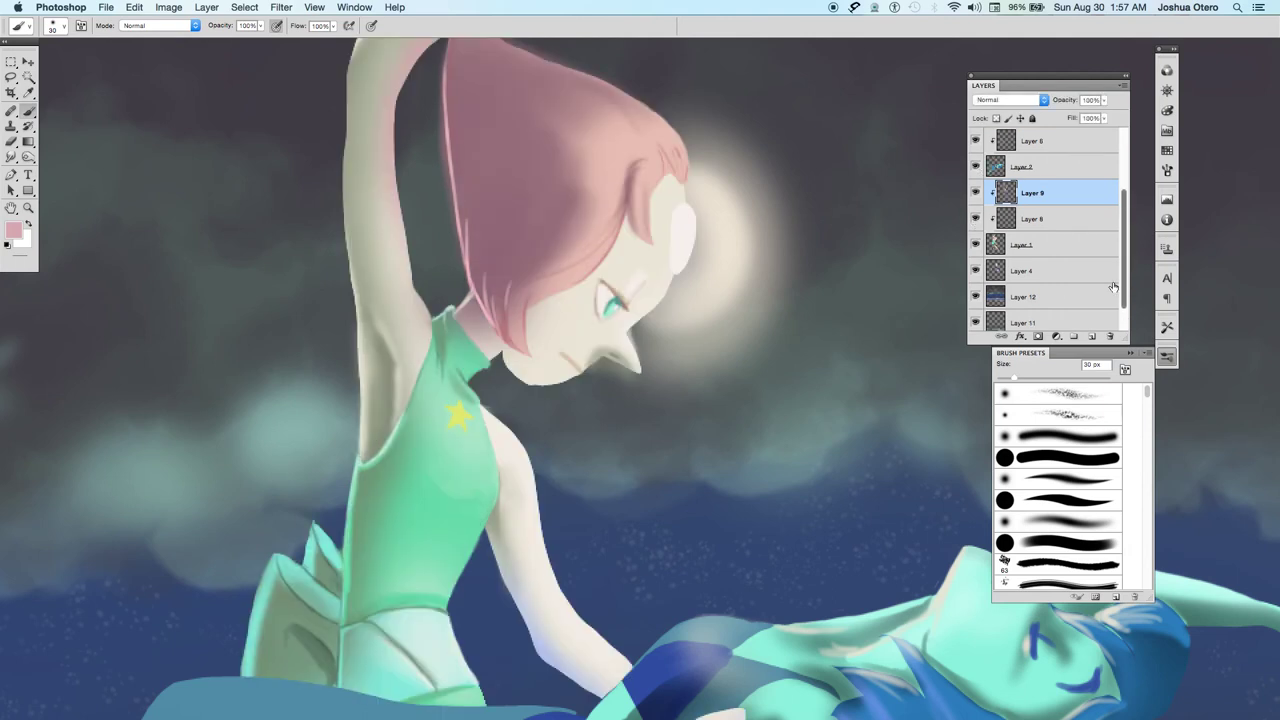
pyautogui.click(976, 219)
pyautogui.click(976, 219)
pyautogui.click(976, 220)
pyautogui.click(976, 141)
pyautogui.click(976, 141)
pyautogui.scroll(1, 1110, 229)
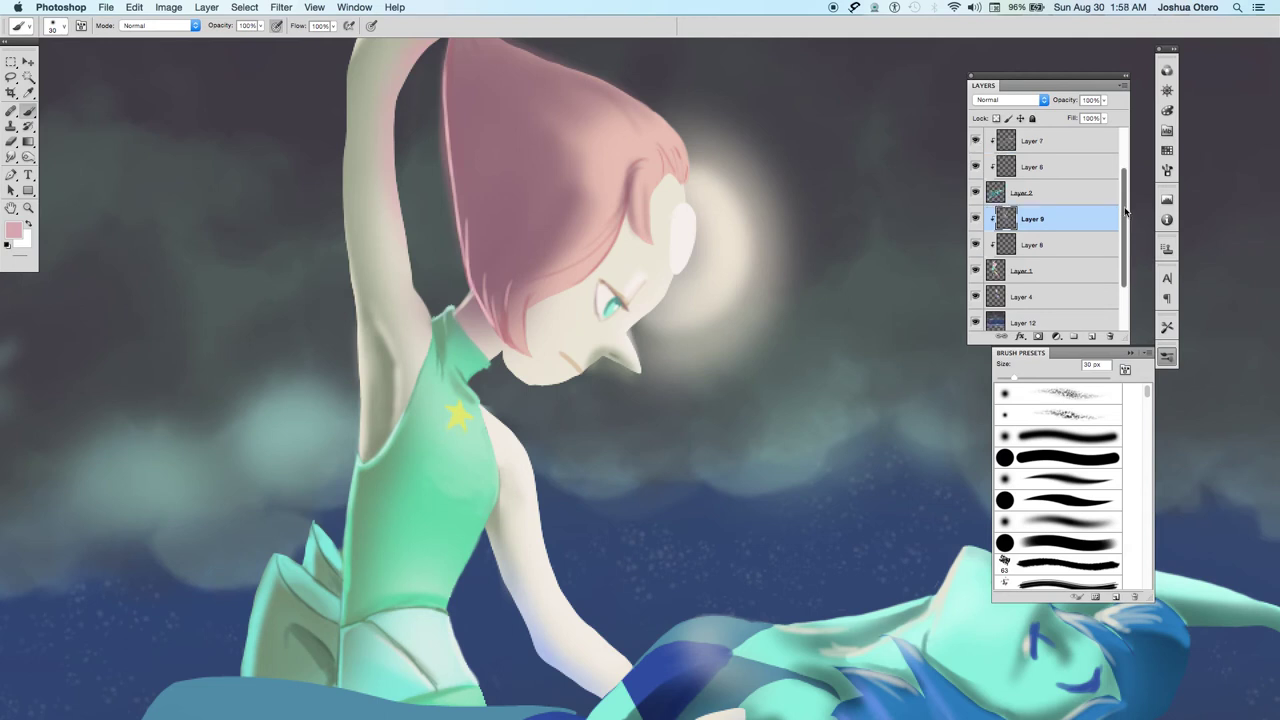
pyautogui.scroll(2, 1110, 229)
pyautogui.click(977, 141)
pyautogui.click(977, 141)
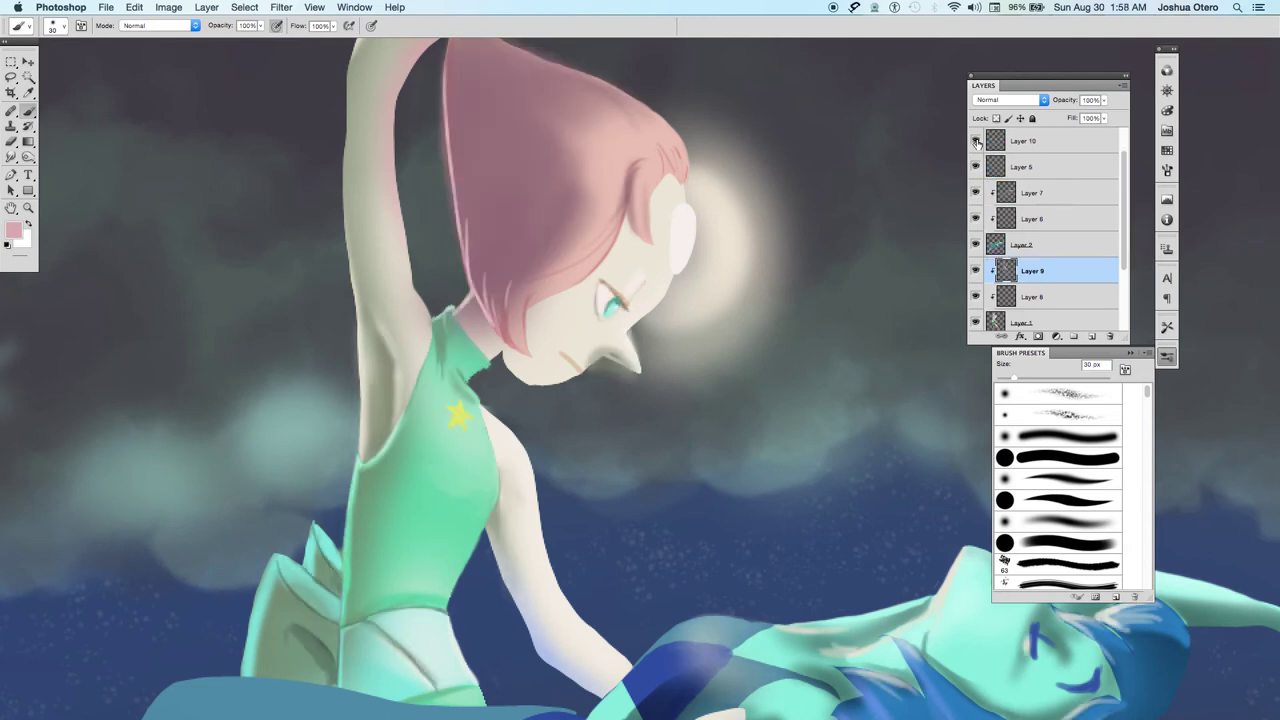
pyautogui.click(976, 167)
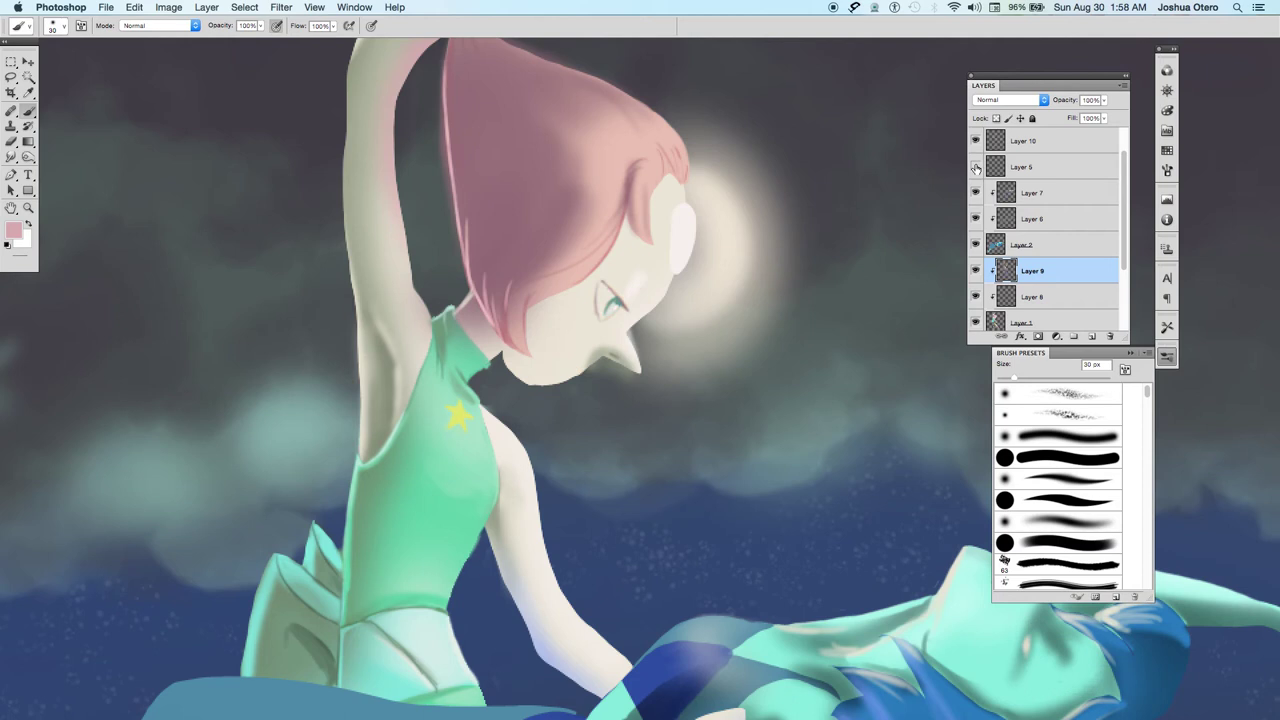
pyautogui.click(976, 167)
# Make Layer 5 active, sample the dark colour beside the eye and redraw the upper figure's mouth line with a much smaller brush.
pyautogui.click(1032, 170)
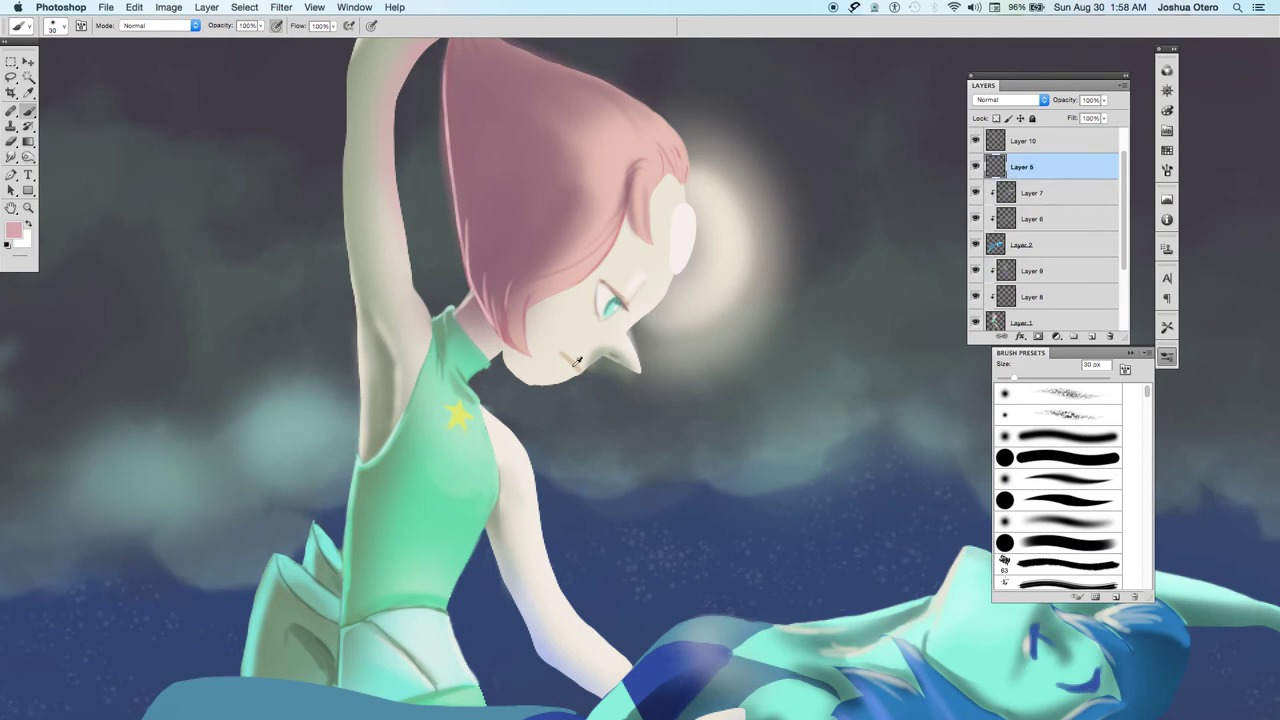
pyautogui.keyDown('alt'); pyautogui.click(625, 297); pyautogui.keyUp('alt')
pyautogui.keyDown('alt'); pyautogui.click(628, 300); pyautogui.keyUp('alt')
pyautogui.press('[')
pyautogui.press('[')
pyautogui.press('[')
pyautogui.press('[')
pyautogui.press('[')
pyautogui.press('[')
pyautogui.press('[')
pyautogui.moveTo(574, 367); pyautogui.dragTo(557, 351)
# Sample the greyish shadow colour by the nose and set up the soft round brush at 10 px for shading the face.
pyautogui.keyDown('alt'); pyautogui.click(604, 350); pyautogui.keyUp('alt')
pyautogui.press(']')
pyautogui.press(']')
pyautogui.press(']')
pyautogui.press(']')
pyautogui.press(']')
pyautogui.press(']')
pyautogui.press(']')
pyautogui.click(1008, 521)
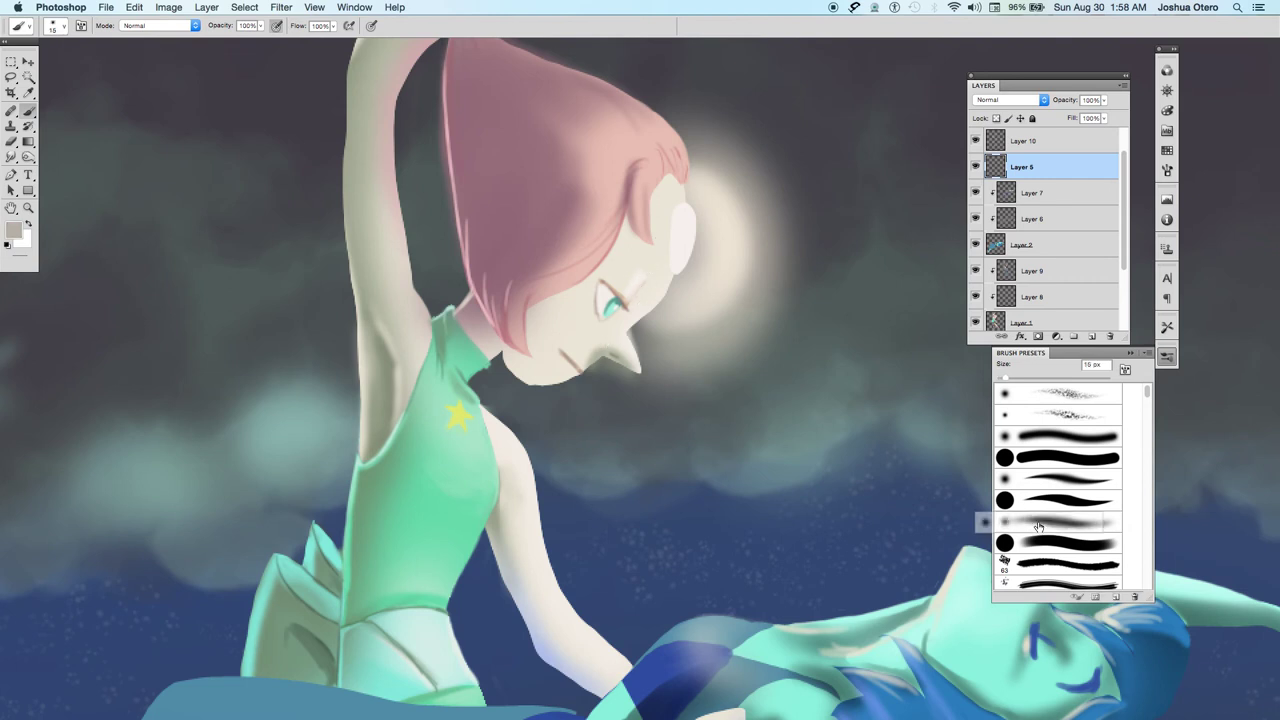
pyautogui.press('[')
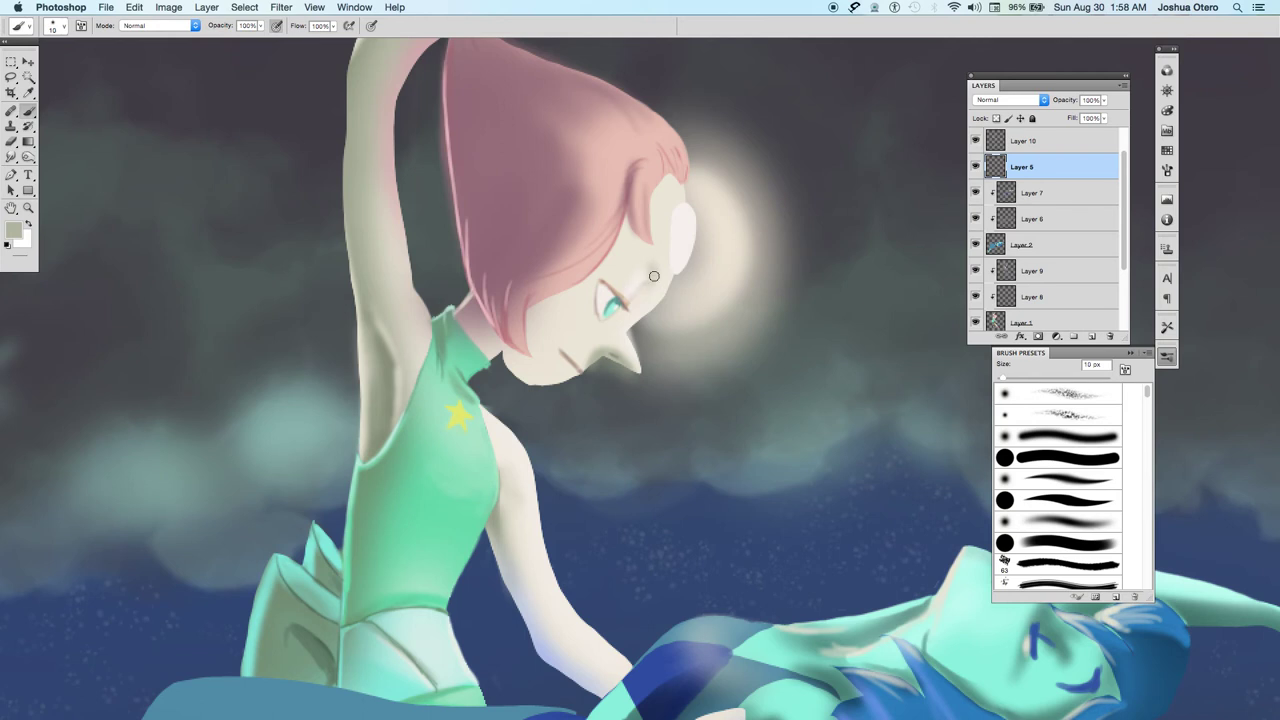
# Darken the standing figure's mouth line on Layer 5 with a 4 px brush.
pyautogui.press('[')
pyautogui.press('[')
pyautogui.press('[')
pyautogui.press('[')
pyautogui.press('[')
pyautogui.press('[')
pyautogui.moveTo(559, 361); pyautogui.dragTo(577, 368)
pyautogui.click(1043, 318)
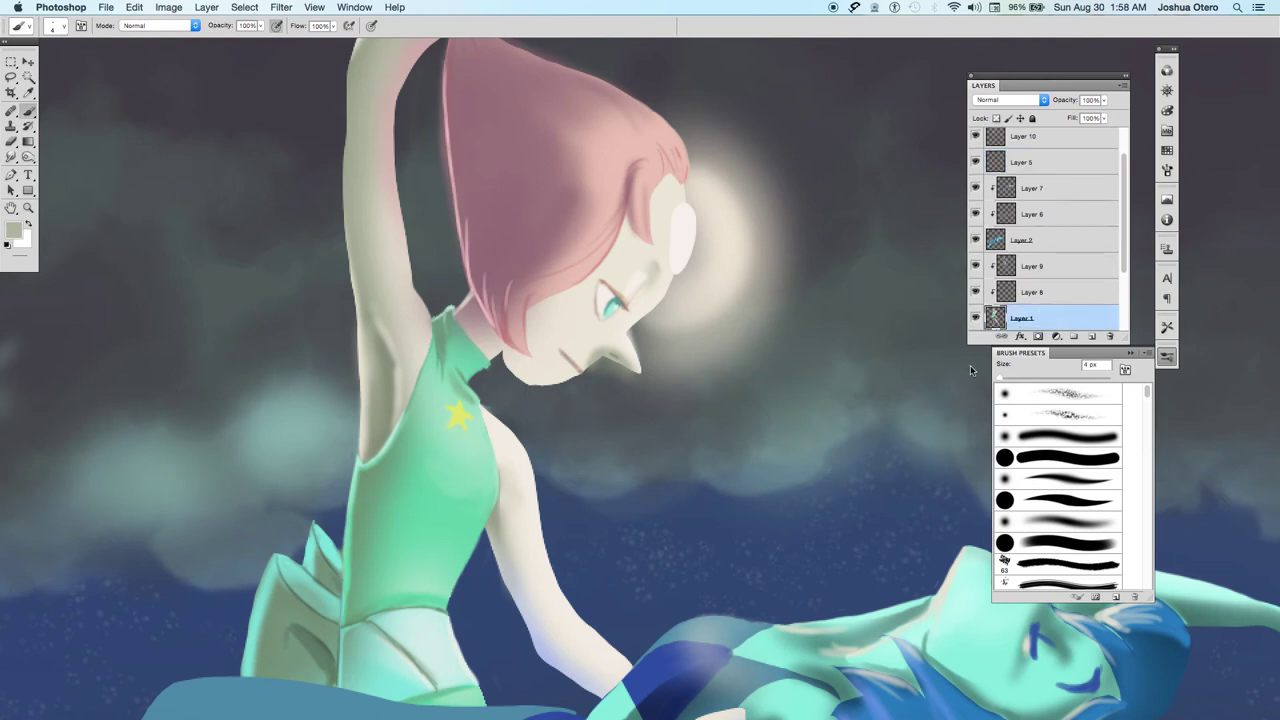
pyautogui.click(11, 141)
pyautogui.click(1040, 500)
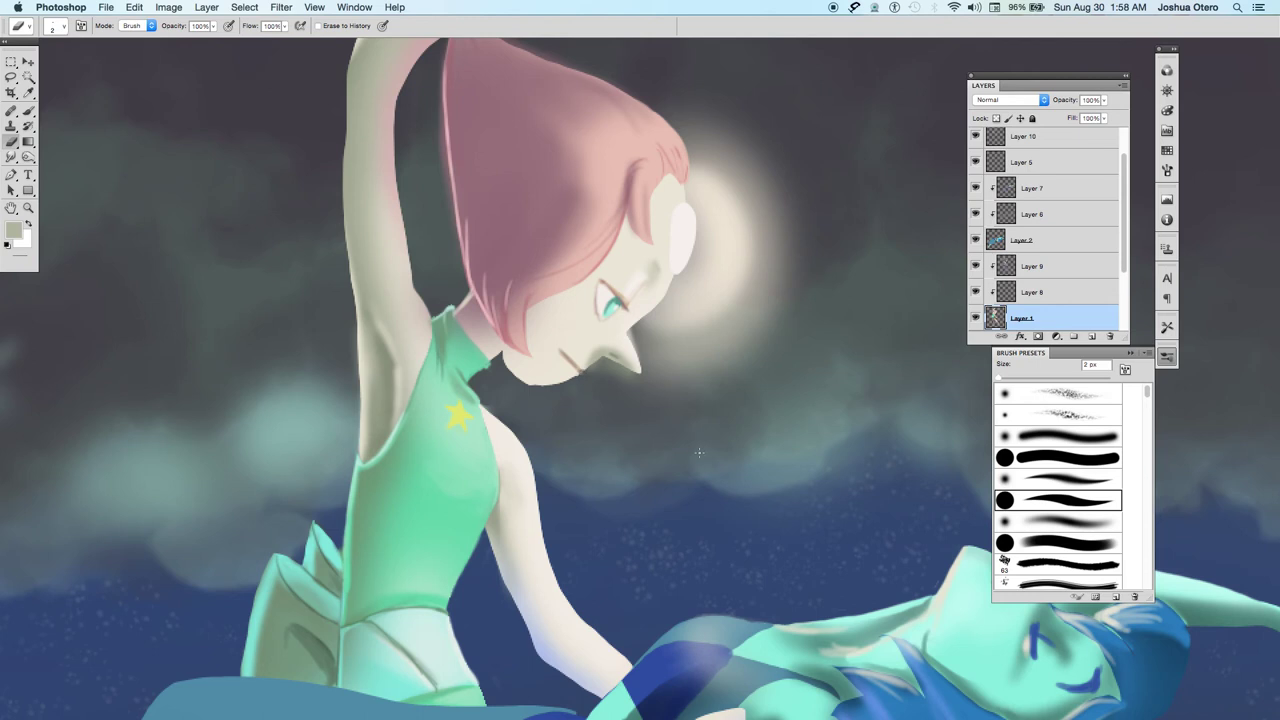
pyautogui.scroll(1, 1066, 196)
pyautogui.click(1036, 174)
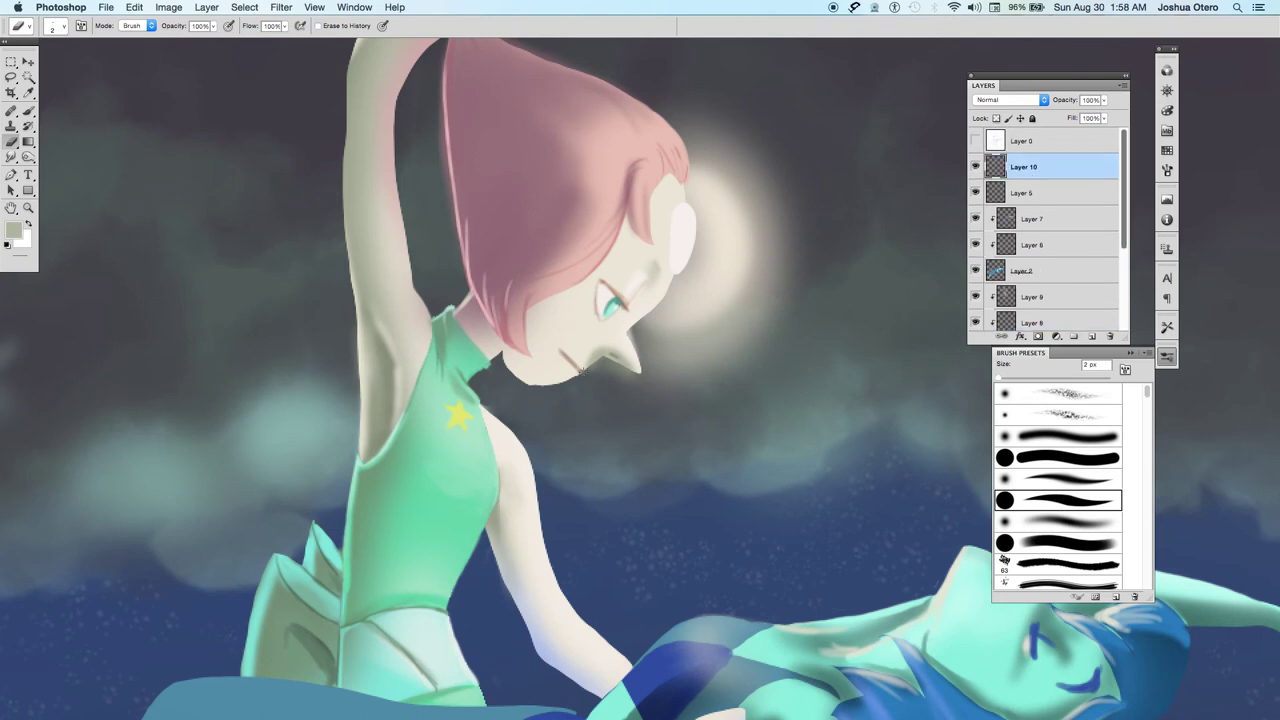
# Touch up the corner of the standing figure's mouth on Layer 5 with the Brush, using tones sampled from the face.
pyautogui.click(1003, 191)
pyautogui.click(28, 111)
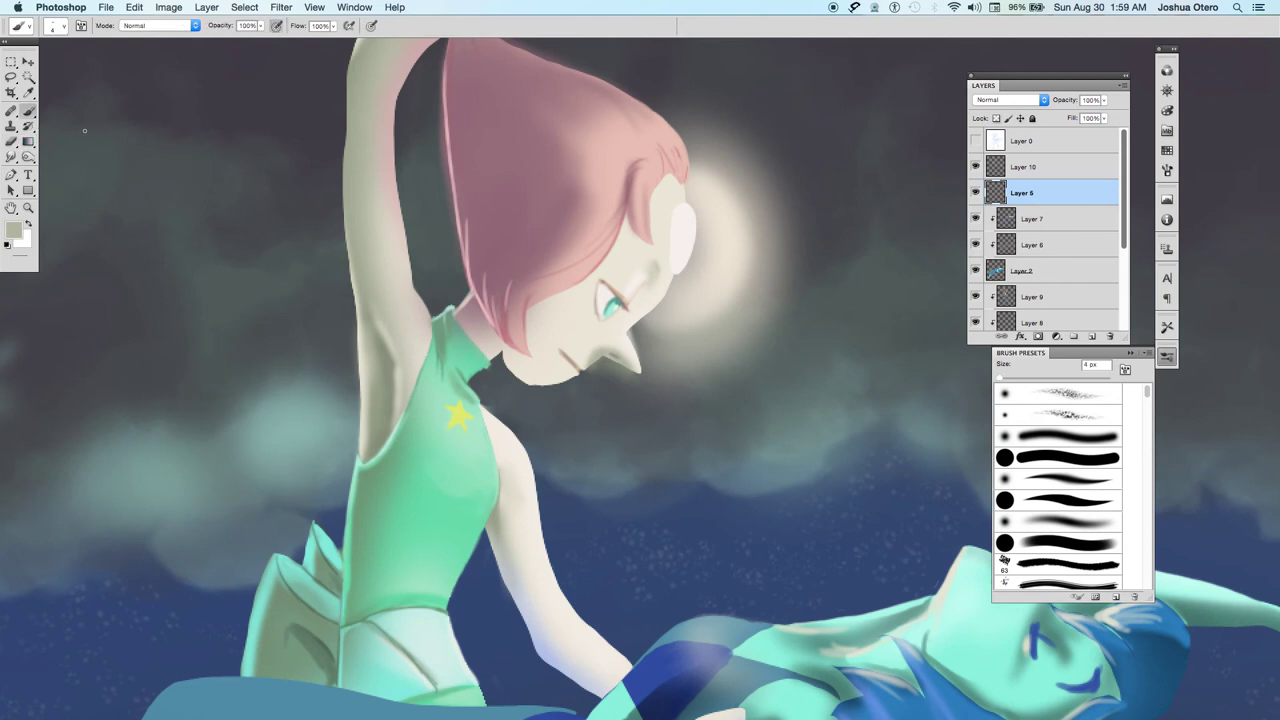
pyautogui.keyDown('alt'); pyautogui.click(602, 357); pyautogui.keyUp('alt')
pyautogui.keyDown('alt'); pyautogui.click(614, 295); pyautogui.keyUp('alt')
pyautogui.moveTo(581, 366); pyautogui.dragTo(581, 368)
# Refine the neck and collar on Layer 5 with sampled skin and green tones, ending with a 5 px brush.
pyautogui.keyDown('alt'); pyautogui.click(476, 303); pyautogui.keyUp('alt')
pyautogui.keyDown('alt'); pyautogui.click(489, 336); pyautogui.keyUp('alt')
pyautogui.keyDown('alt'); pyautogui.click(482, 320); pyautogui.keyUp('alt')
pyautogui.press(']')
pyautogui.press(']')
pyautogui.press(']')
pyautogui.keyDown('alt'); pyautogui.click(480, 370); pyautogui.keyUp('alt')
pyautogui.press('[')
pyautogui.keyDown('alt'); pyautogui.click(483, 357); pyautogui.keyUp('alt')
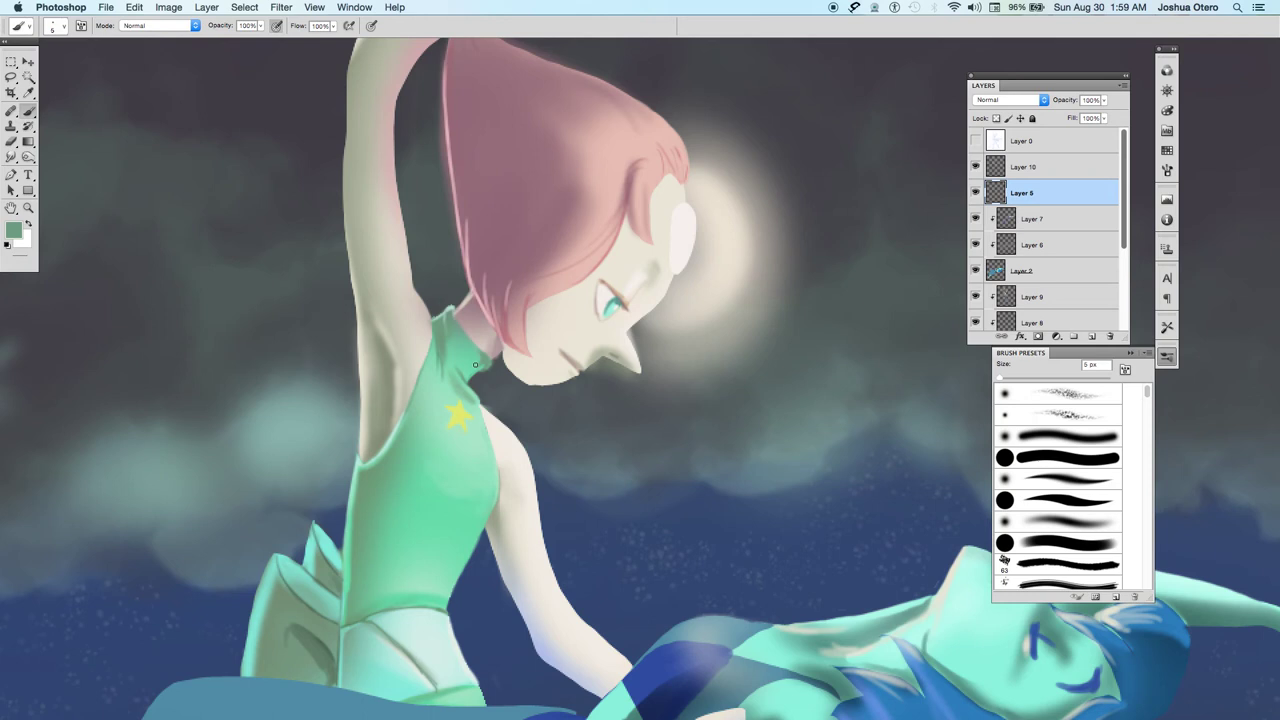
# Touch up the front corner of the collar in the sampled green, working across Layers 10, 5 and 1.
pyautogui.click(1030, 160)
pyautogui.moveTo(477, 365); pyautogui.dragTo(482, 367)
pyautogui.moveTo(485, 369); pyautogui.dragTo(481, 373)
pyautogui.click(1042, 200)
pyautogui.moveTo(492, 366); pyautogui.dragTo(480, 376)
pyautogui.click(1049, 306)
pyautogui.scroll(-3, 1040, 250)
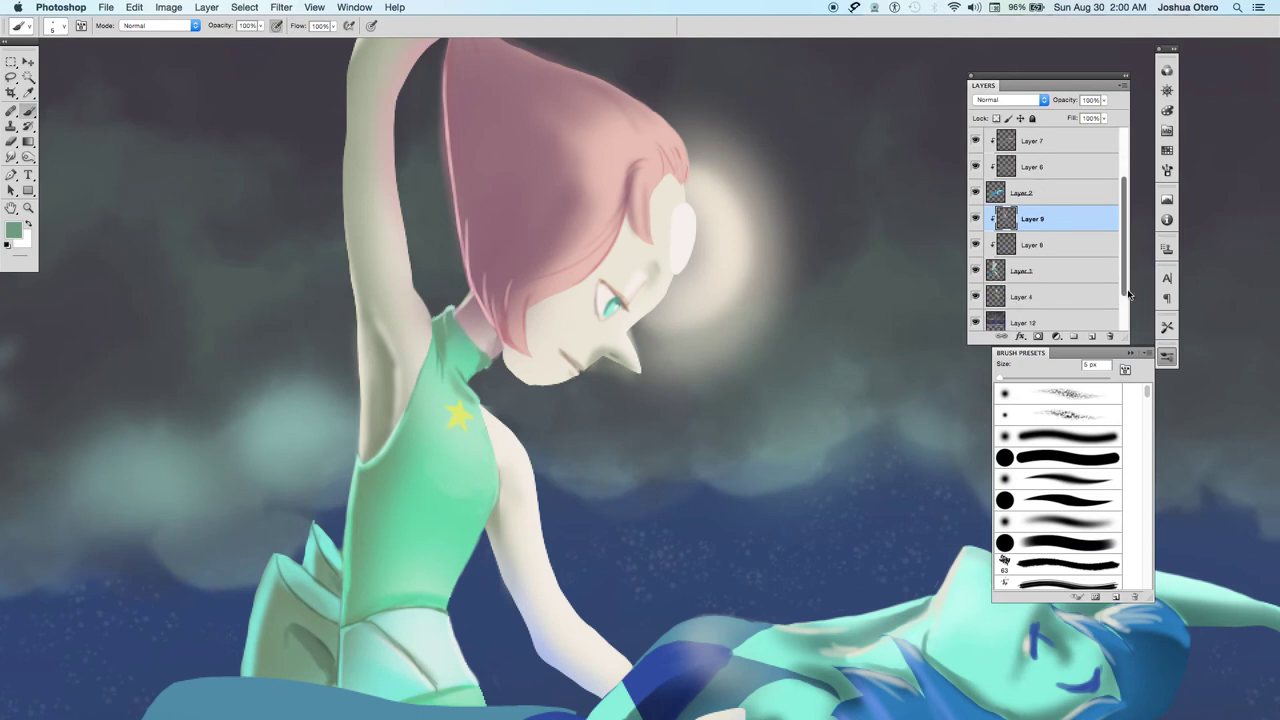
pyautogui.click(984, 271)
pyautogui.moveTo(480, 368)
pyautogui.mouseDown()
pyautogui.moveTo(496, 366)
pyautogui.moveTo(484, 372)
pyautogui.mouseUp()
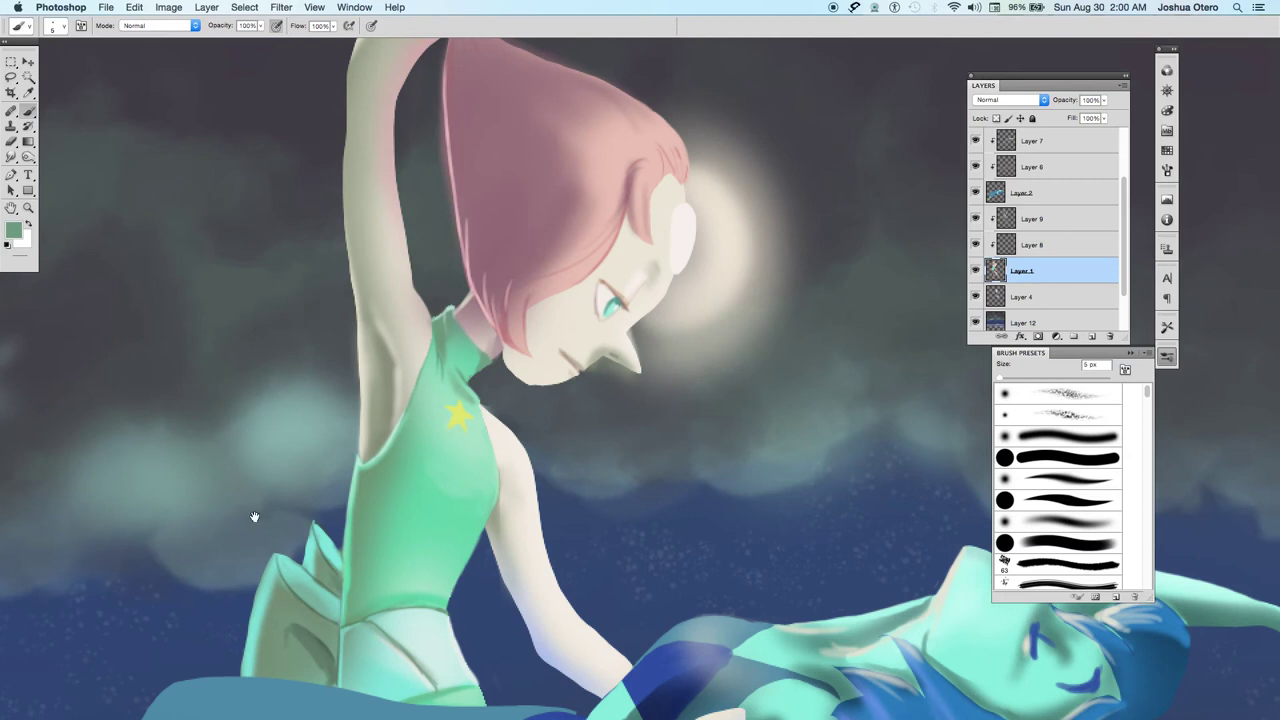
# Shade the inner folds of the ribbon behind the waist on Layer 9 with dark green sampled from the ribbon.
pyautogui.moveTo(257, 517); pyautogui.dragTo(266, 404)
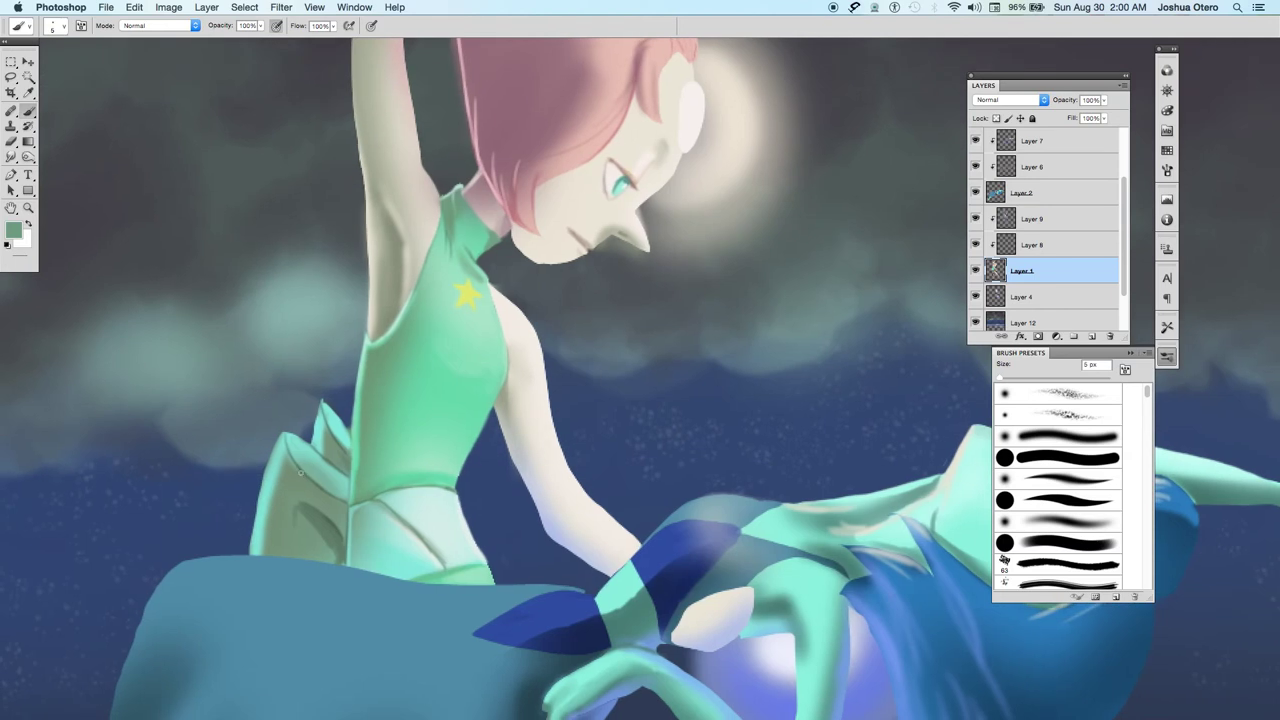
pyautogui.keyDown('alt'); pyautogui.click(321, 480); pyautogui.keyUp('alt')
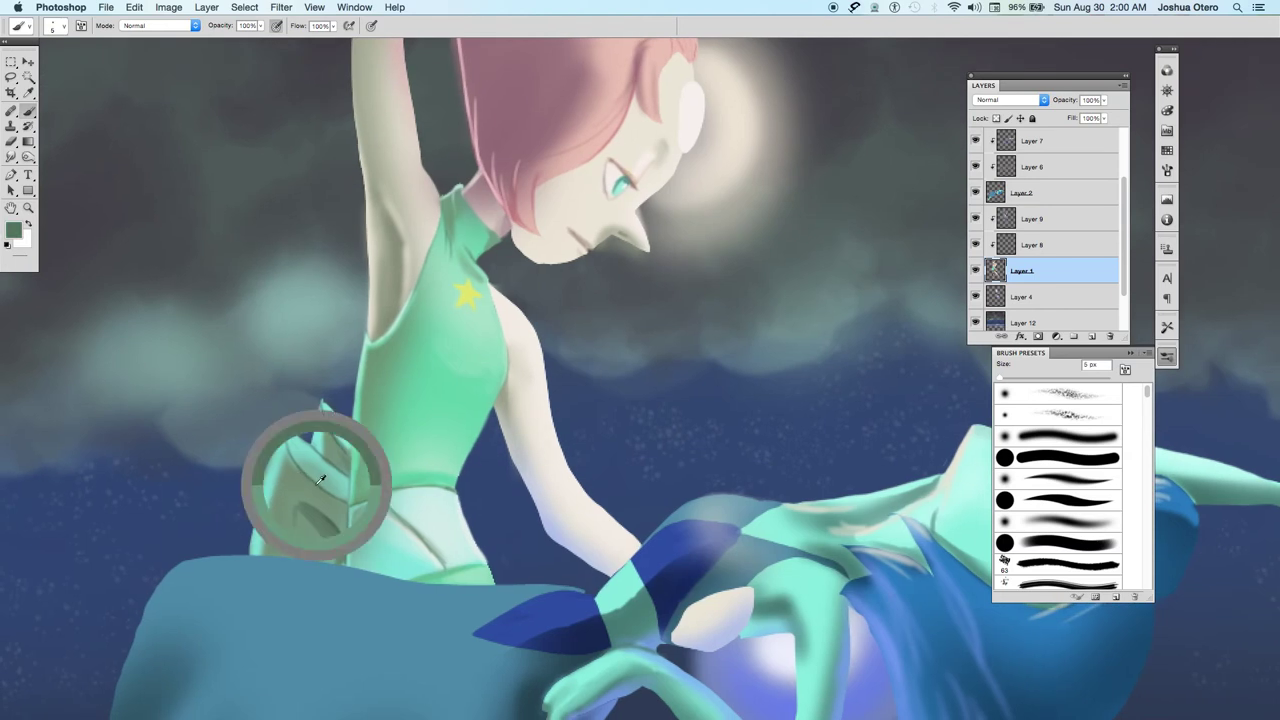
pyautogui.click(1046, 220)
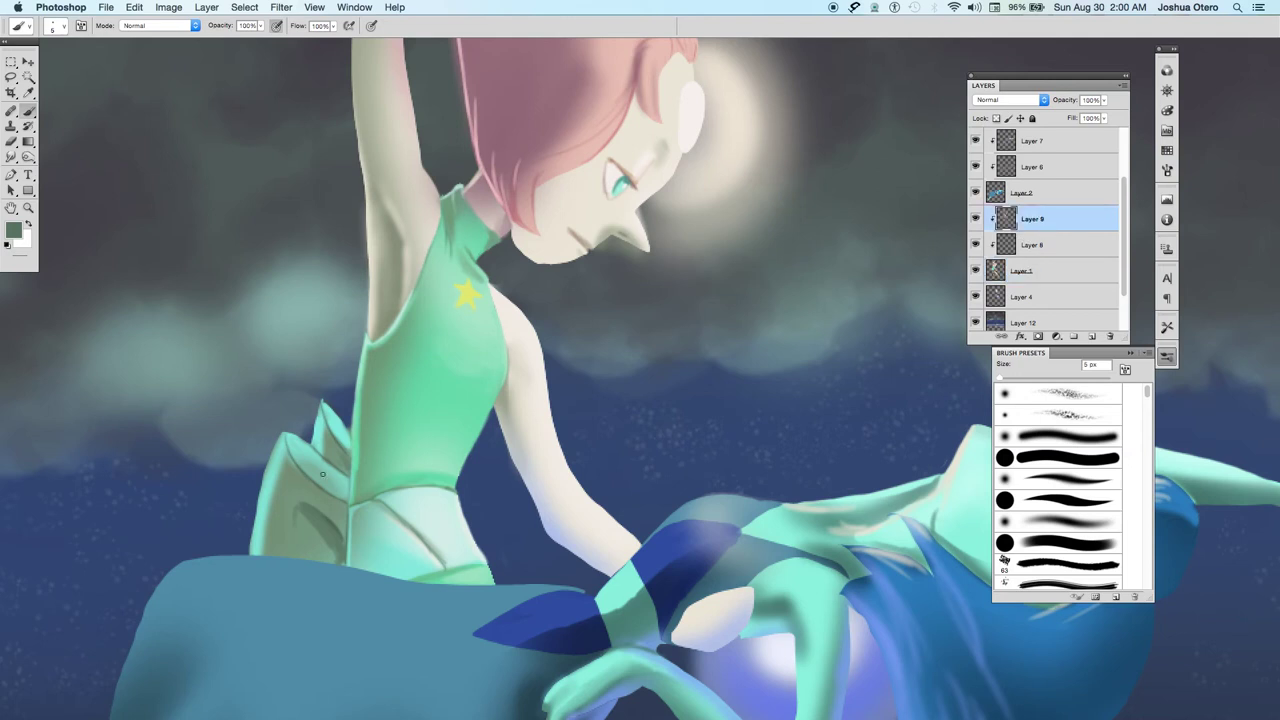
pyautogui.press(']')
pyautogui.press(']')
pyautogui.press(']')
pyautogui.press(']')
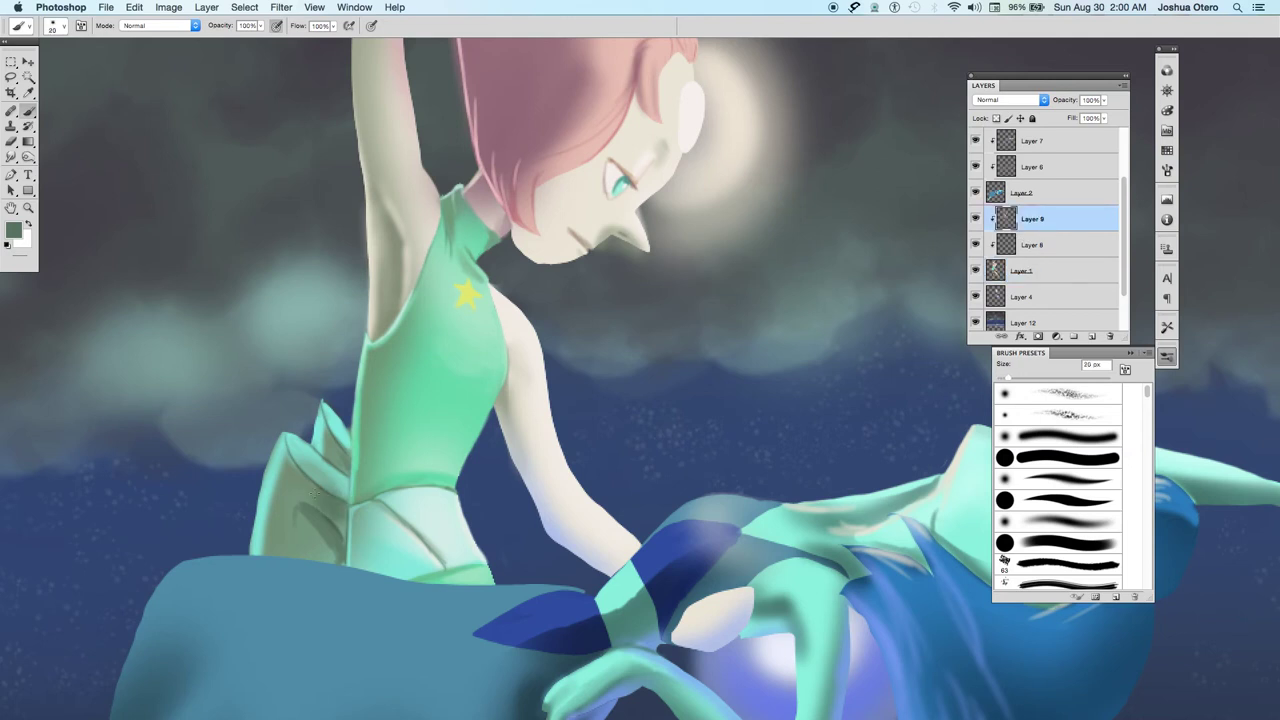
pyautogui.press('[')
pyautogui.press('[')
pyautogui.press('[')
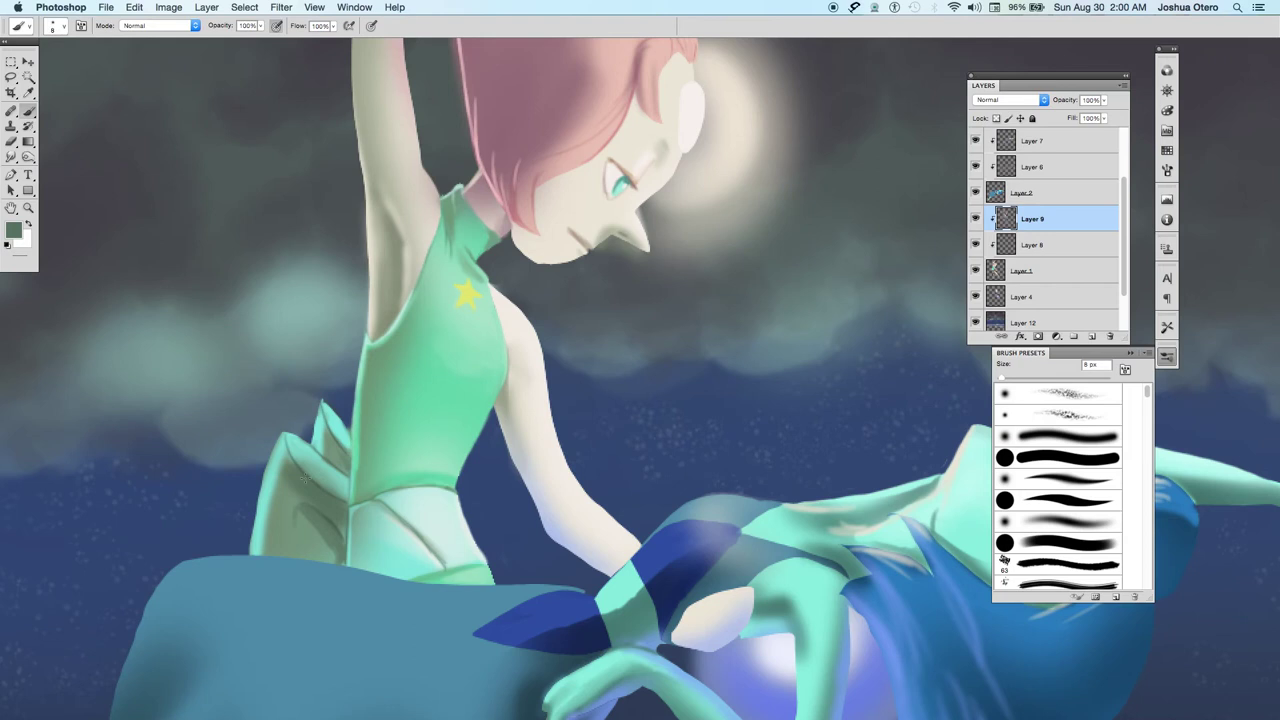
# Sample the ribbon's turquoise and change the foreground colour to a paler tint of it, with a 15 px brush.
pyautogui.keyDown('alt'); pyautogui.click(277, 468); pyautogui.keyUp('alt')
pyautogui.press(']')
pyautogui.press(']')
pyautogui.press(']')
pyautogui.click(11, 229)
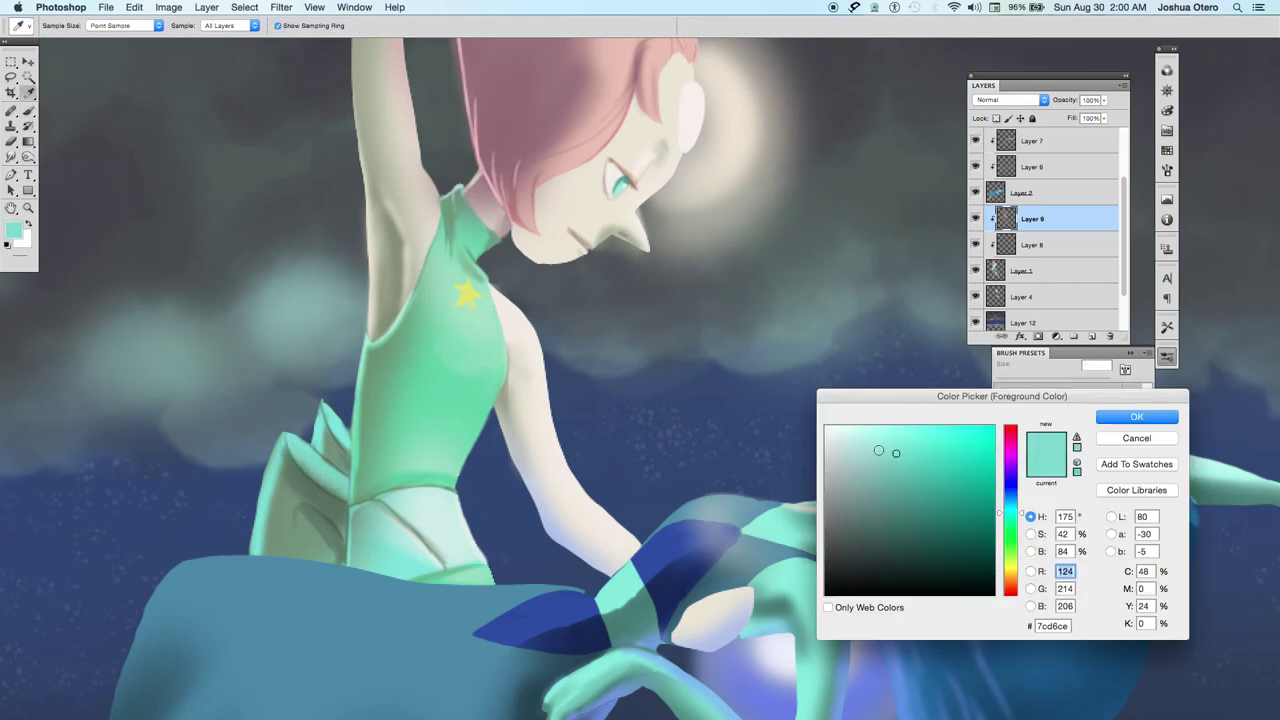
pyautogui.click(866, 446)
pyautogui.click(1111, 421)
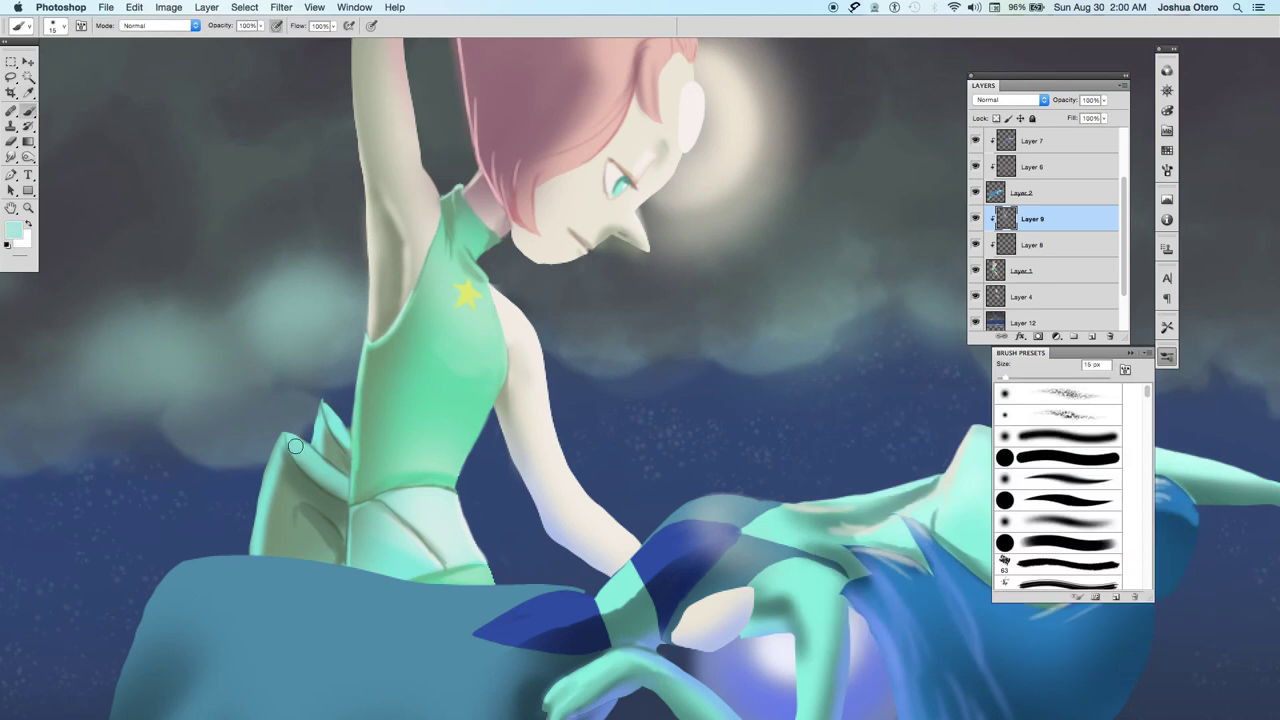
# Highlight the outer edges and tips of the ribbon in pale turquoise on Layer 10 with a hard tapered 4 px brush.
pyautogui.press('[')
pyautogui.press('[')
pyautogui.press('[')
pyautogui.press('[')
pyautogui.press('[')
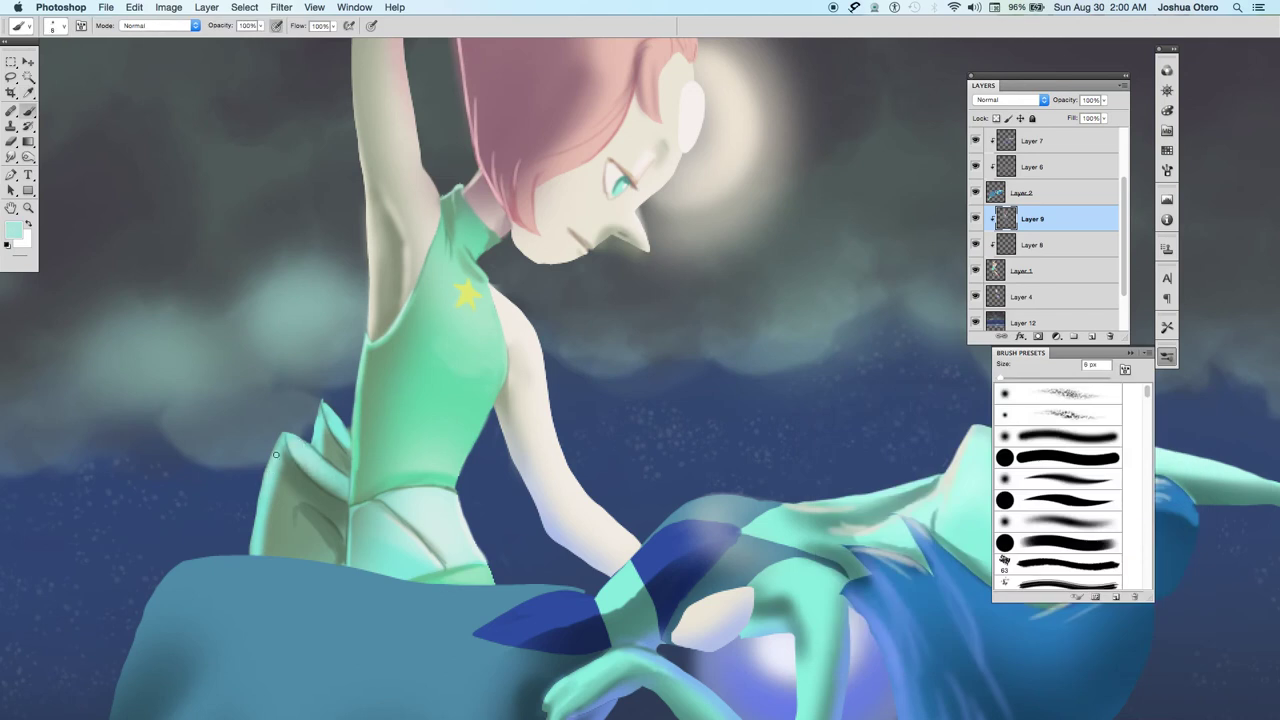
pyautogui.moveTo(1126, 273); pyautogui.dragTo(1126, 225)
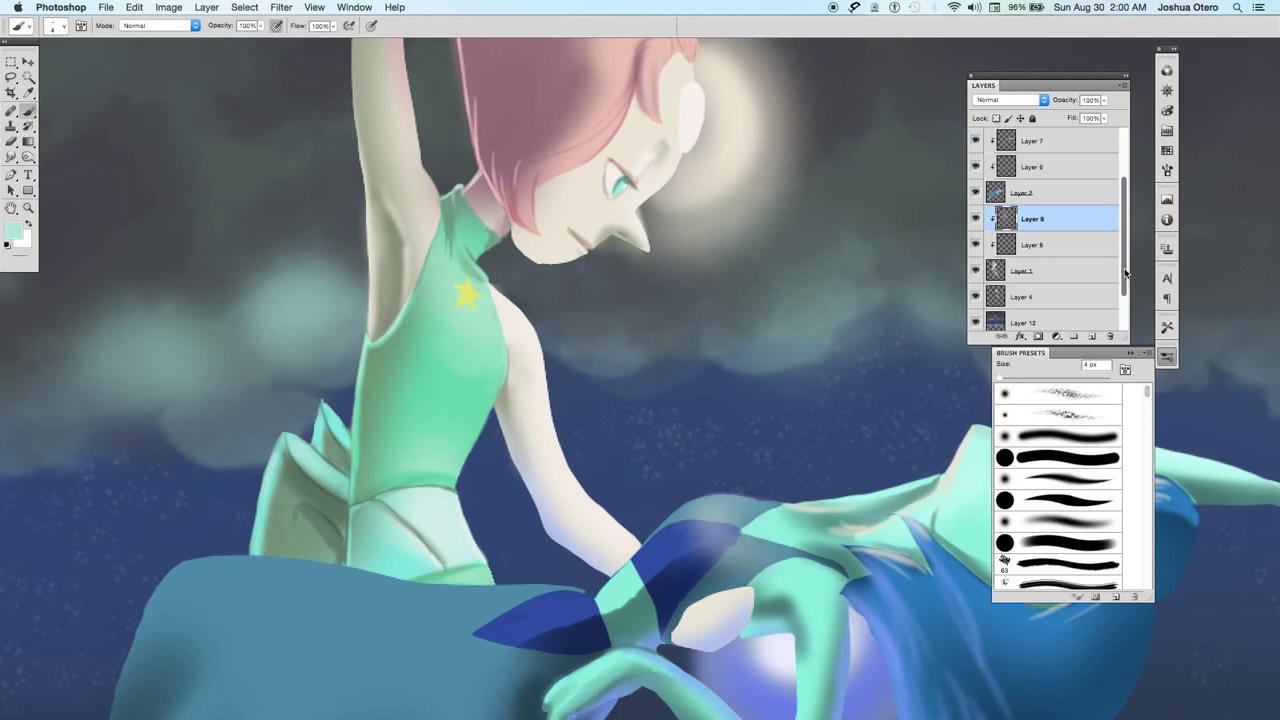
pyautogui.click(1039, 170)
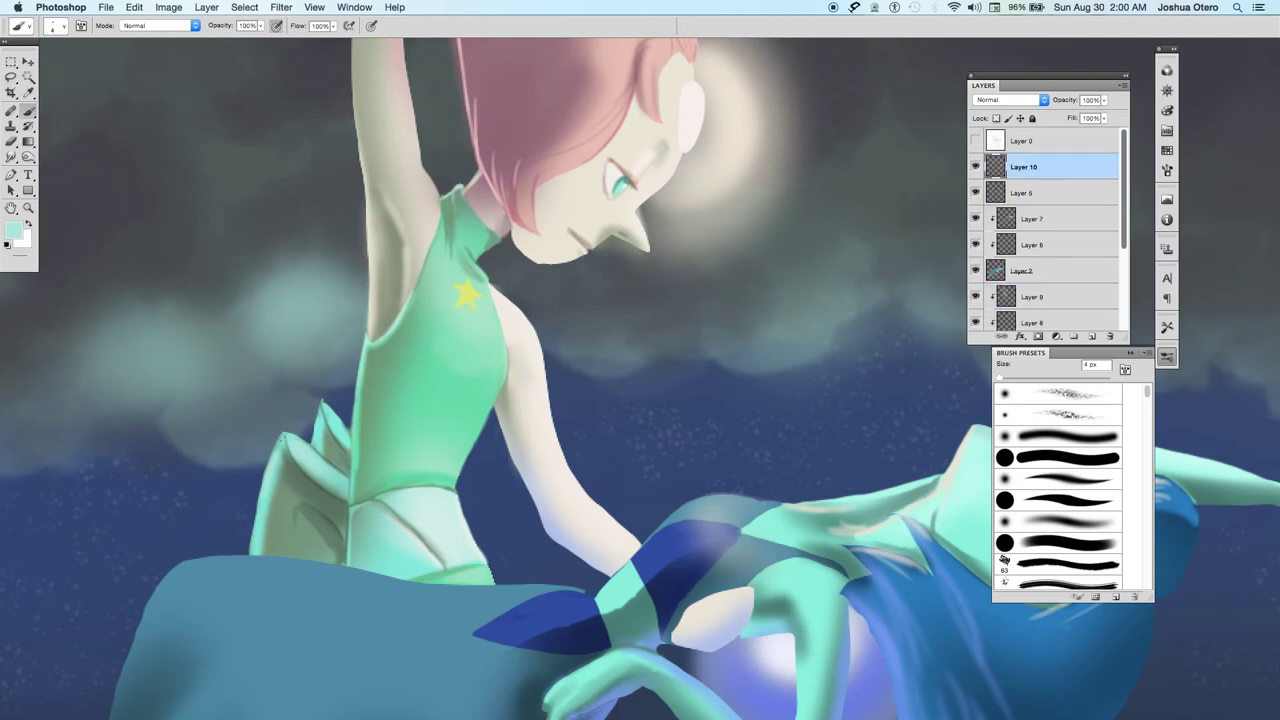
pyautogui.click(1045, 500)
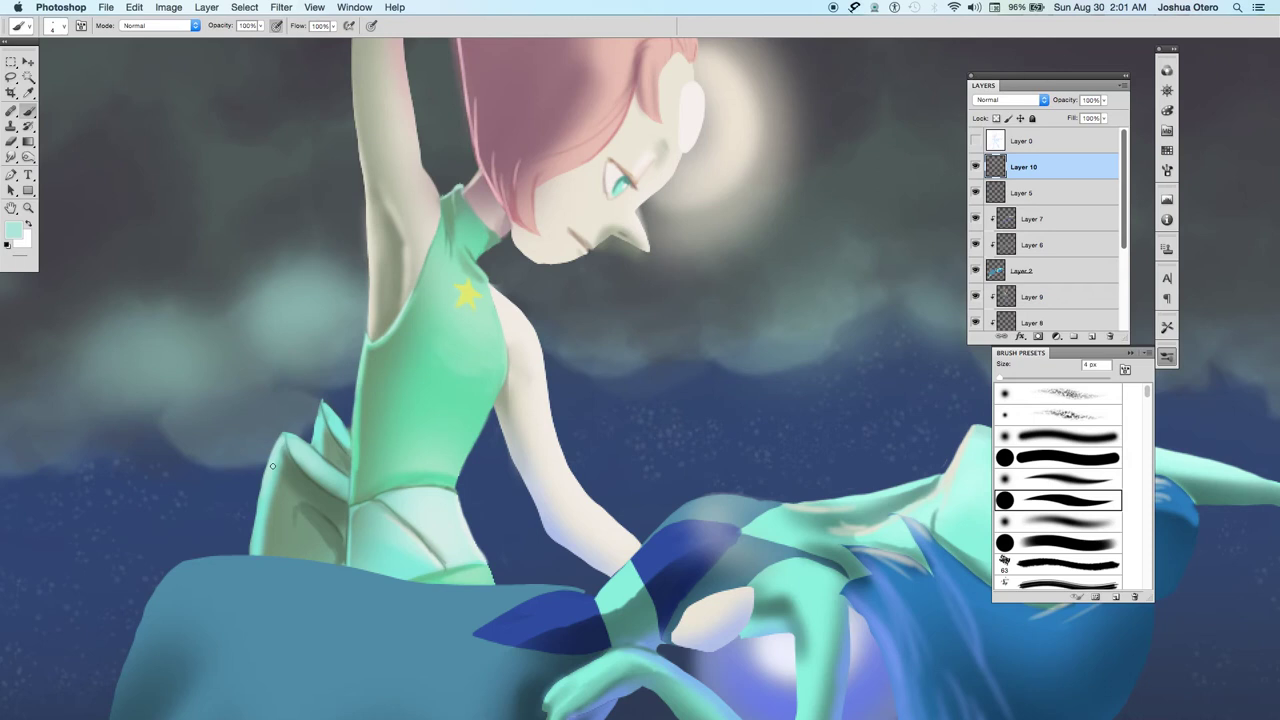
pyautogui.moveTo(254, 534); pyautogui.dragTo(256, 504)
pyautogui.moveTo(322, 406)
pyautogui.mouseDown()
pyautogui.moveTo(342, 425)
pyautogui.moveTo(328, 398)
pyautogui.moveTo(340, 414)
pyautogui.mouseUp()
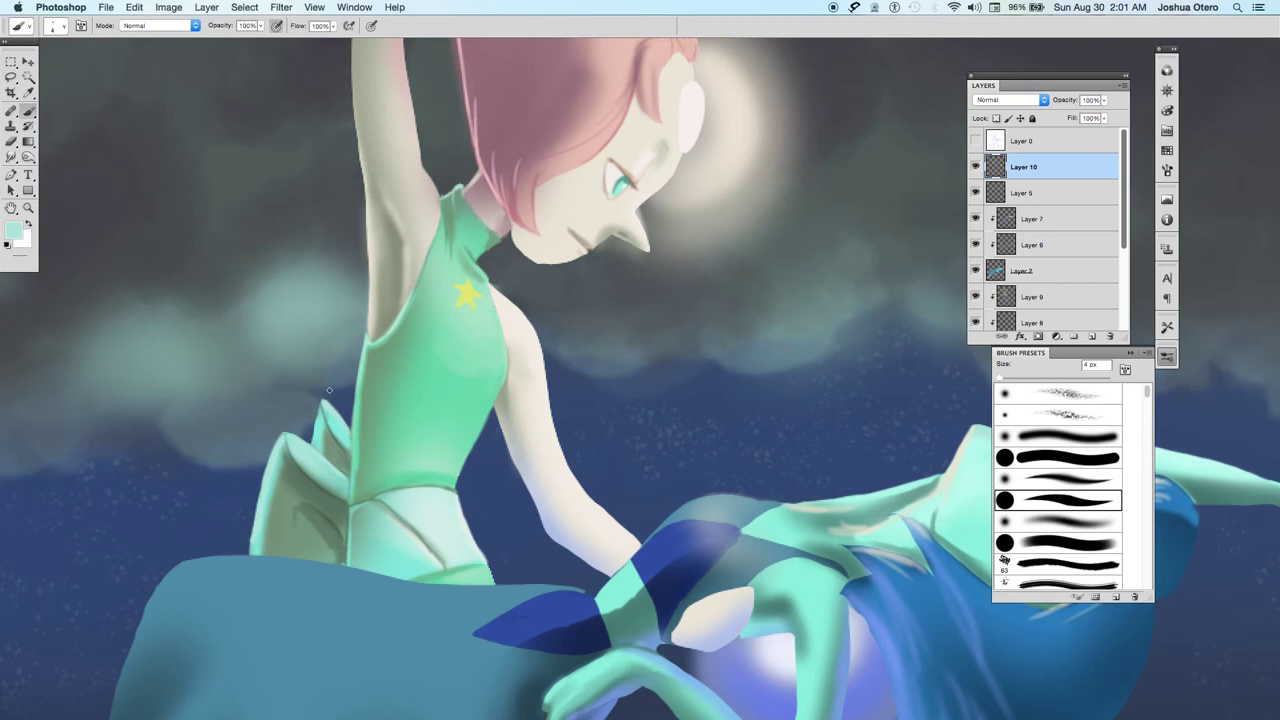
# Blend the ribbon's shading on Layer 10 with sampled greens and a soft brush enlarged to 10 px.
pyautogui.keyDown('alt'); pyautogui.click(312, 475); pyautogui.keyUp('alt')
pyautogui.keyDown('alt'); pyautogui.click(281, 478); pyautogui.keyUp('alt')
pyautogui.press(']')
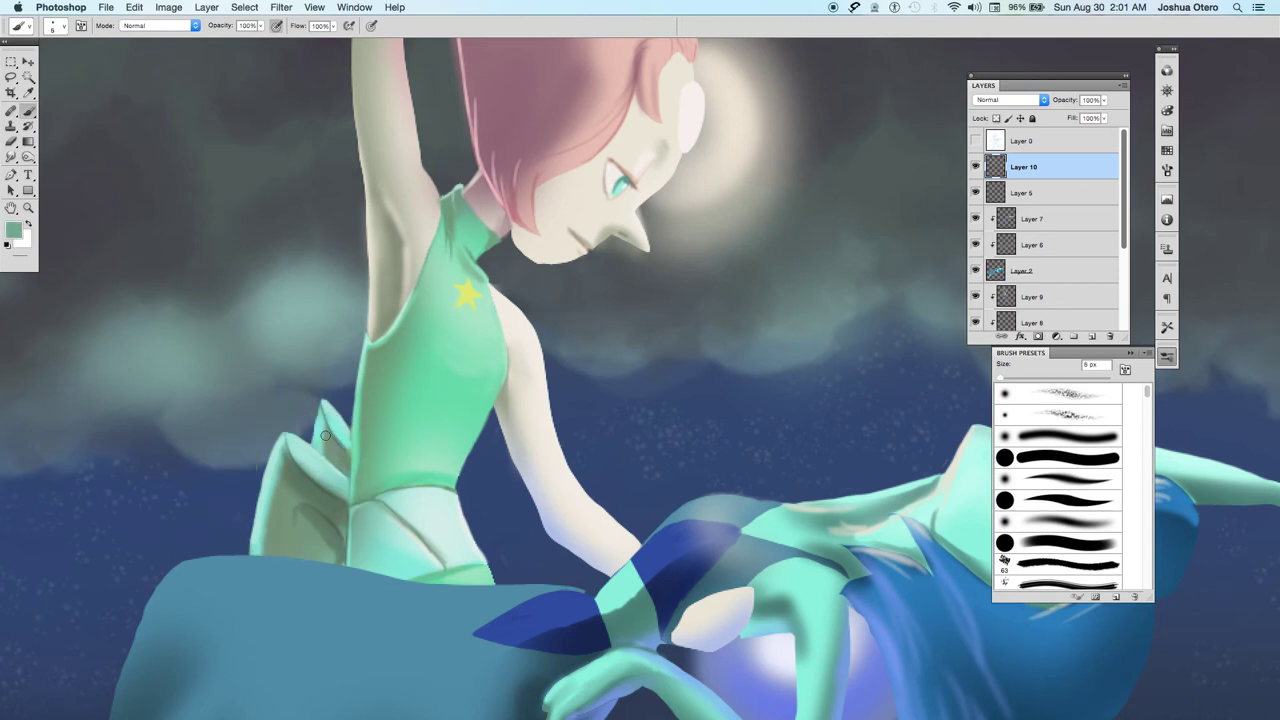
pyautogui.click(1045, 521)
pyautogui.press(']')
pyautogui.keyDown('alt'); pyautogui.click(336, 476); pyautogui.keyUp('alt')
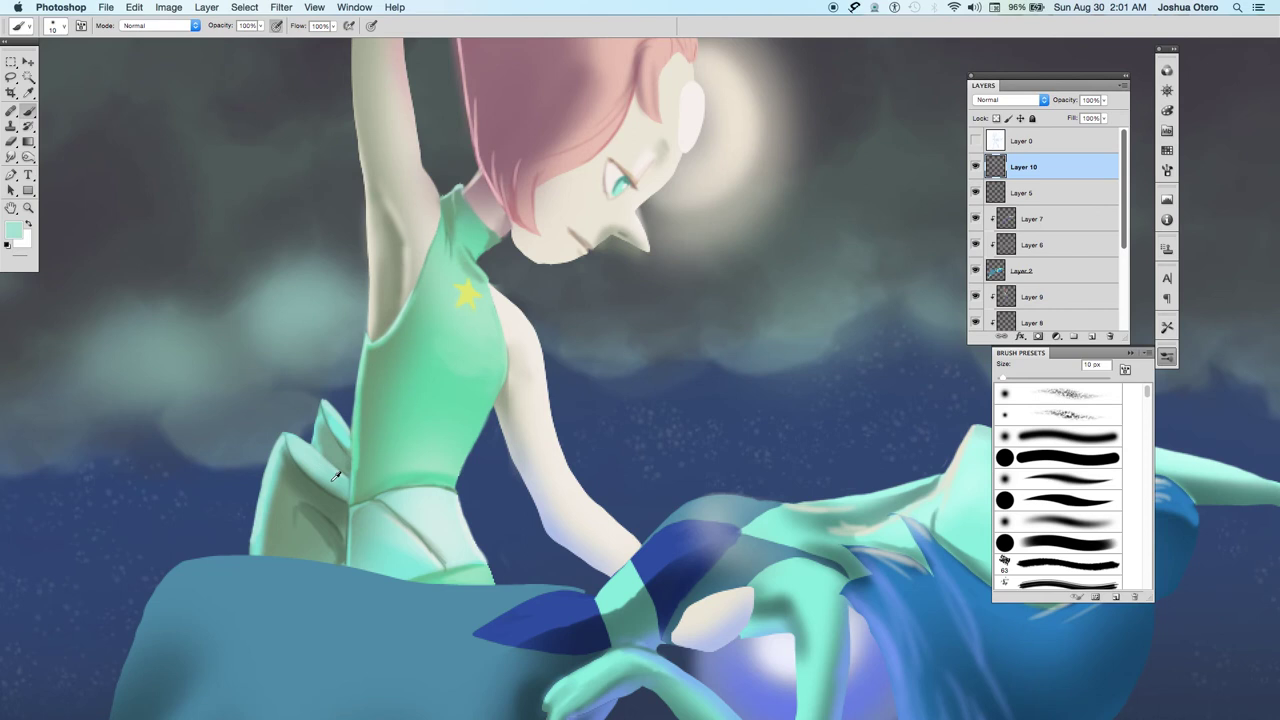
# Paint soft green shading down the large ribbon loop on Layer 10 with a 25 px brush.
pyautogui.press(']')
pyautogui.press(']')
pyautogui.press(']')
pyautogui.press(']')
pyautogui.press('[')
pyautogui.moveTo(276, 490); pyautogui.dragTo(278, 545)
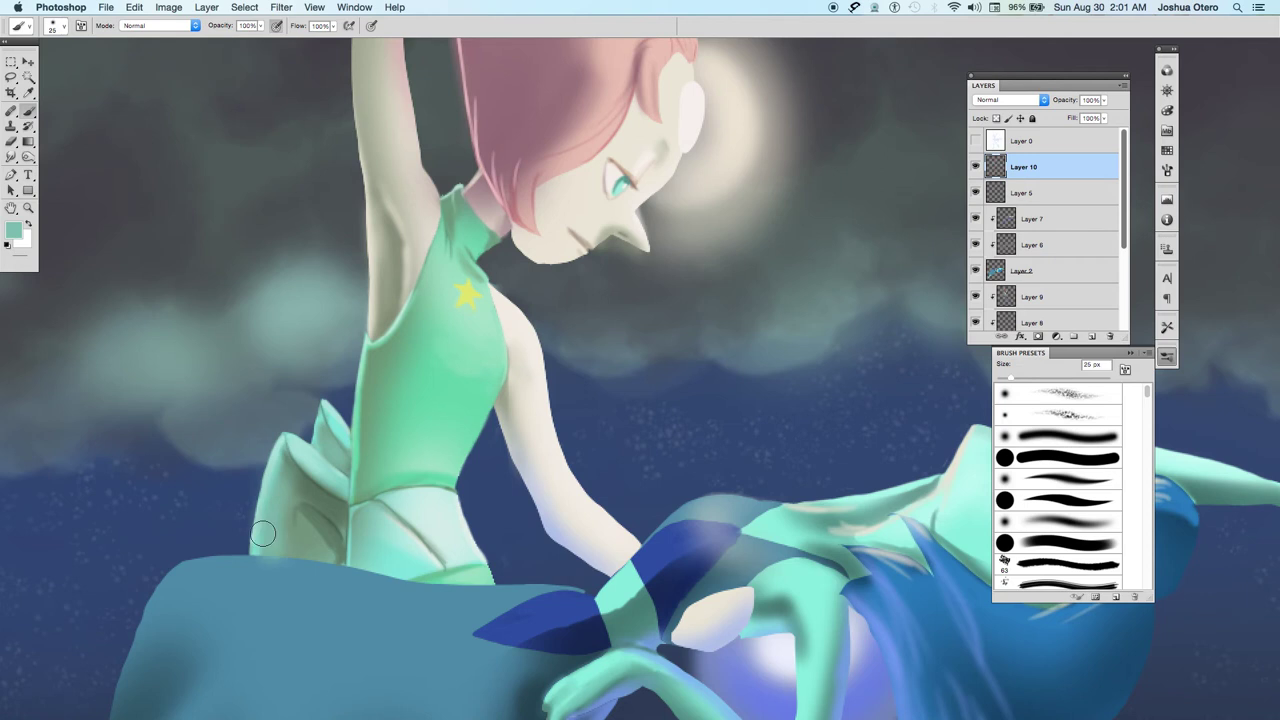
pyautogui.moveTo(289, 486); pyautogui.dragTo(285, 456)
# Show the Layer 0 sketch over the figures and make Layer 1 active with the hard tapered brush preset.
pyautogui.moveTo(380, 609); pyautogui.dragTo(243, 428)
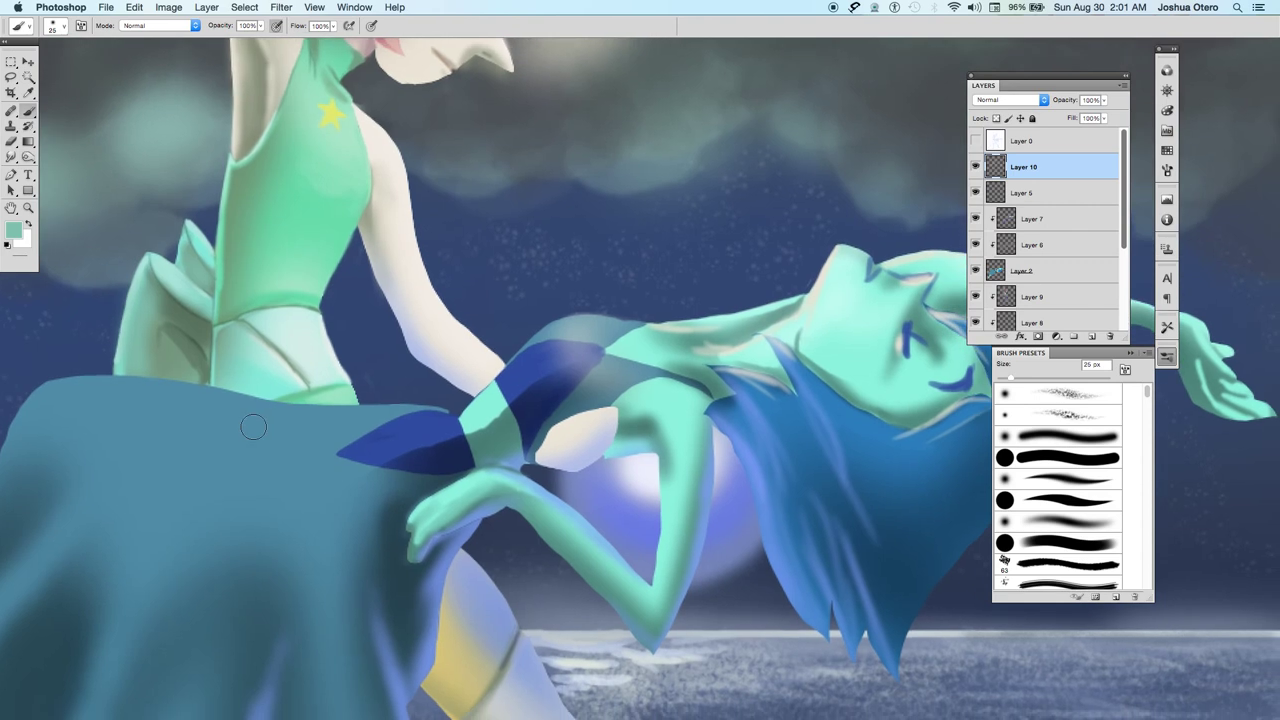
pyautogui.click(975, 141)
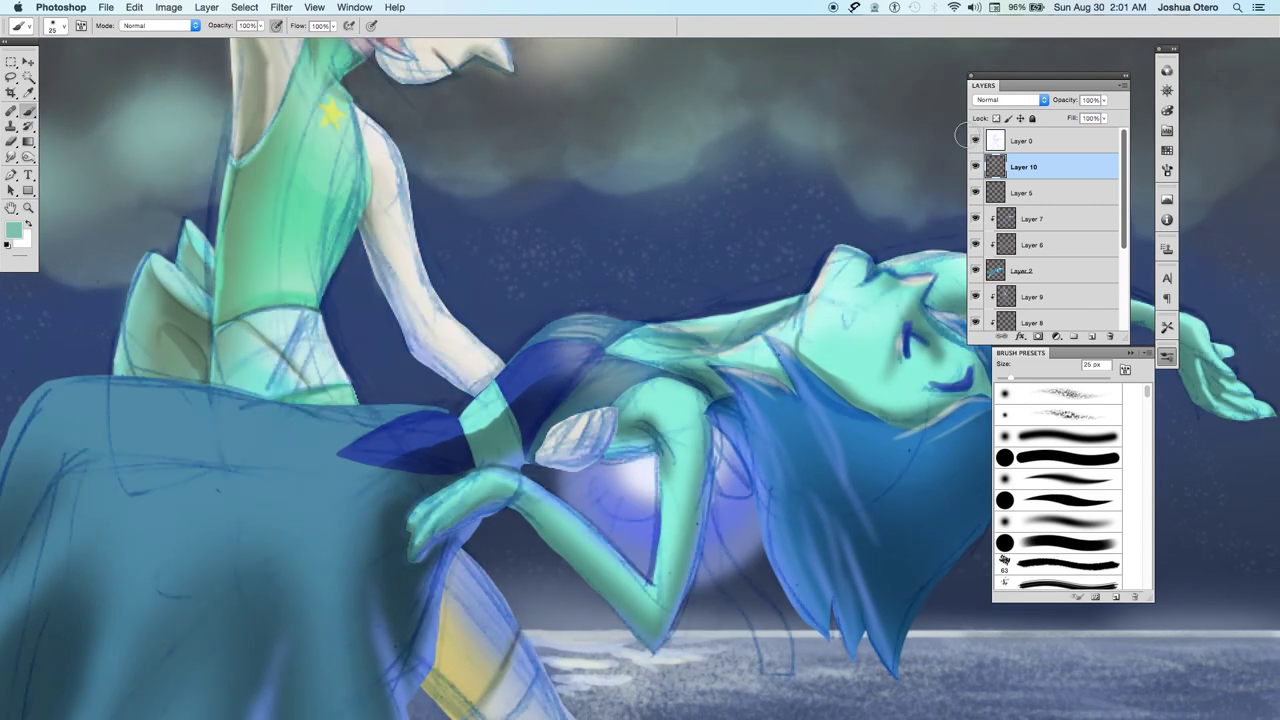
pyautogui.moveTo(1124, 240); pyautogui.dragTo(1120, 302)
pyautogui.click(1063, 216)
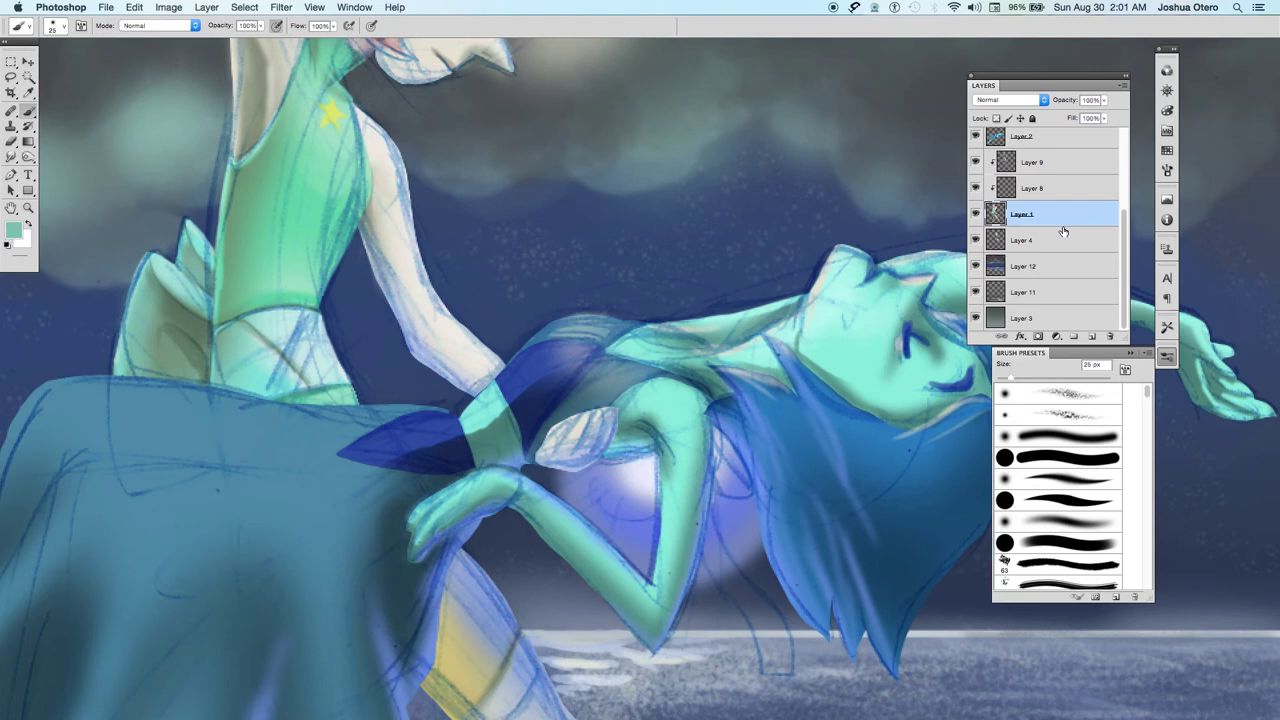
pyautogui.click(1053, 509)
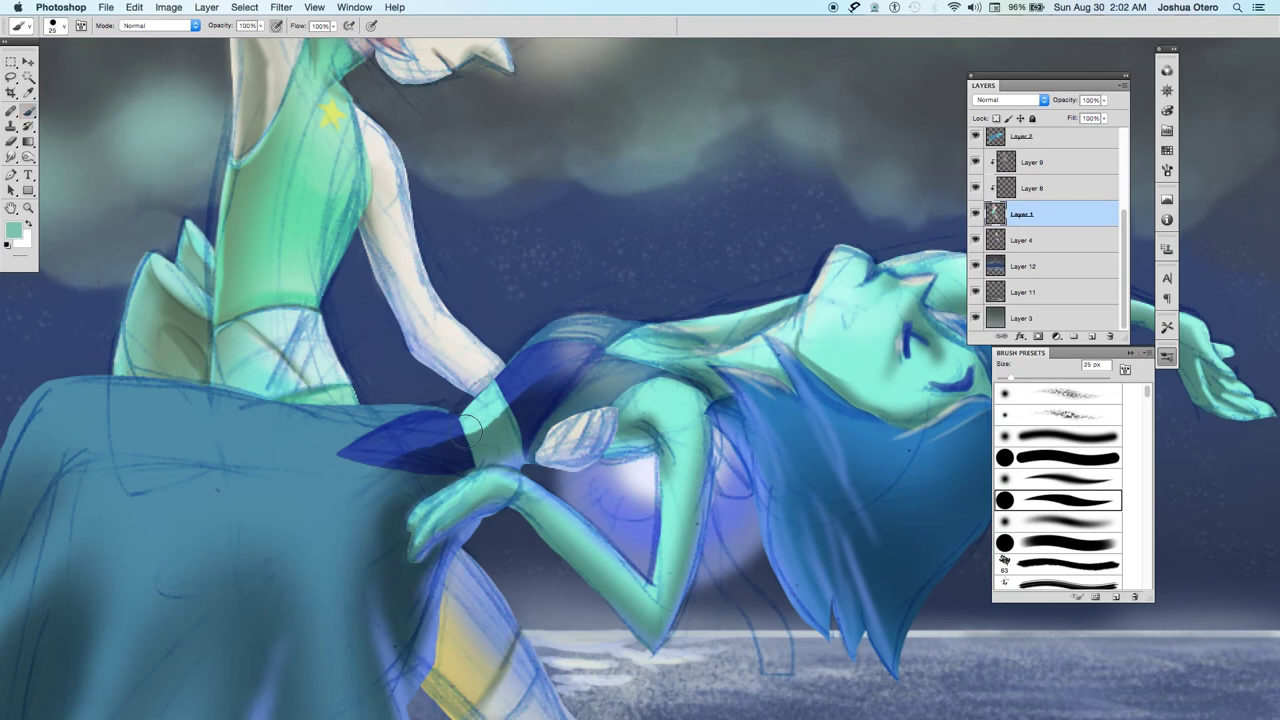
# Erase the gap between the fingers and trim the outline of the supporting hand on Layer 1 with a 3 px eraser.
pyautogui.press('e')
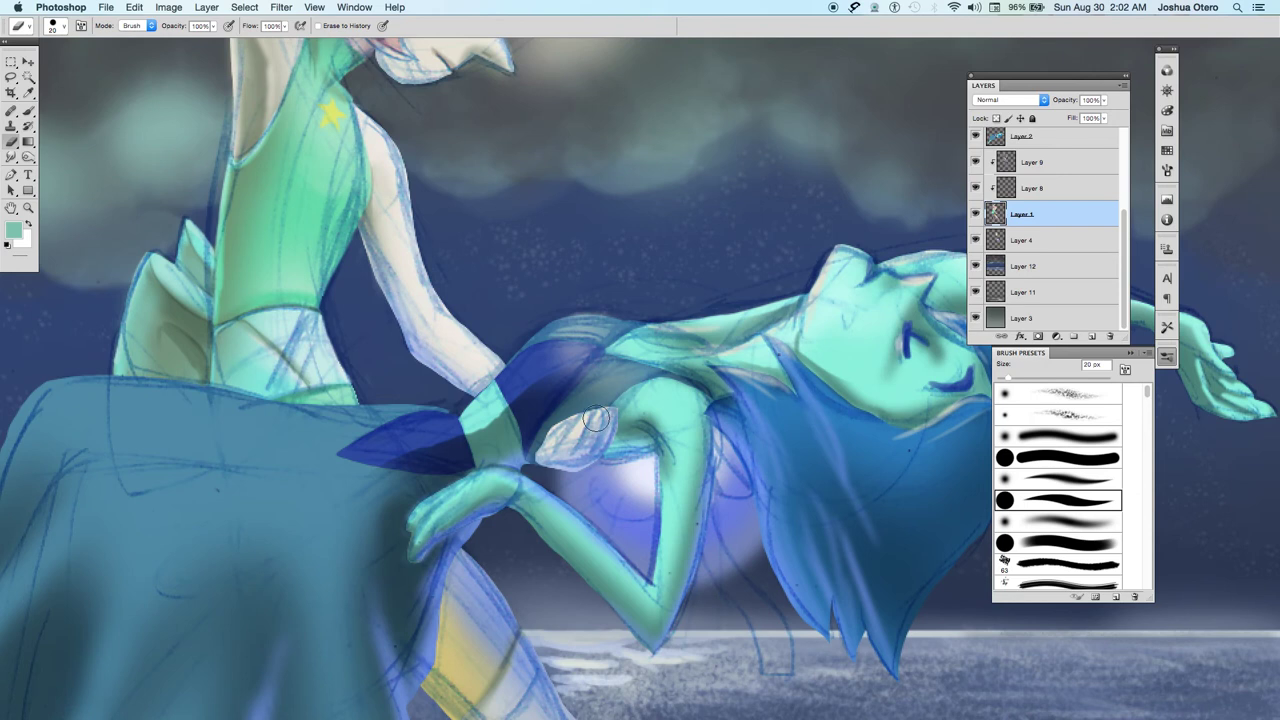
pyautogui.press('[')
pyautogui.press('[')
pyautogui.press('[')
pyautogui.moveTo(545, 444)
pyautogui.mouseDown()
pyautogui.moveTo(566, 420)
pyautogui.moveTo(582, 444)
pyautogui.moveTo(585, 416)
pyautogui.mouseUp()
pyautogui.press(']')
pyautogui.moveTo(551, 431)
pyautogui.mouseDown()
pyautogui.moveTo(586, 418)
pyautogui.moveTo(578, 434)
pyautogui.moveTo(566, 442)
pyautogui.moveTo(584, 408)
pyautogui.mouseUp()
pyautogui.moveTo(594, 411); pyautogui.dragTo(592, 414)
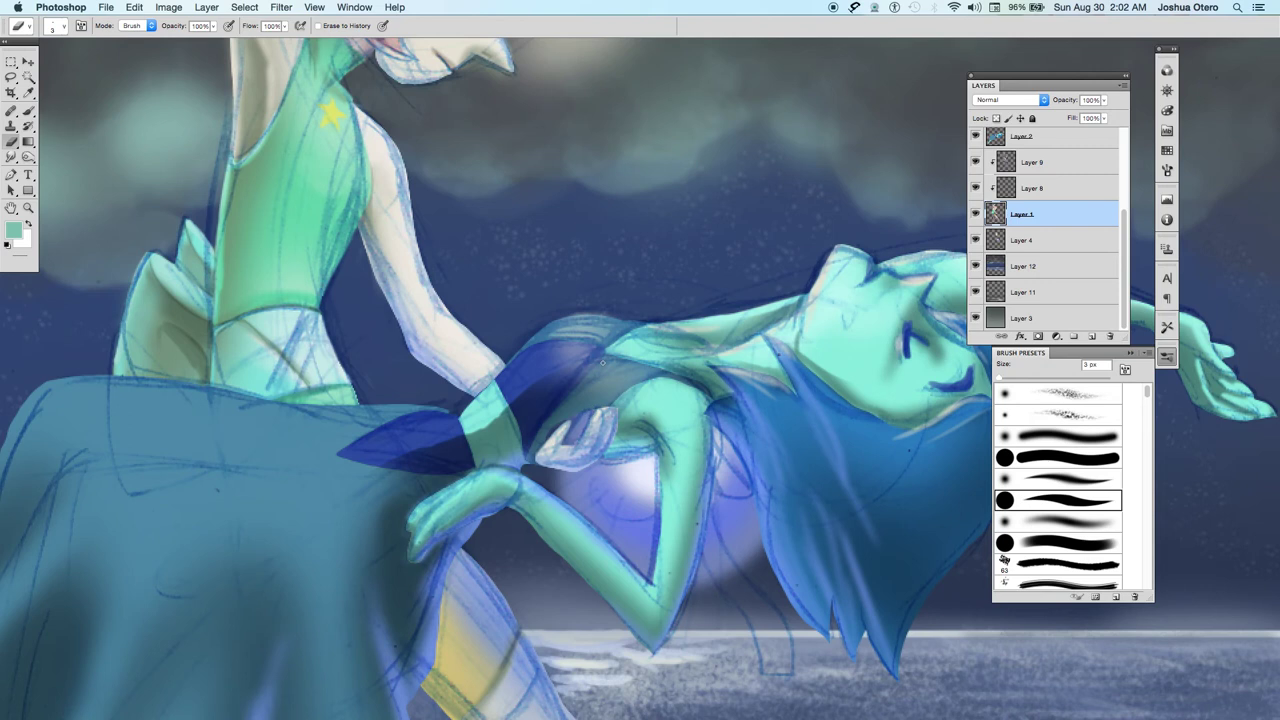
pyautogui.moveTo(596, 409); pyautogui.dragTo(616, 416)
pyautogui.moveTo(590, 463)
pyautogui.mouseDown()
pyautogui.moveTo(536, 467)
pyautogui.moveTo(571, 468)
pyautogui.mouseUp()
# Compare the hand with and without the Layer 0 sketch, leaving the sketch hidden.
pyautogui.scroll(3, 1060, 190)
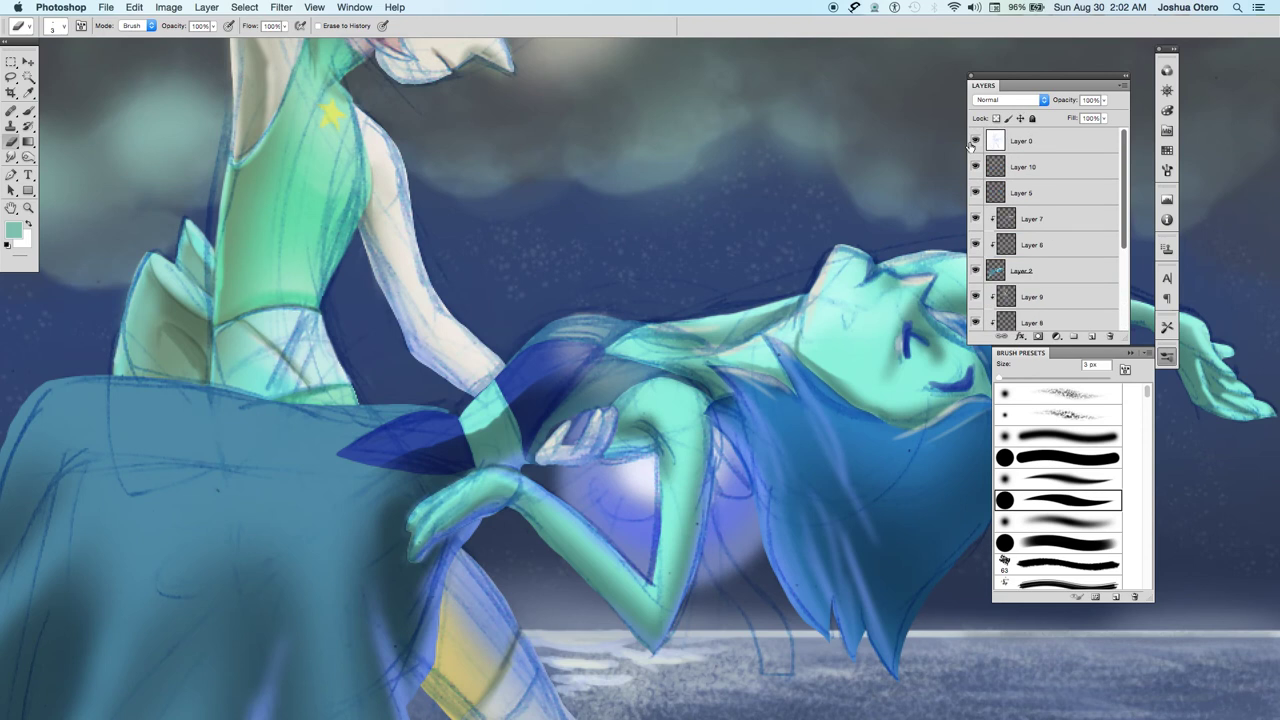
pyautogui.click(975, 145)
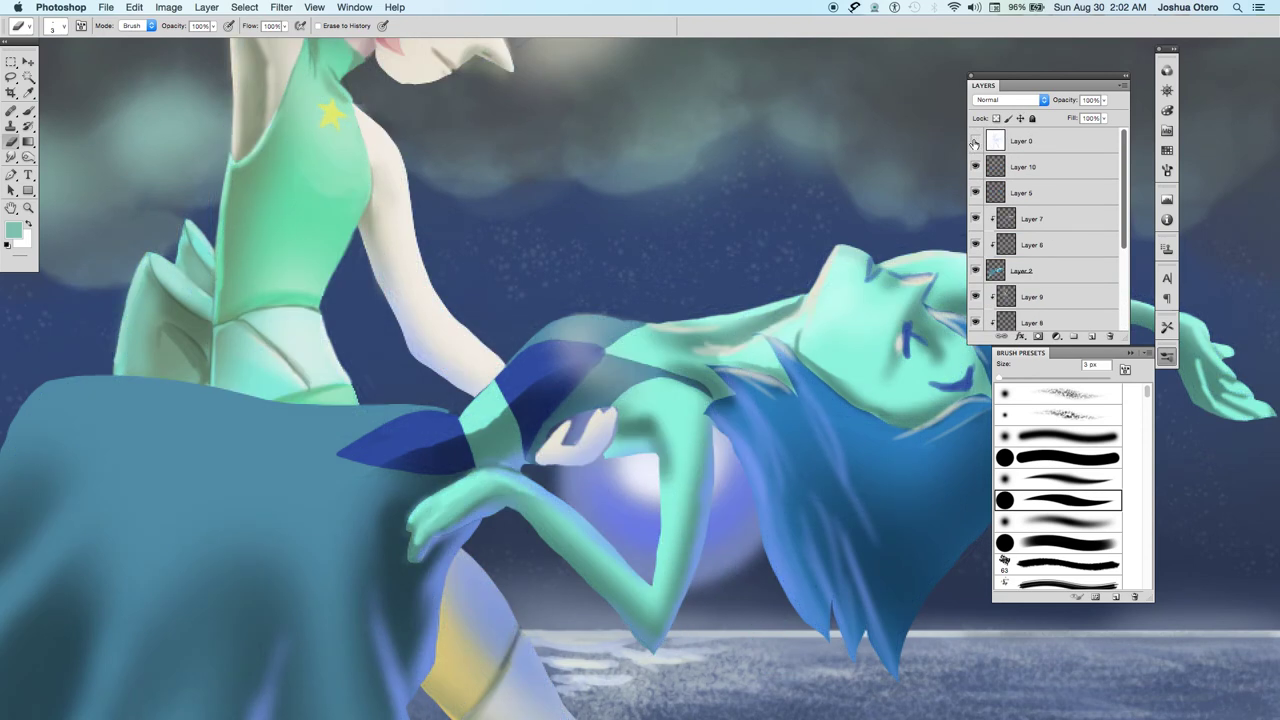
pyautogui.click(976, 142)
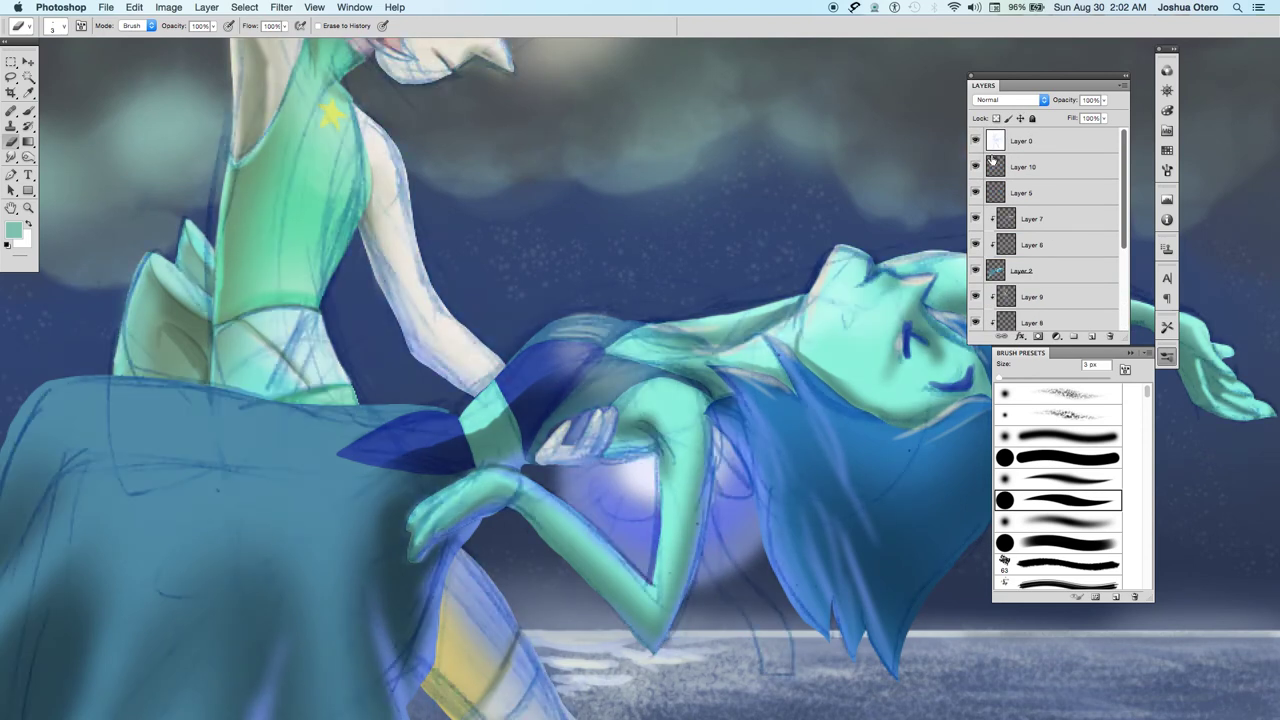
pyautogui.click(975, 145)
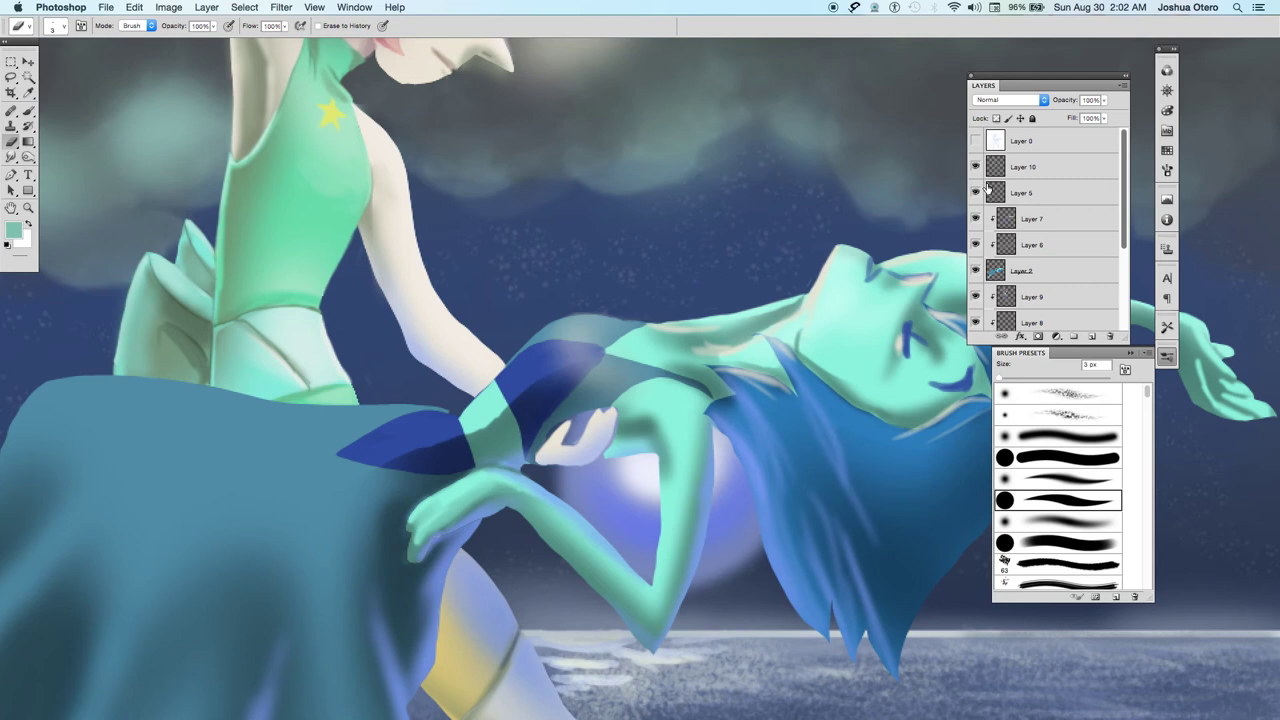
# Sample the plain skin colour from the standing figure's arm with Layer 9 temporarily hidden, restoring Layer 9 once the colour is picked.
pyautogui.scroll(-5, 977, 243)
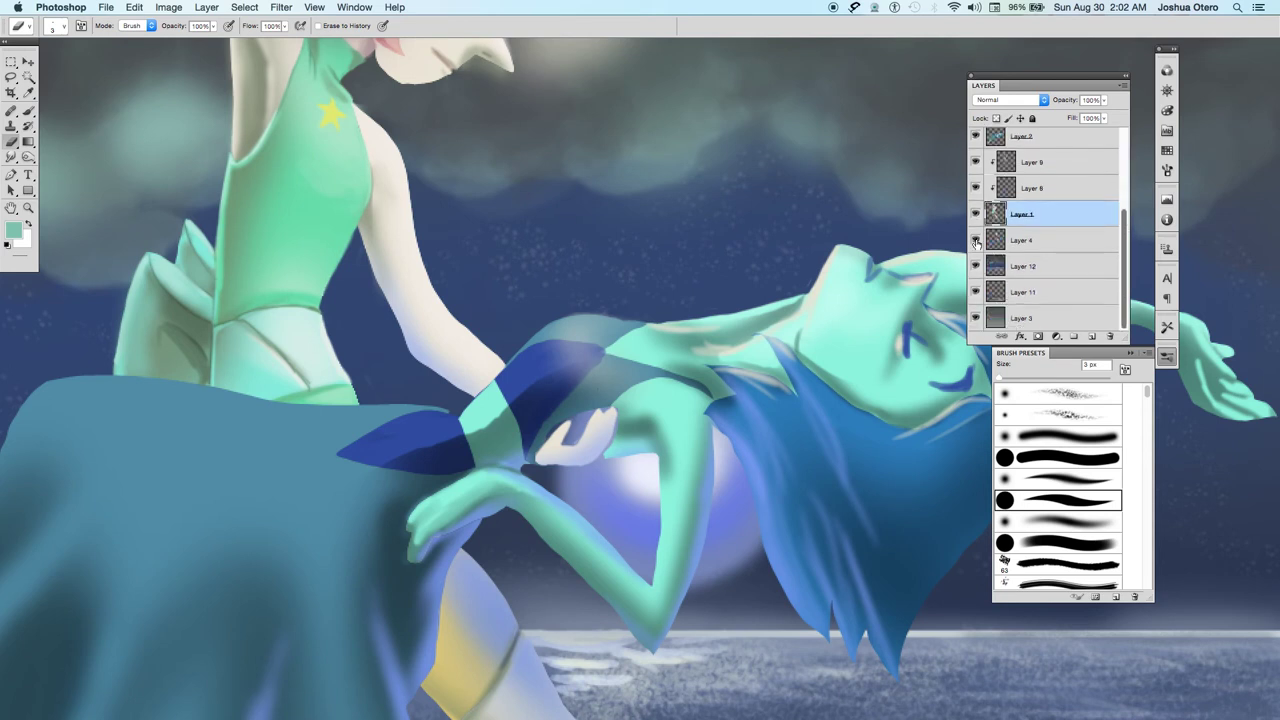
pyautogui.click(975, 161)
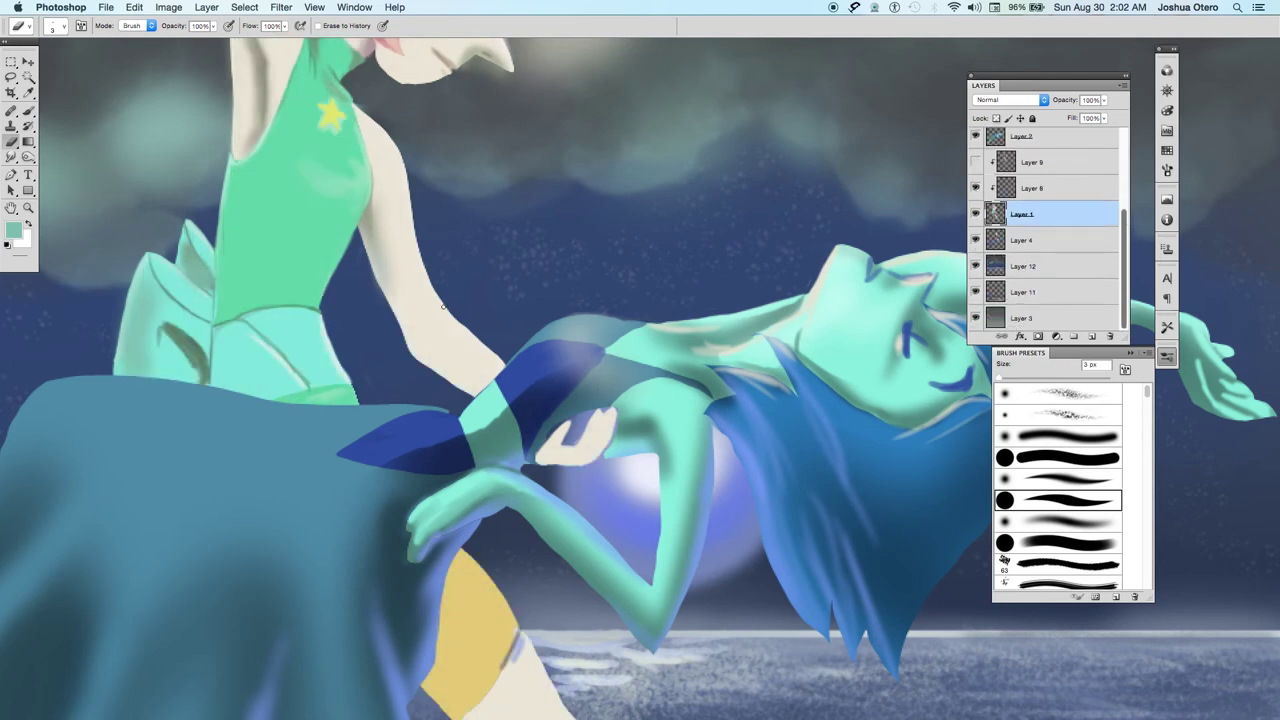
pyautogui.press('b')
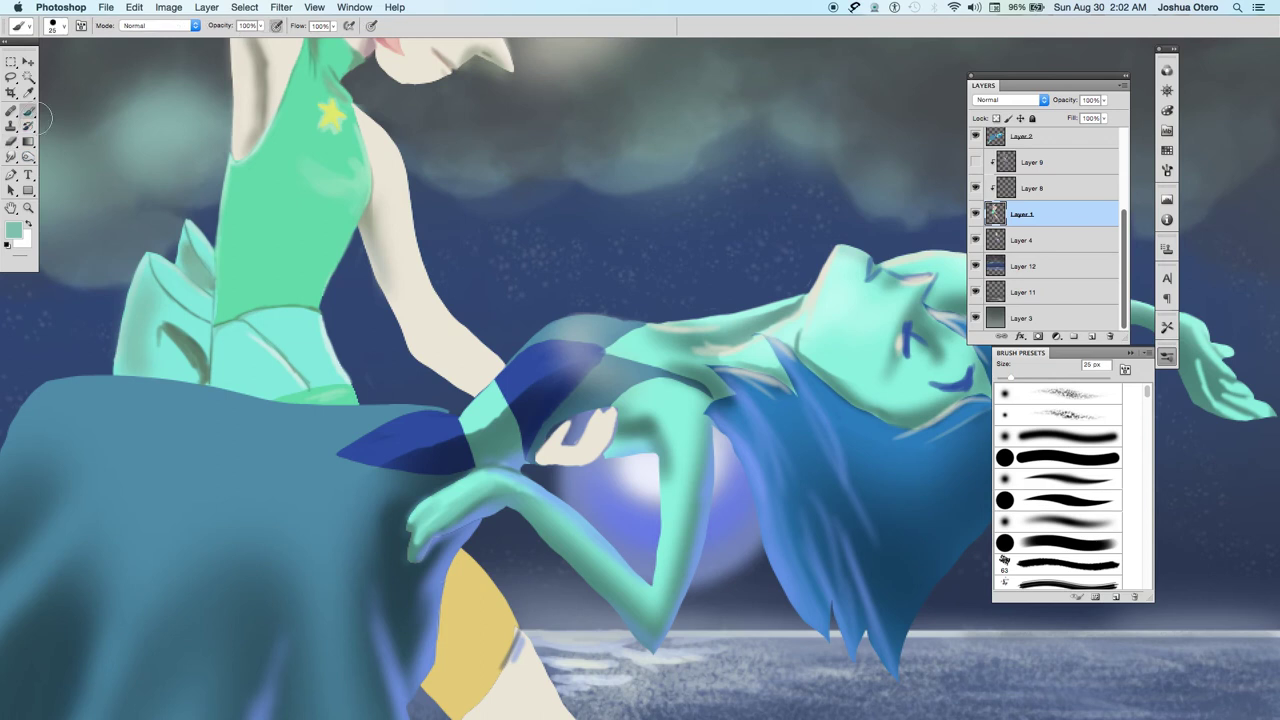
pyautogui.keyDown('alt'); pyautogui.click(440, 333); pyautogui.keyUp('alt')
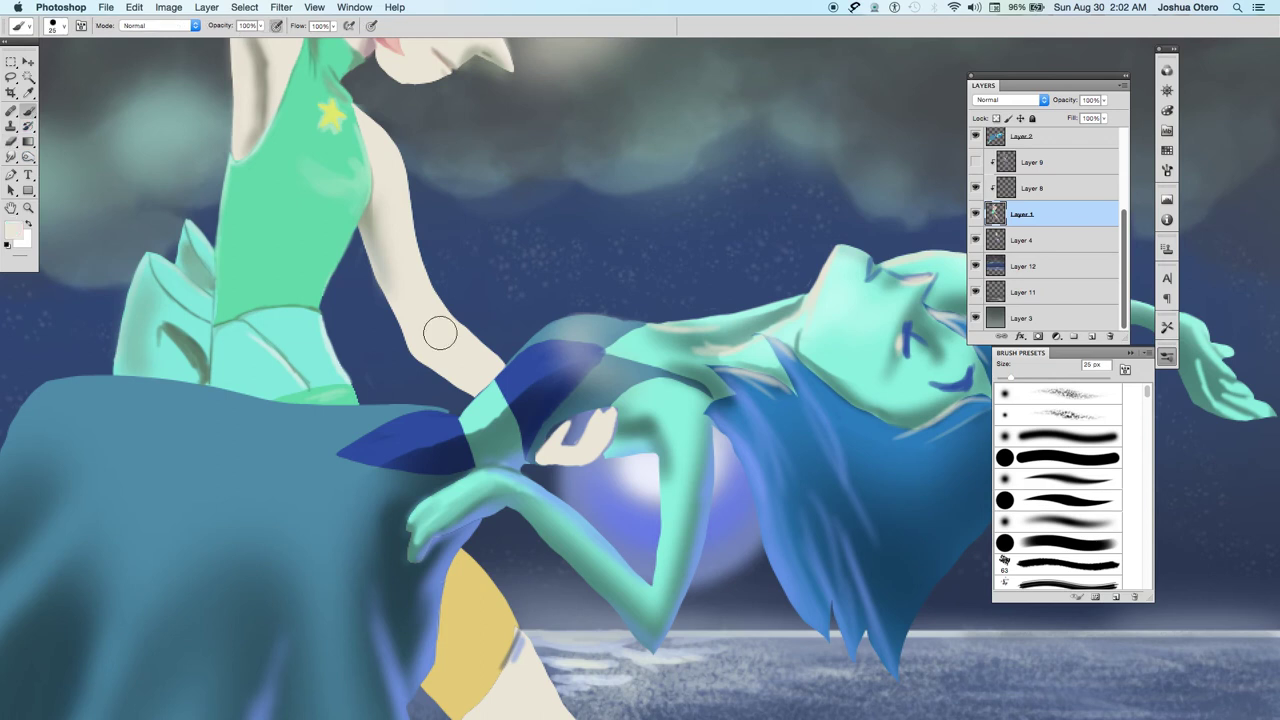
pyautogui.click(976, 163)
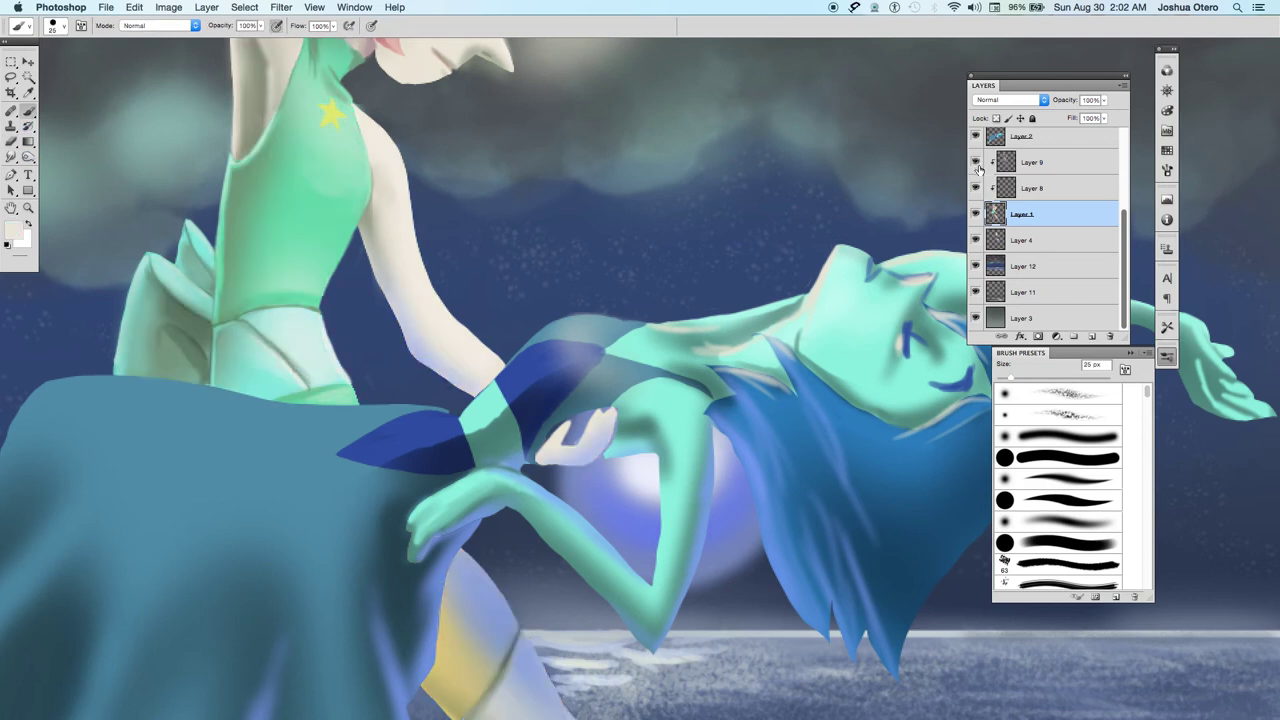
# Paint the supporting hand's fingers in the sampled skin colour with a 7 px brush, guided by the Layer 0 sketch, and hide the sketch.
pyautogui.scroll(5, 1108, 270)
pyautogui.click(976, 141)
pyautogui.press('[')
pyautogui.press('[')
pyautogui.press('[')
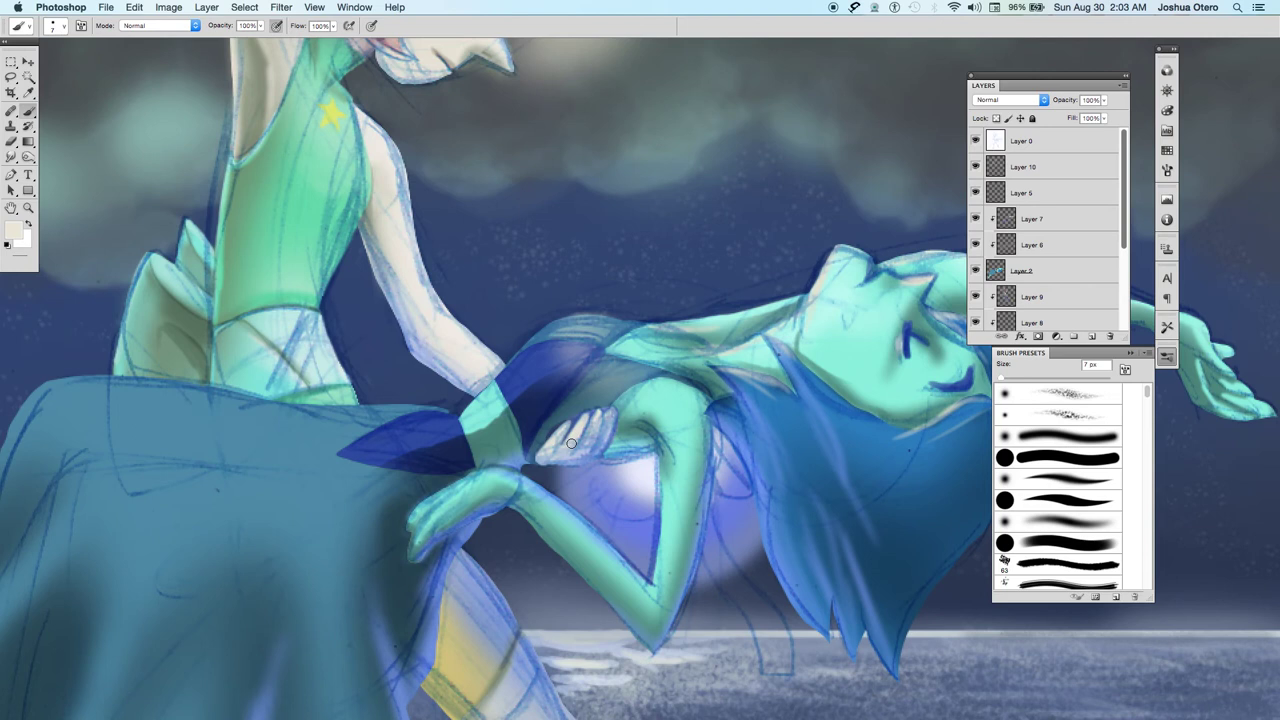
pyautogui.click(976, 146)
# Hide the Layer 10 details and check what Layer 2 holds by turning its visibility off and on.
pyautogui.click(976, 166)
pyautogui.scroll(-1, 1038, 320)
pyautogui.scroll(-3, 1038, 330)
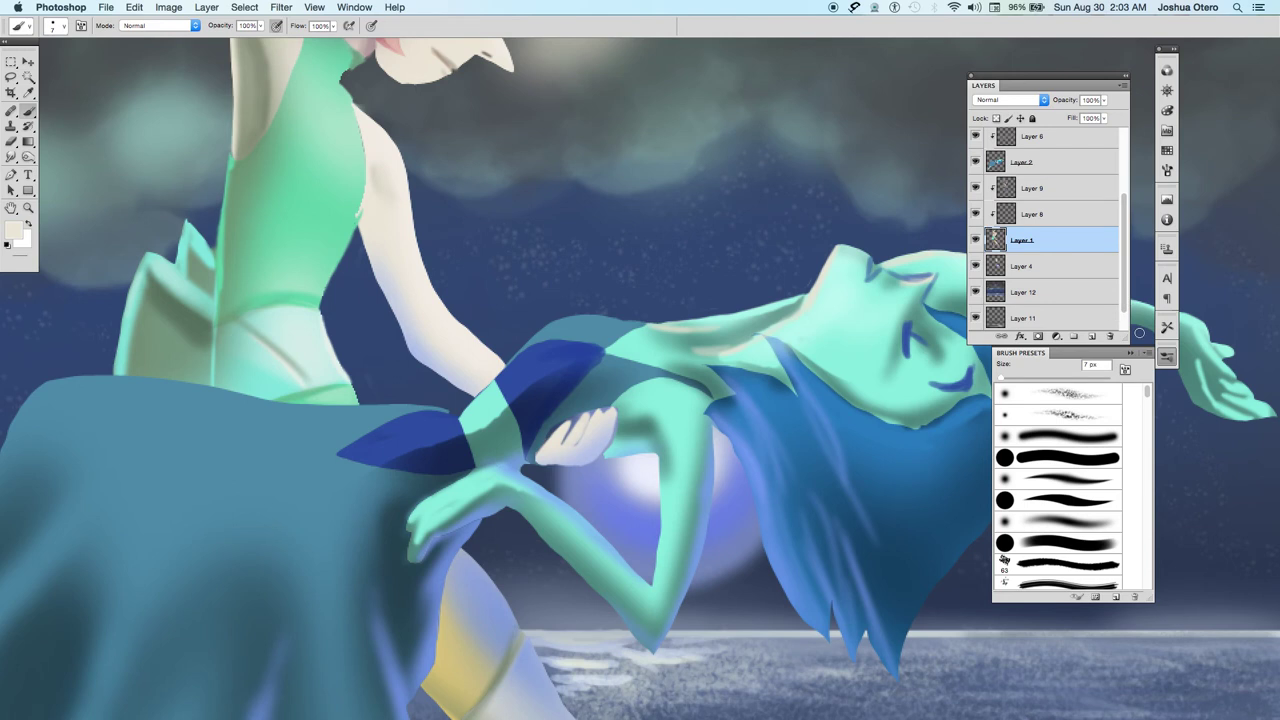
pyautogui.click(976, 166)
pyautogui.click(977, 165)
pyautogui.click(976, 166)
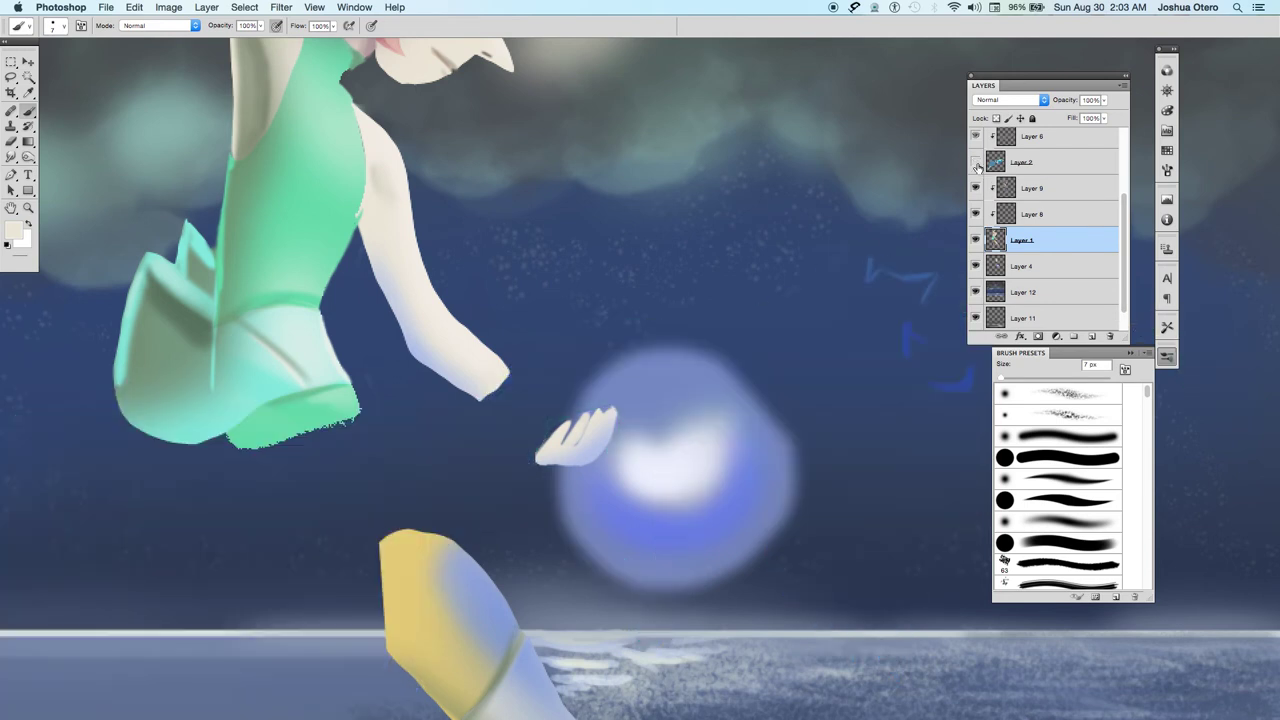
pyautogui.click(977, 166)
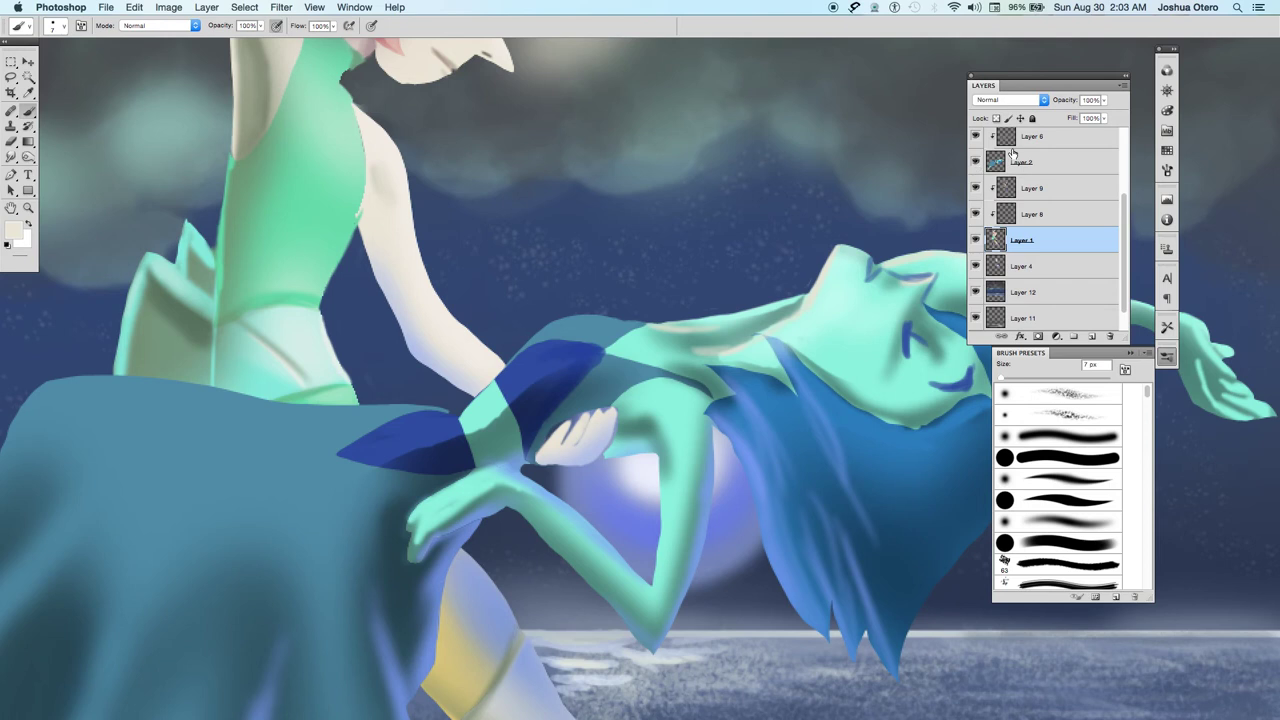
# Examine what Layers 9, 7, 6, 12 and 11 each contribute by hiding and restoring them one at a time.
pyautogui.scroll(1, 1098, 228)
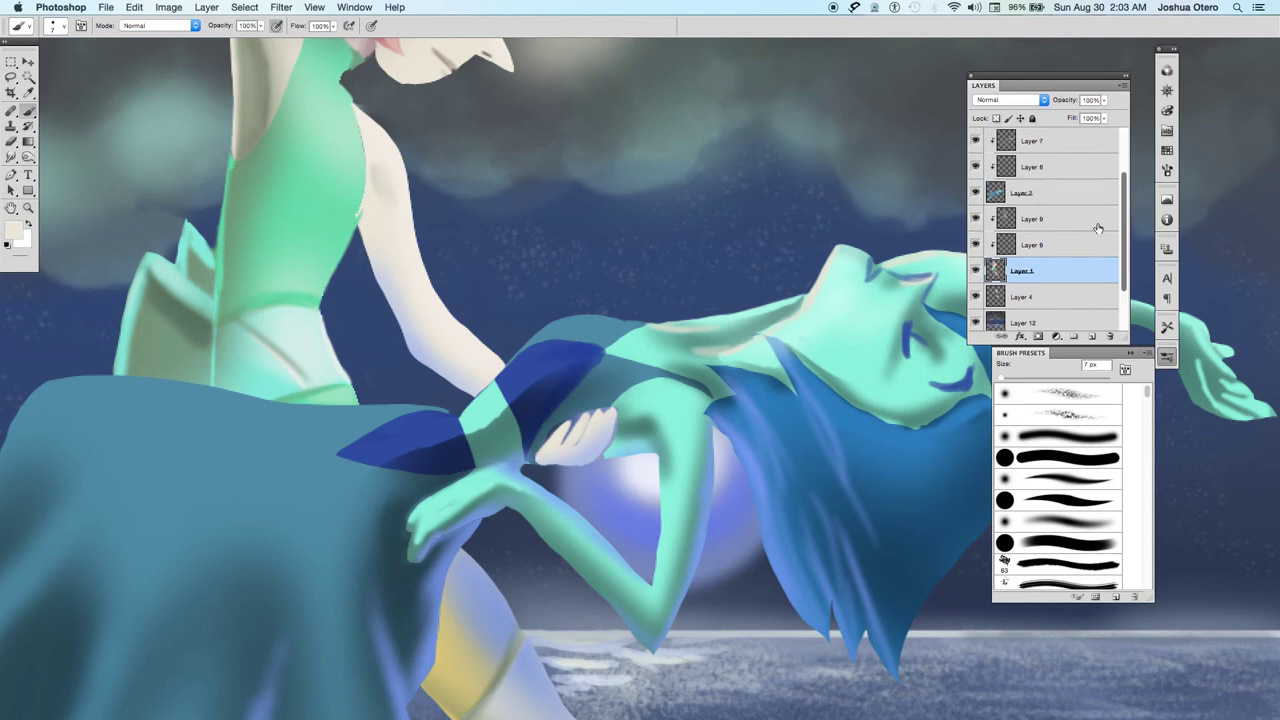
pyautogui.click(975, 220)
pyautogui.click(975, 220)
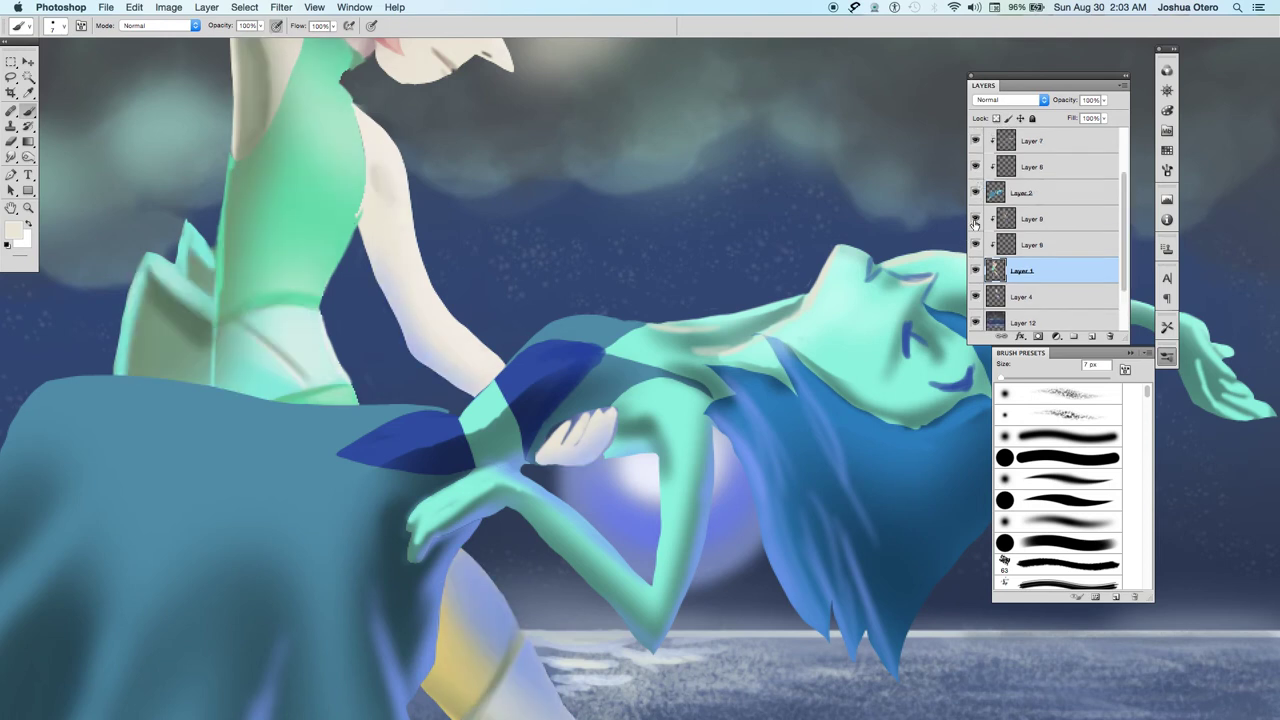
pyautogui.click(975, 141)
pyautogui.click(975, 141)
pyautogui.click(976, 167)
pyautogui.click(976, 167)
pyautogui.scroll(-2, 1128, 307)
pyautogui.click(975, 267)
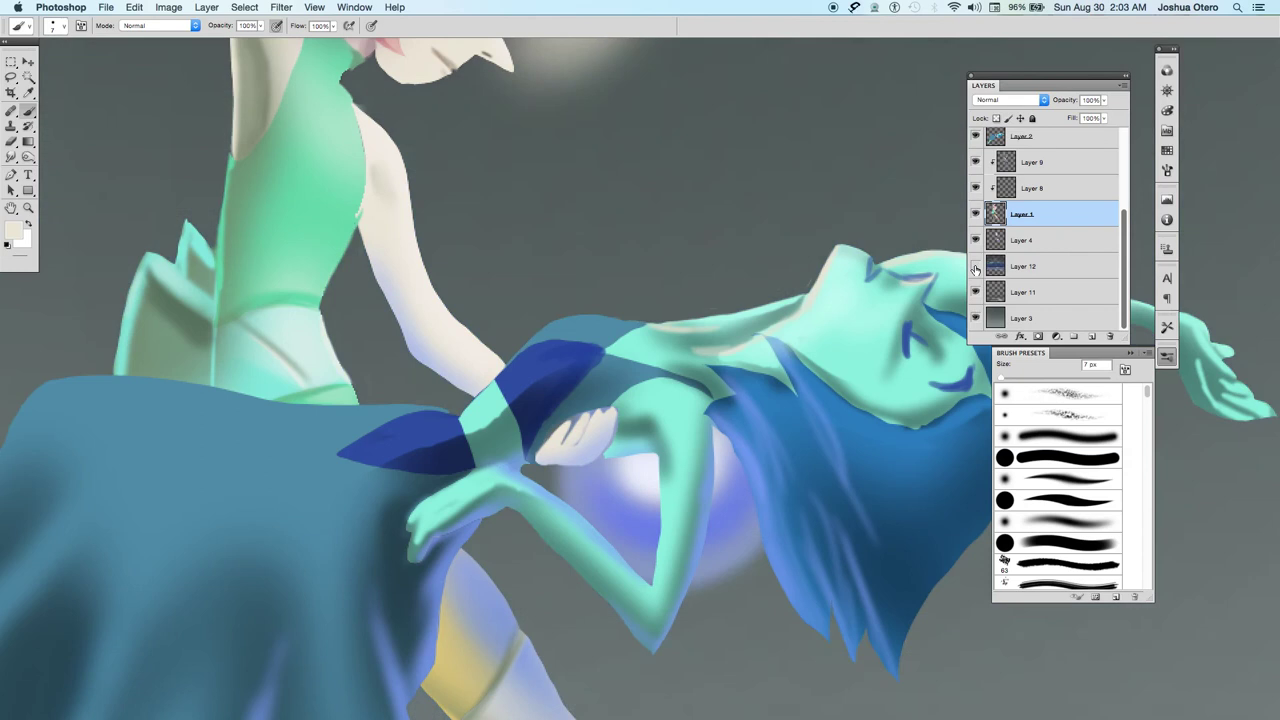
pyautogui.click(975, 267)
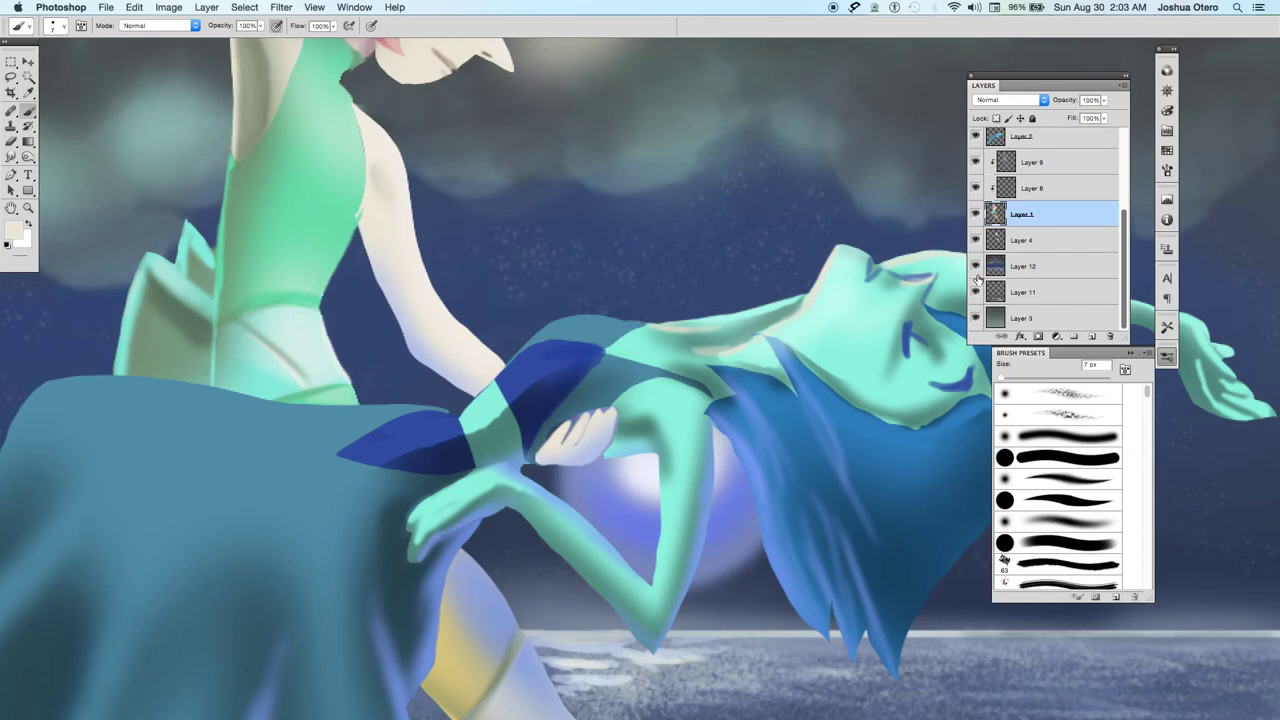
pyautogui.click(975, 292)
pyautogui.click(975, 293)
# Compare the painting with and without Layer 8, and inspect the hand with Layer 2 hidden and shown.
pyautogui.moveTo(1122, 293); pyautogui.dragTo(1122, 278)
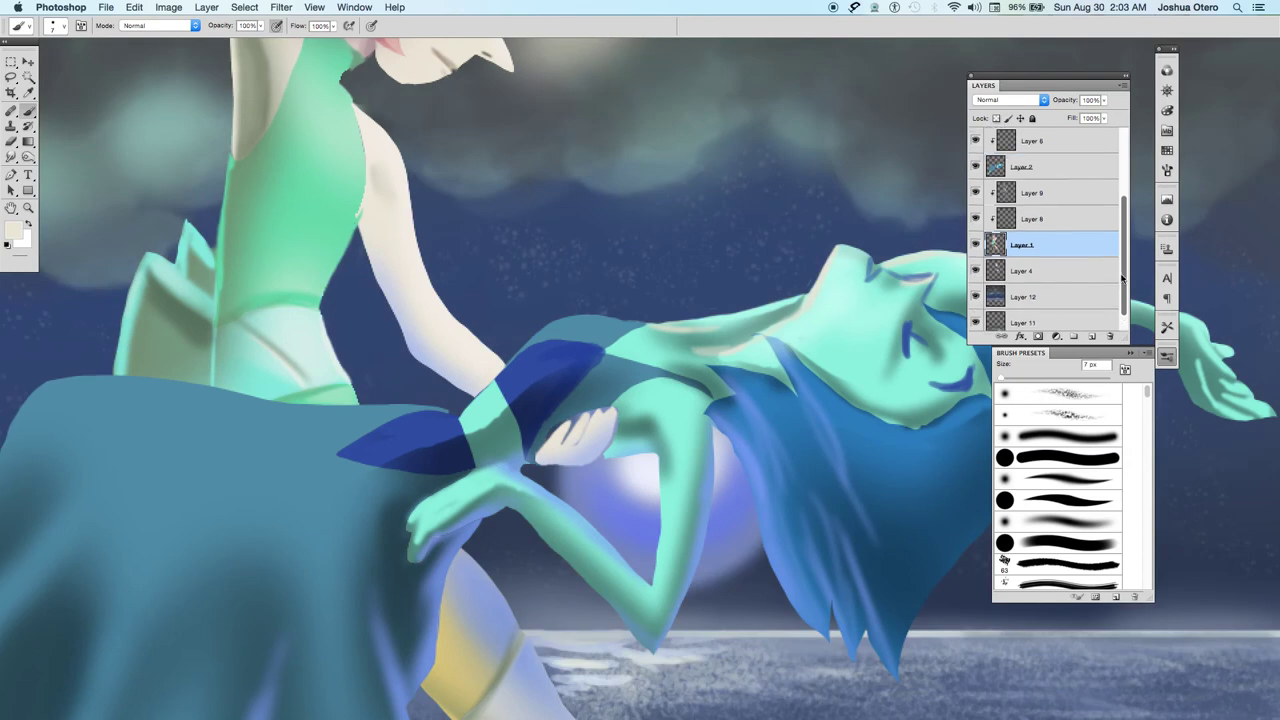
pyautogui.click(975, 219)
pyautogui.click(975, 219)
pyautogui.click(975, 219)
pyautogui.click(975, 219)
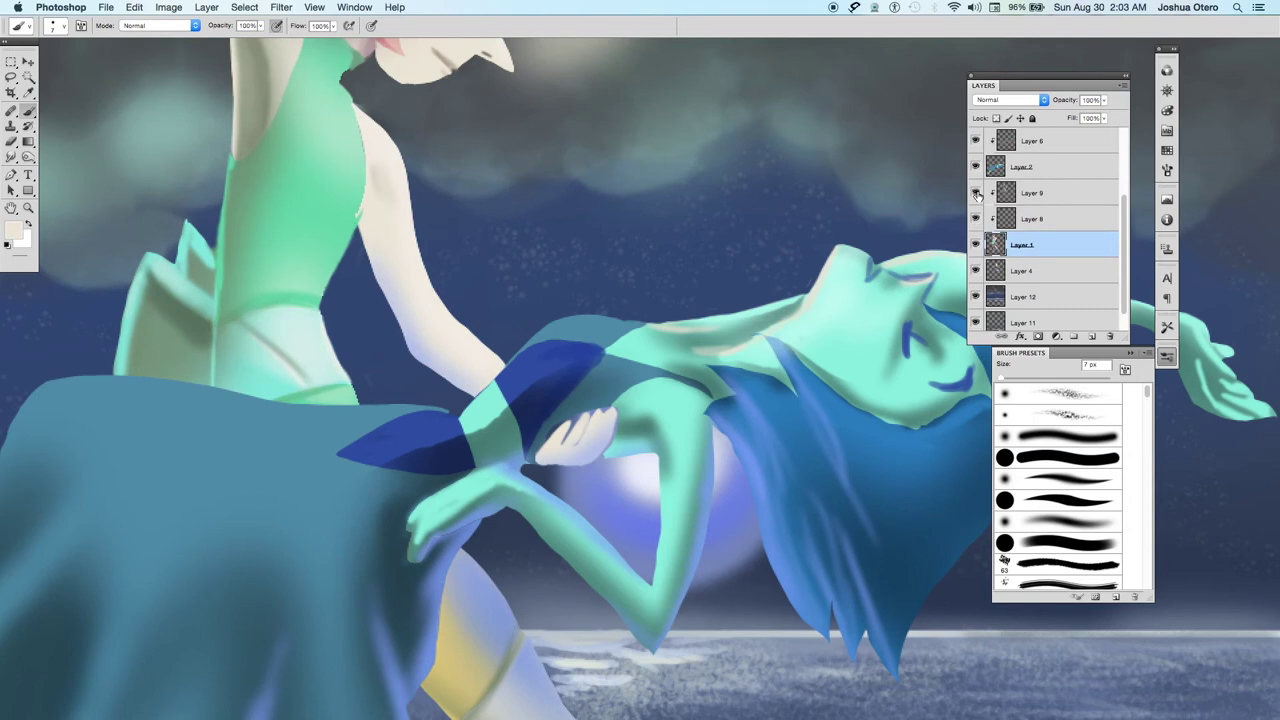
pyautogui.click(975, 167)
pyautogui.click(975, 167)
pyautogui.click(975, 167)
pyautogui.click(975, 167)
pyautogui.click(975, 167)
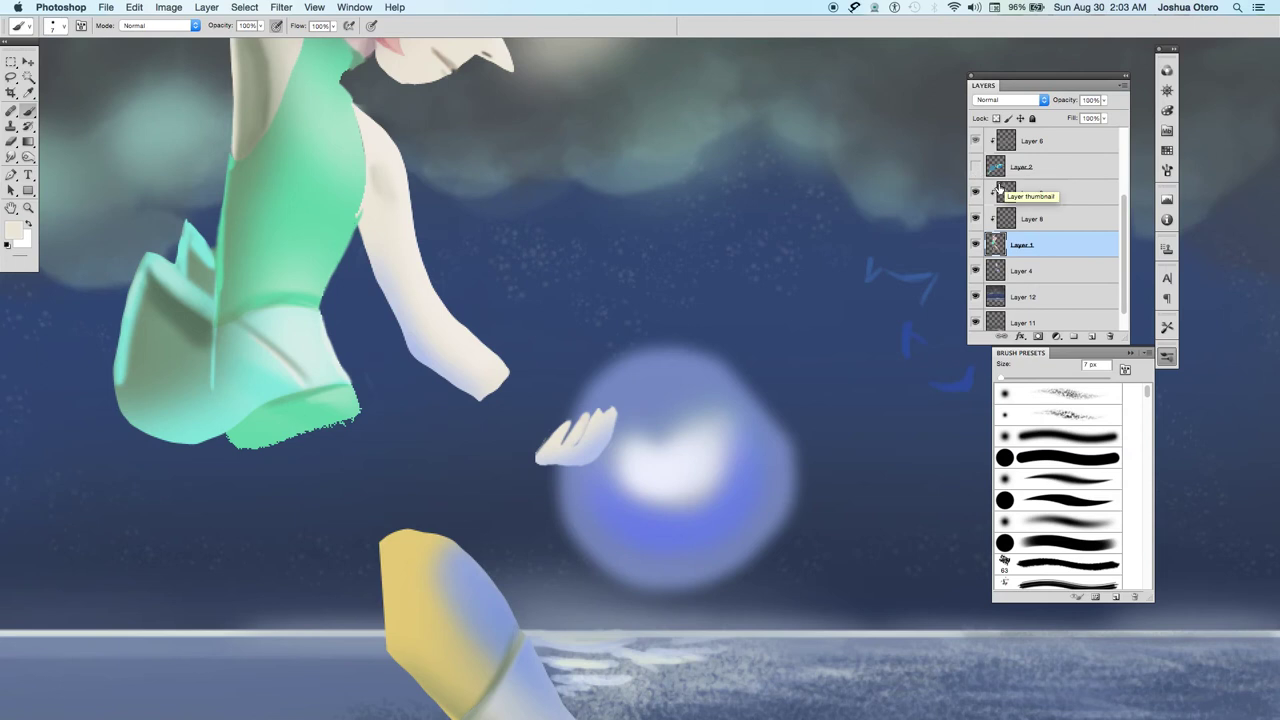
pyautogui.click(975, 167)
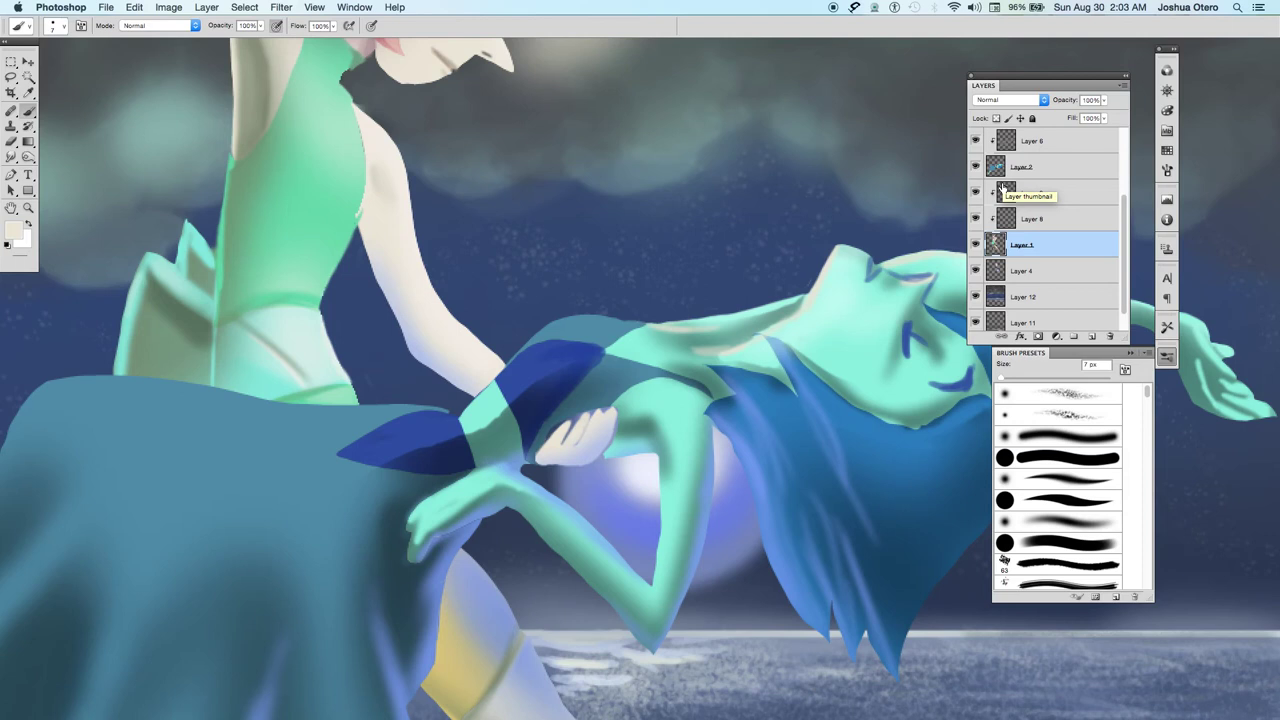
pyautogui.click(976, 168)
pyautogui.click(976, 168)
# Make Layer 2 active and hide Layers 5, 7 and 6 to expose the reclining figure's flat colours.
pyautogui.click(1053, 167)
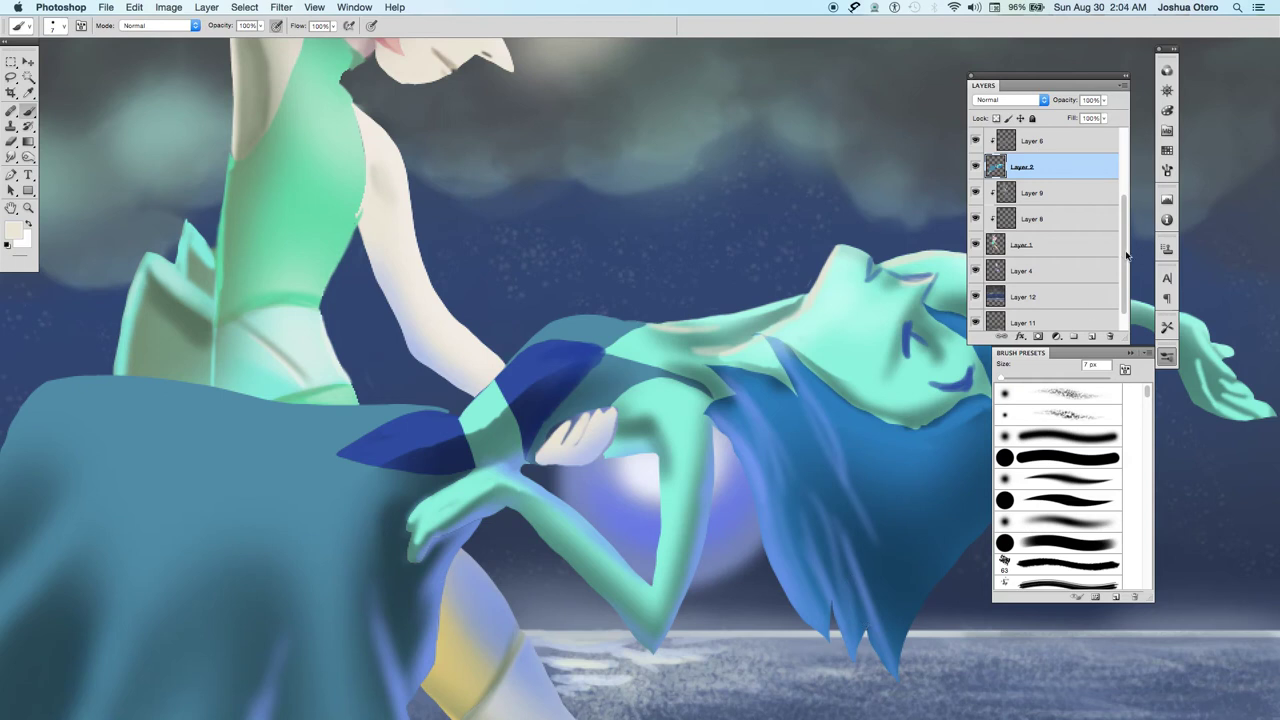
pyautogui.moveTo(1128, 258); pyautogui.dragTo(1121, 196)
pyautogui.moveTo(975, 193); pyautogui.dragTo(985, 272)
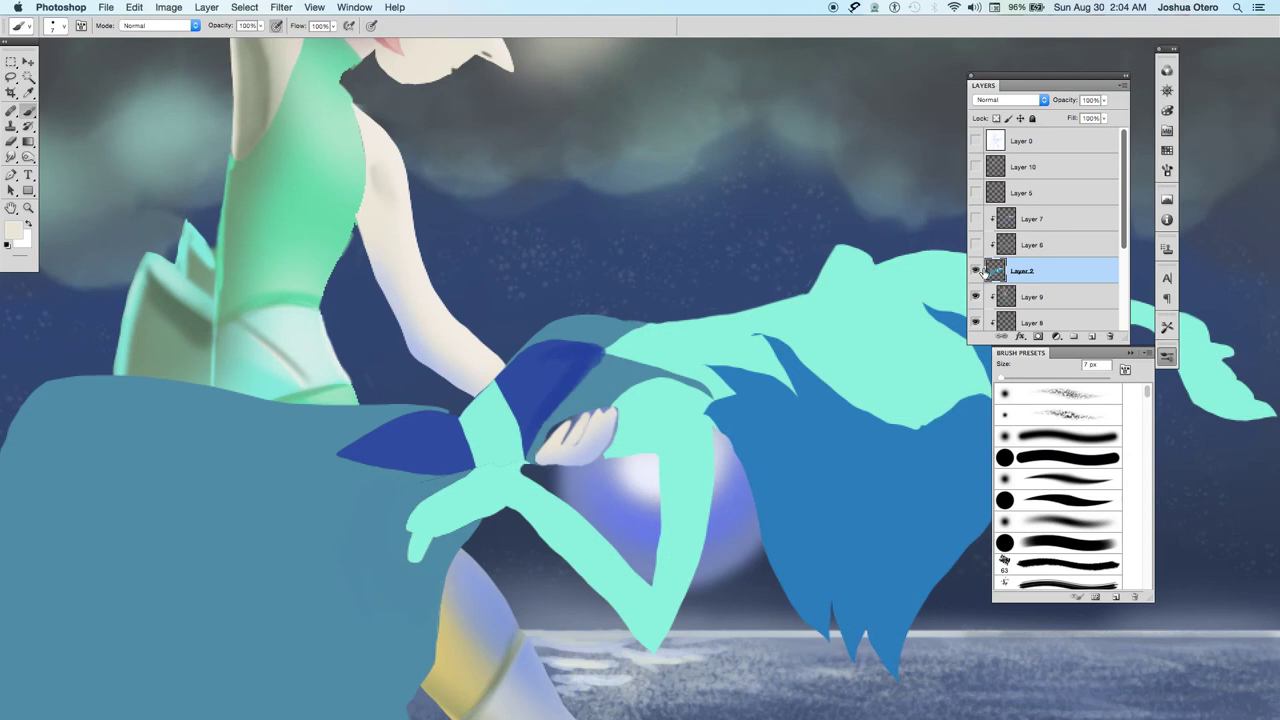
# Paint around the supporting hand's fingers on Layer 1 with a 3 px brush, using teal and mint sampled from the reclining figure.
pyautogui.keyDown('alt'); pyautogui.click(608, 384); pyautogui.keyUp('alt')
pyautogui.press(']')
pyautogui.press(']')
pyautogui.press('[')
pyautogui.press('[')
pyautogui.press('[')
pyautogui.press('[')
pyautogui.hotkey('alt', '[')
pyautogui.hotkey('alt', '[')
pyautogui.hotkey('alt', '[')
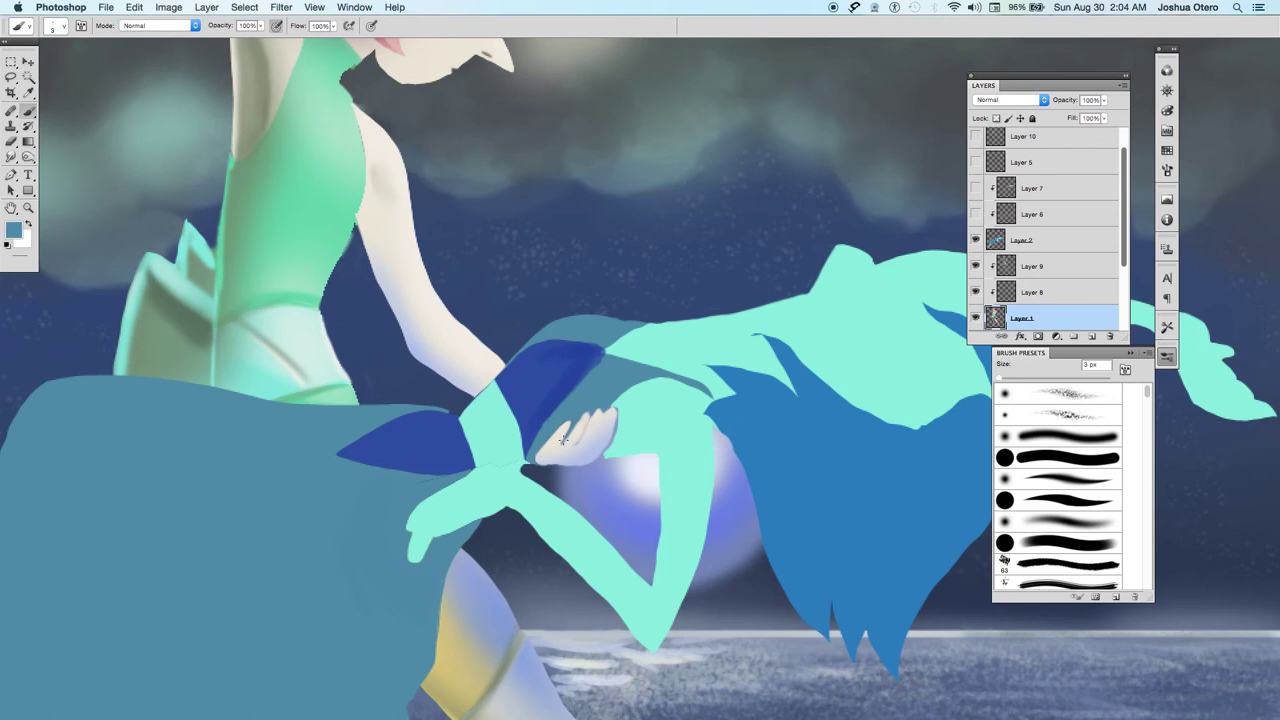
pyautogui.keyDown('alt'); pyautogui.click(622, 413); pyautogui.keyUp('alt')
# Show the Layer 6 shading again and compare the reclining figure with and without Layers 6 and 7, leaving Layer 7 hidden.
pyautogui.click(976, 215)
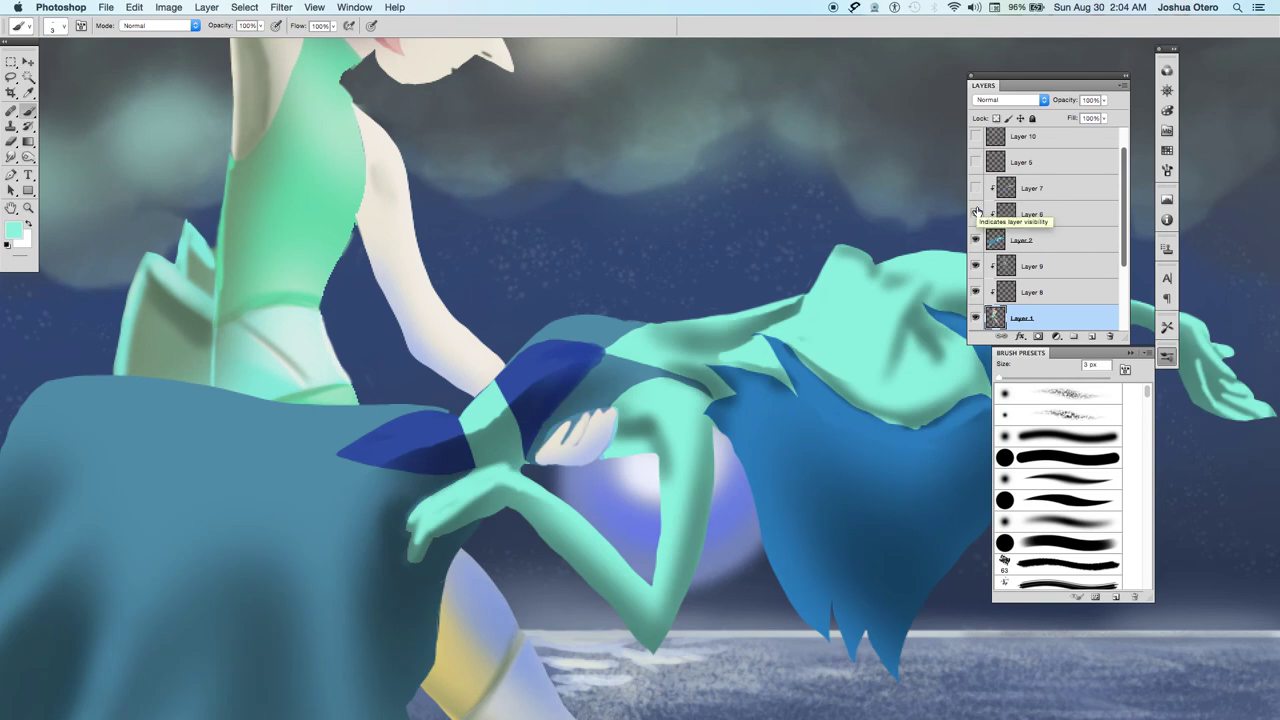
pyautogui.click(976, 188)
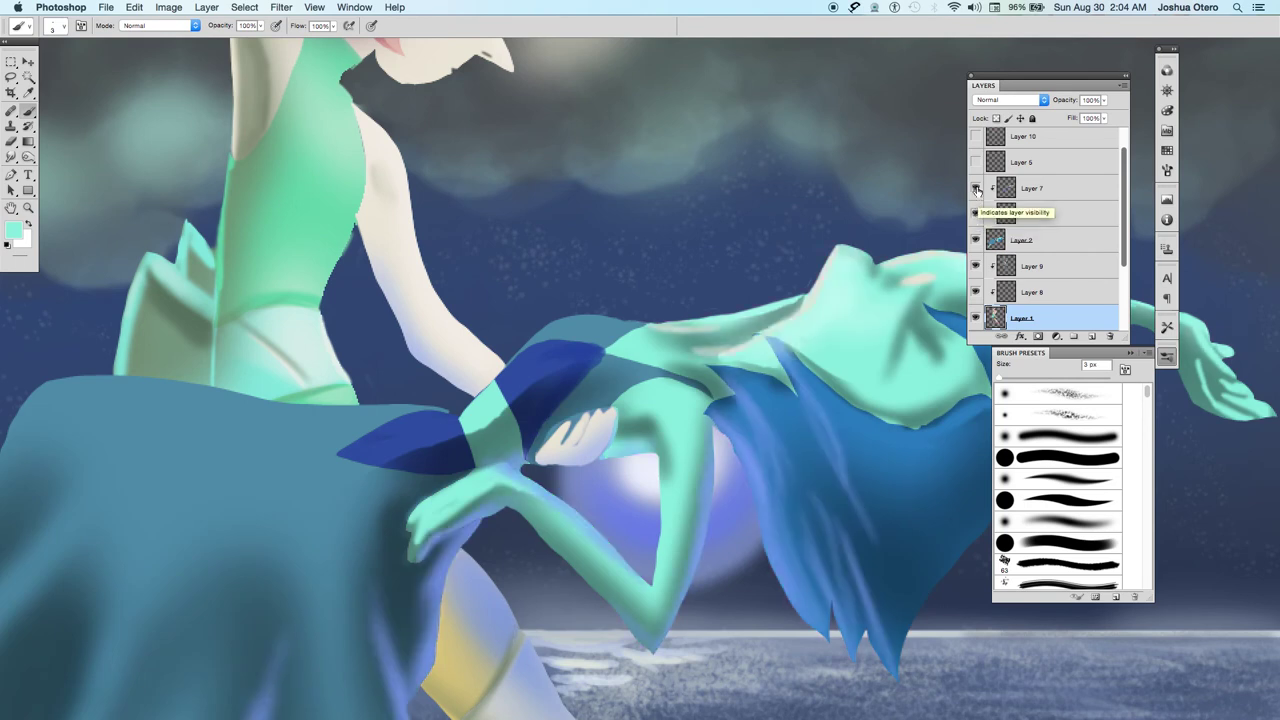
pyautogui.click(976, 188)
pyautogui.click(976, 188)
pyautogui.click(976, 188)
pyautogui.click(976, 214)
pyautogui.click(976, 214)
pyautogui.click(976, 214)
pyautogui.click(976, 214)
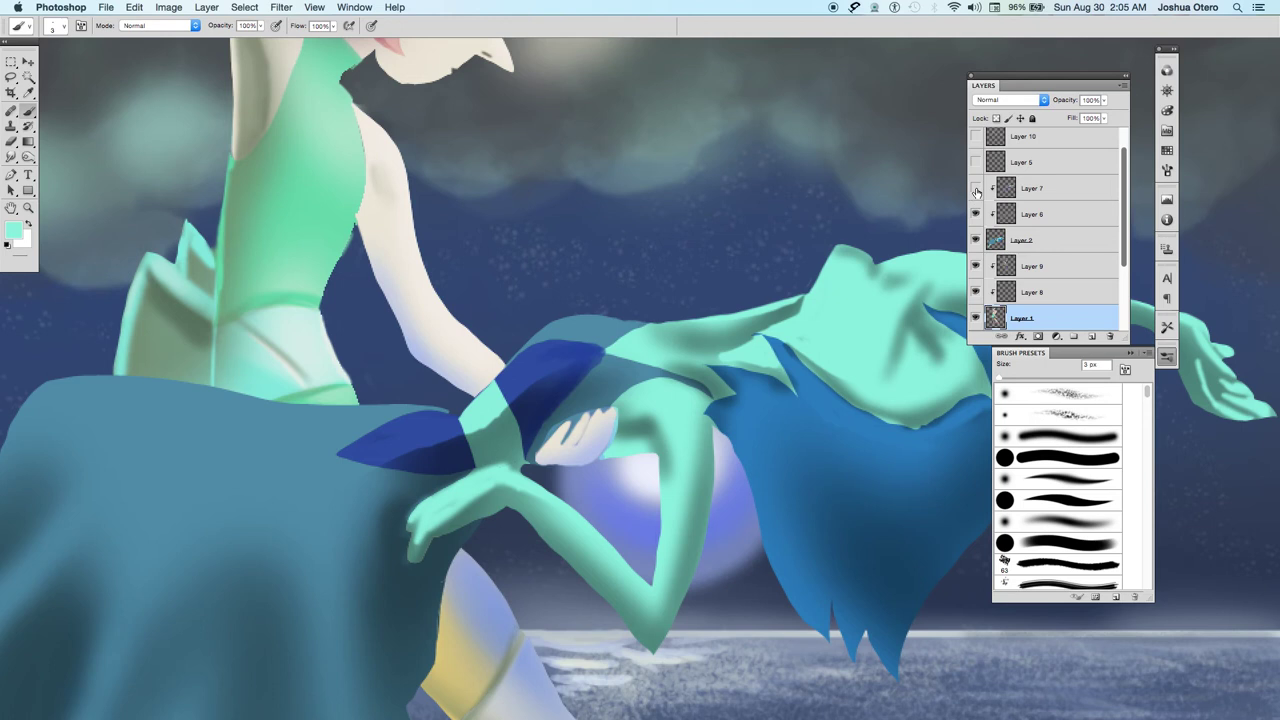
pyautogui.click(976, 190)
pyautogui.click(976, 190)
# Hide Layers 12, 1 and 4 to isolate the reclining figure, and check Layer 2 by hiding and restoring it.
pyautogui.scroll(-3, 1025, 235)
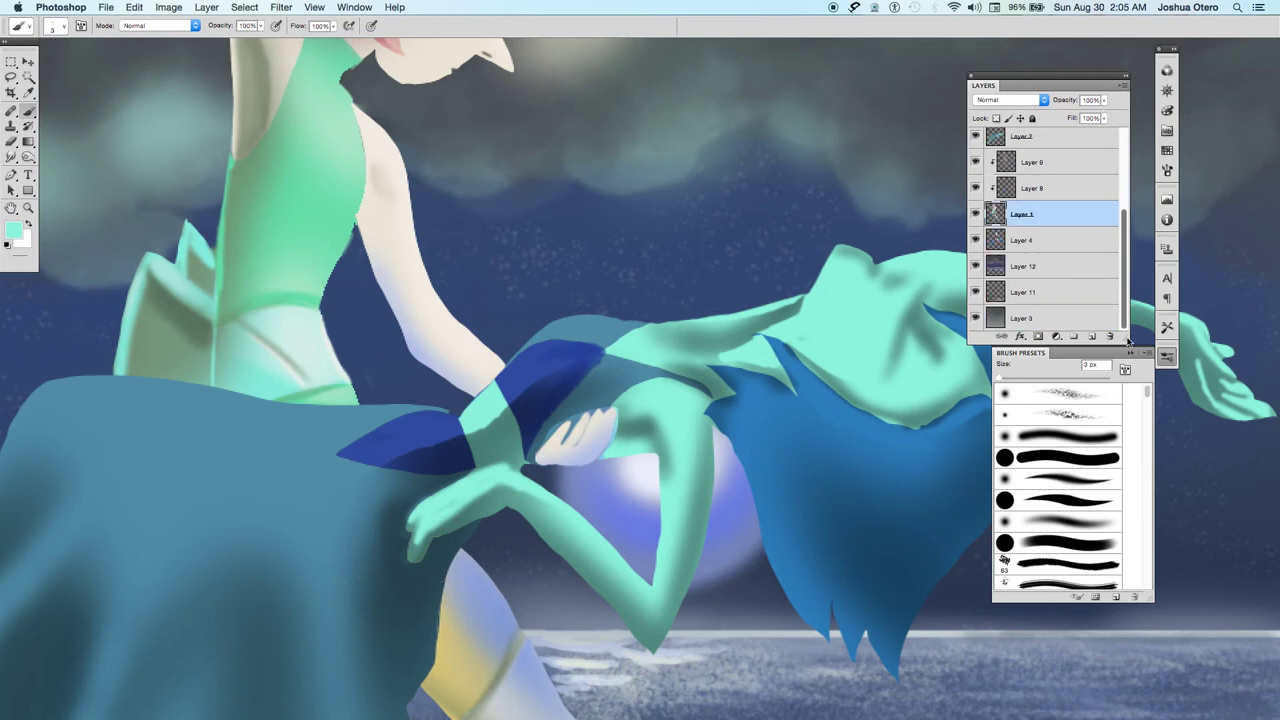
pyautogui.click(976, 266)
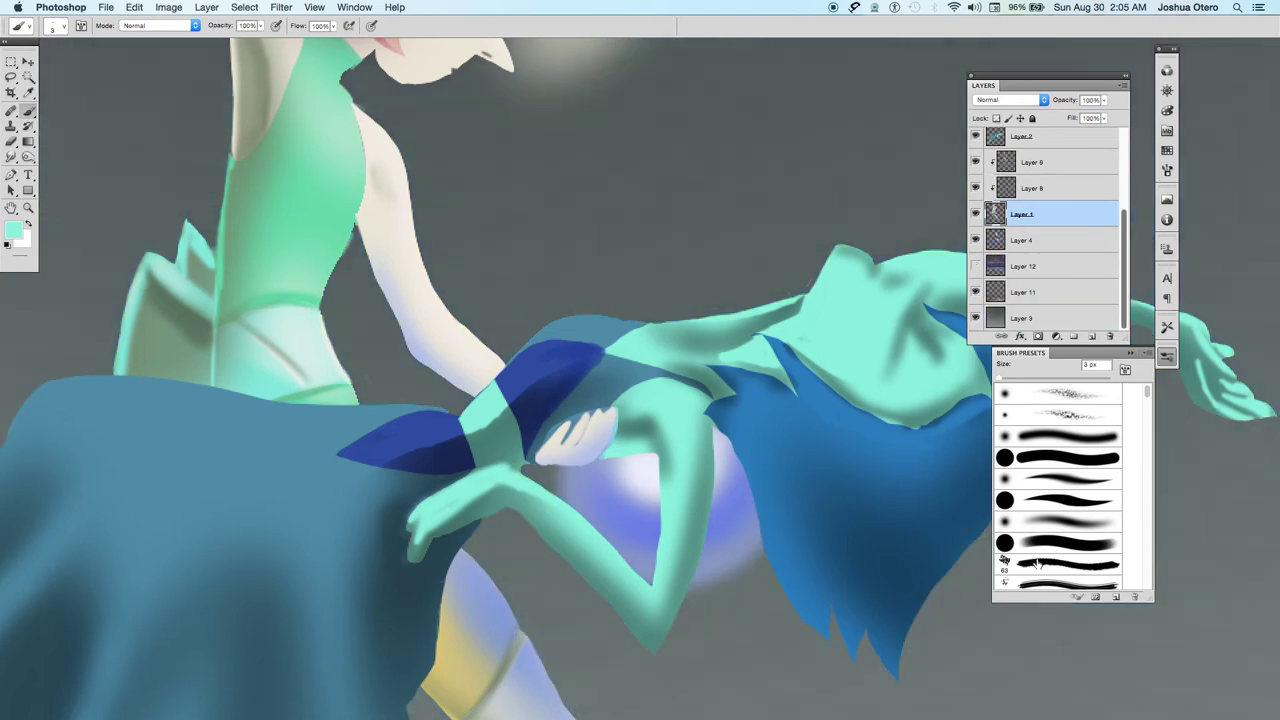
pyautogui.click(976, 214)
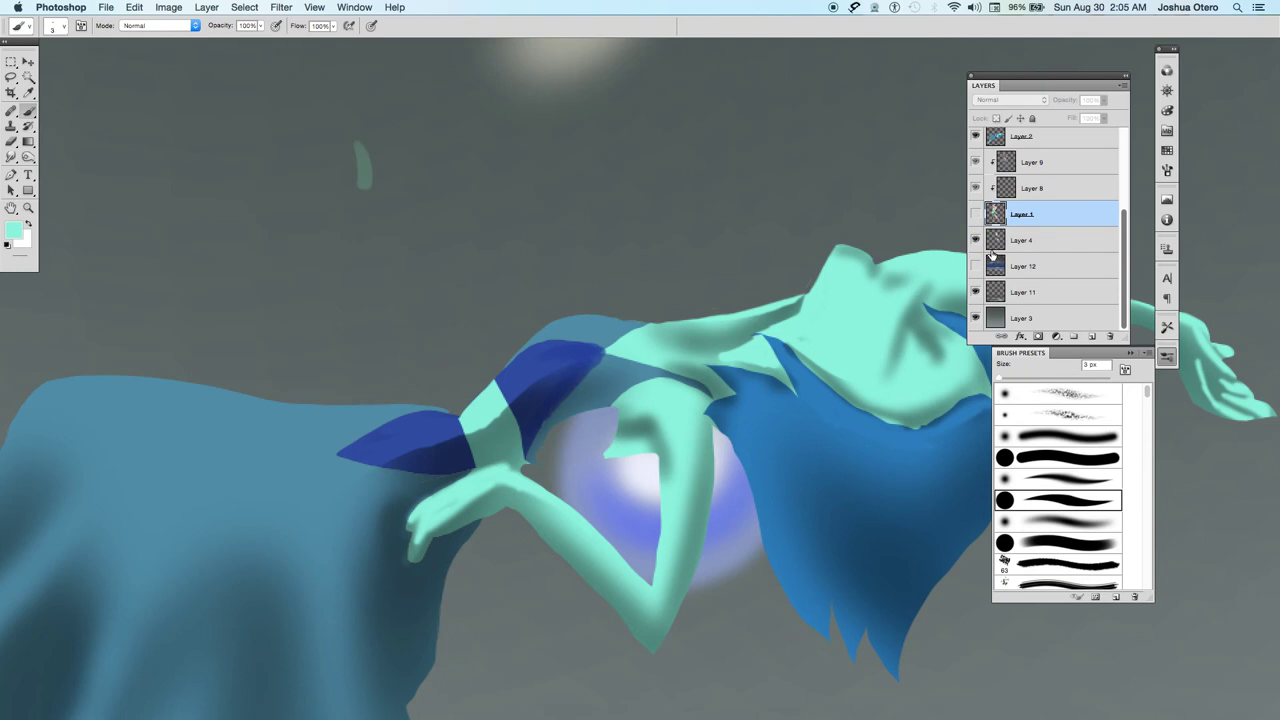
pyautogui.click(976, 240)
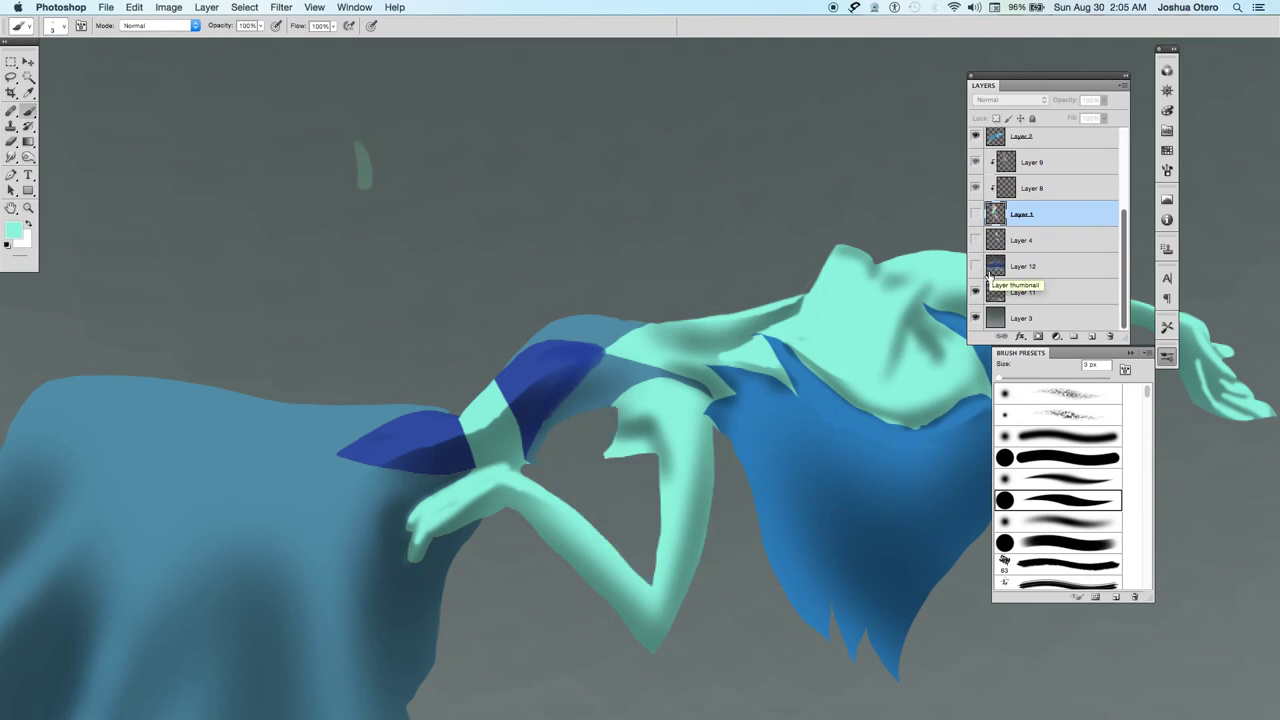
pyautogui.click(976, 136)
pyautogui.click(976, 136)
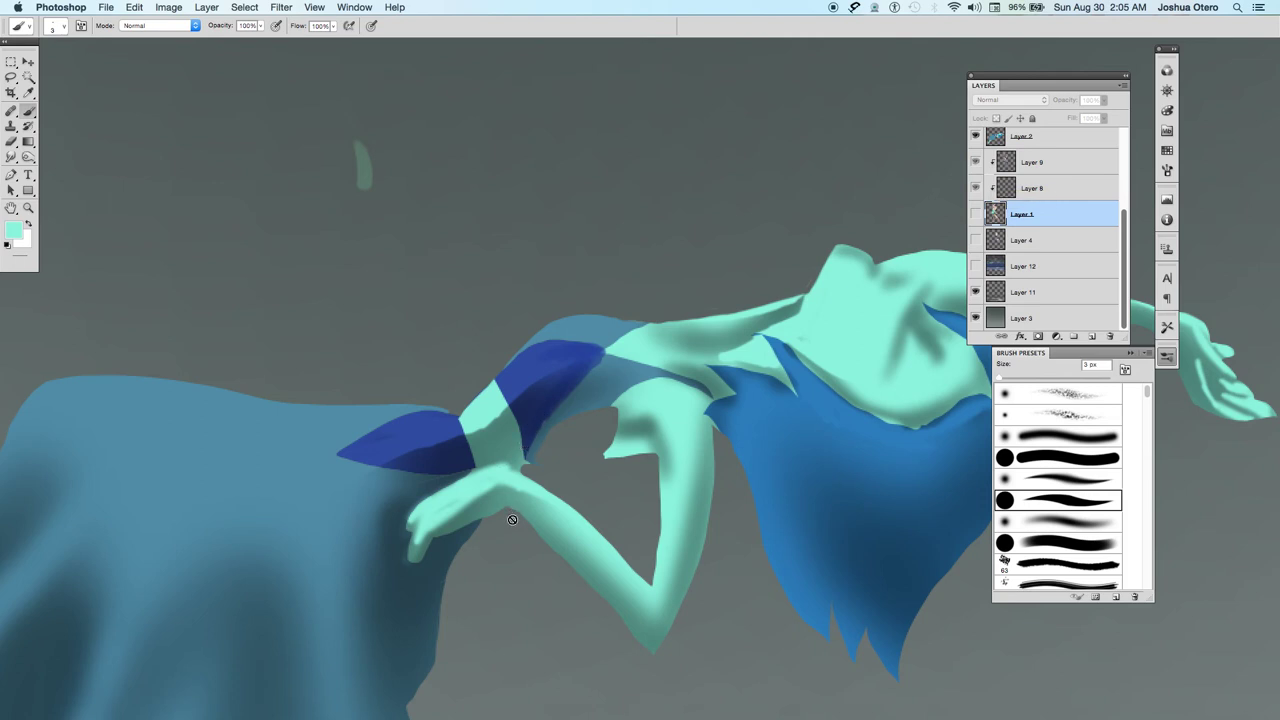
# Make Layer 10 active and show Layers 7, 5 and 10 again over the reclining figure.
pyautogui.scroll(5, 1114, 261)
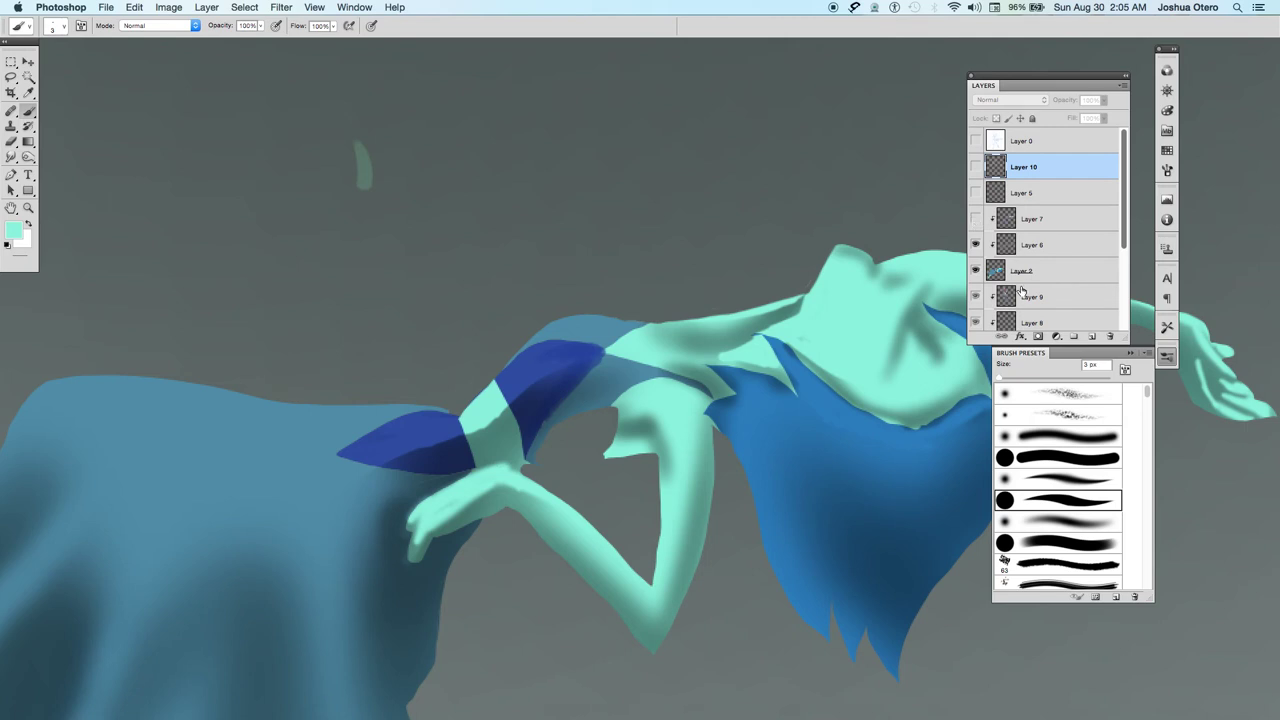
pyautogui.click(976, 219)
pyautogui.click(976, 219)
pyautogui.click(976, 219)
pyautogui.click(976, 193)
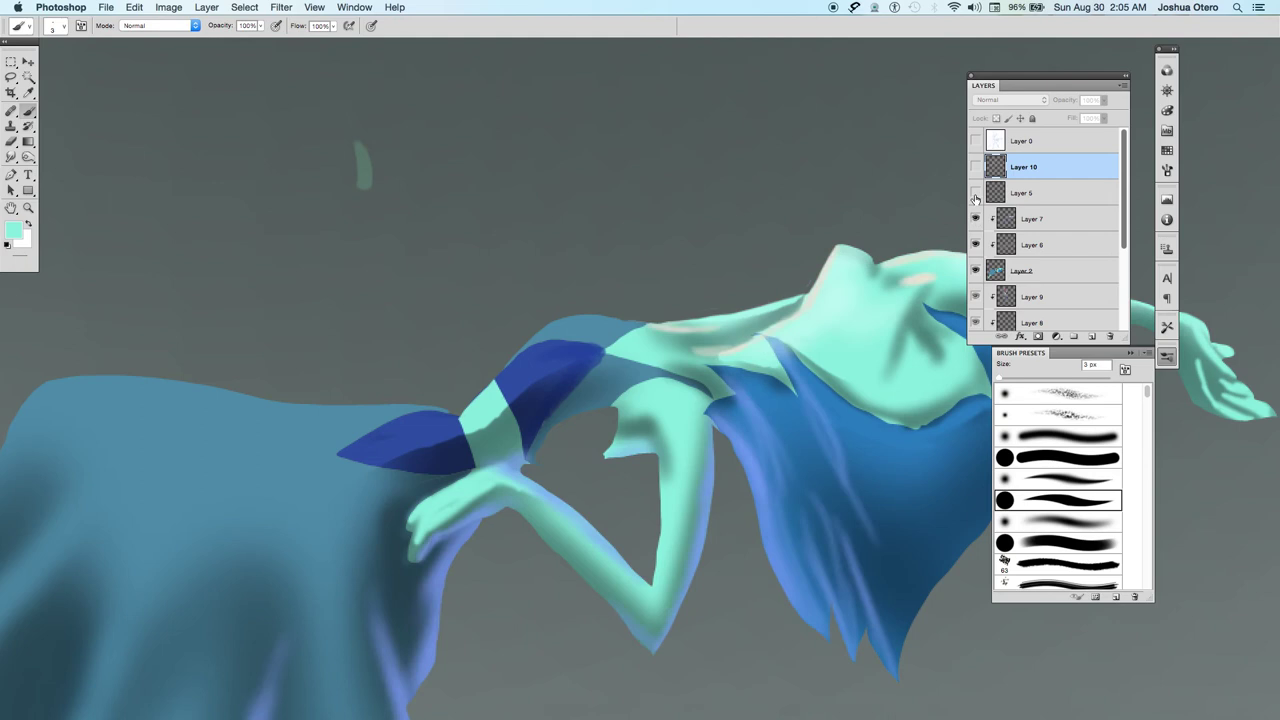
pyautogui.click(976, 167)
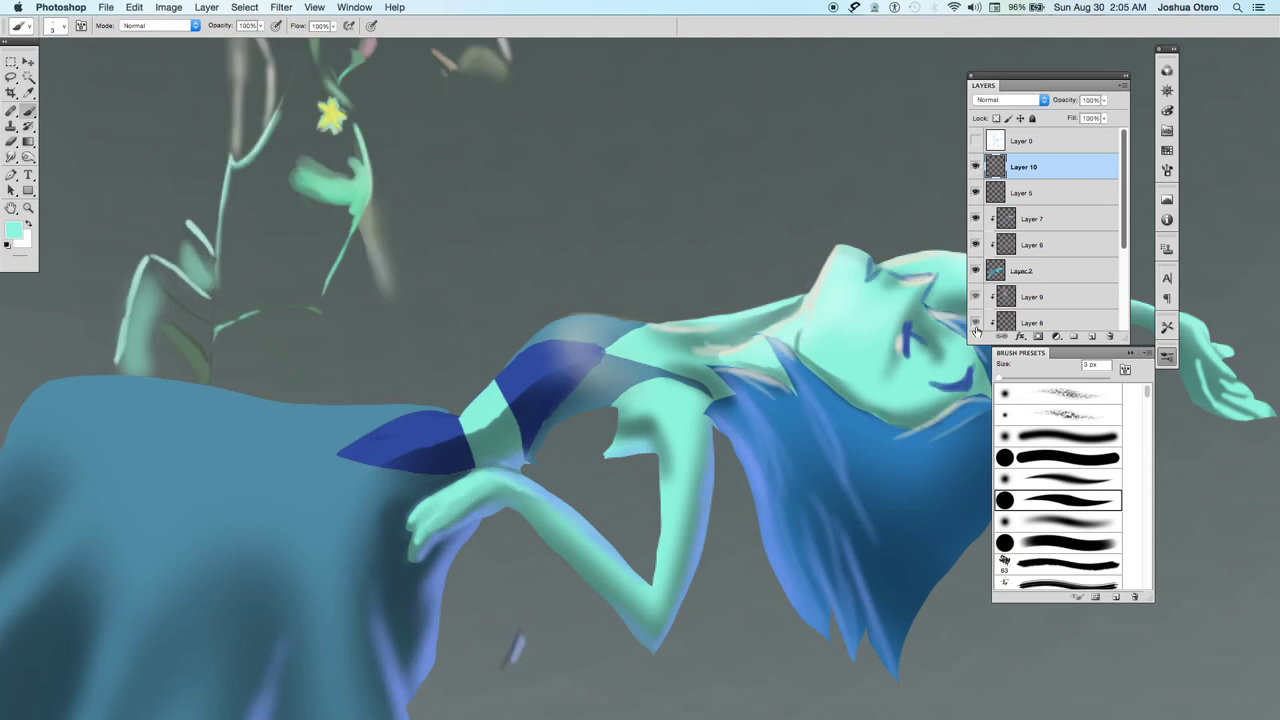
# Show Layer 1 again, compare with and without the Layer 4 glow, leave it hidden, and hide Layer 2 to isolate the standing figure.
pyautogui.scroll(-5, 976, 305)
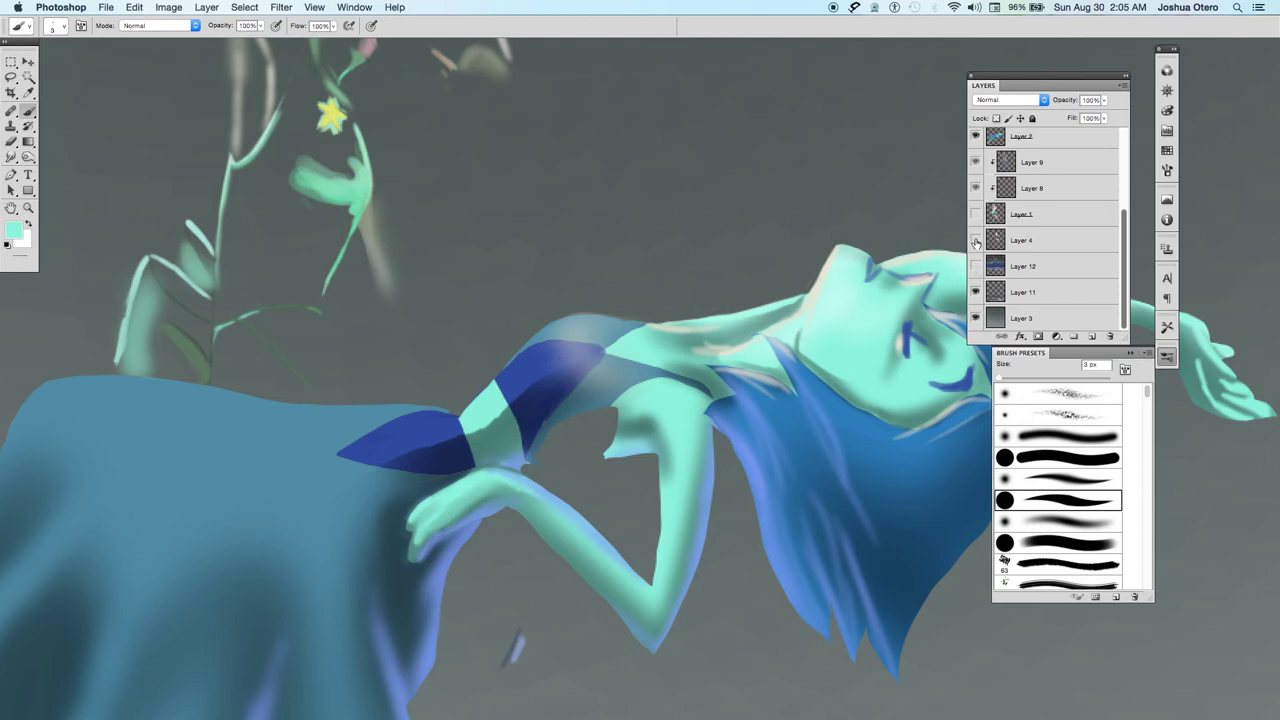
pyautogui.click(976, 241)
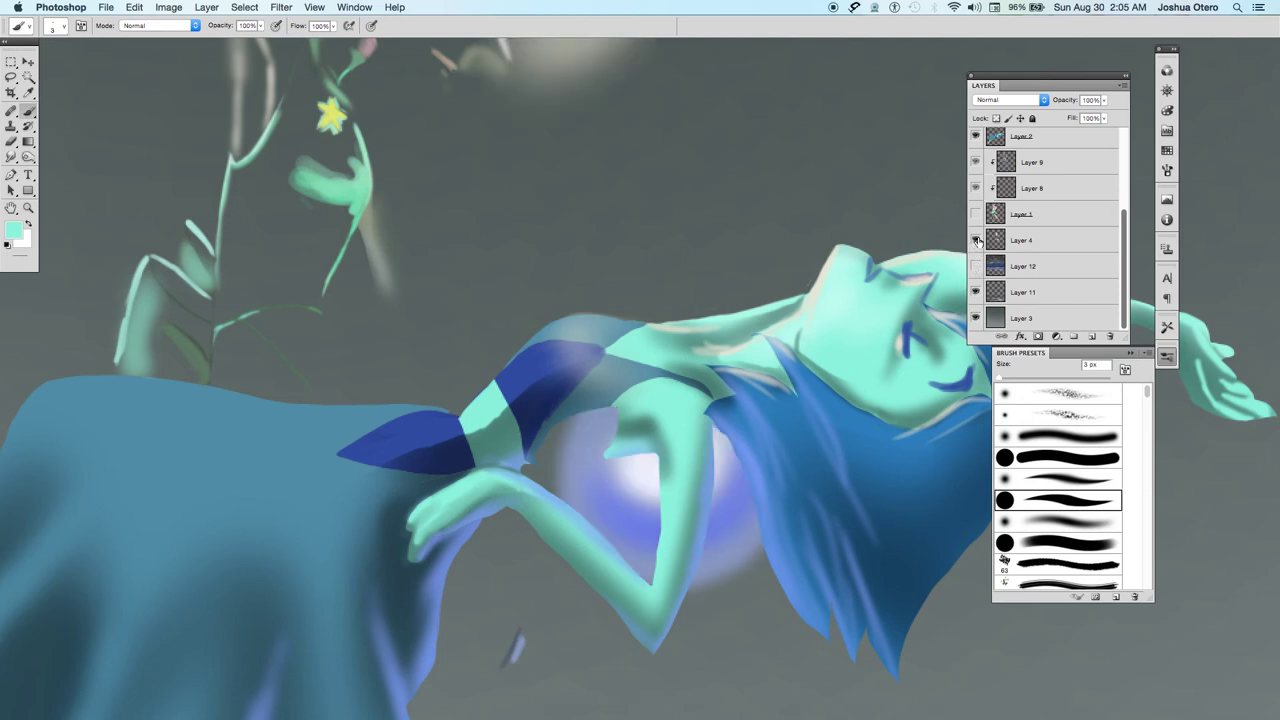
pyautogui.click(977, 241)
pyautogui.click(976, 241)
pyautogui.click(976, 241)
pyautogui.click(976, 215)
pyautogui.click(976, 215)
pyautogui.click(976, 215)
pyautogui.click(976, 215)
pyautogui.click(976, 215)
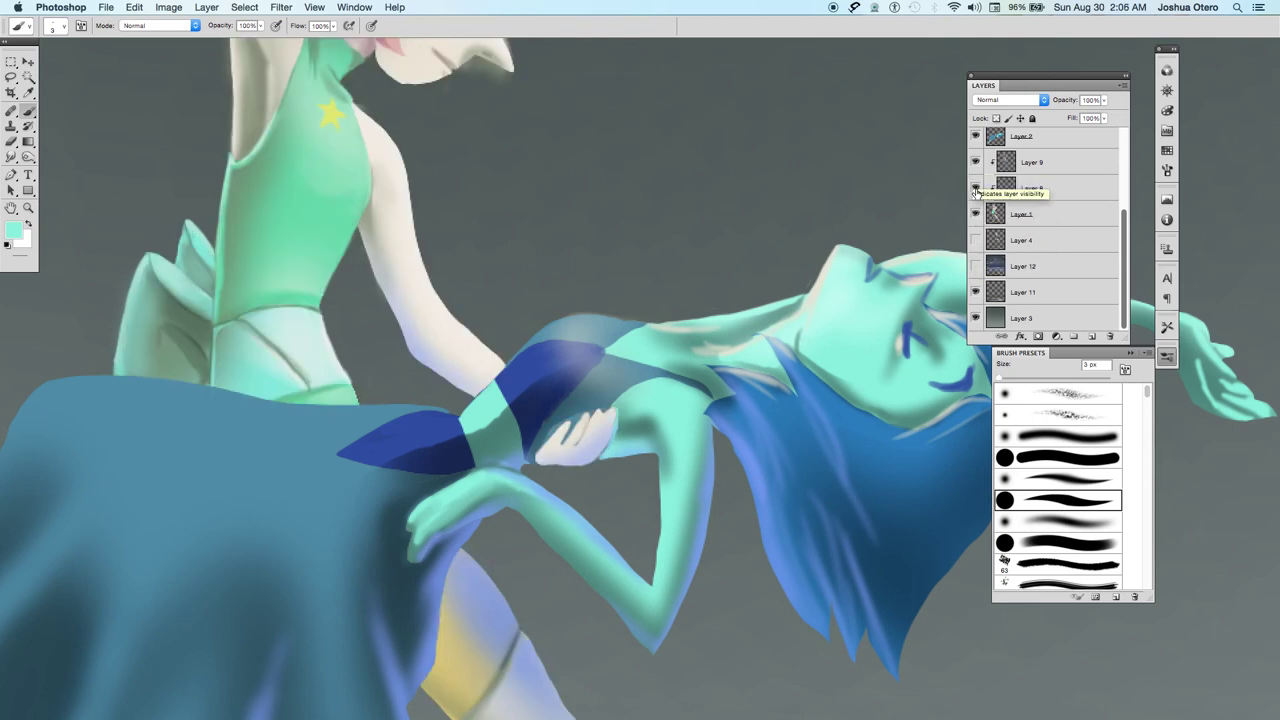
pyautogui.click(976, 137)
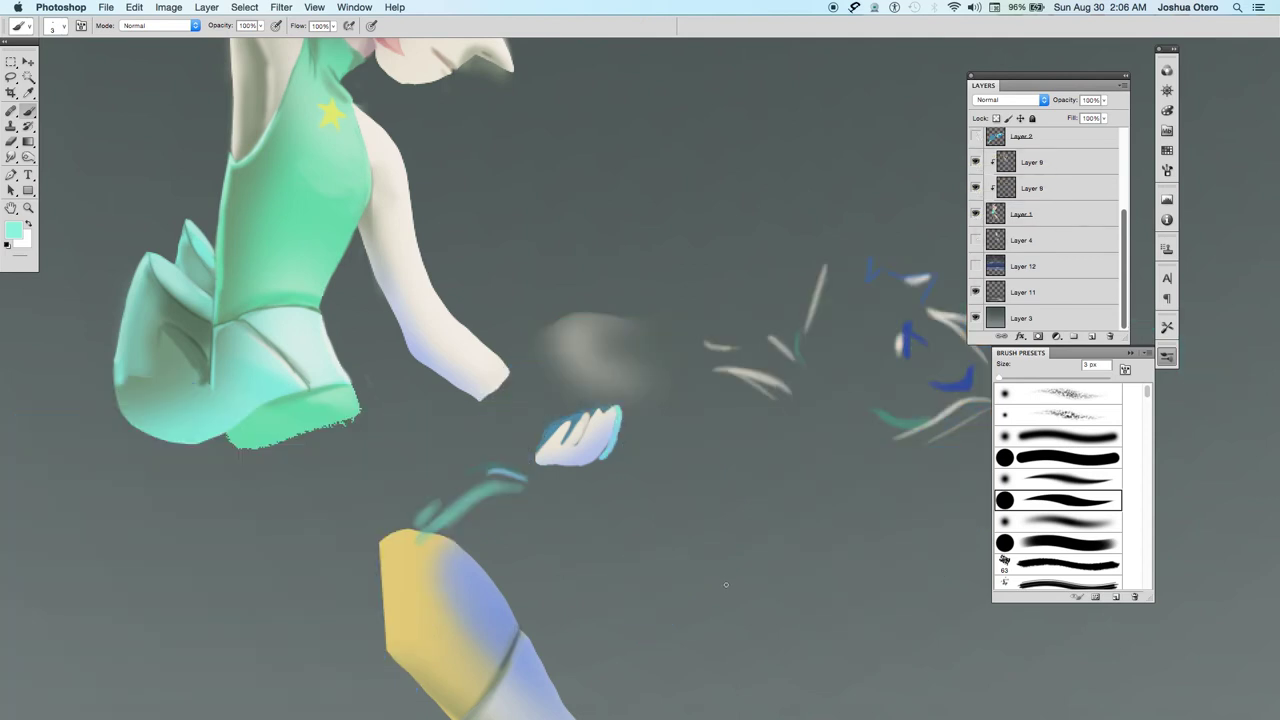
# Hide the shading Layers 9, 8 and 7, and check the reclining figure by showing and hiding Layer 2.
pyautogui.click(975, 162)
pyautogui.click(975, 189)
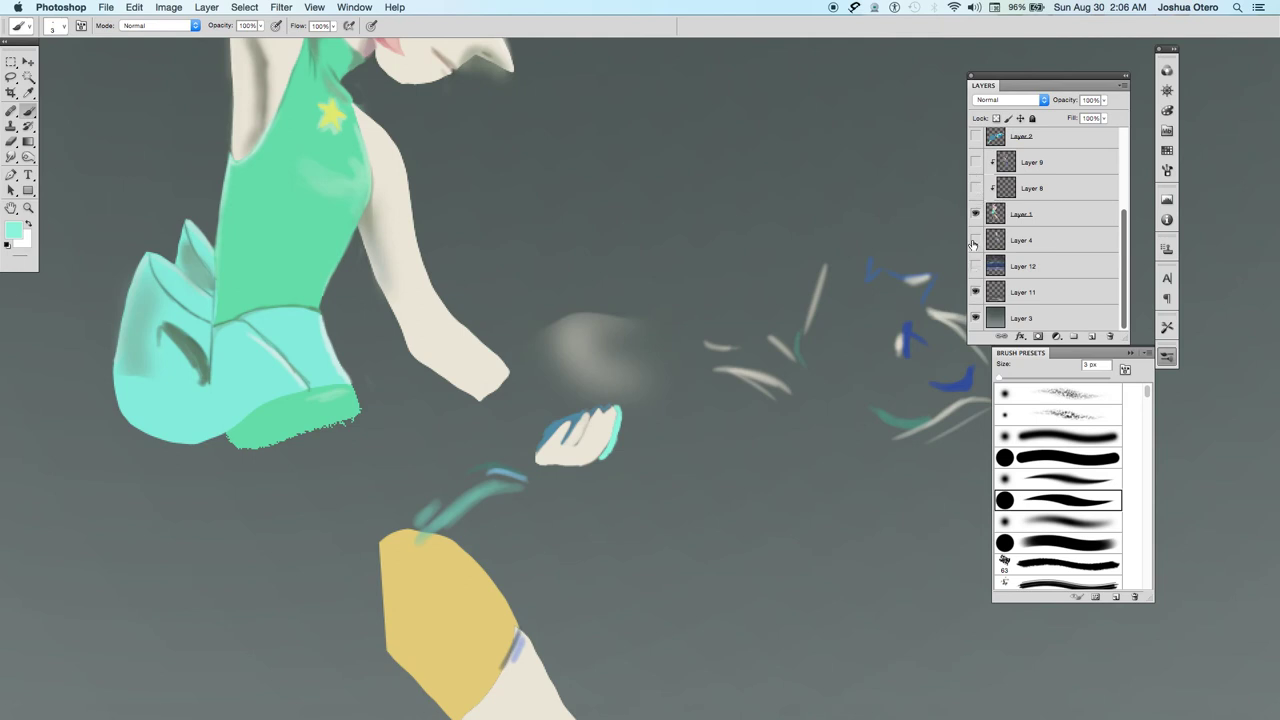
pyautogui.scroll(5, 976, 245)
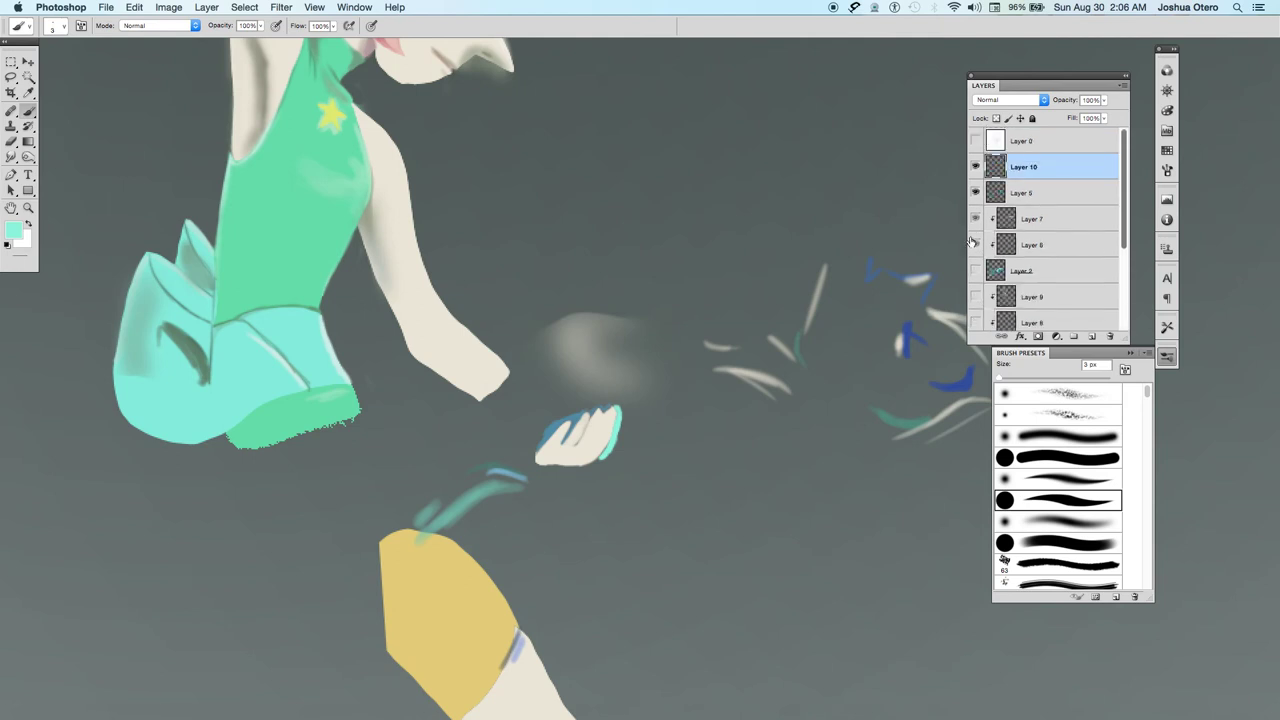
pyautogui.click(977, 222)
pyautogui.click(977, 222)
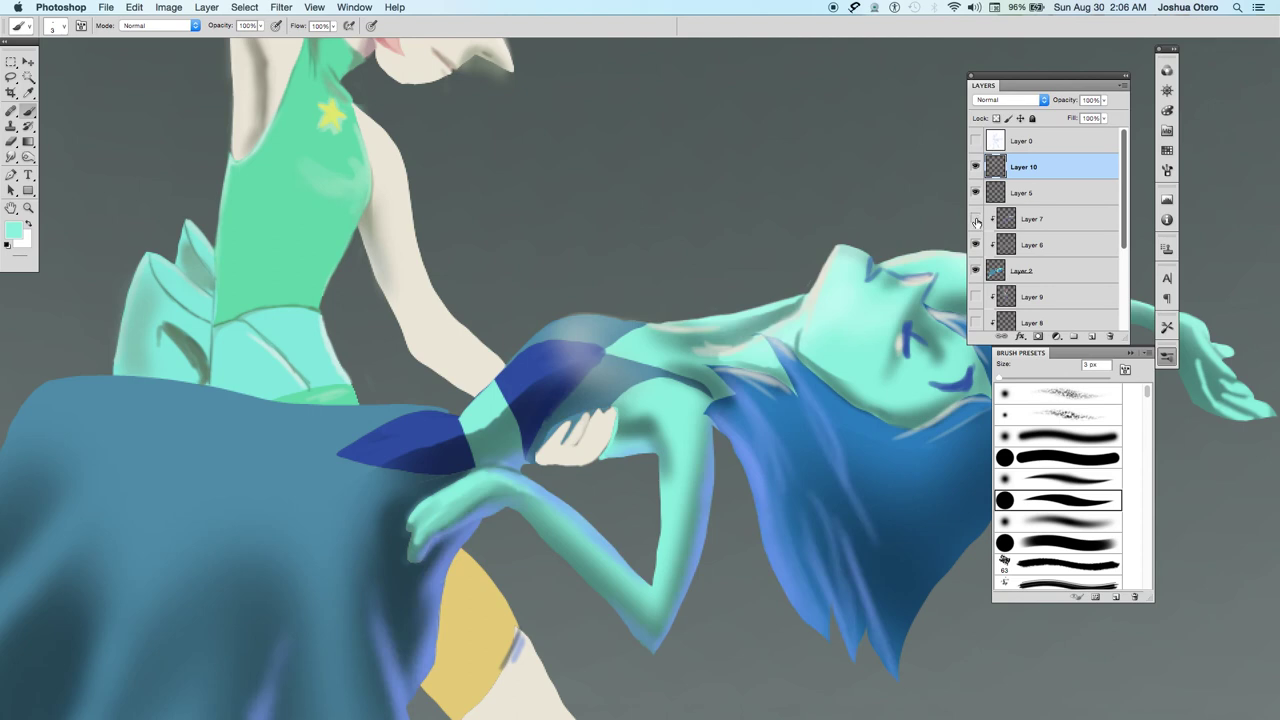
pyautogui.click(977, 271)
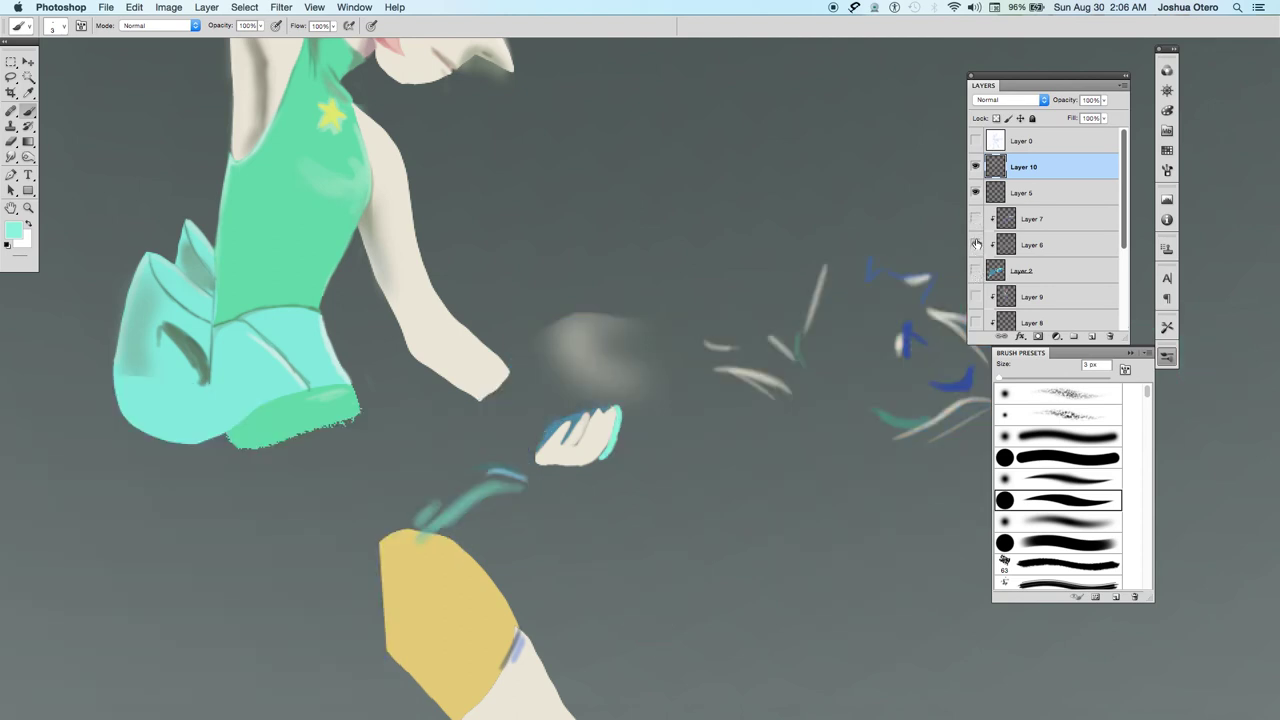
# Hide Layers 5 and 10 and compare the reclining figure with and without the Layer 6 shading, leaving it shown.
pyautogui.click(977, 244)
pyautogui.click(977, 193)
pyautogui.click(977, 167)
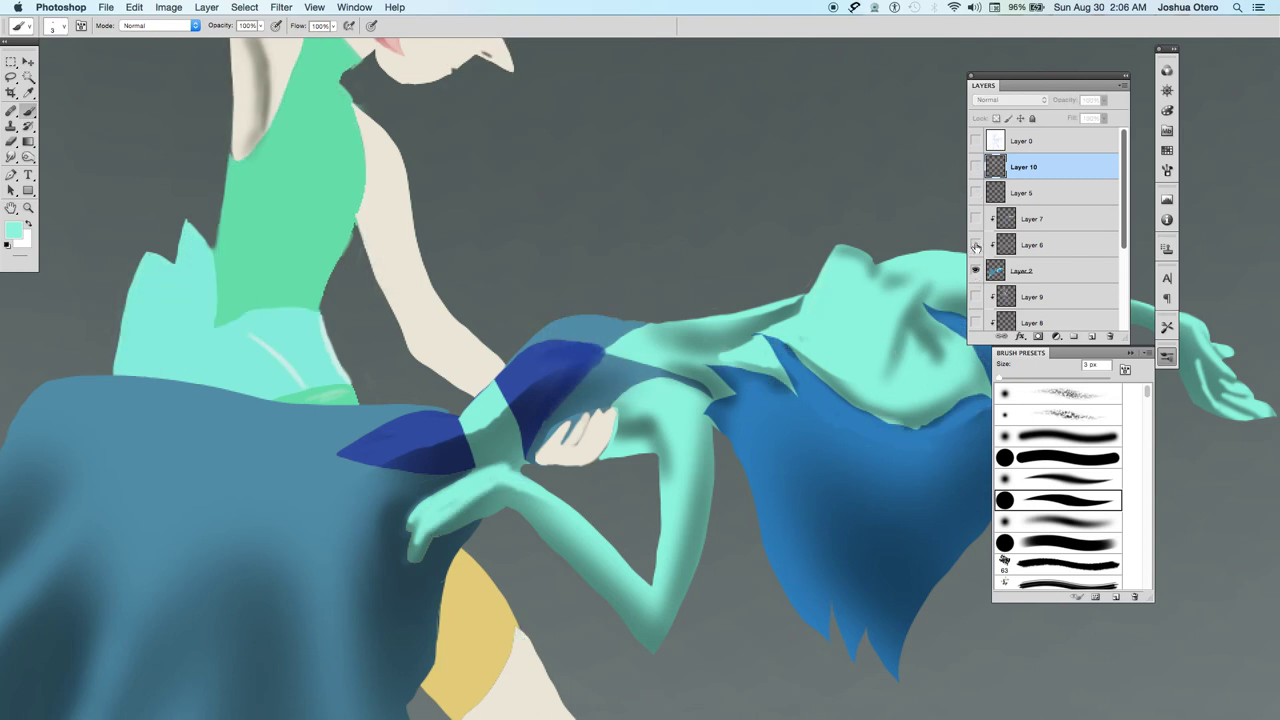
pyautogui.click(977, 245)
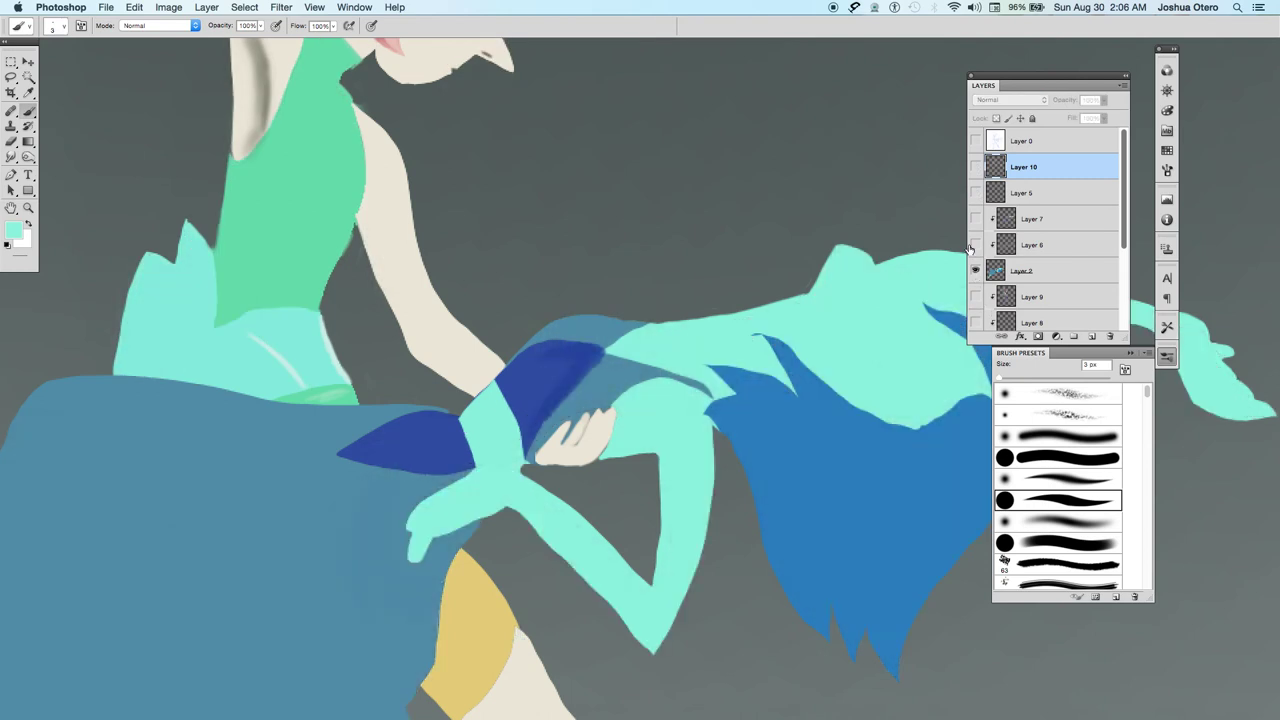
pyautogui.click(976, 246)
pyautogui.click(976, 246)
pyautogui.click(976, 246)
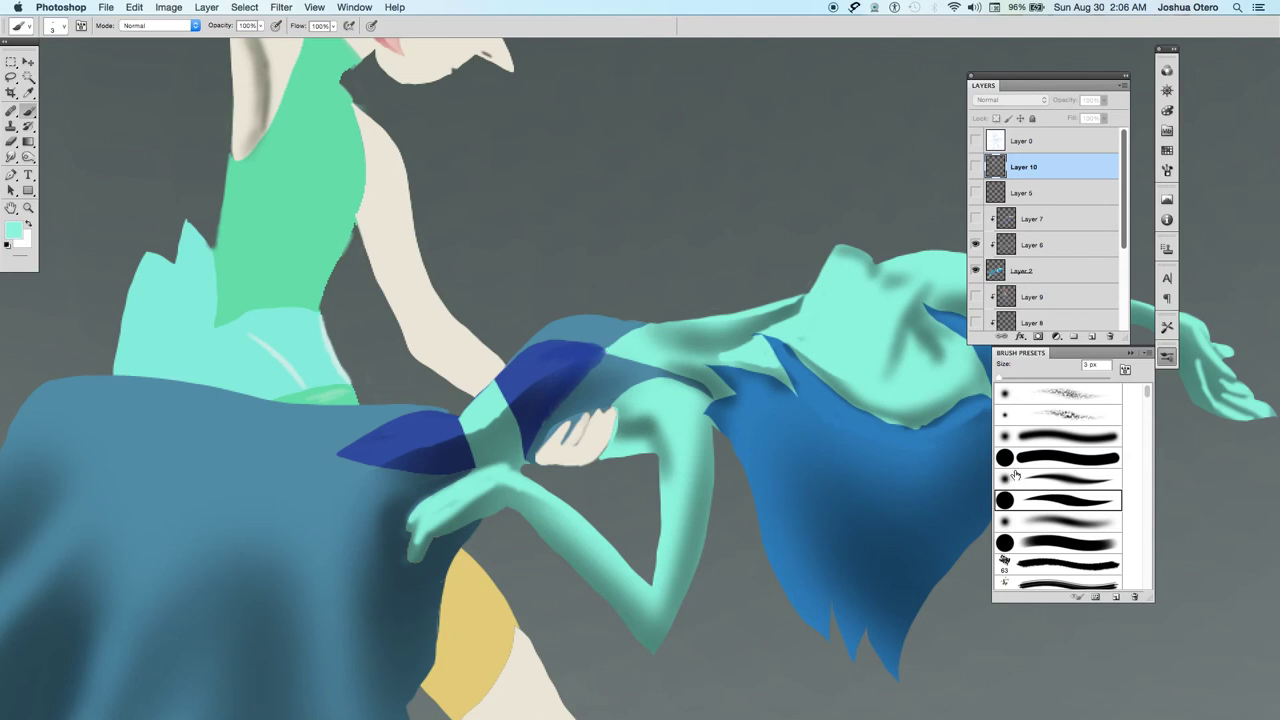
# Make Layer 6 active, check it by hiding and restoring it, and hide Layer 2 to isolate the supporting hand.
pyautogui.click(1040, 244)
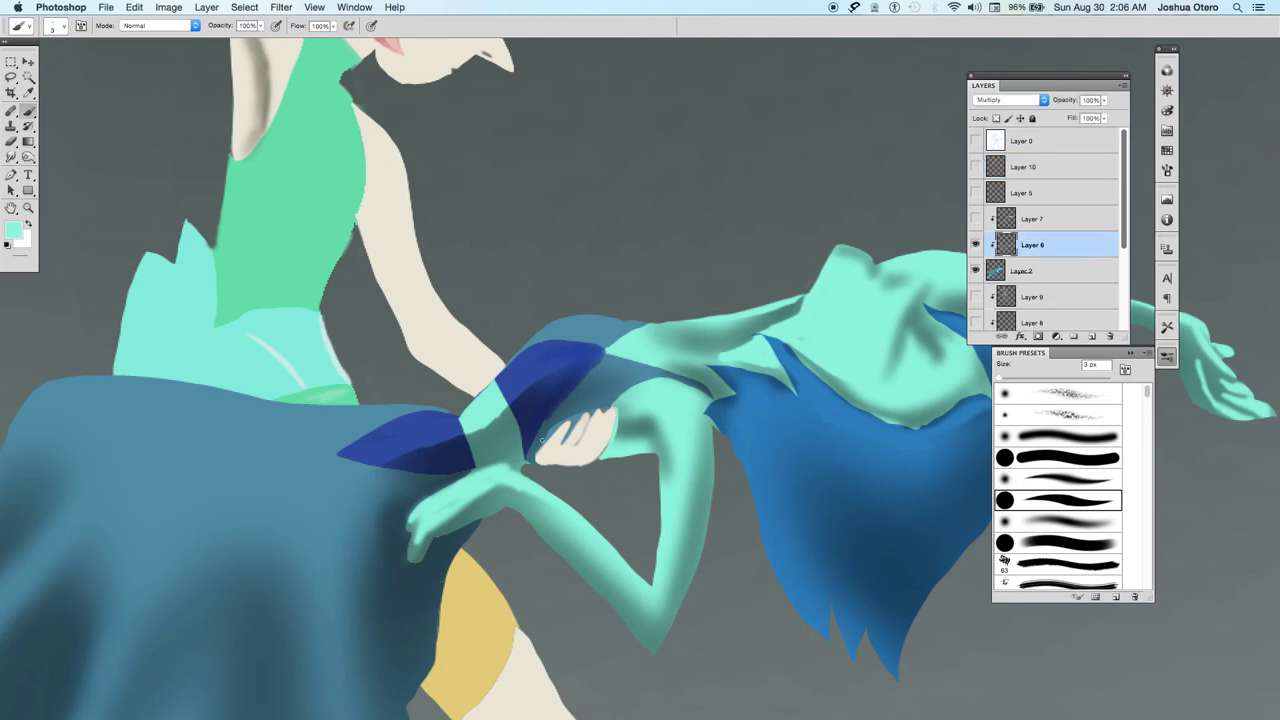
pyautogui.keyDown('super'); pyautogui.click(606, 420); pyautogui.keyUp('super')
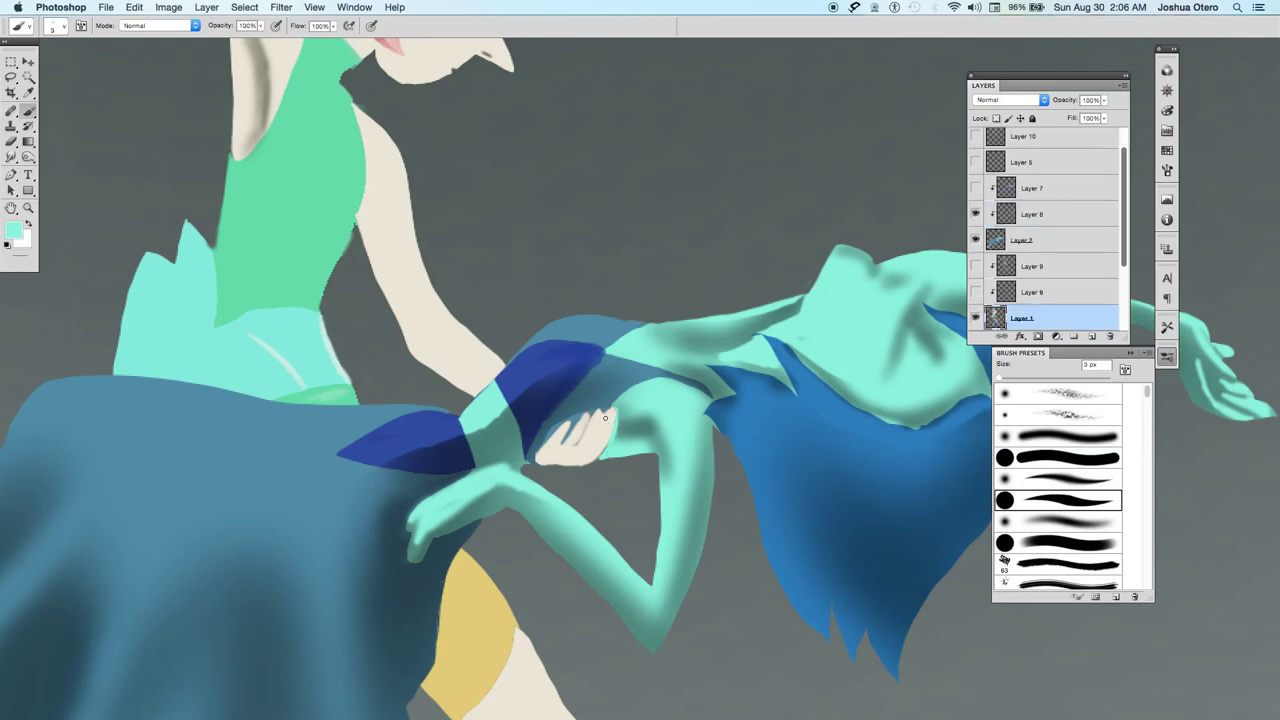
pyautogui.click(1040, 213)
pyautogui.click(976, 215)
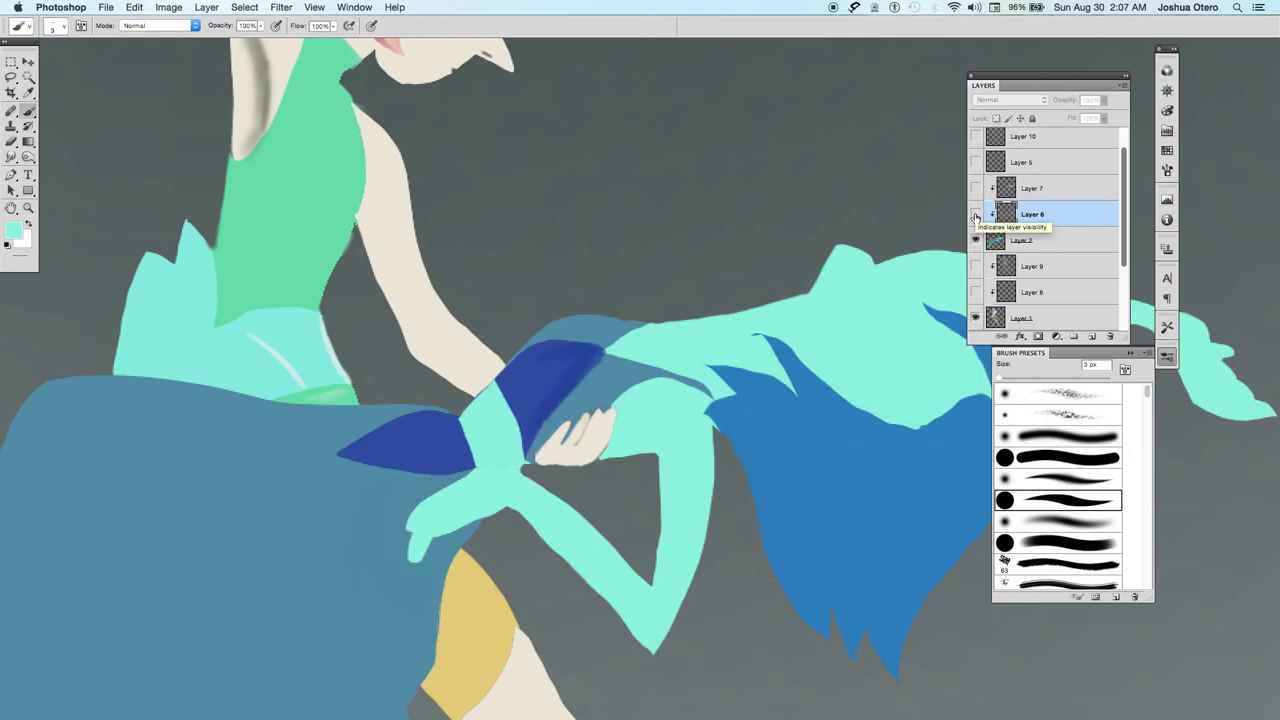
pyautogui.click(976, 215)
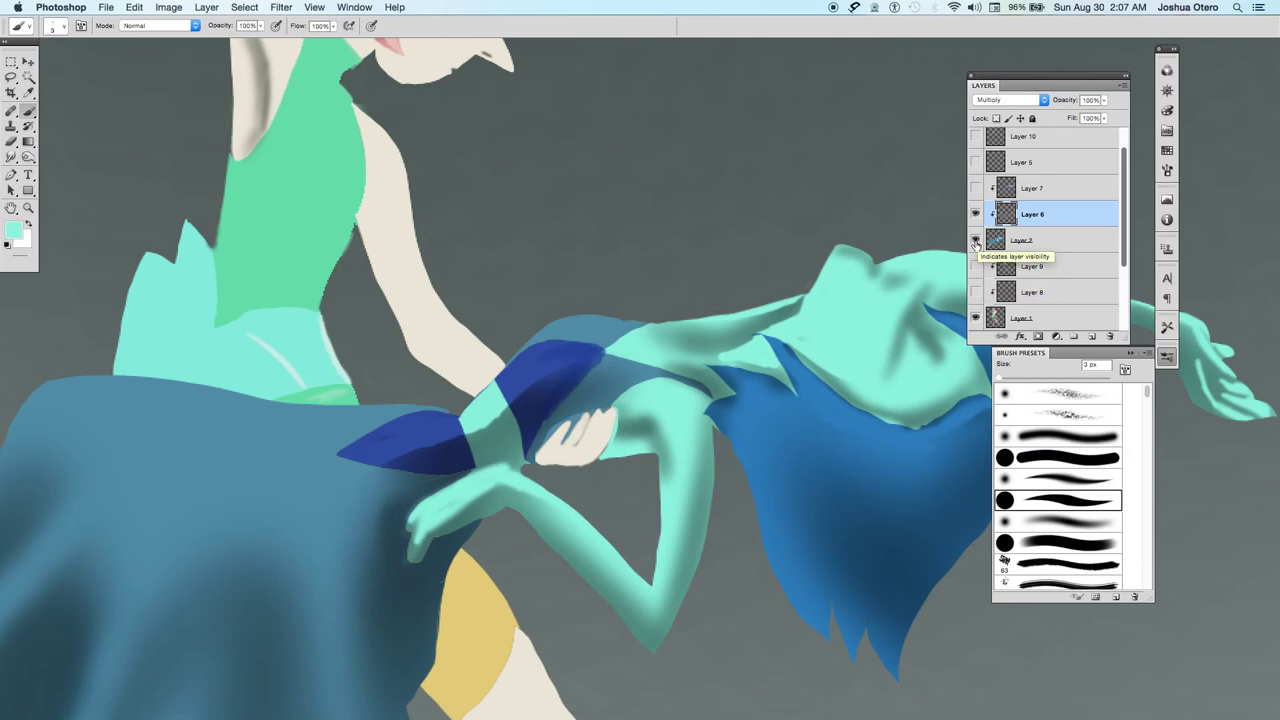
pyautogui.click(976, 242)
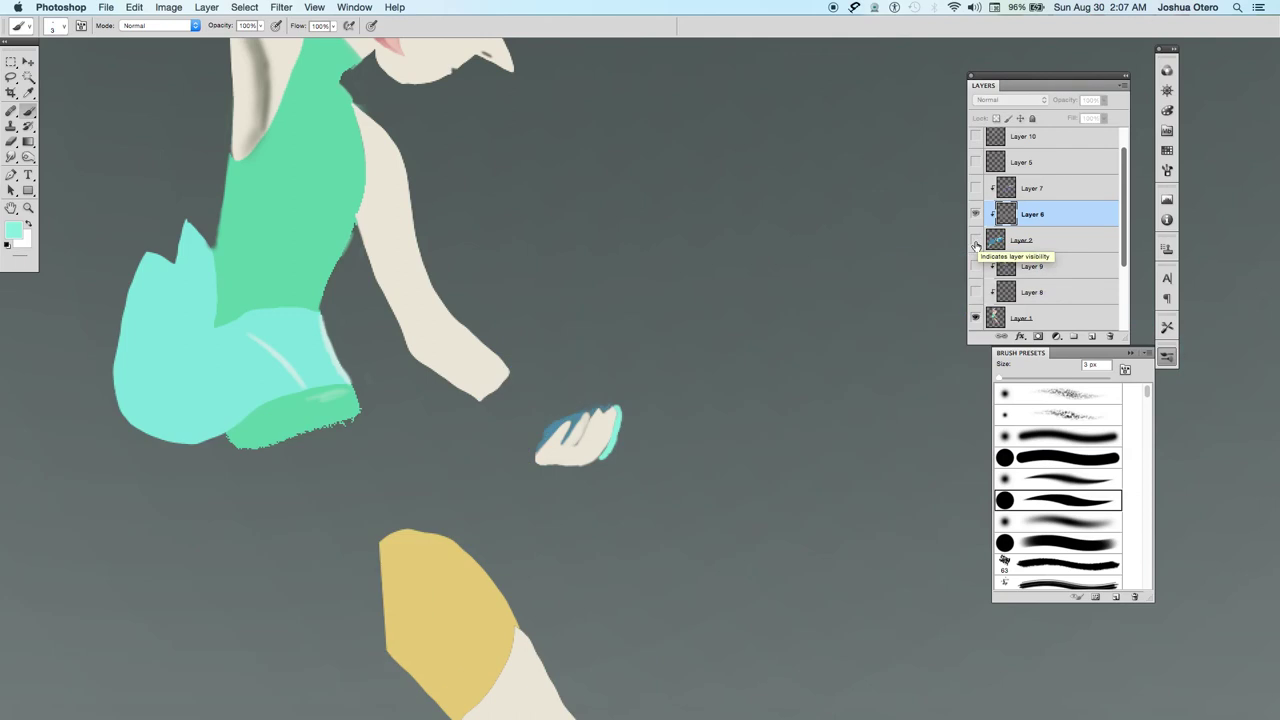
pyautogui.click(976, 318)
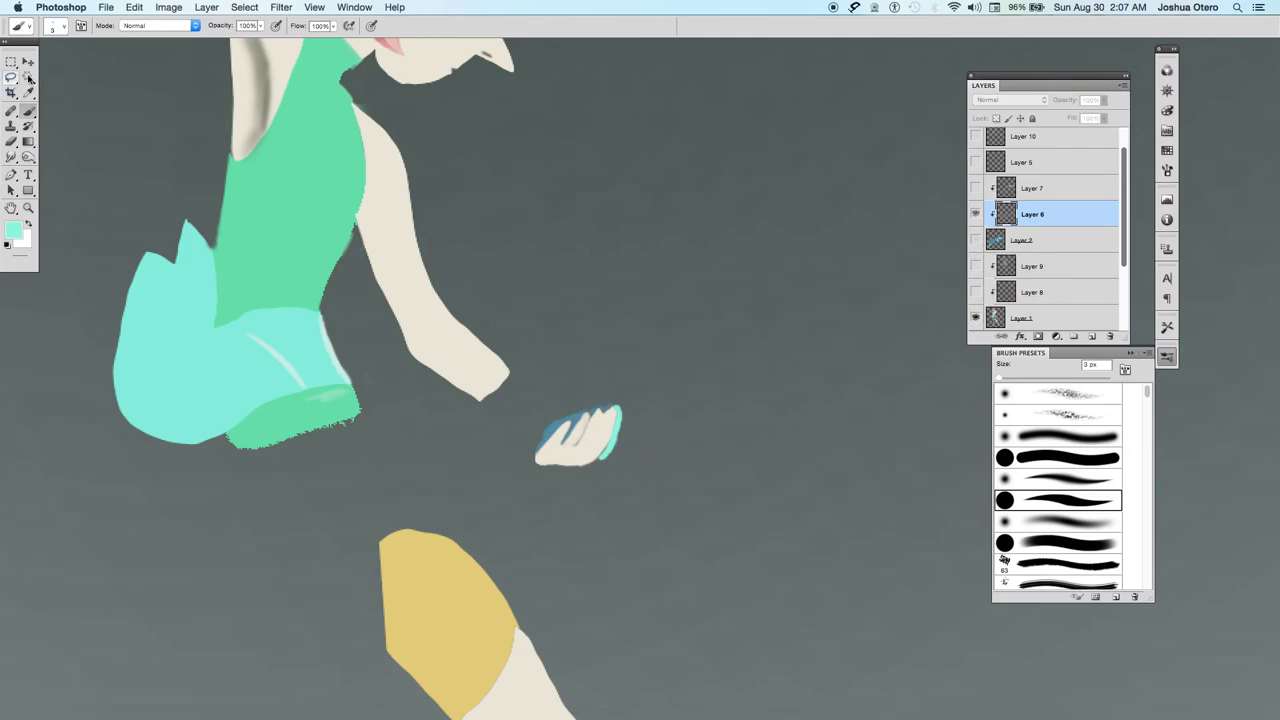
pyautogui.press('w')
pyautogui.click(573, 415)
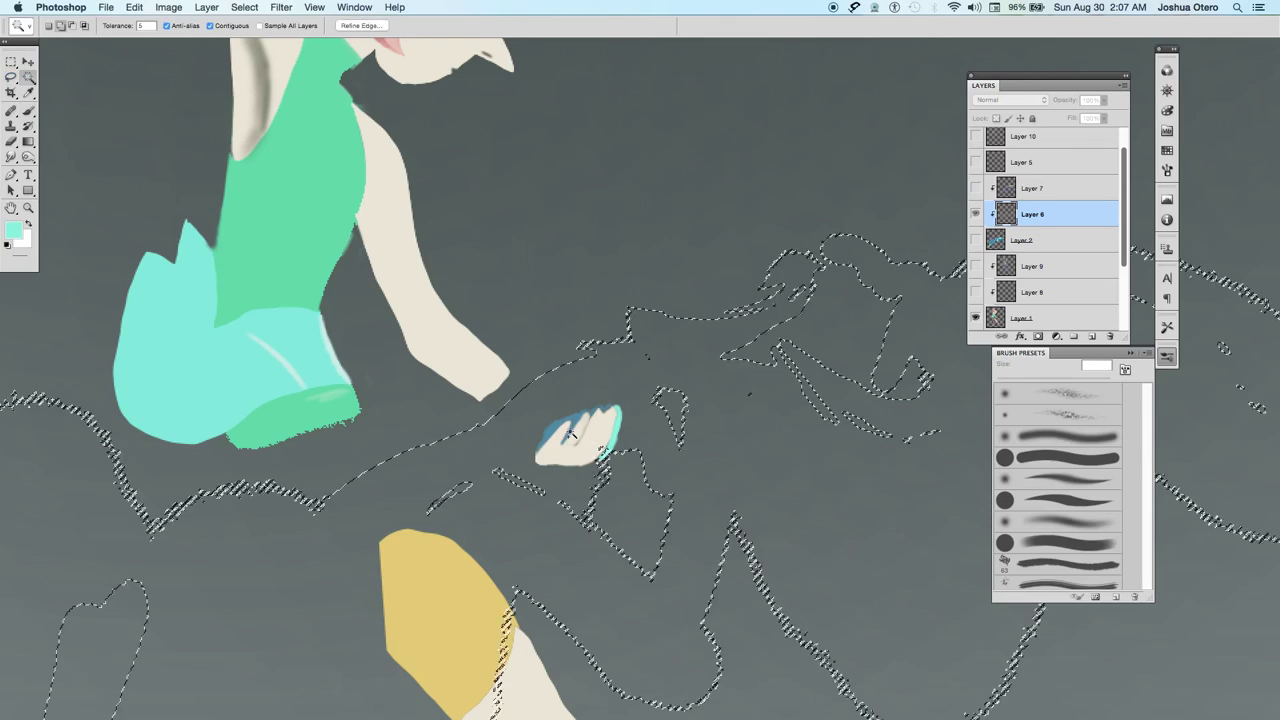
pyautogui.press('super+d')
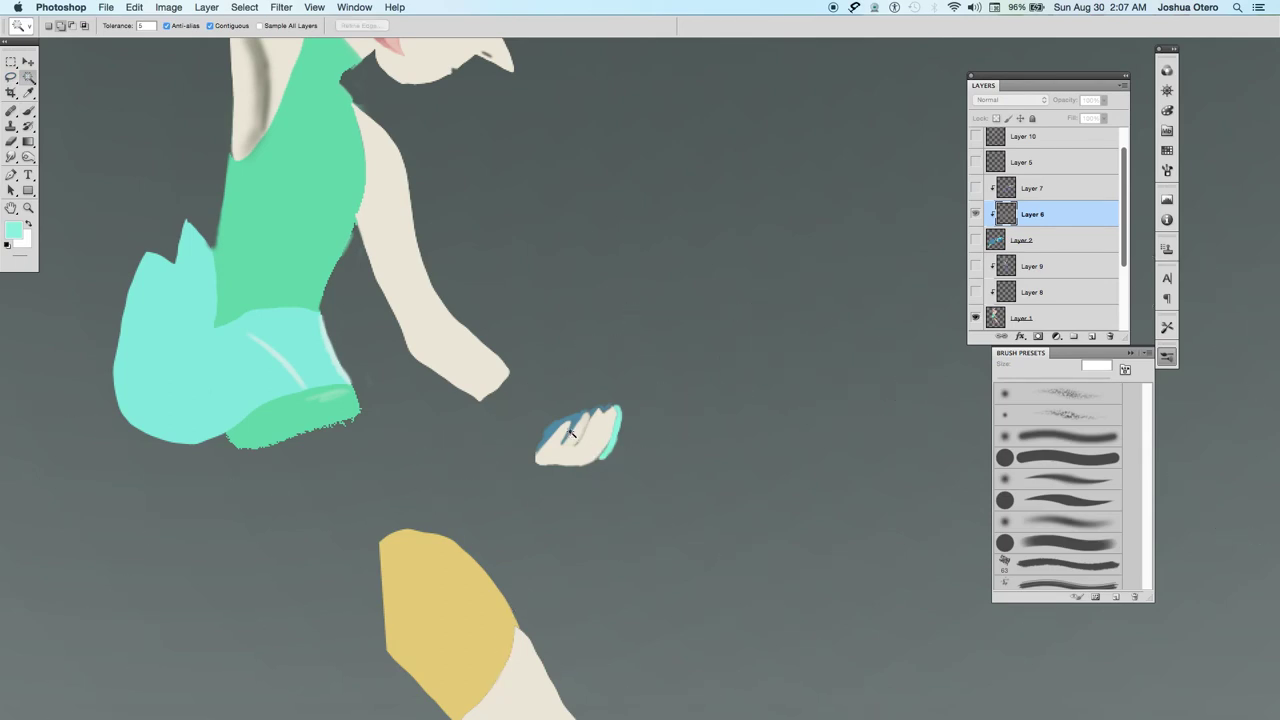
# On Layer 1, select the stray blue and teal patches around the supporting hand with the Magic Wand and delete them.
pyautogui.scroll(-4, 1125, 262)
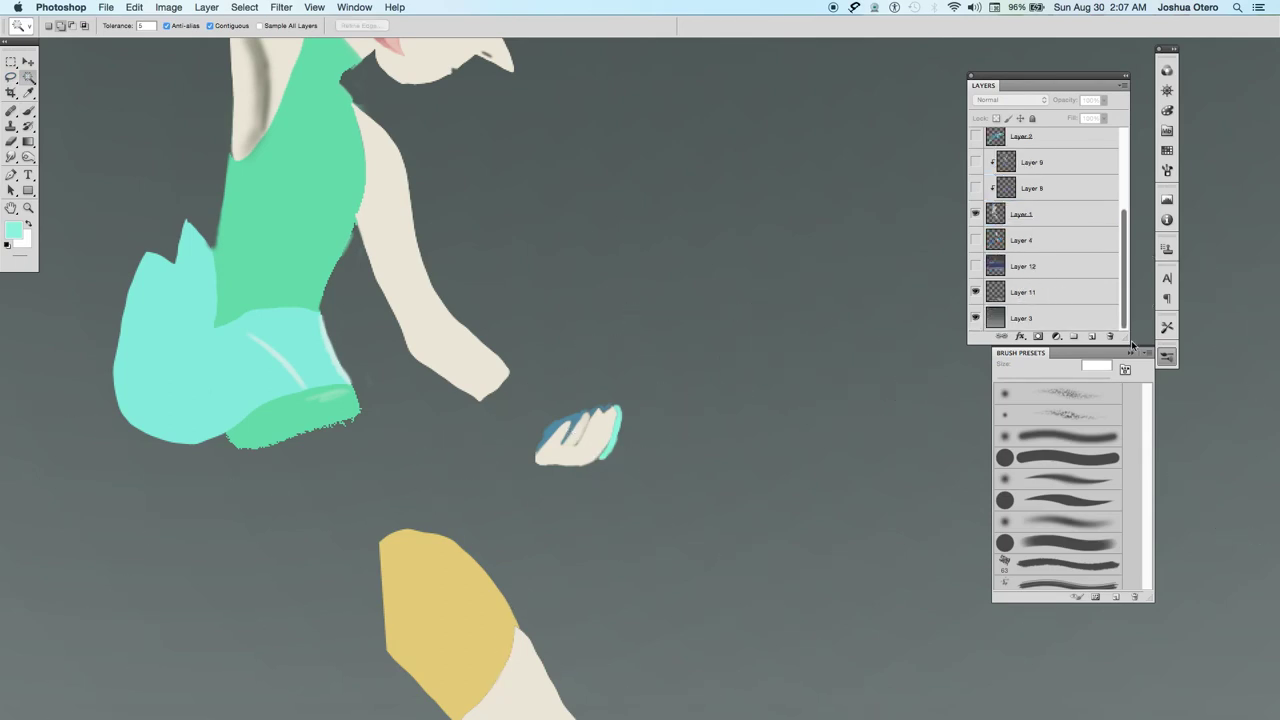
pyautogui.click(1033, 220)
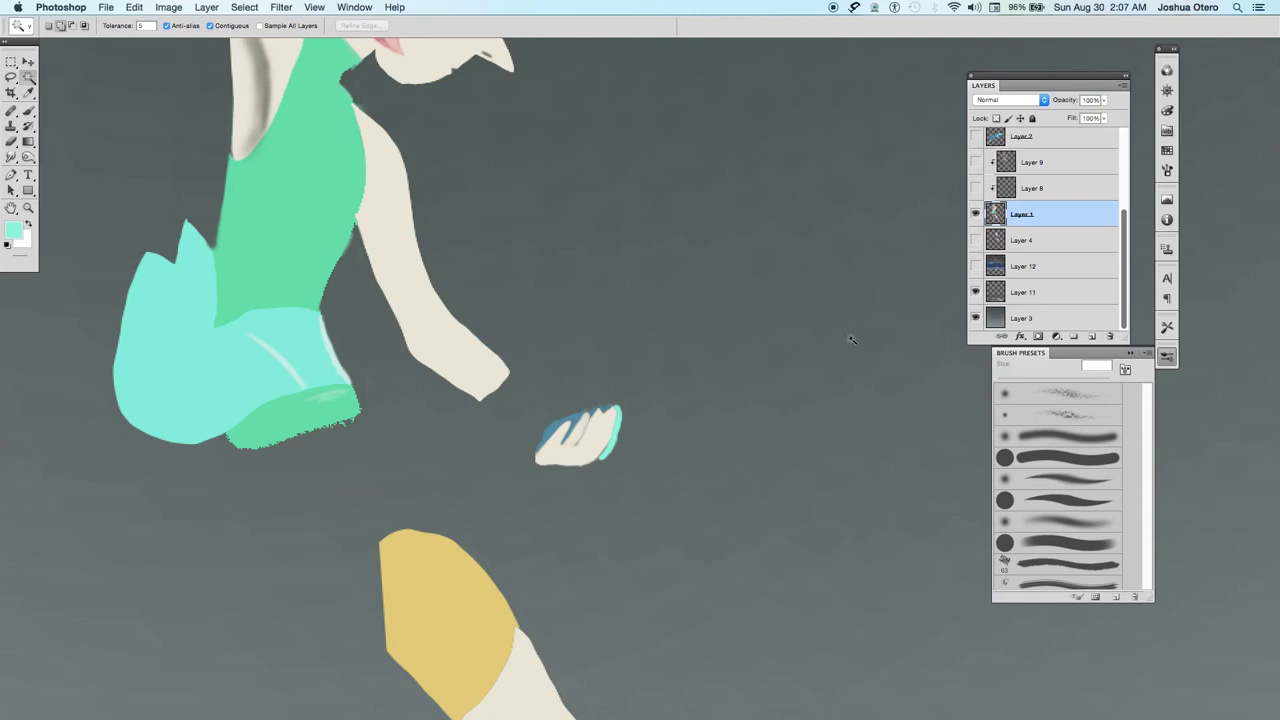
pyautogui.click(614, 428)
pyautogui.keyDown('shift'); pyautogui.click(553, 427); pyautogui.keyUp('shift')
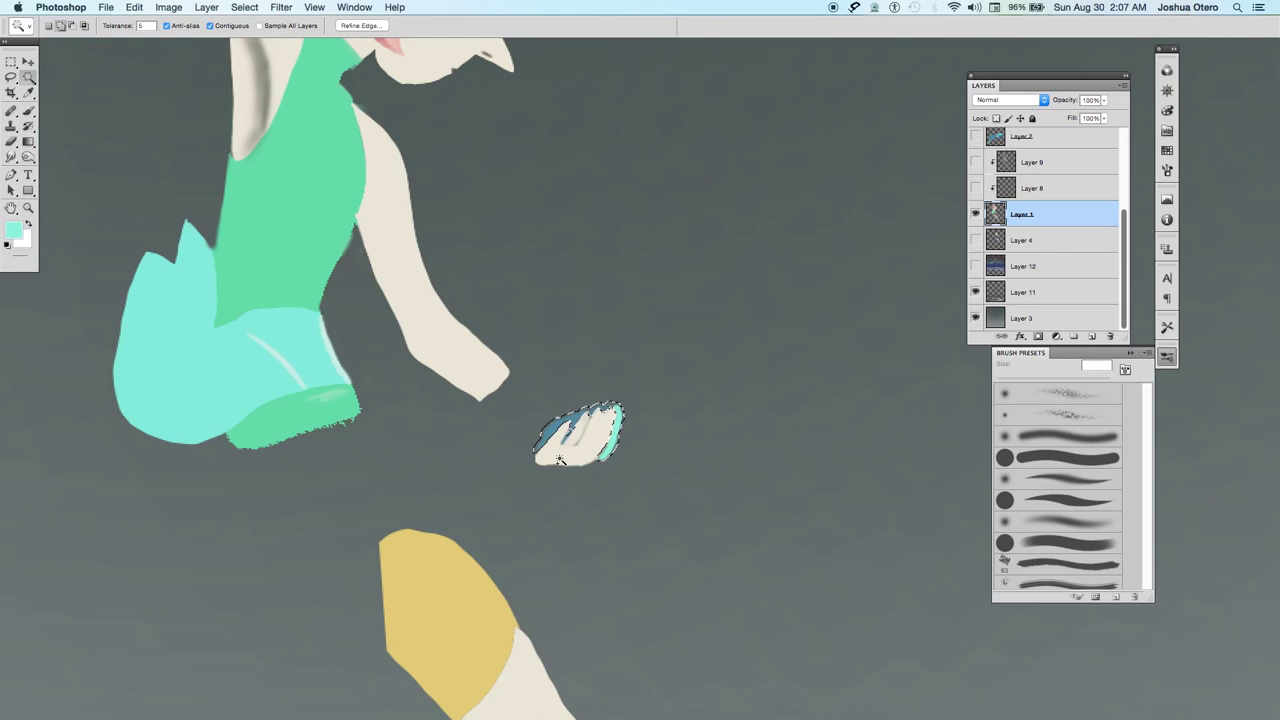
pyautogui.press('Delete')
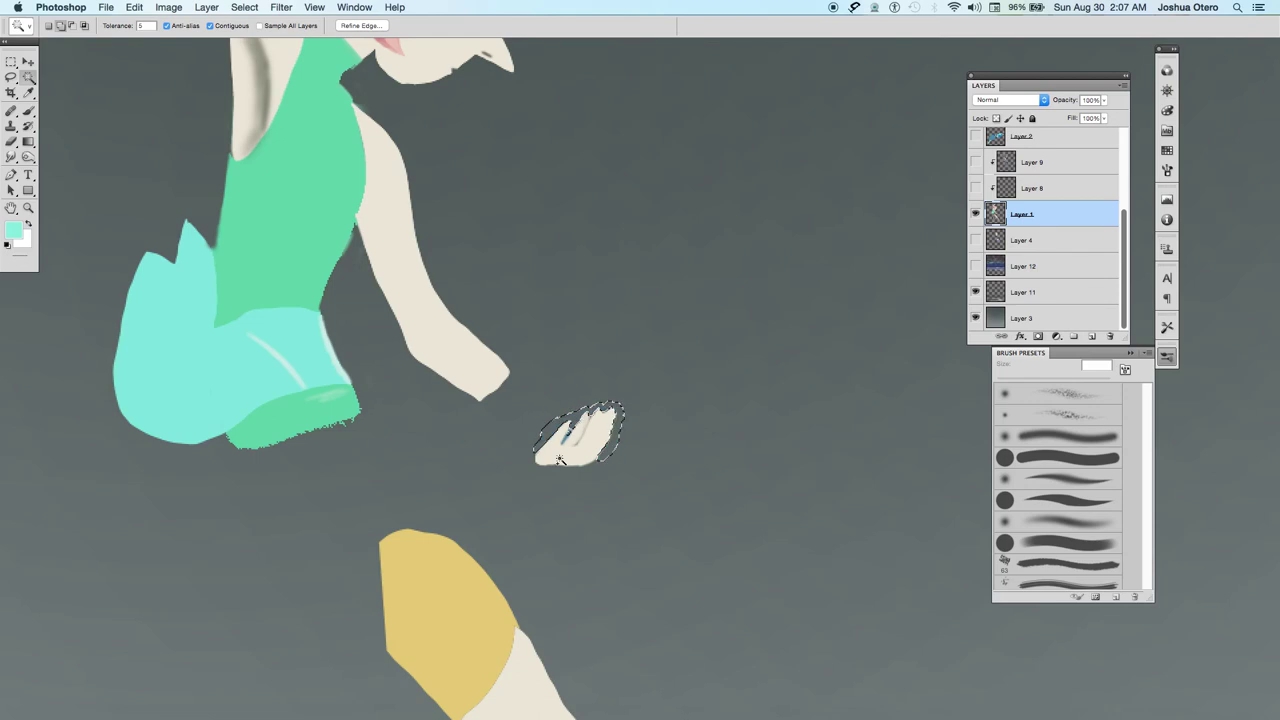
pyautogui.press('super+d')
pyautogui.click(567, 437)
pyautogui.press('super+d')
# Isolate the flat colors of the reclining figure by showing Layer 2 as the active layer and hiding Layers 1 and 6.
pyautogui.click(975, 136)
pyautogui.click(975, 214)
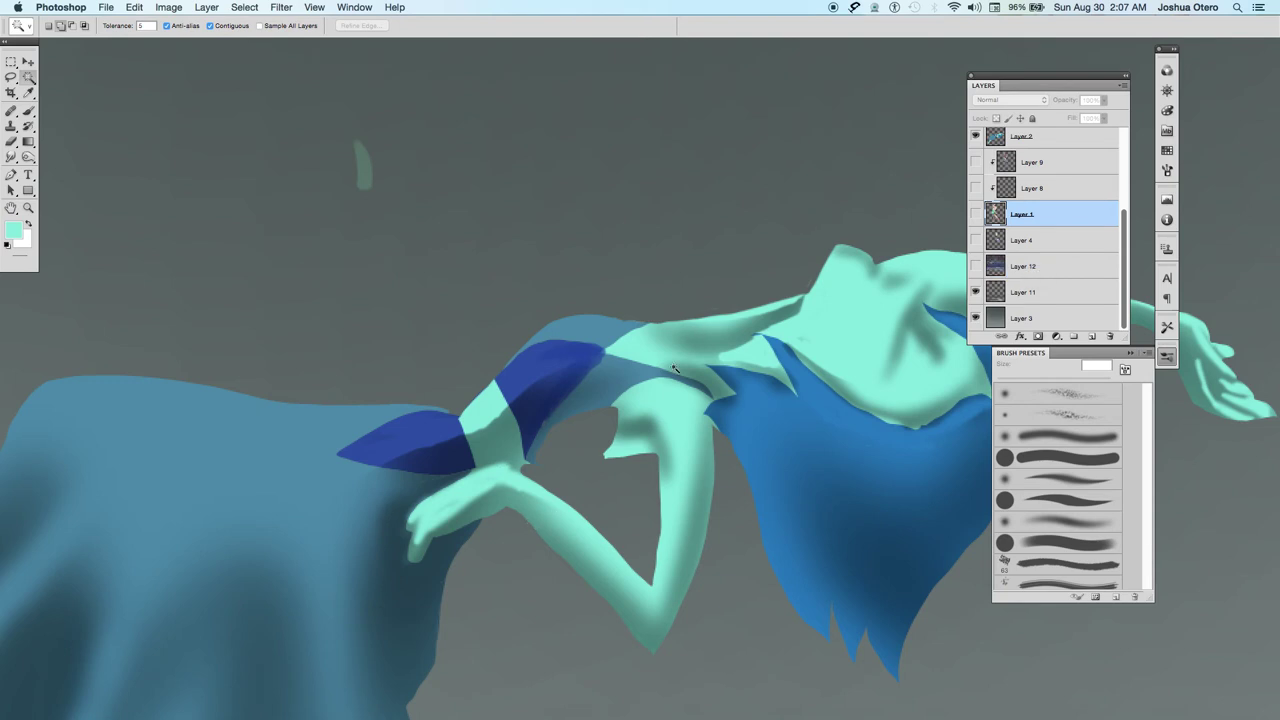
pyautogui.click(1056, 140)
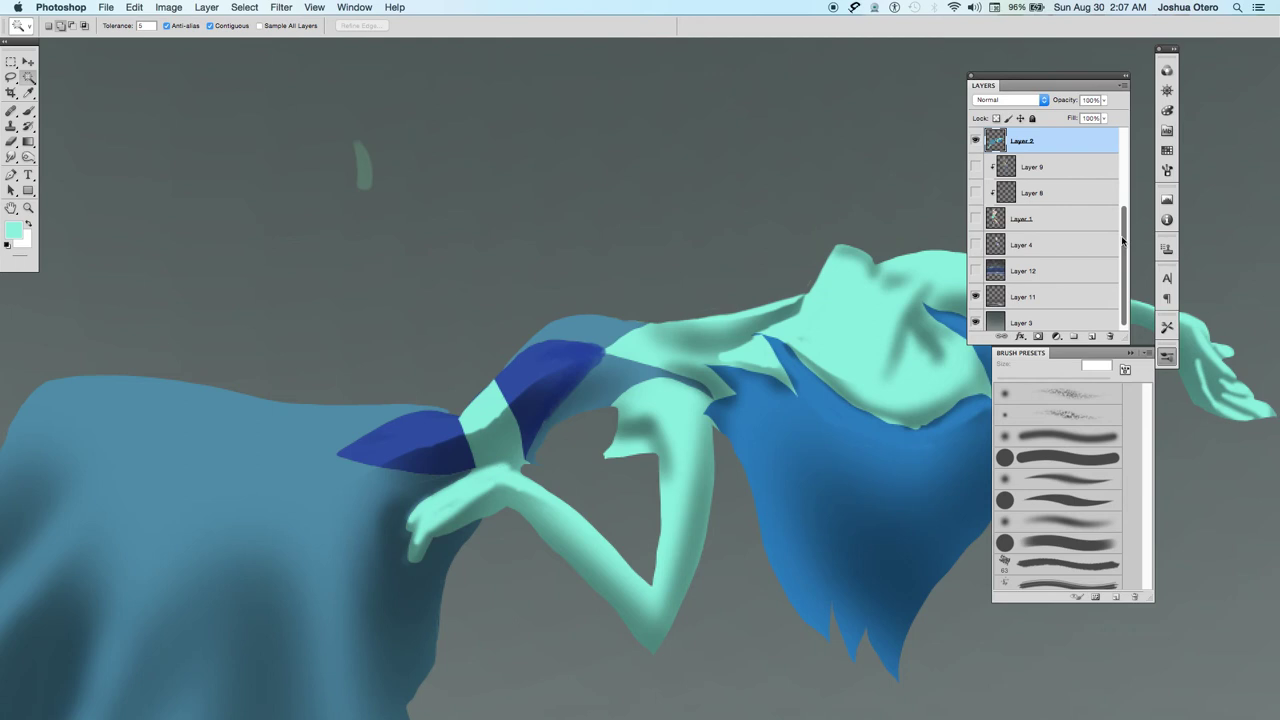
pyautogui.scroll(2, 1122, 236)
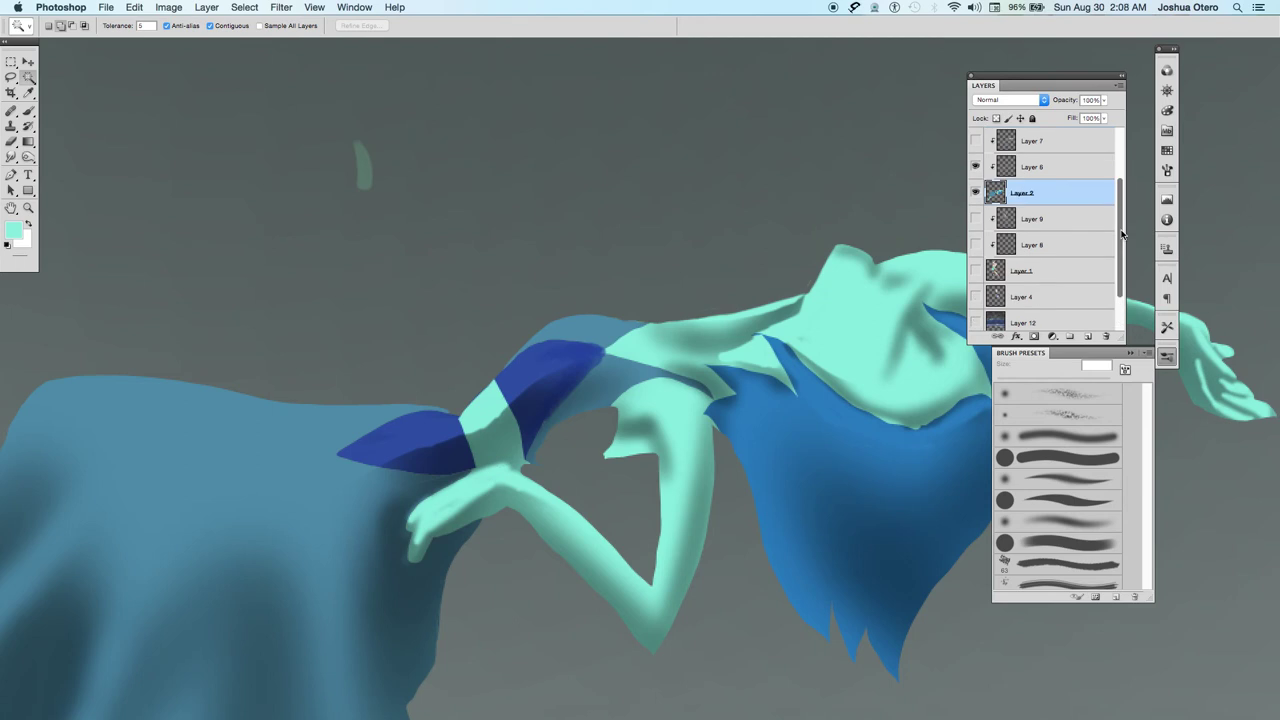
pyautogui.click(975, 166)
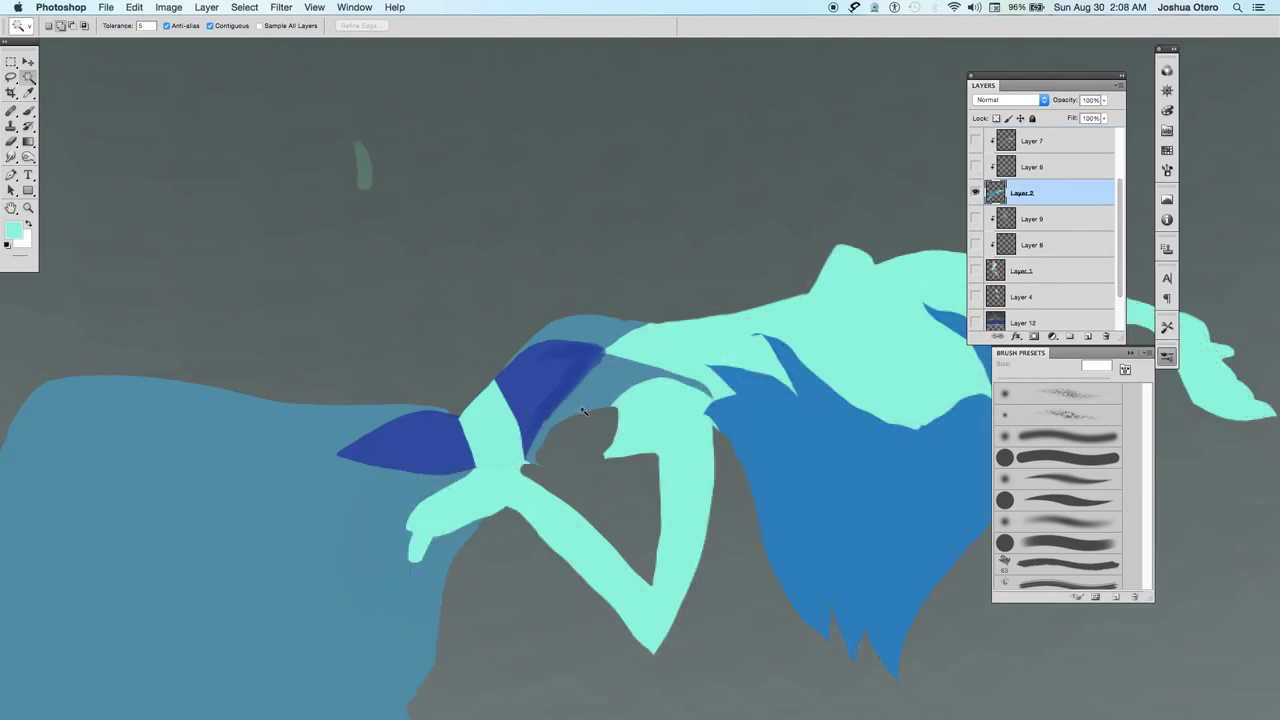
# Paint over the gap beside the dark blue sash on Layer 2 with the sampled muted blue and an 8 px brush.
pyautogui.click(29, 111)
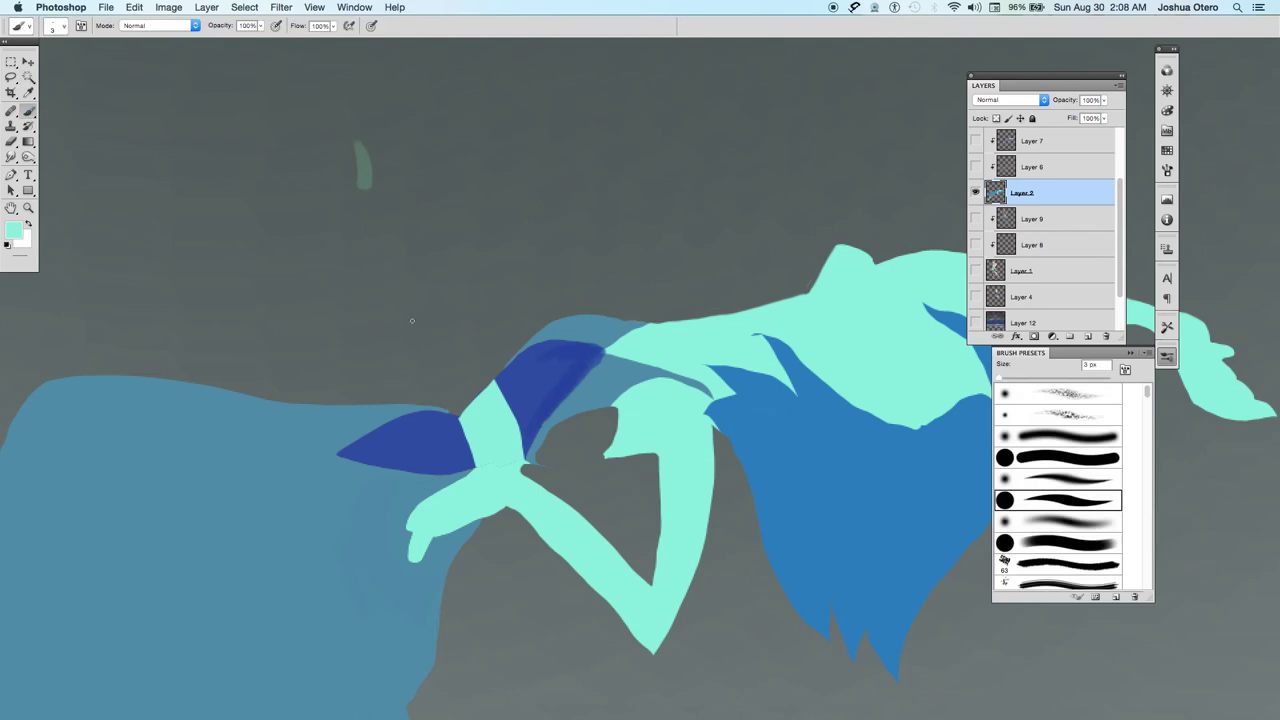
pyautogui.keyDown('alt'); pyautogui.click(604, 400); pyautogui.keyUp('alt')
pyautogui.press(']')
pyautogui.press(']')
pyautogui.press(']')
pyautogui.press(']')
pyautogui.press(']')
pyautogui.moveTo(548, 456)
pyautogui.mouseDown()
pyautogui.moveTo(590, 405)
pyautogui.moveTo(561, 419)
pyautogui.mouseUp()
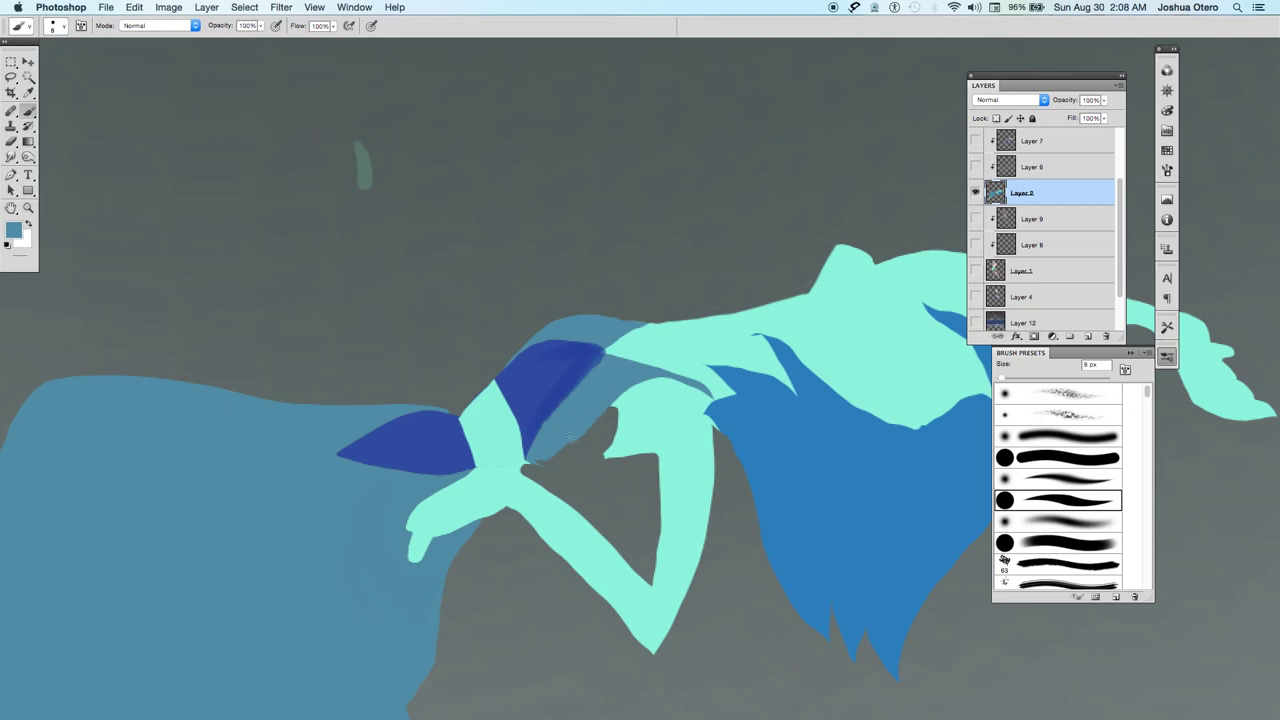
# Fill the rest of the hand-shaped gap with the sampled light teal skin color and set the brush back to 3 px.
pyautogui.click(975, 167)
pyautogui.click(975, 167)
pyautogui.keyDown('alt'); pyautogui.click(629, 424); pyautogui.keyUp('alt')
pyautogui.moveTo(617, 418)
pyautogui.mouseDown()
pyautogui.moveTo(620, 408)
pyautogui.moveTo(578, 450)
pyautogui.moveTo(610, 430)
pyautogui.moveTo(619, 440)
pyautogui.moveTo(598, 432)
pyautogui.moveTo(546, 464)
pyautogui.moveTo(566, 457)
pyautogui.mouseUp()
pyautogui.press('[')
pyautogui.press('[')
pyautogui.press('[')
pyautogui.press('[')
pyautogui.press('[')
pyautogui.press('[')
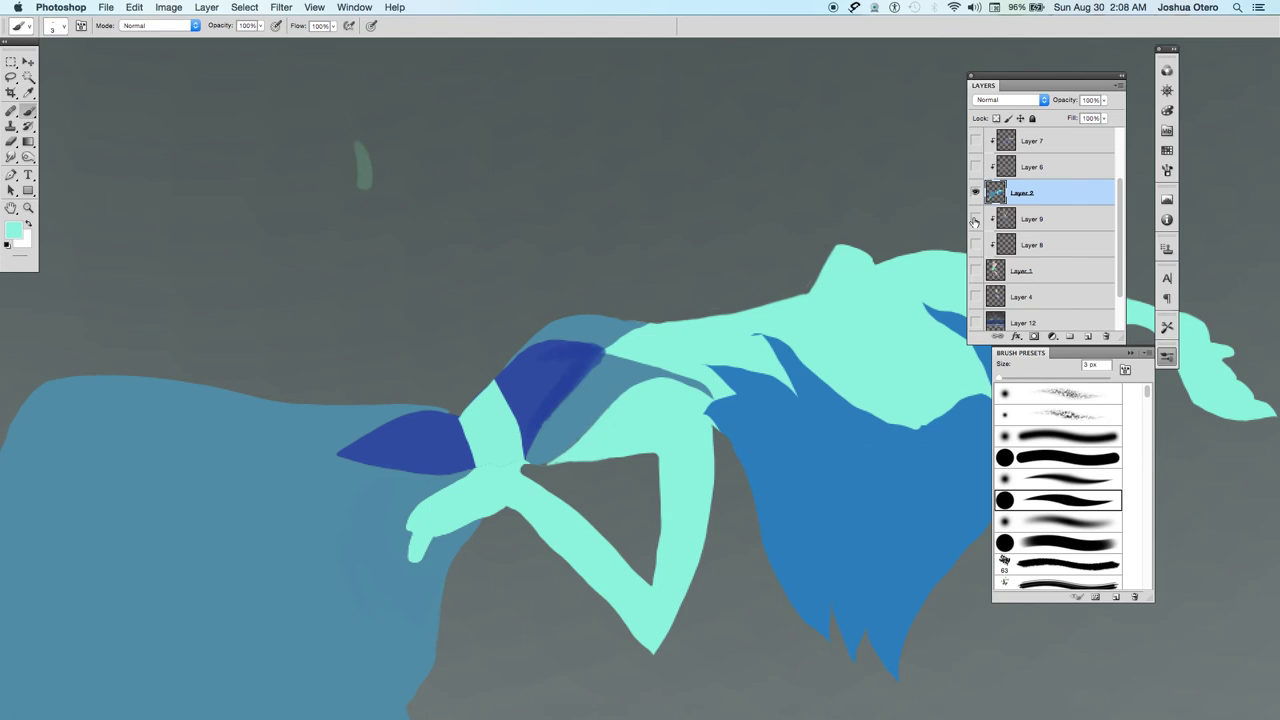
# Show Layer 1 again and make it active for a Magic Wand selection.
pyautogui.click(975, 270)
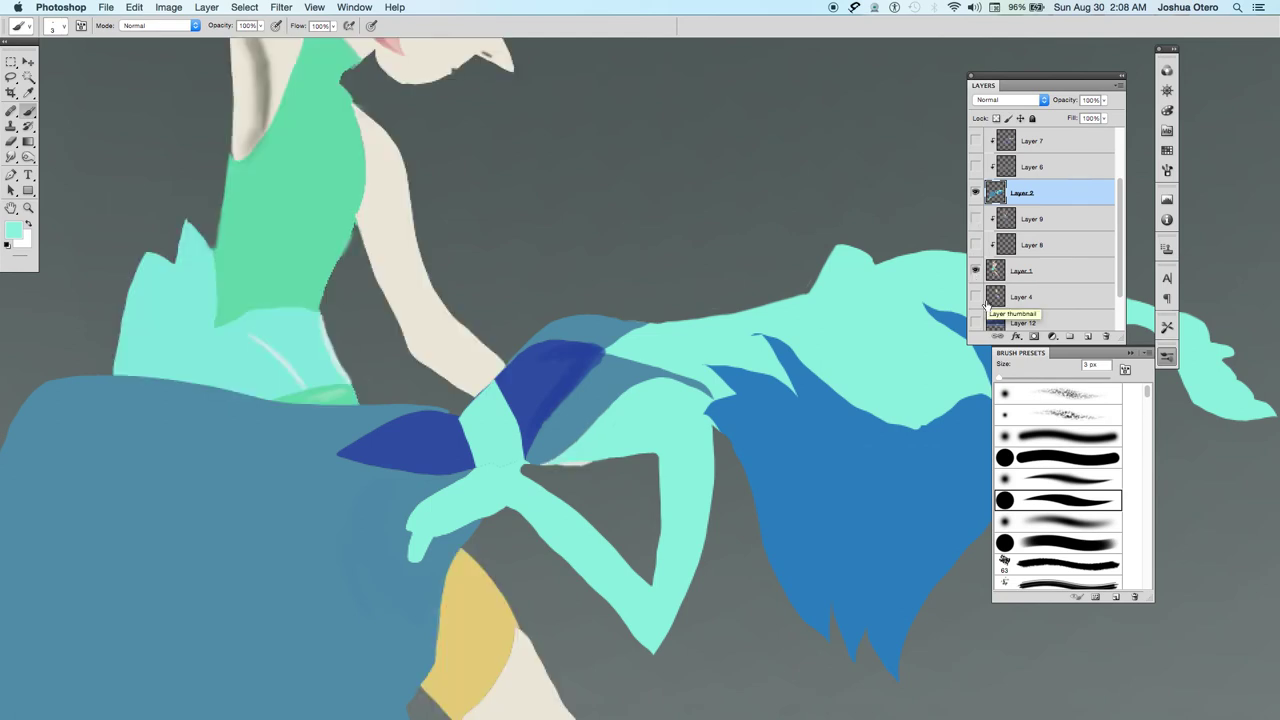
pyautogui.click(1020, 270)
pyautogui.click(29, 78)
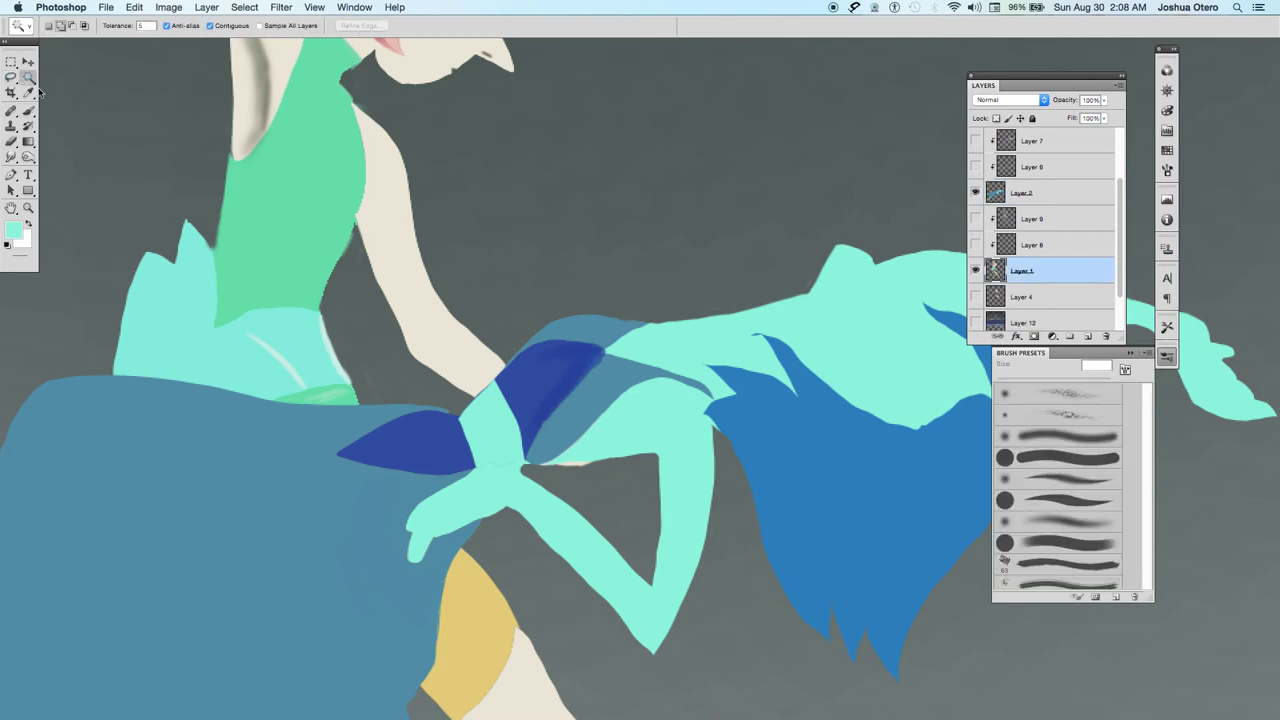
# Try to cut the hand's shape out of Layer 2 using a selection of the cream hand on Layer 1.
pyautogui.click(578, 462)
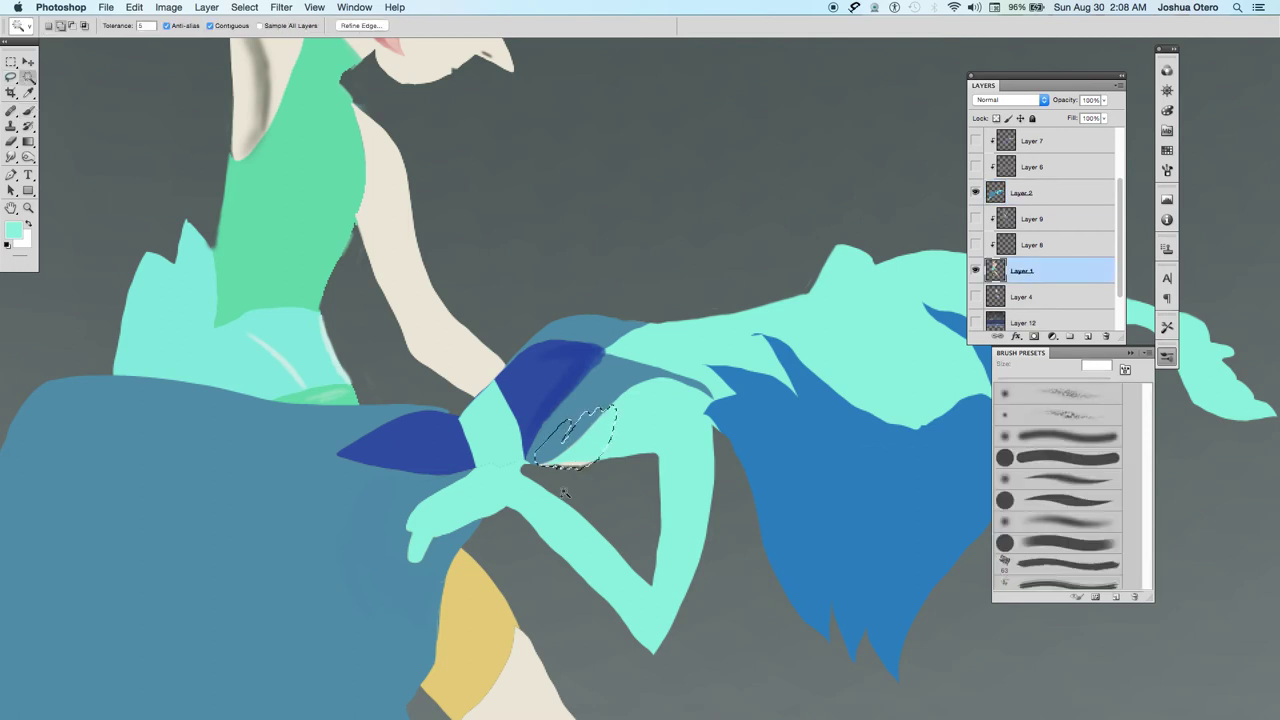
pyautogui.click(1045, 200)
pyautogui.press('super+BackSpace')
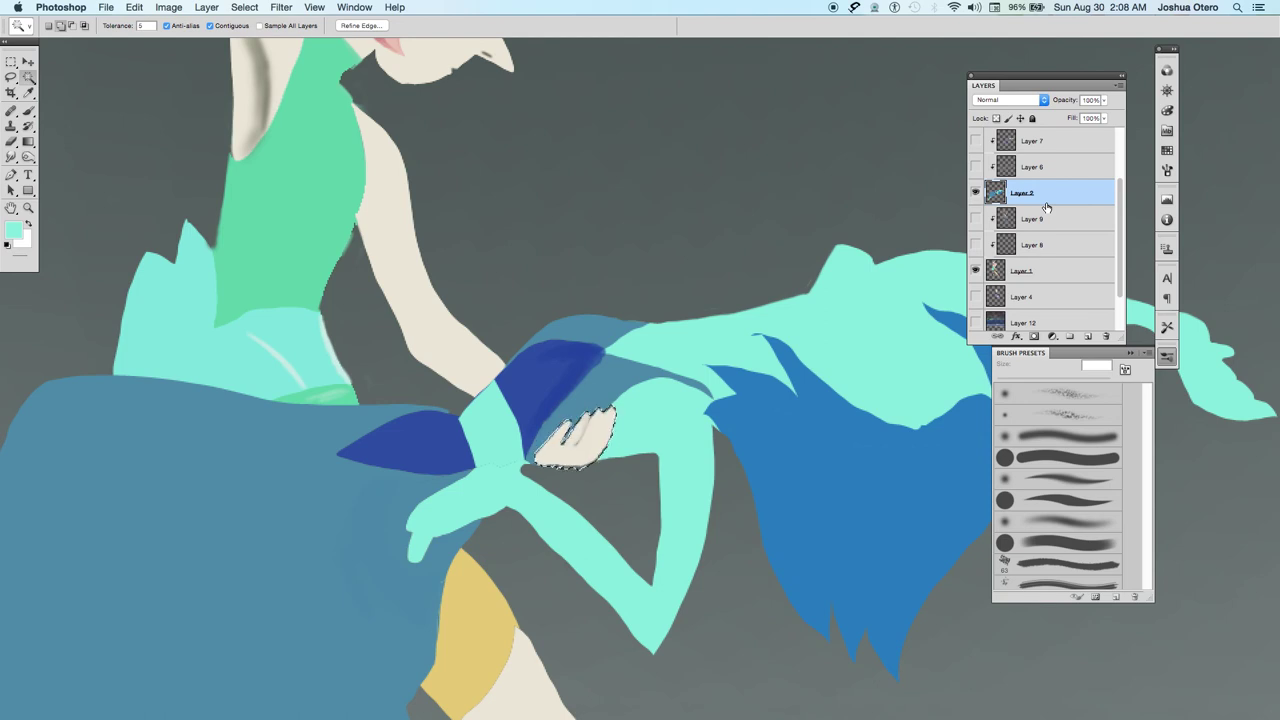
pyautogui.press('super+d')
pyautogui.press('super+z')
pyautogui.press('super+alt+z')
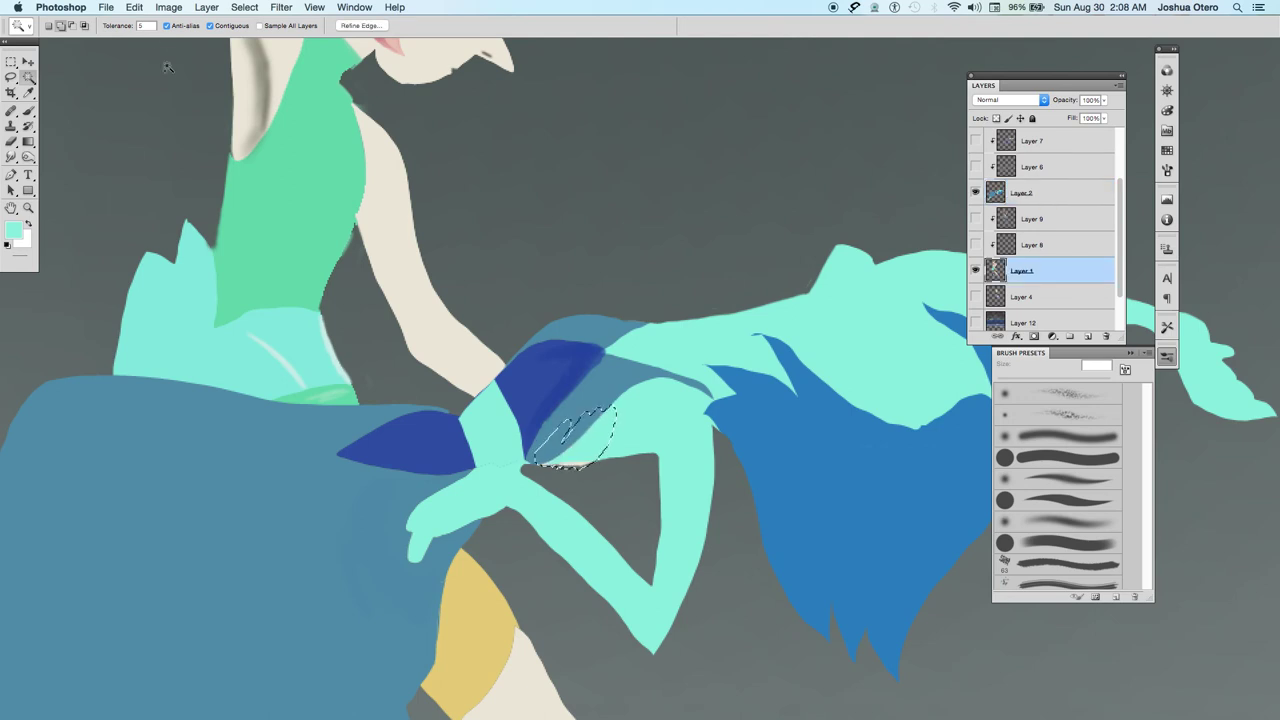
pyautogui.press('super+d')
# Set the Magic Wand tolerance to 0 and select the cream supporting hand on Layer 1.
pyautogui.click(145, 25)
pyautogui.press('Return')
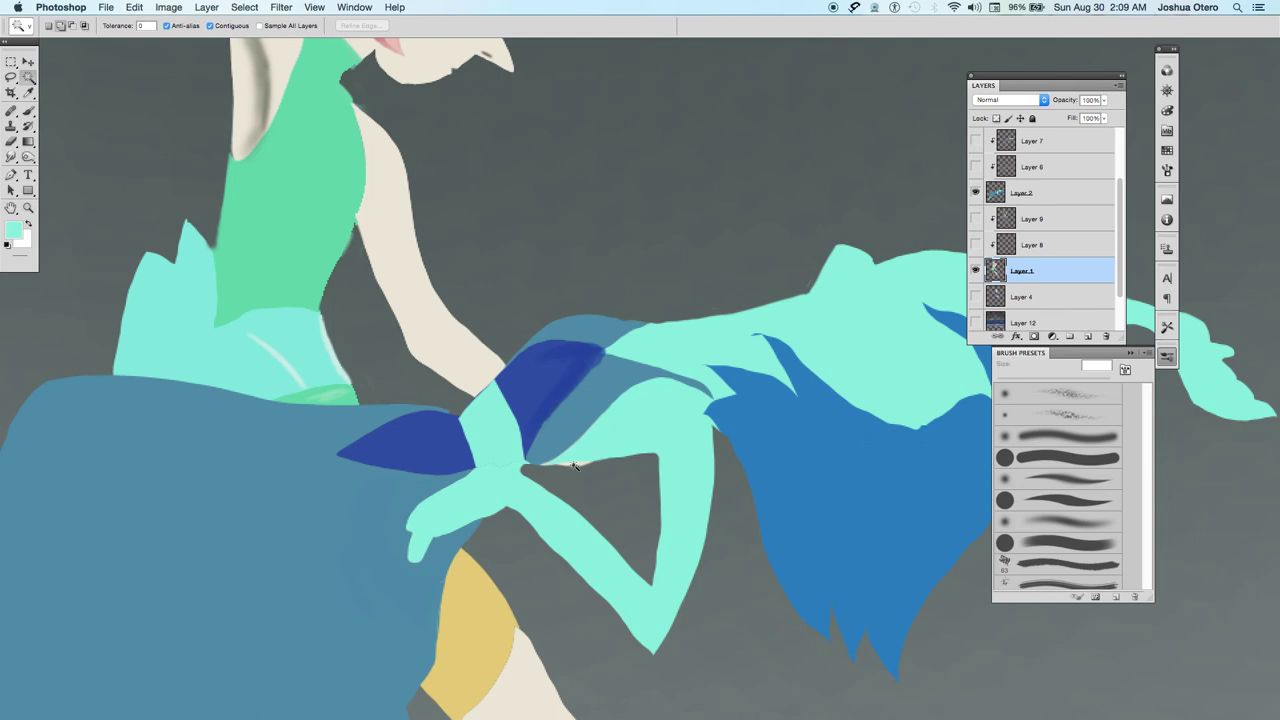
pyautogui.moveTo(575, 463)
pyautogui.mouseDown()
pyautogui.moveTo(585, 425)
pyautogui.moveTo(605, 415)
pyautogui.moveTo(566, 489)
pyautogui.mouseUp()
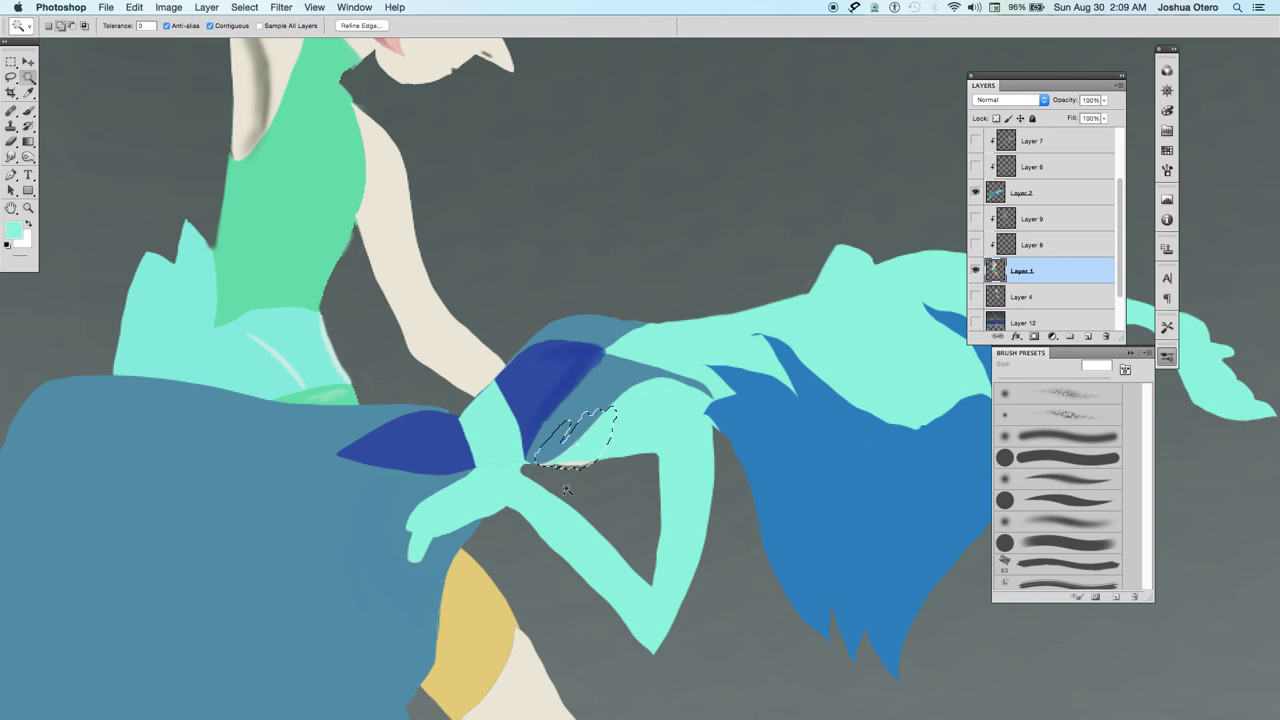
# Try deleting the selected hand area from Layer 2 to reveal the hand underneath.
pyautogui.click(1047, 203)
pyautogui.press('Delete')
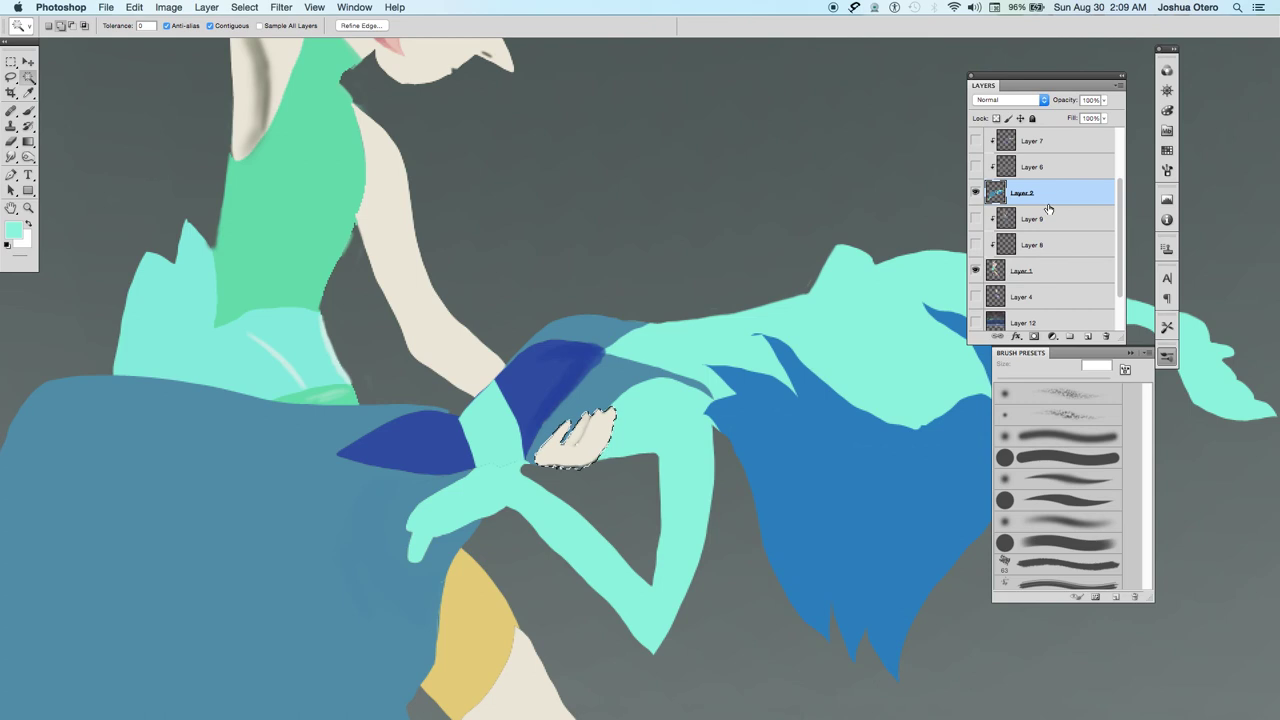
pyautogui.press('super+d')
pyautogui.press('super+z')
pyautogui.press('alt+super+z')
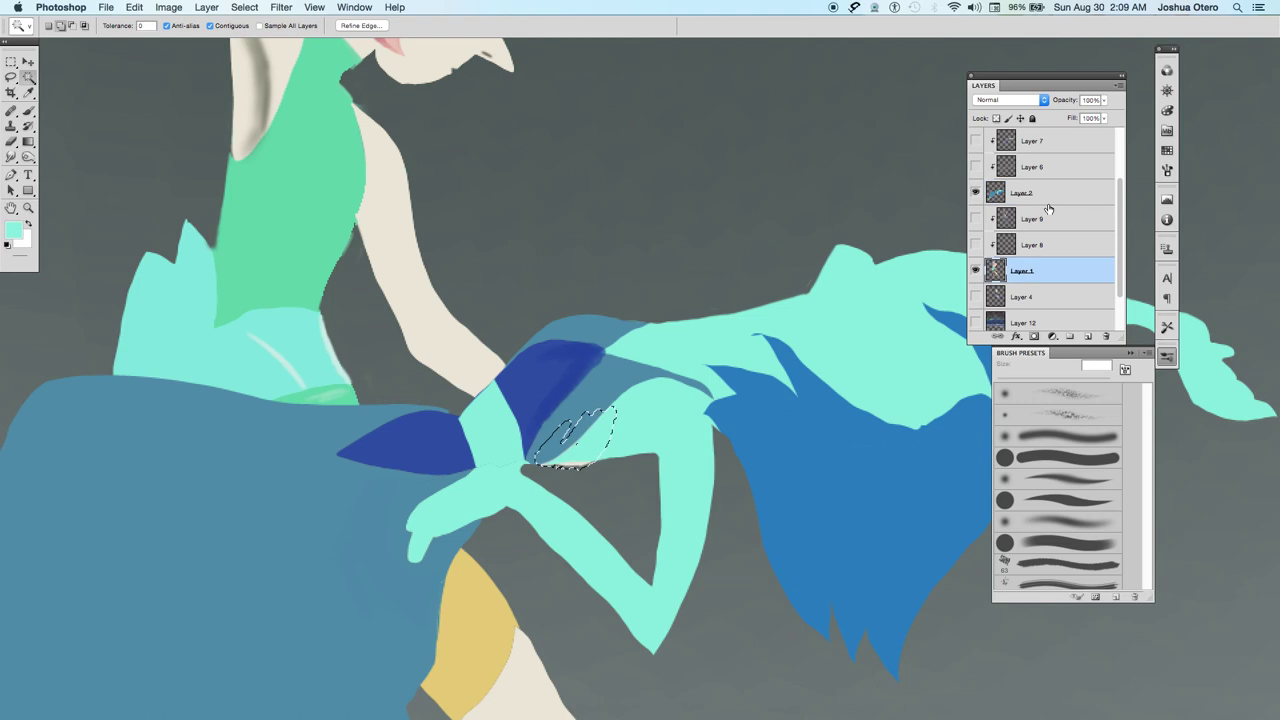
# Contract the selection of the supporting hand by 2 pixels.
pyautogui.click(326, 8)
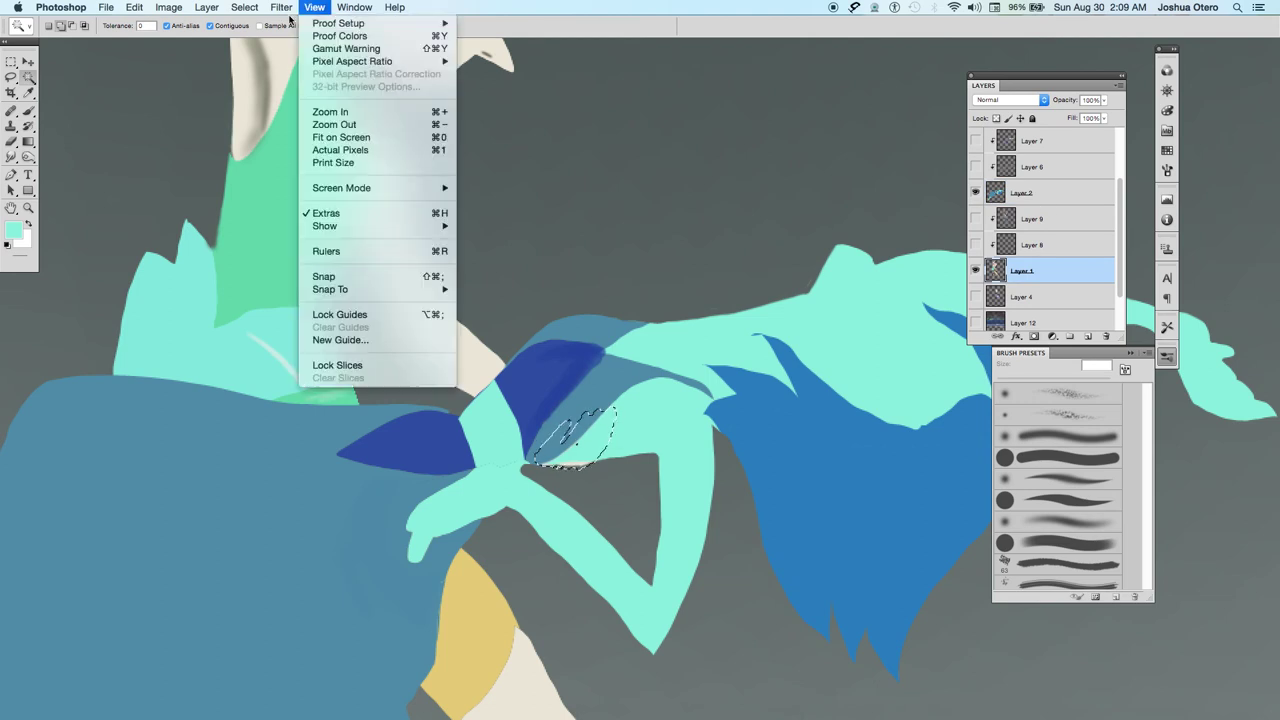
pyautogui.moveTo(241, 10)
pyautogui.moveTo(254, 177)
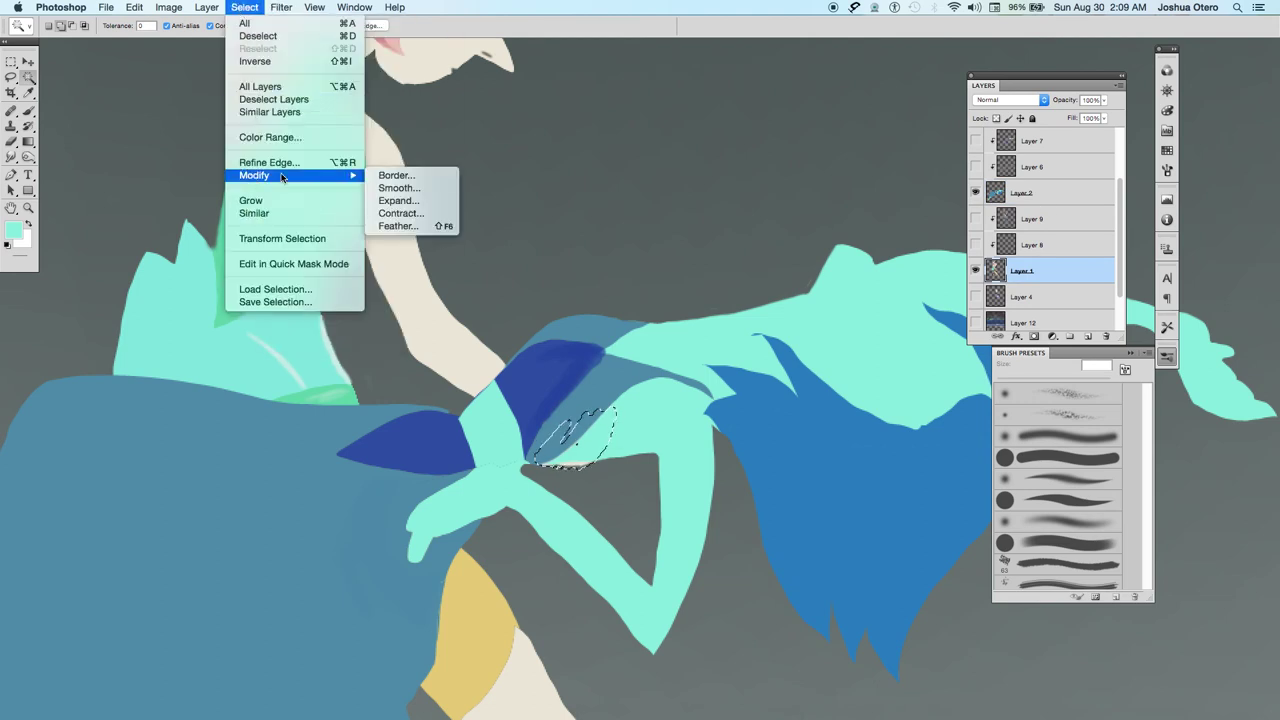
pyautogui.click(389, 213)
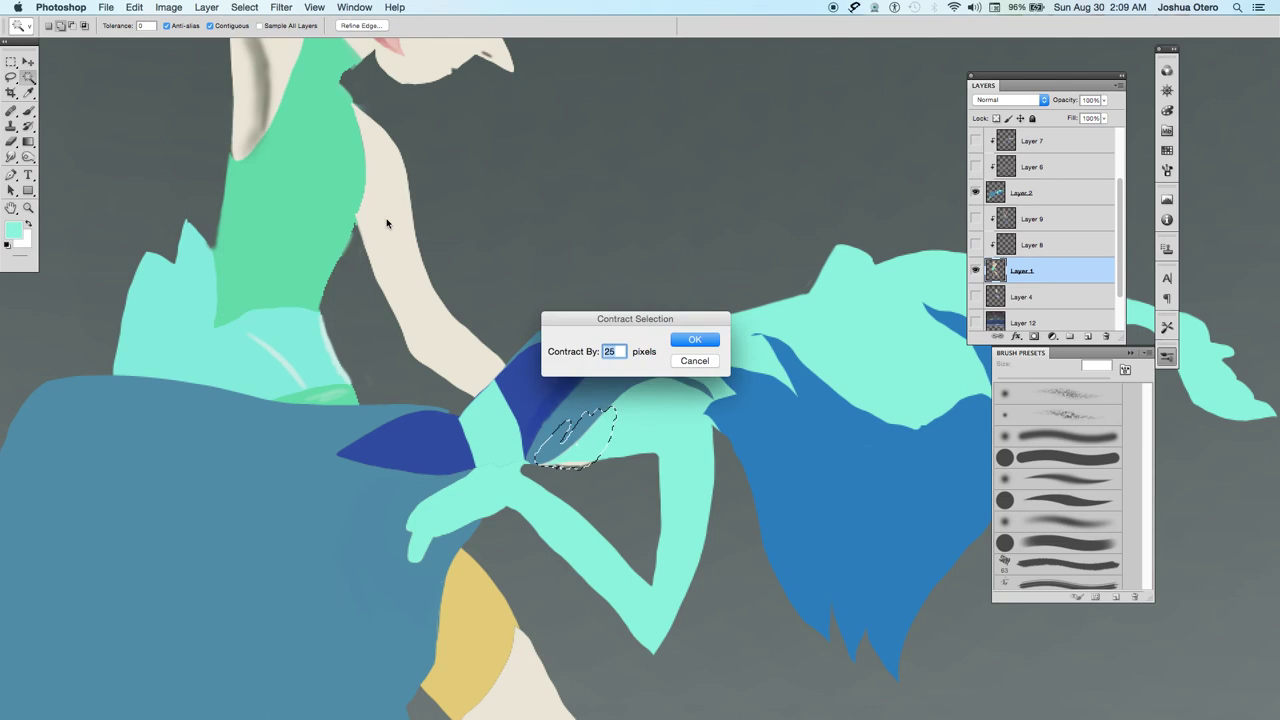
pyautogui.write('2')
pyautogui.press('Return')
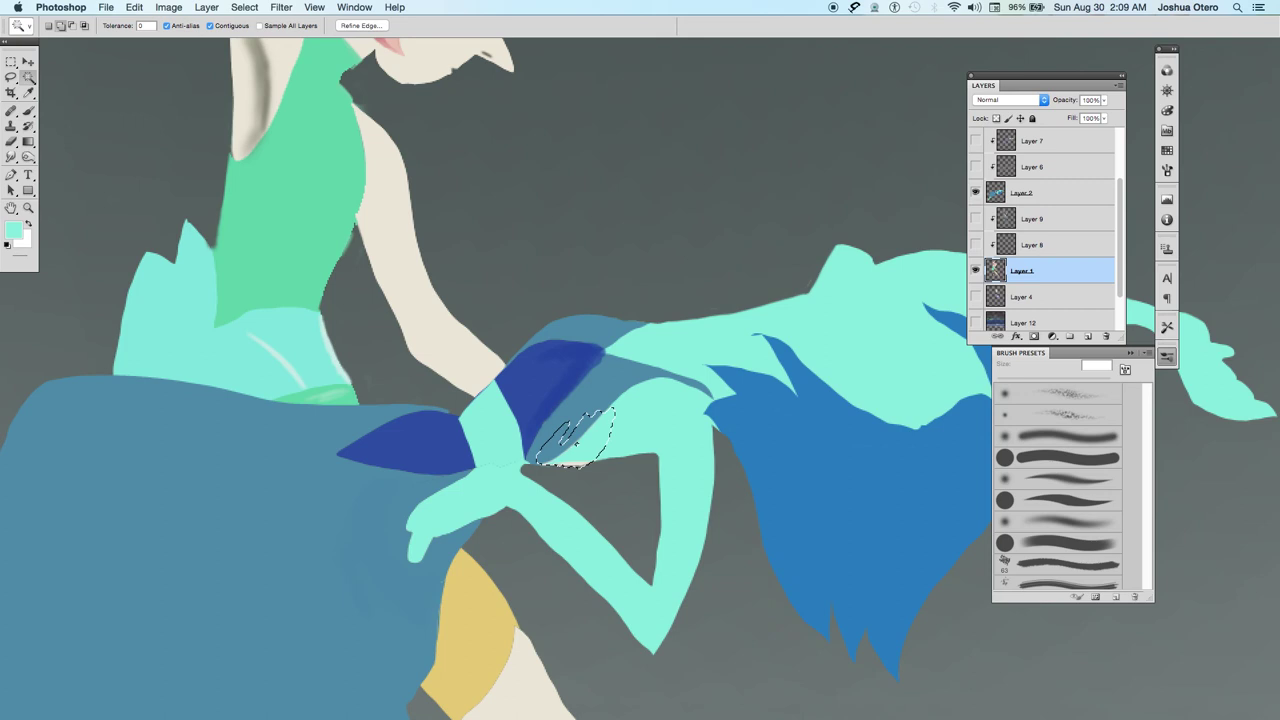
# Delete the contracted hand area from Layer 2 to reveal the cream hand, and deselect.
pyautogui.click(1032, 199)
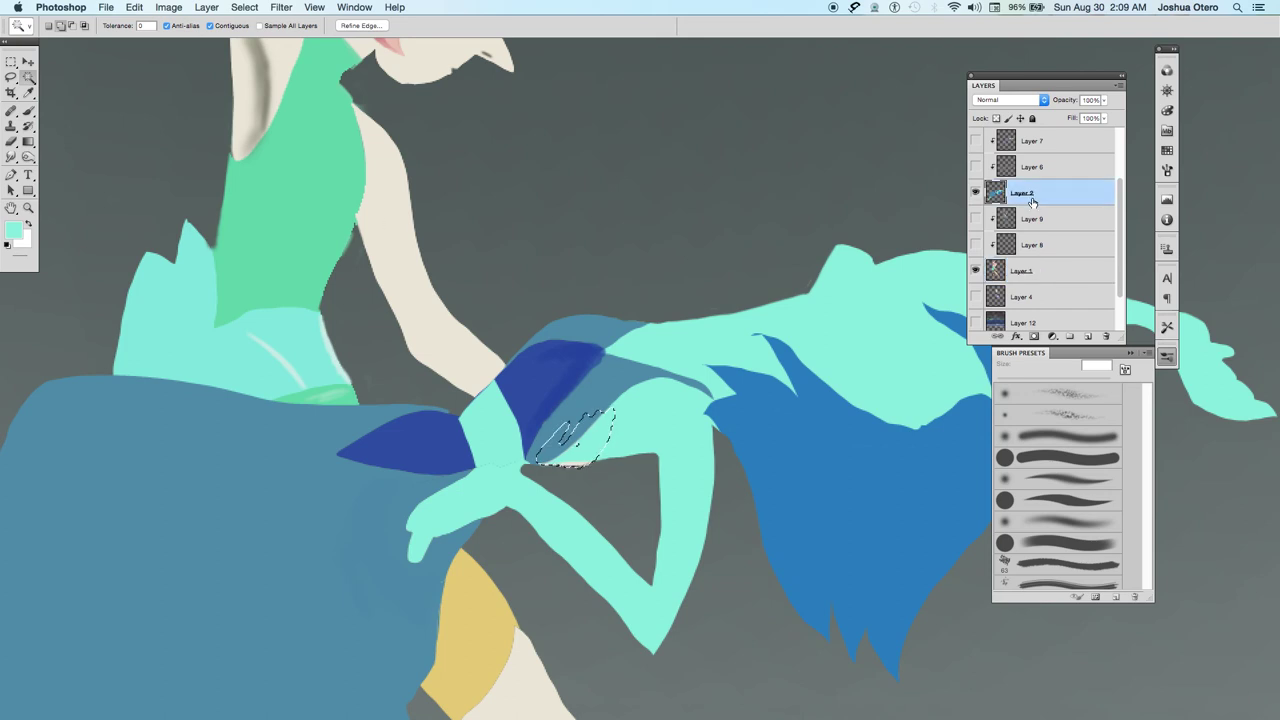
pyautogui.press('BackSpace')
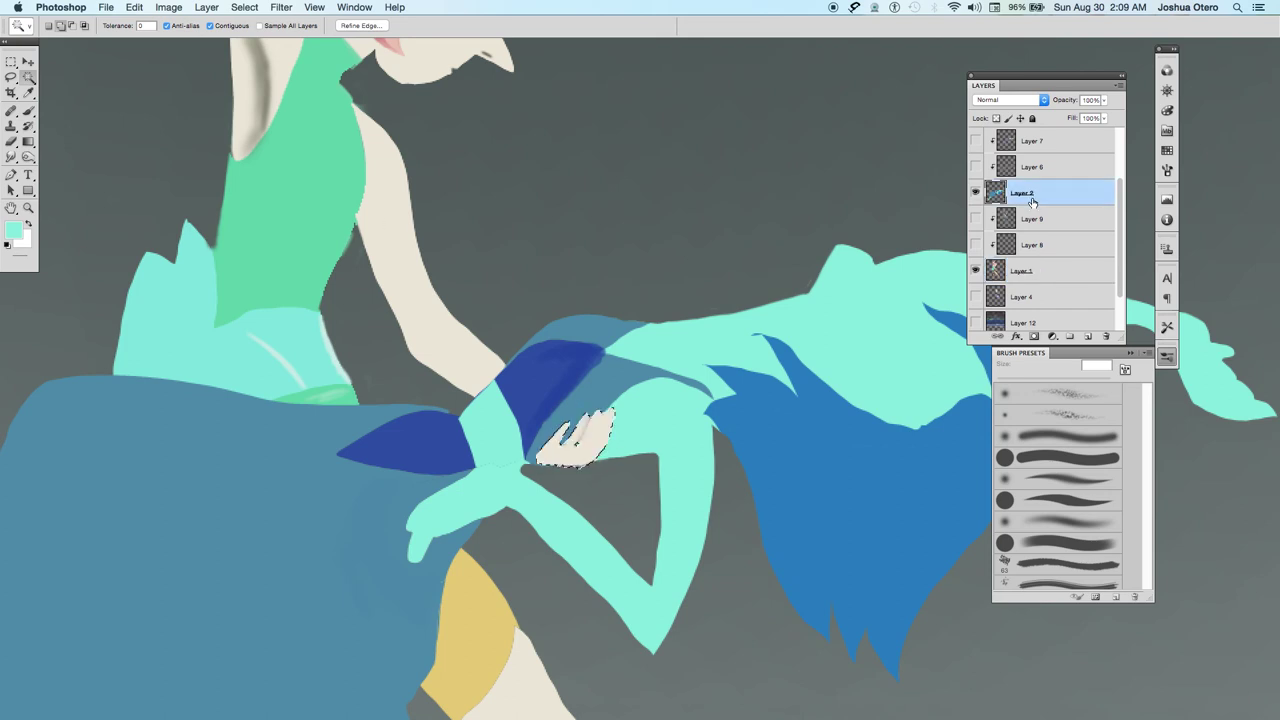
pyautogui.press('super+d')
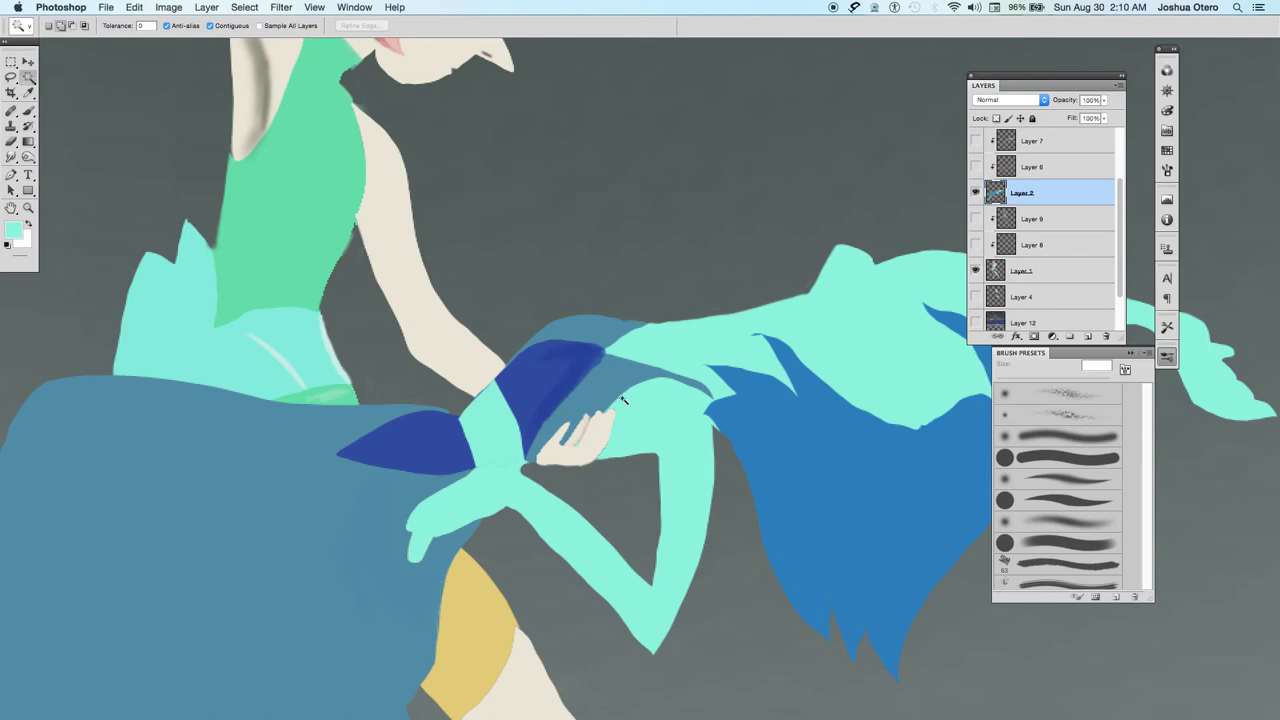
# Try touching up the gaps between the supporting hand's fingers with the sampled dress blue on Layer 2.
pyautogui.press('b')
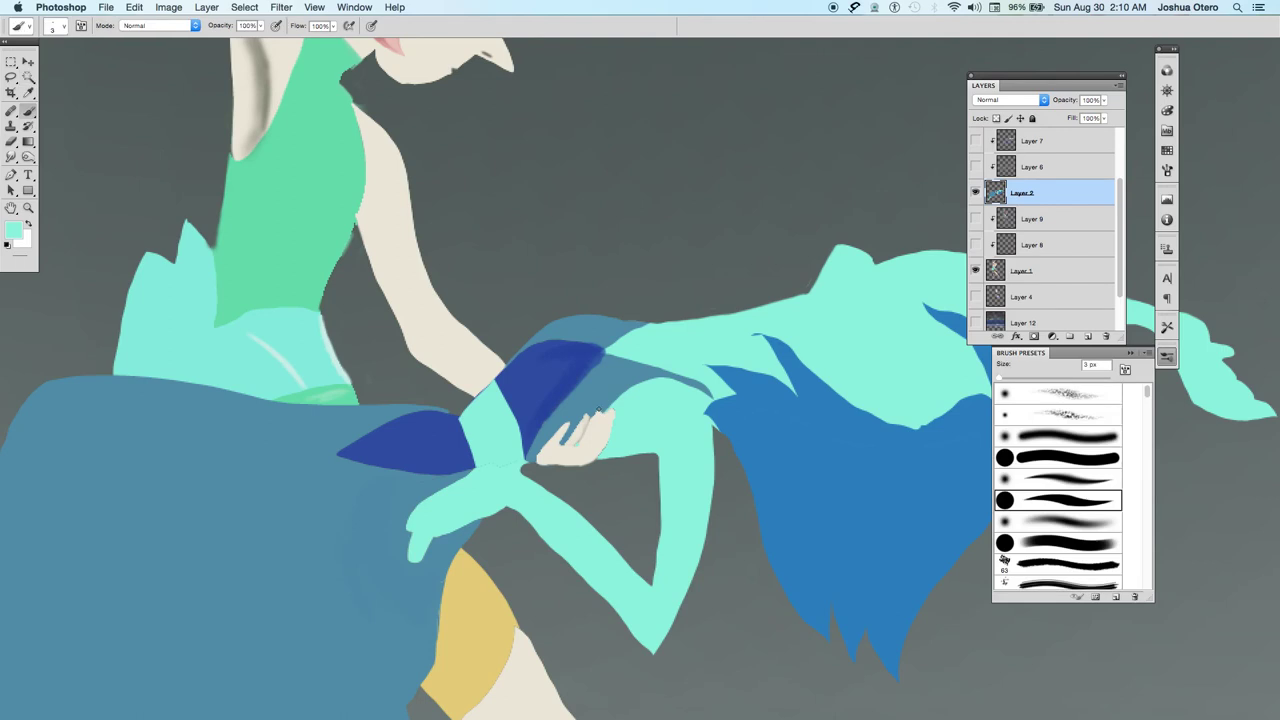
pyautogui.keyDown('alt'); pyautogui.click(579, 406); pyautogui.keyUp('alt')
pyautogui.click(570, 438)
pyautogui.press('super+z')
pyautogui.press('[')
# Make Layer 10 active and show all hidden shading, detail and background layers except Layer 0, with the whole painting in view.
pyautogui.click(1043, 271)
pyautogui.moveTo(1111, 245); pyautogui.dragTo(1111, 195)
pyautogui.click(1050, 146)
pyautogui.click(1054, 171)
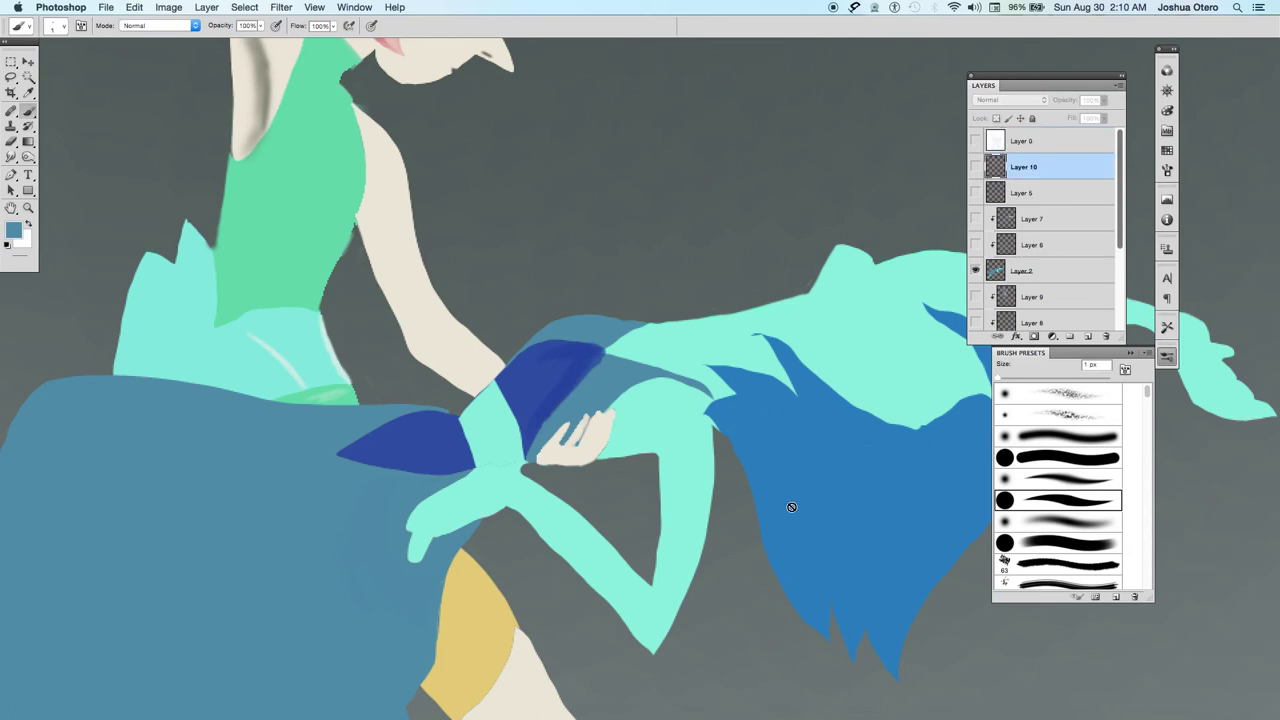
pyautogui.keyDown('alt'); pyautogui.click(268, 88); pyautogui.keyUp('alt')
pyautogui.moveTo(1115, 236); pyautogui.dragTo(1122, 322)
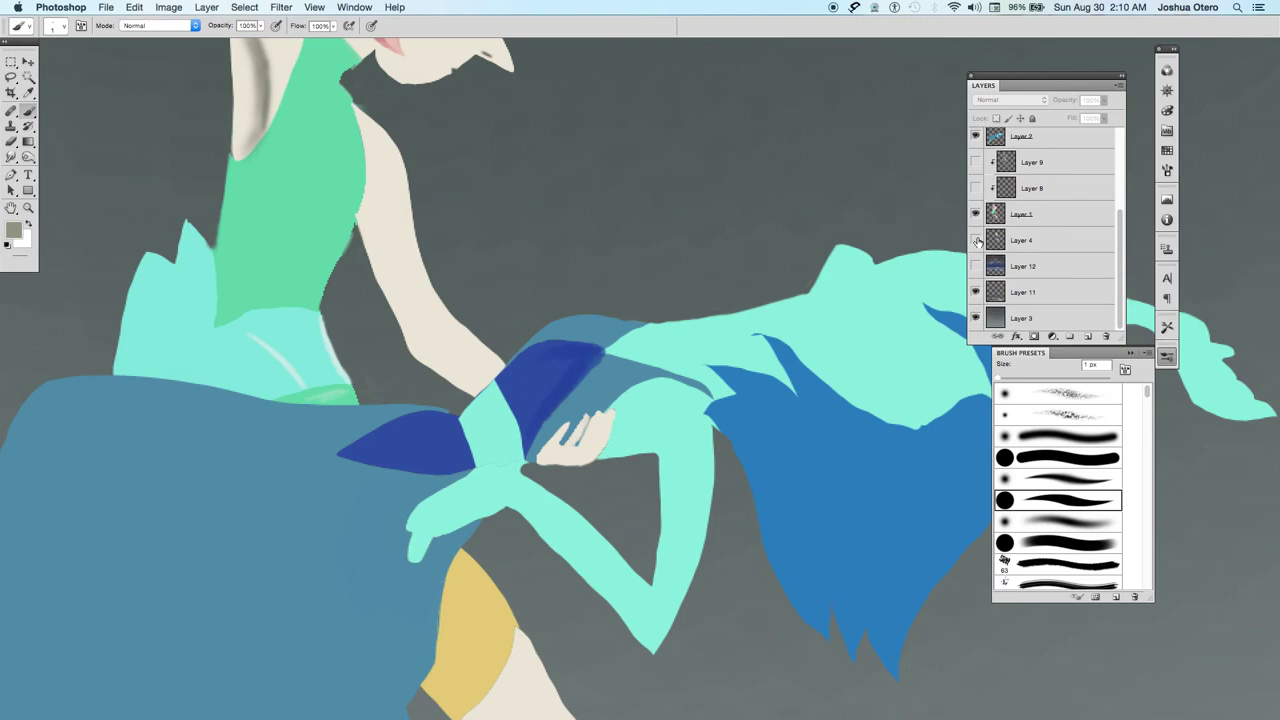
pyautogui.moveTo(975, 266); pyautogui.dragTo(975, 162)
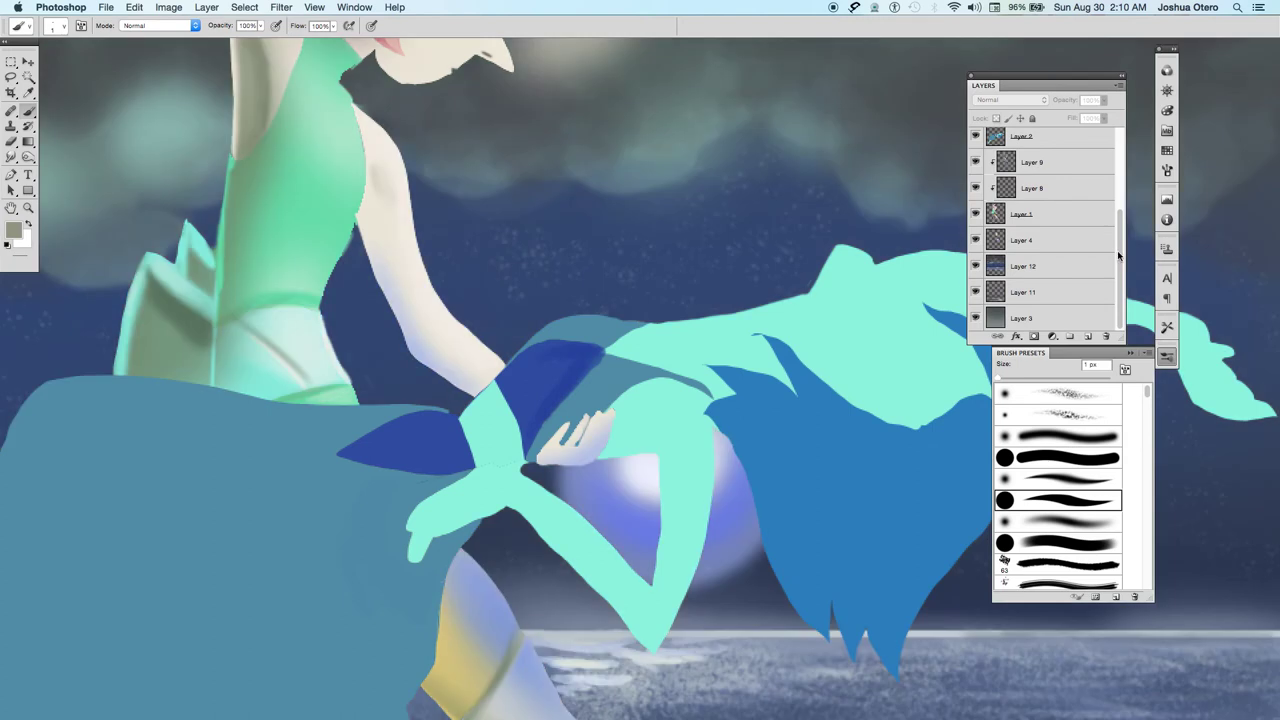
pyautogui.moveTo(1118, 256); pyautogui.dragTo(1119, 176)
pyautogui.click(976, 192)
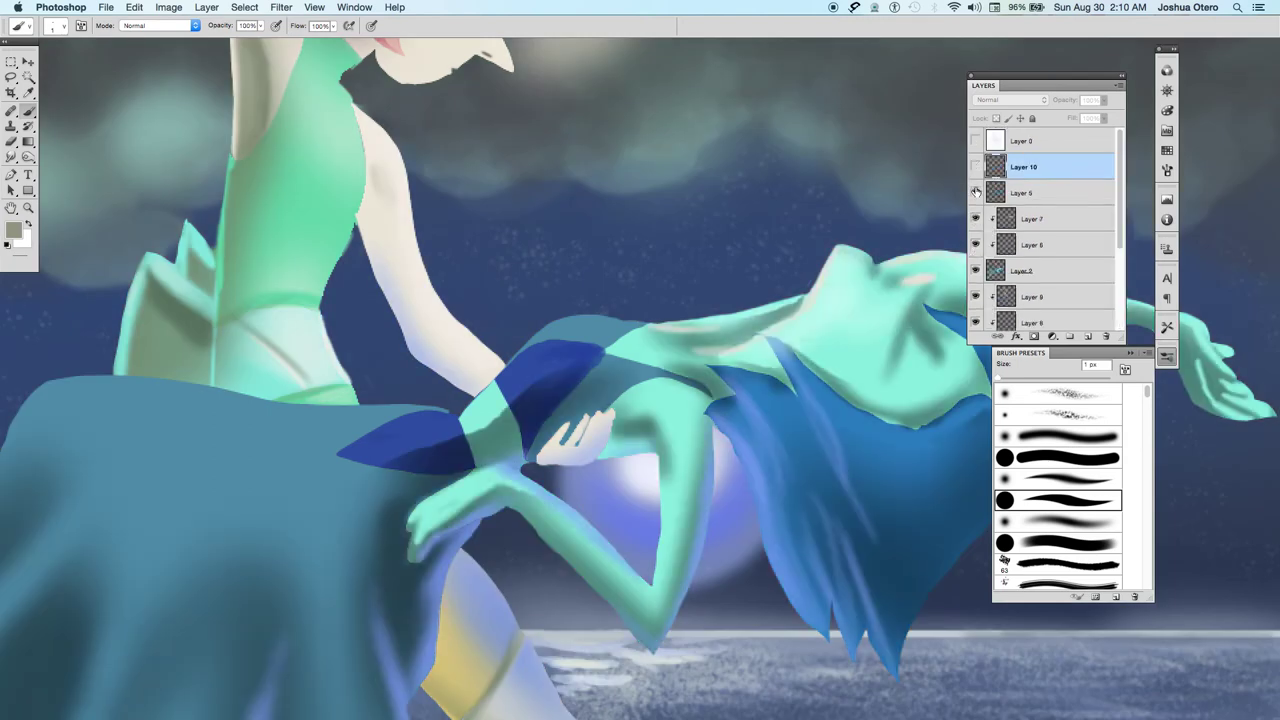
pyautogui.click(975, 166)
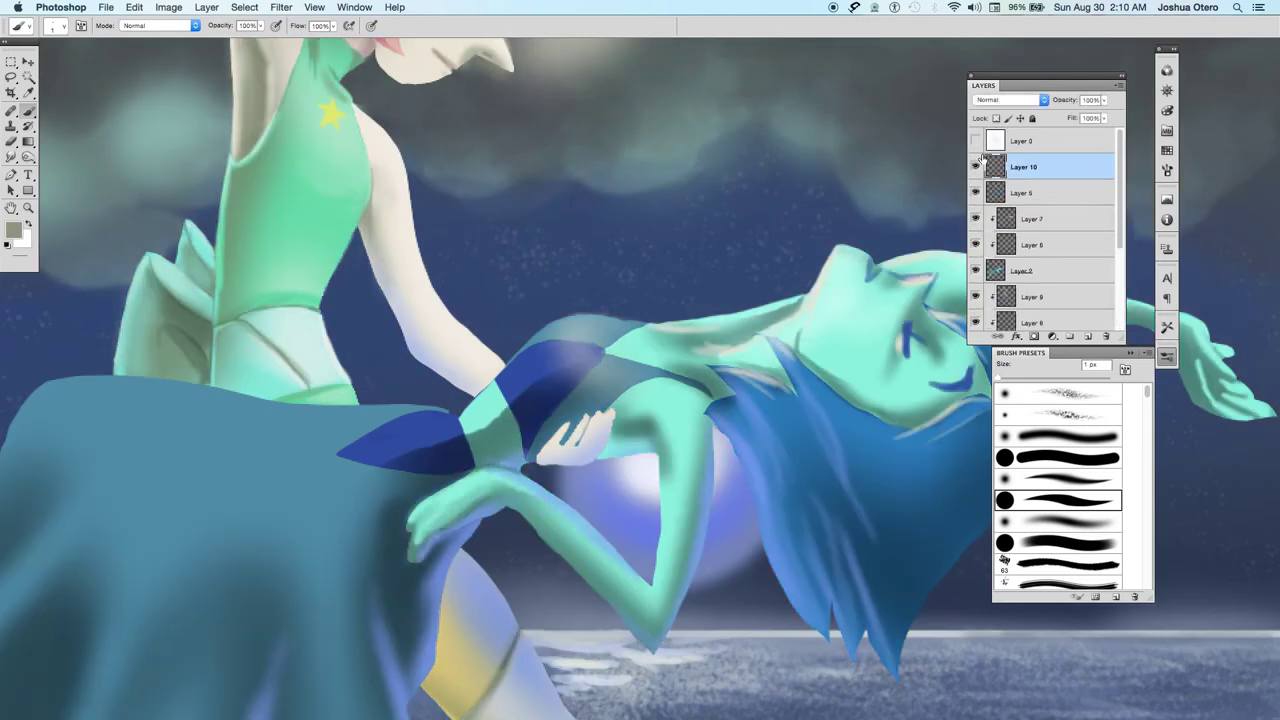
pyautogui.press('super+0')
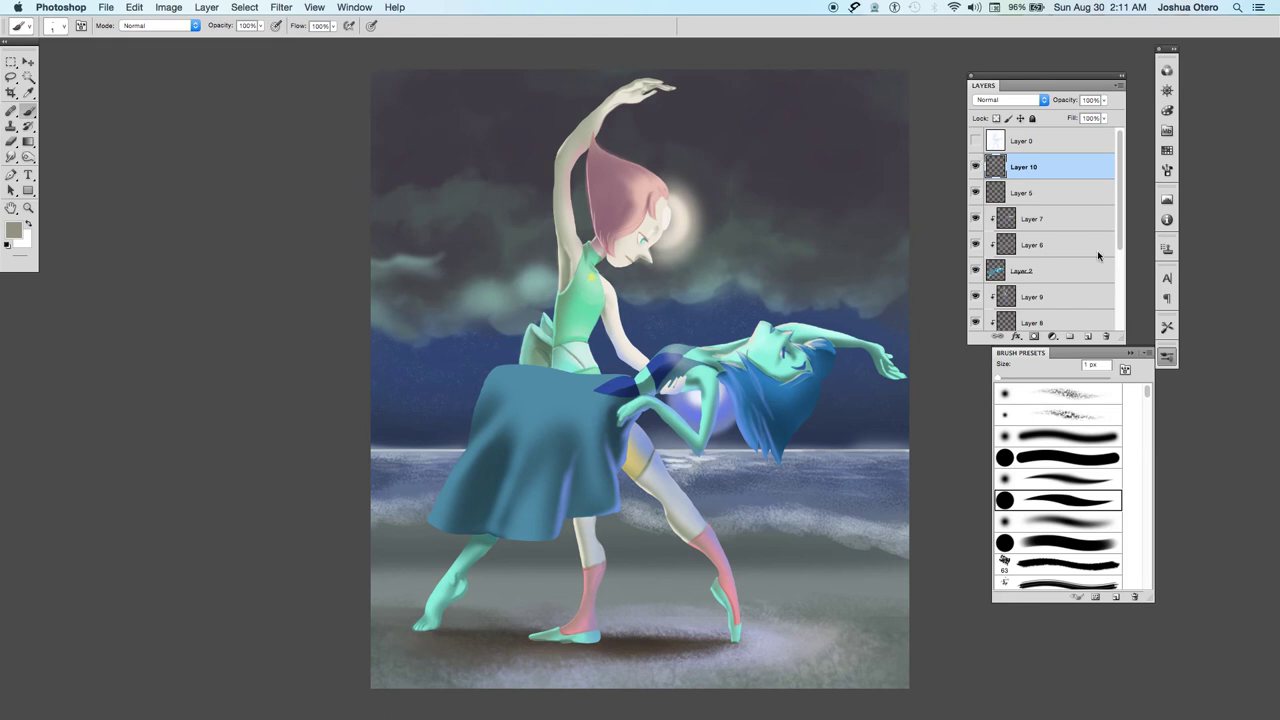
# Hide the background layers, Layer 12, Layer 11 and Layer 3, leaving only the figures and their glows.
pyautogui.scroll(-3, 1097, 250)
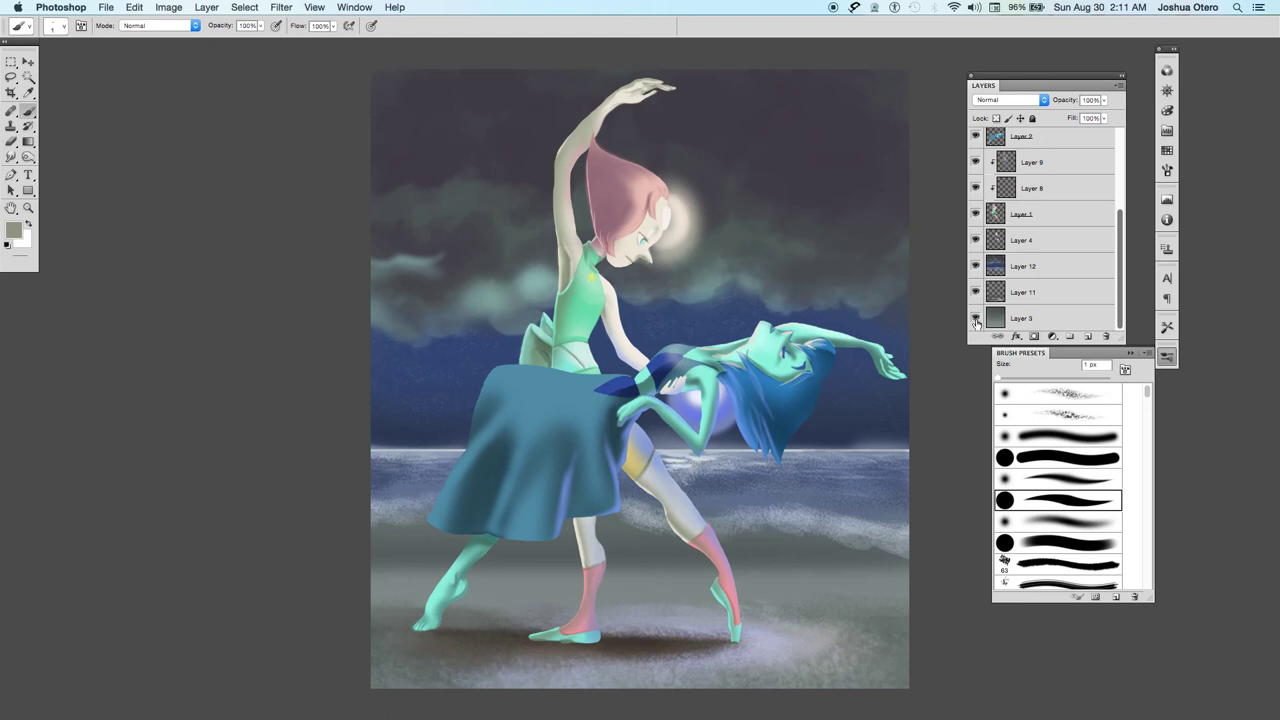
pyautogui.click(975, 242)
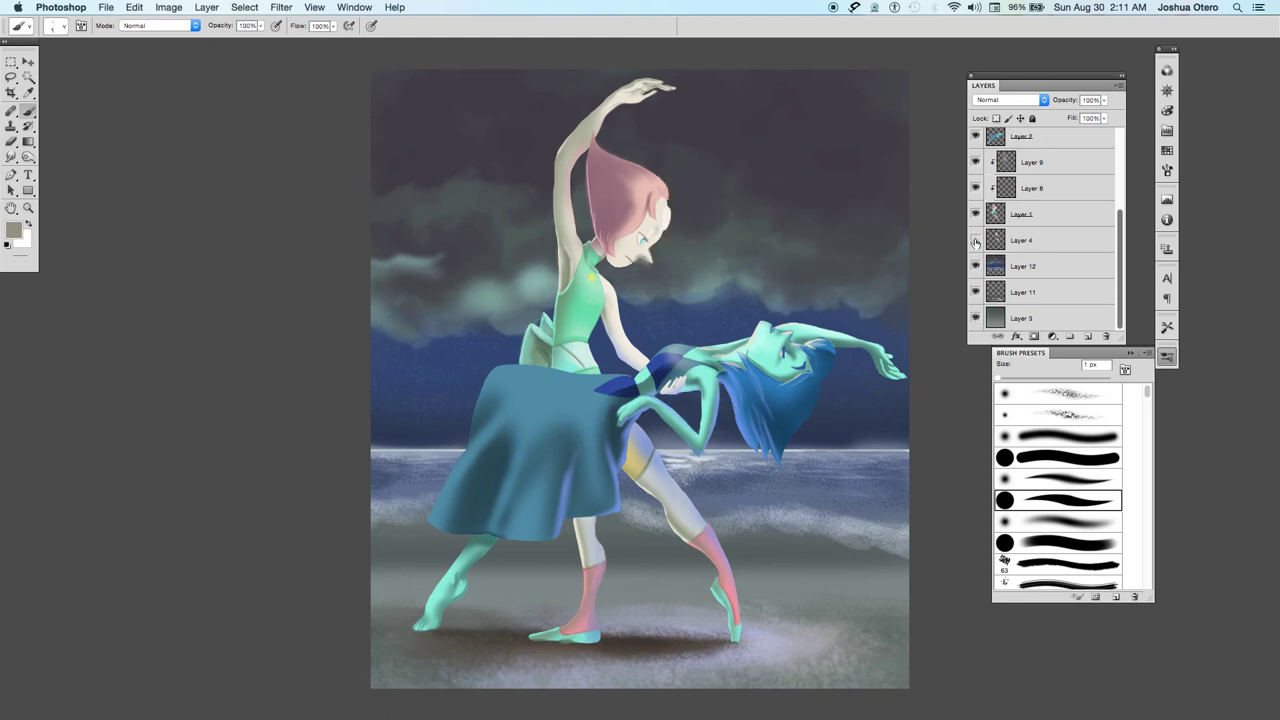
pyautogui.click(975, 242)
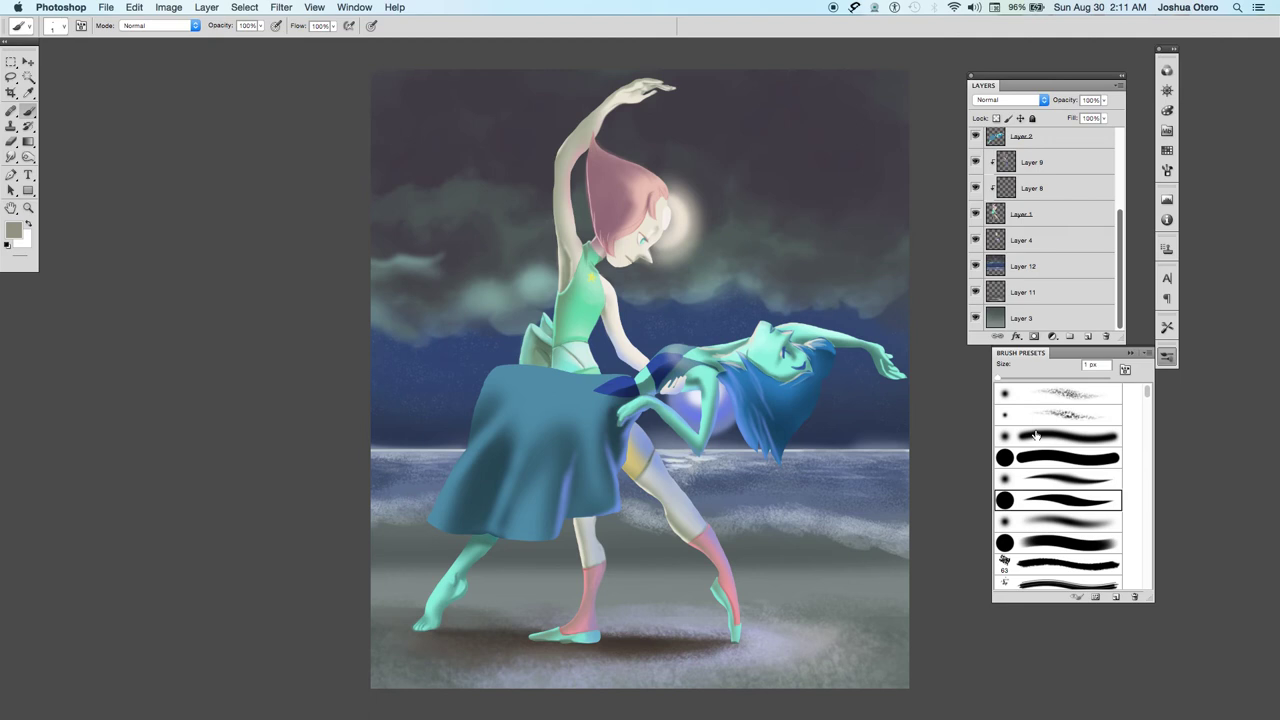
pyautogui.click(975, 266)
pyautogui.click(975, 292)
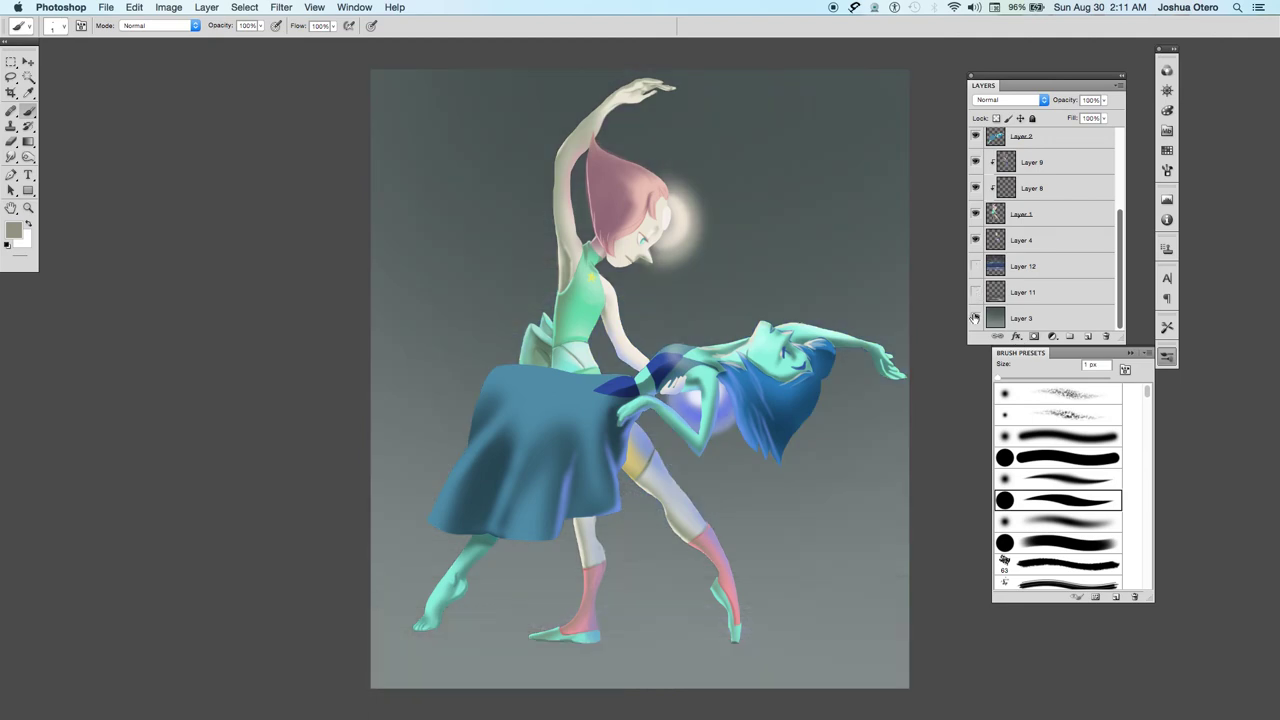
pyautogui.click(975, 318)
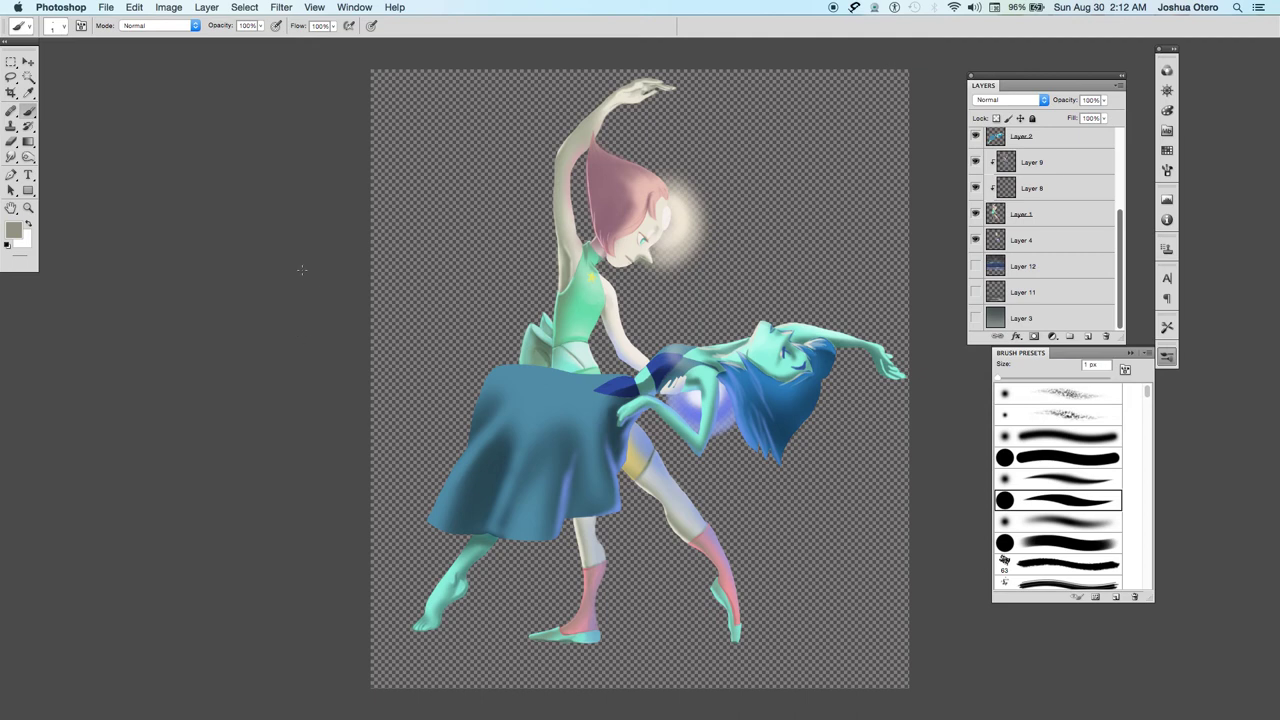
# Merge the visible figure layers into Layer 10 and show the three background layers again.
pyautogui.scroll(5, 1103, 277)
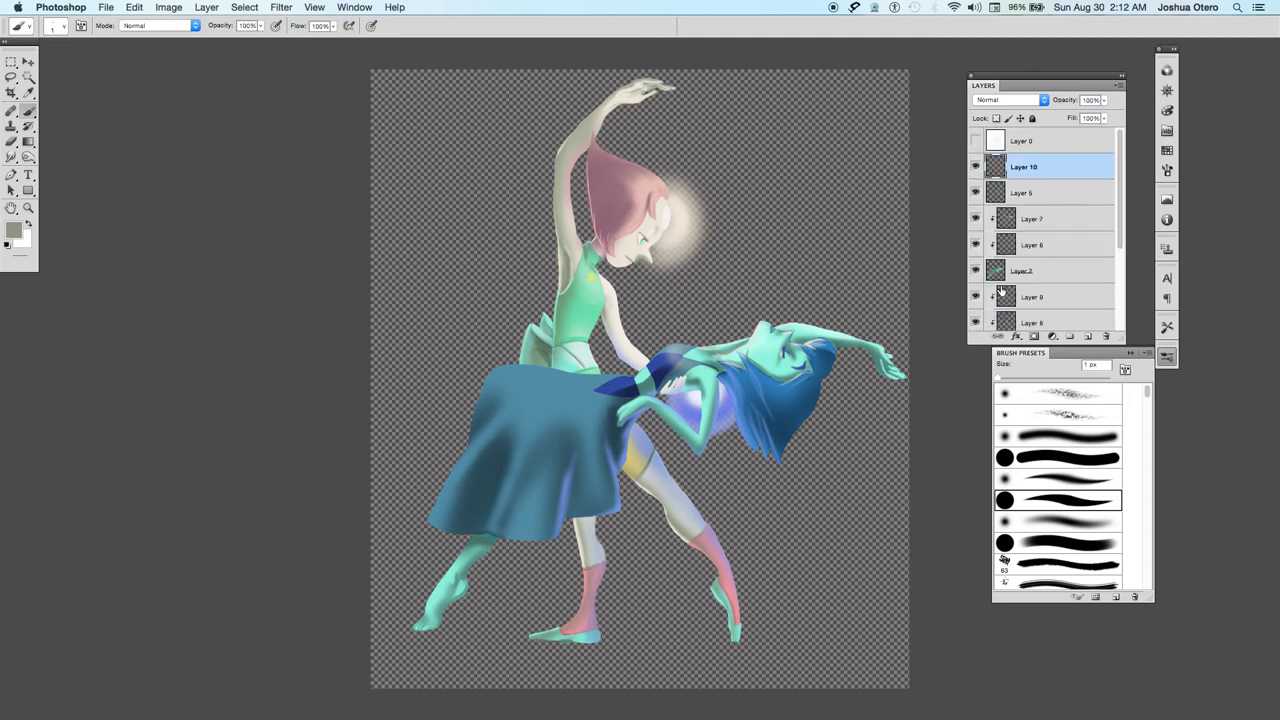
pyautogui.click(168, 8)
pyautogui.moveTo(207, 9)
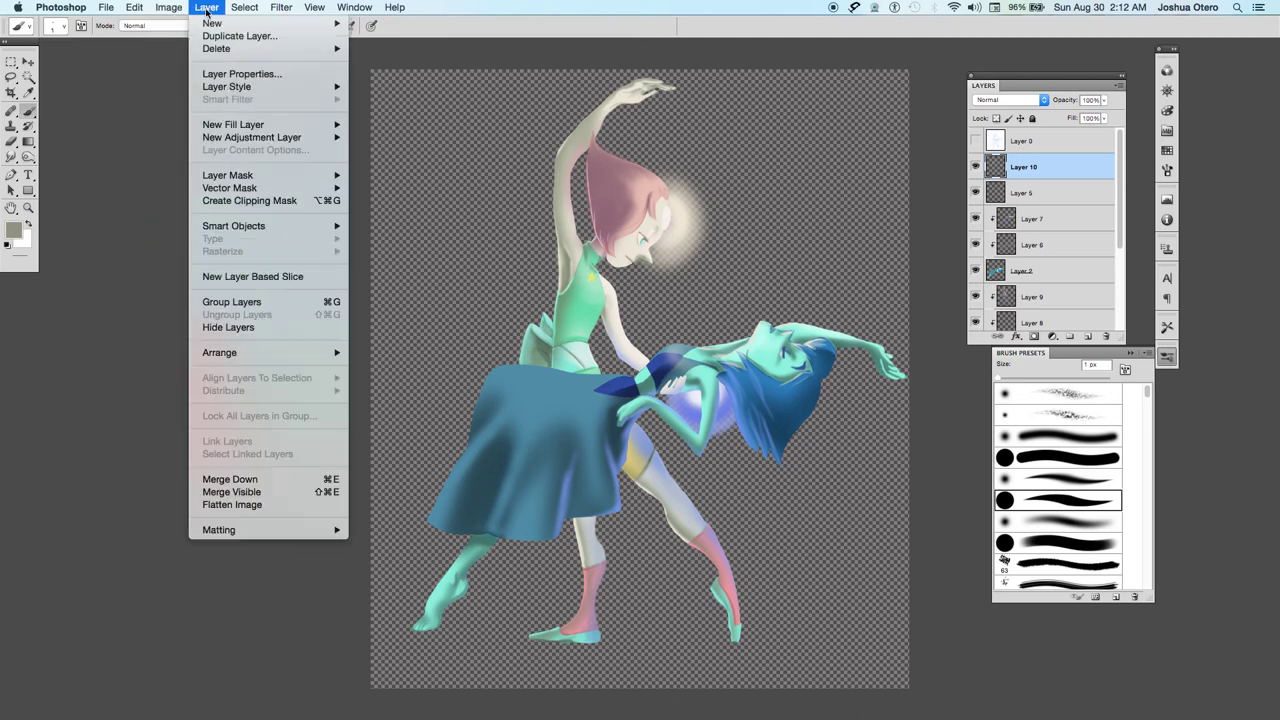
pyautogui.click(229, 492)
pyautogui.moveTo(975, 192); pyautogui.dragTo(975, 244)
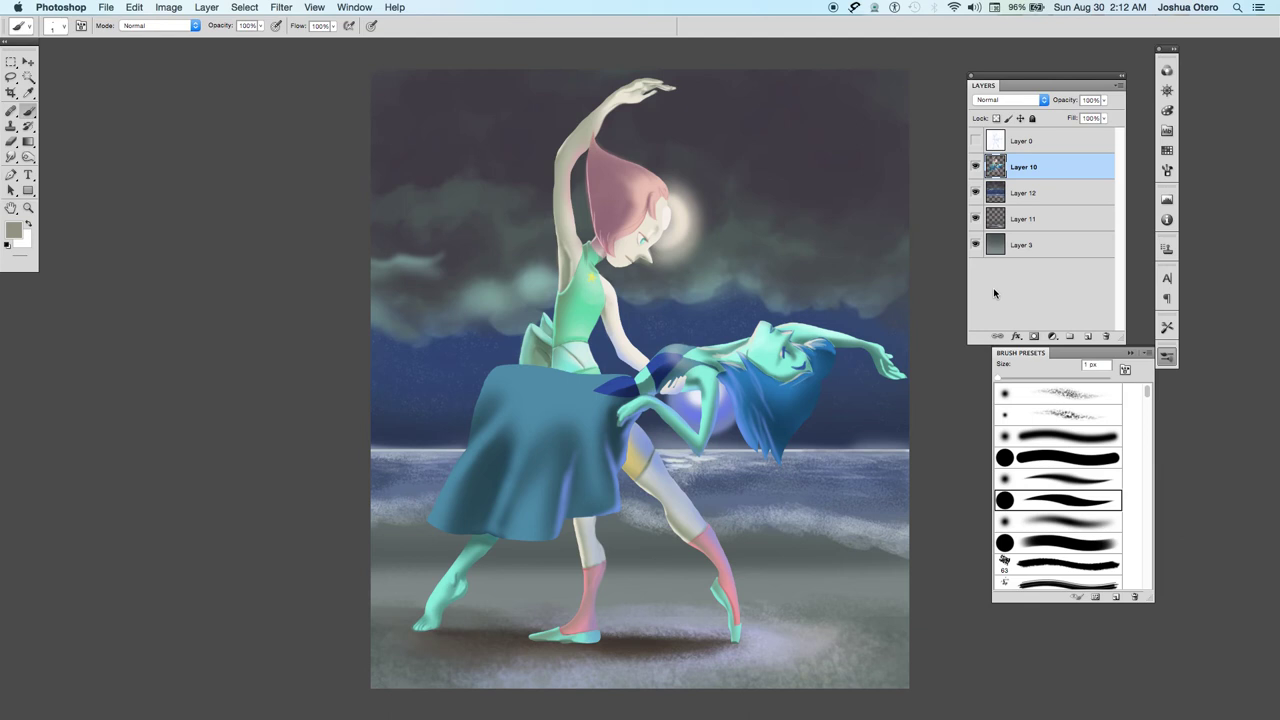
# Add a new layer above Layer 10 and clip it to the merged figures.
pyautogui.click(975, 141)
pyautogui.click(975, 141)
pyautogui.click(1088, 337)
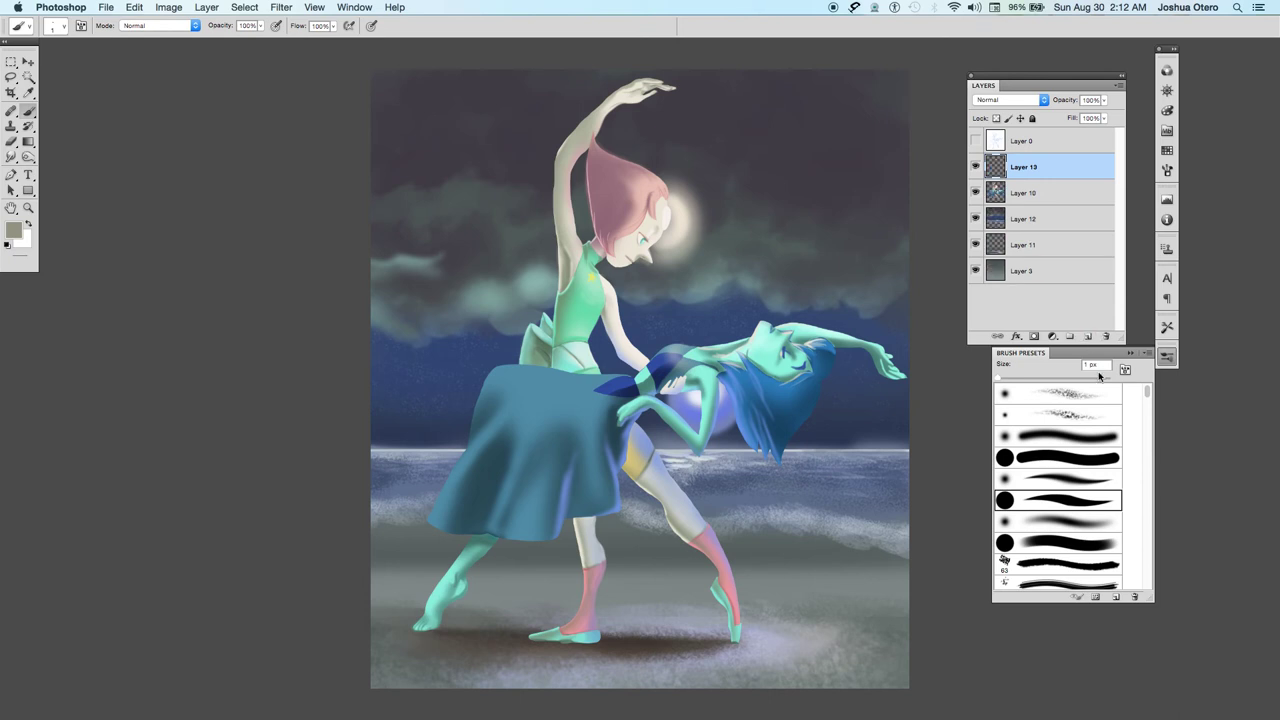
pyautogui.click(200, 9)
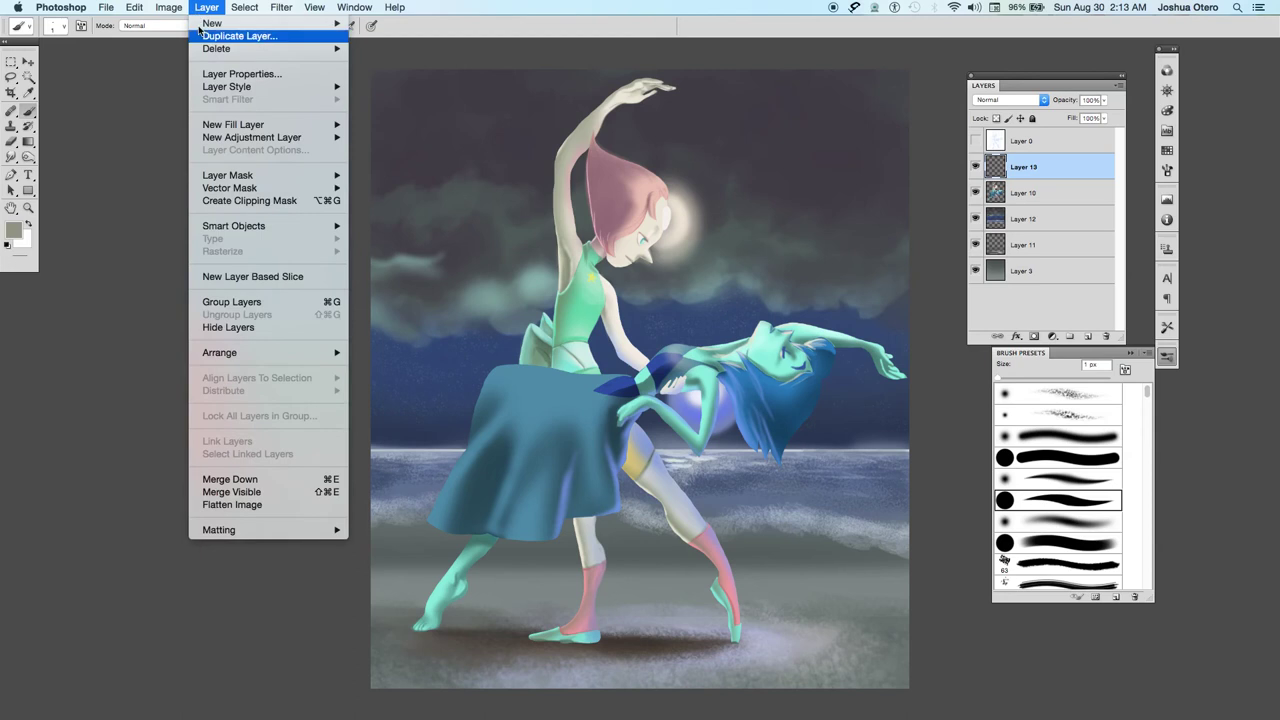
pyautogui.click(226, 200)
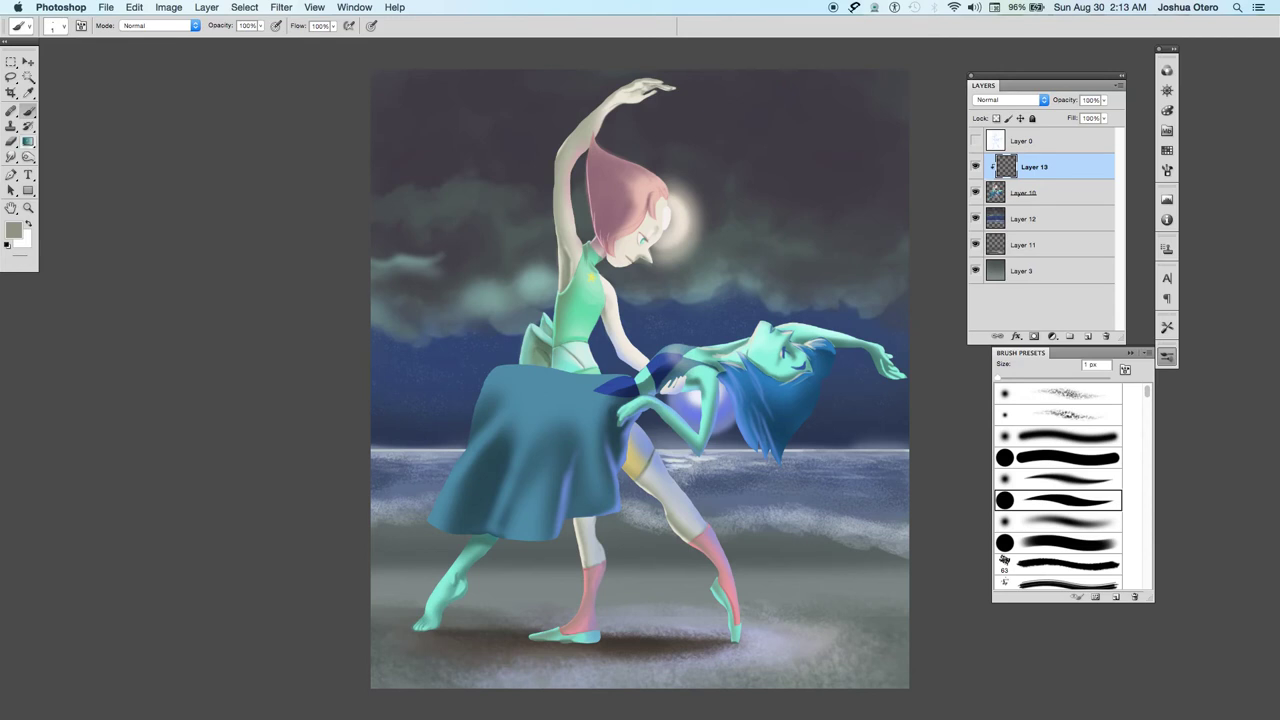
# Paint a pale cream glow near the skirt's waist on Layer 13 with a soft 80 px brush, sampling the color from the moon.
pyautogui.click(1046, 521)
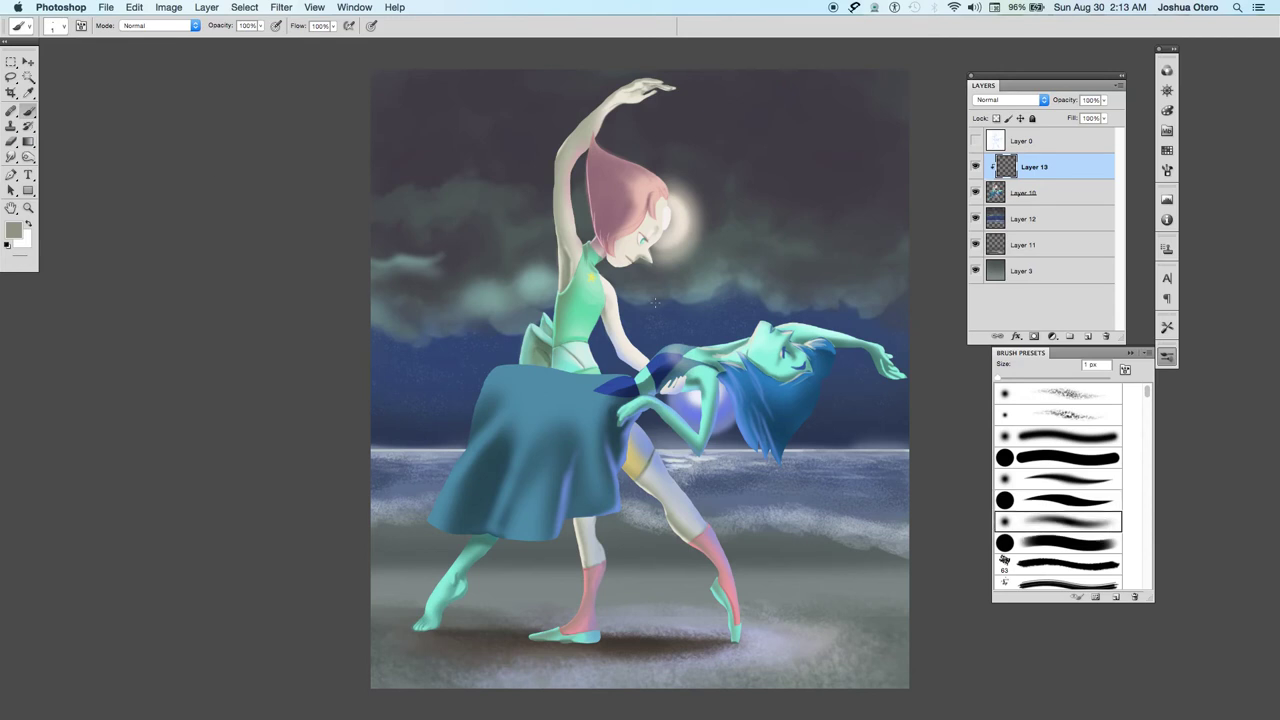
pyautogui.keyDown('alt'); pyautogui.click(671, 208); pyautogui.keyUp('alt')
pyautogui.keyDown('alt'); pyautogui.click(681, 220); pyautogui.keyUp('alt')
pyautogui.press(']')
pyautogui.press(']')
pyautogui.press(']')
pyautogui.press(']')
pyautogui.press(']')
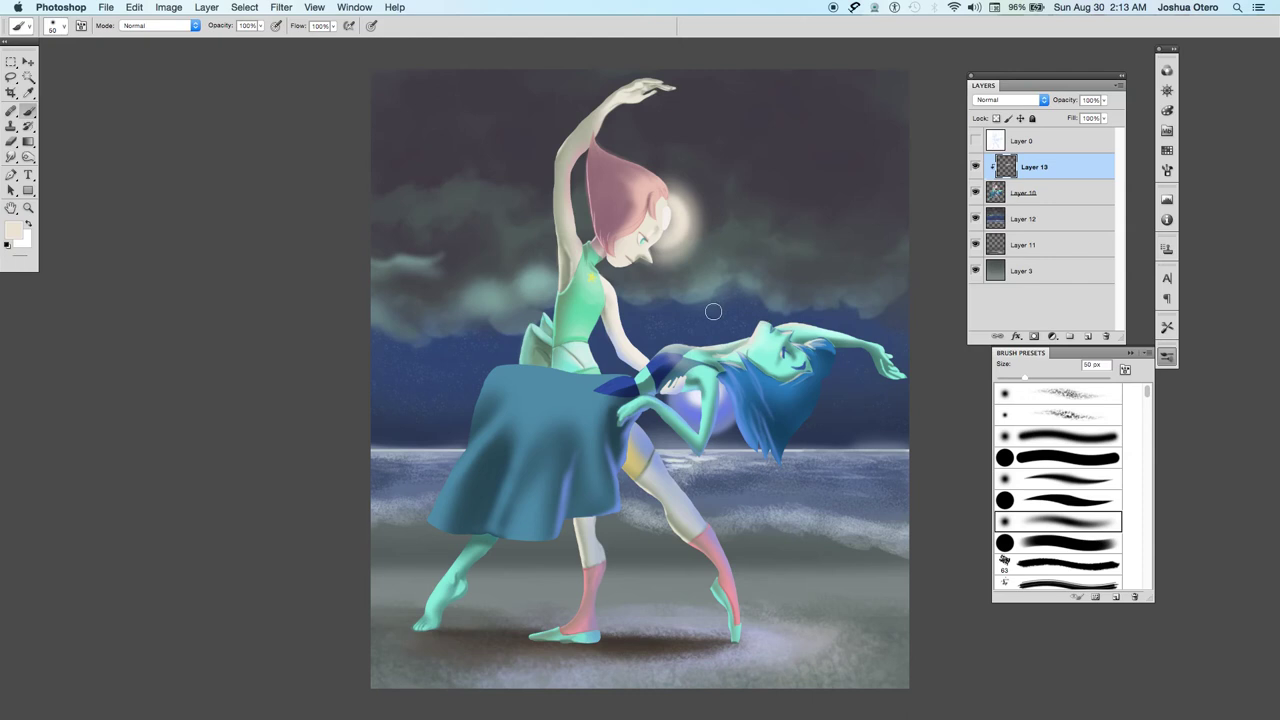
pyautogui.press(']')
pyautogui.press(']')
pyautogui.press(']')
pyautogui.moveTo(615, 384)
pyautogui.mouseDown()
pyautogui.moveTo(560, 392)
pyautogui.moveTo(599, 371)
pyautogui.mouseUp()
pyautogui.press('super+z')
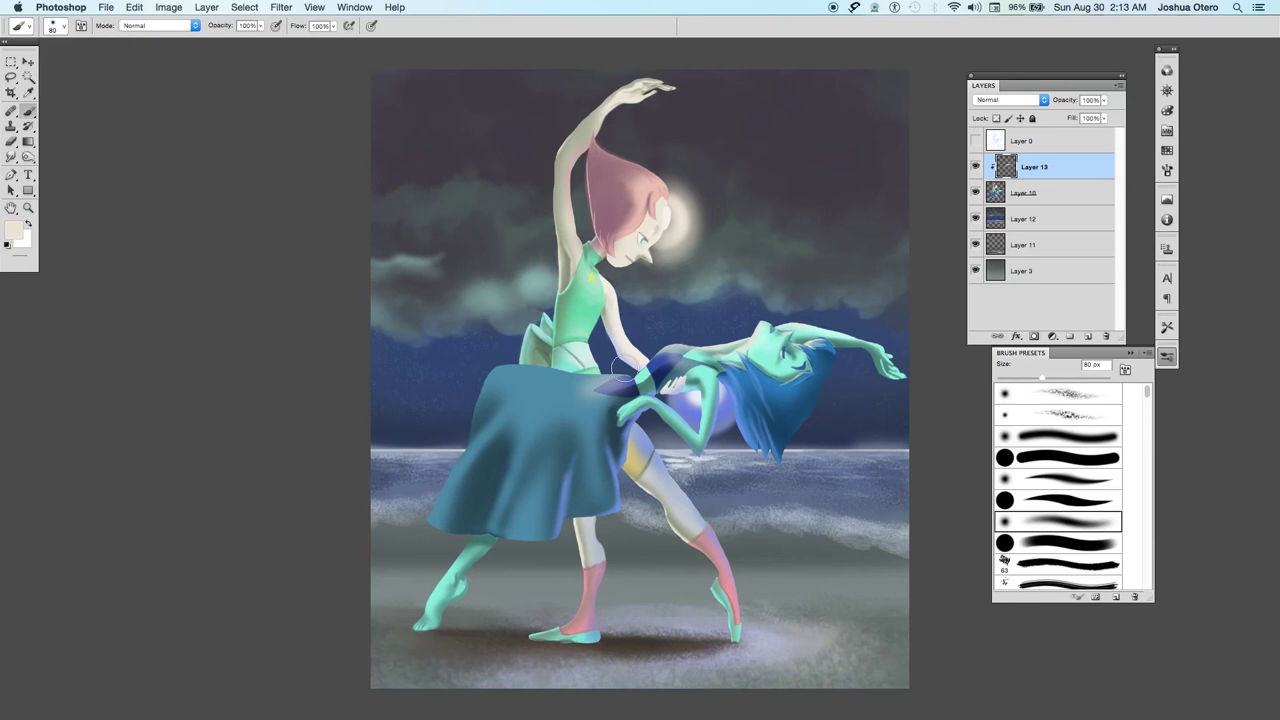
pyautogui.press('super+z')
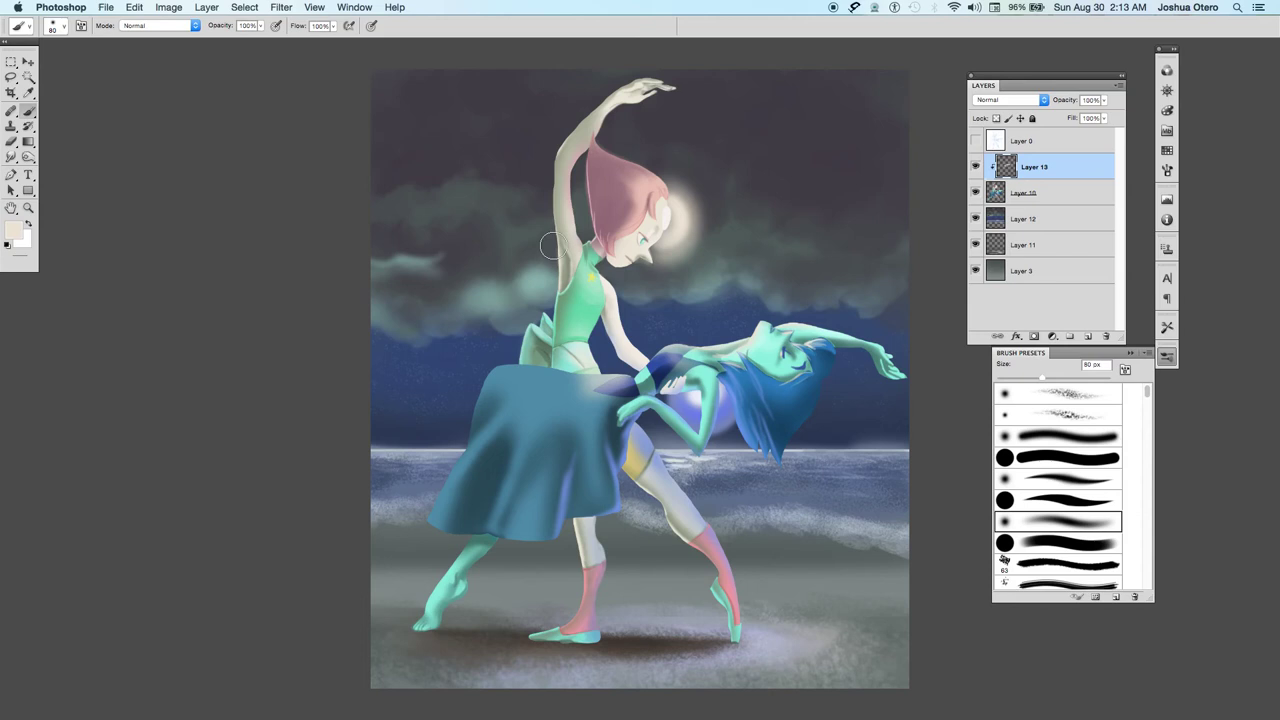
# Set the soft brush to 25% opacity, 32% flow and a size of 300 px.
pyautogui.press(']')
pyautogui.press(']')
pyautogui.press(']')
pyautogui.press(']')
pyautogui.press(']')
pyautogui.press(']')
pyautogui.press(']')
pyautogui.moveTo(260, 25); pyautogui.dragTo(212, 41)
pyautogui.moveTo(333, 25); pyautogui.dragTo(290, 44)
pyautogui.click(322, 73)
pyautogui.press(']')
pyautogui.press(']')
pyautogui.press(']')
pyautogui.press('[')
pyautogui.press('[')
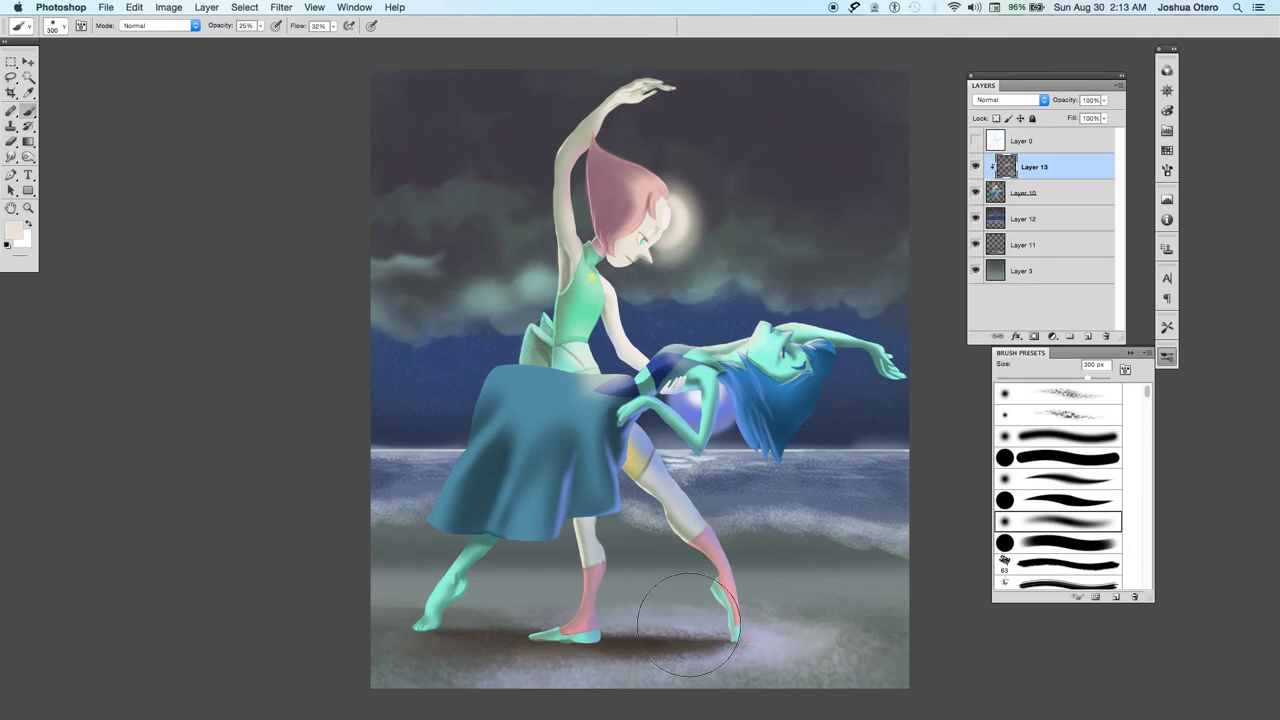
# Brush soft cream light over the sand behind the feet on Layer 11, reducing the brush to 175 px.
pyautogui.click(1075, 244)
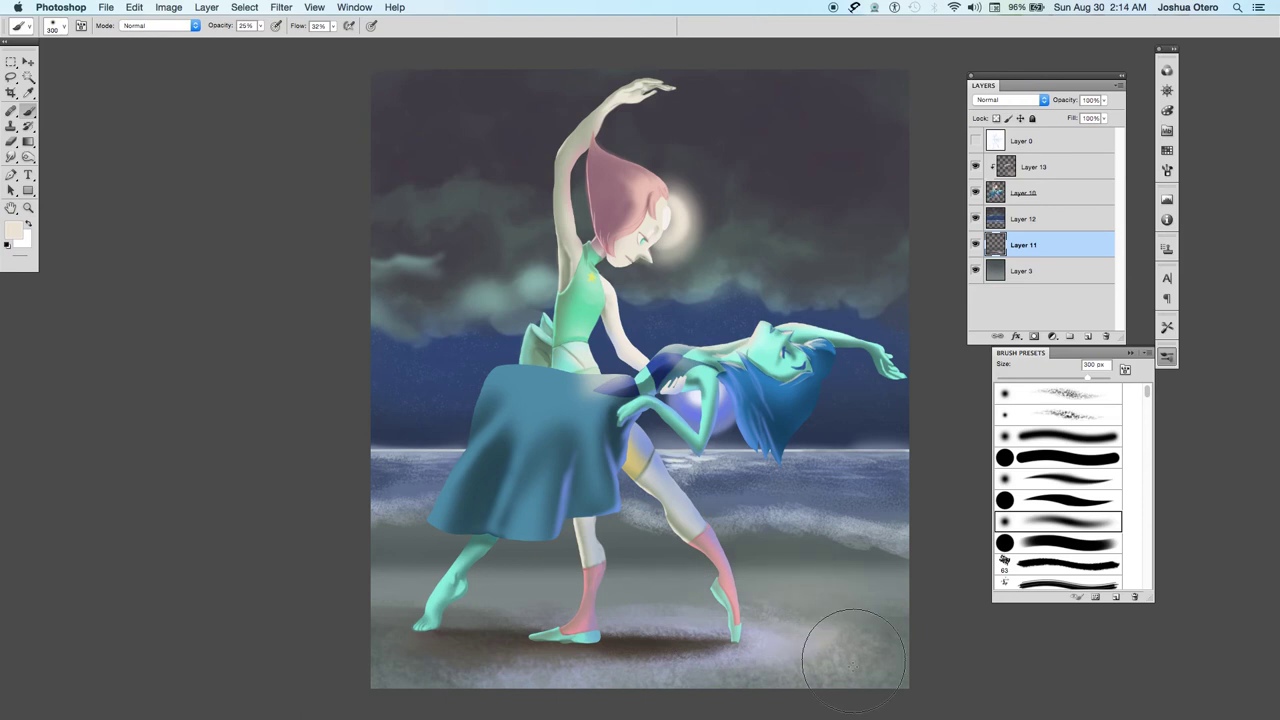
pyautogui.press('[')
pyautogui.press('[')
pyautogui.press('[')
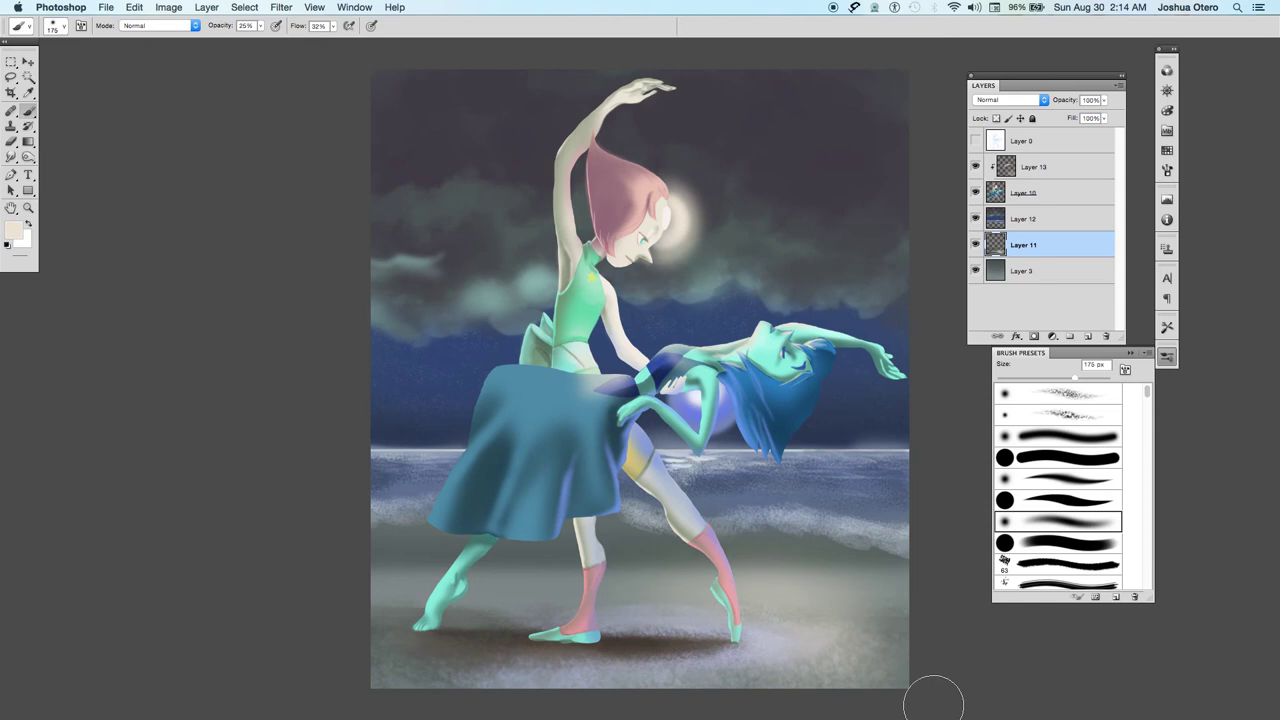
# Make Layer 13 active again and reduce the soft brush to 70 px for lighting the figures.
pyautogui.click(1045, 167)
pyautogui.press('[')
pyautogui.press('[')
pyautogui.press('[')
pyautogui.press('[')
pyautogui.press('[')
pyautogui.press('[')
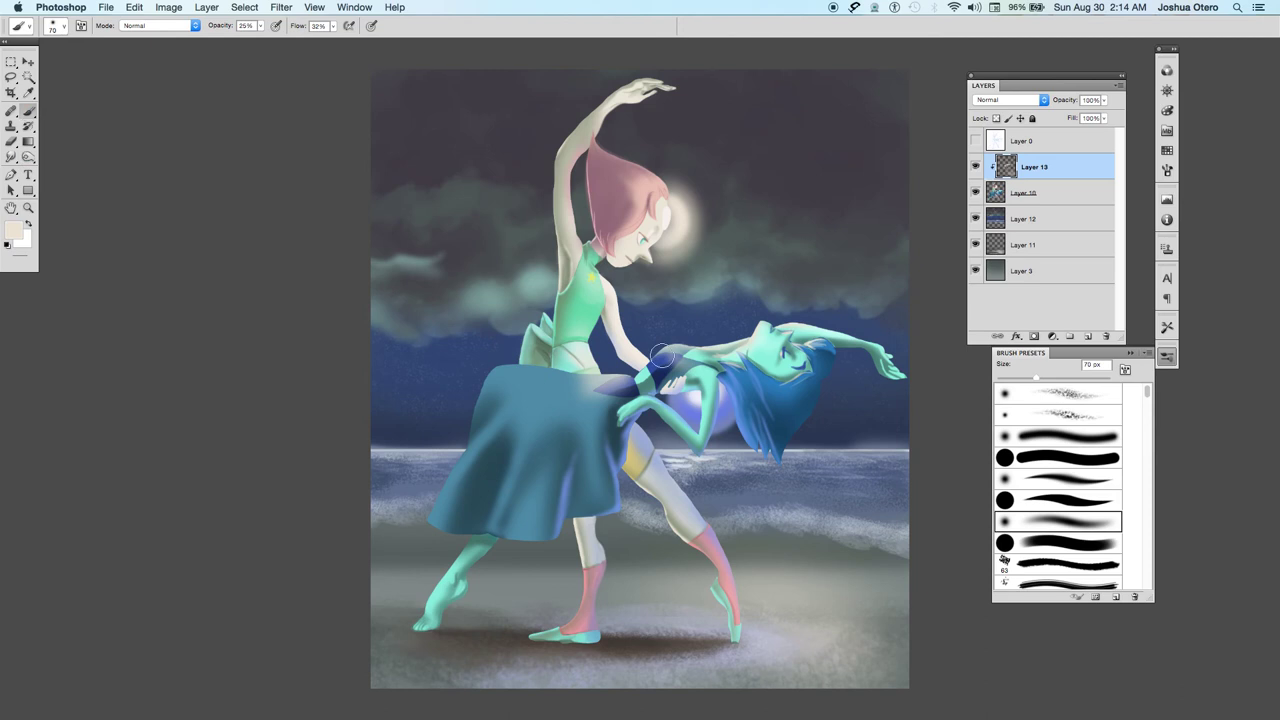
# Switch to a firmer round brush preset and reduce it to about 15 px for fine highlights on the figures.
pyautogui.click(1044, 545)
pyautogui.press('[')
pyautogui.press('[')
pyautogui.press('[')
pyautogui.press('[')
pyautogui.press('[')
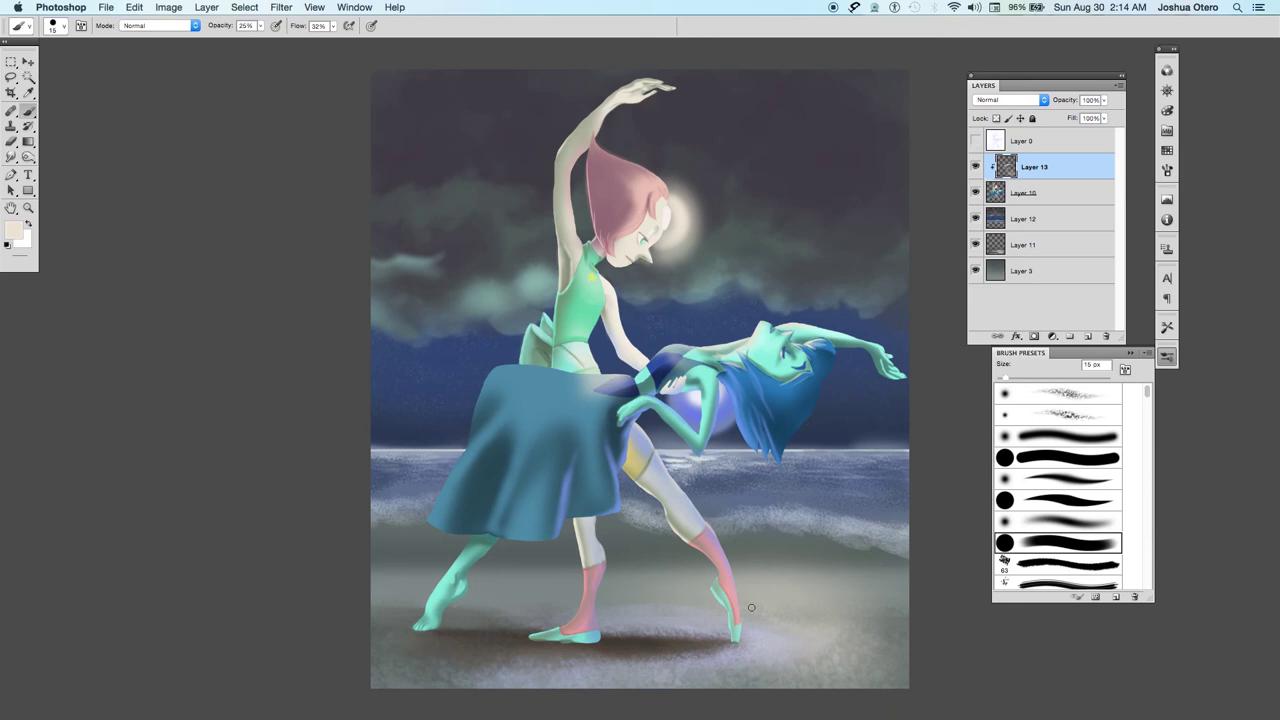
pyautogui.press(']')
pyautogui.press(']')
pyautogui.press('[')
pyautogui.press('[')
pyautogui.press('[')
# Sample the orb's lavender glow colour and enlarge the firm round brush to 35 px for lighting the figures' legs.
pyautogui.keyDown('alt'); pyautogui.click(727, 392); pyautogui.keyUp('alt')
pyautogui.press(']')
pyautogui.press(']')
pyautogui.press(']')
pyautogui.press(']')
pyautogui.press(']')
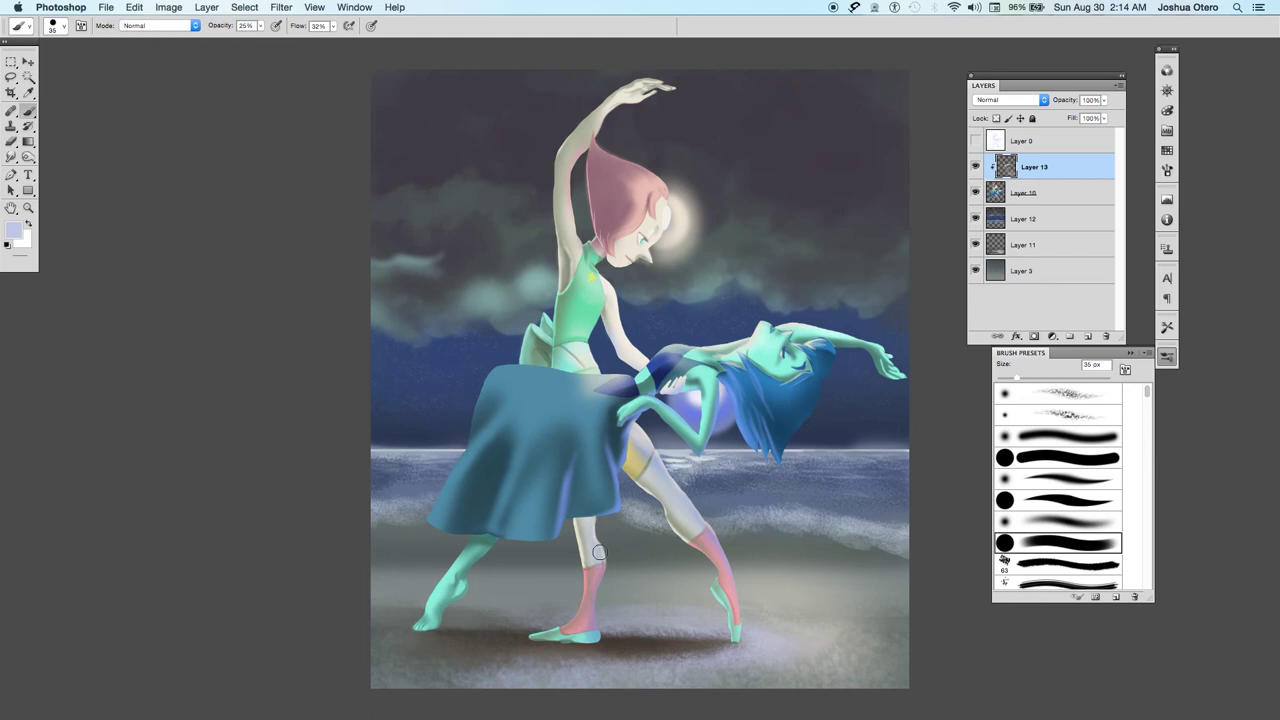
# Make Layer 10 active with the firm round preset at 25 px and check its brush tip settings.
pyautogui.press('[')
pyautogui.hotkey('alt', '[')
pyautogui.click(1056, 463)
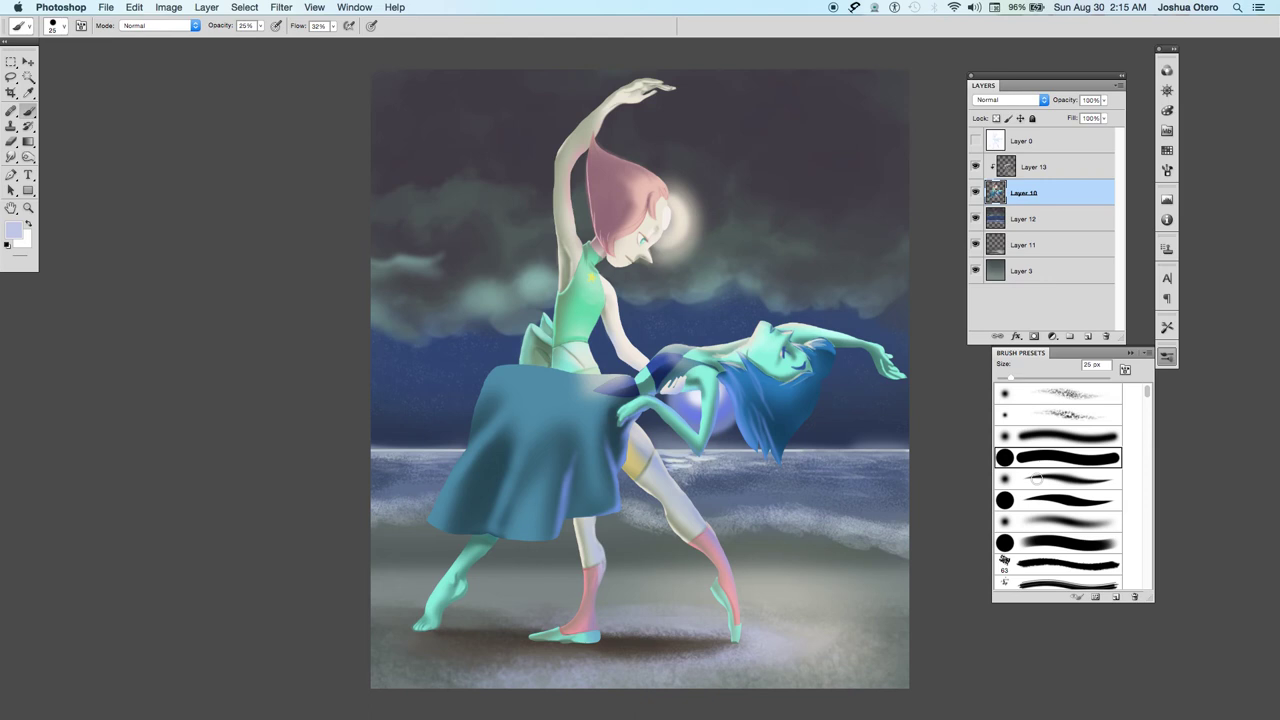
pyautogui.click(1042, 550)
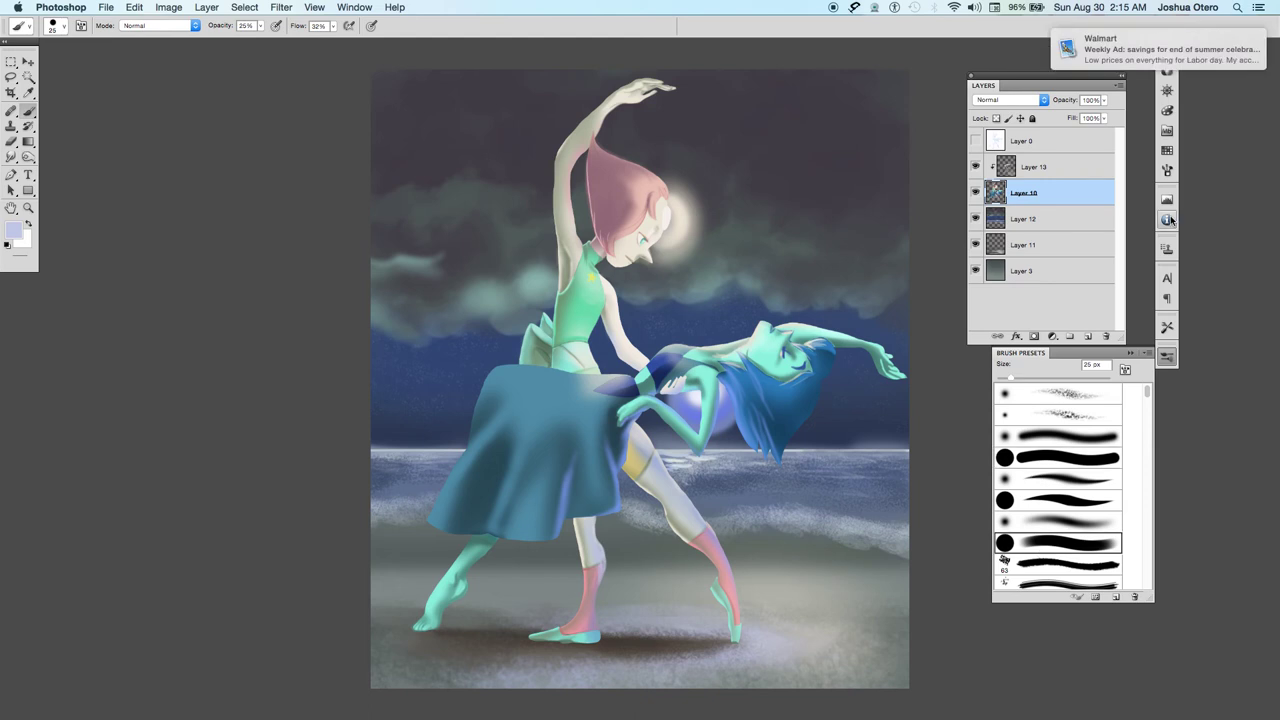
pyautogui.click(1167, 170)
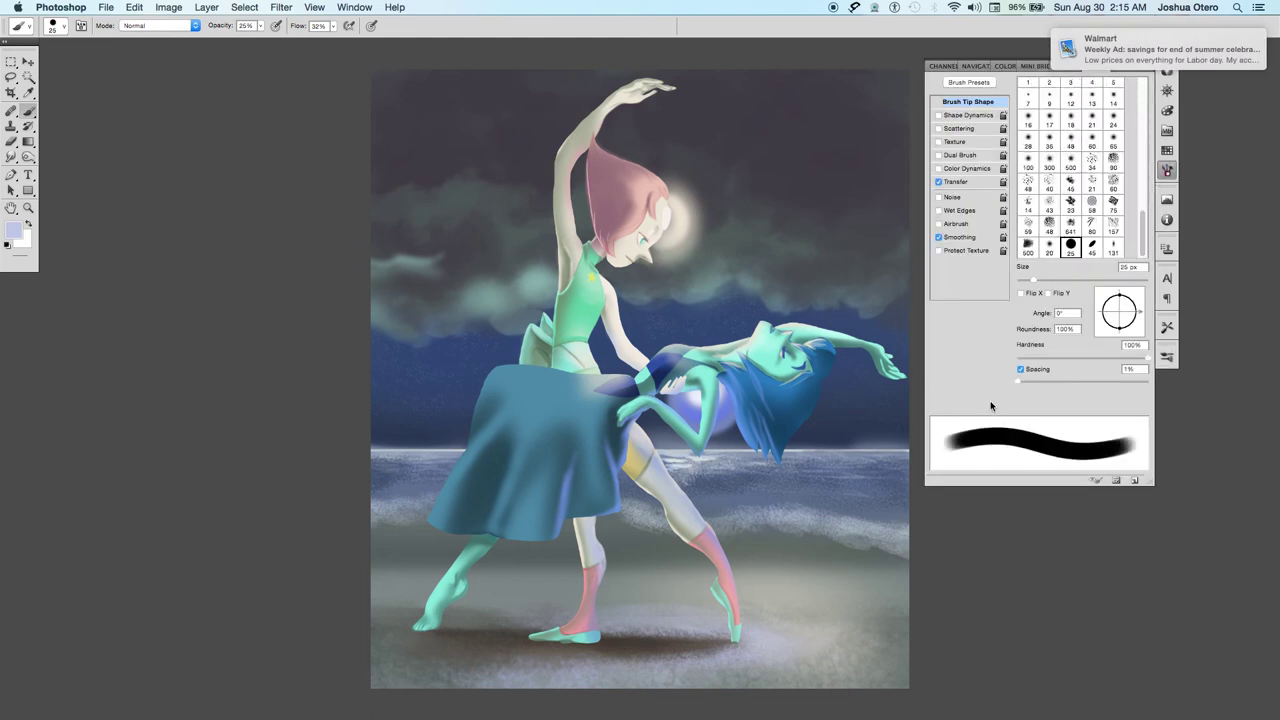
pyautogui.moveTo(1219, 59)
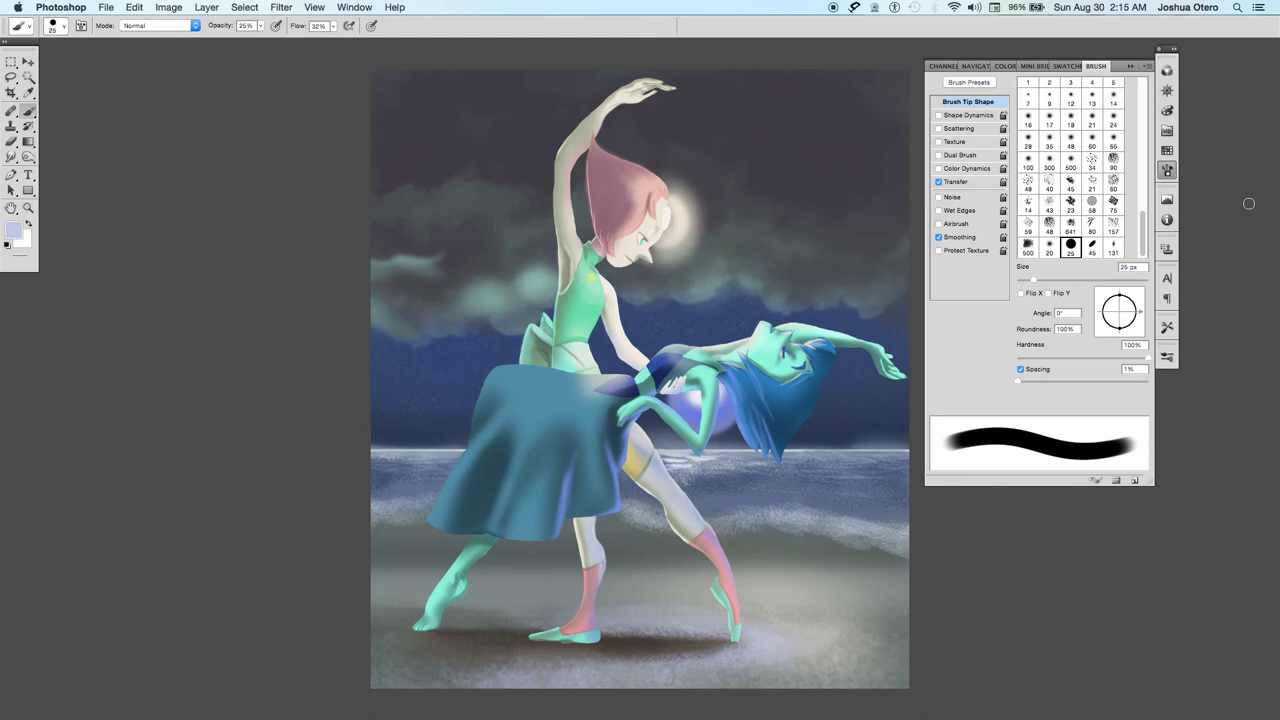
pyautogui.click(1131, 67)
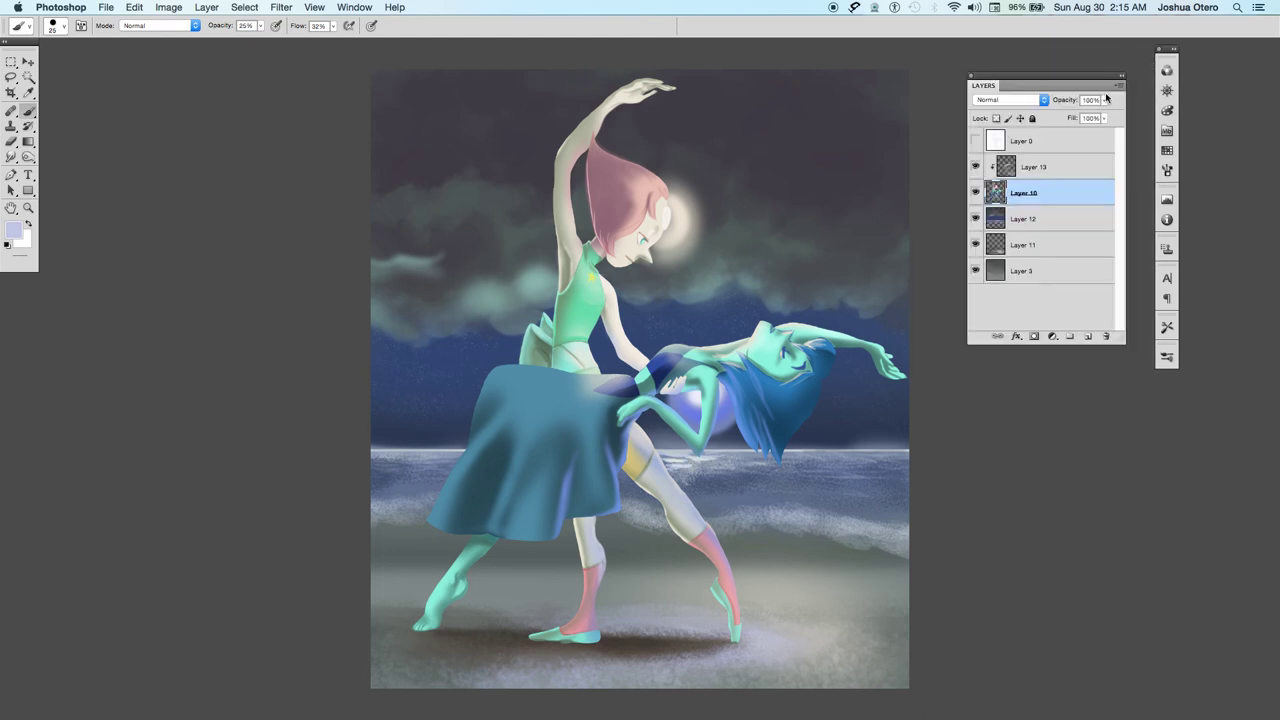
# Try a short lavender stroke along the front shoe on Layer 10 with a smaller brush, comparing with the layer hidden.
pyautogui.press('[')
pyautogui.press('[')
pyautogui.moveTo(560, 646); pyautogui.dragTo(568, 645)
pyautogui.press('super+z')
pyautogui.click(976, 193)
pyautogui.click(976, 193)
pyautogui.press('super+z')
# Paint a thin shadow in the sampled dark sand colour beside the pointed toe on Layer 11, using a hard tapered brush at 6 px.
pyautogui.press('e')
pyautogui.click(1166, 356)
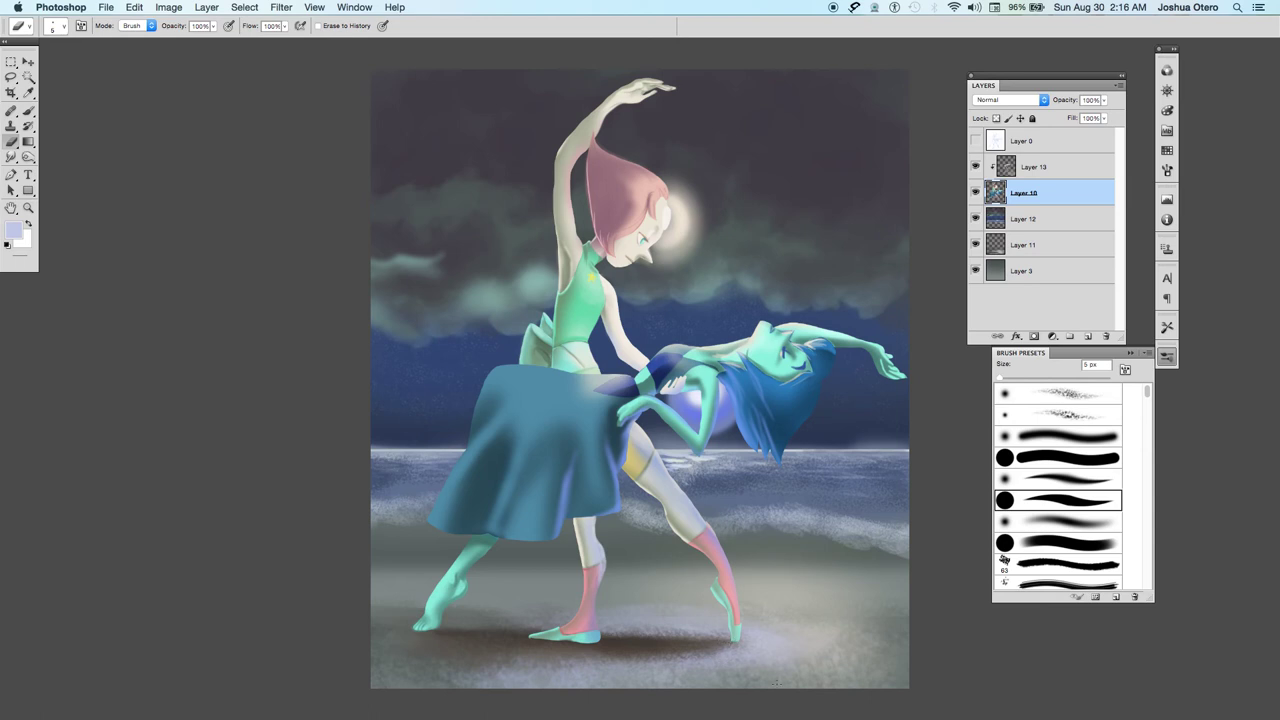
pyautogui.click(1050, 250)
pyautogui.press('b')
pyautogui.keyDown('alt'); pyautogui.click(658, 638); pyautogui.keyUp('alt')
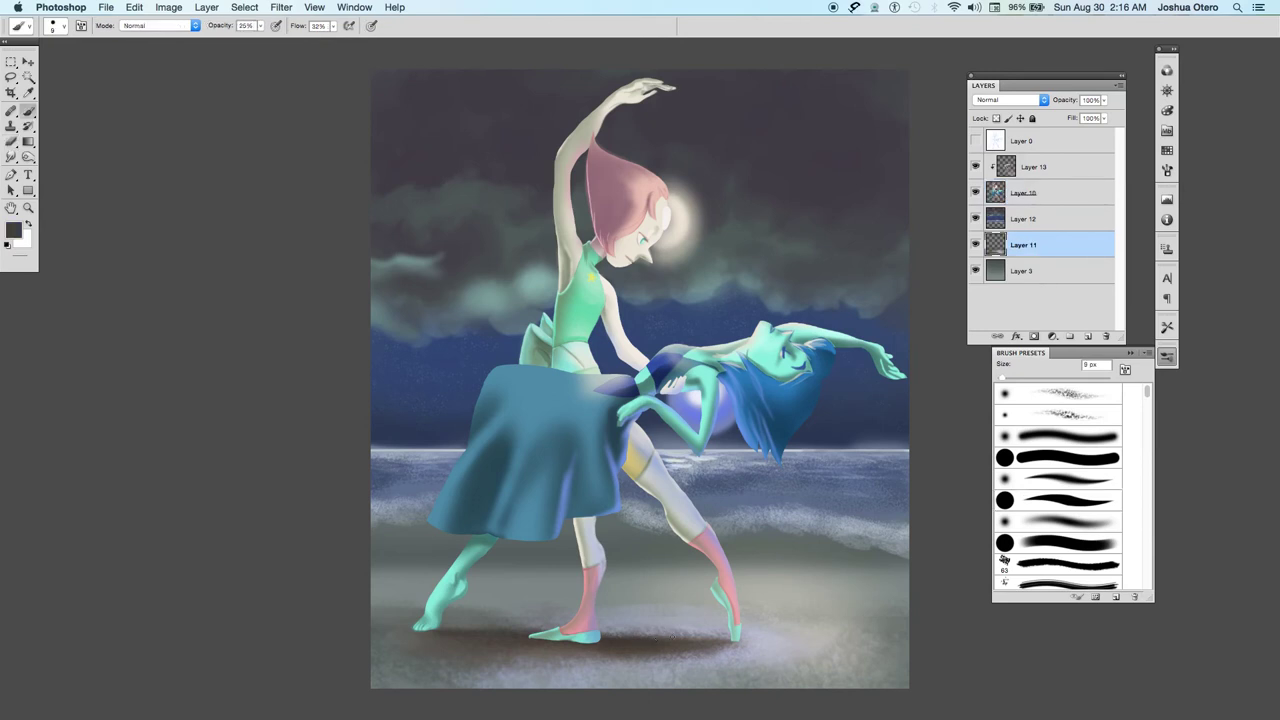
pyautogui.click(1055, 508)
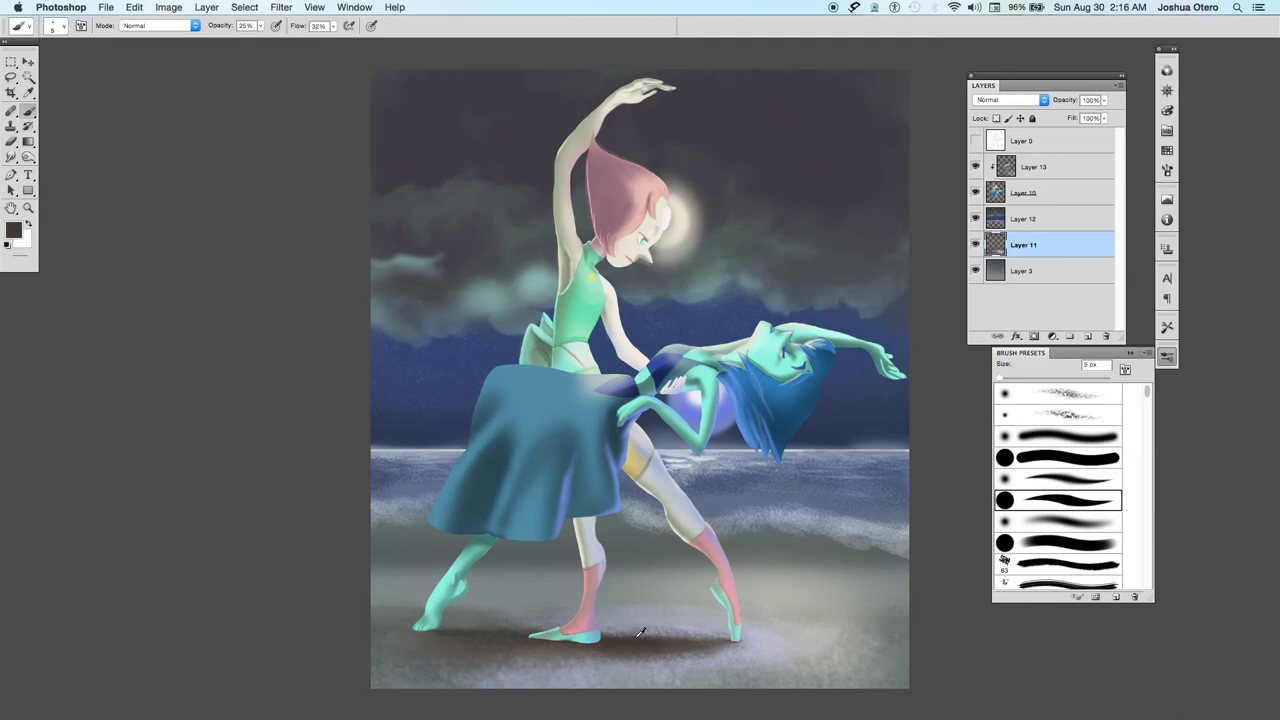
pyautogui.press(']')
pyautogui.moveTo(726, 641); pyautogui.dragTo(716, 640)
# Sample the mint of the barefoot dancer's foot and lighten the foreground colour to pale mint #d6fcf9.
pyautogui.keyDown('alt'); pyautogui.click(440, 597); pyautogui.keyUp('alt')
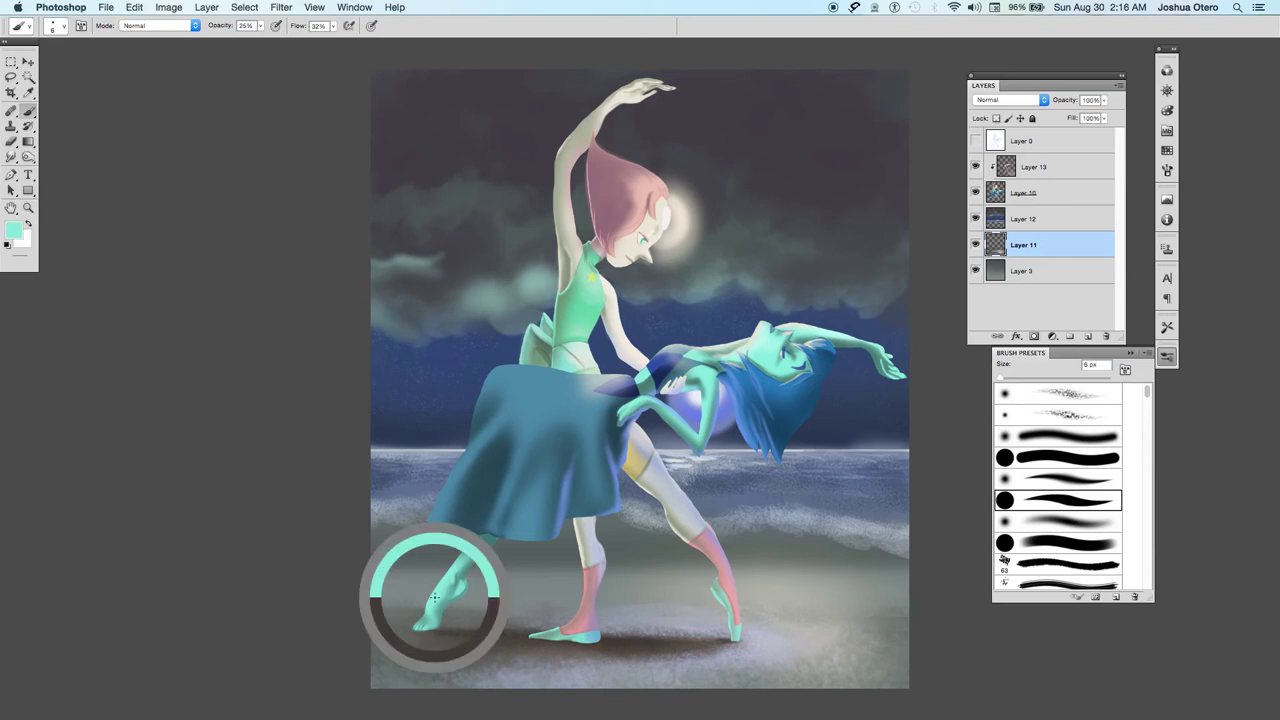
pyautogui.click(12, 228)
pyautogui.click(858, 430)
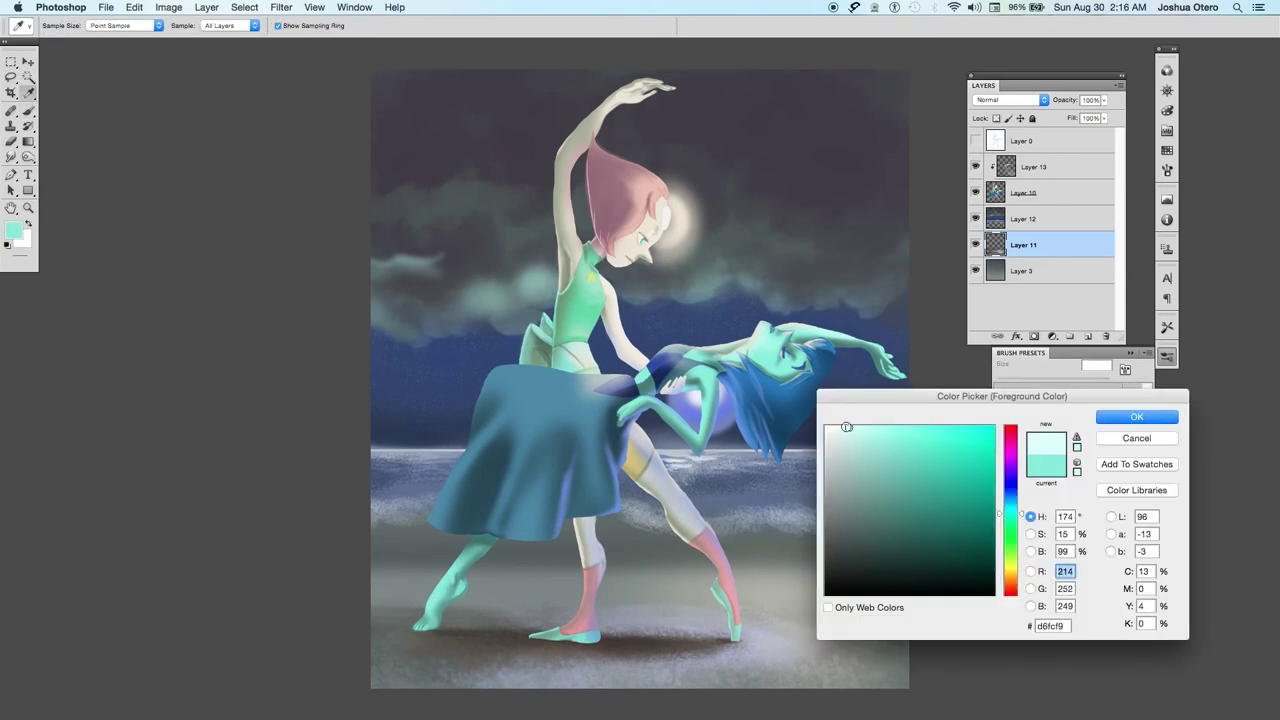
pyautogui.click(1120, 420)
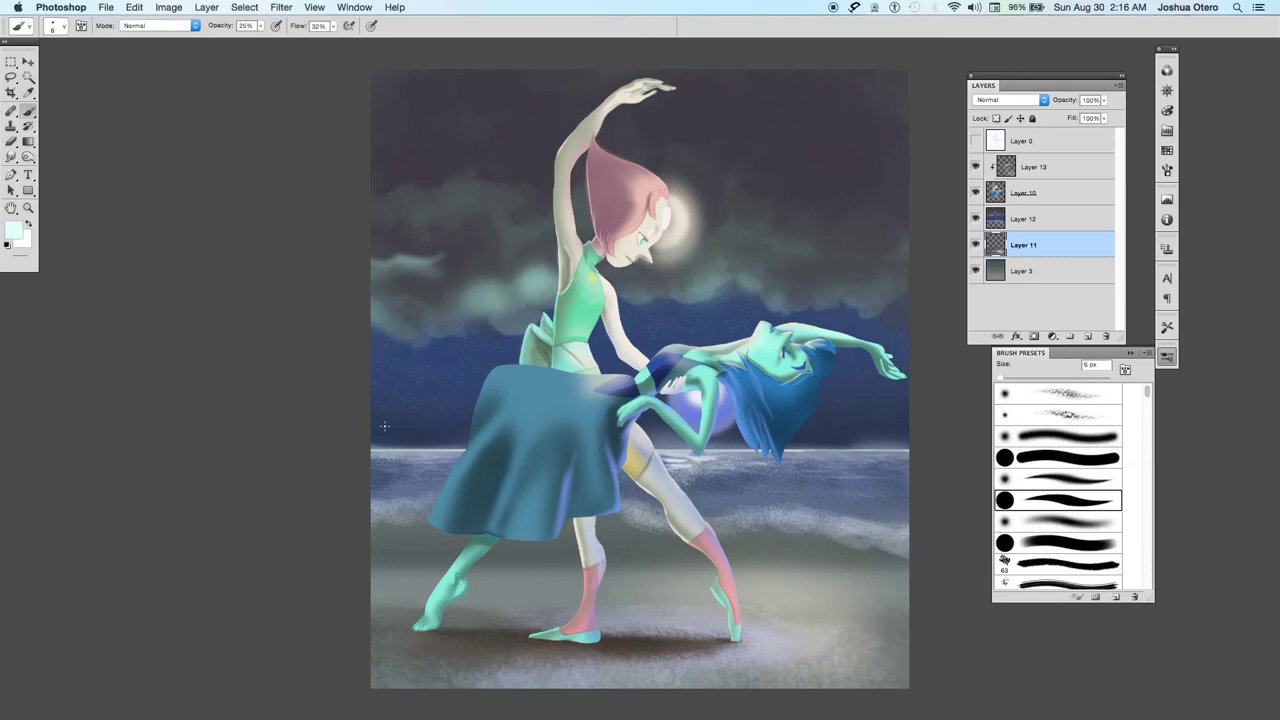
# Set the soft brush to 20 px with 100% opacity and flow on Layer 13, and undo the last foot highlight.
pyautogui.keyDown('super'); pyautogui.click(910, 268); pyautogui.keyUp('super')
pyautogui.click(1045, 520)
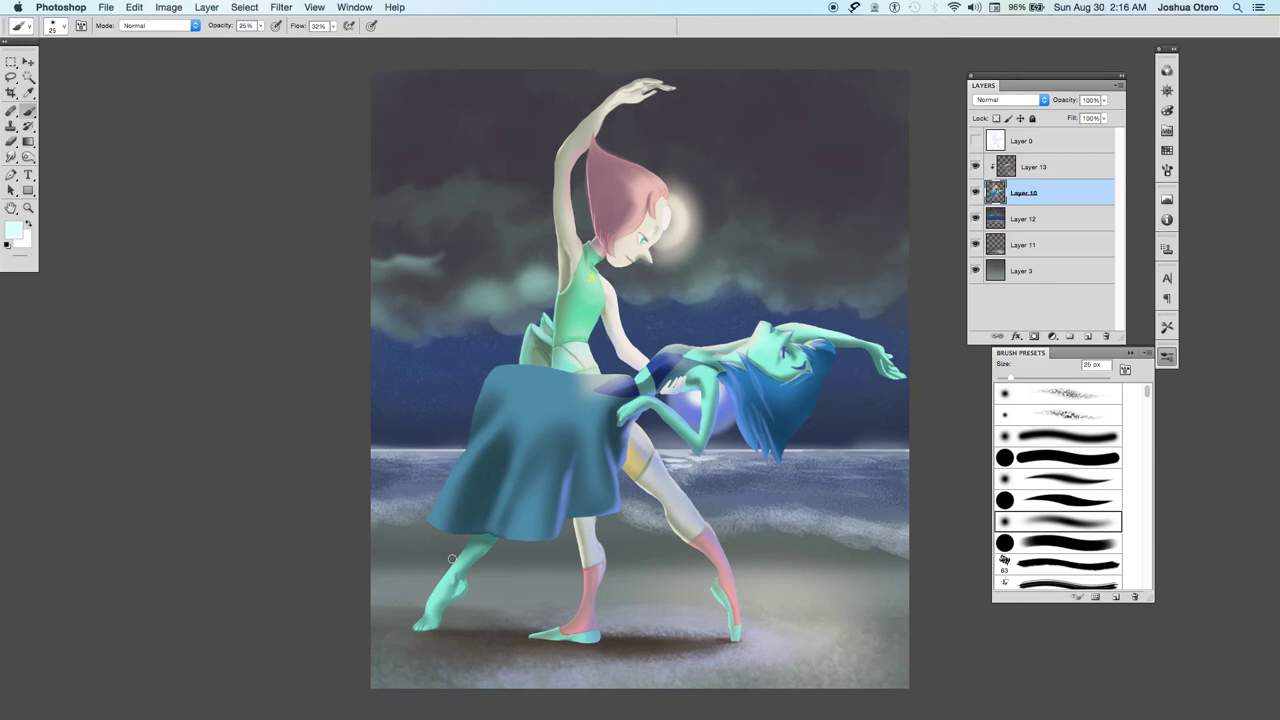
pyautogui.hotkey('alt', '[')
pyautogui.hotkey('alt', '[')
pyautogui.click(1031, 196)
pyautogui.click(1024, 170)
pyautogui.click(260, 26)
pyautogui.moveTo(260, 40); pyautogui.dragTo(410, 171)
pyautogui.click(333, 26)
pyautogui.press('[')
pyautogui.press('super+z')
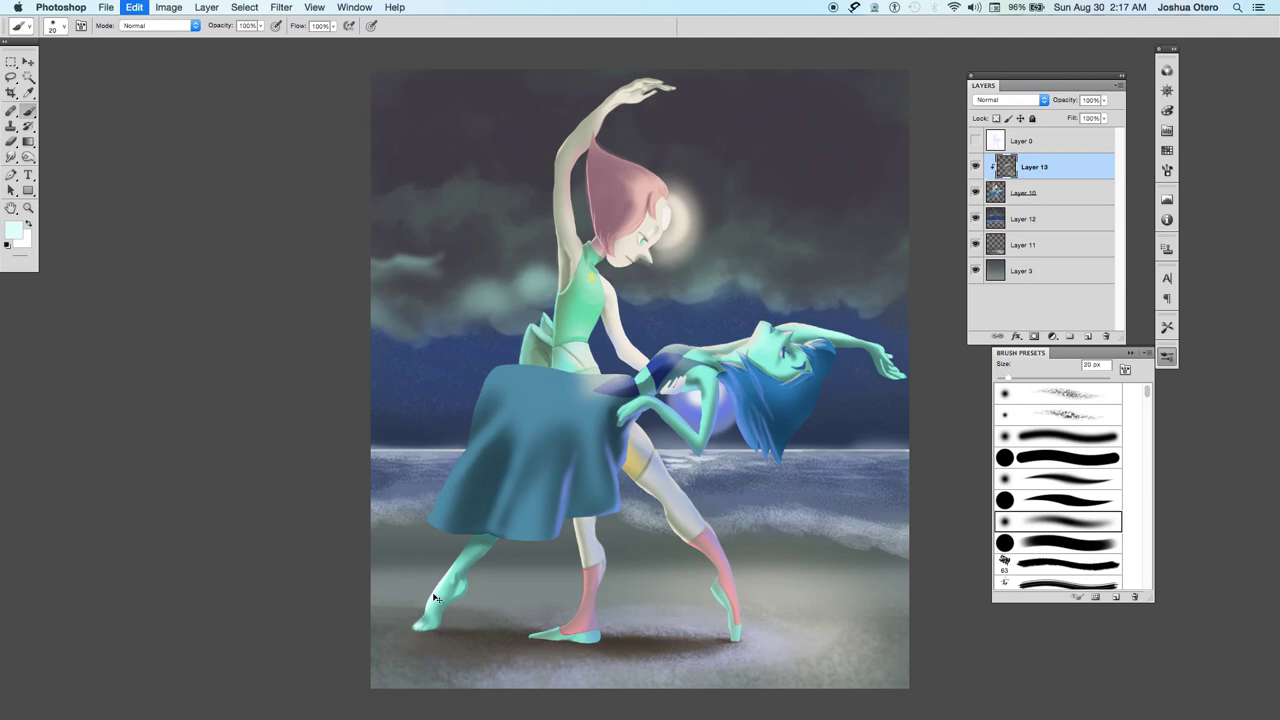
# Add fine pale mint highlights to the bare foot with the hard tapered brush at 6 px, resampling the light skin tone.
pyautogui.press('[')
pyautogui.press('[')
pyautogui.click(1028, 500)
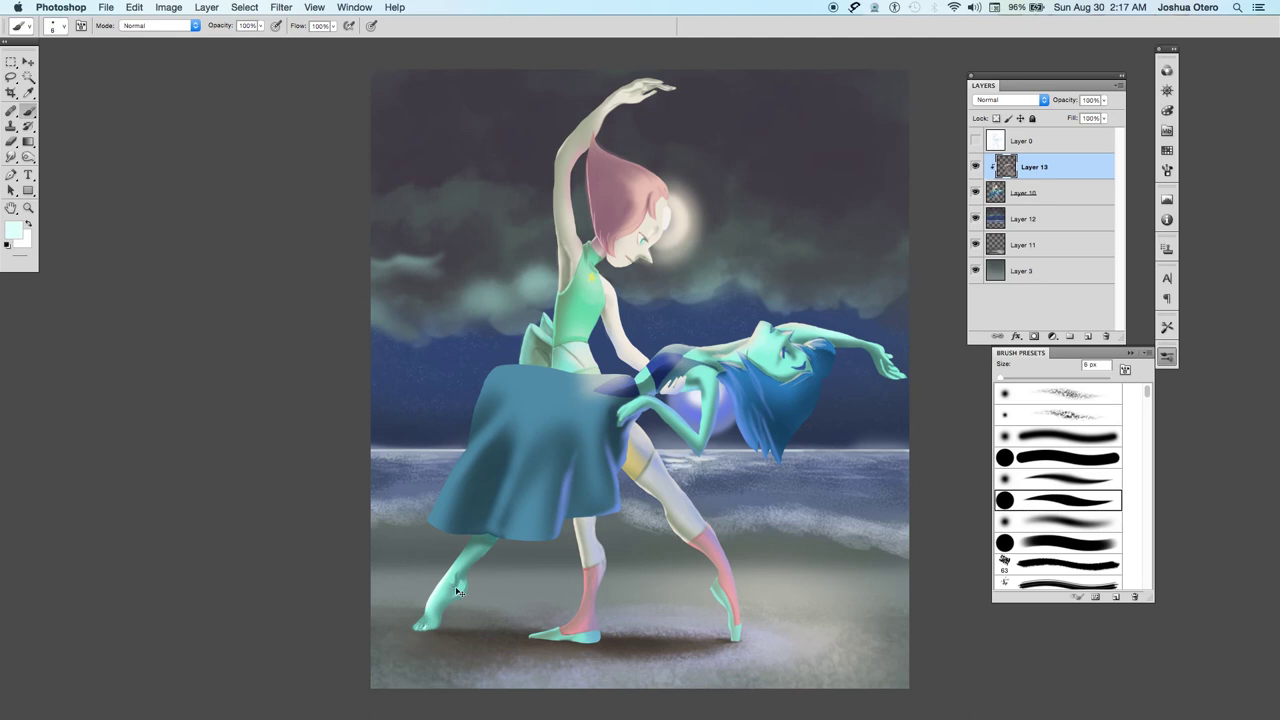
pyautogui.click(436, 593)
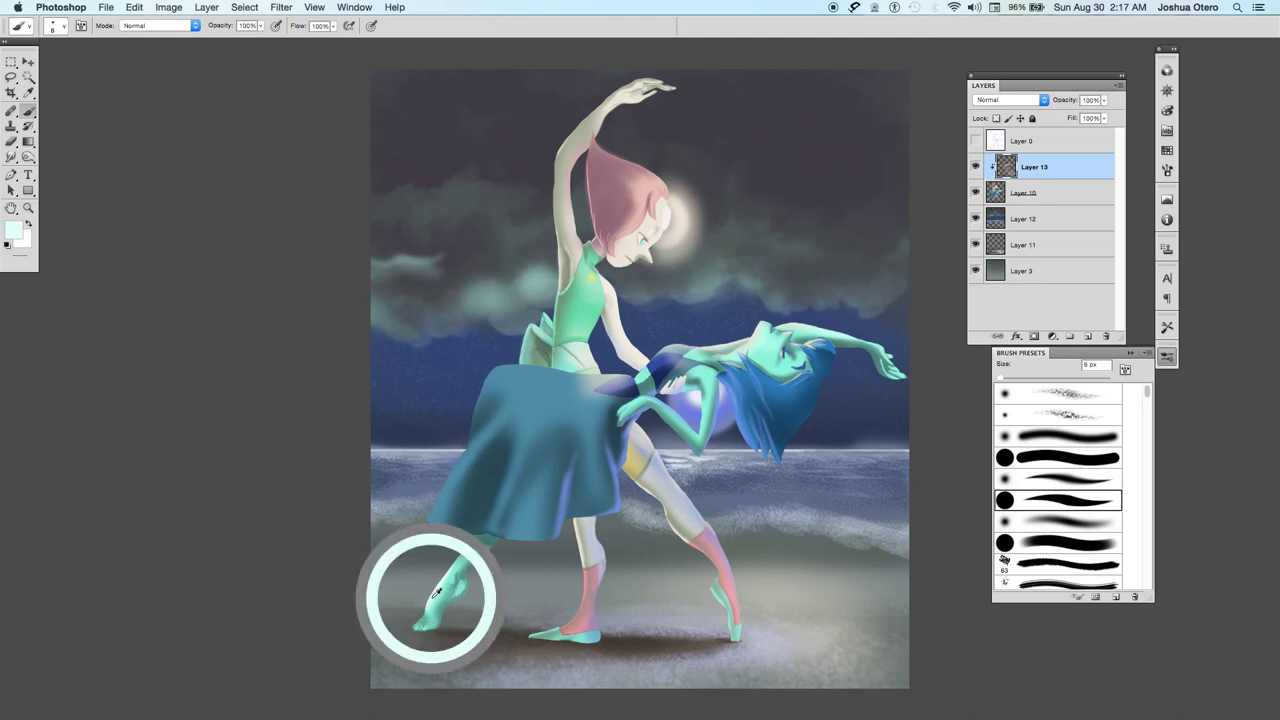
pyautogui.keyDown('alt'); pyautogui.click(441, 594); pyautogui.keyUp('alt')
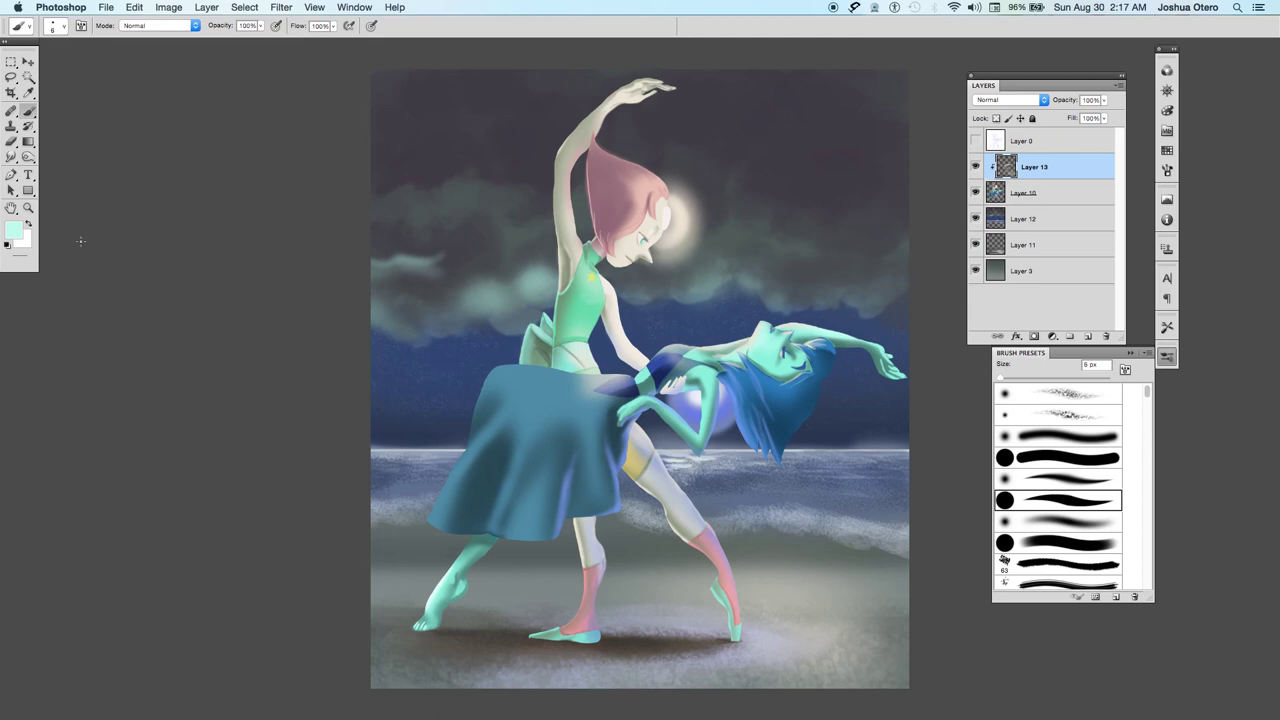
# Blend the highlights on the bare foot with soft brush presets at about 10 px.
pyautogui.click(1050, 525)
pyautogui.click(1028, 482)
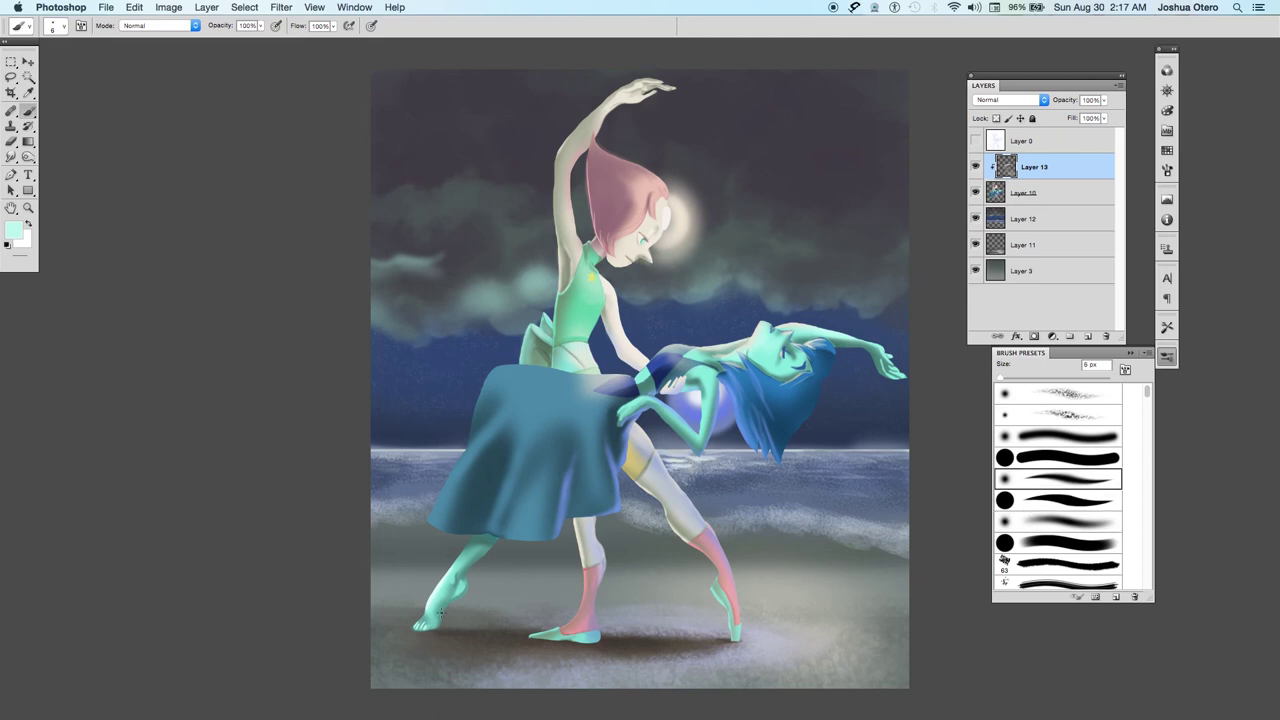
pyautogui.press(']')
pyautogui.click(1040, 521)
pyautogui.press(']')
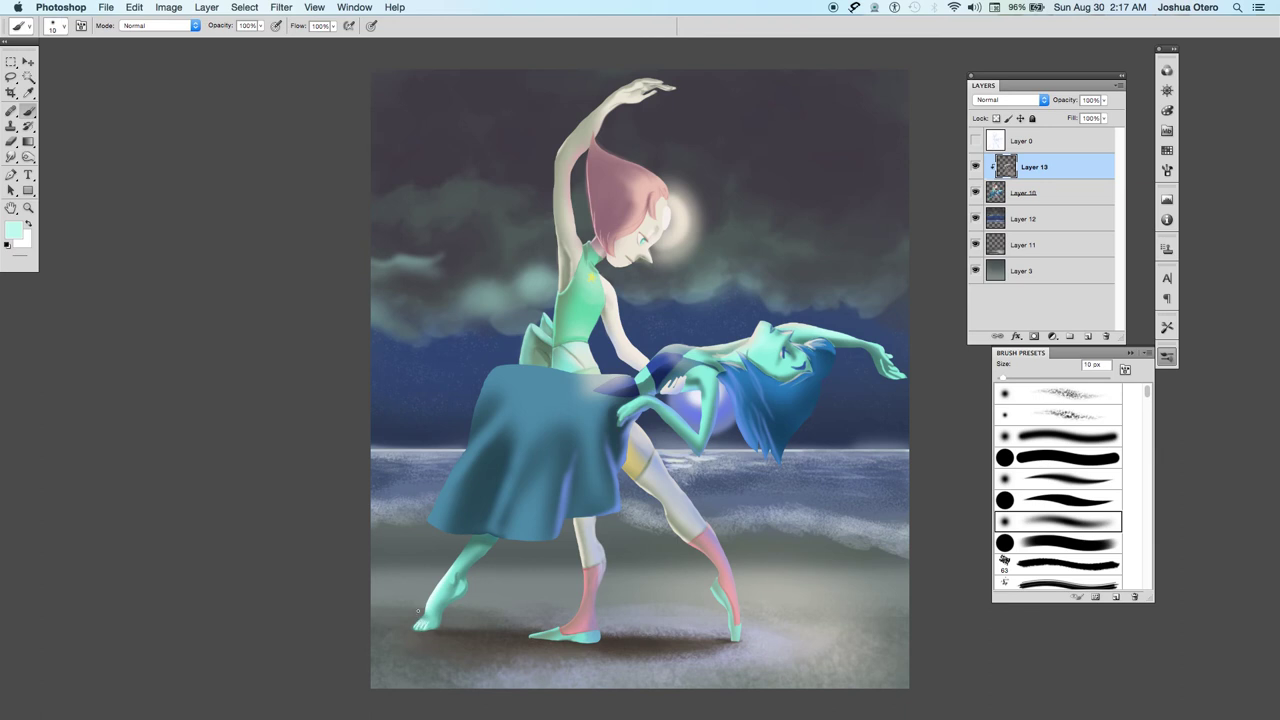
pyautogui.press('[')
# Sample the skin tone just below the skirt and darken it to a deep teal for shading.
pyautogui.keyDown('alt'); pyautogui.click(478, 539); pyautogui.keyUp('alt')
pyautogui.click(13, 230)
pyautogui.moveTo(896, 537); pyautogui.dragTo(902, 545)
pyautogui.press('Return')
pyautogui.press('b')
# Shade the barefoot dancer's calf and heel in deep teal on Layer 13, with the soft brush enlarged to 30 px.
pyautogui.press(']')
pyautogui.moveTo(466, 590); pyautogui.dragTo(447, 610)
pyautogui.keyDown('alt'); pyautogui.click(473, 574); pyautogui.keyUp('alt')
pyautogui.keyDown('ctrl'); pyautogui.keyDown('alt'); pyautogui.moveTo(430, 632); pyautogui.dragTo(446, 632); pyautogui.keyUp('alt'); pyautogui.keyUp('ctrl')
pyautogui.keyDown('ctrl'); pyautogui.keyDown('alt'); pyautogui.moveTo(462, 584); pyautogui.dragTo(470, 580); pyautogui.keyUp('alt'); pyautogui.keyUp('ctrl')
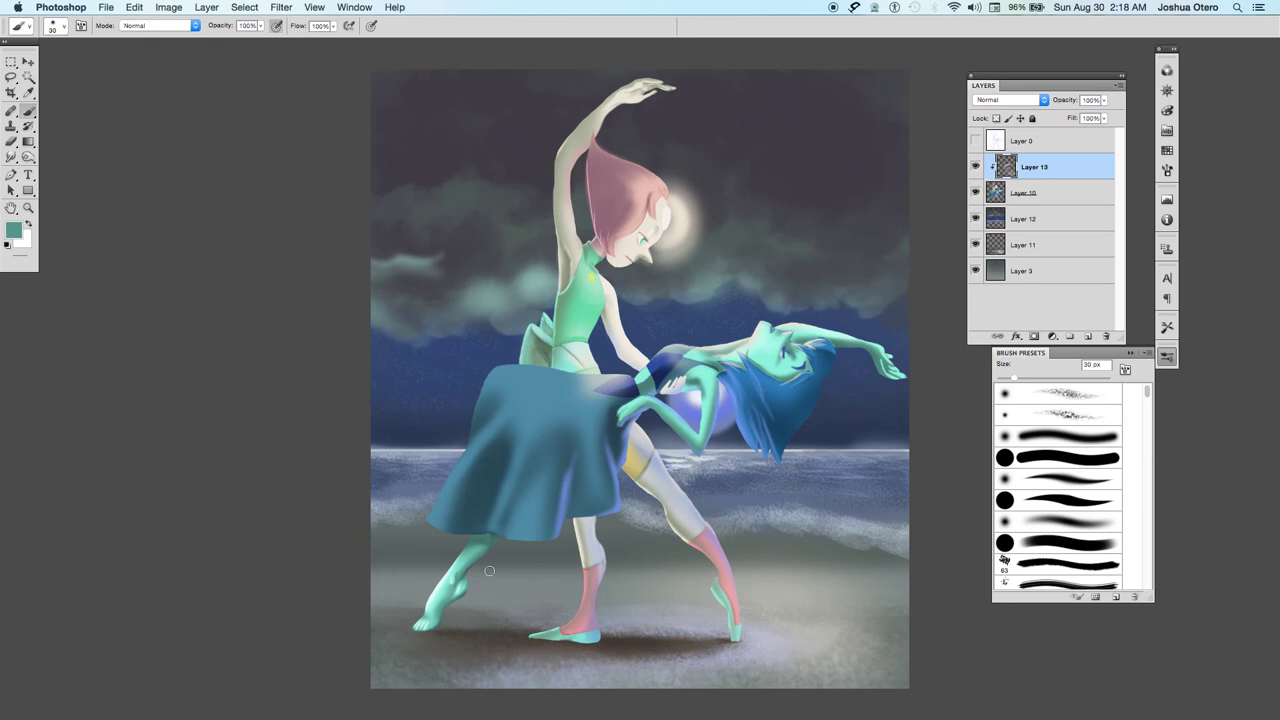
# Shade the sole of the front green shoe with the teal sampled below the skirt hem, using a 20 px brush.
pyautogui.keyDown('alt'); pyautogui.click(503, 531); pyautogui.keyUp('alt')
pyautogui.press('[')
pyautogui.moveTo(540, 640); pyautogui.dragTo(598, 640)
# Add a new layer above Layer 13 and clean up the bodice edge at the wrist with sampled blue and a small hard brush.
pyautogui.click(1088, 336)
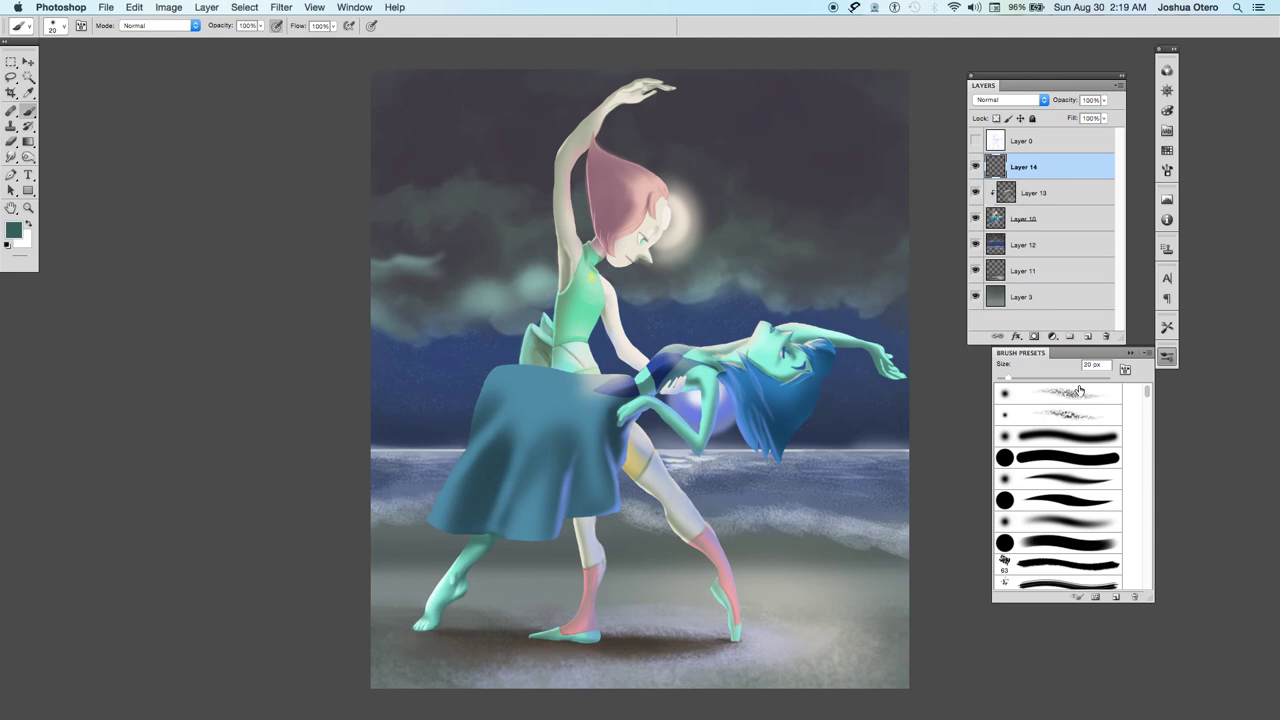
pyautogui.press('super+equal')
pyautogui.press('super+equal')
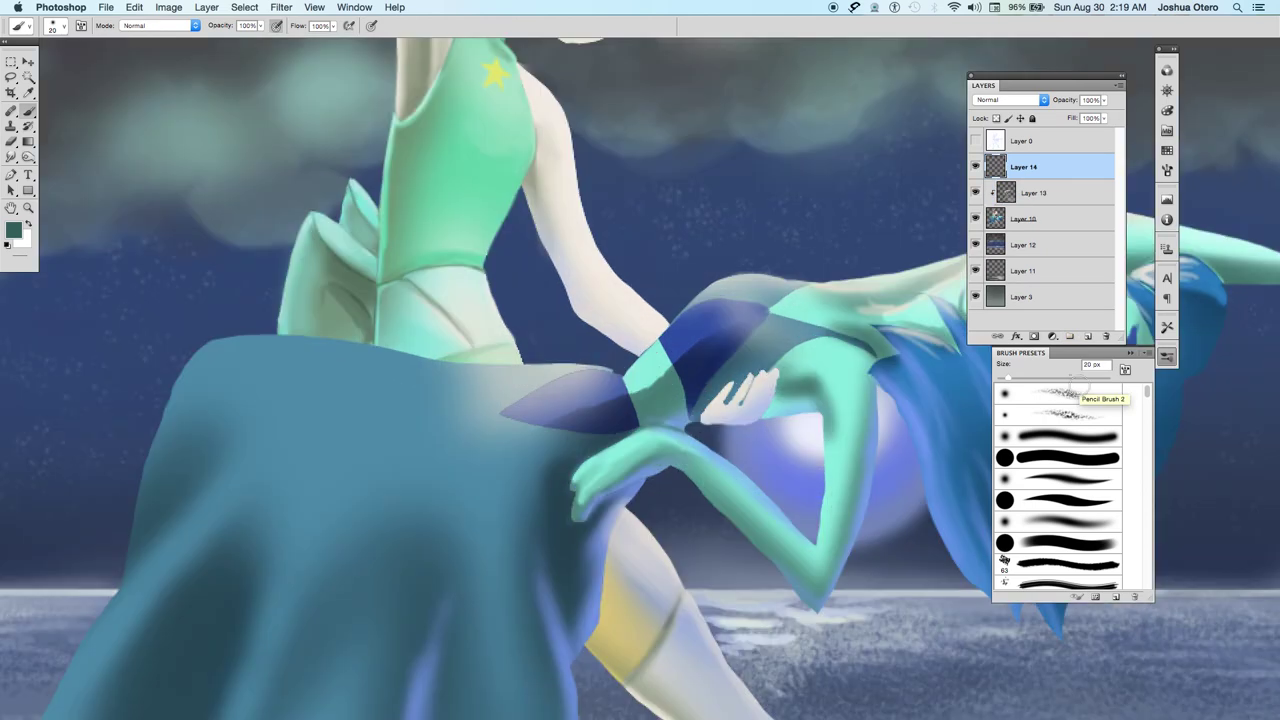
pyautogui.keyDown('alt'); pyautogui.click(664, 340); pyautogui.keyUp('alt')
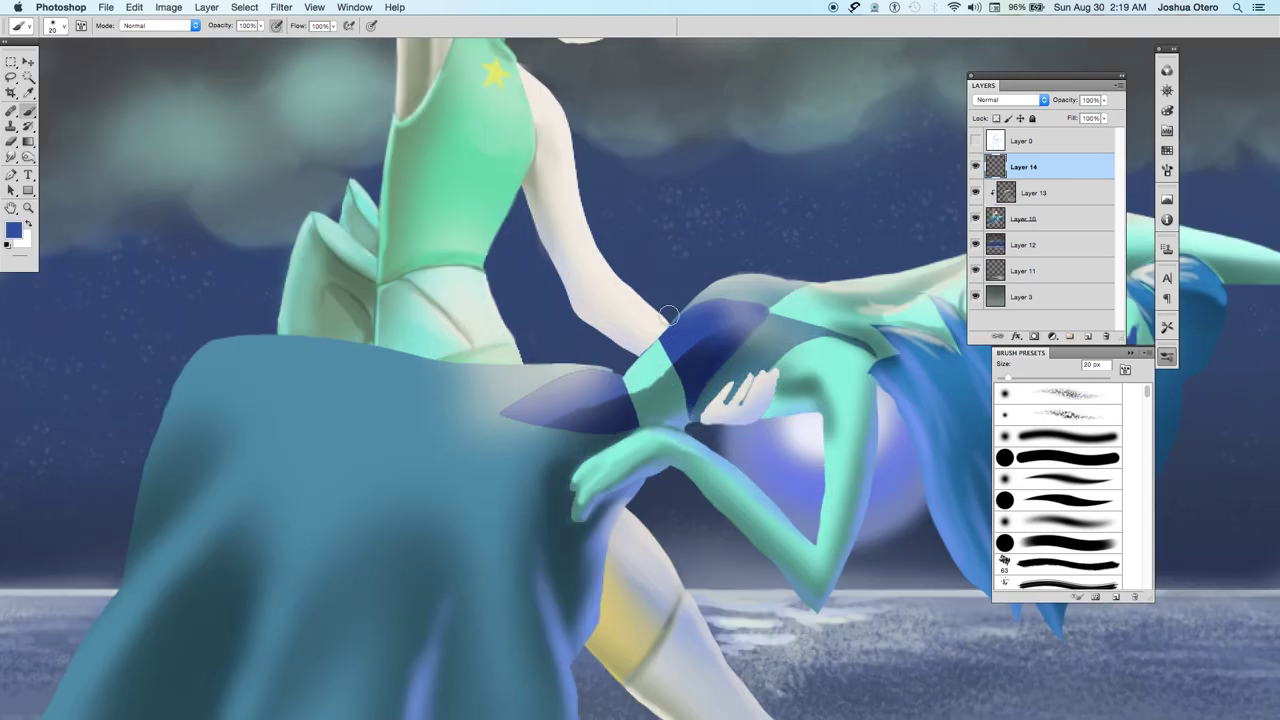
pyautogui.click(1038, 508)
pyautogui.press('[')
pyautogui.press('[')
pyautogui.press('[')
pyautogui.press('[')
pyautogui.moveTo(665, 328); pyautogui.dragTo(660, 336)
pyautogui.press(']')
# Touch up the bodice and torso edges of the reclining dancer on Layer 14 with locally sampled tones and a larger brush.
pyautogui.keyDown('alt'); pyautogui.click(774, 298); pyautogui.keyUp('alt')
pyautogui.press(']')
pyautogui.press(']')
pyautogui.press(']')
pyautogui.keyDown('alt'); pyautogui.click(747, 295); pyautogui.keyUp('alt')
pyautogui.keyDown('alt'); pyautogui.click(762, 322); pyautogui.keyUp('alt')
pyautogui.keyDown('alt'); pyautogui.click(767, 311); pyautogui.keyUp('alt')
pyautogui.keyDown('alt'); pyautogui.click(774, 299); pyautogui.keyUp('alt')
pyautogui.keyDown('alt'); pyautogui.click(772, 307); pyautogui.keyUp('alt')
# Sample the mint of the reclining dancer's bent arm and set the brush to 15 px for painting her shoulder.
pyautogui.keyDown('alt'); pyautogui.click(832, 476); pyautogui.keyUp('alt')
pyautogui.press(']')
pyautogui.press(']')
pyautogui.press(']')
pyautogui.press(']')
pyautogui.press(']')
pyautogui.press(']')
pyautogui.press(']')
pyautogui.press(']')
pyautogui.press(']')
pyautogui.press(']')
pyautogui.press(']')
pyautogui.press('[')
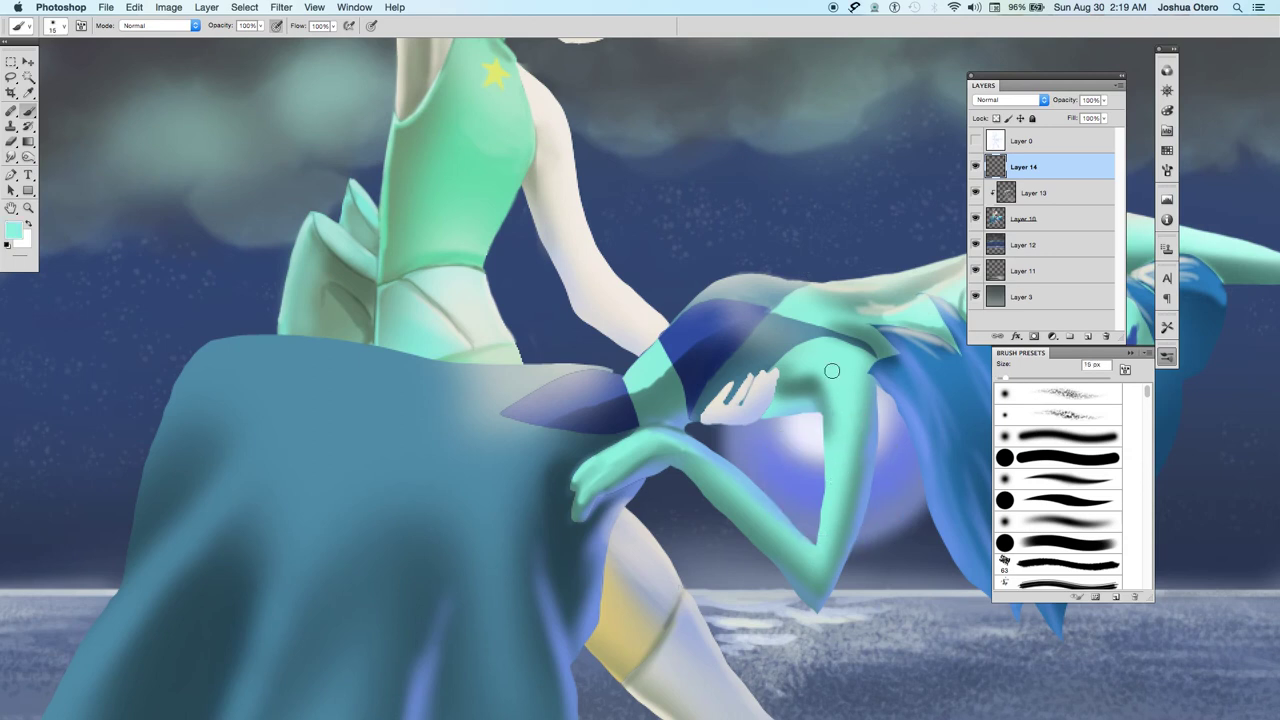
# Make Layer 13 active and sample tones beside the bent arm, with the hard tapered brush reduced to 4 px.
pyautogui.click(1050, 198)
pyautogui.keyDown('alt'); pyautogui.click(808, 387); pyautogui.keyUp('alt')
pyautogui.press('[')
pyautogui.press('[')
pyautogui.keyDown('alt'); pyautogui.click(792, 406); pyautogui.keyUp('alt')
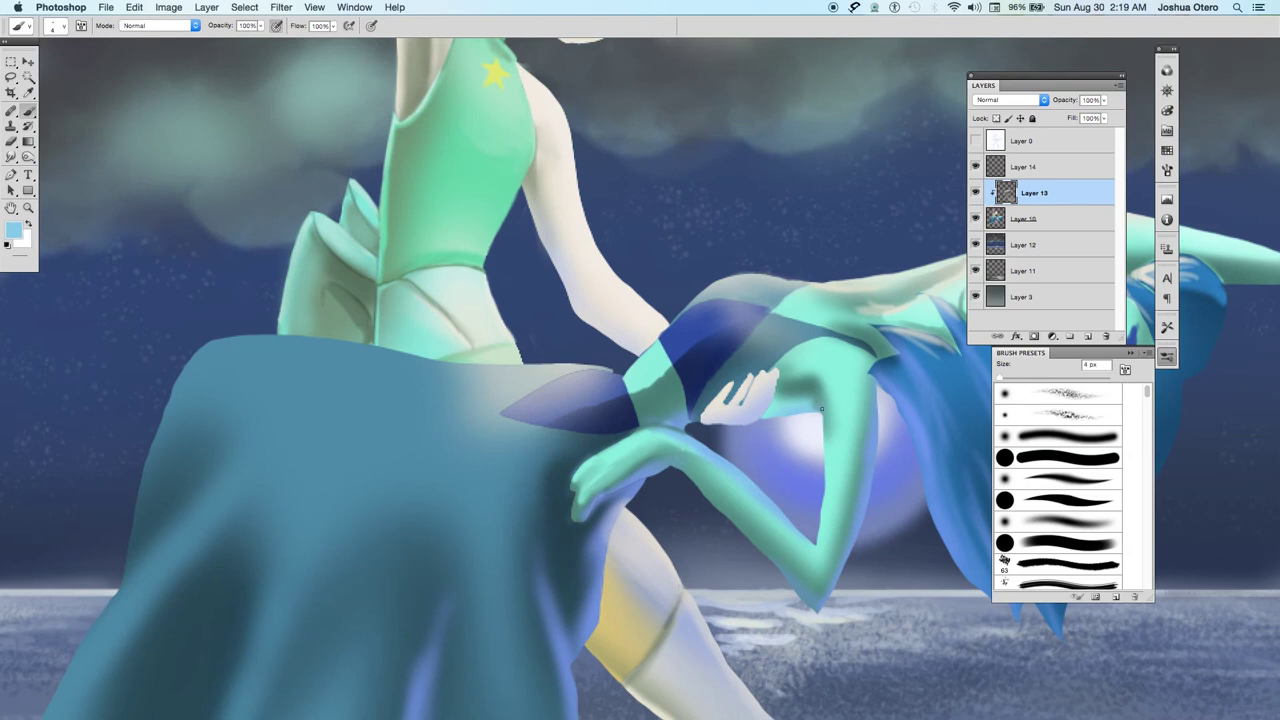
pyautogui.press('.')
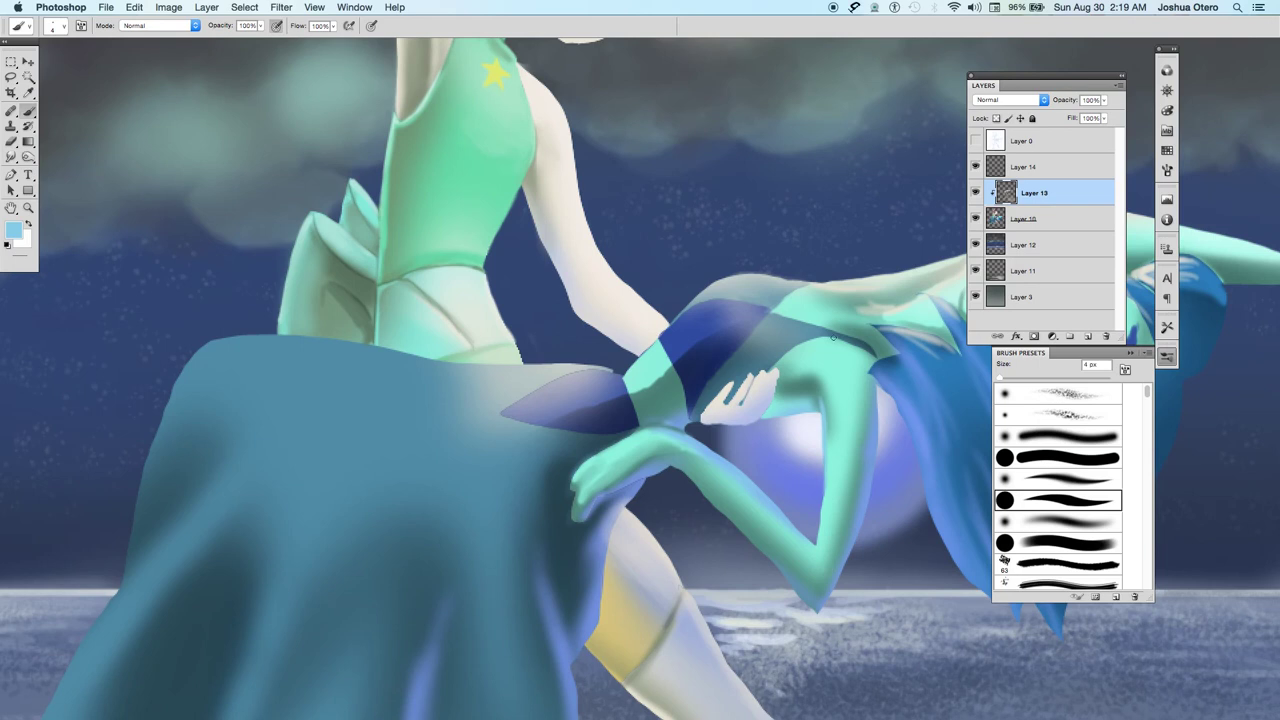
# Darken the teal sampled from the bent arm's shadow and draw a fine line at the inner upper arm on Layer 13.
pyautogui.keyDown('alt'); pyautogui.click(809, 389); pyautogui.keyUp('alt')
pyautogui.click(14, 231)
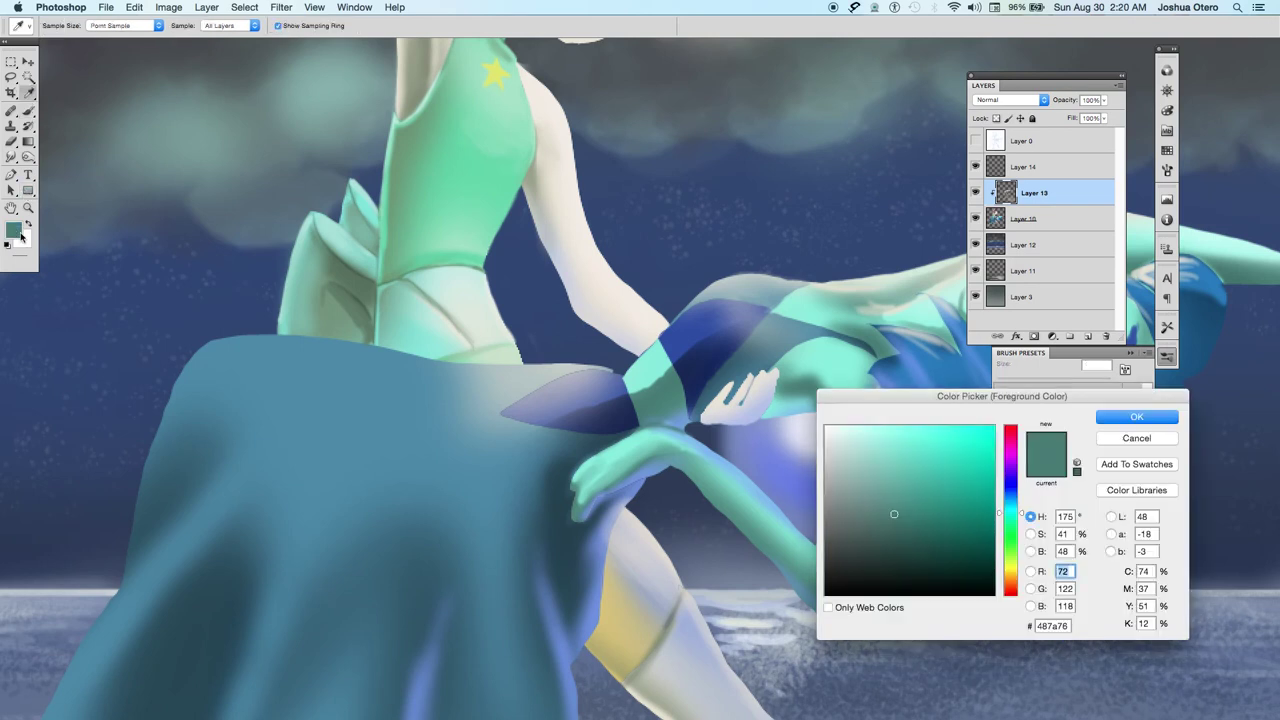
pyautogui.click(903, 542)
pyautogui.click(1136, 417)
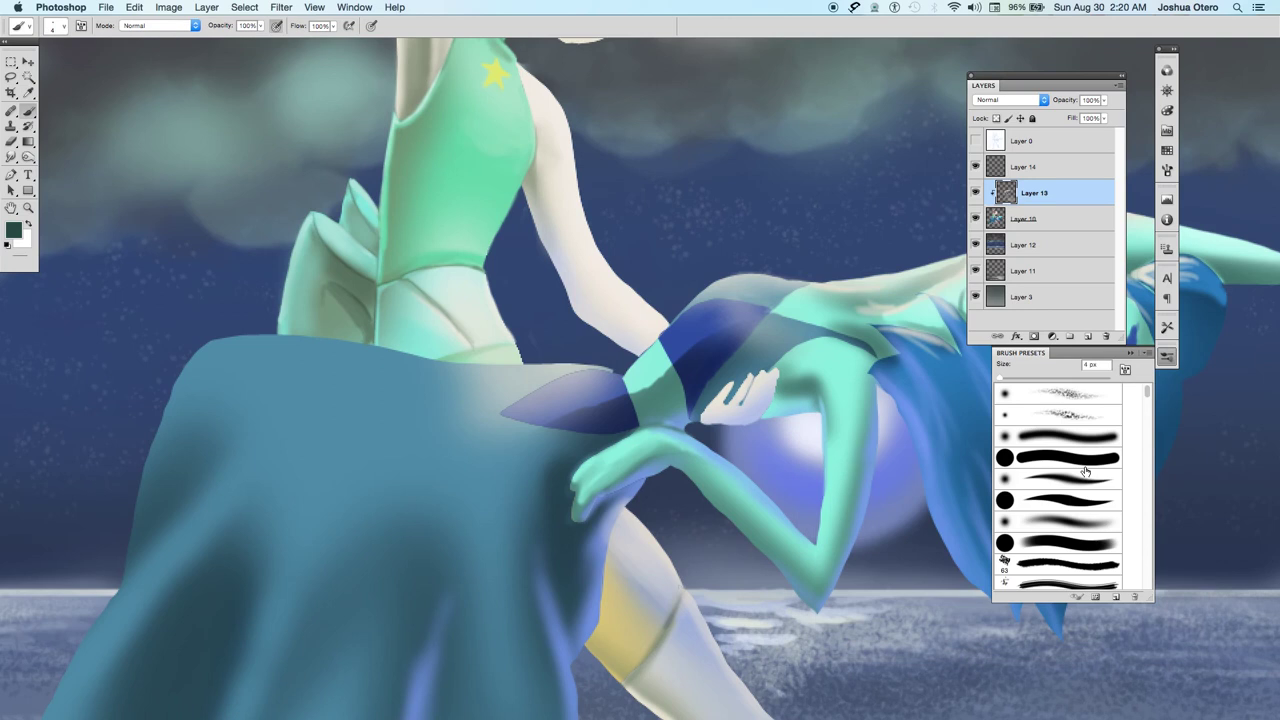
pyautogui.press('[')
pyautogui.moveTo(811, 383); pyautogui.dragTo(812, 384)
# Try a short dark stroke beneath the upper arm beside the supporting hand on Layer 10.
pyautogui.hotkey('alt', '[')
pyautogui.moveTo(791, 418); pyautogui.dragTo(800, 419)
pyautogui.hotkey('ctrl', 'z')
pyautogui.hotkey('alt', ']')
# Blend sampled pale glow tones along the underside of the upper arm on Layer 13, using the soft brush enlarged to 20 px.
pyautogui.keyDown('alt'); pyautogui.click(778, 420); pyautogui.keyUp('alt')
pyautogui.press(']')
pyautogui.press(']')
pyautogui.click(1038, 520)
pyautogui.keyDown('alt'); pyautogui.click(789, 418); pyautogui.keyUp('alt')
pyautogui.press(']')
pyautogui.press(']')
pyautogui.press(']')
pyautogui.press(']')
pyautogui.press(']')
pyautogui.keyDown('alt'); pyautogui.click(773, 426); pyautogui.keyUp('alt')
pyautogui.keyDown('alt'); pyautogui.click(789, 421); pyautogui.keyUp('alt')
pyautogui.keyDown('alt'); pyautogui.click(797, 426); pyautogui.keyUp('alt')
pyautogui.press(']')
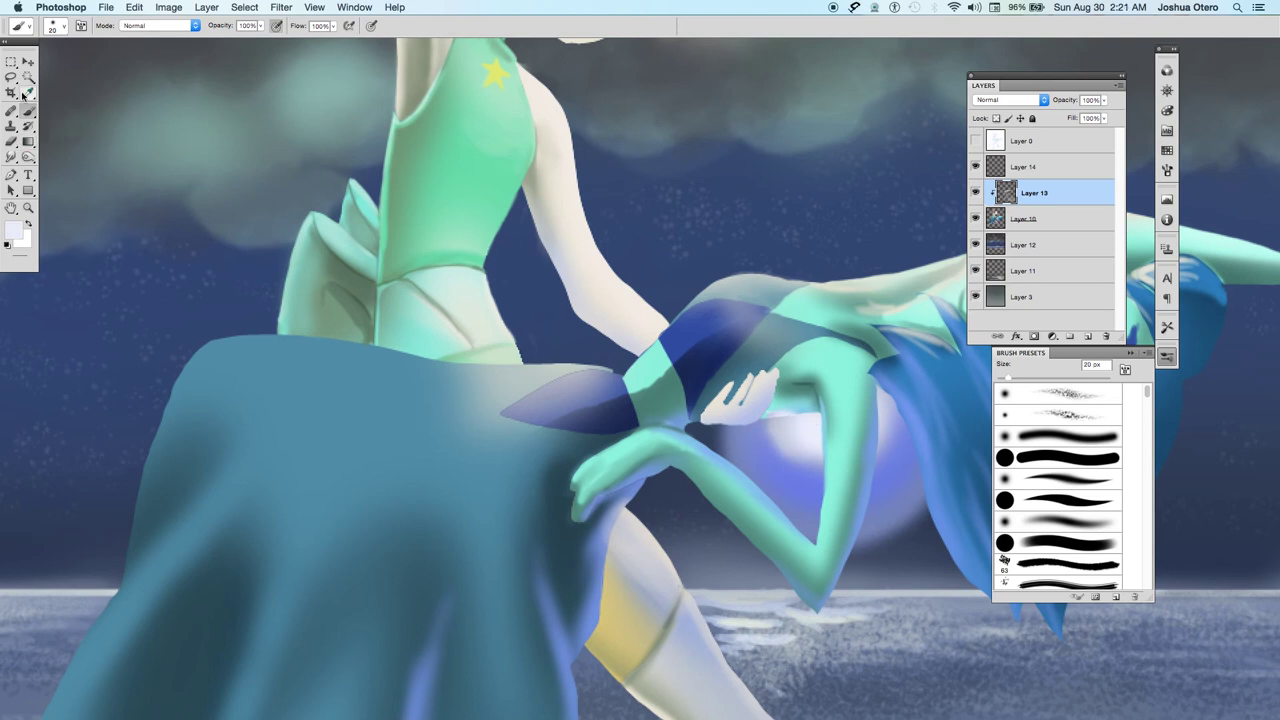
# Switch to the Hard Round Pressure Size brush at 1 px and sample the pale glow tone beneath the upper arm.
pyautogui.doubleClick(1052, 500)
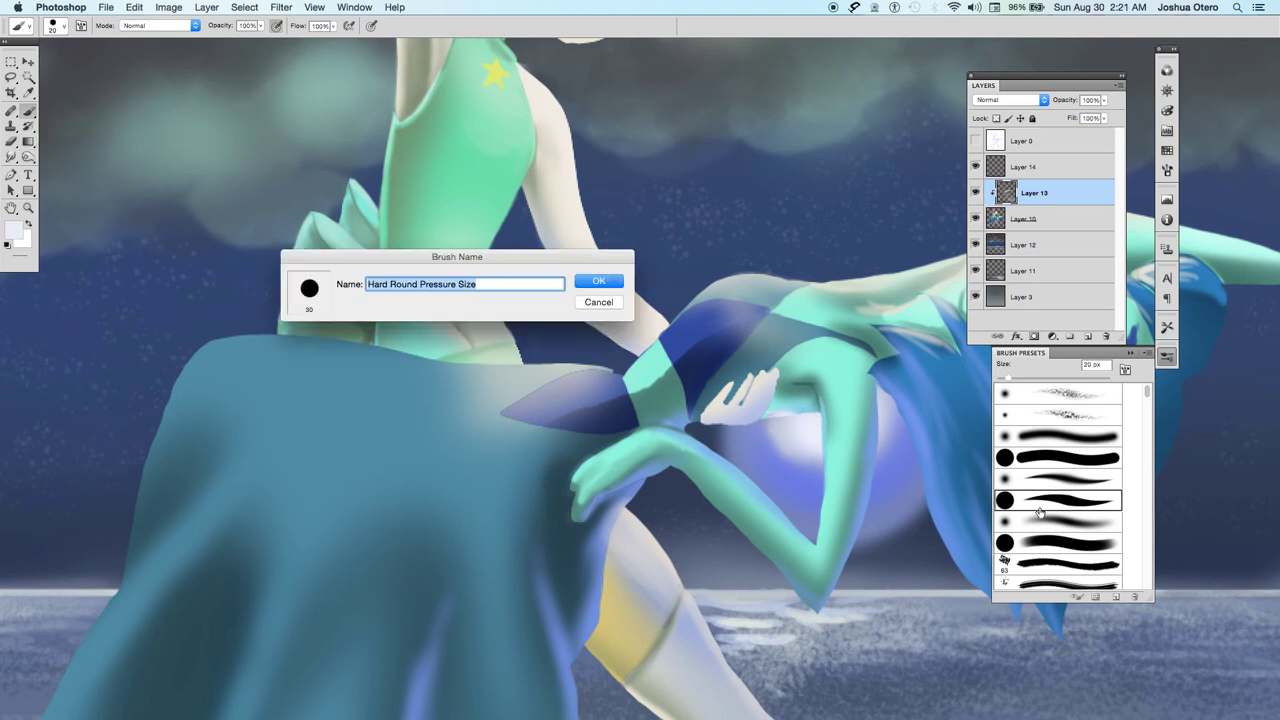
pyautogui.press('Escape')
pyautogui.press('[')
pyautogui.press('[')
pyautogui.press('[')
pyautogui.press('[')
pyautogui.press('[')
pyautogui.press('[')
pyautogui.press('[')
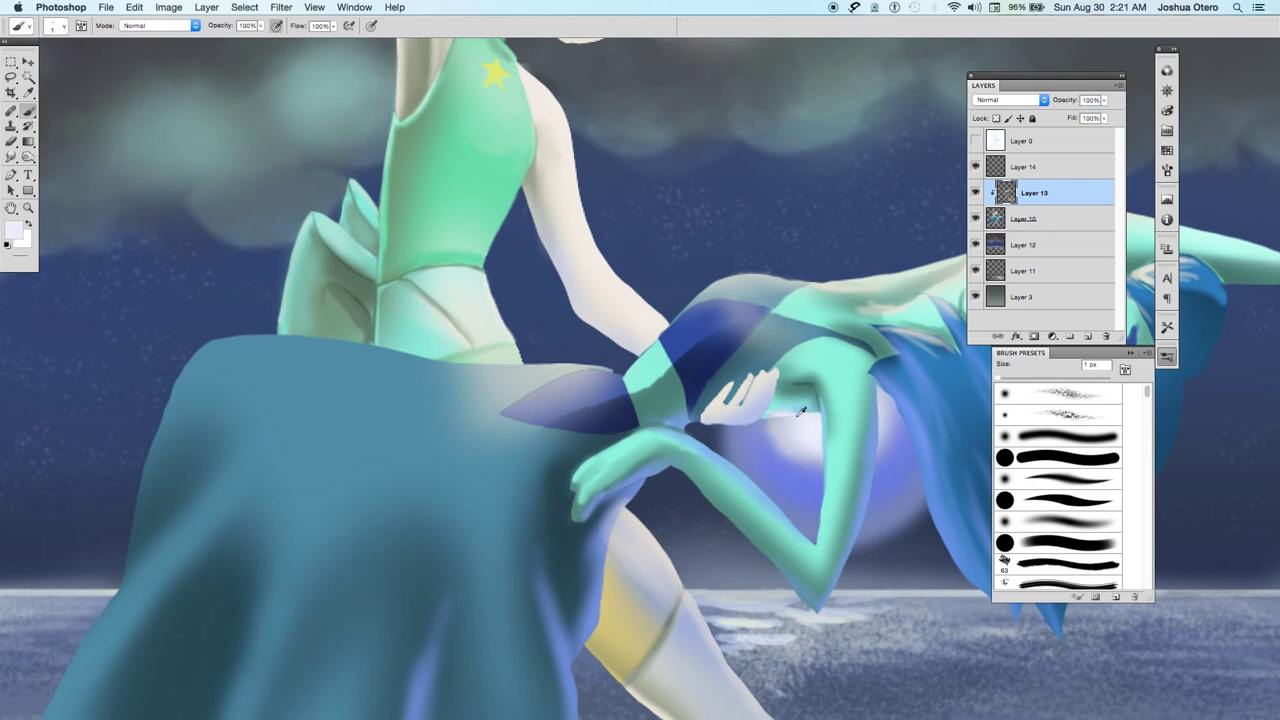
pyautogui.keyDown('alt'); pyautogui.click(795, 414); pyautogui.keyUp('alt')
# Try blending sampled glow tones along the underside of the upper arm on Layer 13 with varied brush sizes.
pyautogui.press(']')
pyautogui.press(']')
pyautogui.press(']')
pyautogui.press(']')
pyautogui.press(']')
pyautogui.press(']')
pyautogui.press(']')
pyautogui.press(']')
pyautogui.press(']')
pyautogui.press(']')
pyautogui.keyDown('alt'); pyautogui.click(805, 422); pyautogui.keyUp('alt')
pyautogui.press('[')
pyautogui.press('[')
pyautogui.press('[')
pyautogui.press('[')
pyautogui.press('[')
pyautogui.press('[')
pyautogui.keyDown('alt'); pyautogui.click(786, 425); pyautogui.keyUp('alt')
pyautogui.moveTo(786, 420); pyautogui.dragTo(787, 416)
# Try repainting the glow between the supporting hand and bent arm on Layer 10 with sampled tones and the soft brush at 25 px.
pyautogui.press(']')
pyautogui.hotkey('alt', '[')
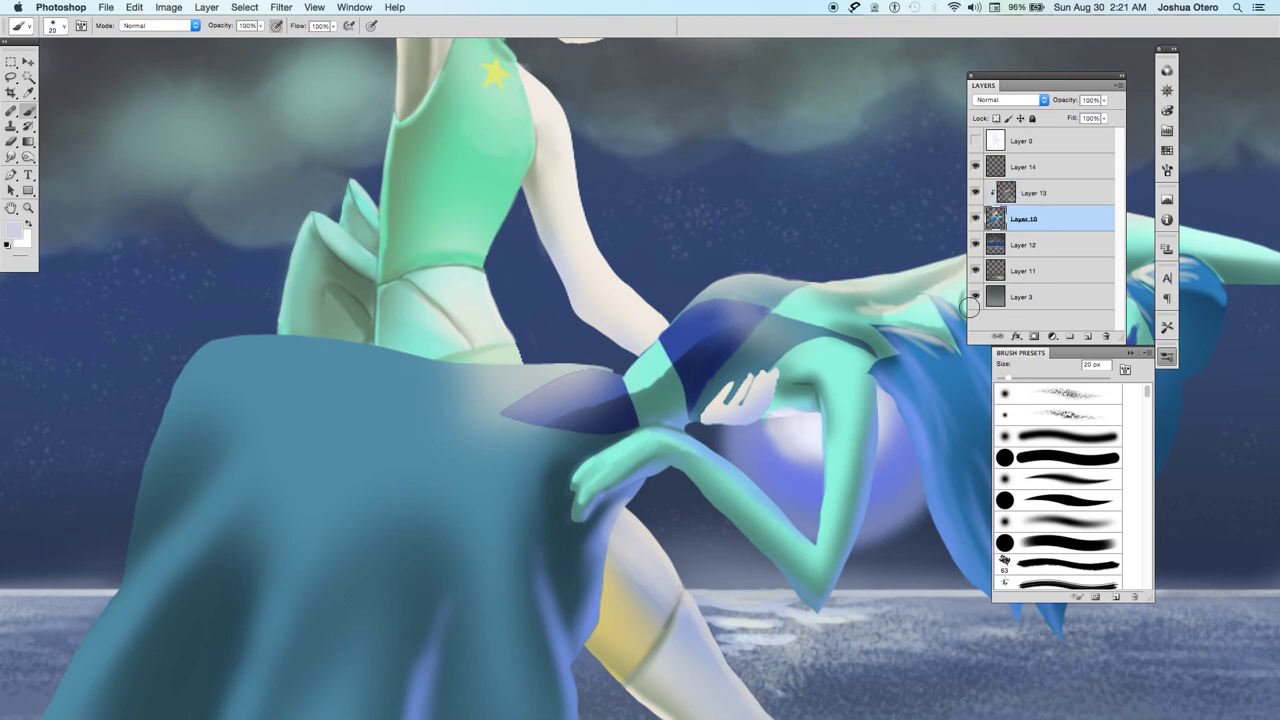
pyautogui.press('[')
pyautogui.press('[')
pyautogui.press('[')
pyautogui.keyDown('alt'); pyautogui.click(812, 410); pyautogui.keyUp('alt')
pyautogui.press(']')
pyautogui.keyDown('alt'); pyautogui.click(760, 428); pyautogui.keyUp('alt')
pyautogui.press(']')
pyautogui.press(']')
pyautogui.press(']')
pyautogui.press(']')
pyautogui.press(']')
pyautogui.press(']')
pyautogui.keyDown('alt'); pyautogui.click(776, 422); pyautogui.keyUp('alt')
pyautogui.keyDown('alt'); pyautogui.click(785, 433); pyautogui.keyUp('alt')
pyautogui.press(']')
pyautogui.keyDown('alt'); pyautogui.click(780, 433); pyautogui.keyUp('alt')
pyautogui.press(']')
pyautogui.keyDown('alt'); pyautogui.click(770, 442); pyautogui.keyUp('alt')
pyautogui.keyDown('alt'); pyautogui.click(774, 440); pyautogui.keyUp('alt')
pyautogui.moveTo(775, 448); pyautogui.dragTo(785, 455)
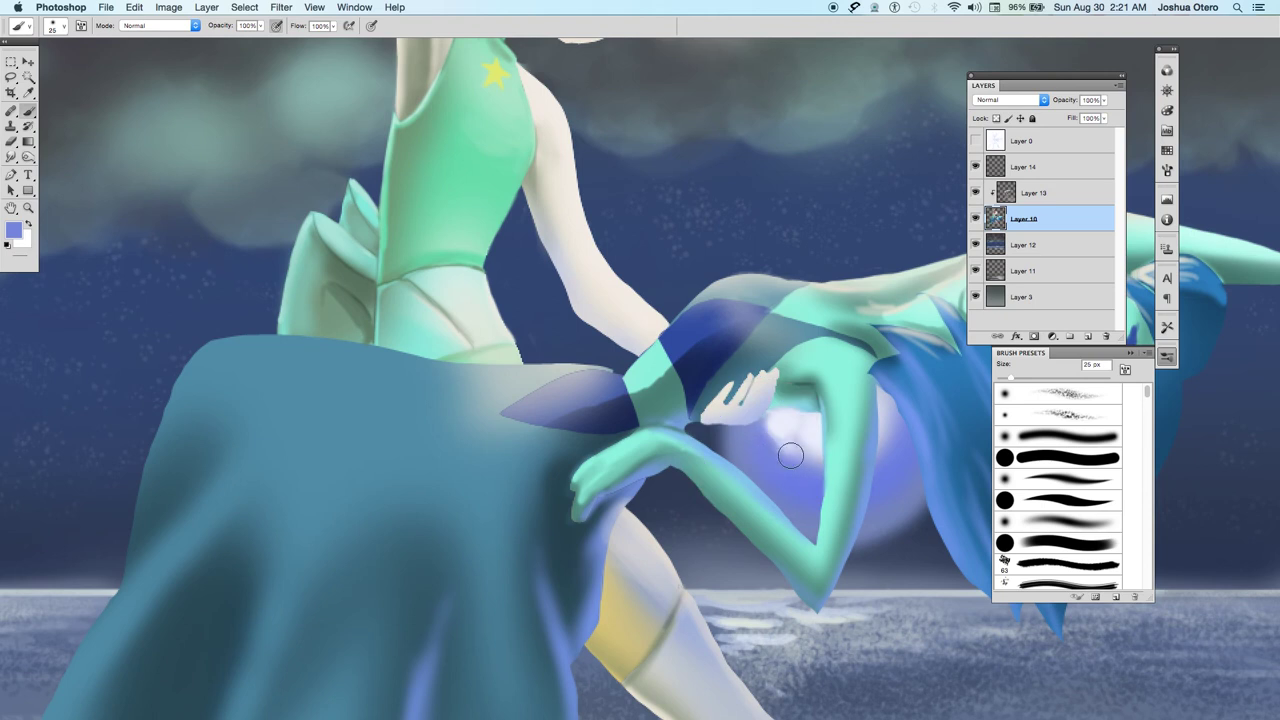
pyautogui.moveTo(757, 449); pyautogui.dragTo(797, 429)
# Undo the recent glow strokes beneath the upper arm on Layers 10 and 13.
pyautogui.press('super+z')
pyautogui.press('super+alt+z')
pyautogui.press('super+alt+z')
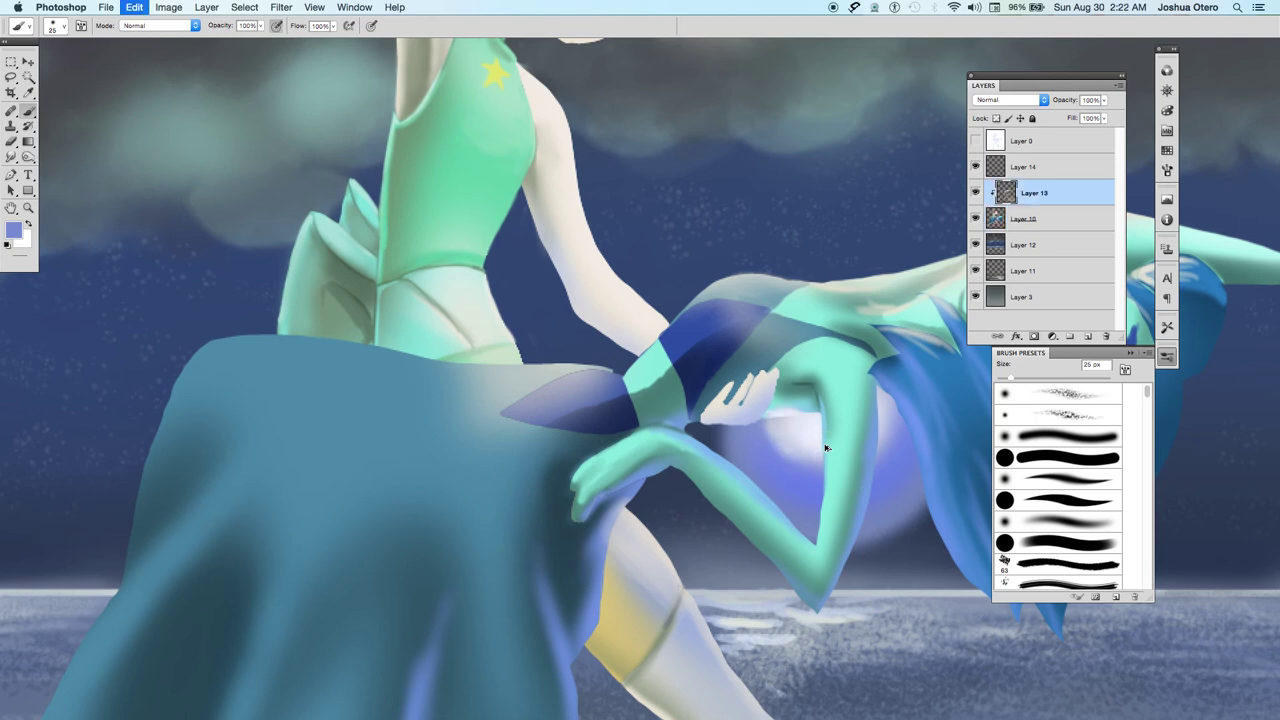
pyautogui.press('super+alt+z')
pyautogui.press('super+alt+z')
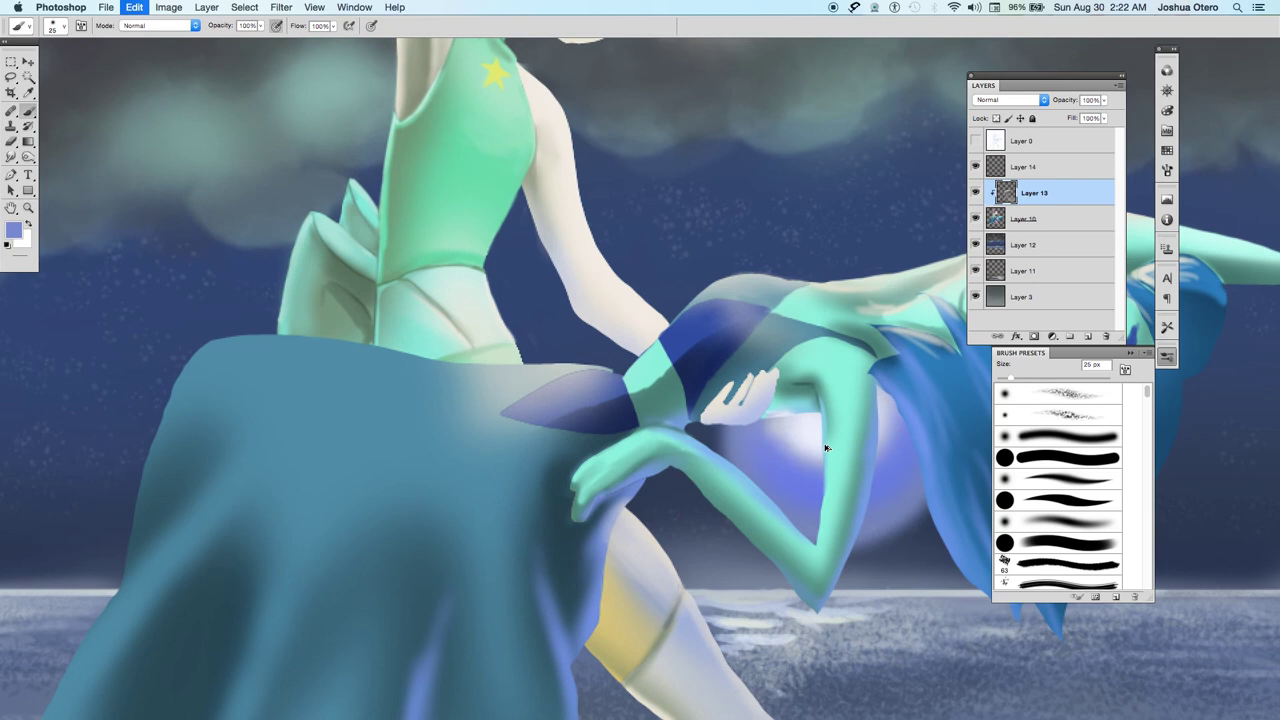
pyautogui.press('super+alt+z')
pyautogui.press('super+alt+z')
pyautogui.press('super+alt+z')
pyautogui.press('super+alt+z')
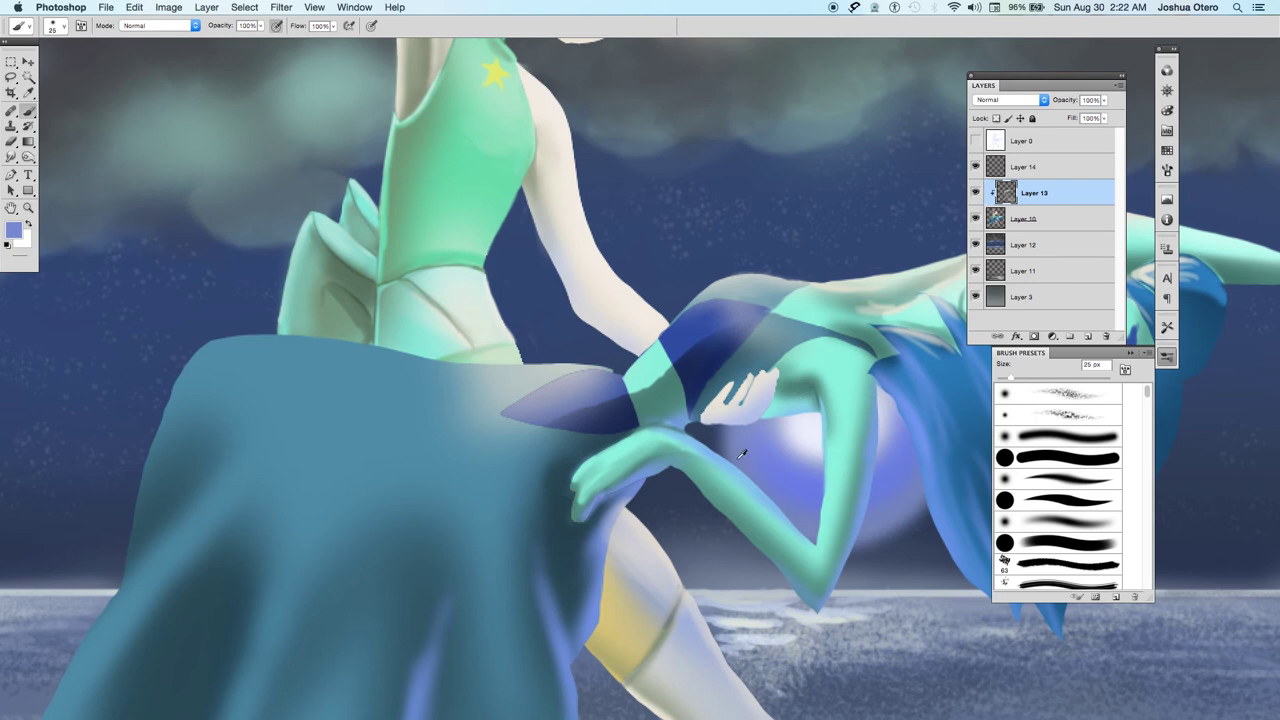
# Darken the teal sampled from the bent arm's shadow and draw a fine line at the inner elbow crease on Layer 13.
pyautogui.keyDown('alt'); pyautogui.click(820, 390); pyautogui.keyUp('alt')
pyautogui.click(14, 230)
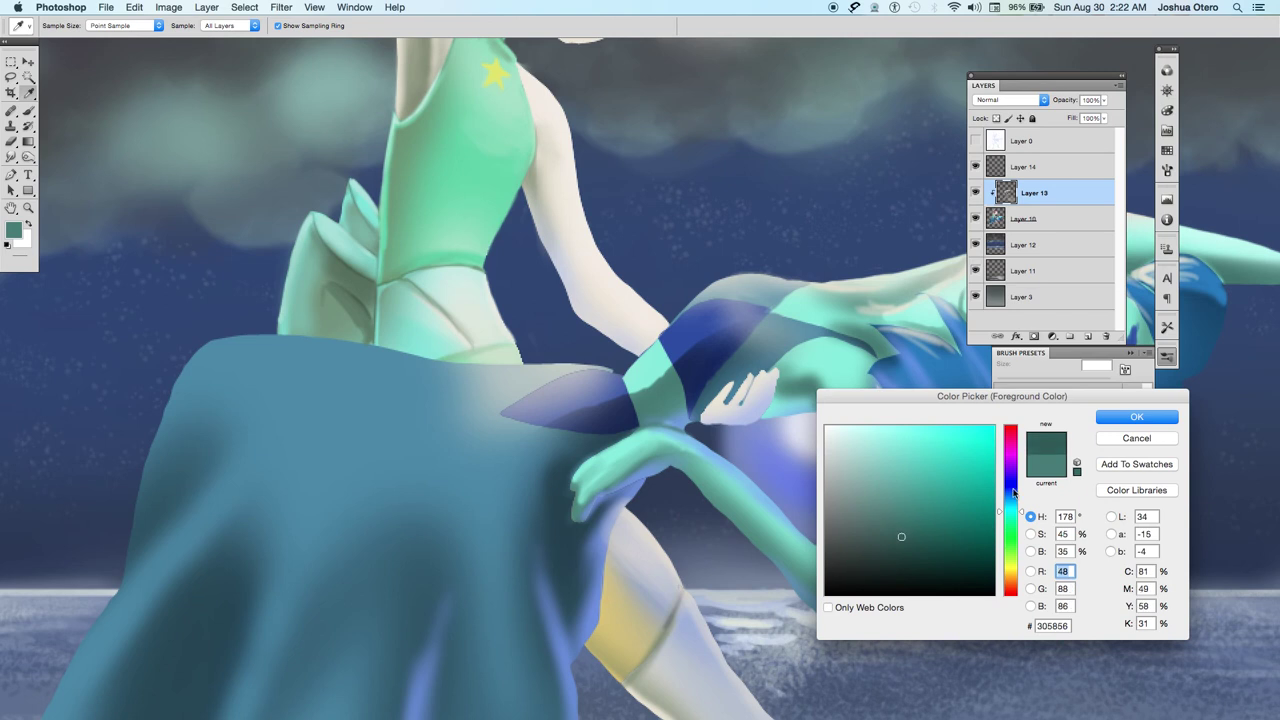
pyautogui.press('Return')
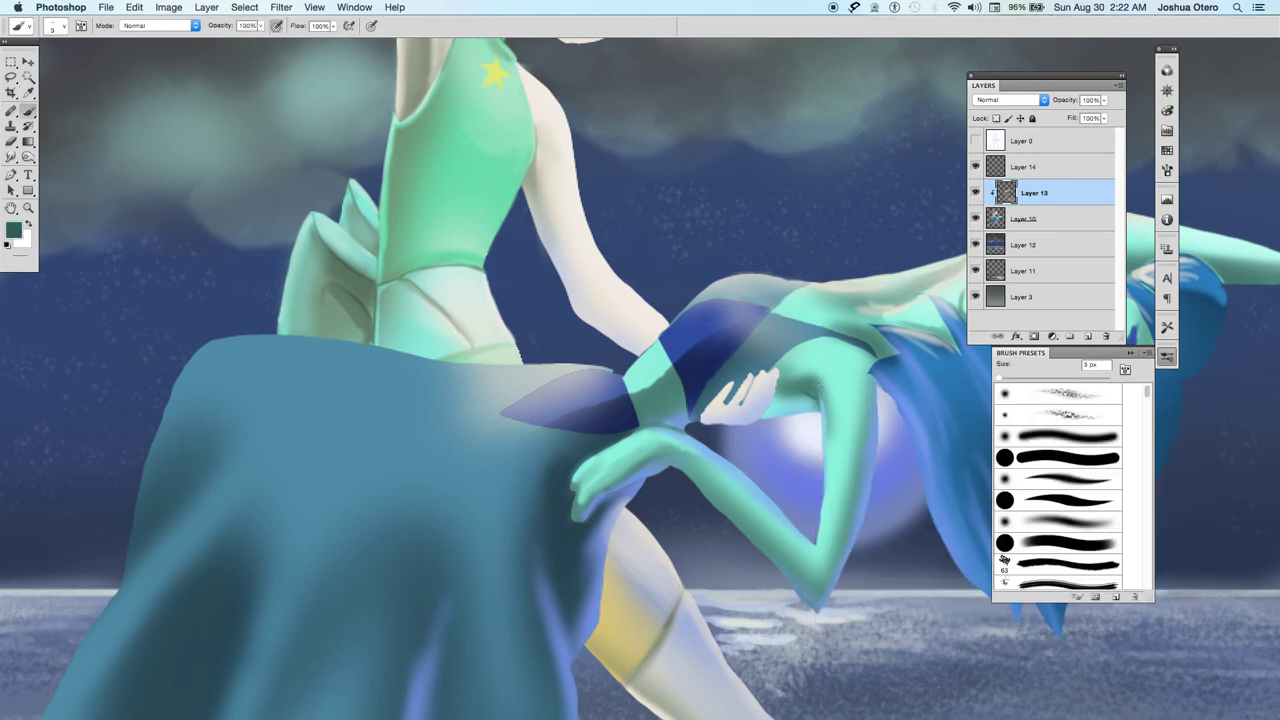
pyautogui.keyDown('alt'); pyautogui.click(828, 406); pyautogui.keyUp('alt')
pyautogui.moveTo(818, 400); pyautogui.dragTo(816, 384)
# Paint greyish shadow lines between the supporting hand's fingers on Layer 14 with tones sampled from the standing figure's arm.
pyautogui.click(1062, 160)
pyautogui.keyDown('alt'); pyautogui.click(532, 172); pyautogui.keyUp('alt')
pyautogui.moveTo(743, 383); pyautogui.dragTo(729, 405)
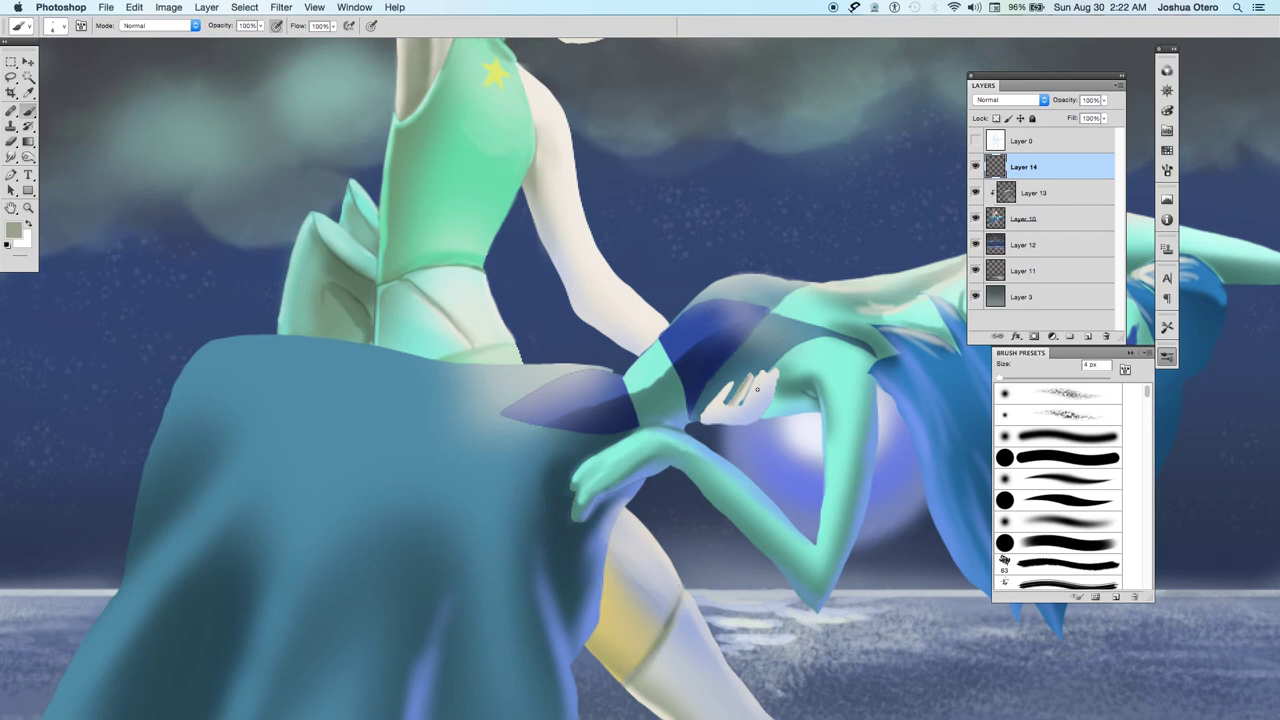
pyautogui.keyDown('alt'); pyautogui.click(540, 198); pyautogui.keyUp('alt')
pyautogui.moveTo(755, 378); pyautogui.dragTo(747, 395)
# Add pale sampled glow tones along the supporting hand's lower edge on Layer 14 with a 1 px brush.
pyautogui.keyDown('alt'); pyautogui.click(428, 63); pyautogui.keyUp('alt')
pyautogui.keyDown('alt'); pyautogui.click(780, 390); pyautogui.keyUp('alt')
pyautogui.keyDown('alt'); pyautogui.click(771, 400); pyautogui.keyUp('alt')
pyautogui.keyDown('alt'); pyautogui.click(798, 424); pyautogui.keyUp('alt')
pyautogui.moveTo(768, 402); pyautogui.dragTo(760, 418)
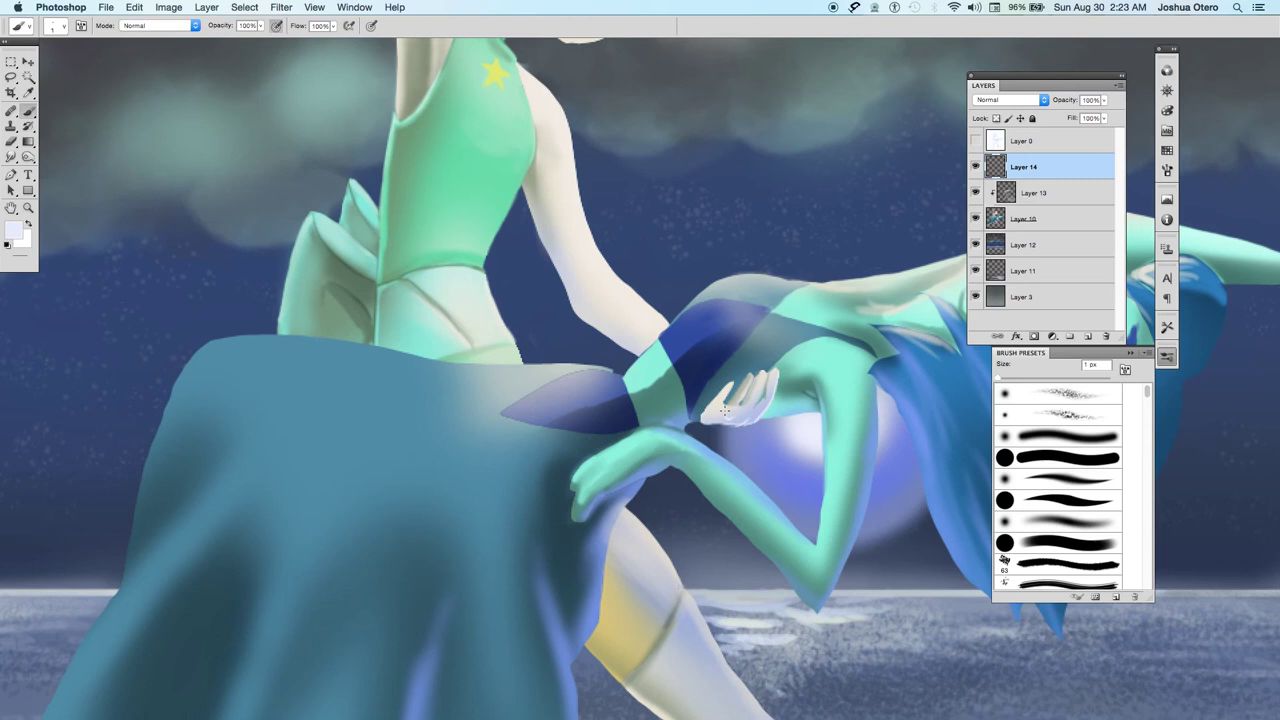
# Refine the supporting hand's thumb and palm edge on Layer 14 with tones sampled around the fingers.
pyautogui.keyDown('alt'); pyautogui.click(737, 397); pyautogui.keyUp('alt')
pyautogui.moveTo(728, 384); pyautogui.dragTo(705, 412)
pyautogui.keyDown('alt'); pyautogui.click(775, 380); pyautogui.keyUp('alt')
pyautogui.press('[')
pyautogui.keyDown('alt'); pyautogui.click(775, 383); pyautogui.keyUp('alt')
pyautogui.keyDown('alt'); pyautogui.click(709, 394); pyautogui.keyUp('alt')
pyautogui.moveTo(711, 402); pyautogui.dragTo(704, 410)
# Draw fine edge lines along the dark blue waist piece and lower back on Layer 14 with sampled tones at 2 px.
pyautogui.keyDown('alt'); pyautogui.click(701, 390); pyautogui.keyUp('alt')
pyautogui.keyDown('alt'); pyautogui.click(693, 408); pyautogui.keyUp('alt')
pyautogui.keyDown('alt'); pyautogui.click(690, 407); pyautogui.keyUp('alt')
pyautogui.keyDown('alt'); pyautogui.click(689, 408); pyautogui.keyUp('alt')
pyautogui.keyDown('alt'); pyautogui.click(676, 370); pyautogui.keyUp('alt')
pyautogui.keyDown('alt'); pyautogui.click(668, 330); pyautogui.keyUp('alt')
pyautogui.keyDown('alt'); pyautogui.click(720, 290); pyautogui.keyUp('alt')
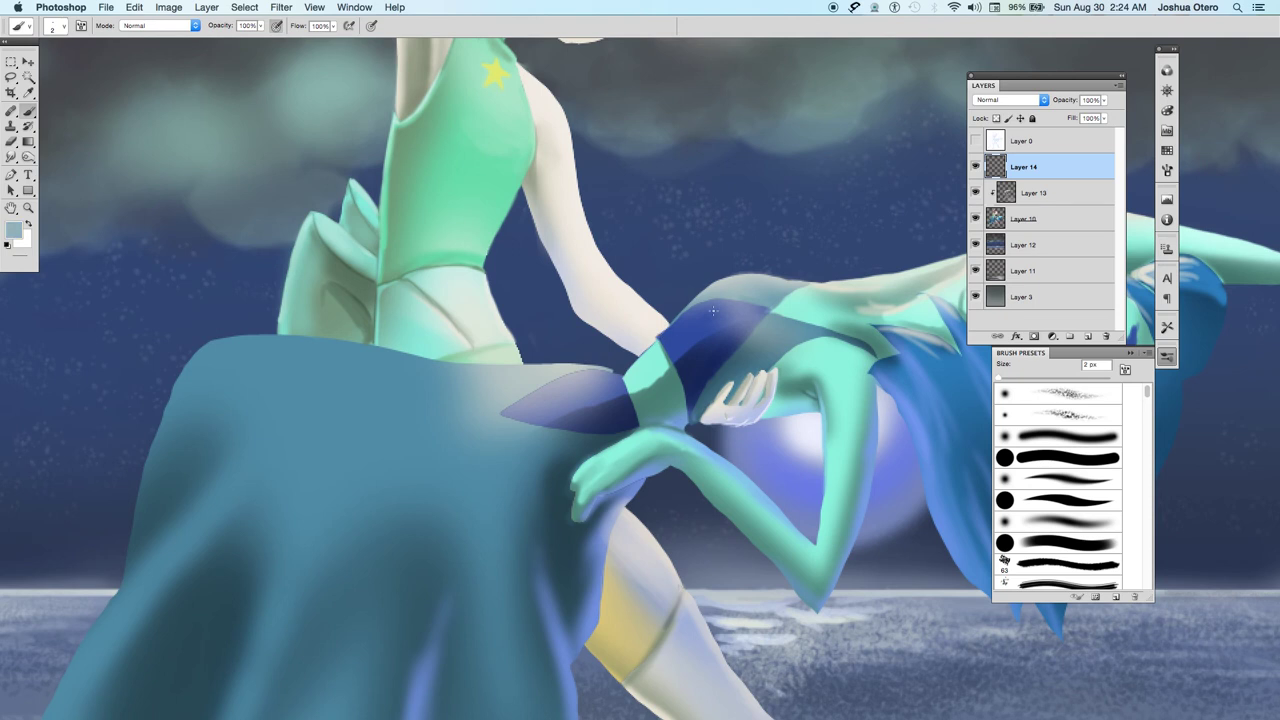
pyautogui.keyDown('alt'); pyautogui.click(678, 358); pyautogui.keyUp('alt')
pyautogui.keyDown('alt'); pyautogui.click(670, 346); pyautogui.keyUp('alt')
pyautogui.moveTo(662, 334); pyautogui.dragTo(665, 342)
pyautogui.moveTo(822, 286); pyautogui.dragTo(805, 286)
# Draw thin dark teal strands hanging beside the bent arm and blue hair on Layer 14.
pyautogui.keyDown('alt'); pyautogui.click(867, 344); pyautogui.keyUp('alt')
pyautogui.keyDown('alt'); pyautogui.click(711, 389); pyautogui.keyUp('alt')
pyautogui.moveTo(888, 398); pyautogui.dragTo(891, 478)
pyautogui.moveTo(892, 400); pyautogui.dragTo(892, 426)
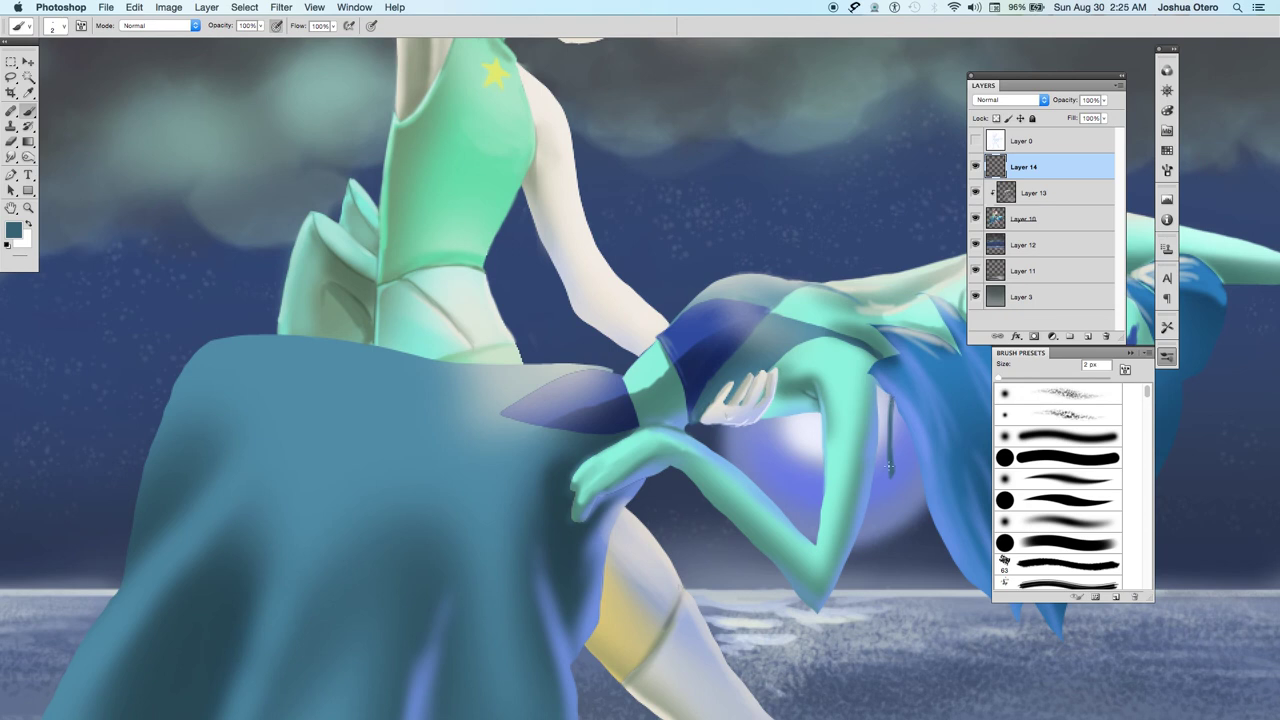
pyautogui.moveTo(902, 423); pyautogui.dragTo(903, 483)
pyautogui.moveTo(905, 428)
pyautogui.mouseDown()
pyautogui.moveTo(906, 444)
pyautogui.moveTo(907, 430)
pyautogui.mouseUp()
# Darken the teal foreground colour, shade the hanging strands, and touch them up with a sampled pale lavender.
pyautogui.click(17, 233)
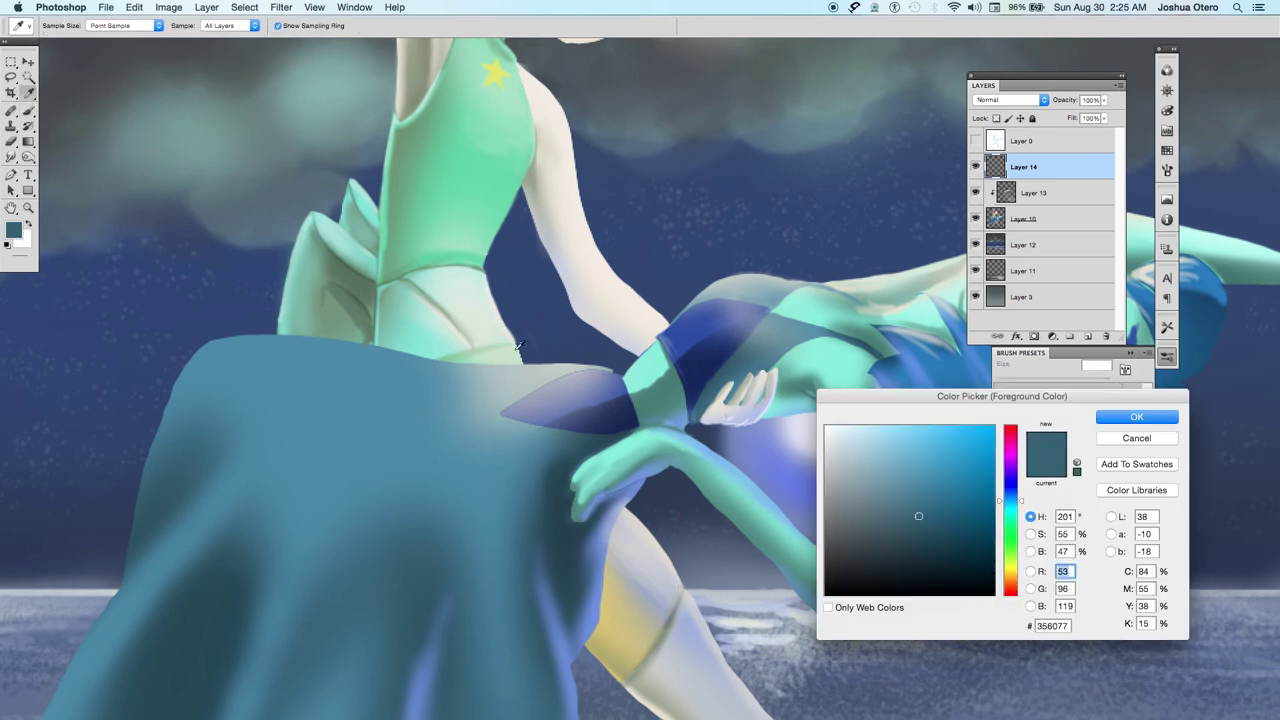
pyautogui.press('Return')
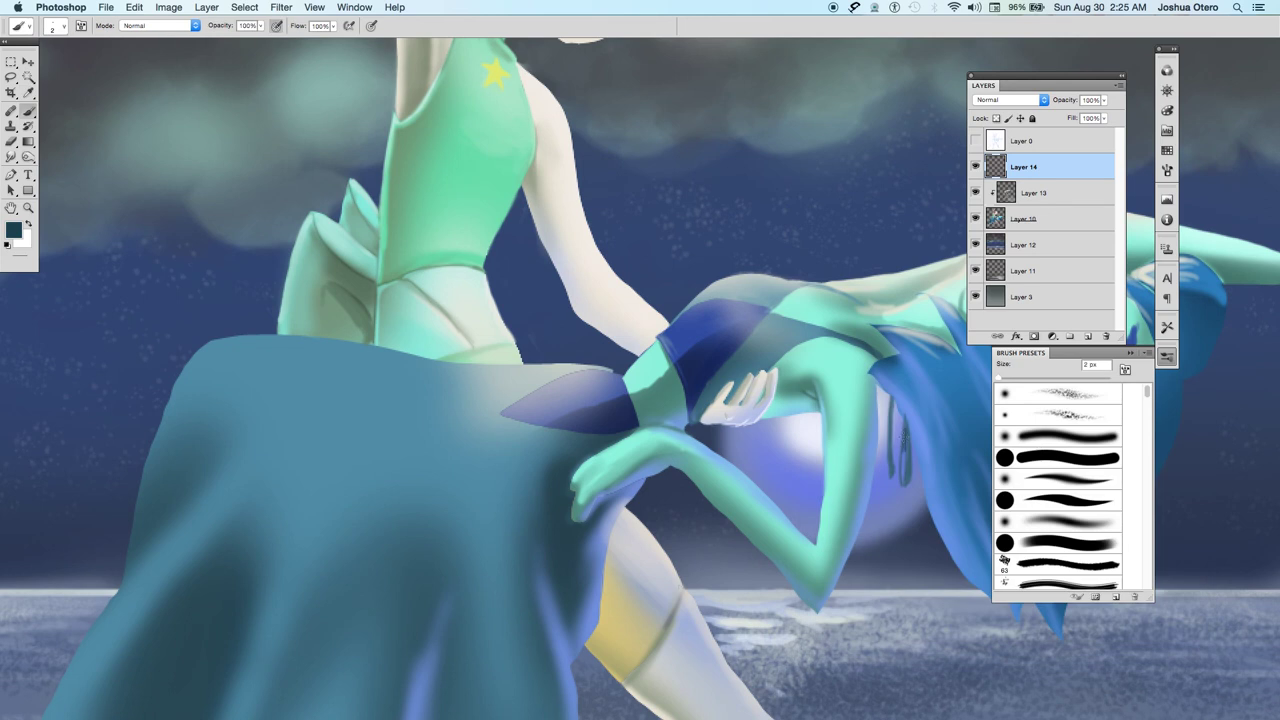
pyautogui.moveTo(903, 450); pyautogui.dragTo(905, 482)
pyautogui.keyDown('alt'); pyautogui.click(886, 417); pyautogui.keyUp('alt')
pyautogui.moveTo(904, 430)
pyautogui.mouseDown()
pyautogui.moveTo(903, 484)
pyautogui.moveTo(905, 418)
pyautogui.moveTo(889, 424)
pyautogui.moveTo(889, 480)
pyautogui.mouseUp()
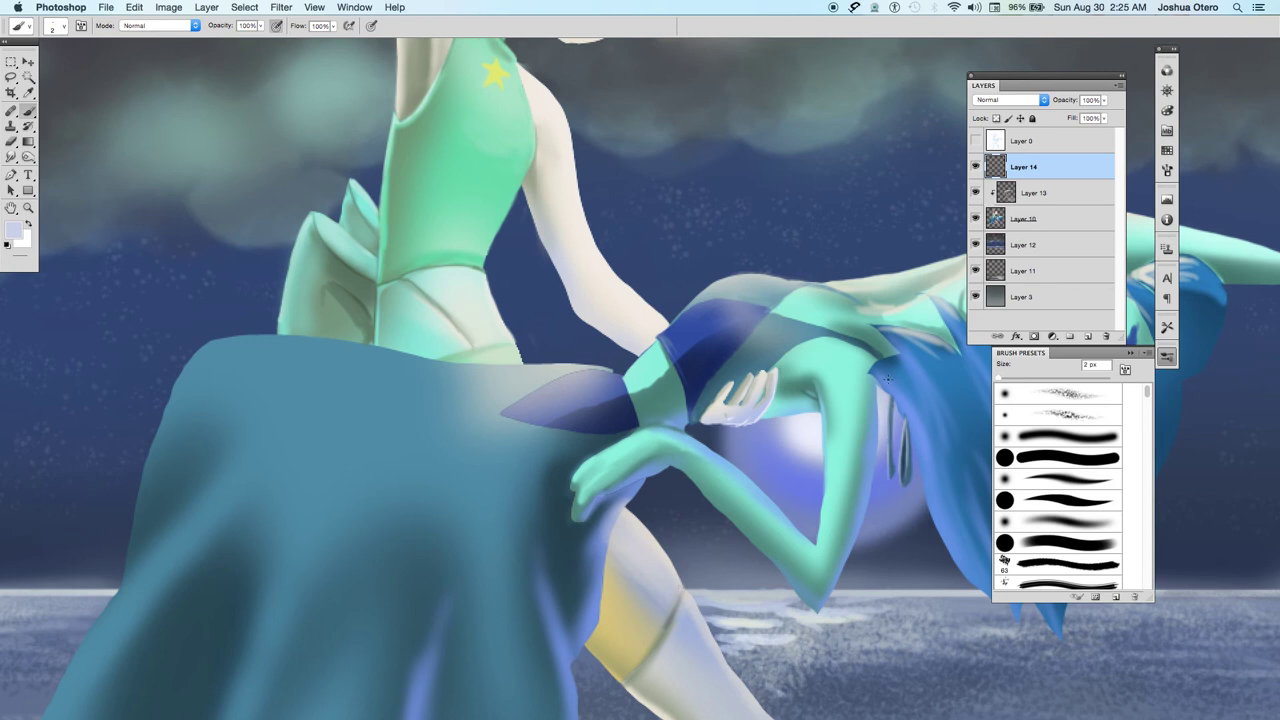
# Draw finger separation lines in darkened teal on the hand resting on the skirt, checking them against the sketch layer.
pyautogui.keyDown('alt'); pyautogui.click(907, 417); pyautogui.keyUp('alt')
pyautogui.keyDown('alt'); pyautogui.click(582, 508); pyautogui.keyUp('alt')
pyautogui.click(14, 232)
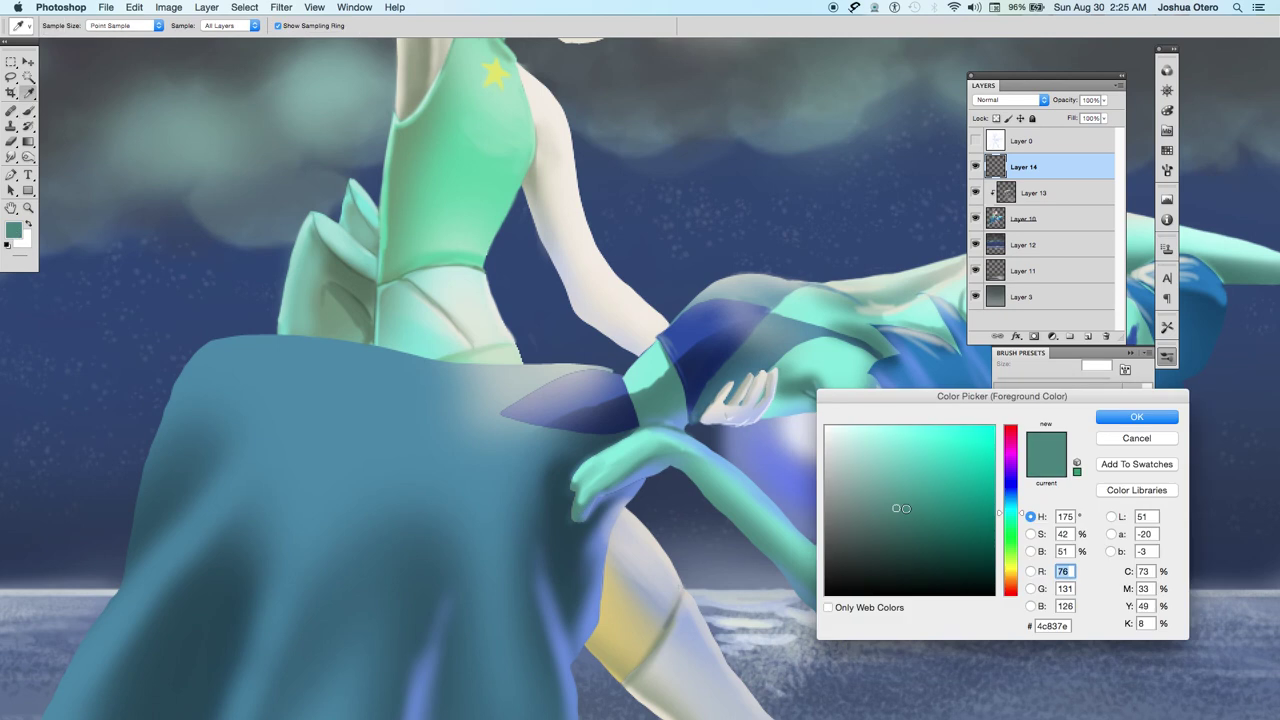
pyautogui.moveTo(905, 516); pyautogui.dragTo(906, 535)
pyautogui.press('Return')
pyautogui.press('b')
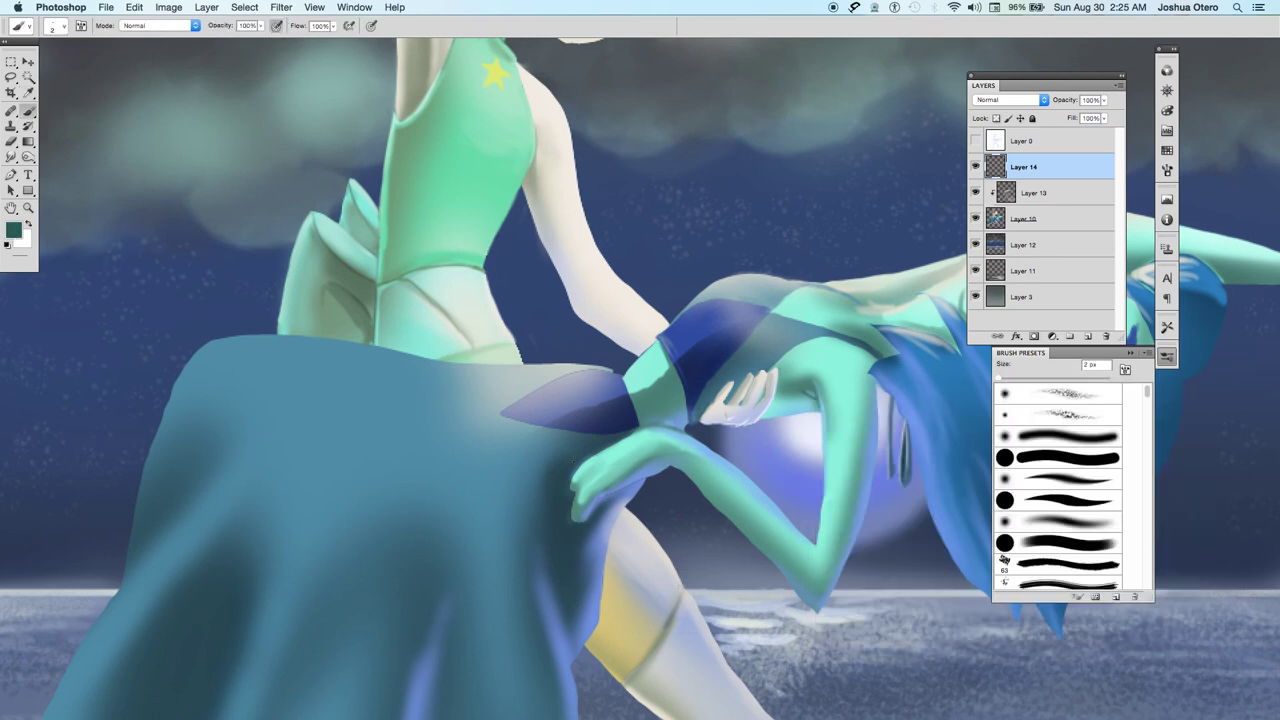
pyautogui.click(976, 141)
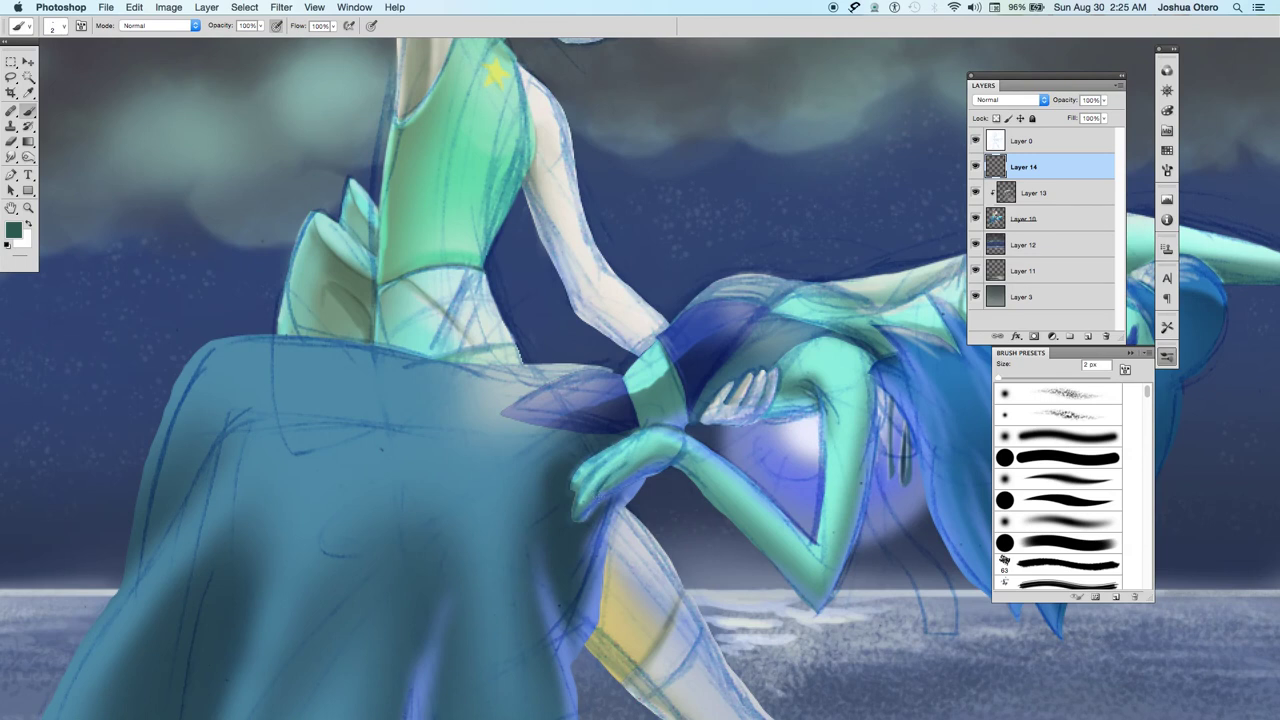
pyautogui.click(976, 141)
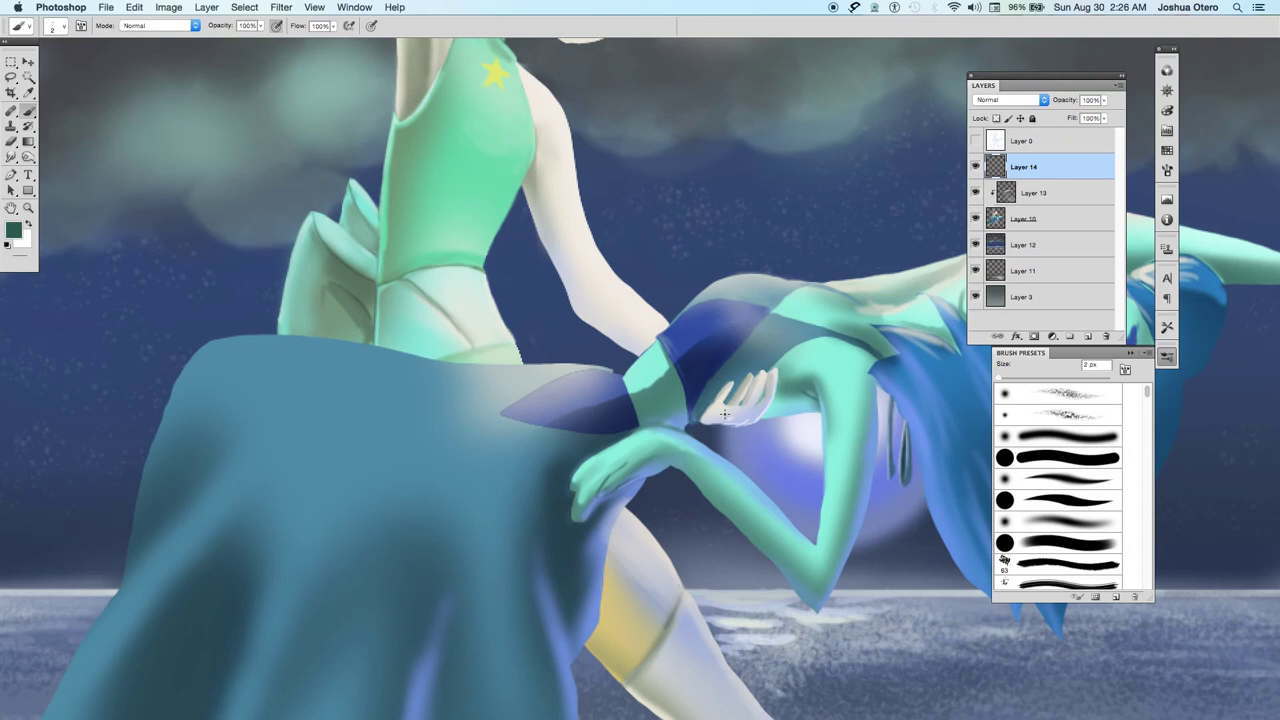
# Shade beneath the fingers of the hand resting on the skirt with sampled dark skirt tones, following the sketch.
pyautogui.keyDown('alt'); pyautogui.click(636, 477); pyautogui.keyUp('alt')
pyautogui.keyDown('alt'); pyautogui.click(618, 486); pyautogui.keyUp('alt')
pyautogui.click(976, 141)
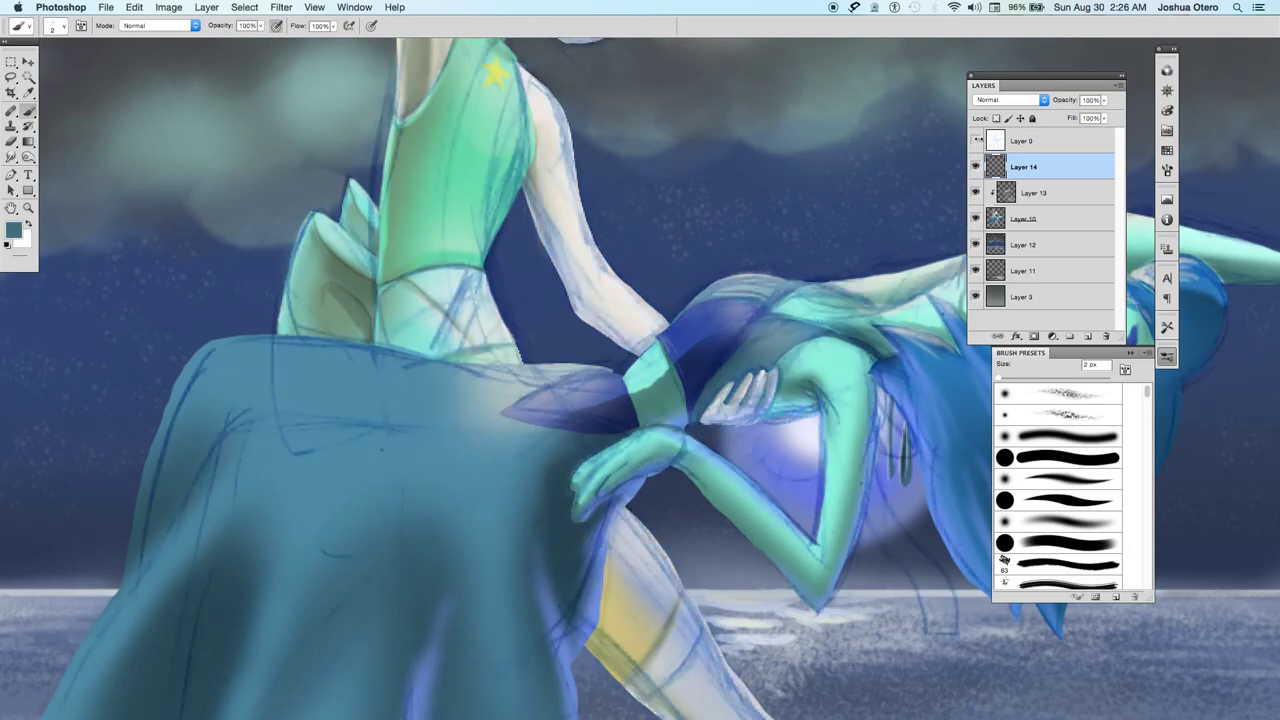
pyautogui.click(976, 141)
pyautogui.keyDown('alt'); pyautogui.click(577, 523); pyautogui.keyUp('alt')
pyautogui.click(976, 141)
pyautogui.click(976, 141)
pyautogui.moveTo(577, 523); pyautogui.dragTo(597, 507)
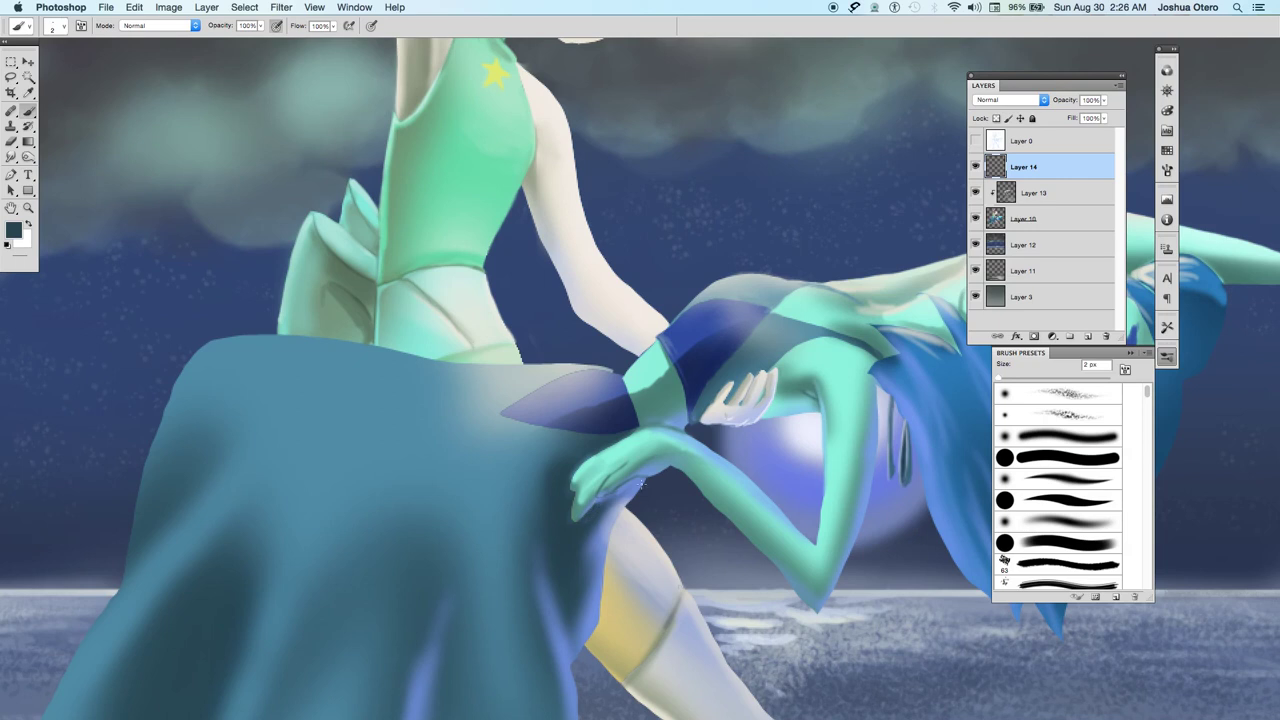
# Slim and separate the fingertips of the hand on the skirt with dark blue strokes, comparing them with the sketch.
pyautogui.click(976, 141)
pyautogui.click(976, 141)
pyautogui.moveTo(586, 512); pyautogui.dragTo(608, 491)
pyautogui.click(976, 141)
pyautogui.click(976, 141)
pyautogui.moveTo(574, 486)
pyautogui.mouseDown()
pyautogui.moveTo(588, 496)
pyautogui.moveTo(581, 516)
pyautogui.moveTo(584, 506)
pyautogui.mouseUp()
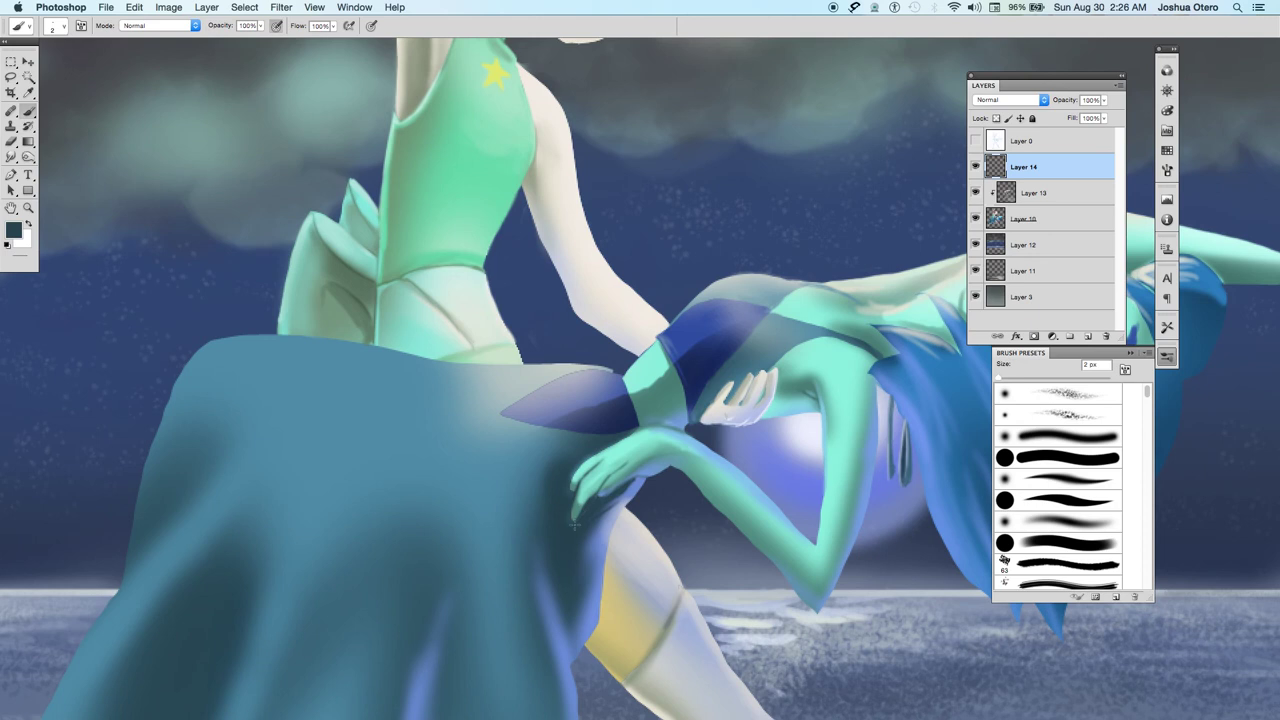
pyautogui.click(976, 141)
pyautogui.click(976, 141)
pyautogui.click(976, 141)
pyautogui.click(976, 141)
# Paint pale lavender edge highlights on Layer 10 beneath the resting hand and down the skirt's edge beside the leg.
pyautogui.click(1046, 222)
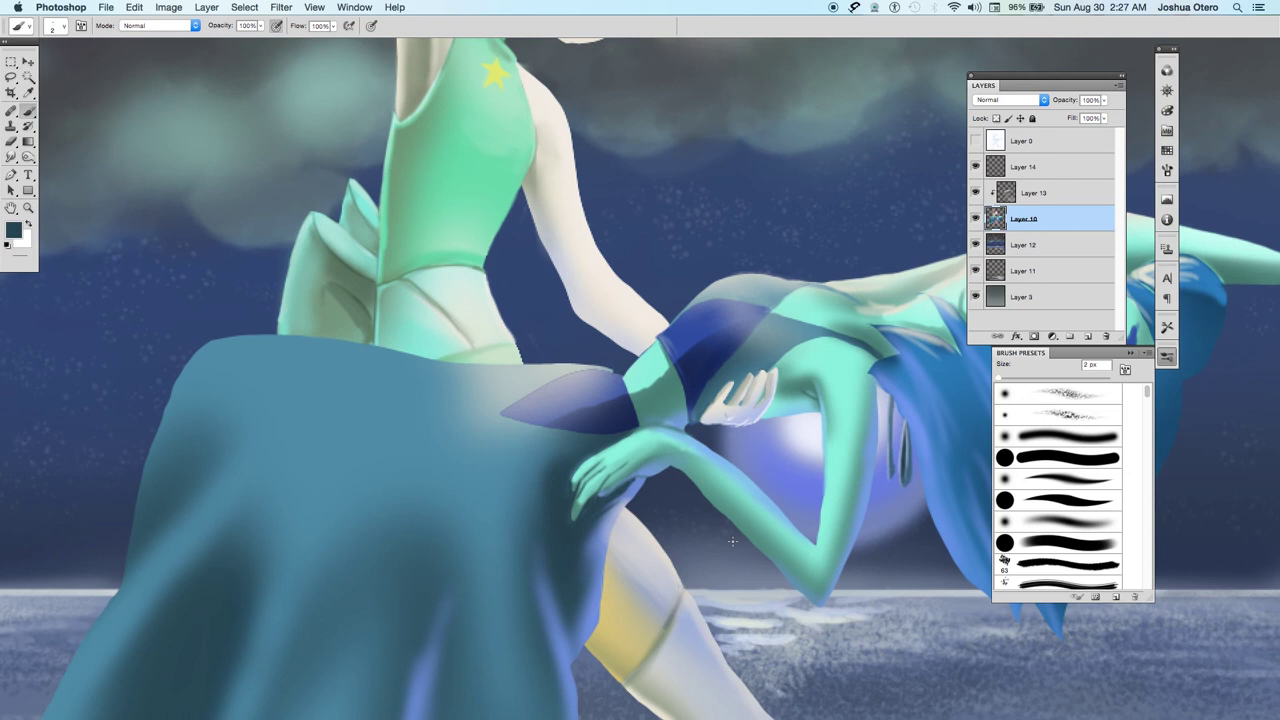
pyautogui.keyDown('alt'); pyautogui.click(638, 487); pyautogui.keyUp('alt')
pyautogui.keyDown('alt'); pyautogui.click(626, 499); pyautogui.keyUp('alt')
pyautogui.moveTo(638, 487); pyautogui.dragTo(640, 484)
pyautogui.moveTo(603, 549); pyautogui.dragTo(587, 528)
pyautogui.moveTo(571, 669); pyautogui.dragTo(555, 610)
pyautogui.moveTo(570, 671); pyautogui.dragTo(572, 686)
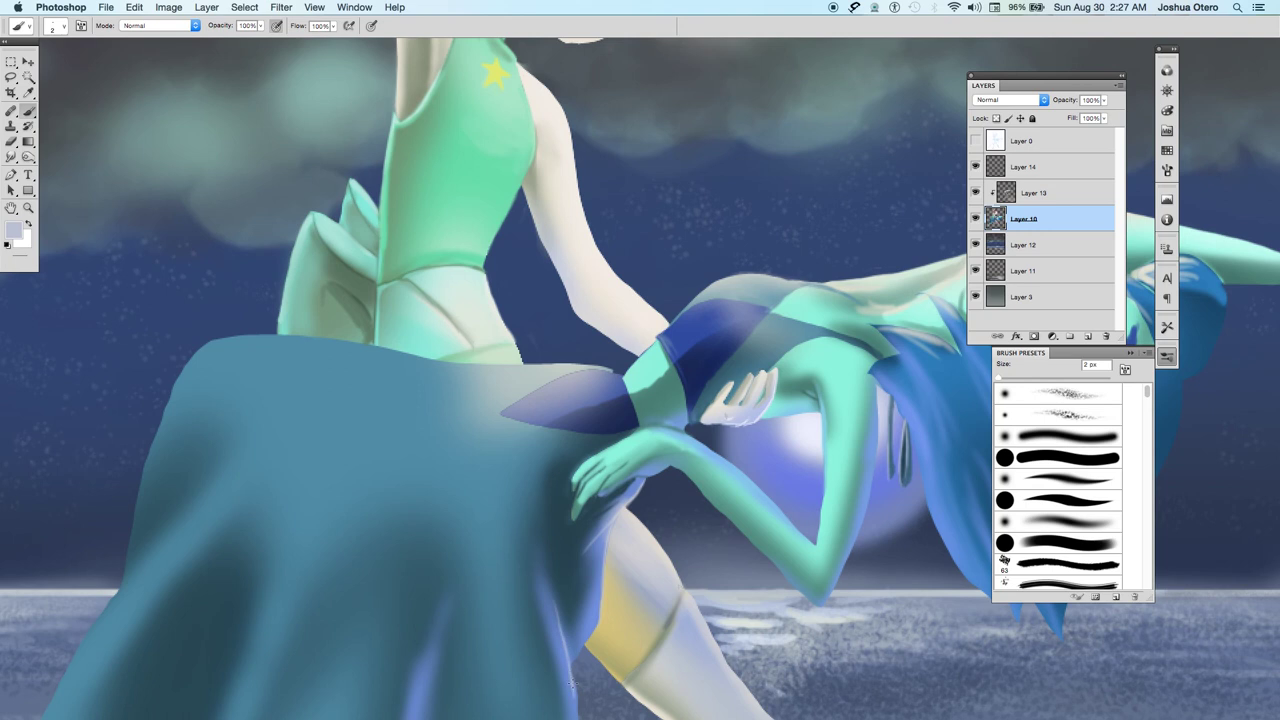
# Deepen the fold shadow beside the blue highlight near the skirt's hem on Layer 10 with sampled dark teal.
pyautogui.moveTo(500, 614); pyautogui.dragTo(432, 430)
pyautogui.moveTo(503, 533); pyautogui.dragTo(511, 603)
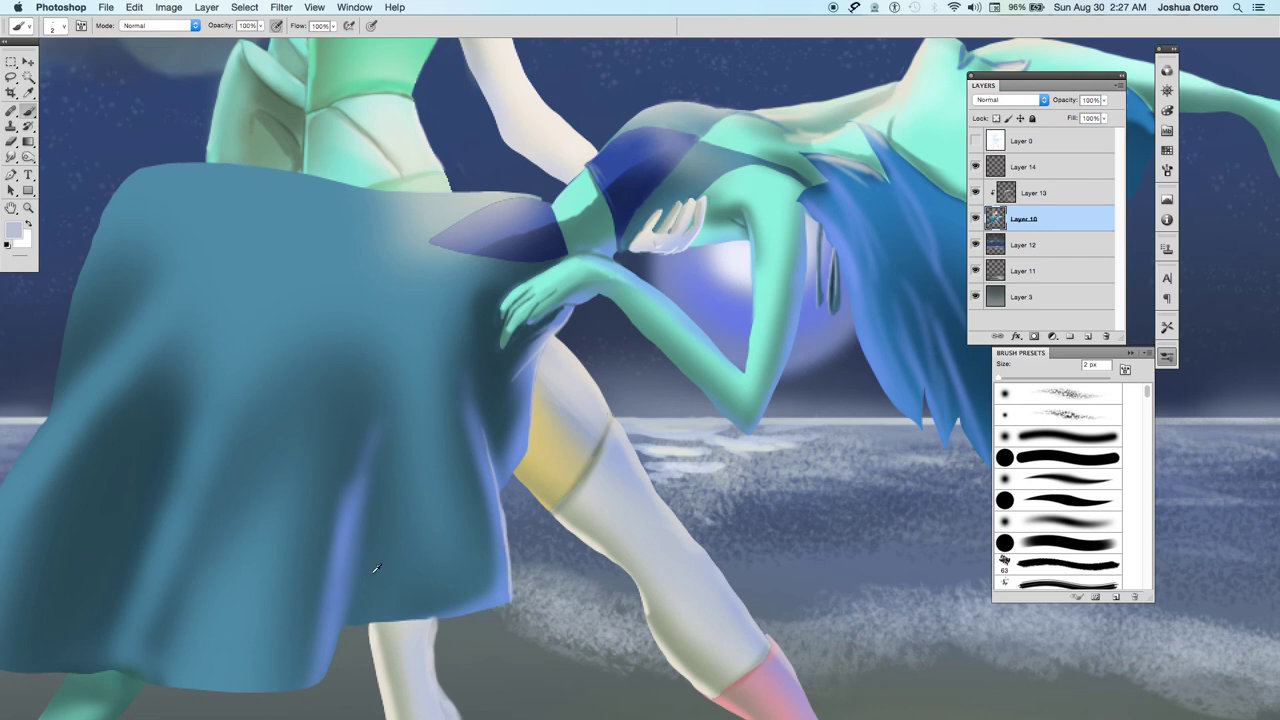
pyautogui.keyDown('alt'); pyautogui.click(438, 478); pyautogui.keyUp('alt')
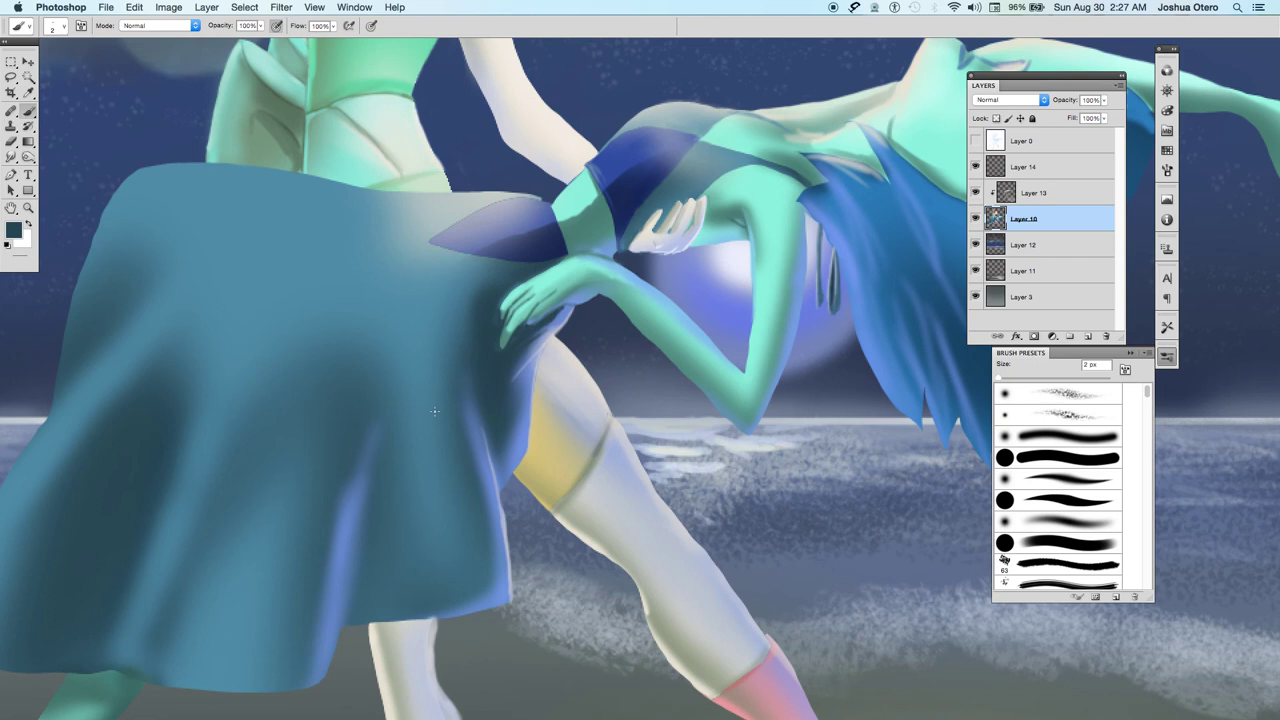
pyautogui.keyDown('alt'); pyautogui.click(358, 599); pyautogui.keyUp('alt')
pyautogui.keyDown('alt'); pyautogui.click(380, 478); pyautogui.keyUp('alt')
# Paint a pale grey rim highlight along the skirt's outer back edge on Layer 13 with the 9 px soft brush.
pyautogui.hotkey('alt', ']')
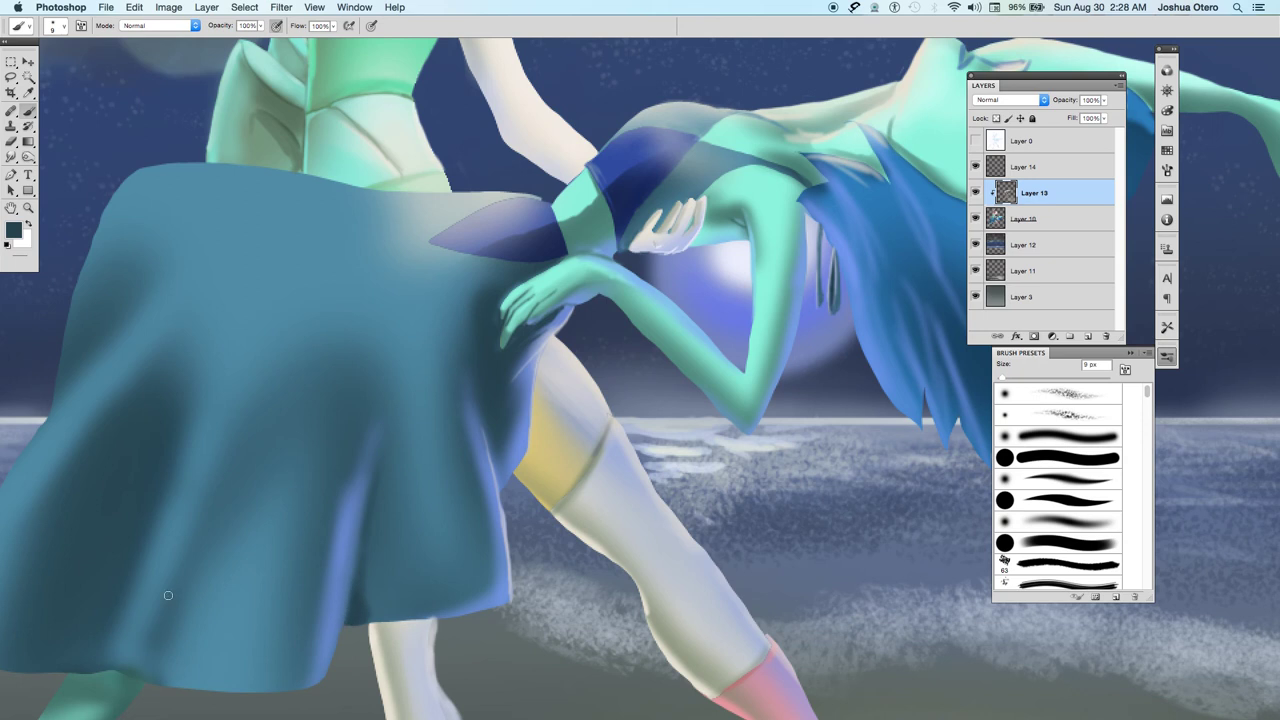
pyautogui.keyDown('alt'); pyautogui.click(468, 200); pyautogui.keyUp('alt')
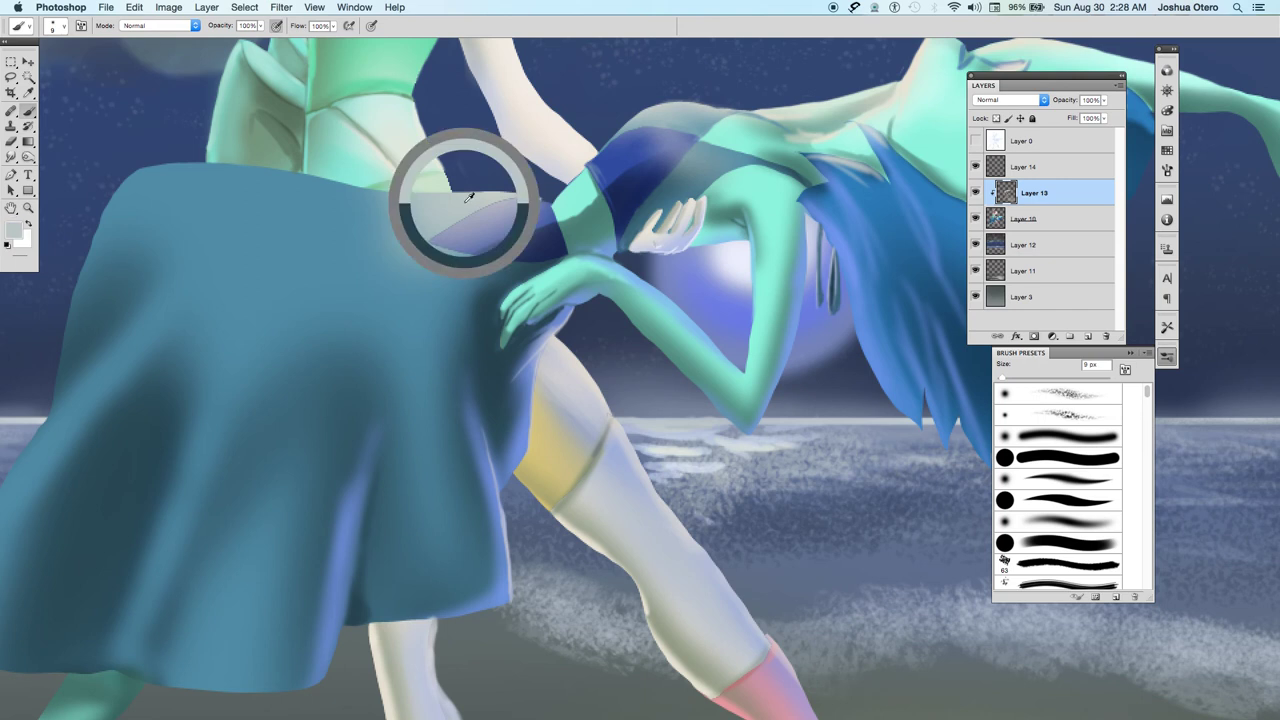
pyautogui.moveTo(229, 391); pyautogui.dragTo(666, 417)
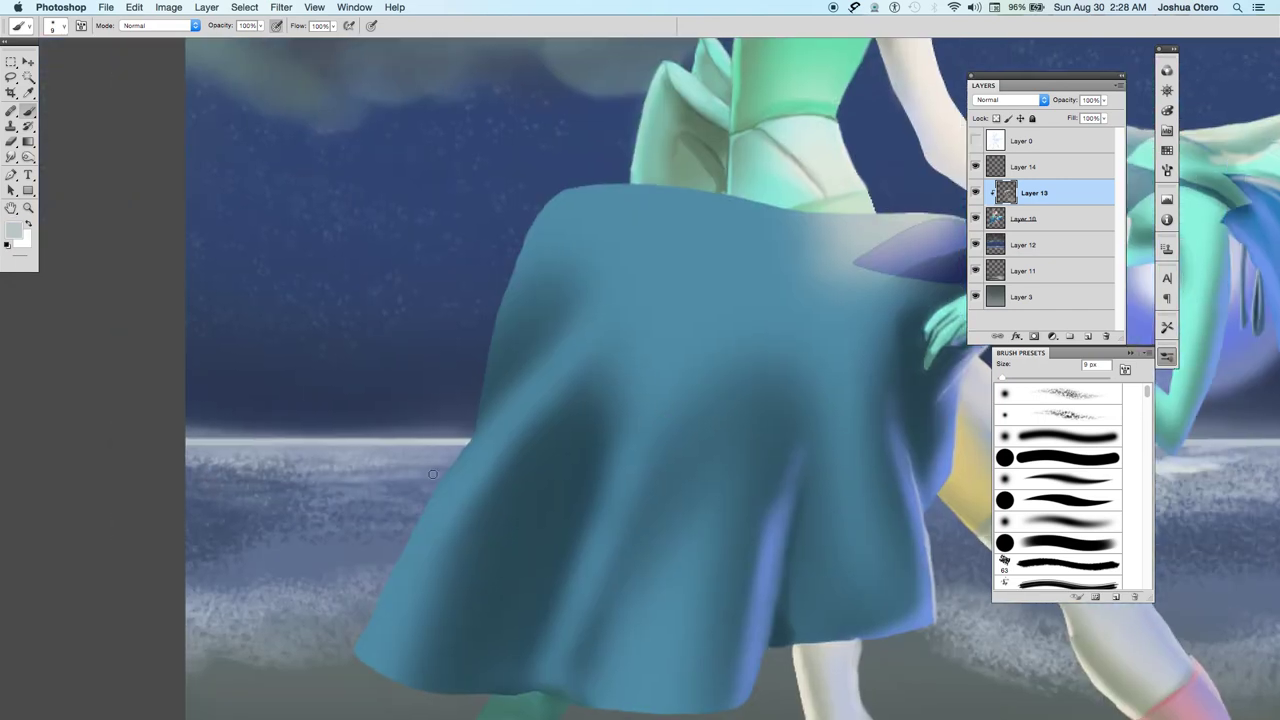
pyautogui.moveTo(463, 441); pyautogui.dragTo(350, 662)
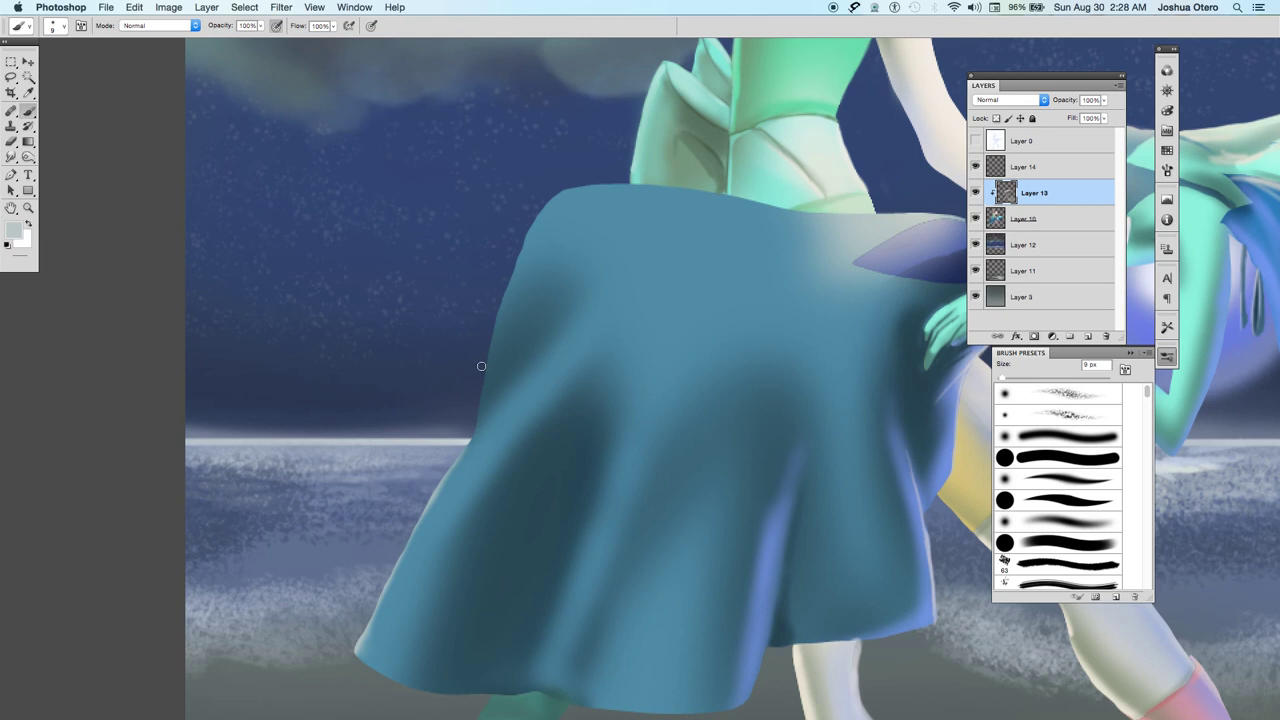
pyautogui.moveTo(621, 183)
pyautogui.mouseDown()
pyautogui.moveTo(548, 207)
pyautogui.moveTo(515, 278)
pyautogui.mouseUp()
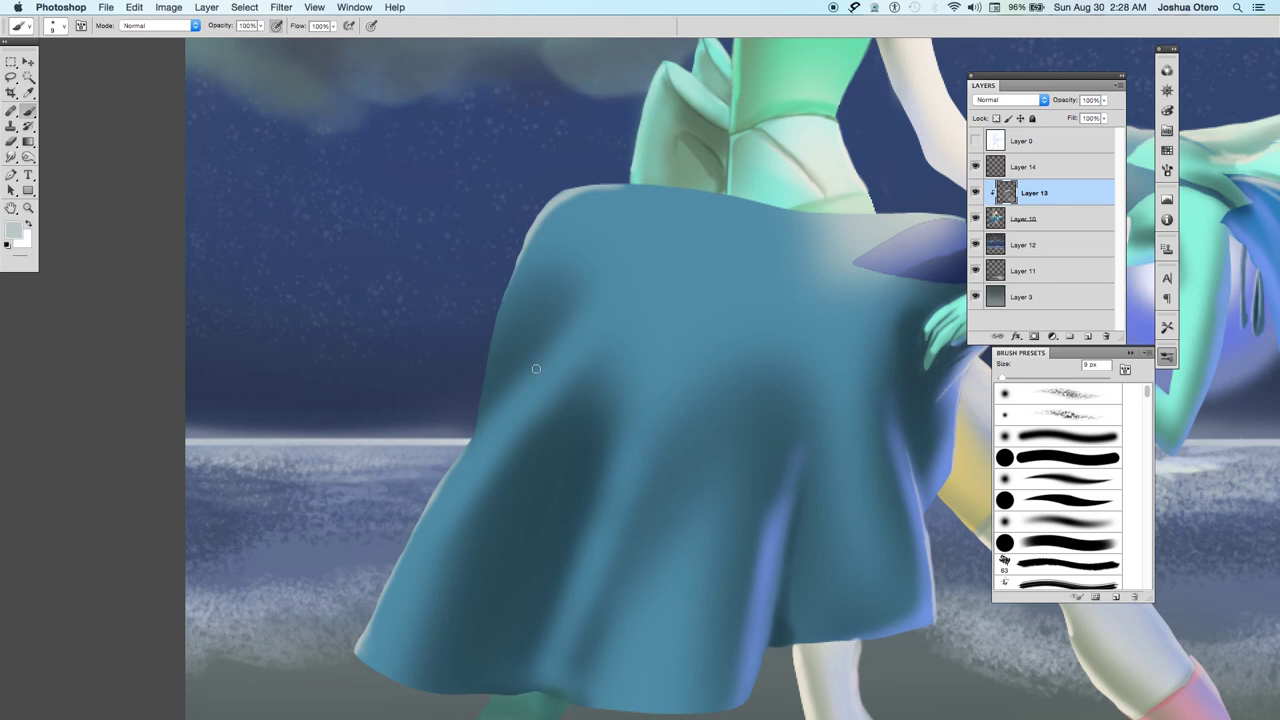
# Paint soft pale grey highlights down the skirt's back fold and rear edge on Layer 13 at 56% opacity and 69% flow.
pyautogui.press(']')
pyautogui.press(']')
pyautogui.moveTo(259, 27); pyautogui.dragTo(237, 46)
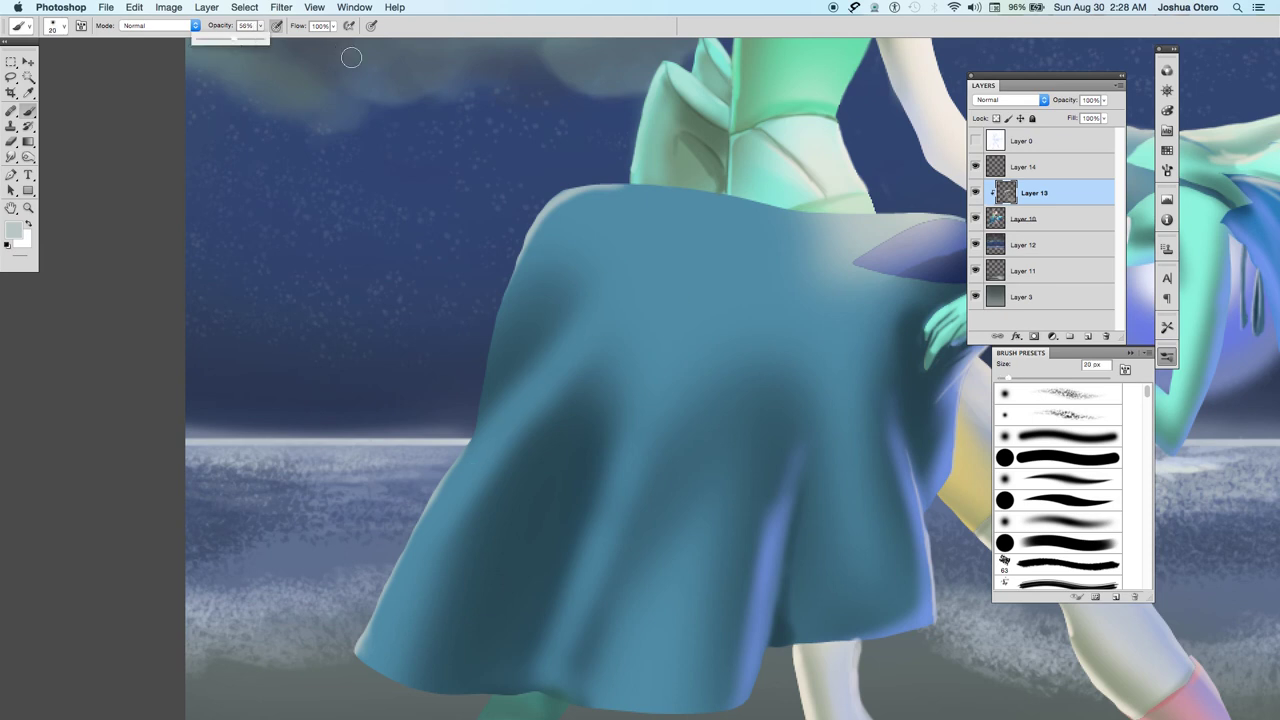
pyautogui.moveTo(333, 27); pyautogui.dragTo(316, 46)
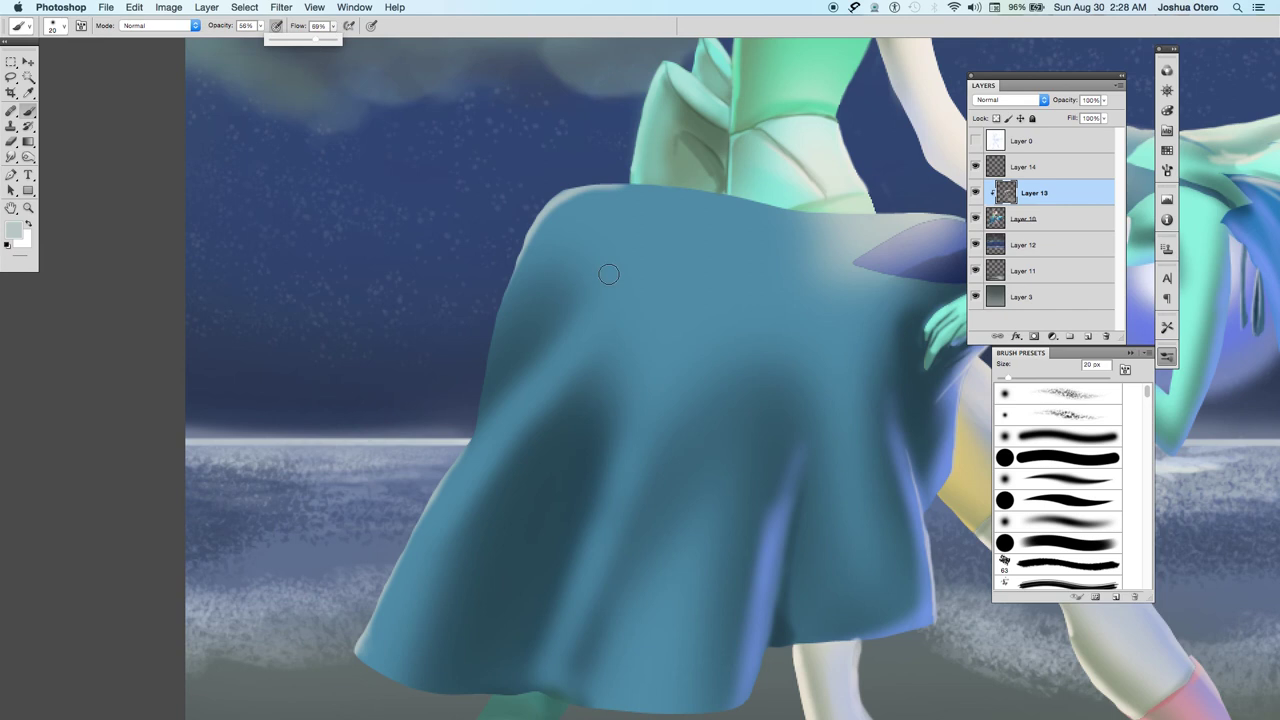
pyautogui.press('[')
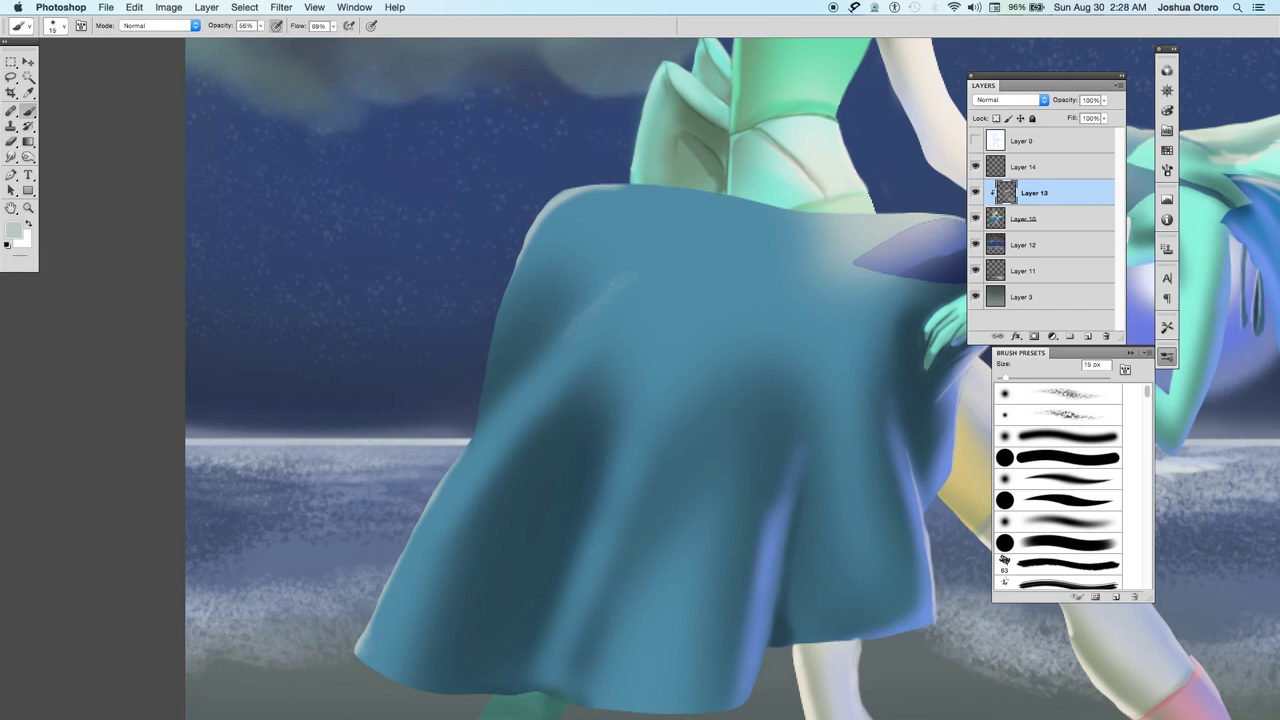
pyautogui.moveTo(603, 291); pyautogui.dragTo(522, 396)
pyautogui.moveTo(580, 318); pyautogui.dragTo(440, 497)
pyautogui.press(']')
pyautogui.press(']')
pyautogui.moveTo(515, 410); pyautogui.dragTo(440, 500)
pyautogui.moveTo(468, 450); pyautogui.dragTo(385, 605)
pyautogui.moveTo(440, 496); pyautogui.dragTo(360, 624)
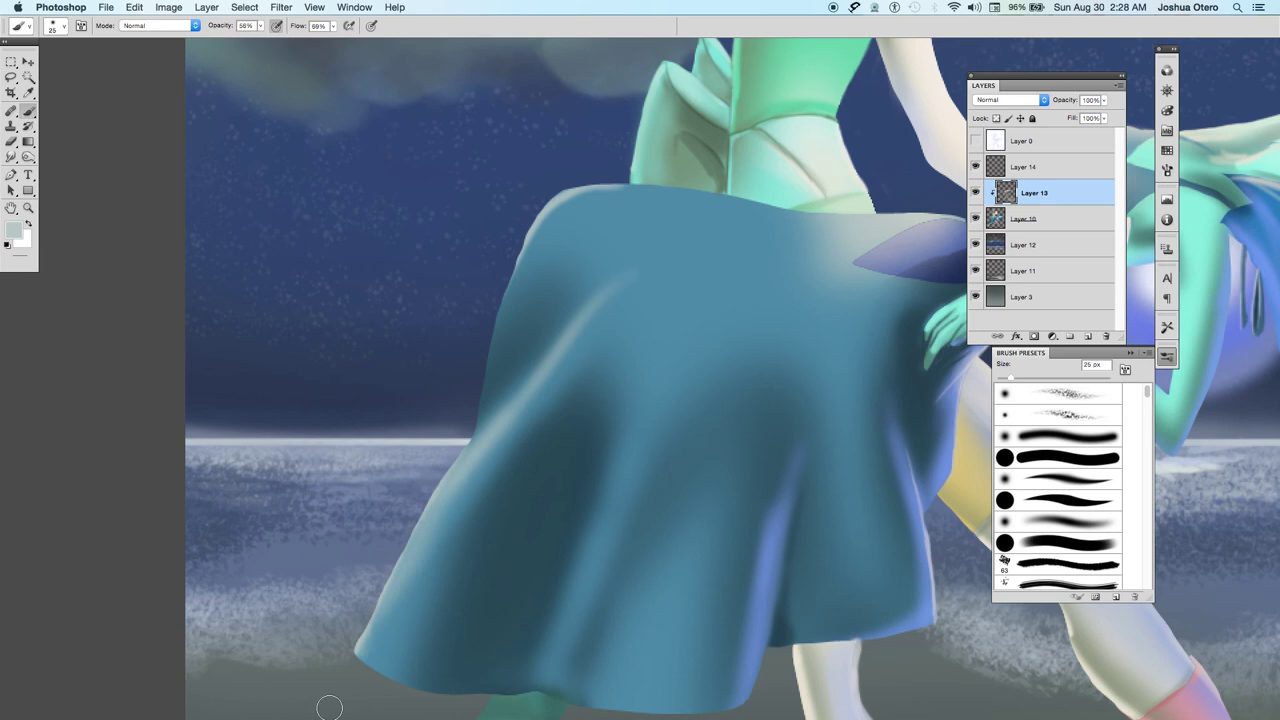
# Add pale grey highlights to the skirt's central folds with the 30 px brush and along its upper edge at the hip.
pyautogui.press(']')
pyautogui.moveTo(606, 452); pyautogui.dragTo(604, 528)
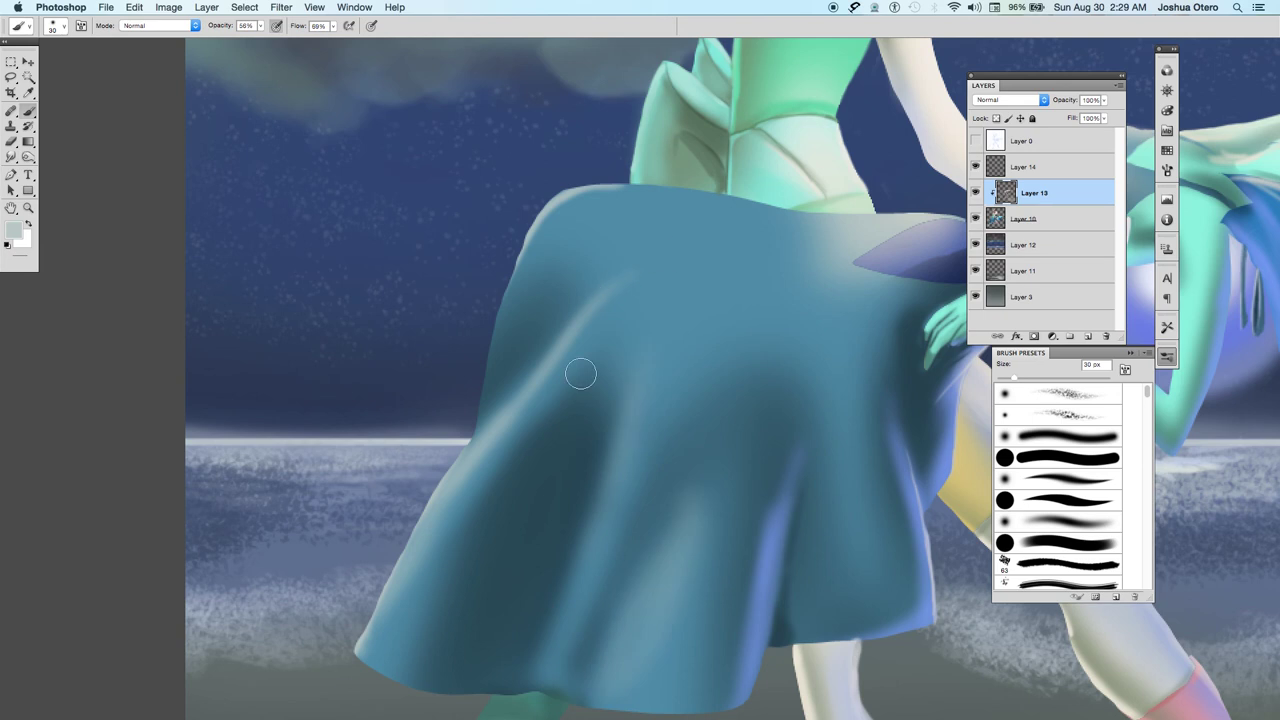
pyautogui.moveTo(545, 230); pyautogui.dragTo(591, 200)
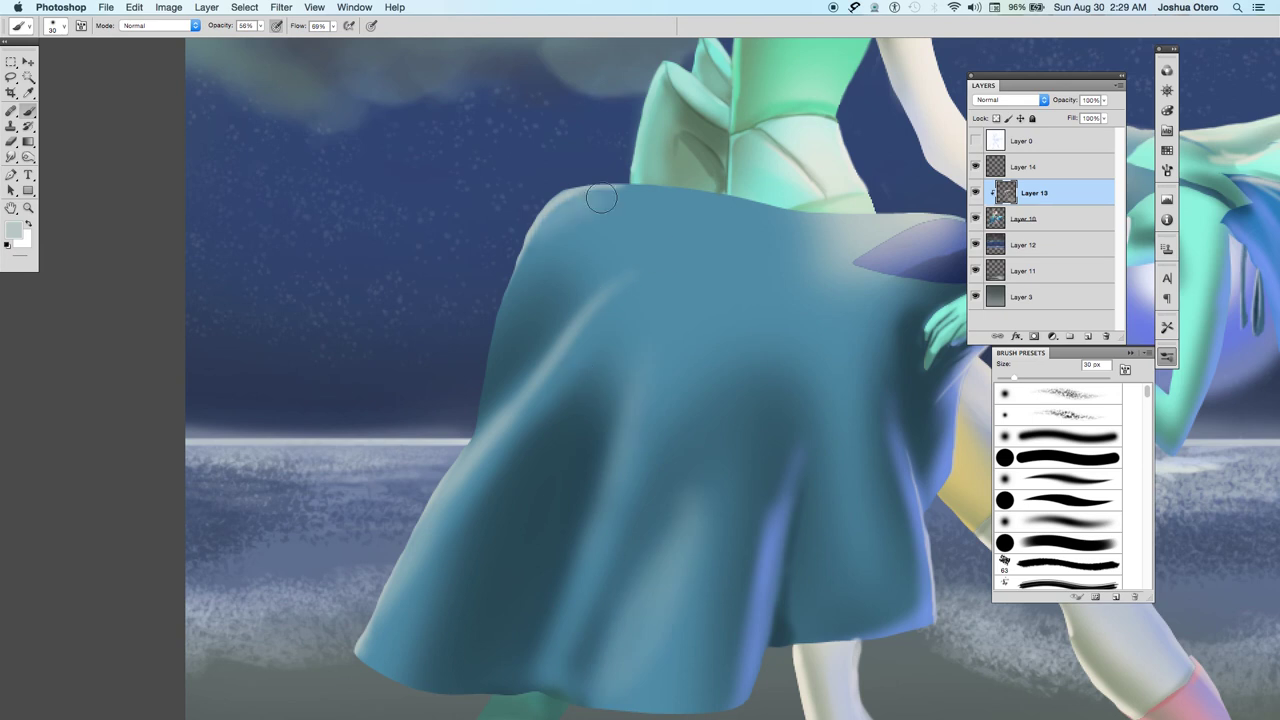
pyautogui.press('[')
pyautogui.press('[')
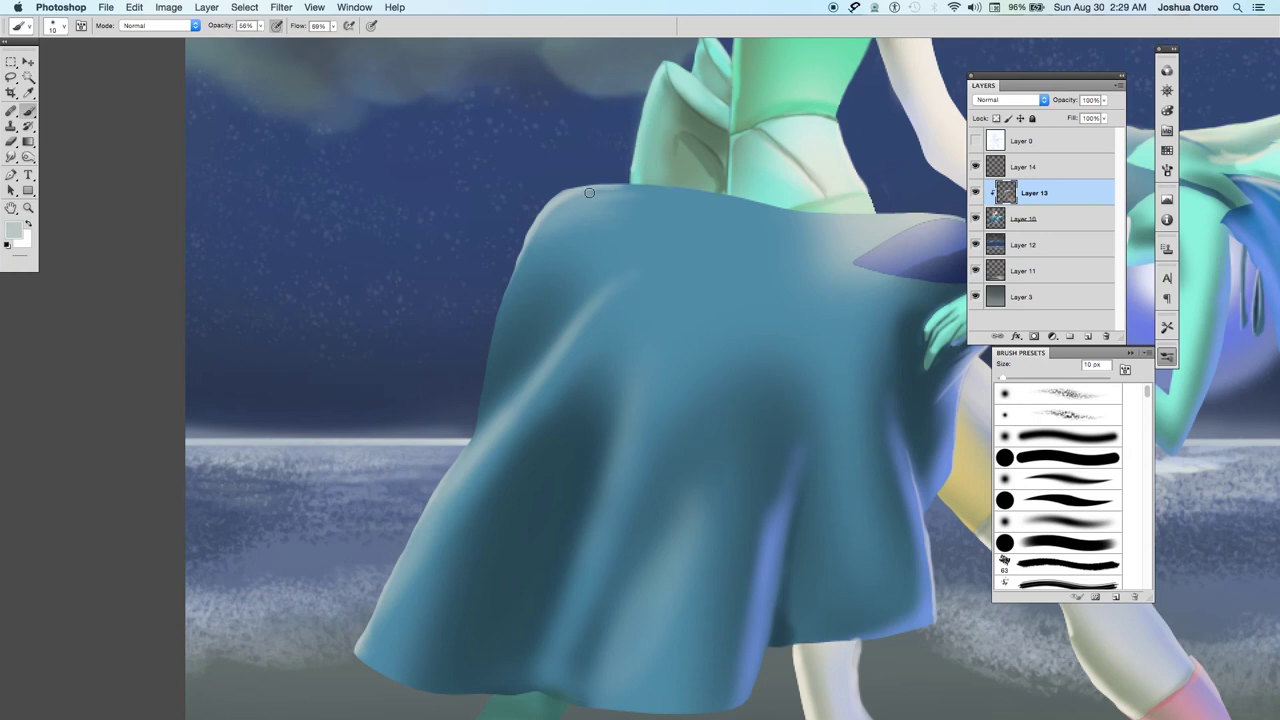
pyautogui.moveTo(589, 192); pyautogui.dragTo(705, 197)
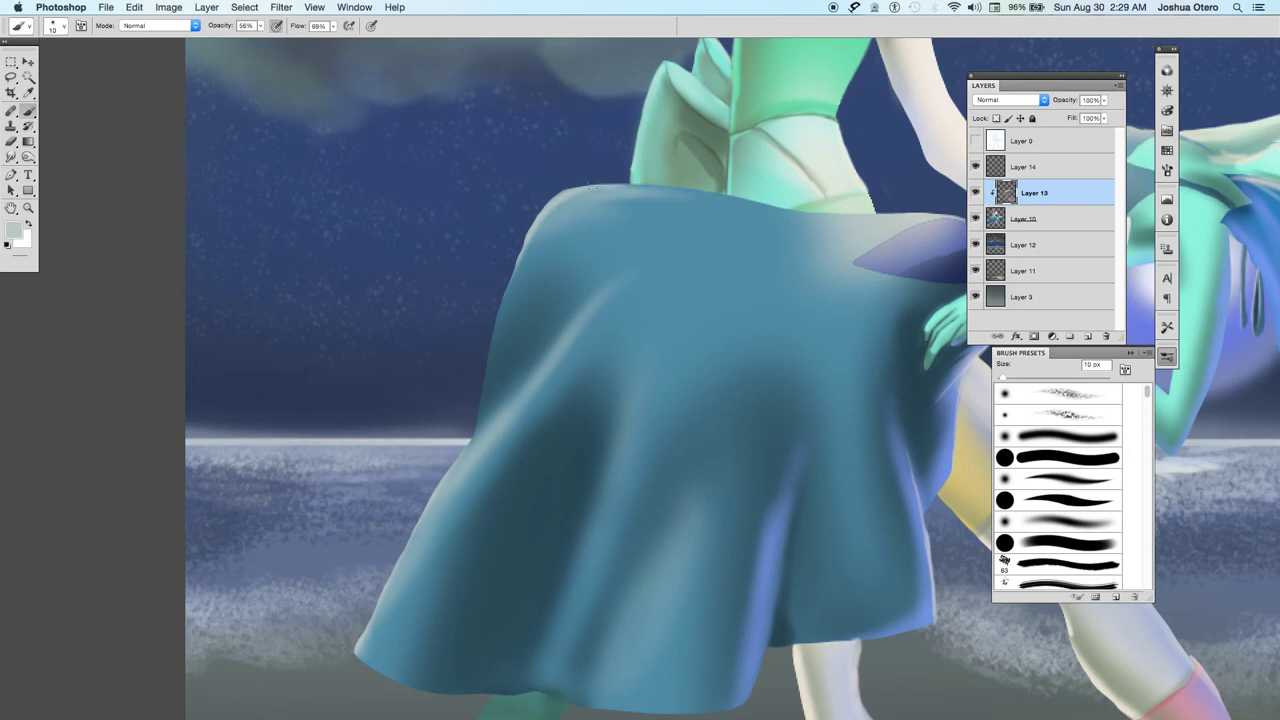
pyautogui.press(']')
pyautogui.press(']')
pyautogui.moveTo(578, 195); pyautogui.dragTo(529, 242)
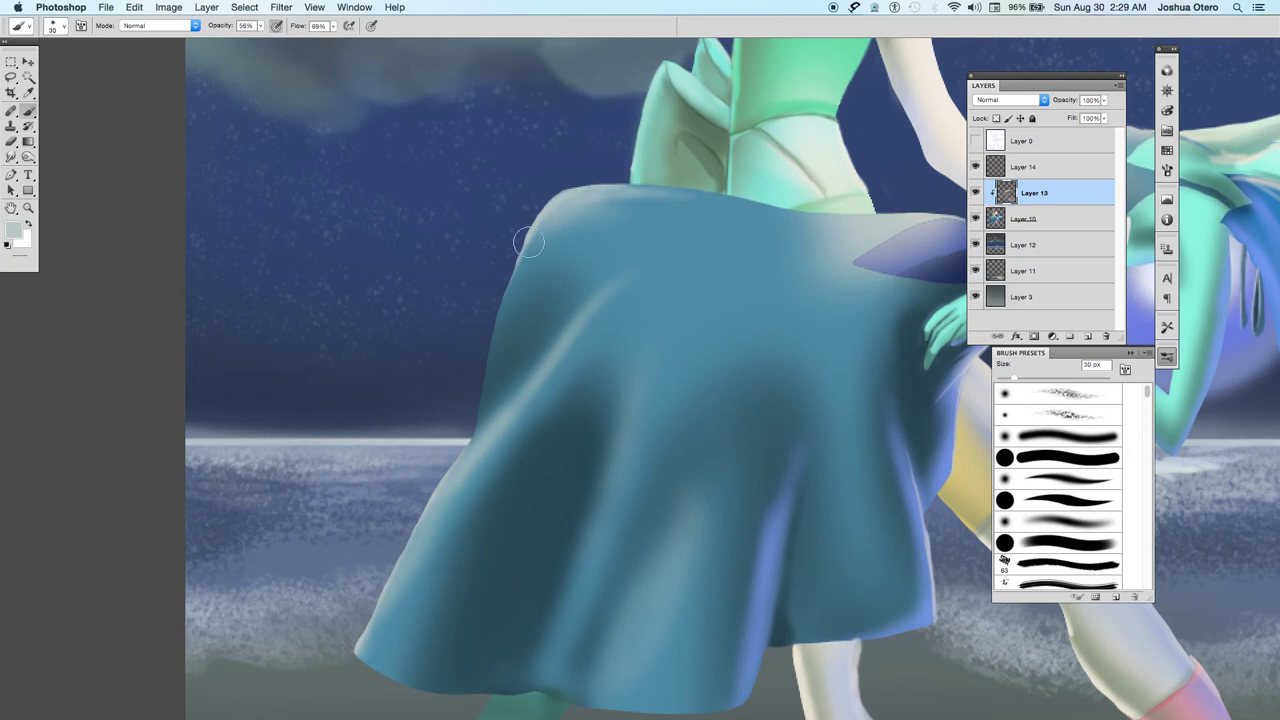
pyautogui.hotkey('ctrl', '0')
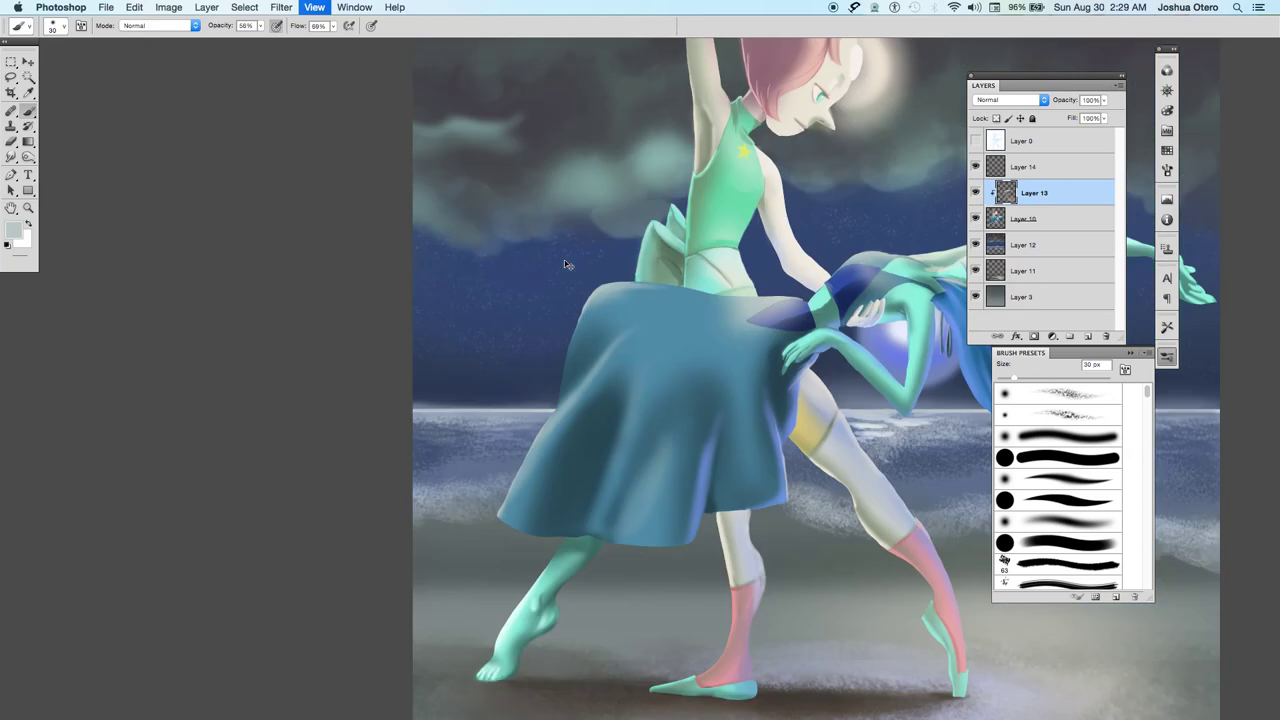
pyautogui.moveTo(564, 261)
pyautogui.mouseDown()
pyautogui.moveTo(217, 446)
pyautogui.moveTo(150, 402)
pyautogui.mouseUp()
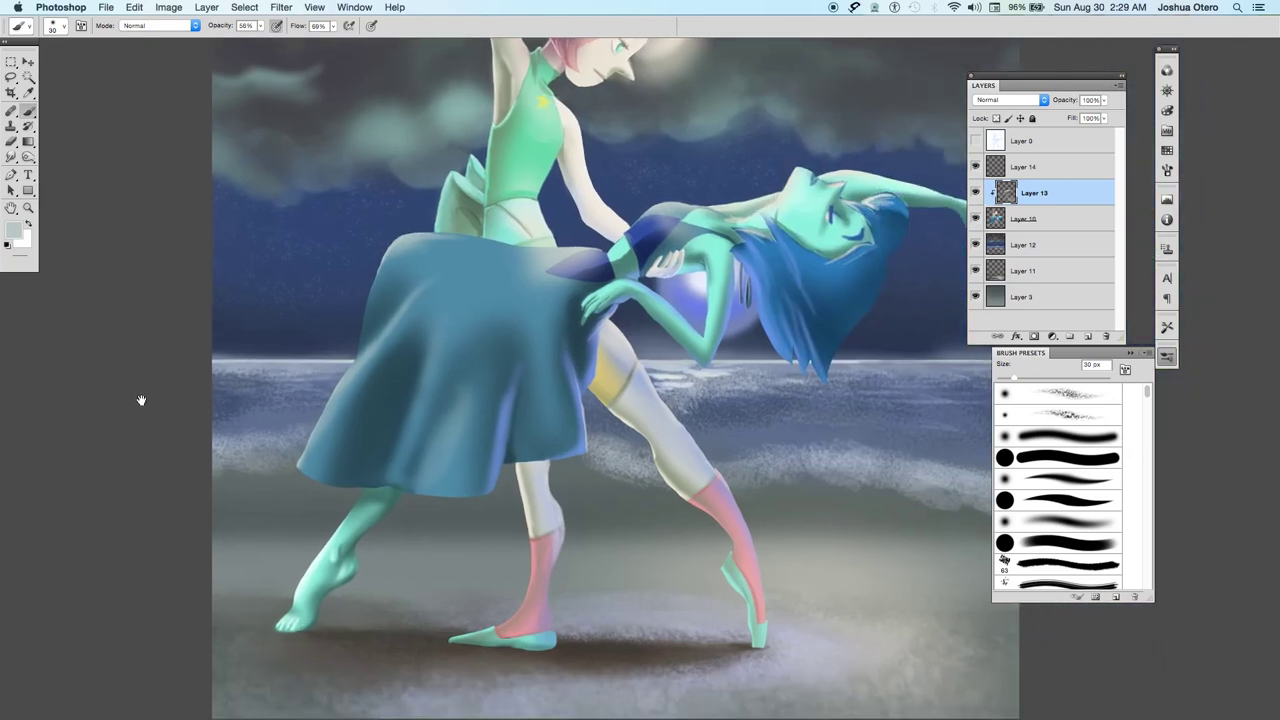
pyautogui.press('super+minus')
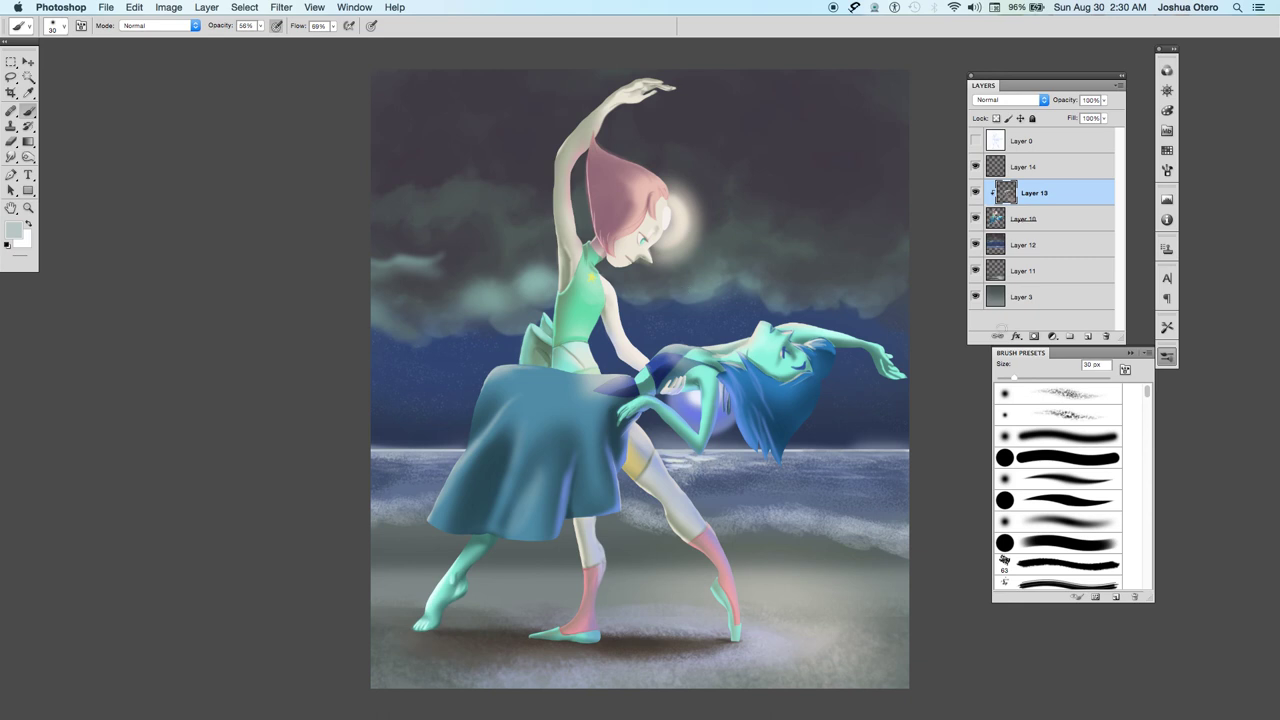
# Soften the underarm shadow of the standing figure's raised arm on Layer 13 with a sampled grey-green at 20 to 30 px.
pyautogui.press('super+equal')
pyautogui.press('super+equal')
pyautogui.press('super+equal')
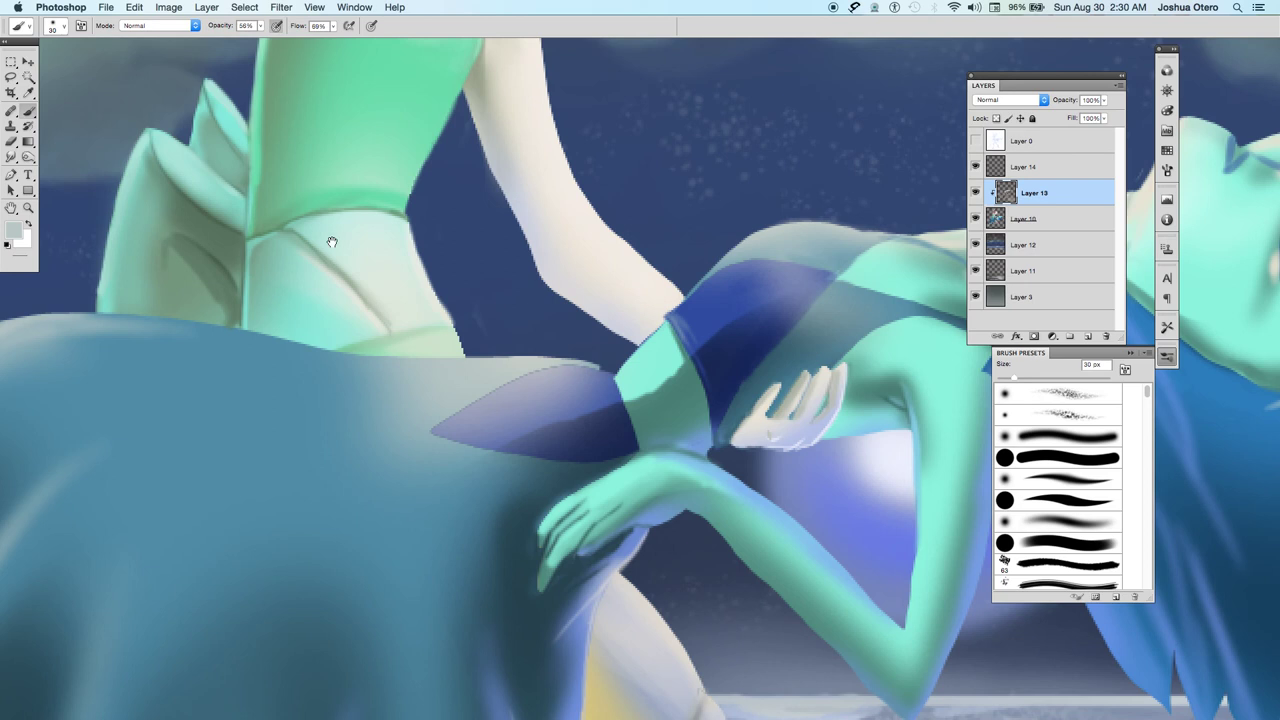
pyautogui.moveTo(332, 242)
pyautogui.mouseDown()
pyautogui.moveTo(371, 309)
pyautogui.moveTo(643, 608)
pyautogui.mouseUp()
pyautogui.keyDown('alt'); pyautogui.click(627, 159); pyautogui.keyUp('alt')
pyautogui.press('[')
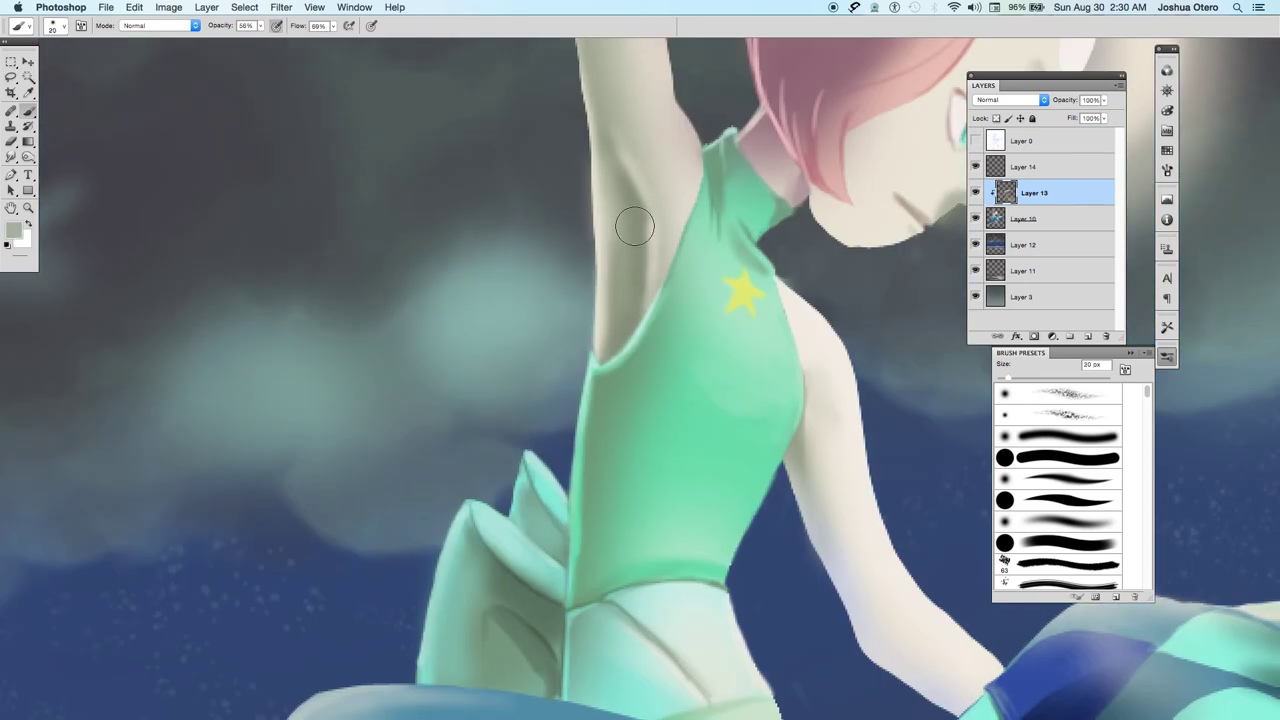
pyautogui.press(']')
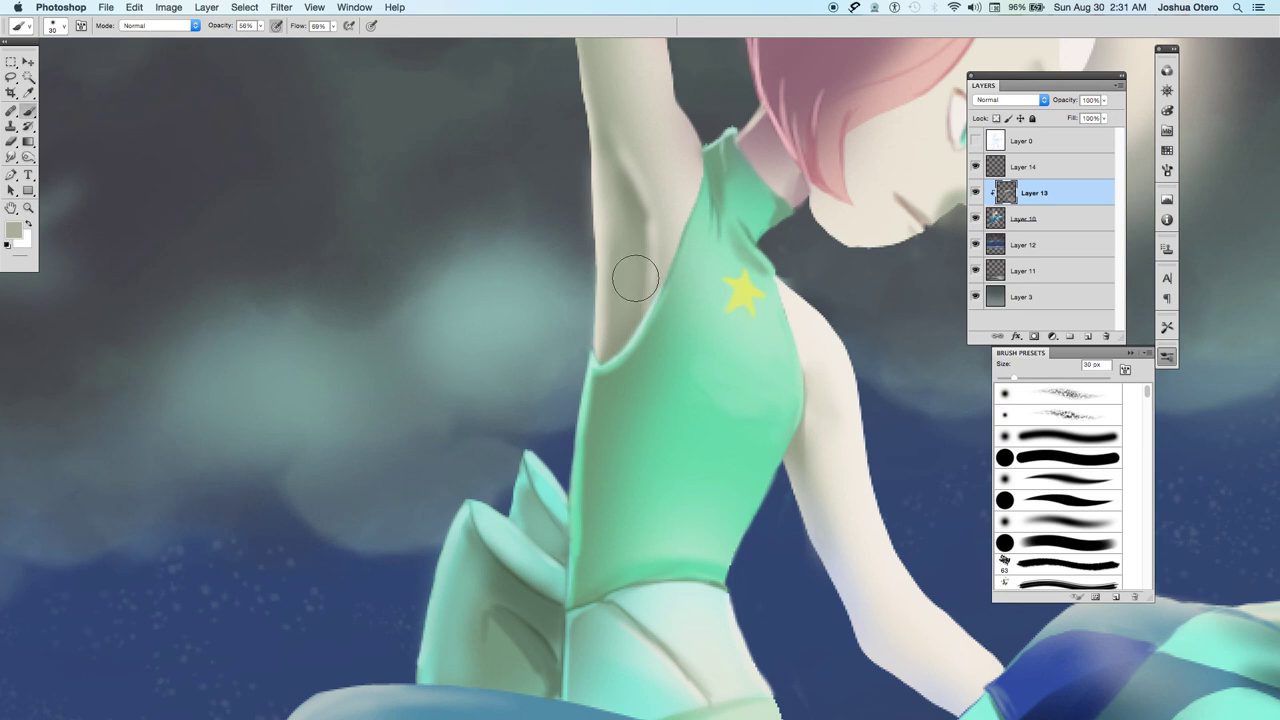
# Lighten the skin around the underarm down to the top's armhole with sampled pale skin tones at 20 to 30 px.
pyautogui.keyDown('alt'); pyautogui.click(670, 192); pyautogui.keyUp('alt')
pyautogui.keyDown('alt'); pyautogui.click(673, 138); pyautogui.keyUp('alt')
pyautogui.press('[')
pyautogui.press(']')
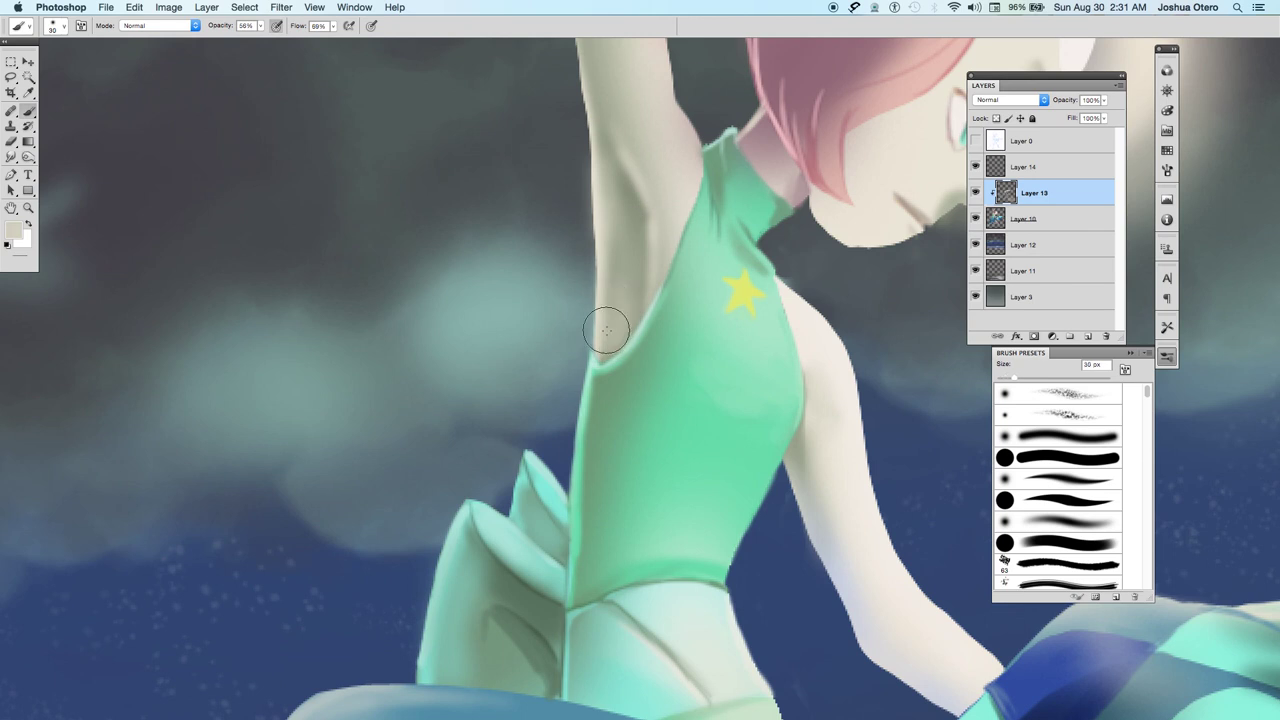
pyautogui.press('[')
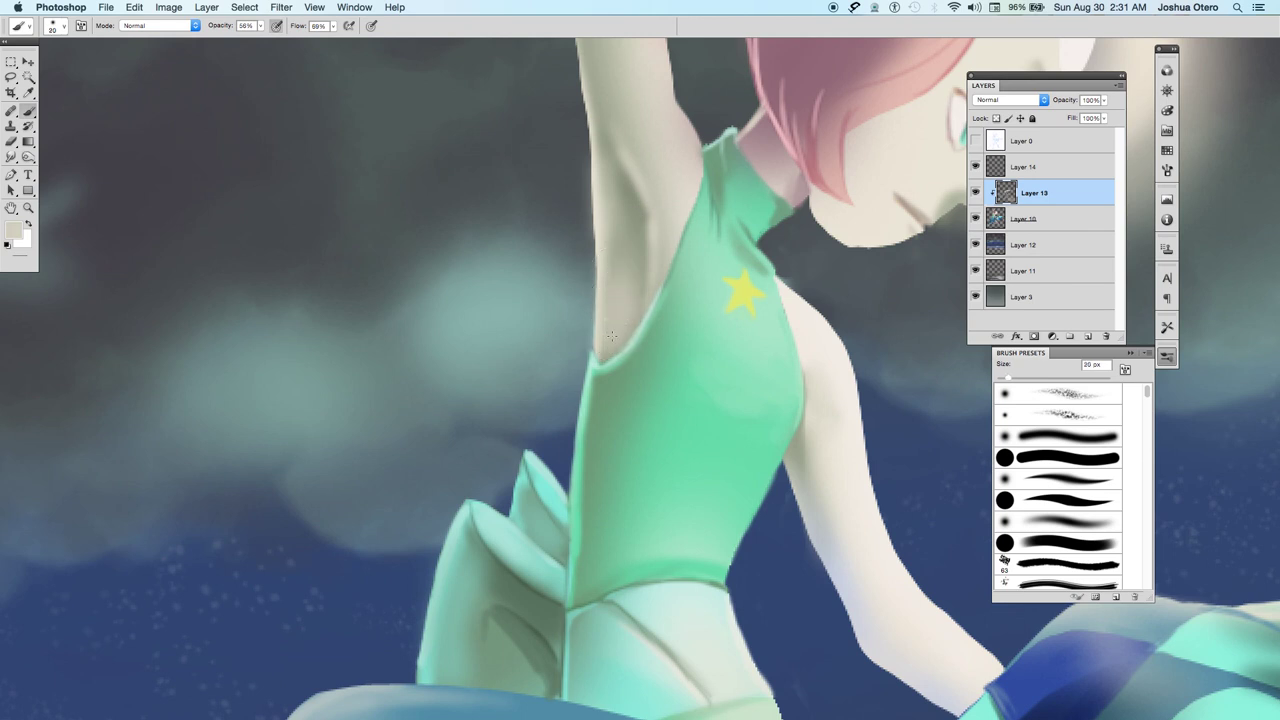
pyautogui.press(']')
pyautogui.press(']')
# Deepen the shading along the raised upper arm and underarm crease with a sampled olive-grey, using brush sizes of 15 px and smaller.
pyautogui.keyDown('alt'); pyautogui.click(623, 183); pyautogui.keyUp('alt')
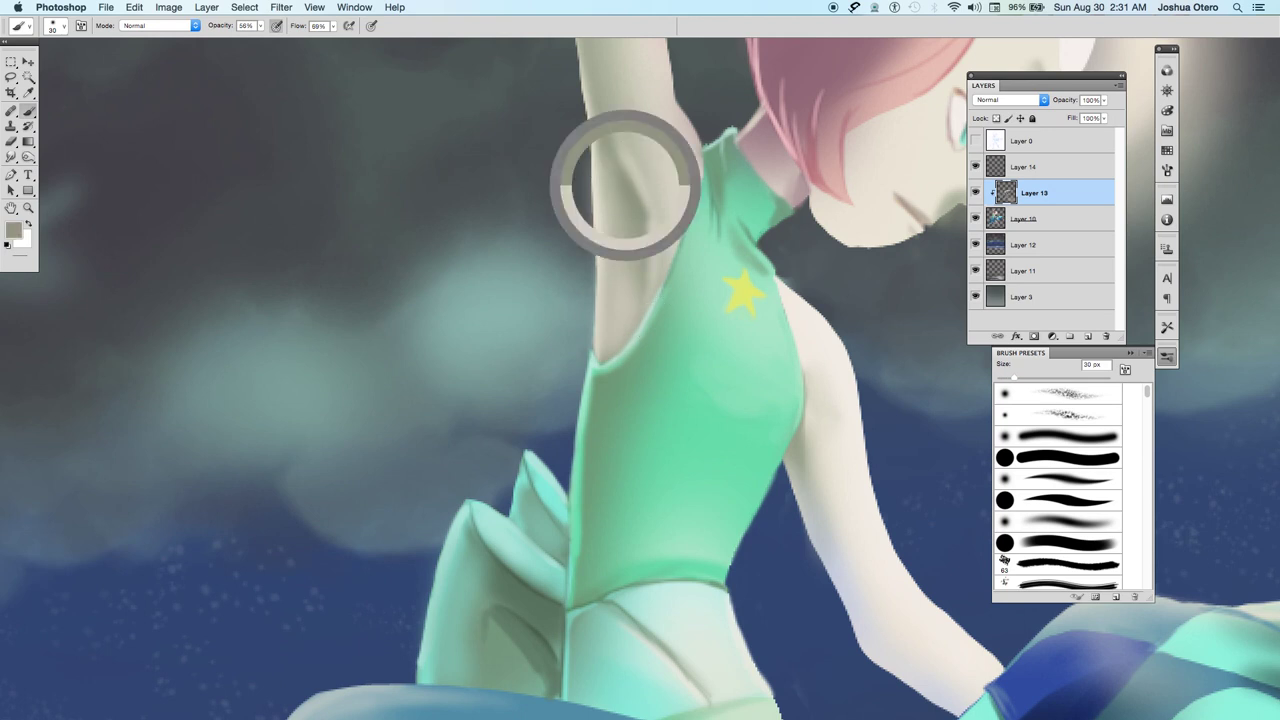
pyautogui.press('[')
pyautogui.press('[')
pyautogui.press('[')
pyautogui.press('[')
pyautogui.press('[')
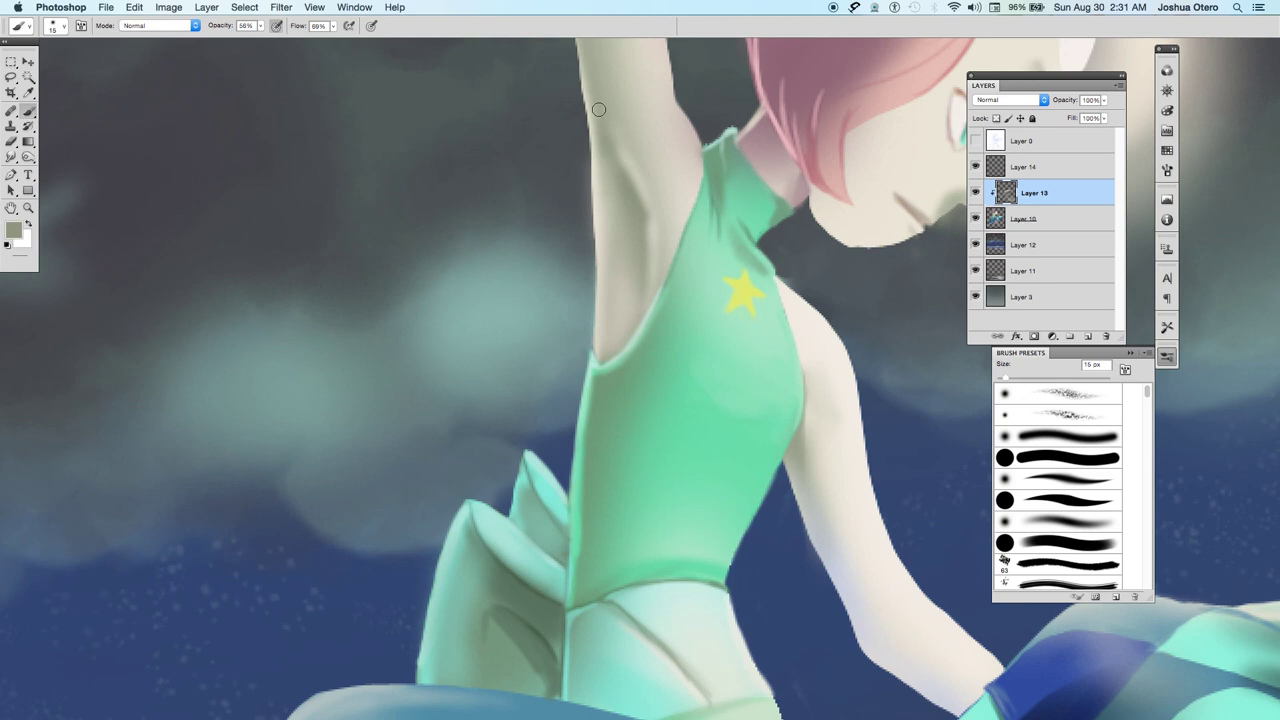
pyautogui.press('[')
pyautogui.press('[')
pyautogui.press('[')
pyautogui.press('[')
pyautogui.press(']')
pyautogui.press(']')
pyautogui.press(']')
pyautogui.press(']')
pyautogui.press(']')
# Blend the inner side of the raised arm beside the armhole with a sampled pale skin tone.
pyautogui.keyDown('alt'); pyautogui.click(666, 212); pyautogui.keyUp('alt')
pyautogui.press(']')
pyautogui.press(']')
pyautogui.press(']')
pyautogui.press('super+0')
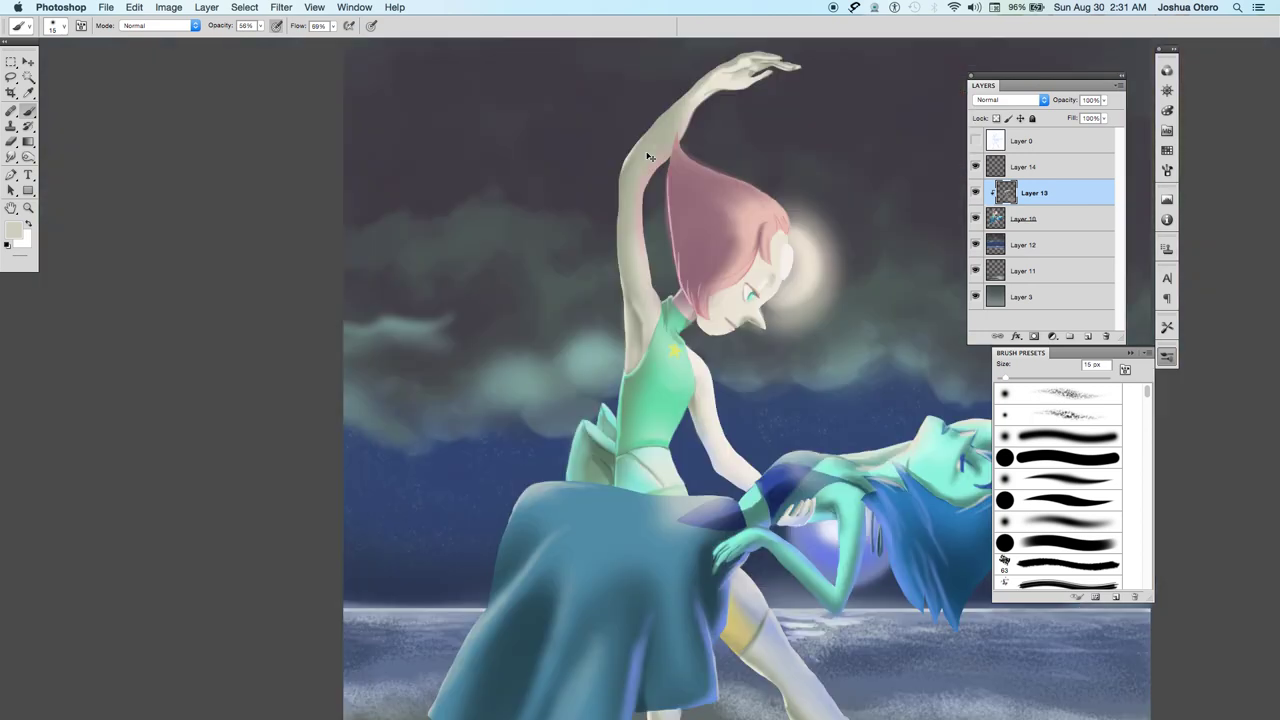
# Add soft highlights to the reclining figure's bent arm on Layer 13 with pale lavender-white sampled from the standing figure's forehead, at 9 to 20 px.
pyautogui.moveTo(633, 485); pyautogui.dragTo(334, 419)
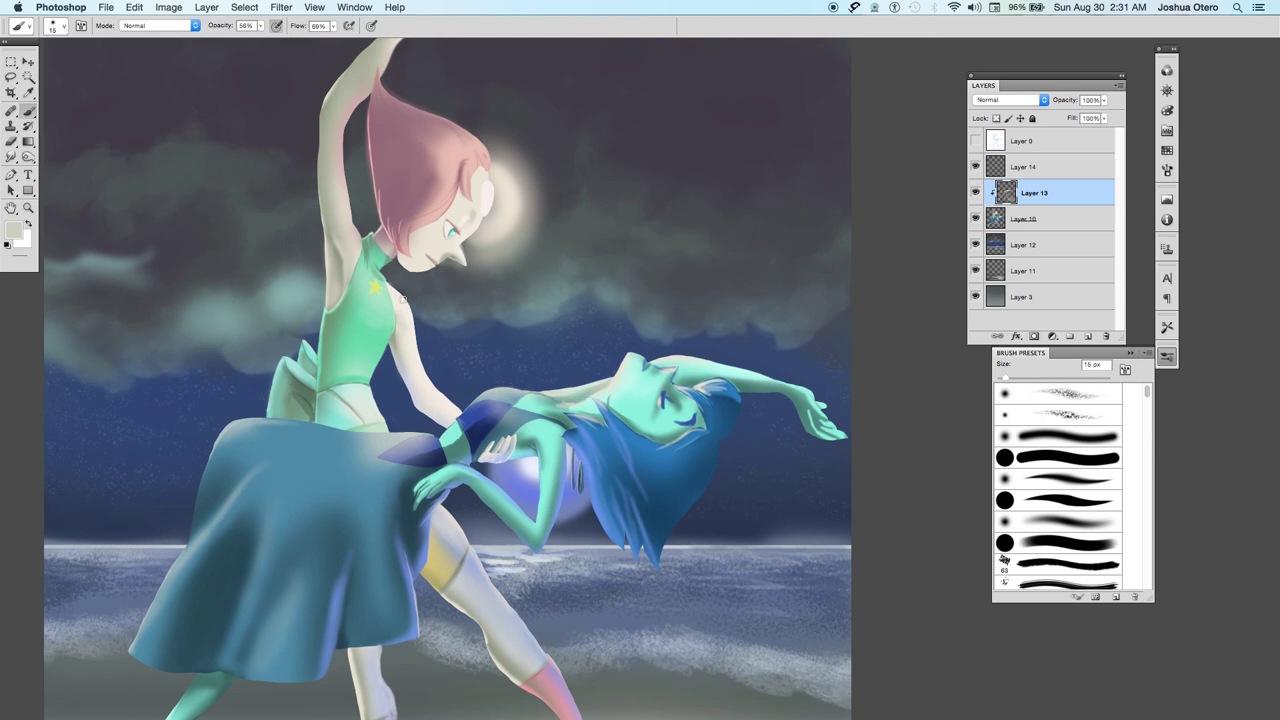
pyautogui.keyDown('alt'); pyautogui.click(478, 228); pyautogui.keyUp('alt')
pyautogui.press('p')
pyautogui.press('b')
pyautogui.press(']')
pyautogui.press(']')
pyautogui.press(']')
pyautogui.press('[')
pyautogui.press('[')
pyautogui.press(']')
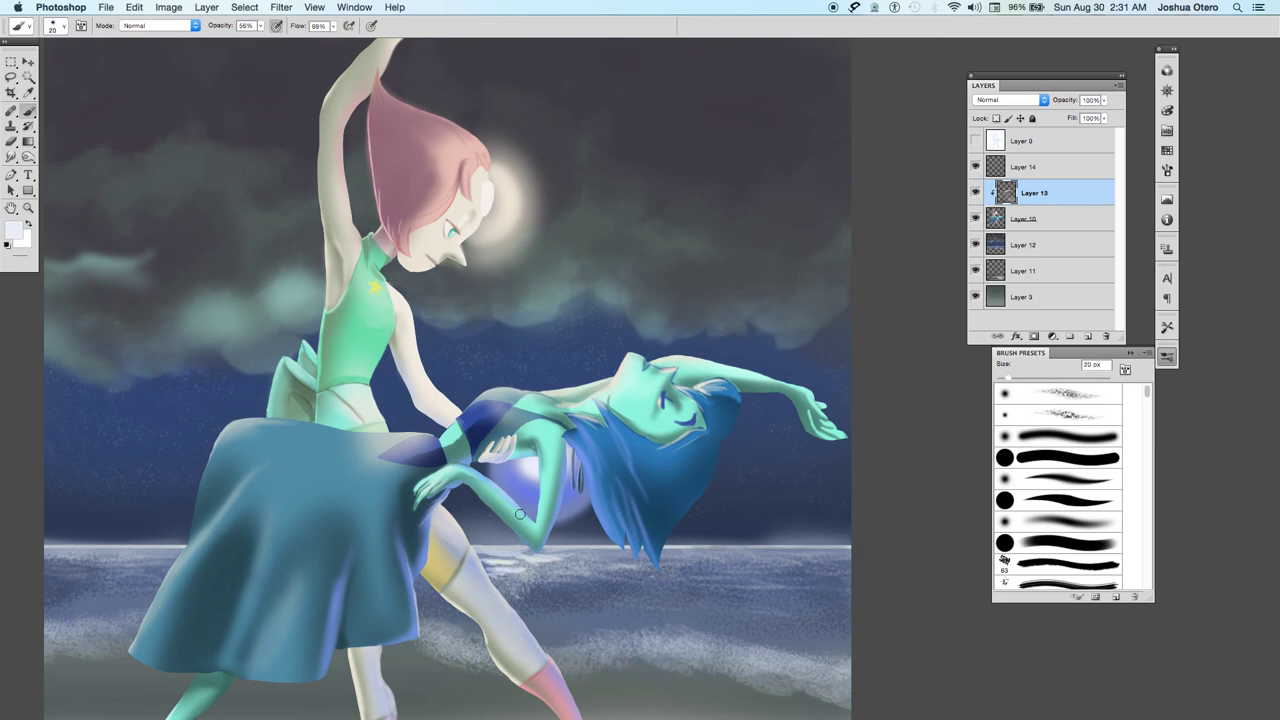
pyautogui.press('[')
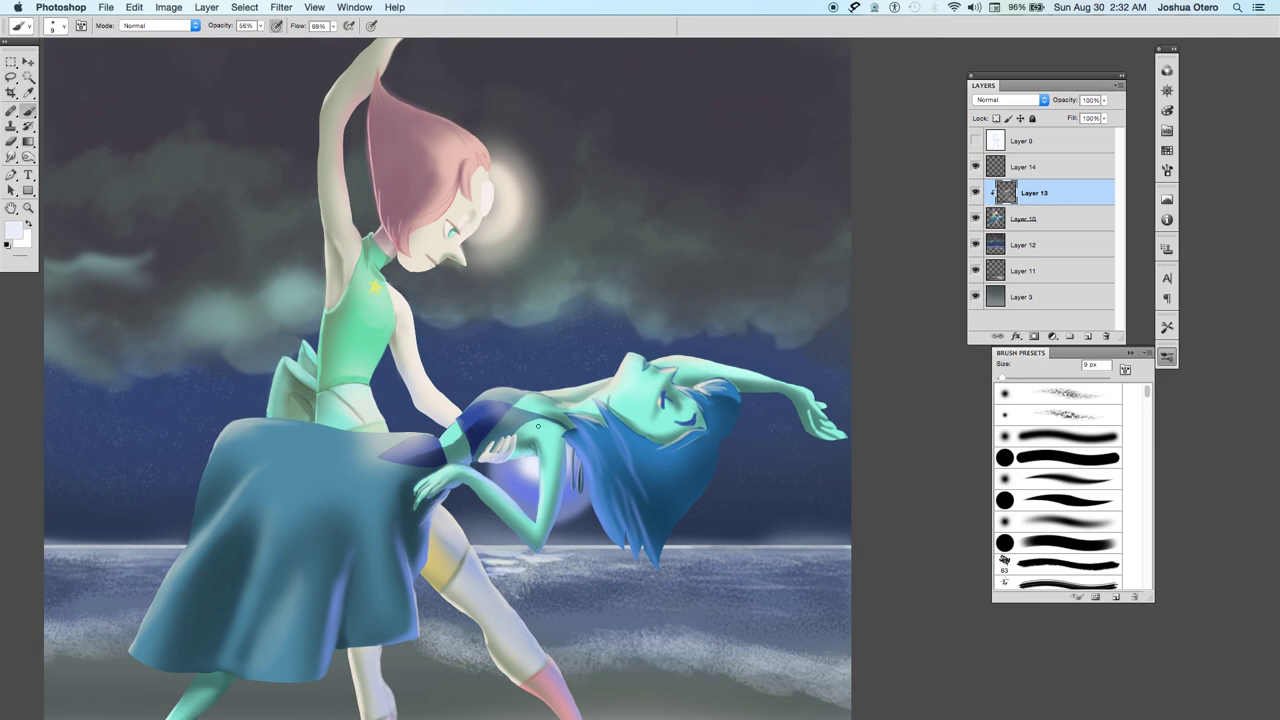
# Refine the reclining figure's bodice around the supporting hand with sampled navy tones and a small brush.
pyautogui.keyDown('alt'); pyautogui.click(492, 391); pyautogui.keyUp('alt')
pyautogui.keyDown('alt'); pyautogui.click(479, 469); pyautogui.keyUp('alt')
pyautogui.keyDown('alt'); pyautogui.click(451, 441); pyautogui.keyUp('alt')
pyautogui.press(']')
pyautogui.keyDown('alt'); pyautogui.click(441, 452); pyautogui.keyUp('alt')
pyautogui.press('[')
pyautogui.press('[')
pyautogui.press('[')
# Choose the hard round tapered brush preset and sample dark slate blue beside the fingers resting on the skirt.
pyautogui.click(1050, 508)
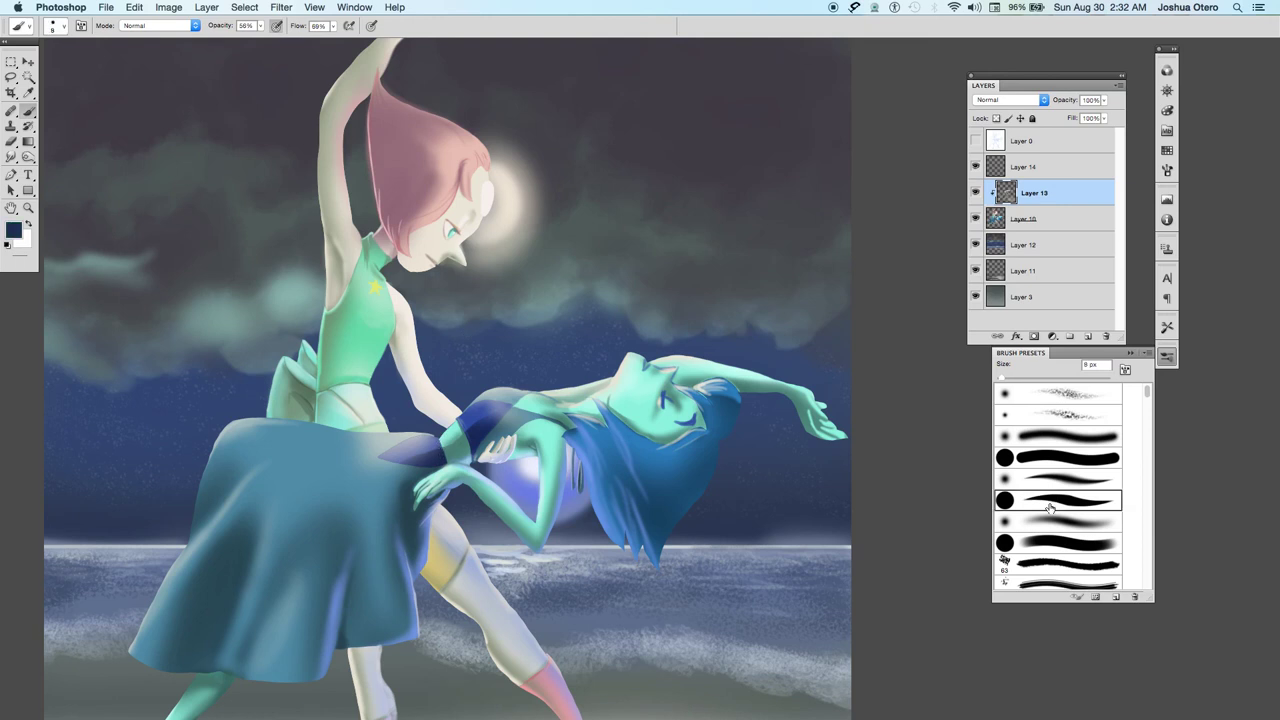
pyautogui.moveTo(729, 451); pyautogui.dragTo(549, 482)
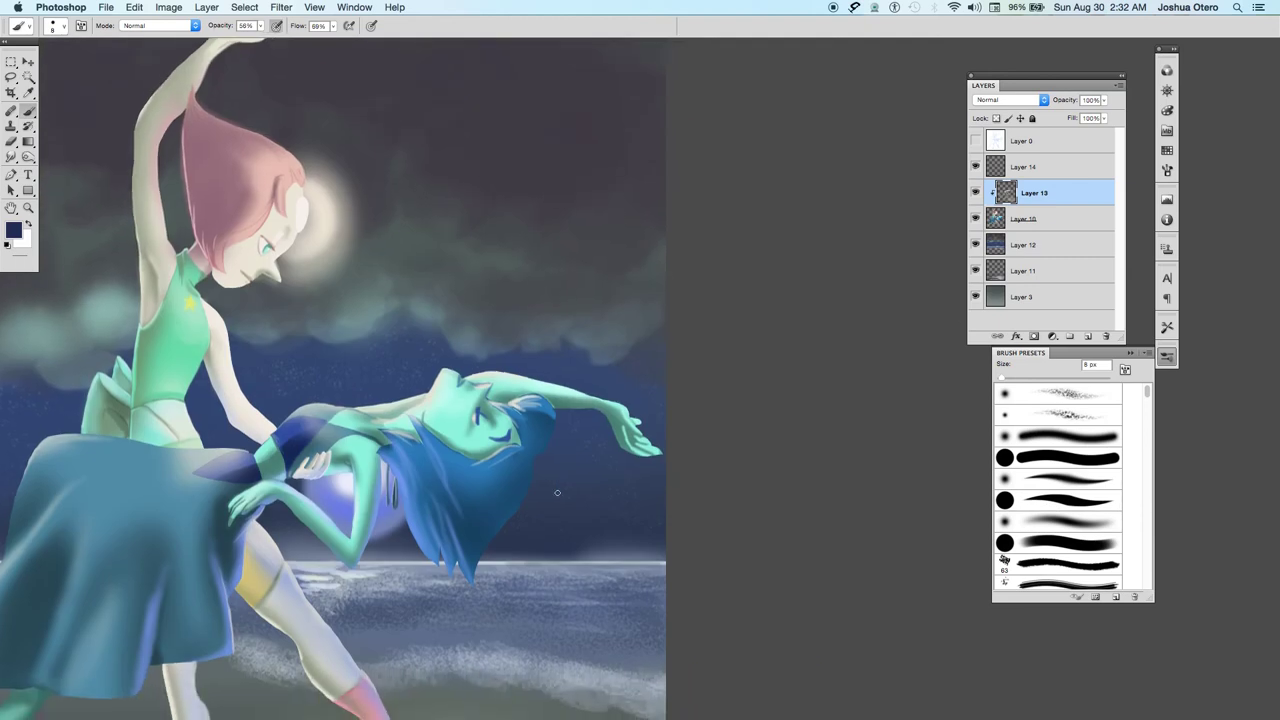
pyautogui.press('super+equal')
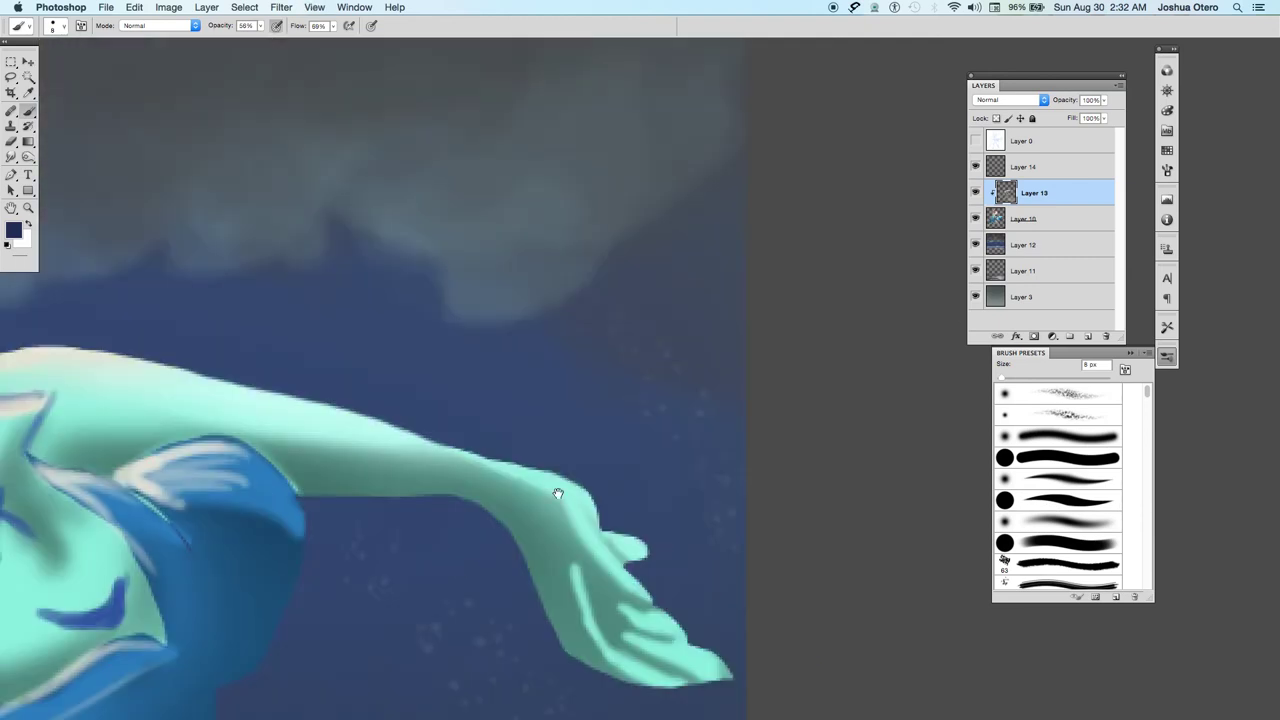
pyautogui.moveTo(461, 570)
pyautogui.mouseDown()
pyautogui.moveTo(420, 440)
pyautogui.moveTo(594, 380)
pyautogui.moveTo(814, 394)
pyautogui.mouseUp()
pyautogui.moveTo(194, 491); pyautogui.dragTo(766, 280)
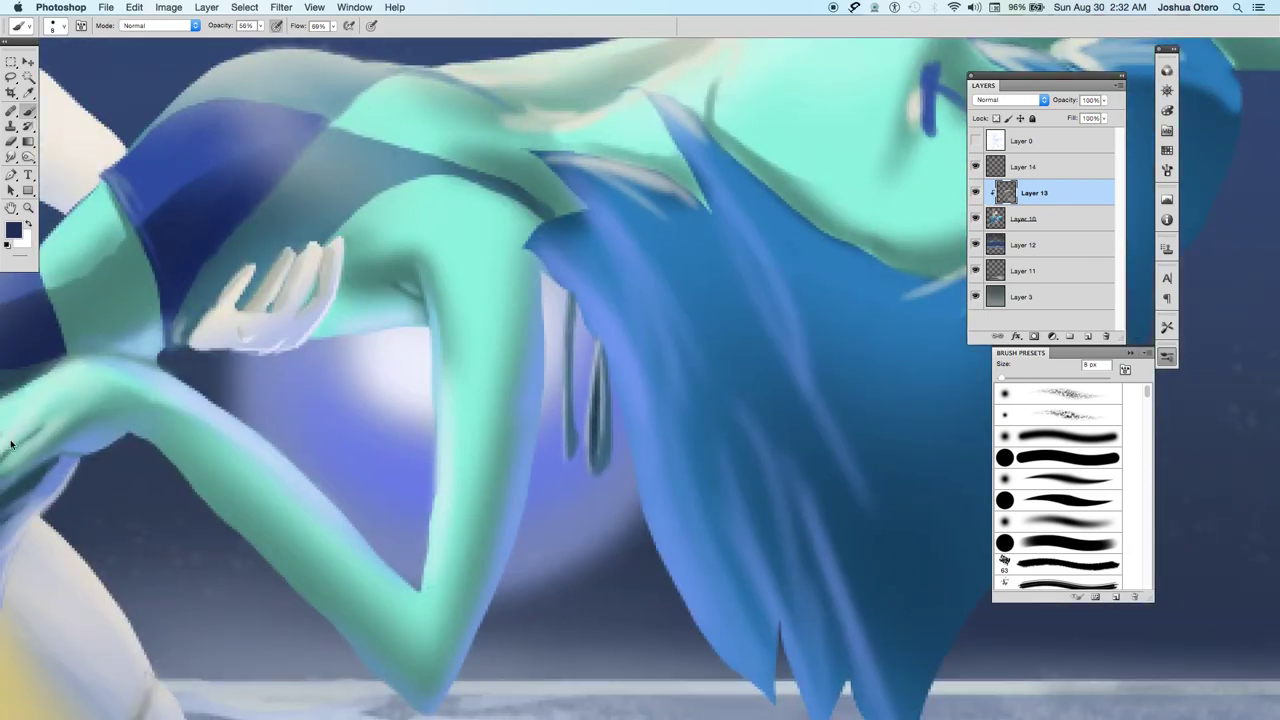
pyautogui.moveTo(145, 542); pyautogui.dragTo(289, 523)
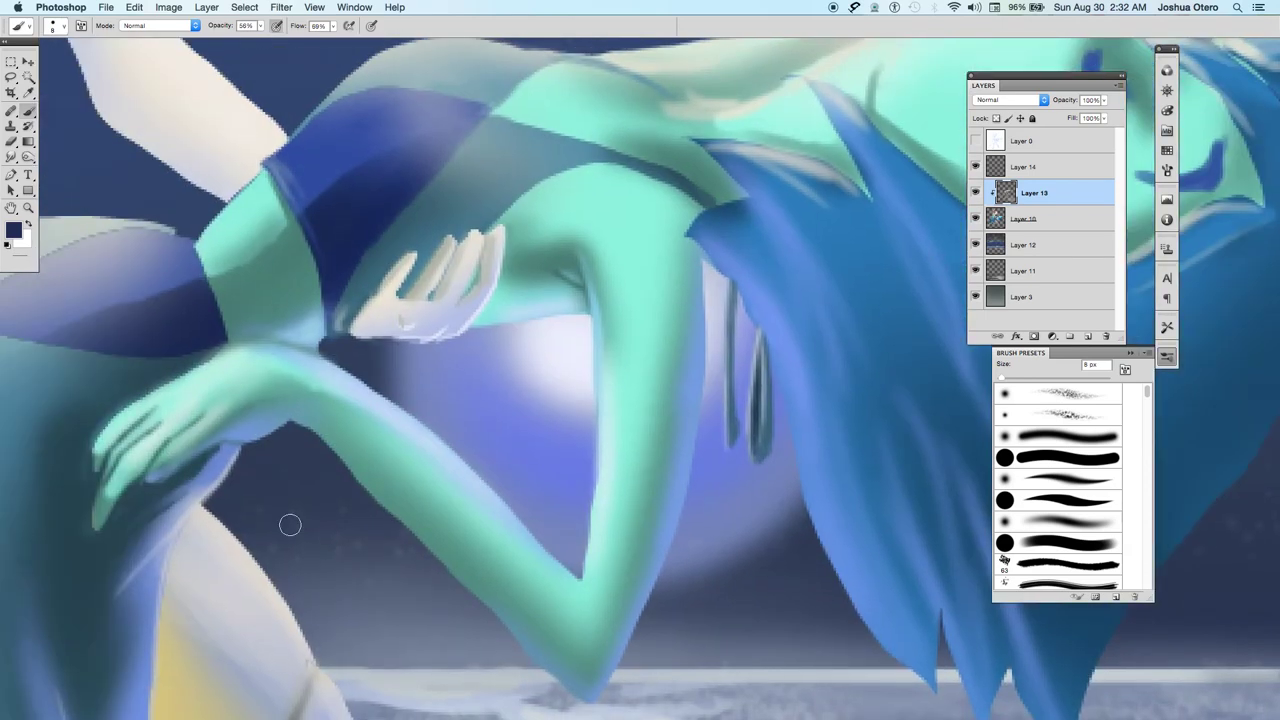
pyautogui.keyDown('alt'); pyautogui.click(104, 453); pyautogui.keyUp('alt')
pyautogui.moveTo(577, 508); pyautogui.dragTo(246, 486)
pyautogui.moveTo(643, 509)
pyautogui.mouseDown()
pyautogui.moveTo(623, 646)
pyautogui.moveTo(554, 650)
pyautogui.moveTo(494, 620)
pyautogui.mouseUp()
# Draw thin dark crease lines on the outstretched hand on Layer 13 with a 1 px brush at 100% opacity and flow.
pyautogui.press('[')
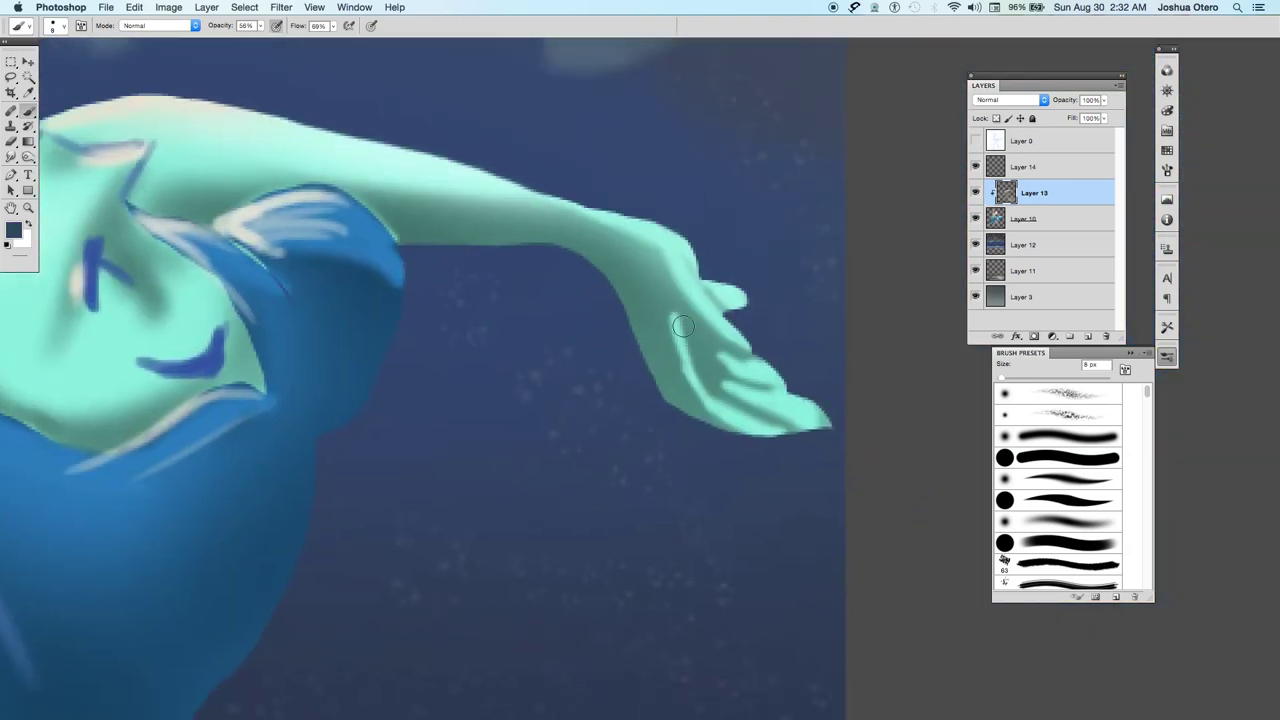
pyautogui.press('[')
pyautogui.press('[')
pyautogui.press('[')
pyautogui.press('[')
pyautogui.press('[')
pyautogui.press('[')
pyautogui.click(261, 26)
pyautogui.moveTo(265, 44); pyautogui.dragTo(345, 40)
pyautogui.click(333, 27)
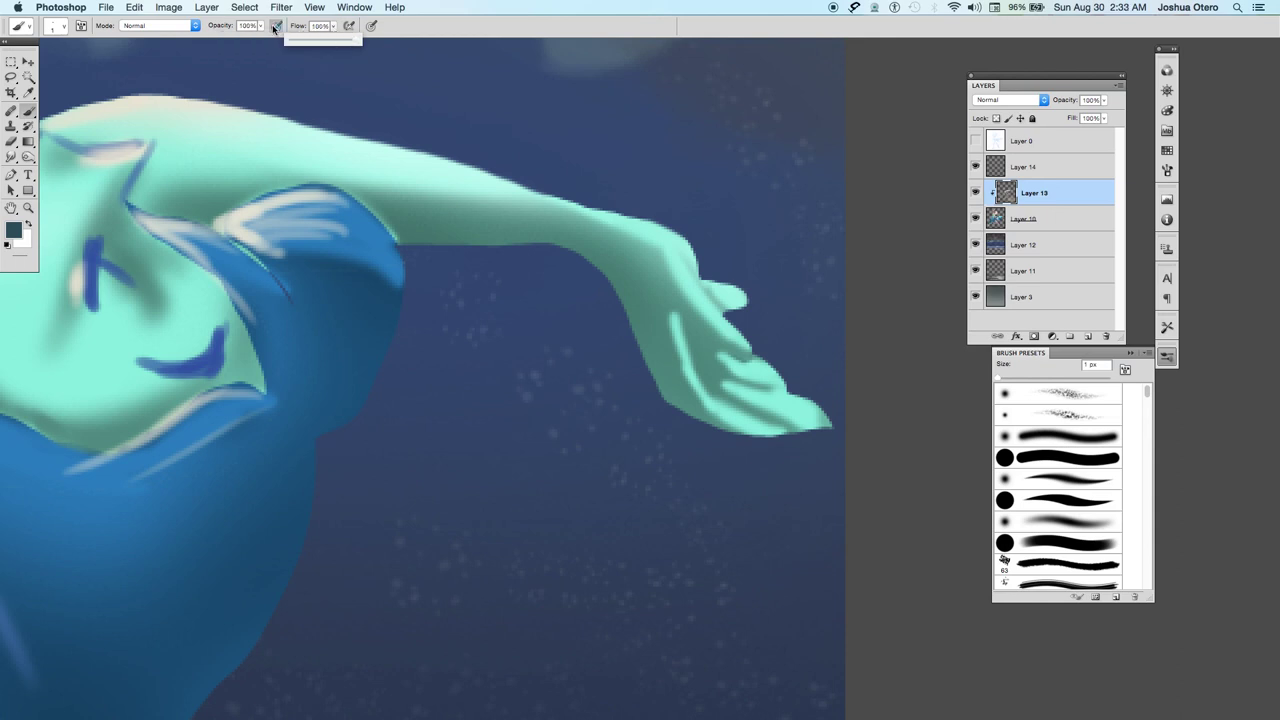
pyautogui.click(404, 32)
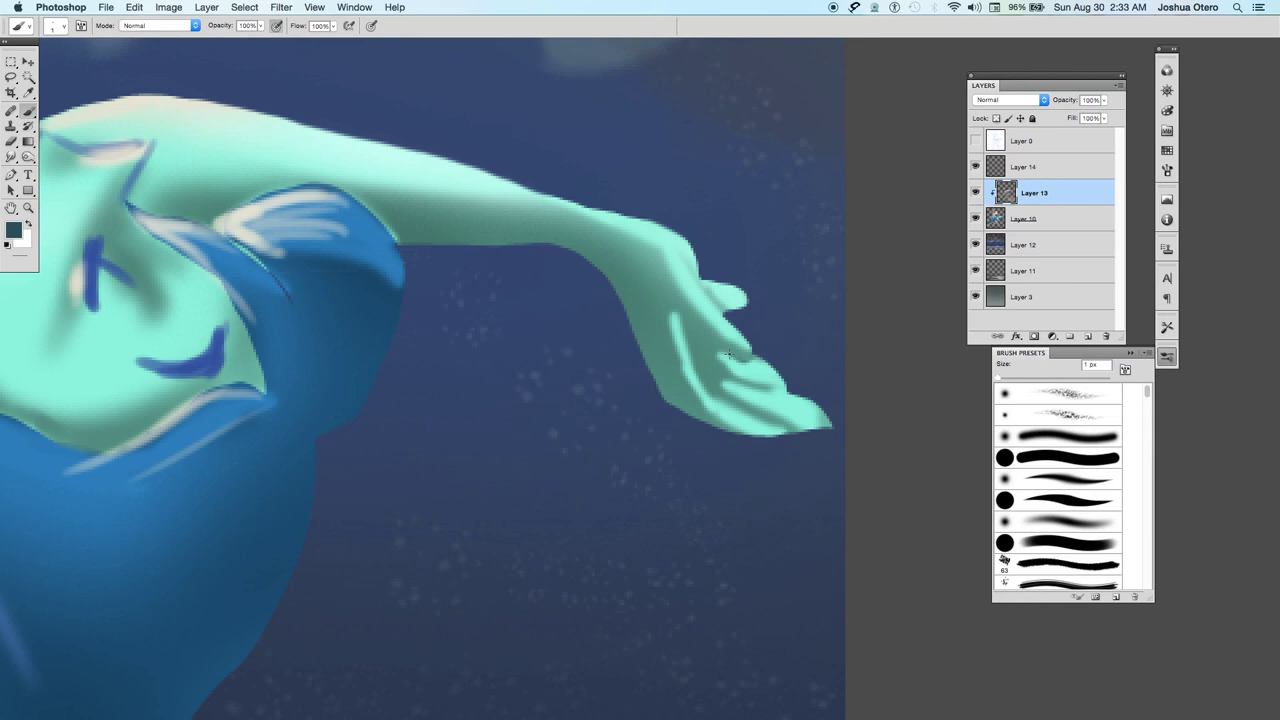
pyautogui.moveTo(694, 326); pyautogui.dragTo(665, 308)
pyautogui.moveTo(675, 393); pyautogui.dragTo(673, 404)
# Separate and reshape the outstretched hand's fingertips on Layer 10, using the sketch layer as a temporary guide.
pyautogui.click(1058, 221)
pyautogui.click(975, 141)
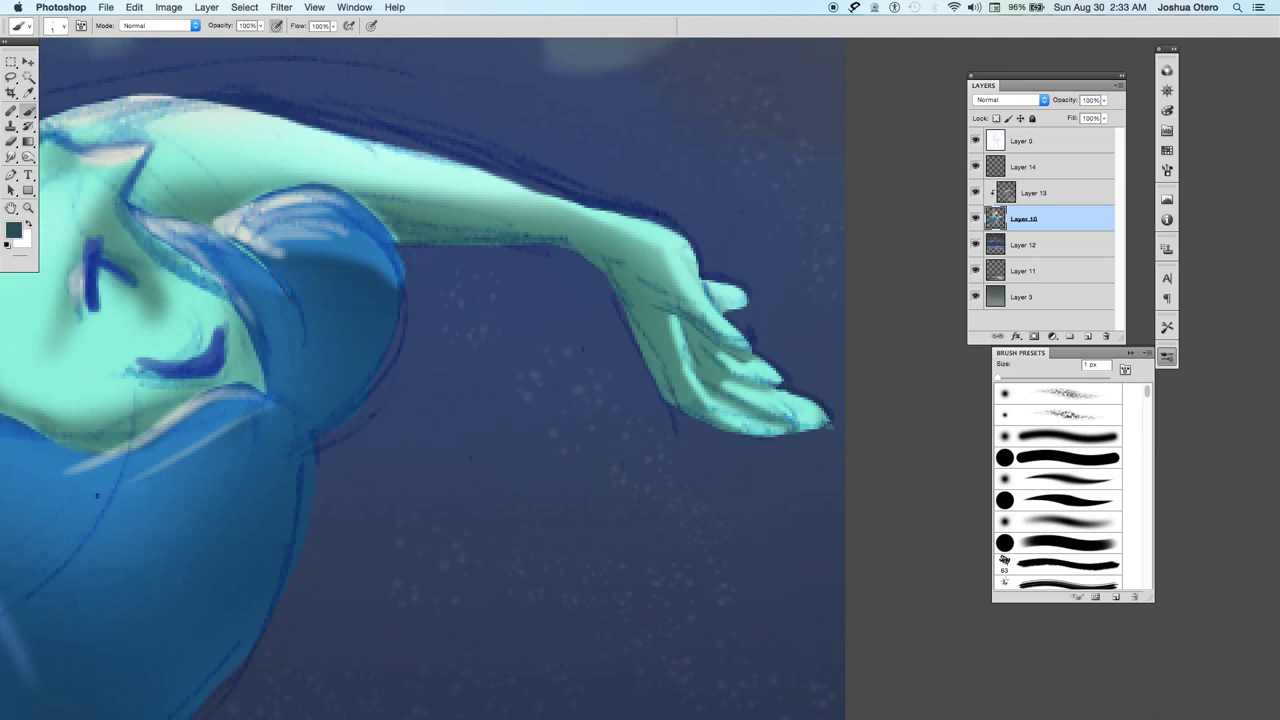
pyautogui.moveTo(812, 433); pyautogui.dragTo(798, 428)
pyautogui.click(975, 141)
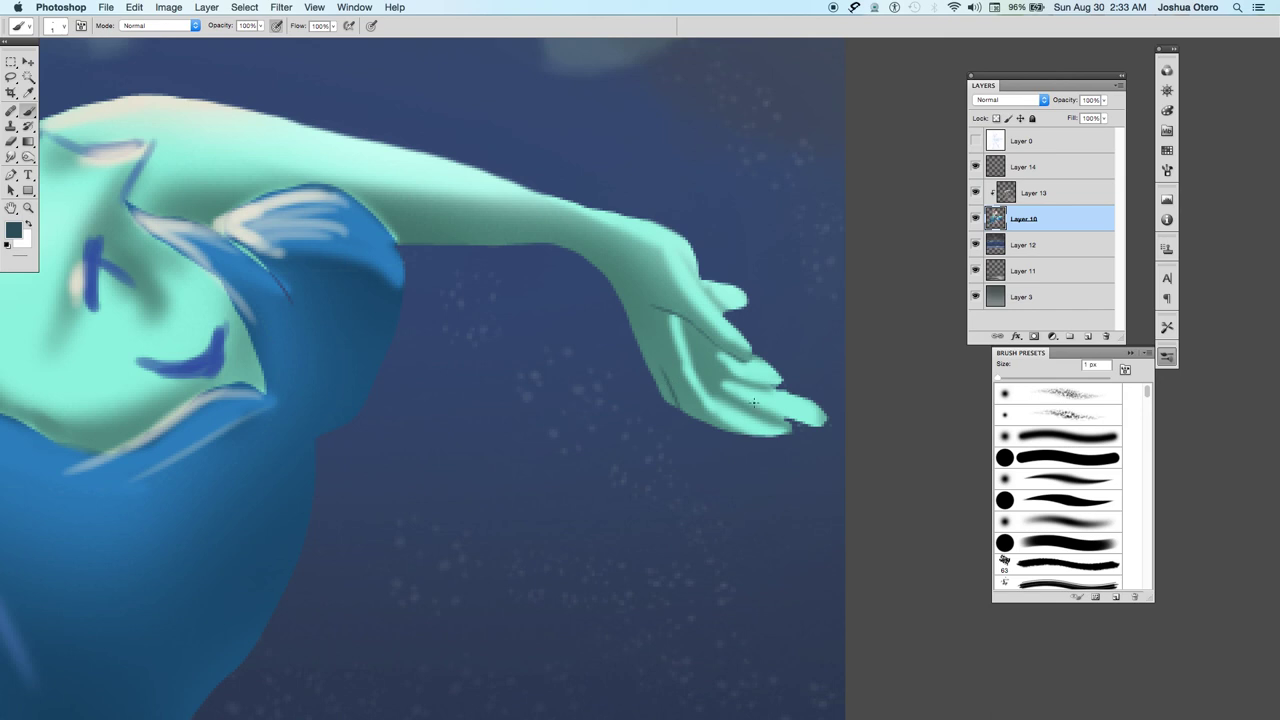
# Undo the trial strokes on the outstretched hand's longest finger and trim its tip shorter on Layer 10.
pyautogui.moveTo(796, 398); pyautogui.dragTo(824, 426)
pyautogui.press('super+alt+z')
pyautogui.press('super+alt+z')
pyautogui.press('super+alt+z')
pyautogui.press('super+alt+z')
pyautogui.moveTo(792, 421); pyautogui.dragTo(797, 428)
# Draw thin dark separation lines between the fingers and into the palm of the outstretched hand on Layer 13.
pyautogui.click(1024, 200)
pyautogui.moveTo(788, 420); pyautogui.dragTo(706, 370)
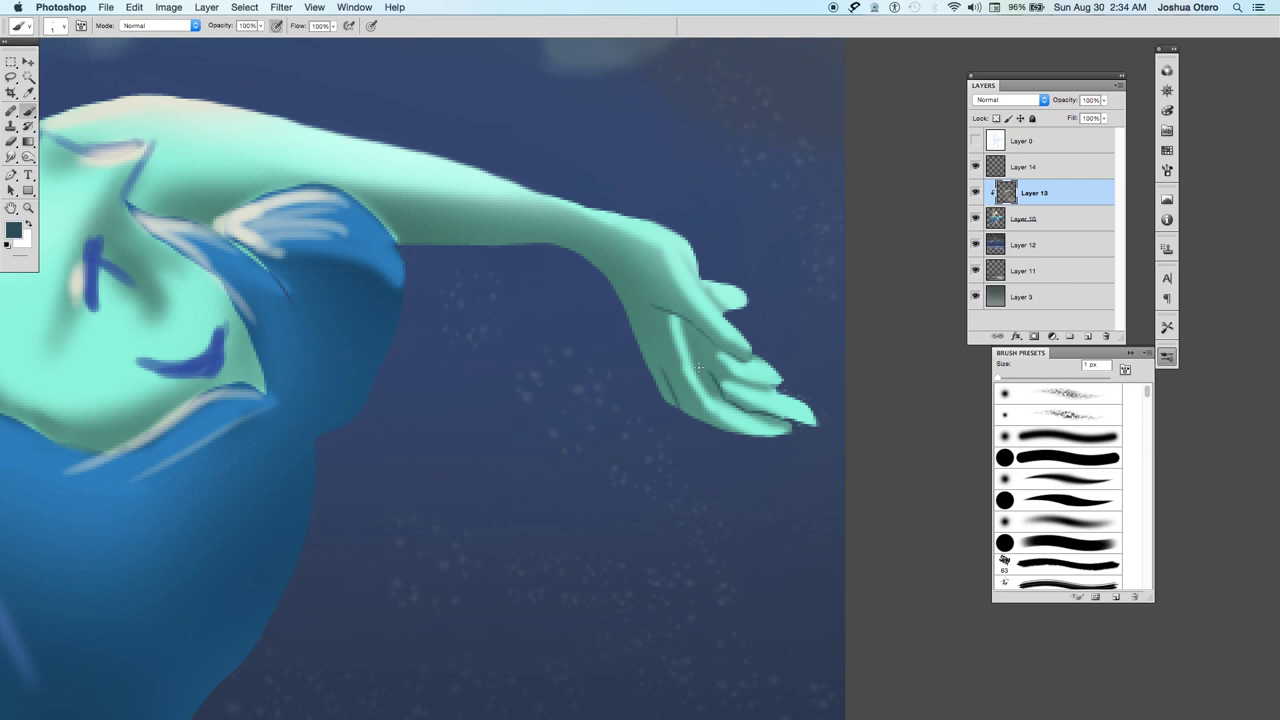
pyautogui.moveTo(702, 356); pyautogui.dragTo(692, 332)
# Brighten the outstretched hand's palm and finger bases on Layer 13 with sampled light aqua and a 3 px brush.
pyautogui.keyDown('alt'); pyautogui.click(727, 404); pyautogui.keyUp('alt')
pyautogui.press(']')
pyautogui.press(']')
pyautogui.moveTo(693, 369)
pyautogui.mouseDown()
pyautogui.moveTo(704, 378)
pyautogui.moveTo(688, 358)
pyautogui.moveTo(700, 370)
pyautogui.mouseUp()
pyautogui.moveTo(712, 382); pyautogui.dragTo(680, 324)
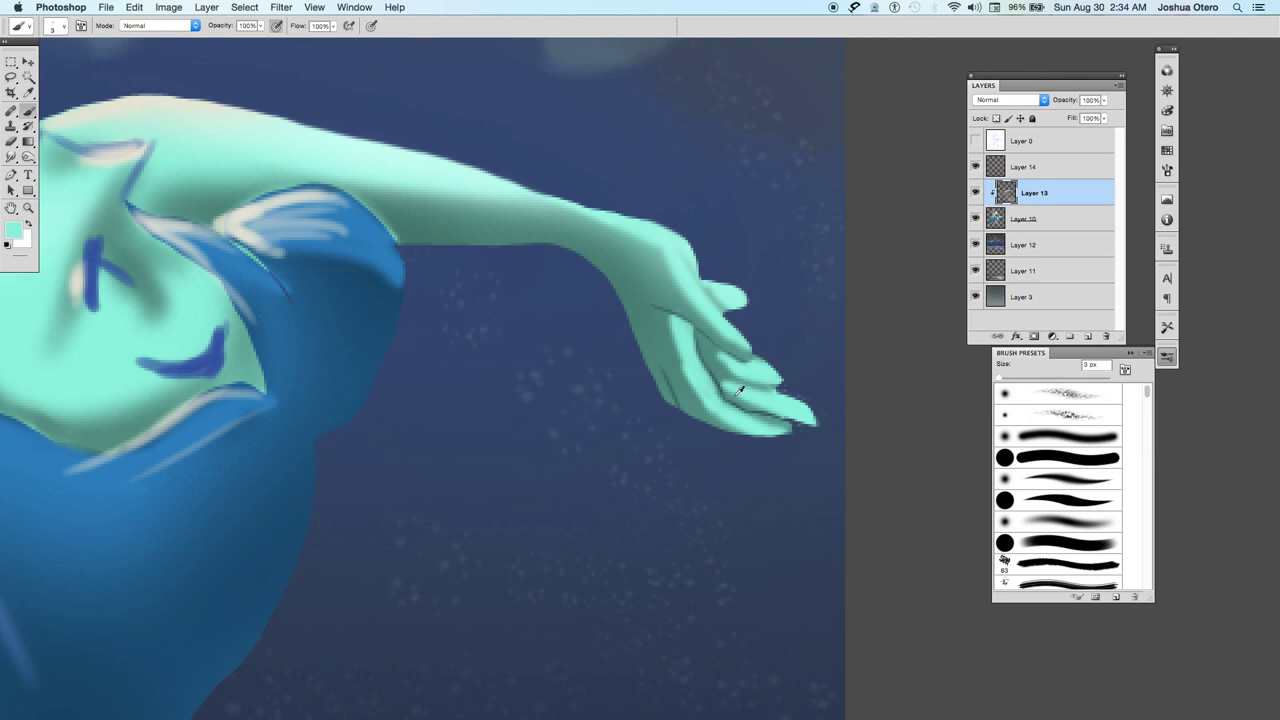
# Refine the light and shadow along the outstretched hand's middle fingers on Layer 13 with sampled aqua tones.
pyautogui.keyDown('alt'); pyautogui.click(714, 369); pyautogui.keyUp('alt')
pyautogui.press('[')
pyautogui.press('[')
pyautogui.moveTo(764, 392); pyautogui.dragTo(730, 386)
pyautogui.keyDown('alt'); pyautogui.click(751, 373); pyautogui.keyUp('alt')
pyautogui.press(']')
pyautogui.moveTo(746, 375)
pyautogui.mouseDown()
pyautogui.moveTo(756, 384)
pyautogui.moveTo(728, 373)
pyautogui.mouseUp()
# Draw dark teal separation lines between the outstretched hand's fingers and under its thumb with a 1 px brush on Layers 13 and 10.
pyautogui.click(1043, 226)
pyautogui.press('[')
pyautogui.press('[')
pyautogui.hotkey('alt', ']')
pyautogui.keyDown('alt'); pyautogui.click(719, 374); pyautogui.keyUp('alt')
pyautogui.moveTo(748, 392); pyautogui.dragTo(720, 381)
pyautogui.moveTo(766, 371)
pyautogui.mouseDown()
pyautogui.moveTo(716, 370)
pyautogui.moveTo(780, 377)
pyautogui.mouseUp()
pyautogui.hotkey('alt', '[')
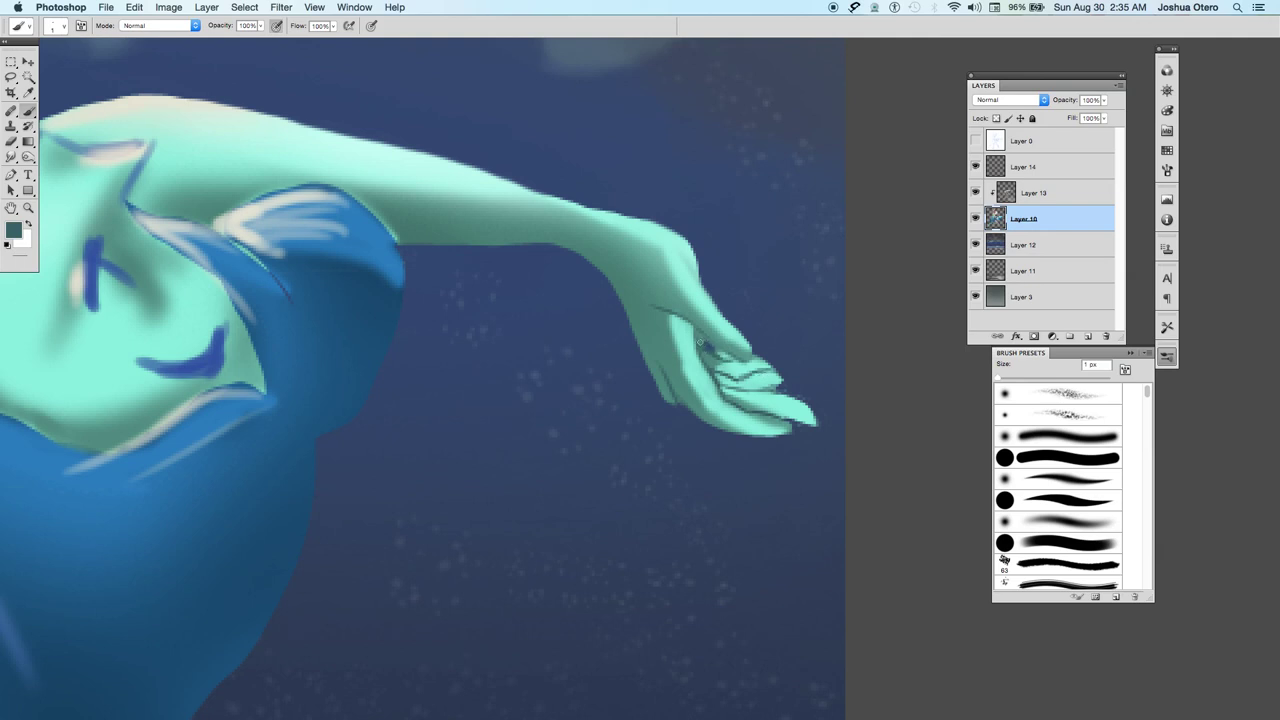
pyautogui.moveTo(701, 350)
pyautogui.mouseDown()
pyautogui.moveTo(700, 332)
pyautogui.moveTo(738, 364)
pyautogui.mouseUp()
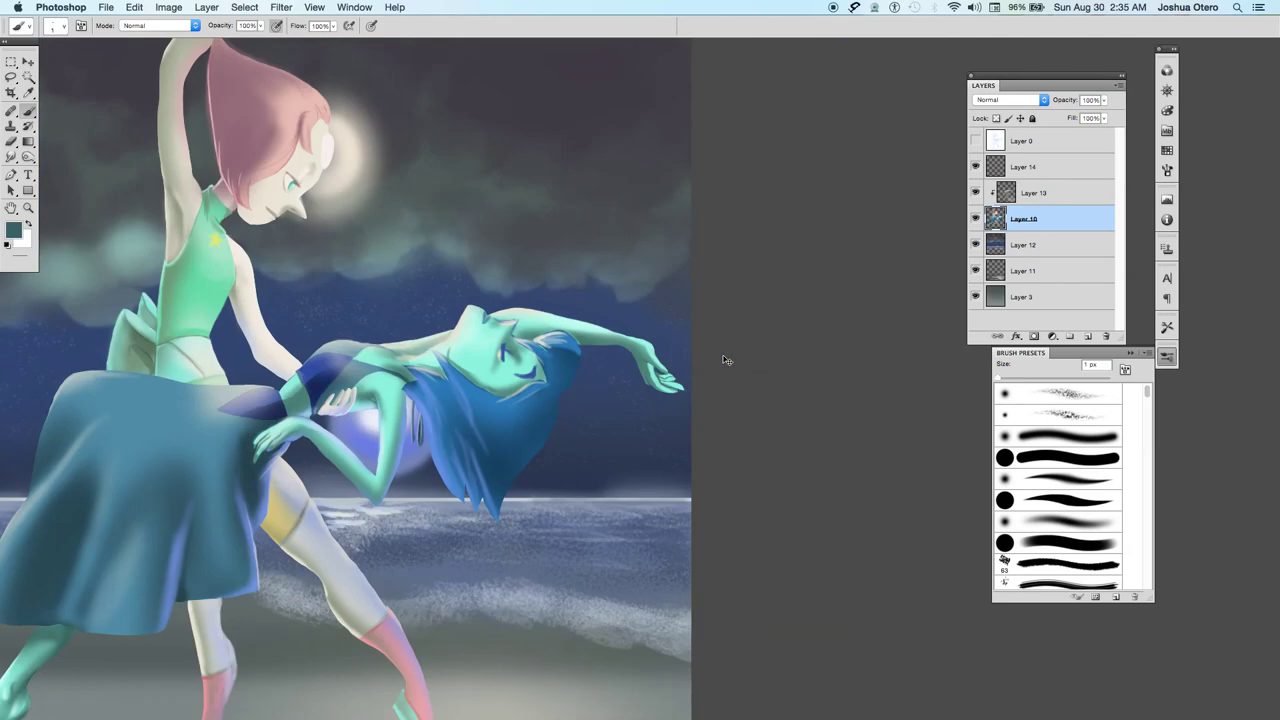
# Brighten the outstretched hand's middle fingers on Layer 13 with light aqua sampled from the fingers.
pyautogui.press('super+0')
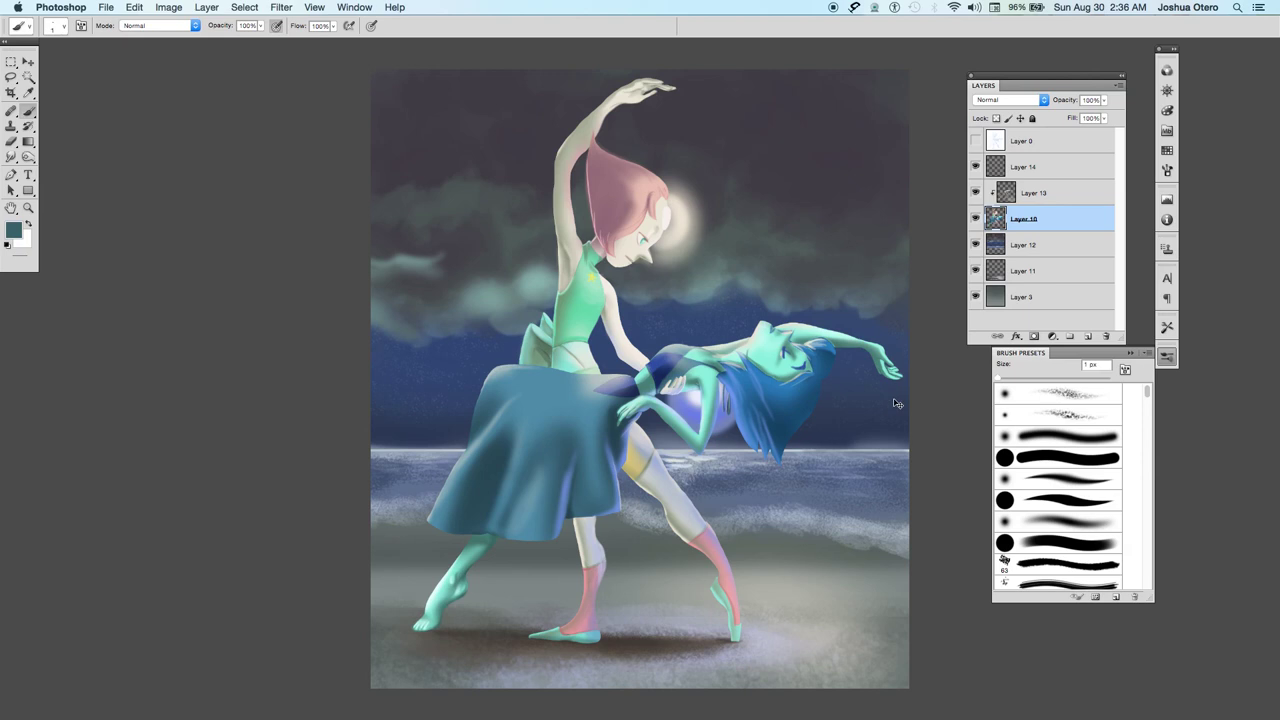
pyautogui.press('super+plus')
pyautogui.press('super+plus')
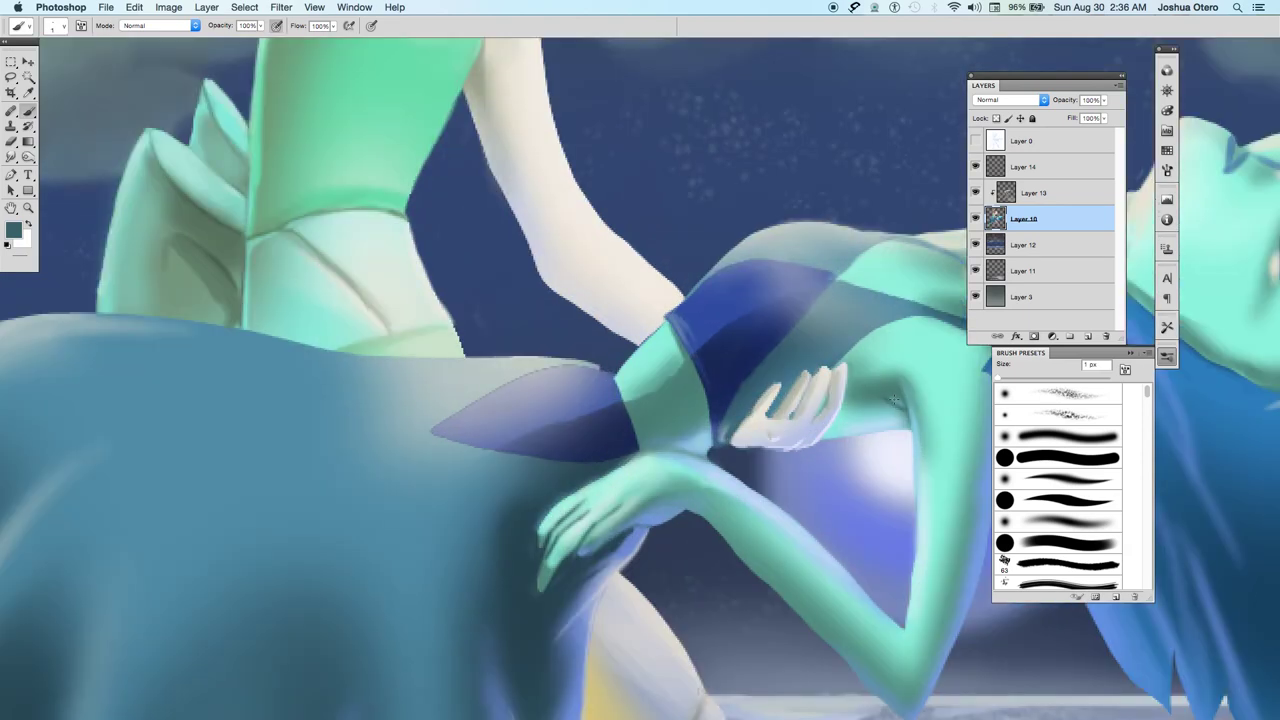
pyautogui.moveTo(709, 413); pyautogui.dragTo(391, 429)
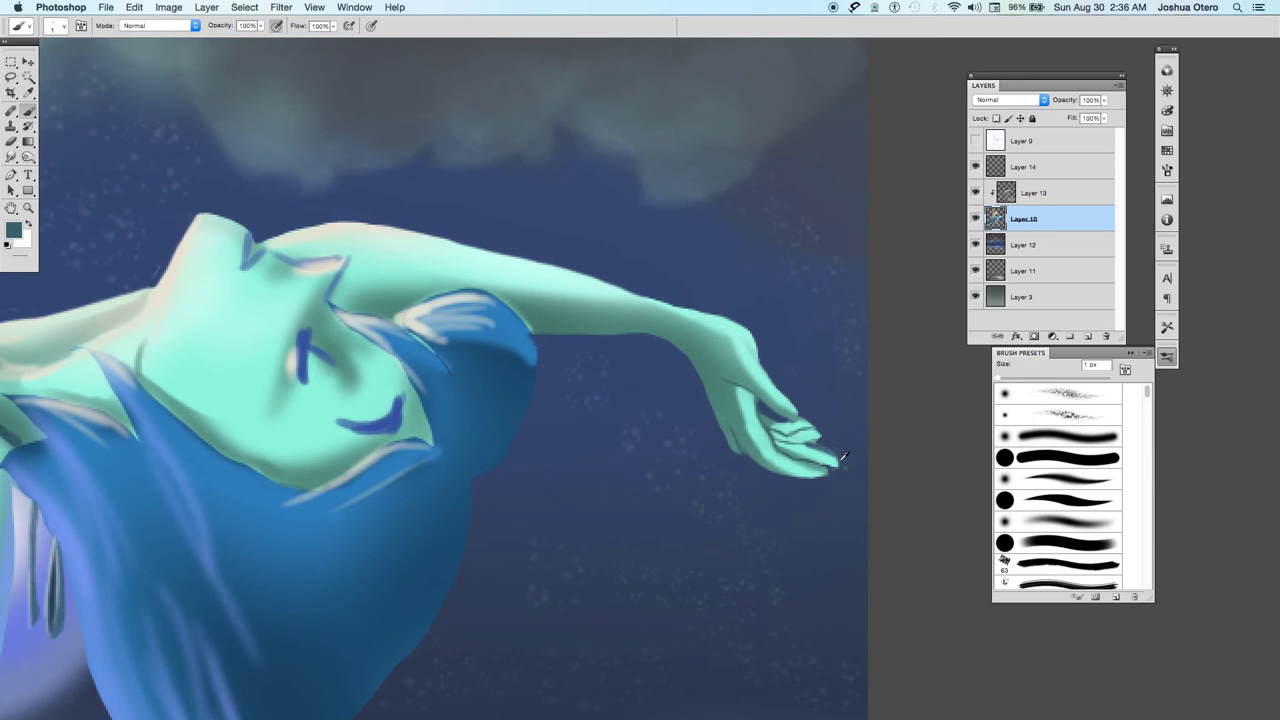
pyautogui.keyDown('alt'); pyautogui.click(812, 452); pyautogui.keyUp('alt')
pyautogui.click(1040, 196)
pyautogui.moveTo(776, 441); pyautogui.dragTo(795, 438)
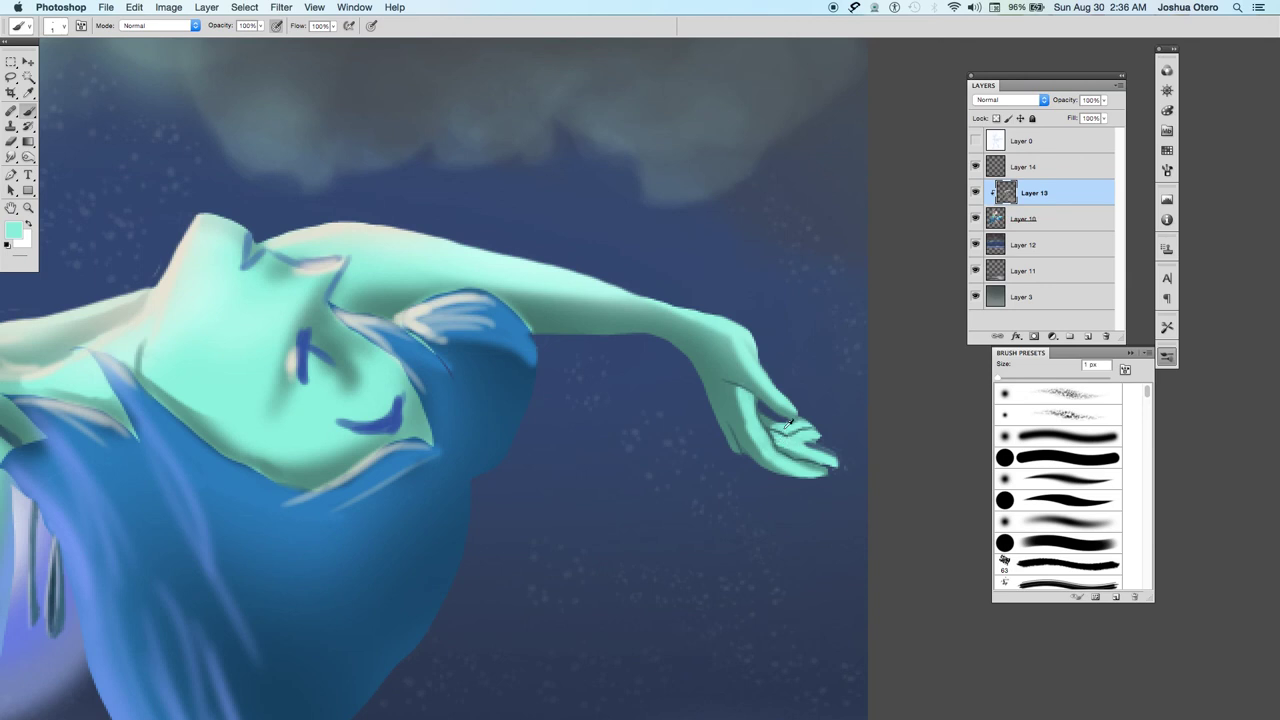
# Darken the gaps between the thumb and fingers of the outstretched hand on Layer 13 with sampled dark teal.
pyautogui.keyDown('alt'); pyautogui.click(787, 428); pyautogui.keyUp('alt')
pyautogui.moveTo(800, 442); pyautogui.dragTo(779, 436)
pyautogui.hotkey('alt', '[')
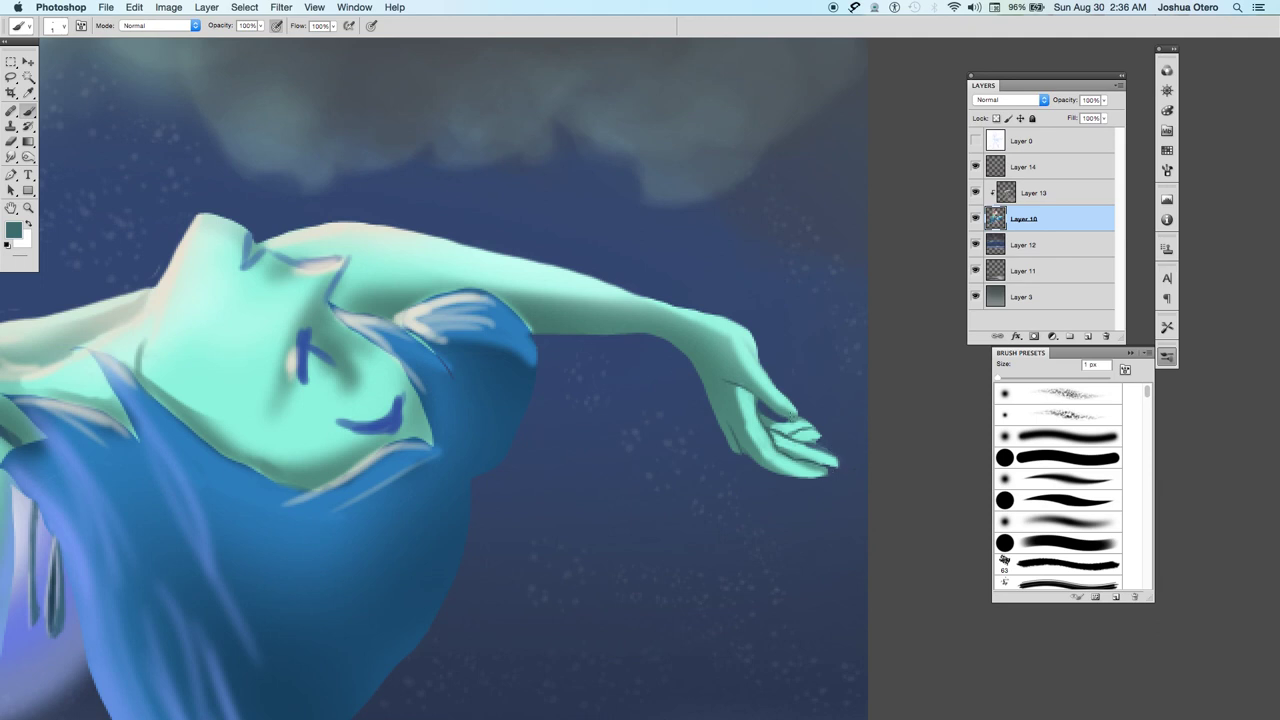
pyautogui.hotkey('alt', ']')
pyautogui.moveTo(776, 432); pyautogui.dragTo(782, 421)
pyautogui.moveTo(790, 427); pyautogui.dragTo(779, 416)
# Redraw the reclining figure's mouth in dark teal on Layer 13 and soften the lip edge on Layer 10 with a sampled skin shadow.
pyautogui.moveTo(250, 262); pyautogui.dragTo(247, 248)
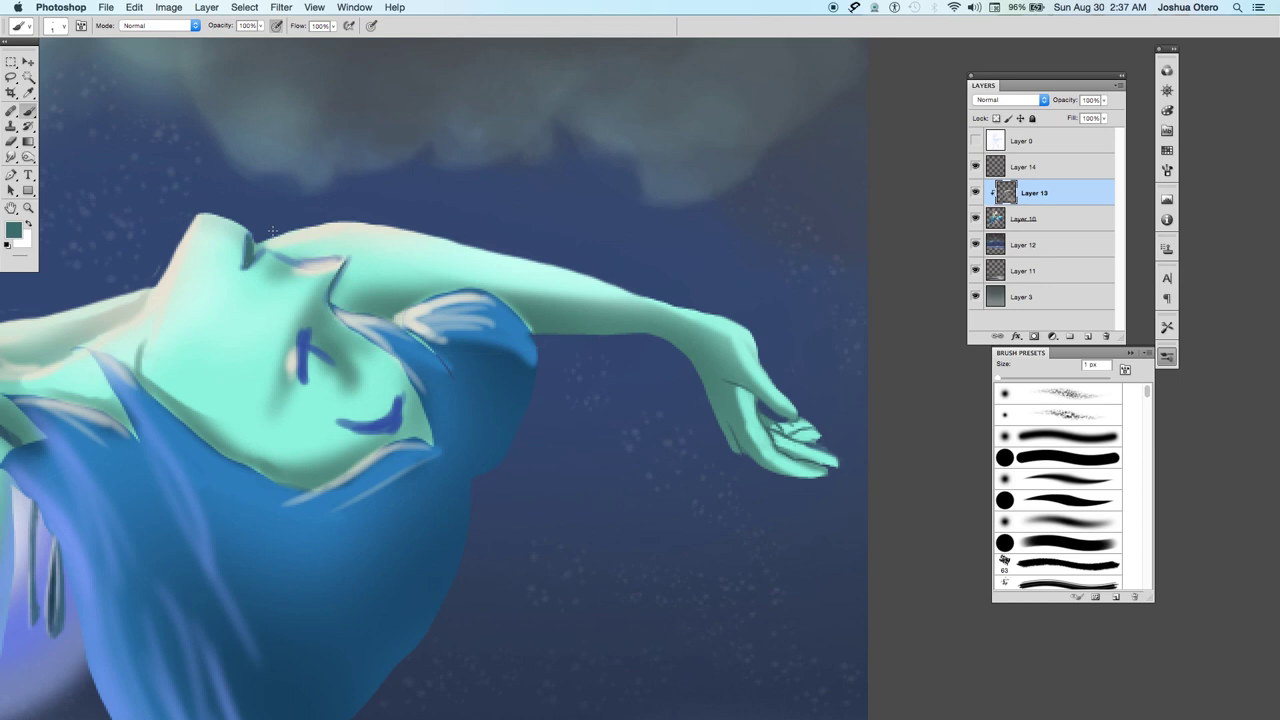
pyautogui.moveTo(257, 249); pyautogui.dragTo(256, 263)
pyautogui.keyDown('alt'); pyautogui.click(318, 318); pyautogui.keyUp('alt')
pyautogui.click(1059, 224)
pyautogui.moveTo(252, 233); pyautogui.dragTo(240, 229)
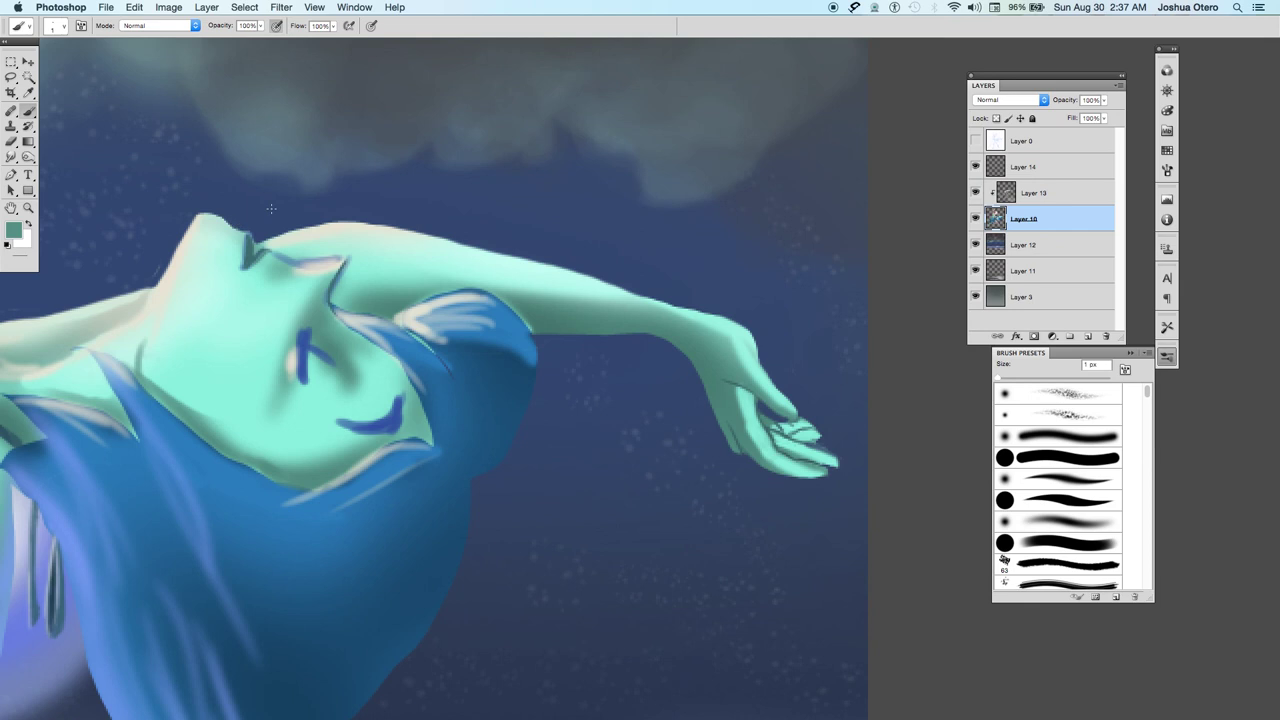
# Pick a darker navy based on the eye's blue and draw the reclining figure's closed eyelid and lashes.
pyautogui.press('i')
pyautogui.click(303, 348)
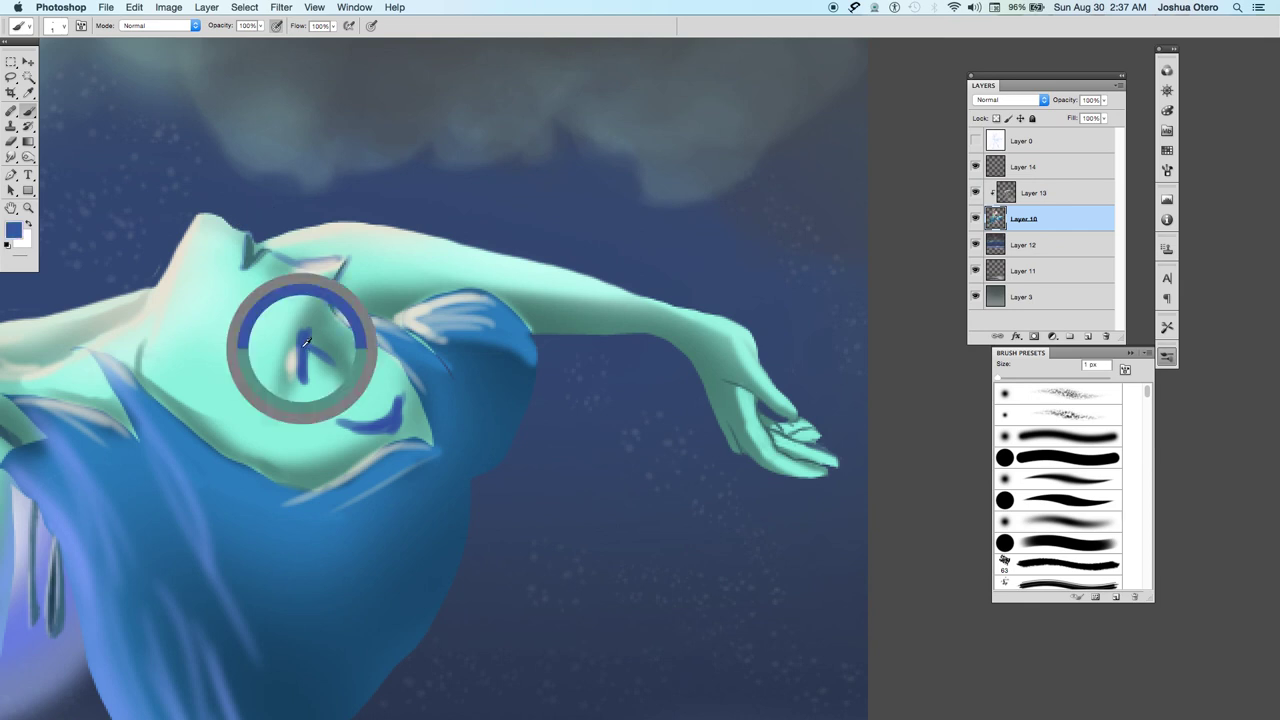
pyautogui.click(13, 230)
pyautogui.click(936, 529)
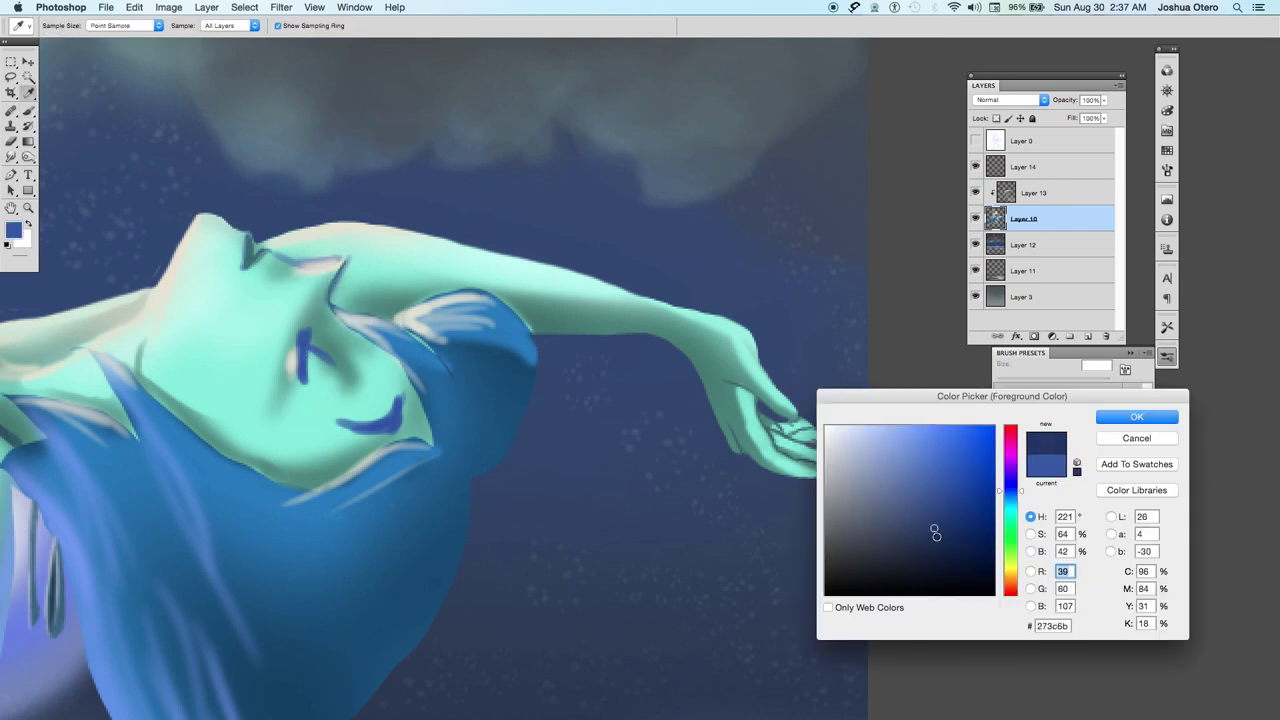
pyautogui.press('Return')
pyautogui.press('b')
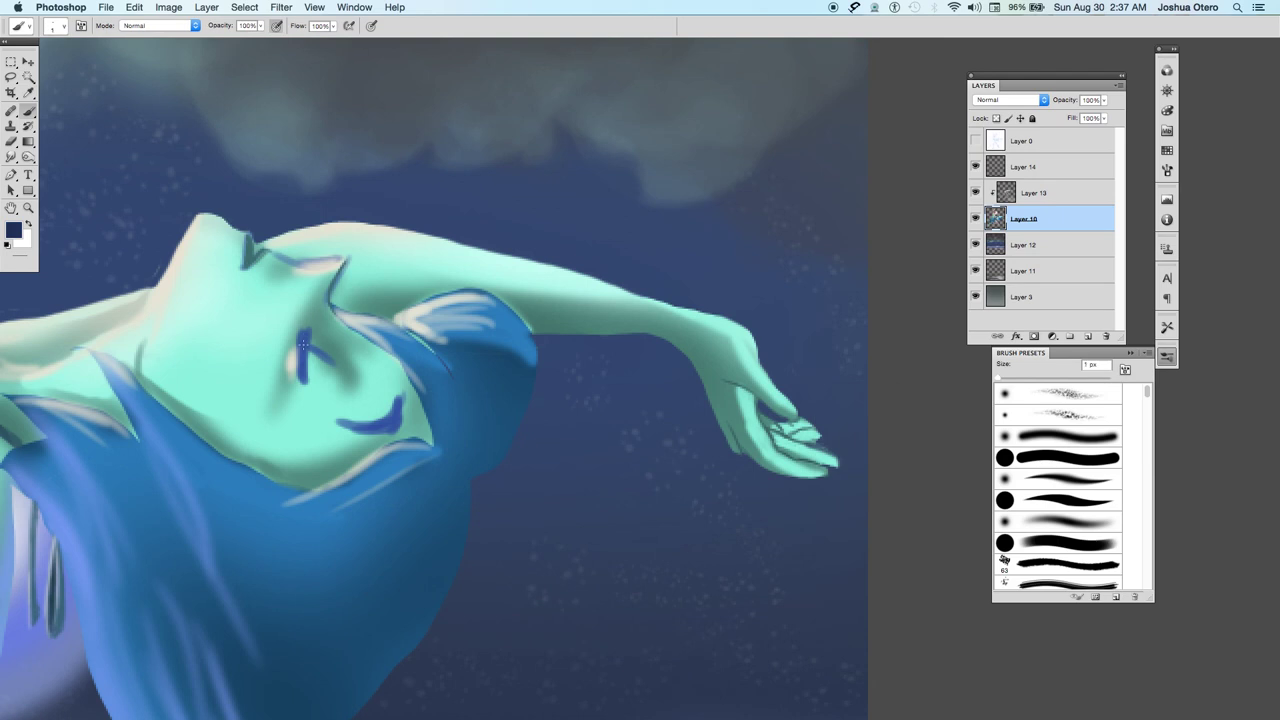
pyautogui.moveTo(309, 330); pyautogui.dragTo(302, 382)
# Blend the skin around the closed eye with sampled face tones, covering the pale patch beside it.
pyautogui.keyDown('alt'); pyautogui.click(318, 350); pyautogui.keyUp('alt')
pyautogui.press(']')
pyautogui.press(']')
pyautogui.press(']')
pyautogui.keyDown('alt'); pyautogui.click(334, 353); pyautogui.keyUp('alt')
pyautogui.keyDown('alt'); pyautogui.click(322, 364); pyautogui.keyUp('alt')
pyautogui.keyDown('alt'); pyautogui.click(313, 382); pyautogui.keyUp('alt')
pyautogui.keyDown('alt'); pyautogui.click(203, 290); pyautogui.keyUp('alt')
pyautogui.moveTo(291, 374); pyautogui.dragTo(286, 392)
# Soften the shading around the eye socket and brow on Layer 10 with sampled teal tones and a soft brush up to 9 px.
pyautogui.keyDown('alt'); pyautogui.click(328, 347); pyautogui.keyUp('alt')
pyautogui.press(']')
pyautogui.press(']')
pyautogui.press(']')
pyautogui.keyDown('alt'); pyautogui.click(322, 370); pyautogui.keyUp('alt')
pyautogui.press('[')
pyautogui.press('[')
pyautogui.press('[')
pyautogui.keyDown('alt'); pyautogui.click(342, 332); pyautogui.keyUp('alt')
pyautogui.click(1035, 524)
pyautogui.press(']')
pyautogui.press(']')
pyautogui.press(']')
pyautogui.press(']')
pyautogui.press(']')
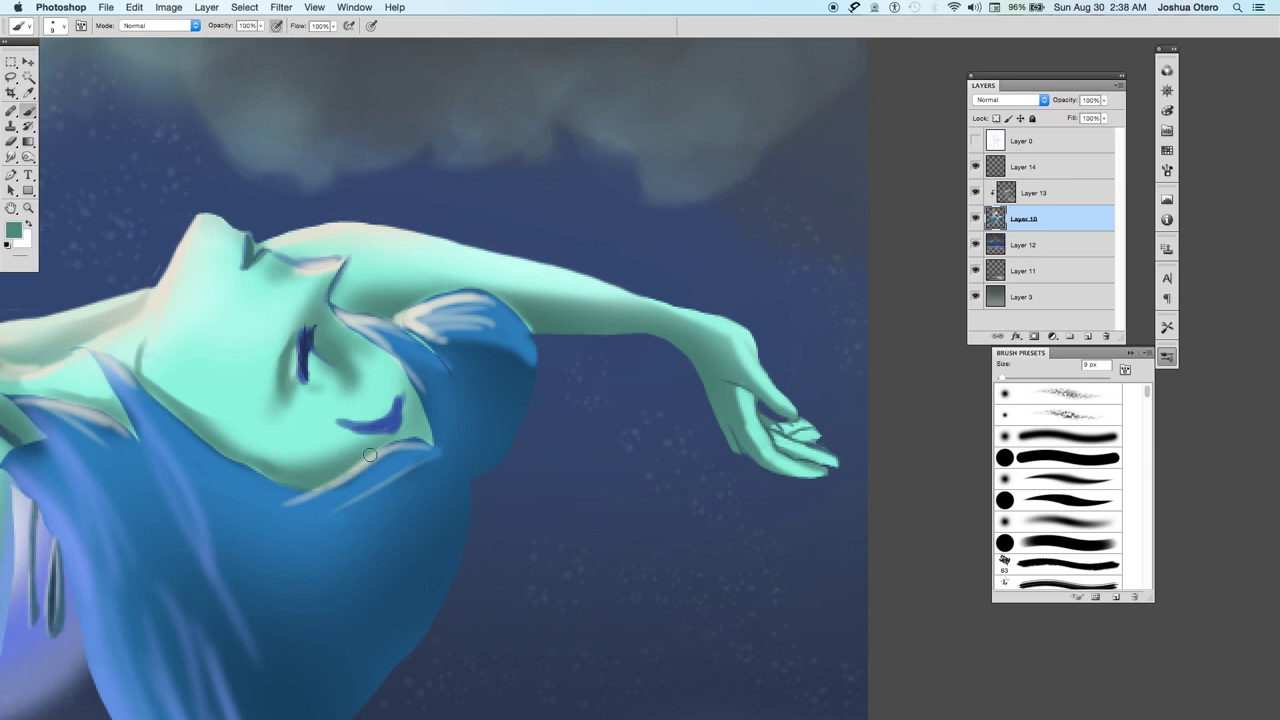
# Darken the reclining figure's eyebrow on Layer 10 with navy sampled from the eye and a 3 px brush.
pyautogui.press('super+minus')
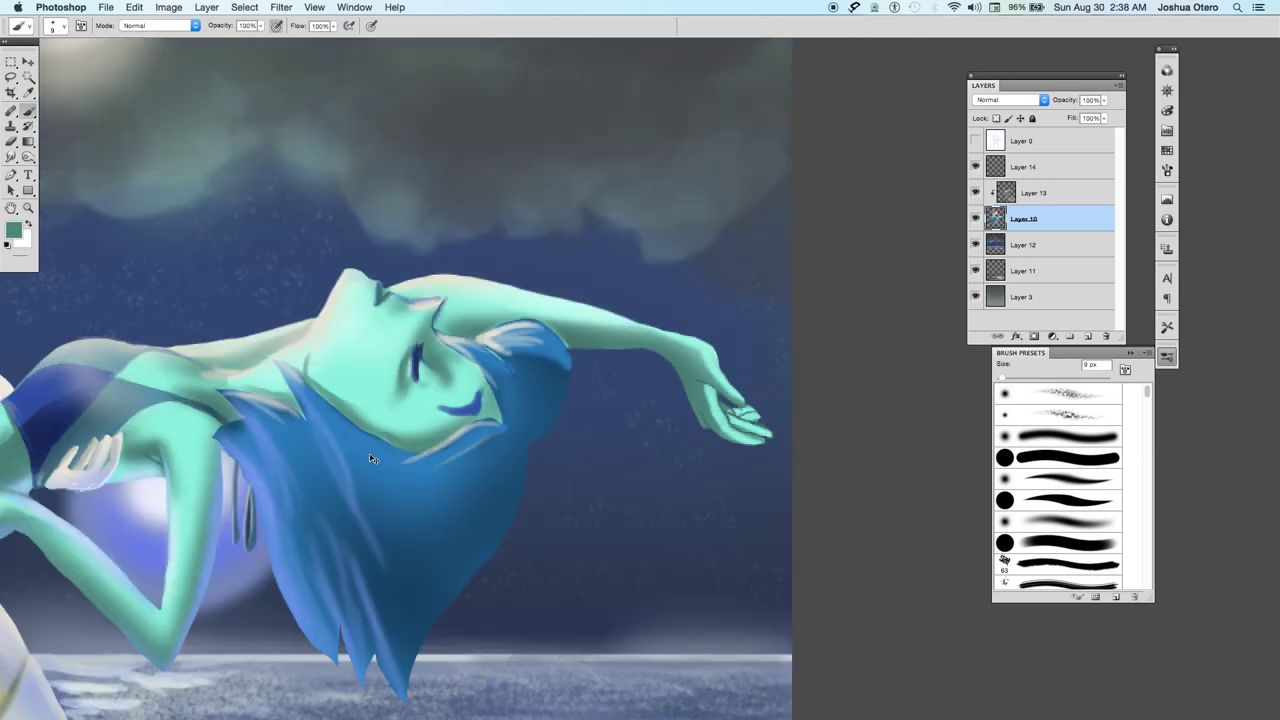
pyautogui.press('super+minus')
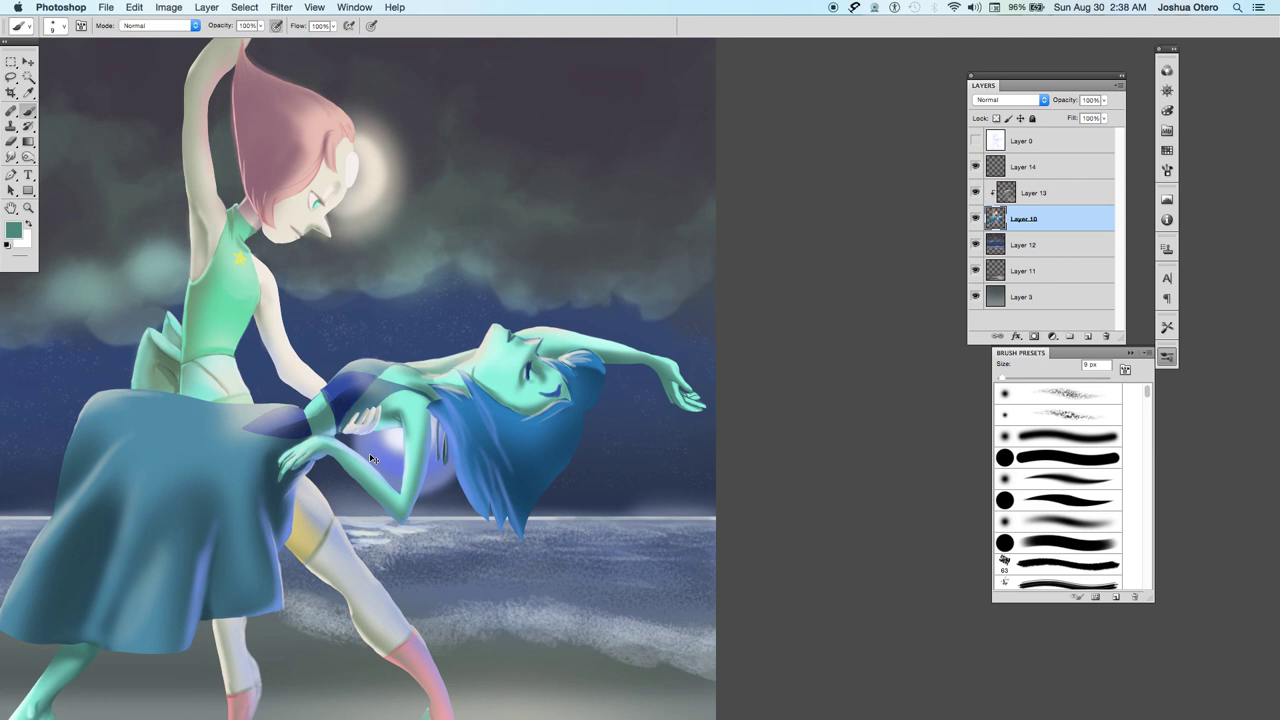
pyautogui.press('super+plus')
pyautogui.press('super+plus')
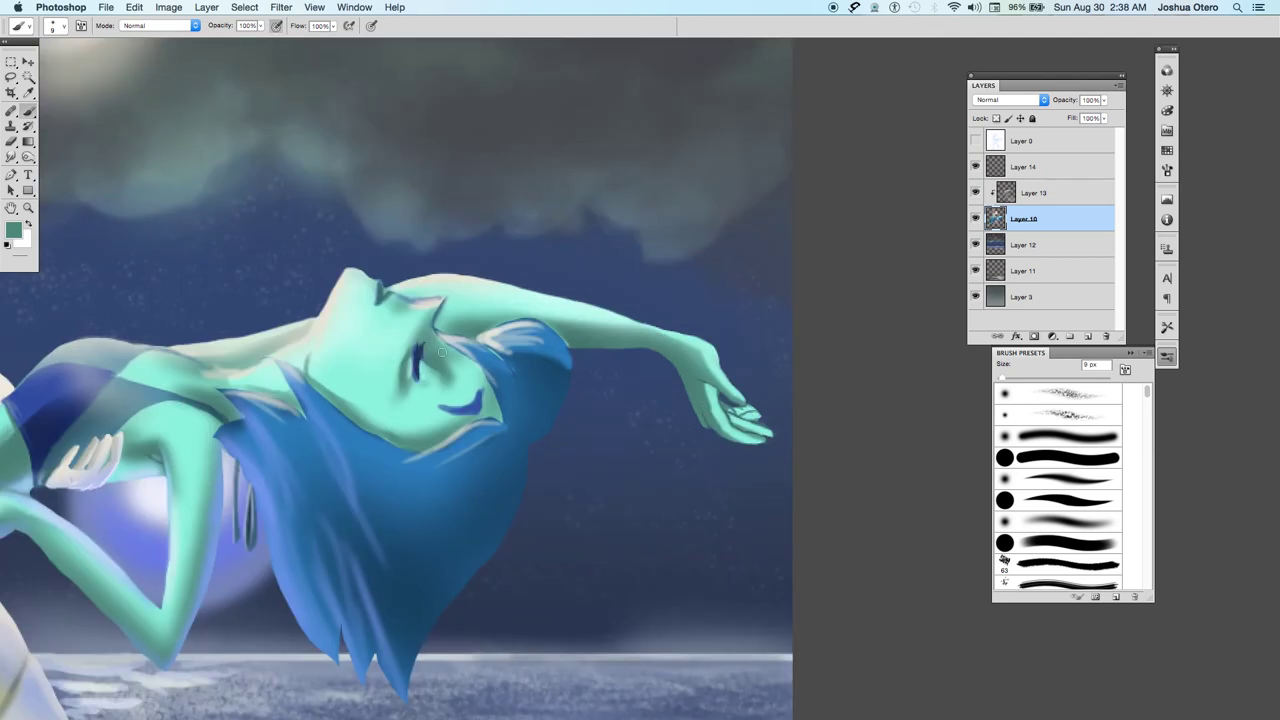
pyautogui.press(']')
pyautogui.press(']')
pyautogui.press(']')
pyautogui.press(']')
pyautogui.keyDown('alt'); pyautogui.click(416, 359); pyautogui.keyUp('alt')
pyautogui.press('[')
pyautogui.press('[')
pyautogui.press('[')
pyautogui.press('[')
pyautogui.press('[')
pyautogui.press('[')
pyautogui.press('[')
pyautogui.moveTo(484, 388); pyautogui.dragTo(478, 408)
# Paint a pale grey edge along the forehead hairline on Layer 13 with a 3 px brush.
pyautogui.hotkey('alt', ']')
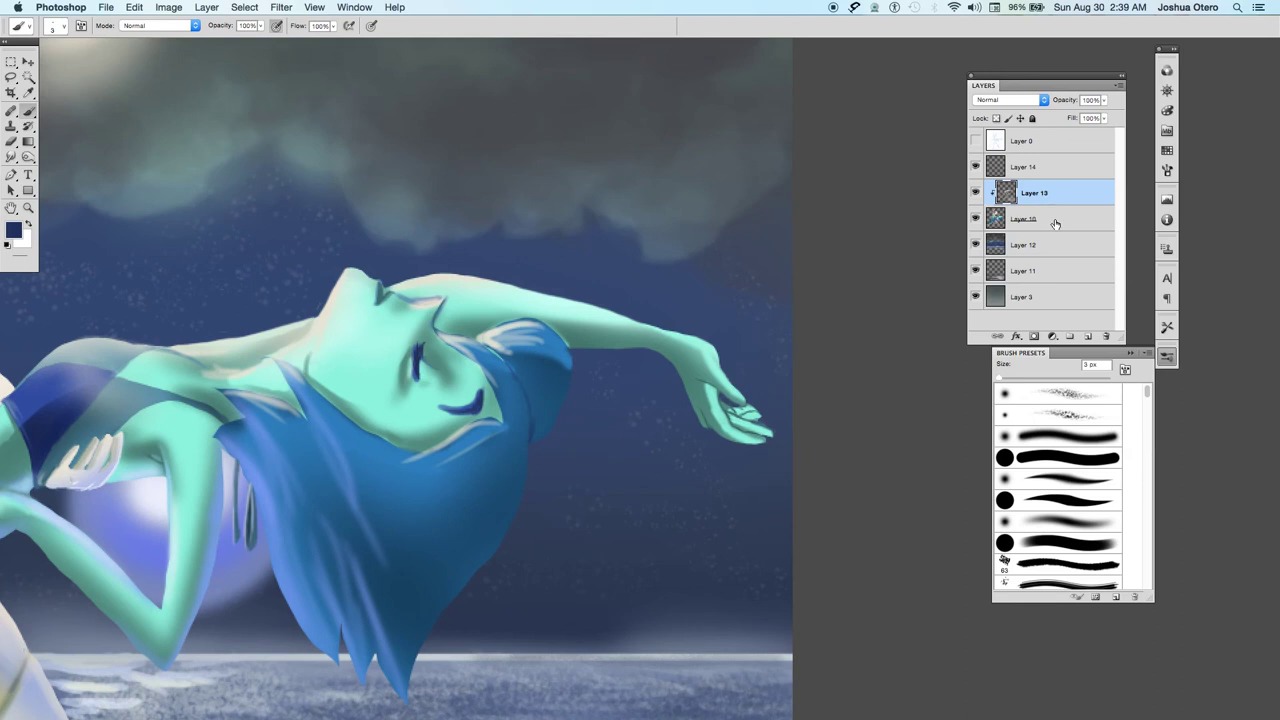
pyautogui.keyDown('alt'); pyautogui.click(448, 338); pyautogui.keyUp('alt')
pyautogui.moveTo(462, 343)
pyautogui.mouseDown()
pyautogui.moveTo(486, 358)
pyautogui.moveTo(465, 353)
pyautogui.moveTo(496, 402)
pyautogui.mouseUp()
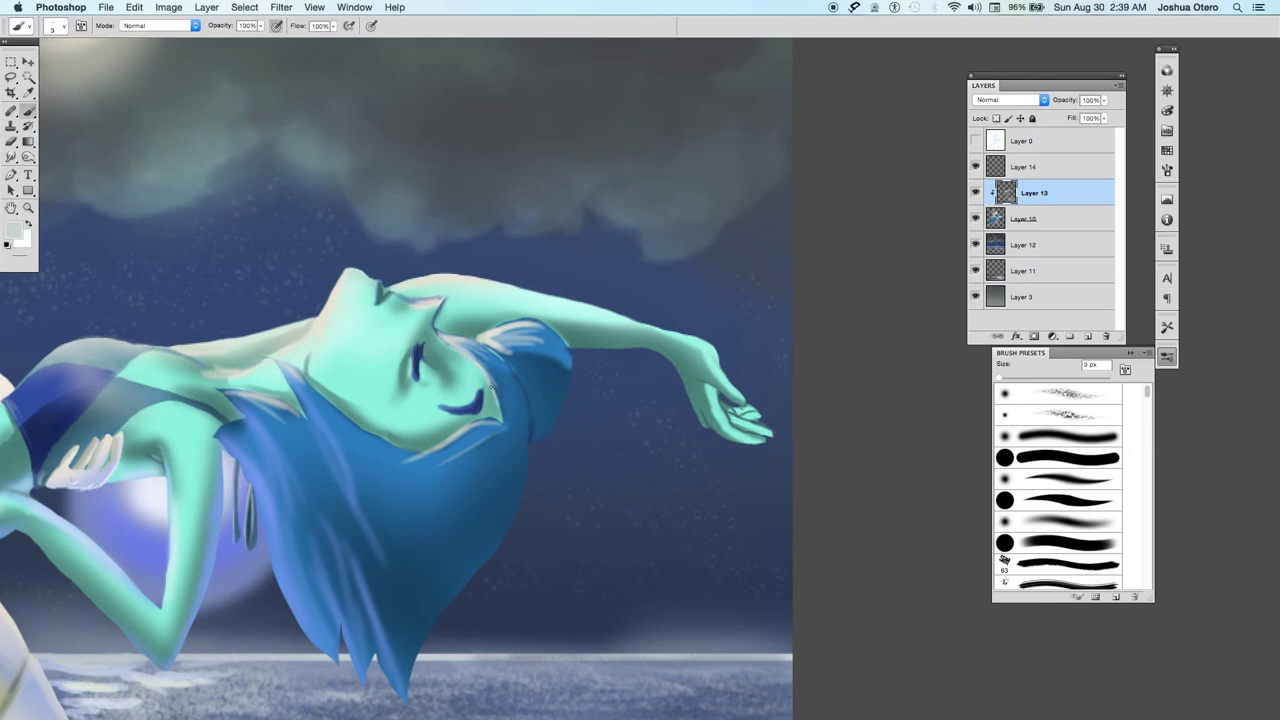
# Deepen the shadow along the back of the blue hair on Layer 13 with sampled dark blue and a soft brush up to 30 px.
pyautogui.keyDown('alt'); pyautogui.click(534, 432); pyautogui.keyUp('alt')
pyautogui.press(']')
pyautogui.press(']')
pyautogui.click(1058, 523)
pyautogui.press(']')
pyautogui.press(']')
pyautogui.press(']')
pyautogui.press(']')
pyautogui.press(']')
pyautogui.press(']')
pyautogui.press(']')
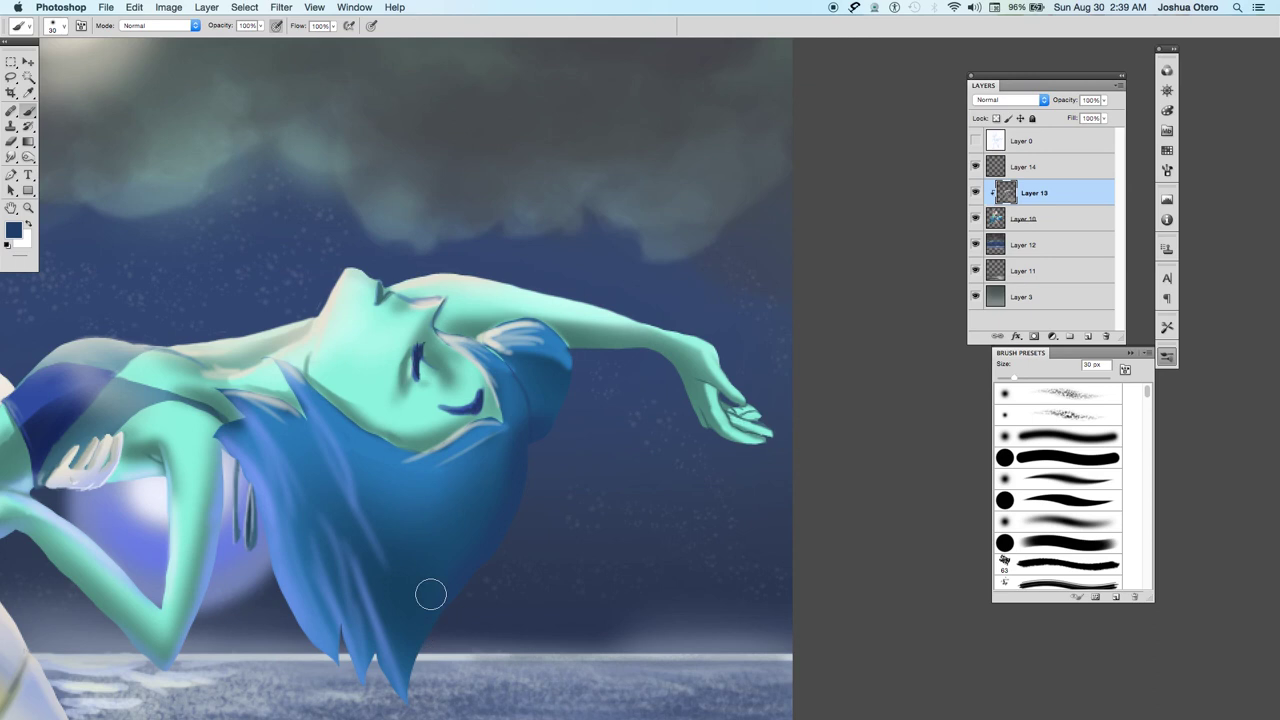
# Paint over the pale highlights on the top of the hair with sampled medium blue on Layer 13.
pyautogui.keyDown('alt'); pyautogui.click(497, 338); pyautogui.keyUp('alt')
pyautogui.moveTo(497, 338); pyautogui.dragTo(522, 352)
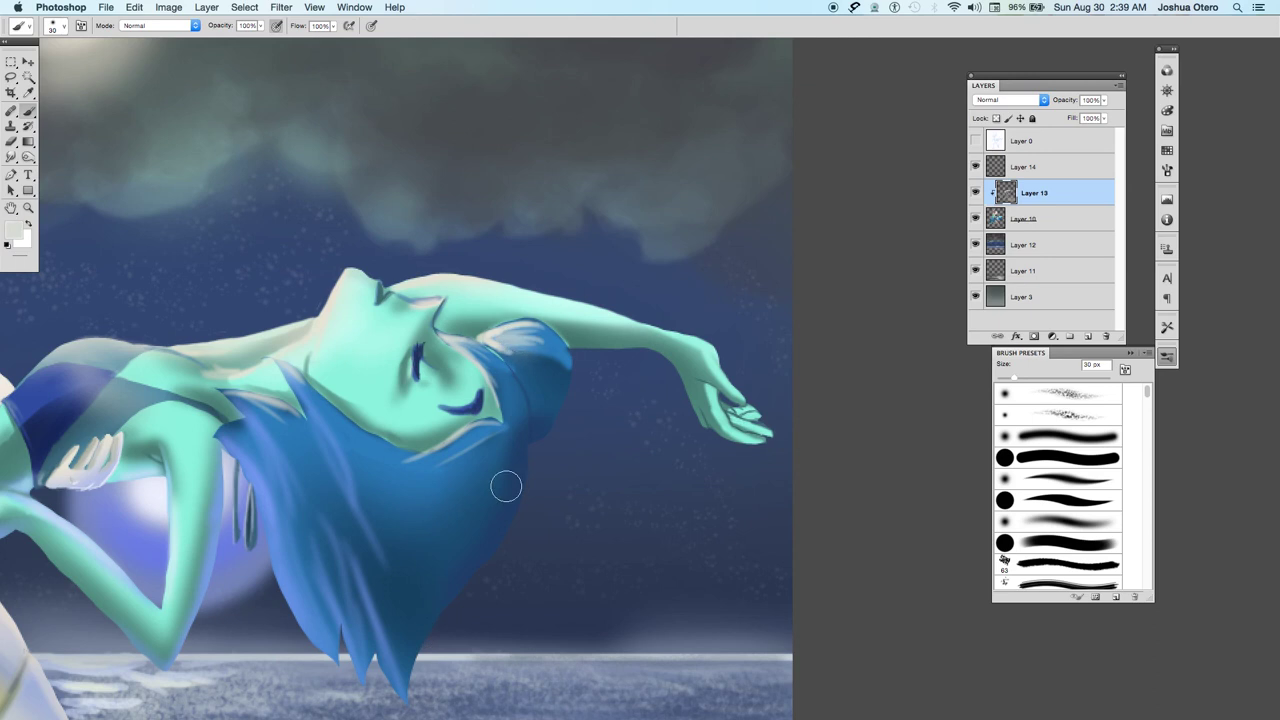
pyautogui.keyDown('alt'); pyautogui.click(384, 453); pyautogui.keyUp('alt')
pyautogui.moveTo(484, 356)
pyautogui.mouseDown()
pyautogui.moveTo(528, 330)
pyautogui.moveTo(543, 336)
pyautogui.moveTo(490, 334)
pyautogui.mouseUp()
pyautogui.press('[')
pyautogui.press(']')
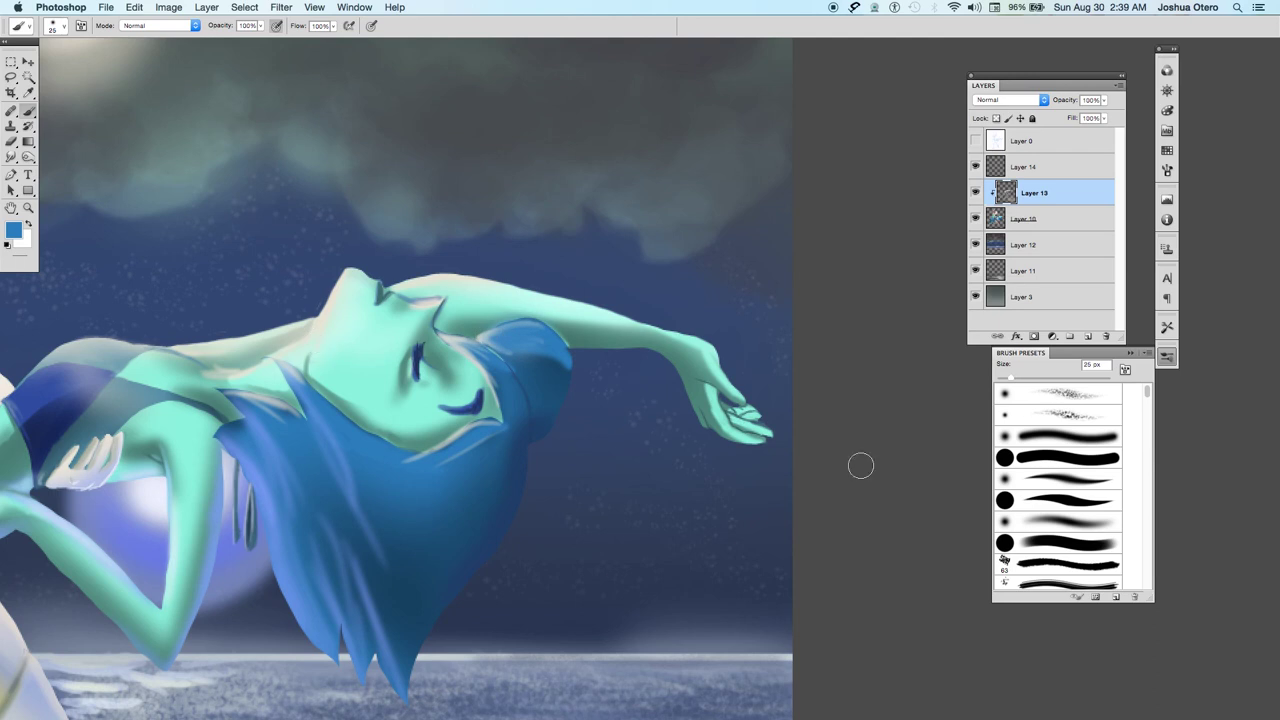
# Set the foreground colour to light blue 7cb7e9 and paint thin hair strands along the forehead hairline on Layer 13.
pyautogui.click(14, 230)
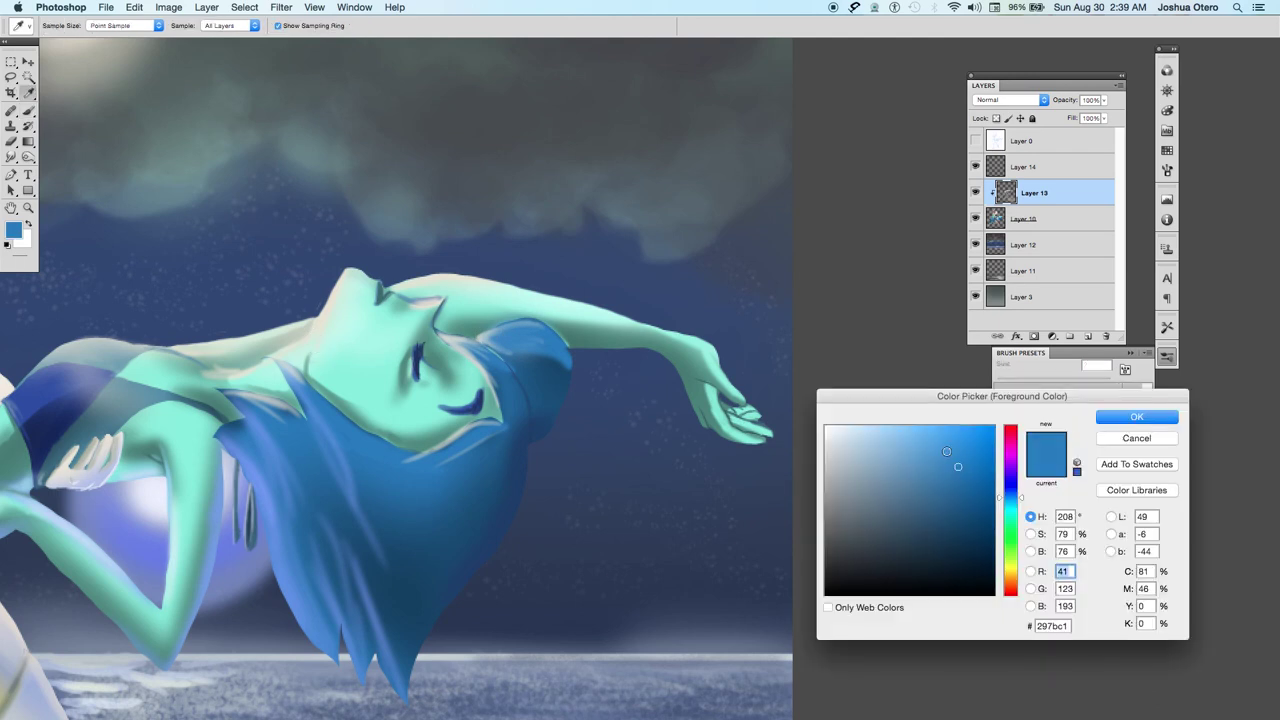
pyautogui.click(904, 440)
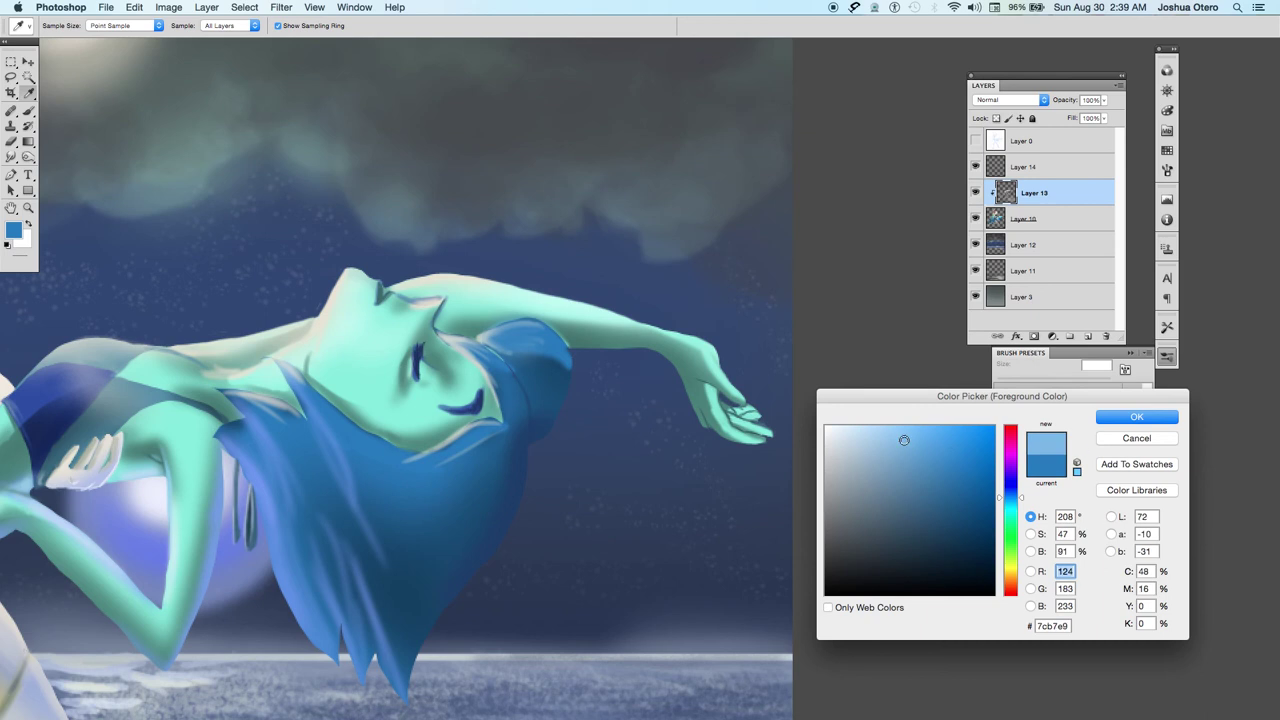
pyautogui.click(1136, 417)
pyautogui.press('[')
pyautogui.moveTo(459, 344); pyautogui.dragTo(497, 369)
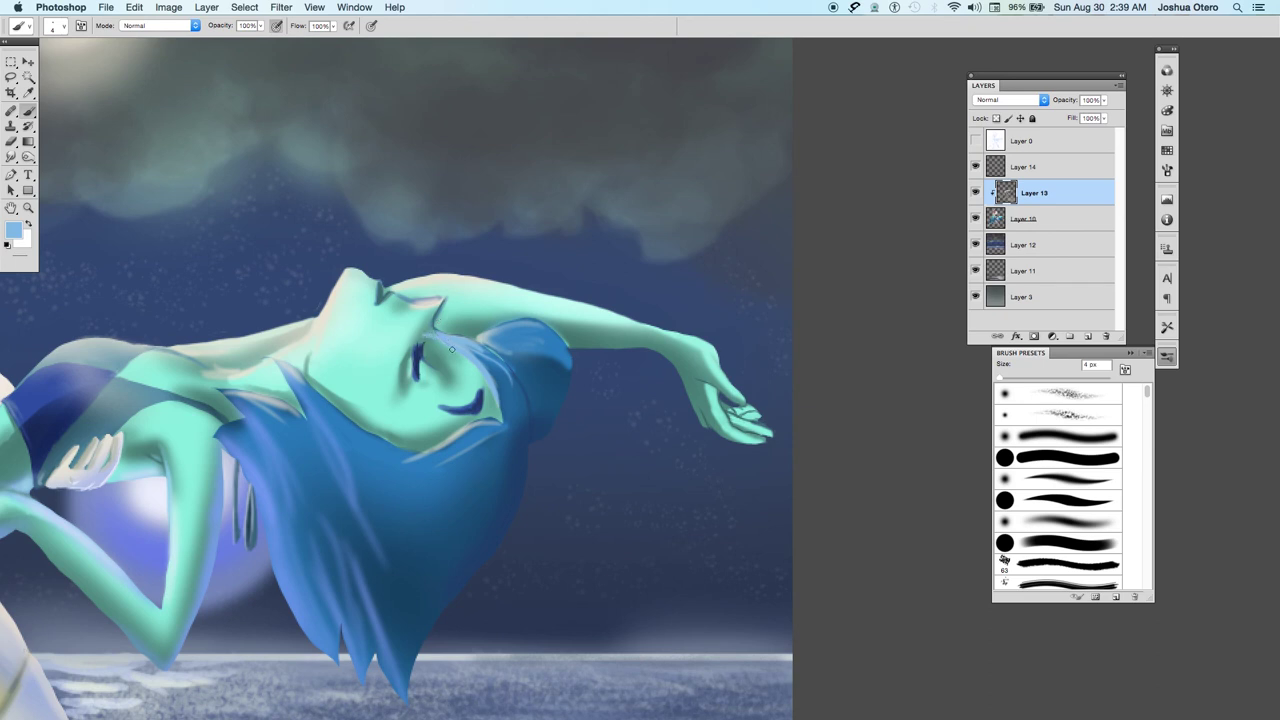
# Build up the forehead hairline with darker blue strands on Layer 13, using sampled hair tones and a 3 px brush.
pyautogui.keyDown('alt'); pyautogui.click(433, 349); pyautogui.keyUp('alt')
pyautogui.keyDown('alt'); pyautogui.click(445, 336); pyautogui.keyUp('alt')
pyautogui.keyDown('alt'); pyautogui.click(428, 342); pyautogui.keyUp('alt')
pyautogui.press(']')
pyautogui.press(']')
pyautogui.moveTo(467, 360)
pyautogui.mouseDown()
pyautogui.moveTo(501, 416)
pyautogui.moveTo(508, 395)
pyautogui.mouseUp()
pyautogui.keyDown('alt'); pyautogui.click(456, 349); pyautogui.keyUp('alt')
pyautogui.keyDown('alt'); pyautogui.click(470, 366); pyautogui.keyUp('alt')
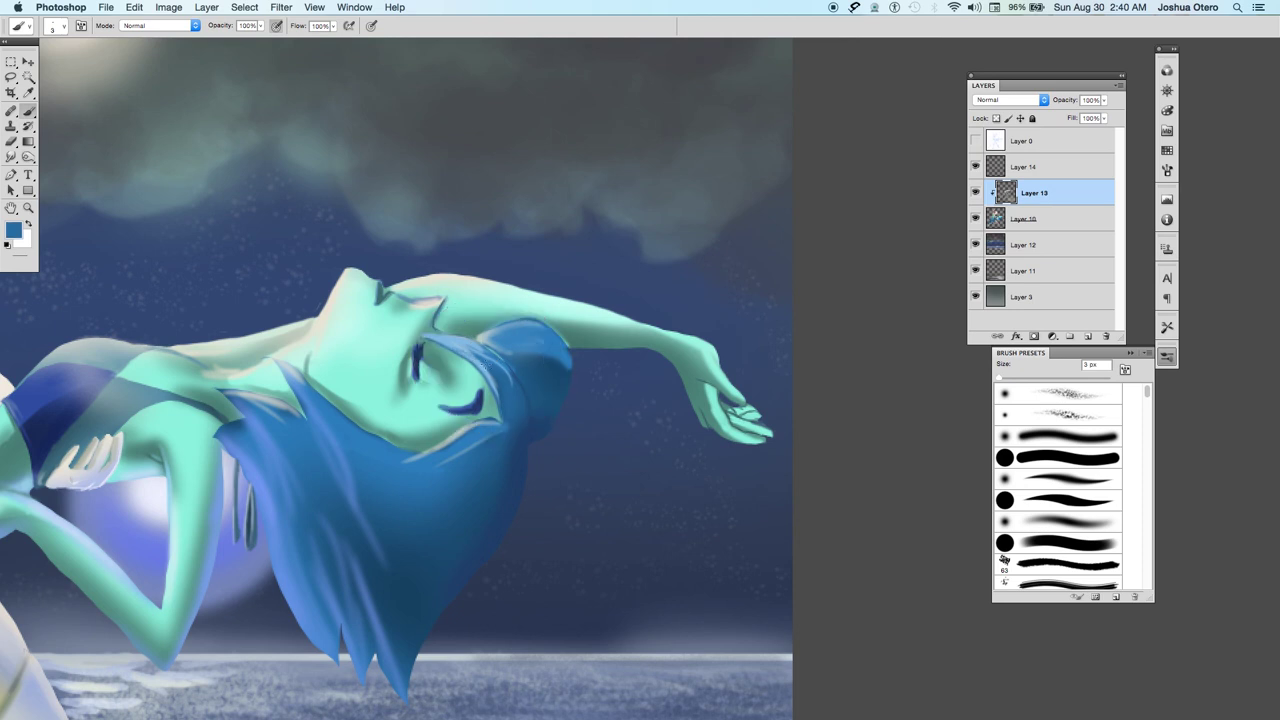
pyautogui.moveTo(442, 340)
pyautogui.mouseDown()
pyautogui.moveTo(469, 358)
pyautogui.moveTo(462, 341)
pyautogui.moveTo(434, 337)
pyautogui.moveTo(457, 342)
pyautogui.mouseUp()
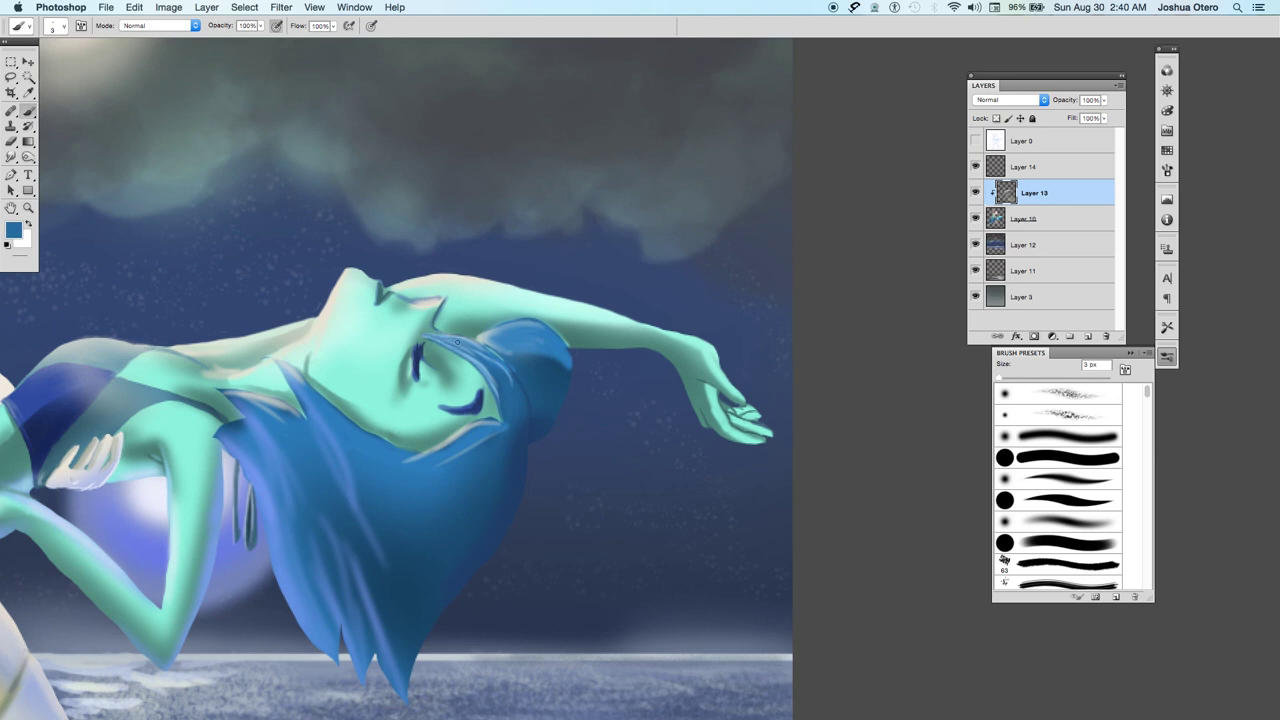
# Extend light blue strand highlights from the forehead hairline across the top of the hair with a 2 px brush.
pyautogui.keyDown('alt'); pyautogui.click(474, 360); pyautogui.keyUp('alt')
pyautogui.moveTo(461, 345); pyautogui.dragTo(502, 386)
pyautogui.keyDown('alt'); pyautogui.click(517, 341); pyautogui.keyUp('alt')
pyautogui.press(']')
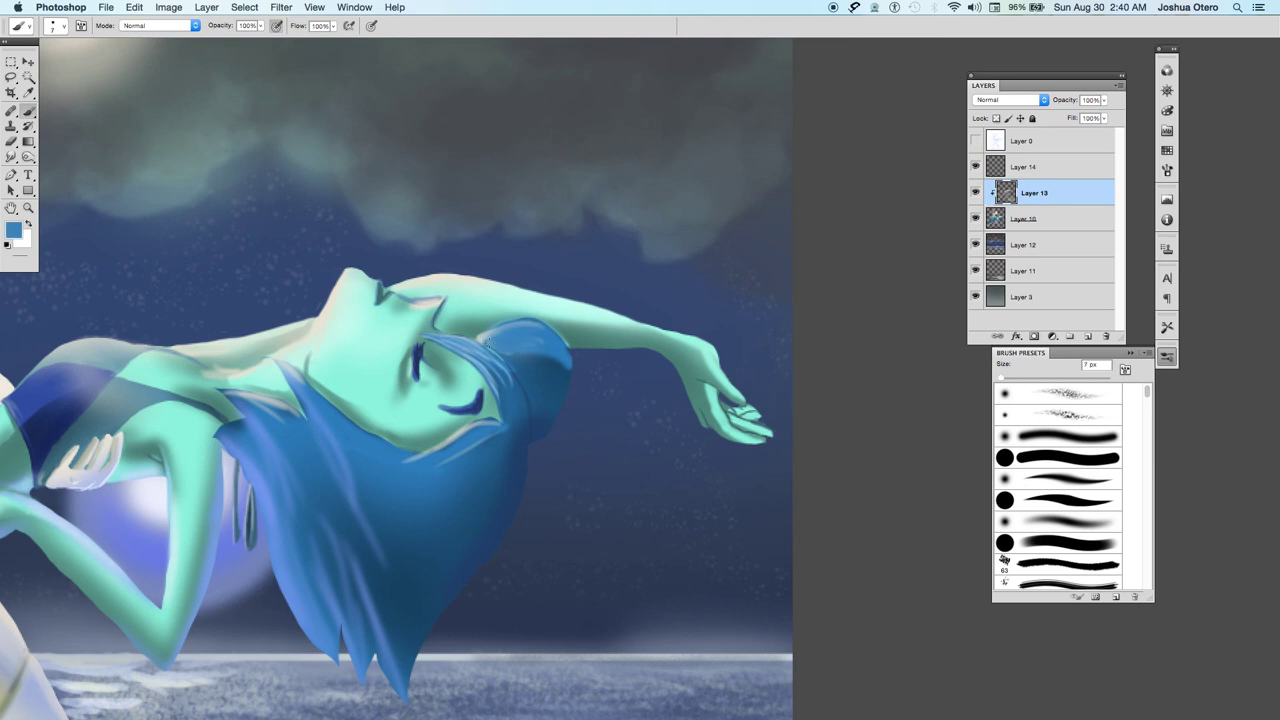
pyautogui.press('[')
pyautogui.press('[')
pyautogui.press('[')
pyautogui.moveTo(478, 342)
pyautogui.mouseDown()
pyautogui.moveTo(530, 322)
pyautogui.moveTo(480, 337)
pyautogui.moveTo(497, 334)
pyautogui.mouseUp()
pyautogui.press('[')
pyautogui.keyDown('alt'); pyautogui.click(476, 337); pyautogui.keyUp('alt')
pyautogui.moveTo(501, 325); pyautogui.dragTo(516, 321)
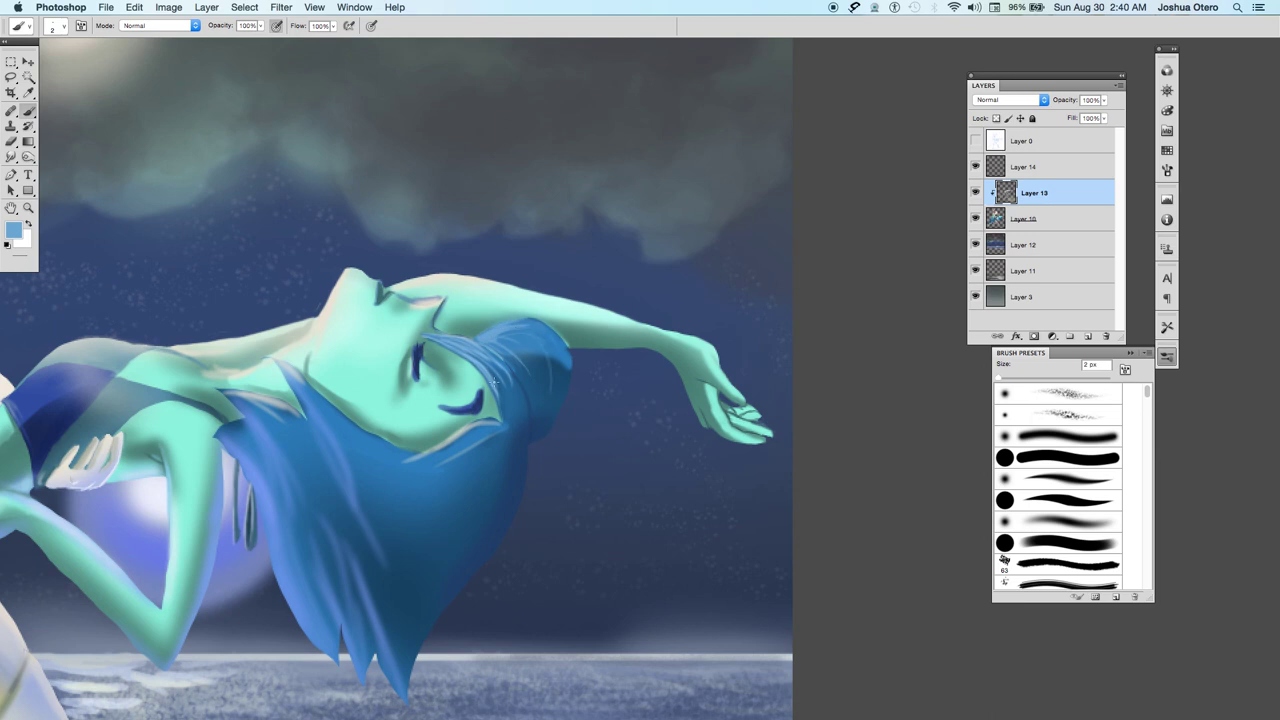
# Define the strands at the top of the hair on Layer 13 with alternating sampled dark and light blues.
pyautogui.press(']')
pyautogui.press(']')
pyautogui.press(']')
pyautogui.keyDown('alt'); pyautogui.click(528, 427); pyautogui.keyUp('alt')
pyautogui.press('[')
pyautogui.press('[')
pyautogui.press('[')
pyautogui.keyDown('alt'); pyautogui.click(485, 350); pyautogui.keyUp('alt')
pyautogui.press(']')
pyautogui.press(']')
pyautogui.press(']')
pyautogui.press(']')
pyautogui.keyDown('alt'); pyautogui.click(479, 359); pyautogui.keyUp('alt')
# Replace the pale streaks along the hair edge beside the face with thin light and dark blue strands on Layer 13.
pyautogui.press('[')
pyautogui.press('[')
pyautogui.press('[')
pyautogui.moveTo(392, 456)
pyautogui.mouseDown()
pyautogui.moveTo(425, 452)
pyautogui.moveTo(374, 459)
pyautogui.mouseUp()
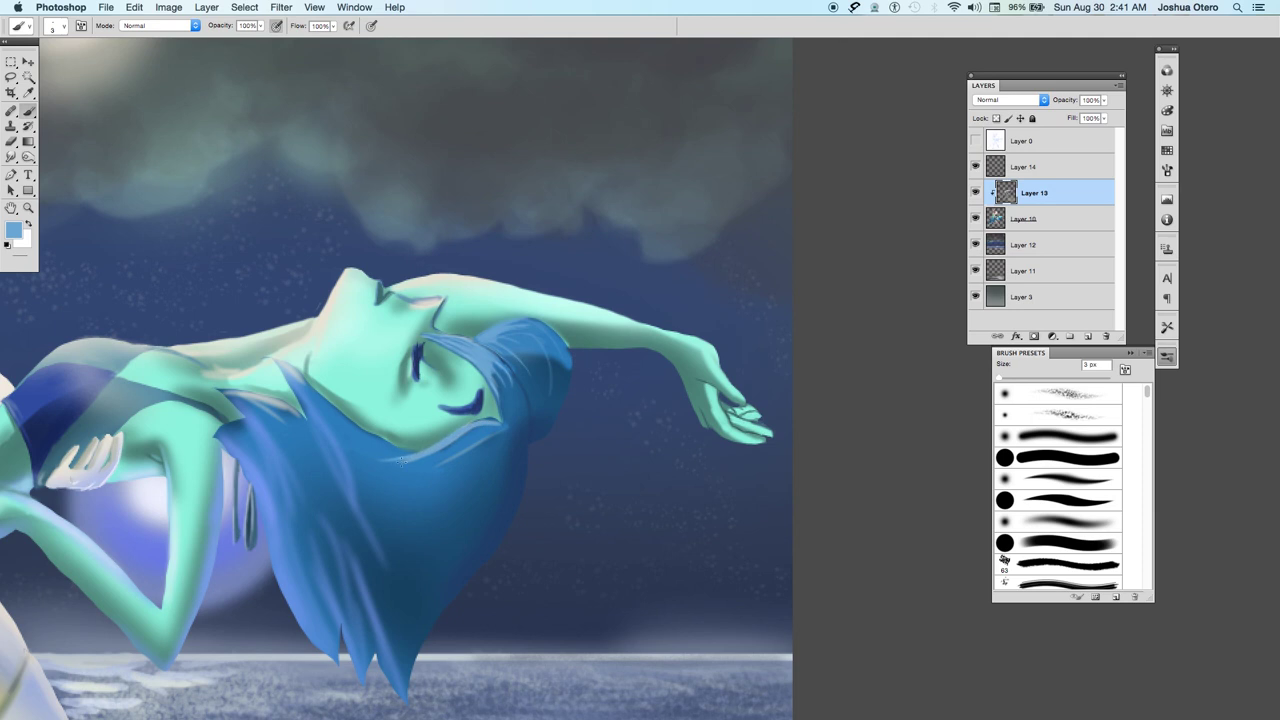
pyautogui.moveTo(446, 441)
pyautogui.mouseDown()
pyautogui.moveTo(414, 460)
pyautogui.moveTo(478, 428)
pyautogui.moveTo(488, 438)
pyautogui.mouseUp()
pyautogui.keyDown('alt'); pyautogui.click(517, 452); pyautogui.keyUp('alt')
pyautogui.moveTo(494, 430)
pyautogui.mouseDown()
pyautogui.moveTo(482, 440)
pyautogui.moveTo(498, 428)
pyautogui.mouseUp()
# Paint a dark blue strand over the pale streak through the middle of the hanging hair on Layer 13.
pyautogui.press(']')
pyautogui.press(']')
pyautogui.press(']')
pyautogui.press('.')
pyautogui.press(']')
pyautogui.press(']')
pyautogui.press(']')
pyautogui.press(']')
pyautogui.press(']')
pyautogui.press('[')
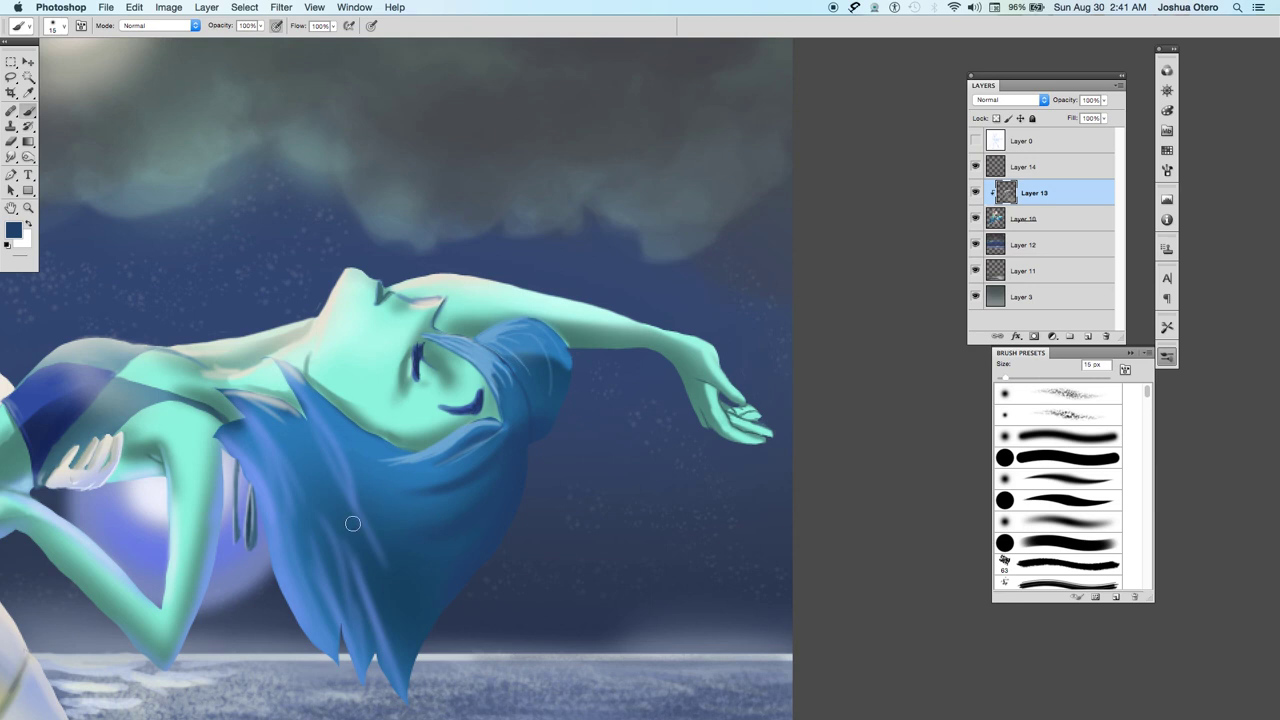
pyautogui.press('[')
pyautogui.press('[')
pyautogui.press('[')
pyautogui.moveTo(338, 438); pyautogui.dragTo(350, 508)
# Darken the hair locks nearest the shoulder and neck with dark blue strokes, using 9 to 15 px brush sizes.
pyautogui.press(']')
pyautogui.press(']')
pyautogui.press(']')
pyautogui.press(']')
pyautogui.press(']')
pyautogui.press('[')
pyautogui.press('[')
pyautogui.press('[')
pyautogui.press('[')
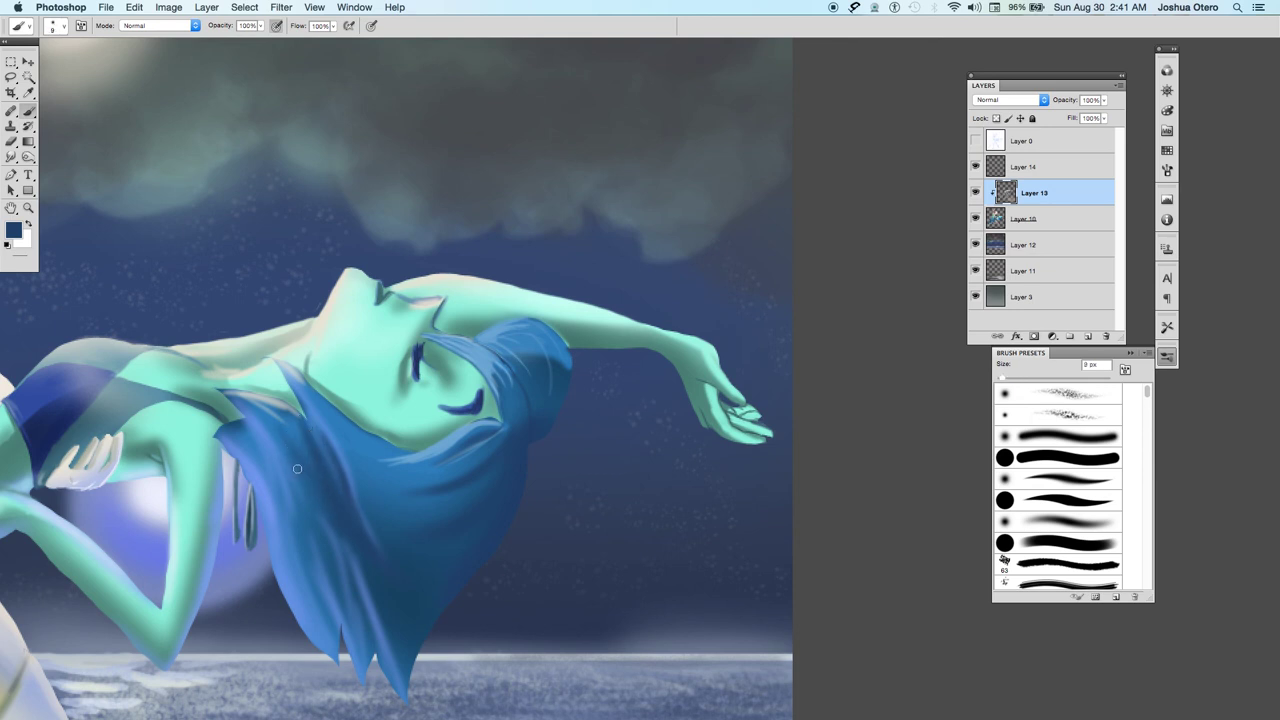
pyautogui.moveTo(245, 428); pyautogui.dragTo(262, 478)
pyautogui.moveTo(244, 424); pyautogui.dragTo(270, 490)
pyautogui.press(']')
pyautogui.press(']')
pyautogui.moveTo(228, 430); pyautogui.dragTo(265, 482)
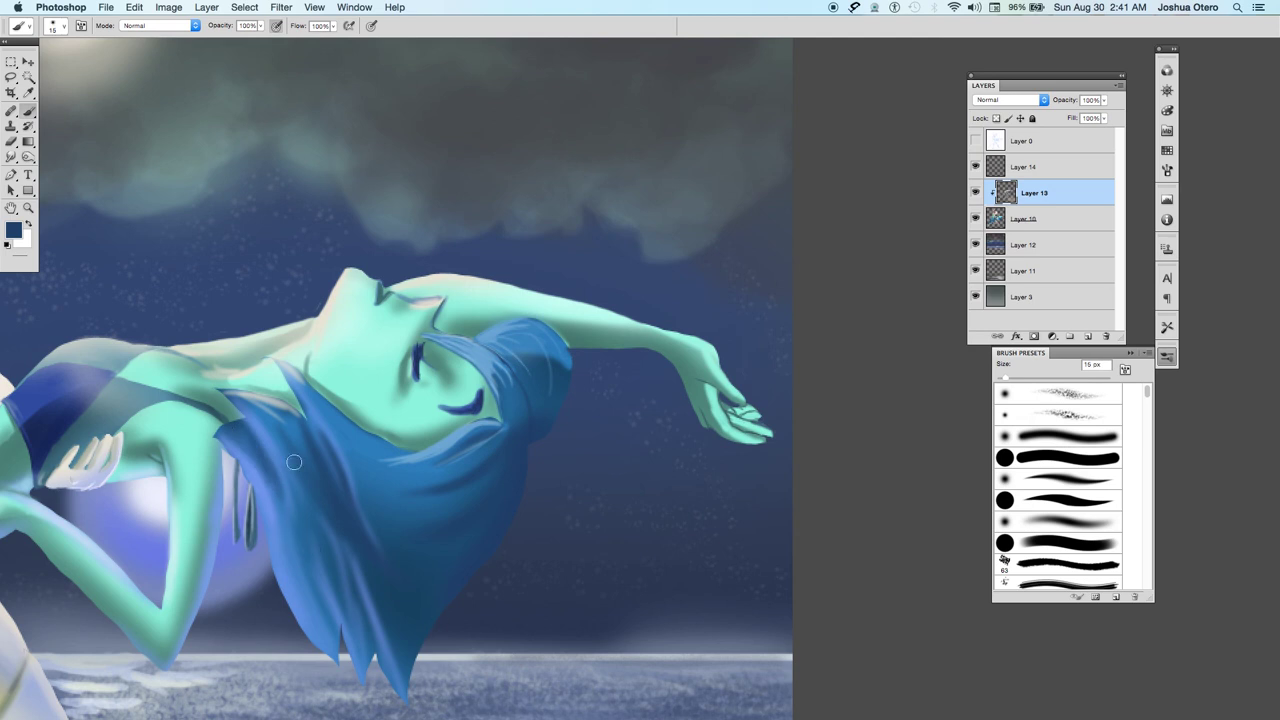
# Shade the lower hair locks and their tips in dark blue, using 9 and 20 px brush sizes.
pyautogui.press('[')
pyautogui.press('[')
pyautogui.moveTo(347, 549); pyautogui.dragTo(362, 604)
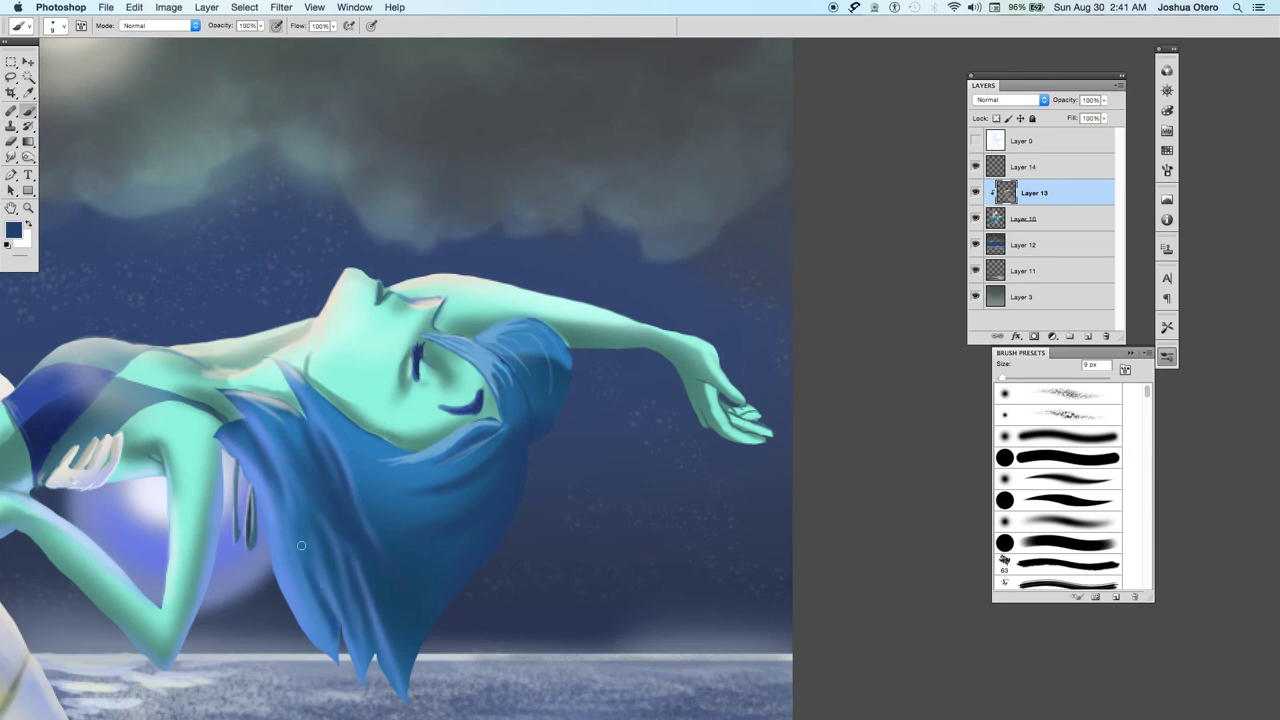
pyautogui.press(']')
pyautogui.press(']')
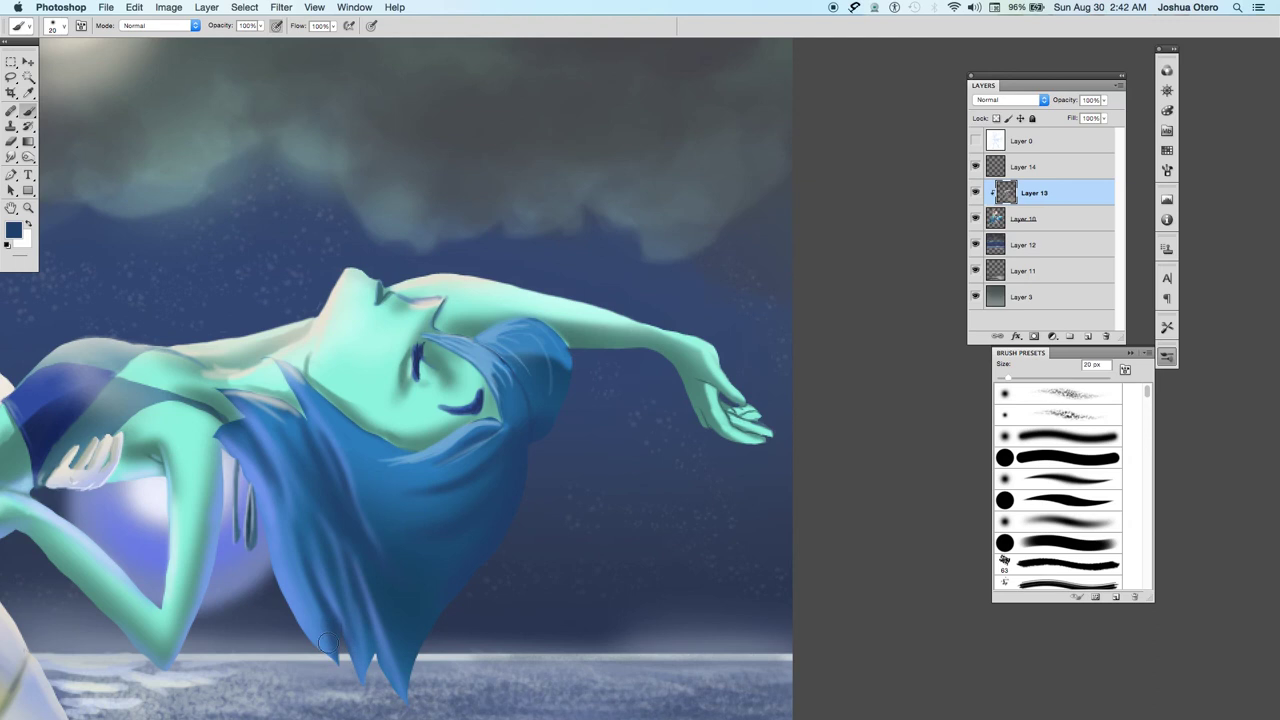
# Add thin pale lavender highlights along the hair edge facing the glowing orb and on the lower tips with a 3 px brush.
pyautogui.keyDown('alt'); pyautogui.click(151, 493); pyautogui.keyUp('alt')
pyautogui.press('[')
pyautogui.press('[')
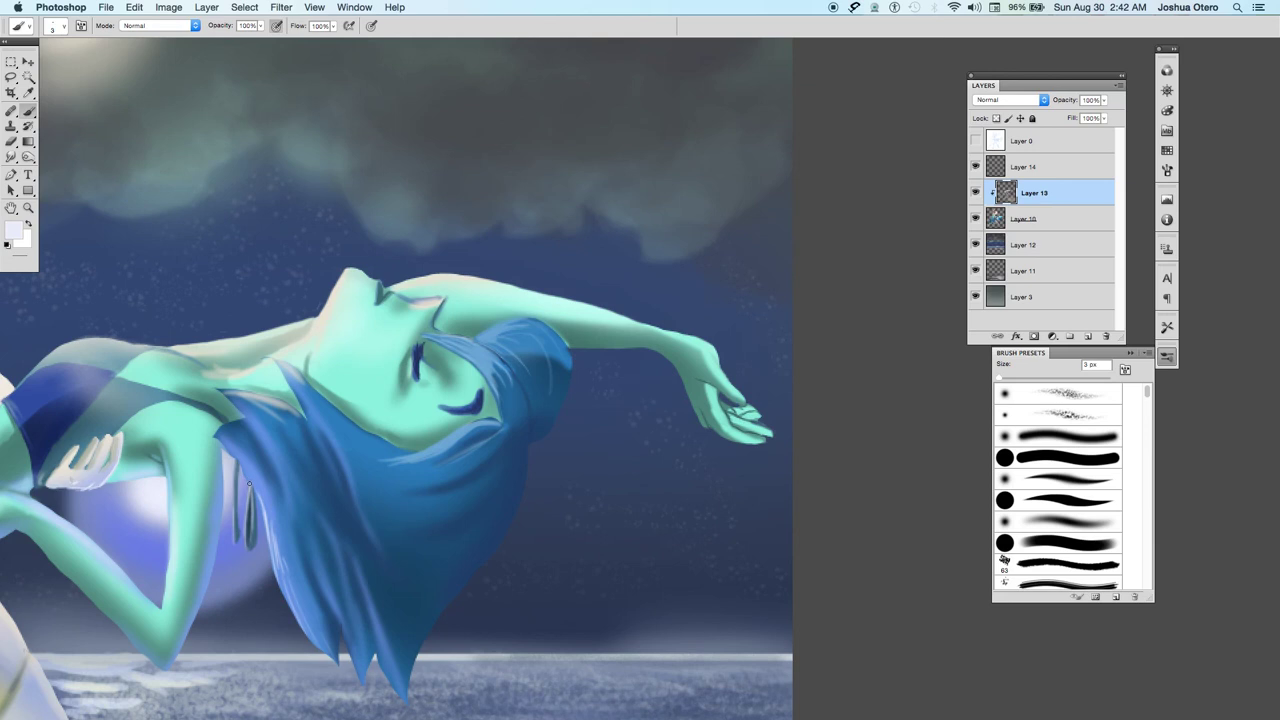
pyautogui.moveTo(260, 491); pyautogui.dragTo(288, 568)
pyautogui.moveTo(259, 491); pyautogui.dragTo(270, 520)
pyautogui.moveTo(228, 397); pyautogui.dragTo(277, 488)
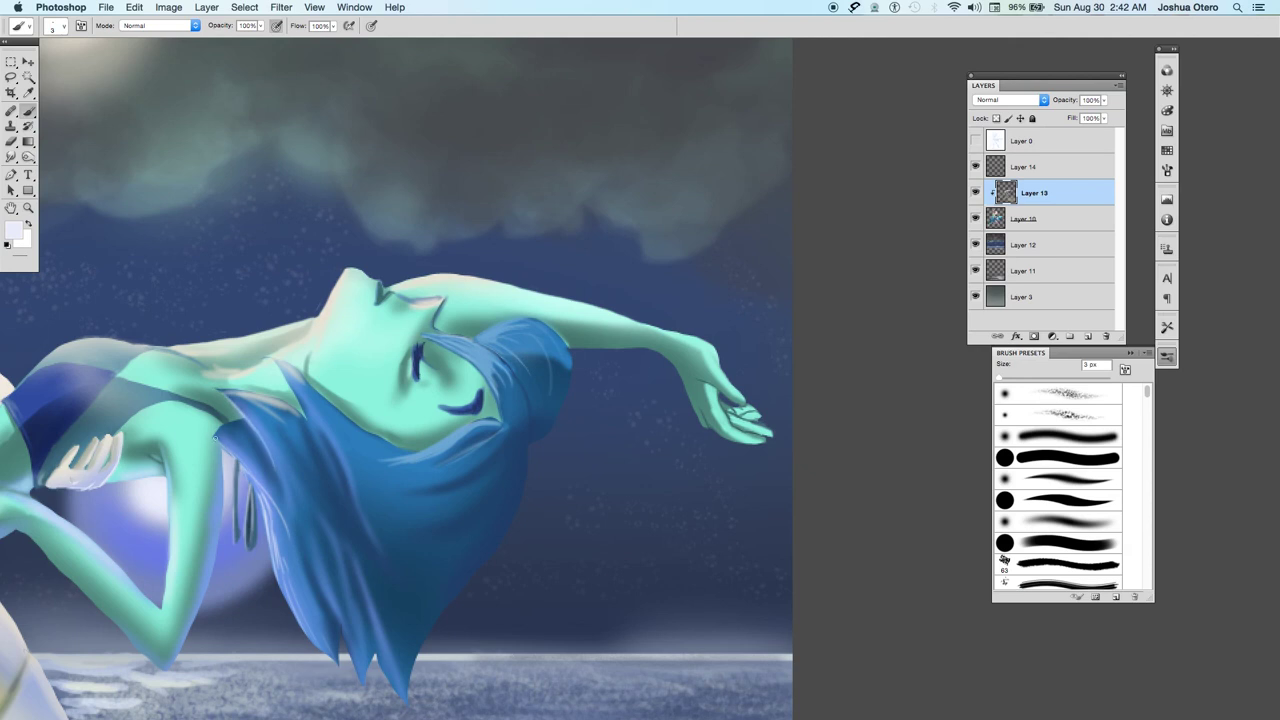
pyautogui.moveTo(308, 569); pyautogui.dragTo(340, 622)
pyautogui.moveTo(362, 676); pyautogui.dragTo(357, 627)
pyautogui.moveTo(362, 684)
pyautogui.mouseDown()
pyautogui.moveTo(337, 572)
pyautogui.moveTo(289, 547)
pyautogui.moveTo(338, 650)
pyautogui.mouseUp()
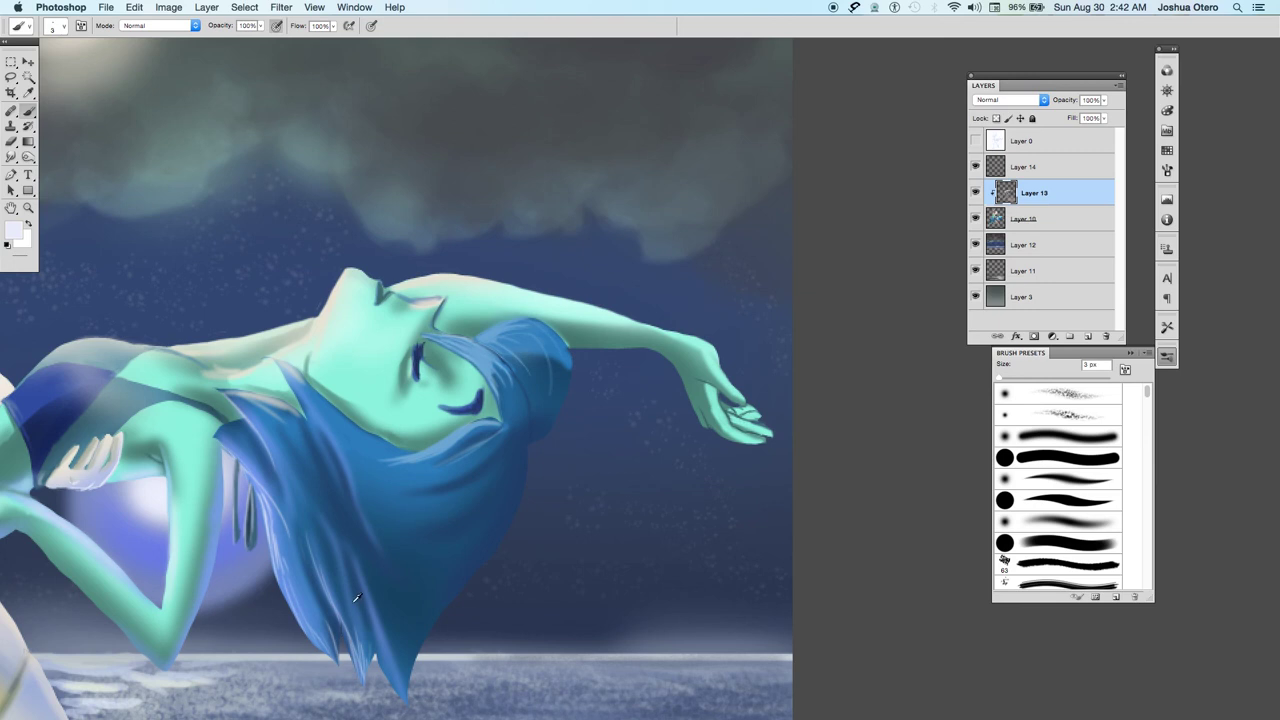
# Mix a darker blue from a sampled hair tone and paint thin strands at the hair tips and beside the jaw.
pyautogui.keyDown('alt'); pyautogui.click(336, 627); pyautogui.keyUp('alt')
pyautogui.click(14, 230)
pyautogui.click(949, 534)
pyautogui.click(963, 538)
pyautogui.click(1136, 417)
pyautogui.moveTo(323, 633)
pyautogui.mouseDown()
pyautogui.moveTo(337, 664)
pyautogui.moveTo(287, 568)
pyautogui.moveTo(349, 633)
pyautogui.moveTo(366, 690)
pyautogui.mouseUp()
pyautogui.moveTo(368, 644); pyautogui.dragTo(372, 666)
pyautogui.moveTo(358, 614); pyautogui.dragTo(374, 660)
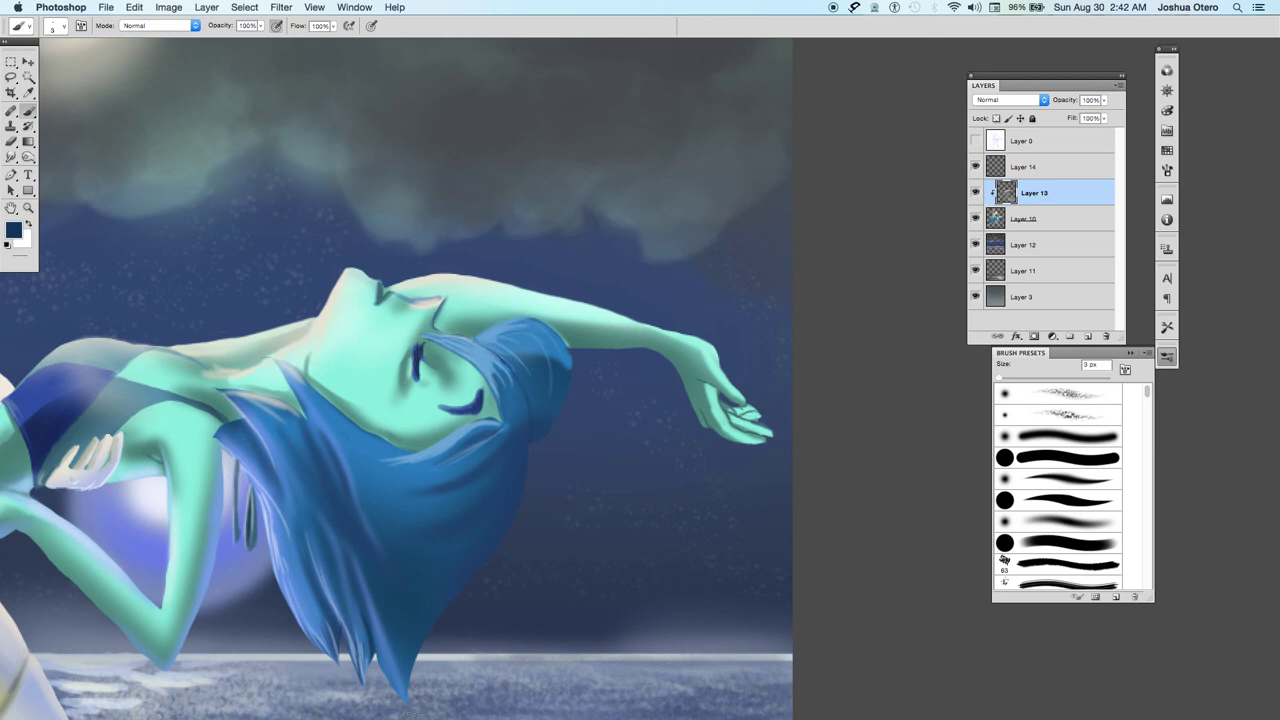
pyautogui.moveTo(406, 703); pyautogui.dragTo(395, 647)
pyautogui.moveTo(304, 404); pyautogui.dragTo(328, 466)
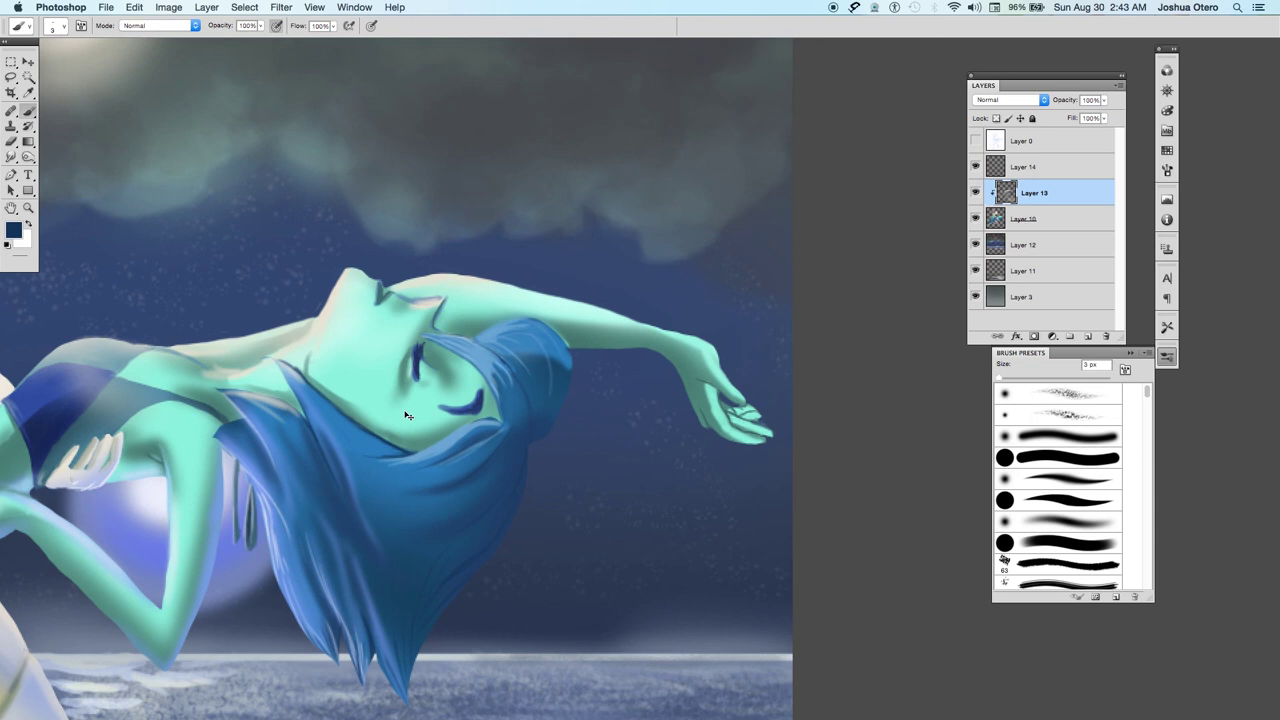
# Touch up the reclining figure's neck edge with sampled colours, sample the blue sash at her waist and make Layer 10 active.
pyautogui.moveTo(231, 529); pyautogui.dragTo(393, 460)
pyautogui.press('super+0')
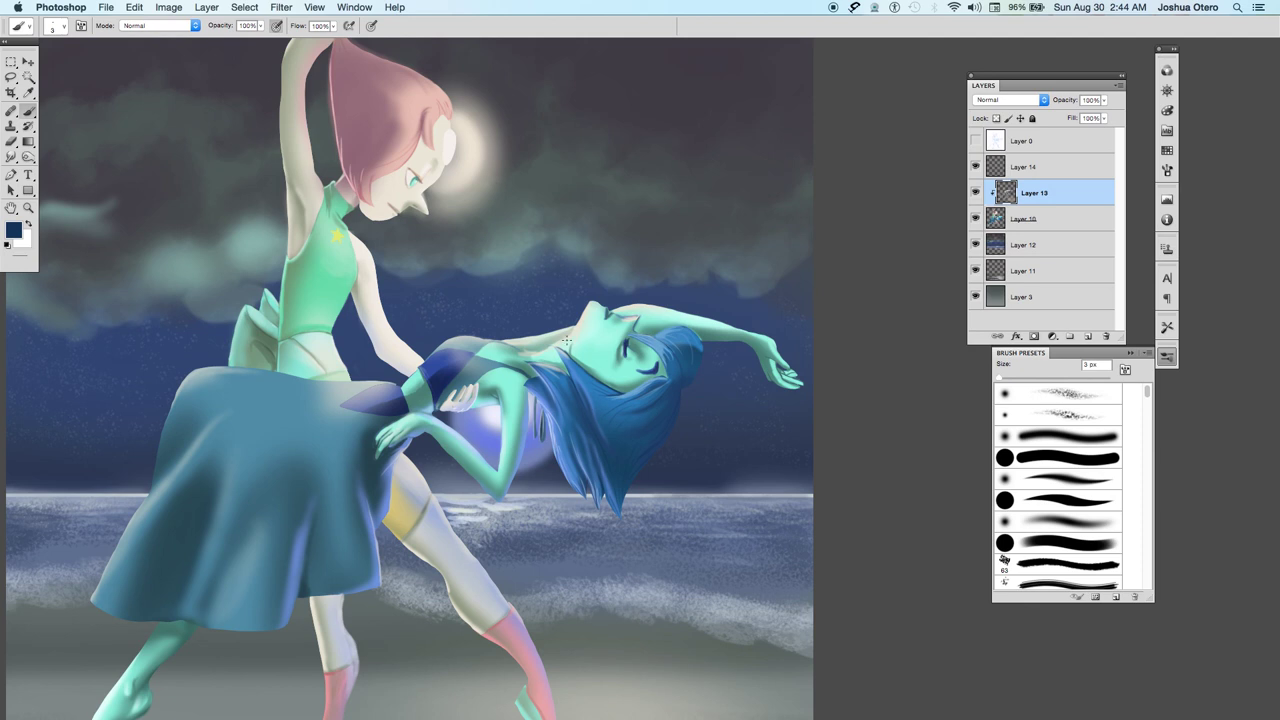
pyautogui.keyDown('alt'); pyautogui.click(497, 390); pyautogui.keyUp('alt')
pyautogui.moveTo(575, 327); pyautogui.dragTo(533, 349)
pyautogui.keyDown('alt'); pyautogui.click(521, 372); pyautogui.keyUp('alt')
pyautogui.keyDown('alt'); pyautogui.click(402, 385); pyautogui.keyUp('alt')
pyautogui.click(1045, 220)
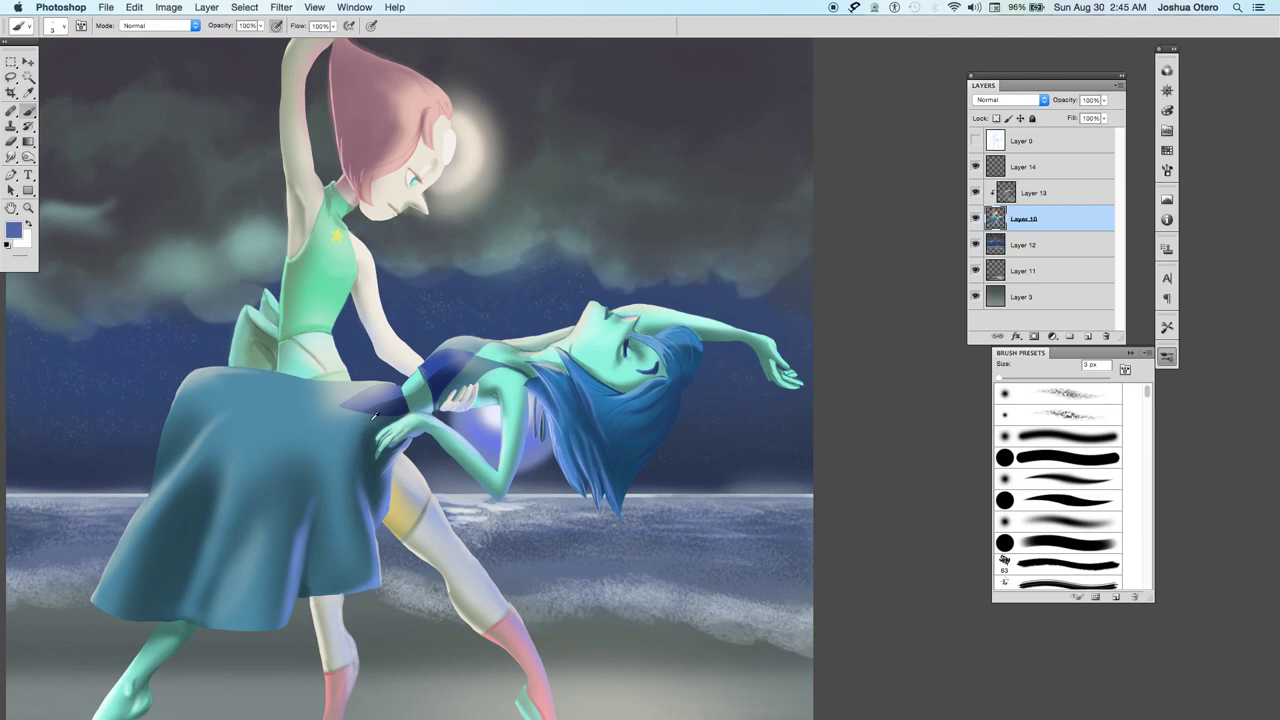
# Sample a light blue and set up the hard tapered round brush at 7 px for the hair's outer edge.
pyautogui.keyDown('alt'); pyautogui.click(564, 453); pyautogui.keyUp('alt')
pyautogui.click(1055, 520)
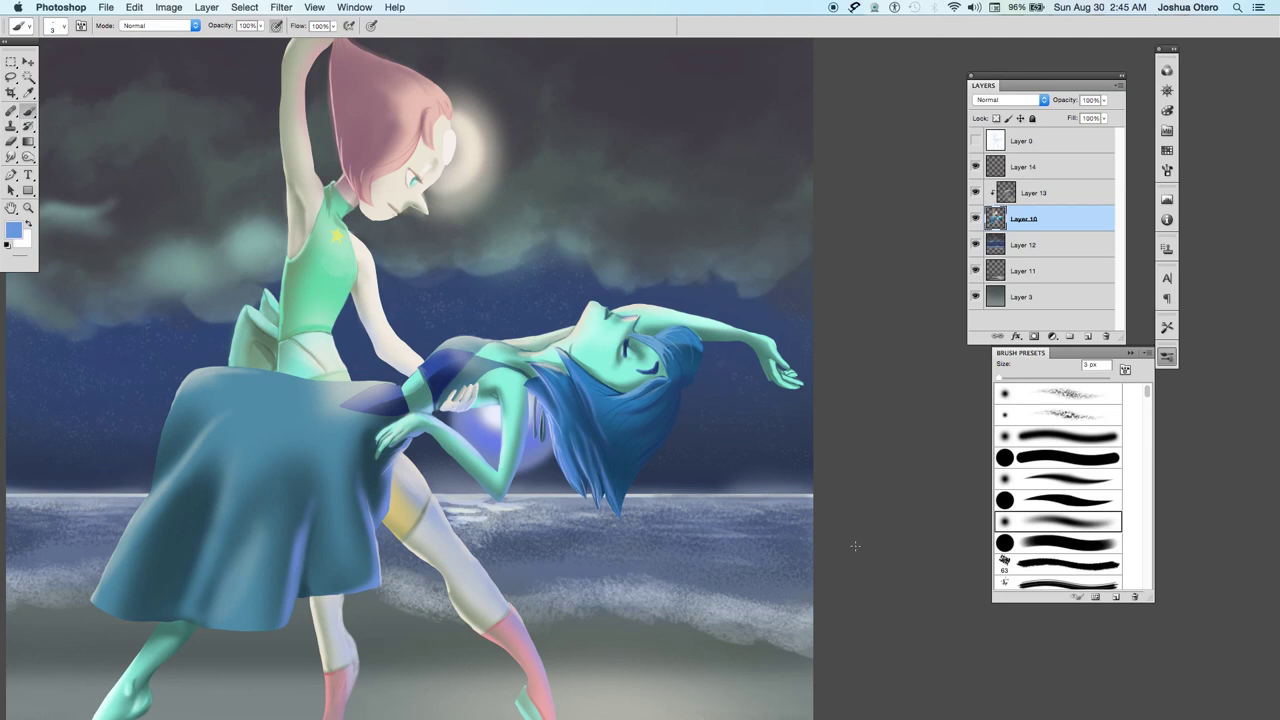
pyautogui.click(1038, 502)
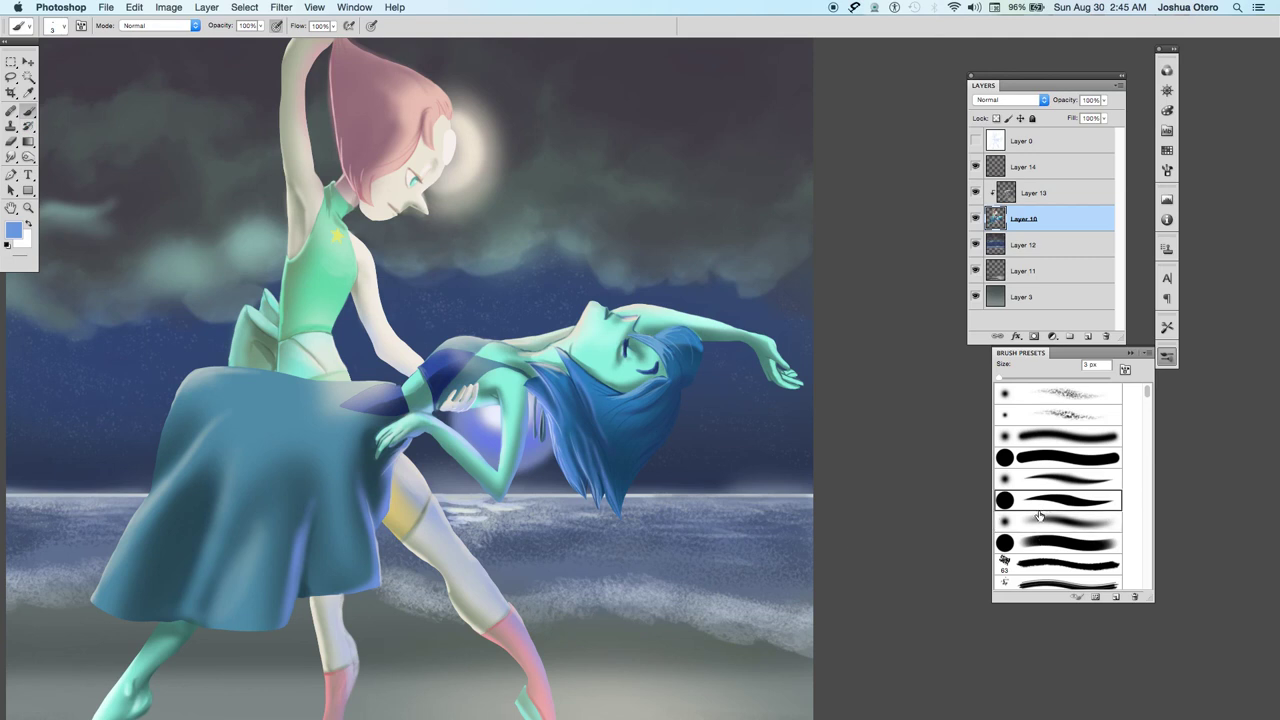
pyautogui.press(']')
pyautogui.press(']')
pyautogui.press(']')
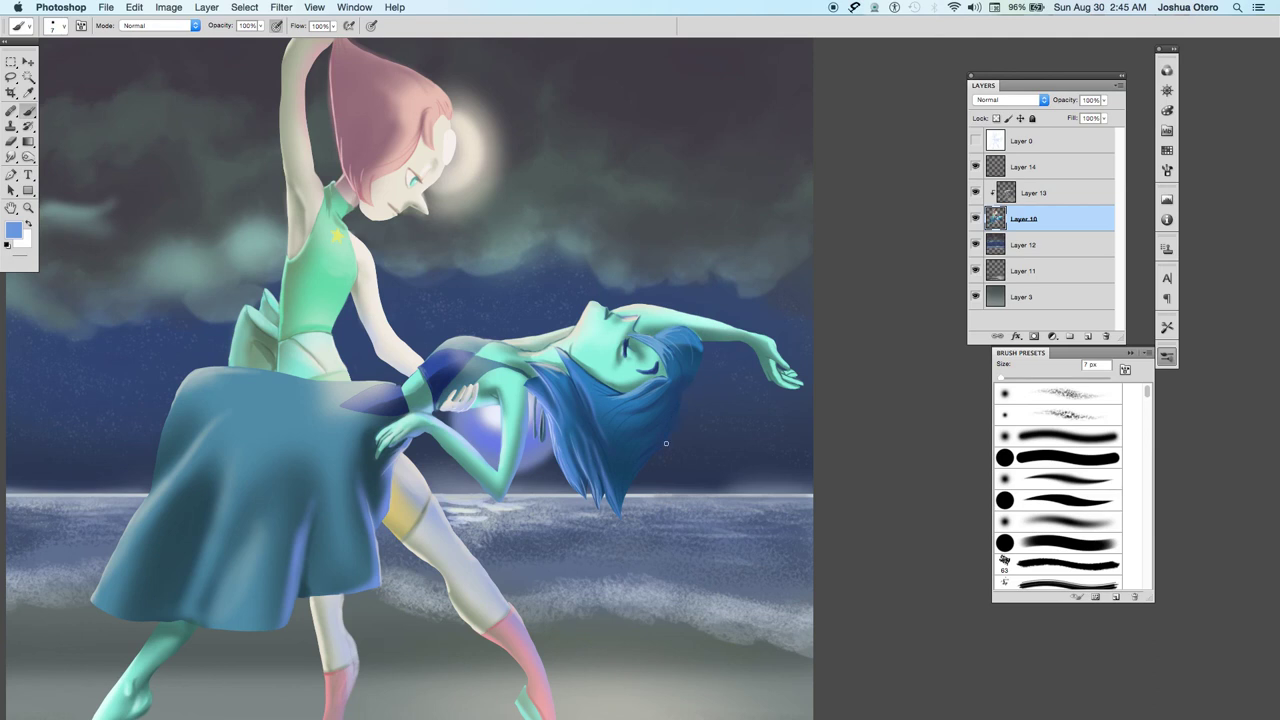
# Undo the latest edits and paint a light blue rim along the hair's outer edge on Layer 13 with the 7 px brush.
pyautogui.press('super+alt+z')
pyautogui.press('super+alt+z')
pyautogui.press('super+alt+z')
pyautogui.click(1058, 194)
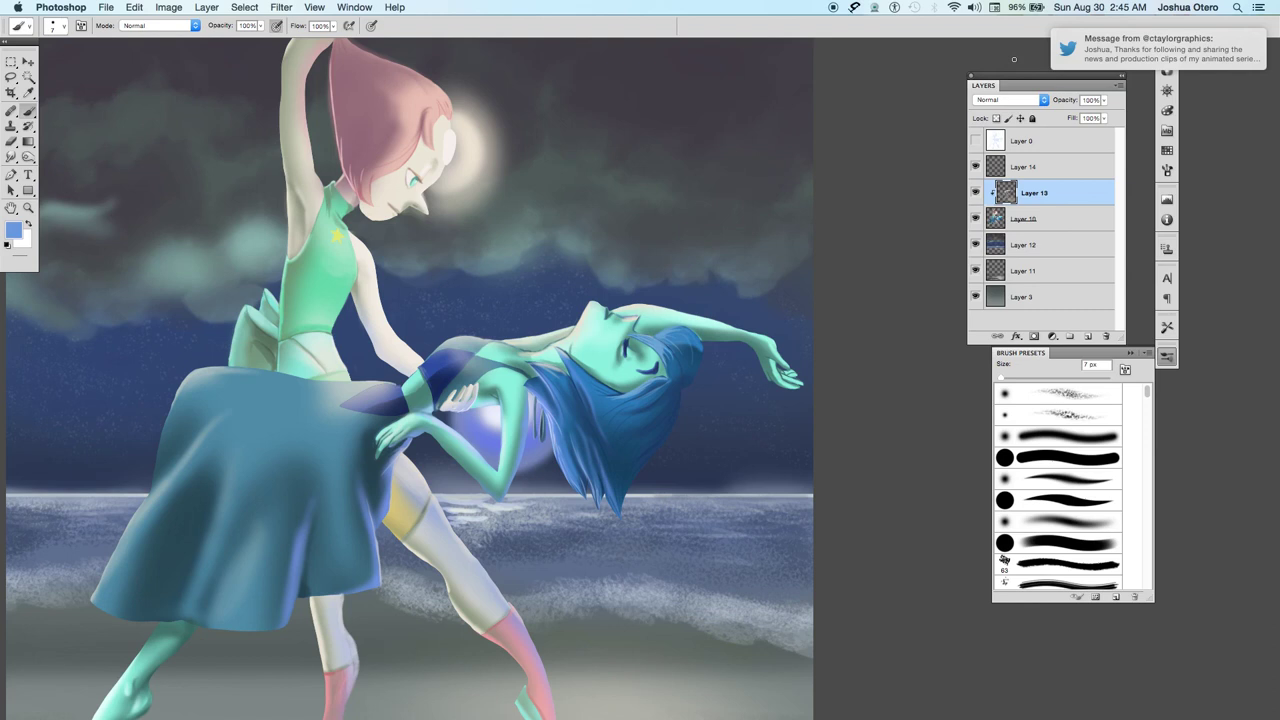
pyautogui.moveTo(1232, 44)
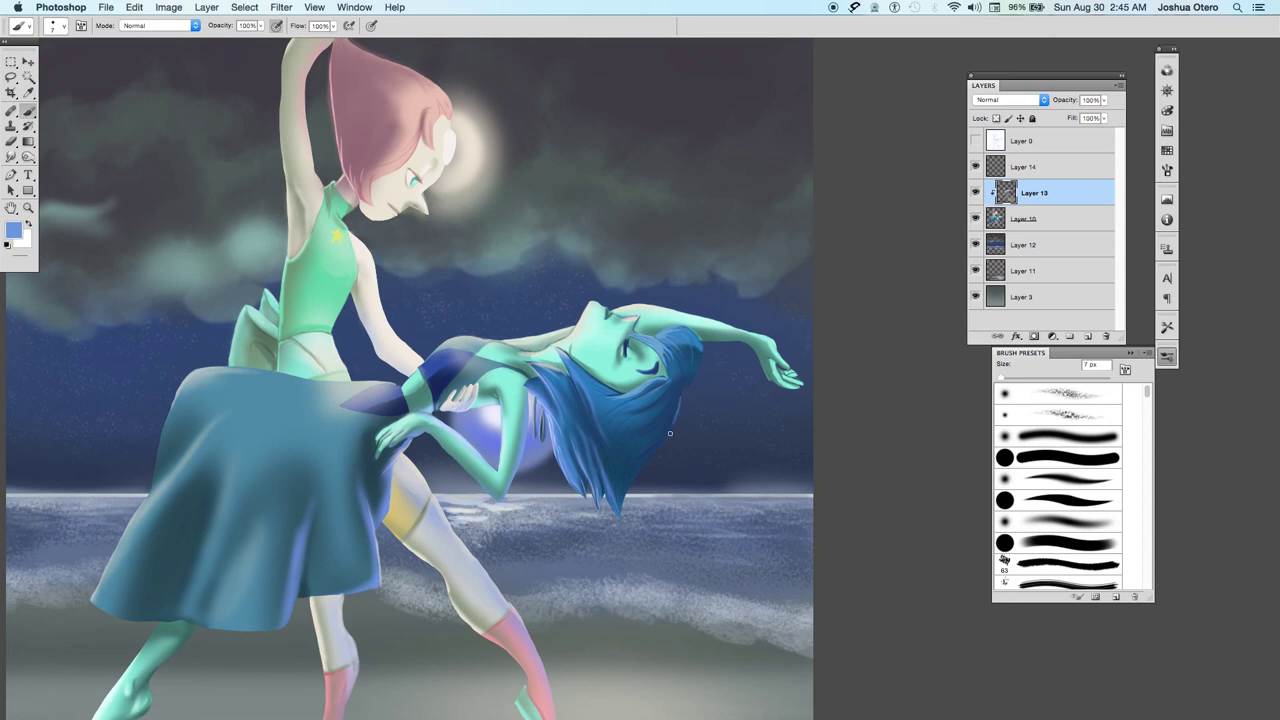
pyautogui.moveTo(658, 450); pyautogui.dragTo(621, 514)
pyautogui.moveTo(646, 461); pyautogui.dragTo(661, 445)
pyautogui.moveTo(689, 382); pyautogui.dragTo(702, 345)
# Mix a muted grey-teal from the sampled sand colour, refine the reclining figure's bent elbow at 5 px and sample a pale lavender.
pyautogui.keyDown('alt'); pyautogui.click(698, 670); pyautogui.keyUp('alt')
pyautogui.click(13, 230)
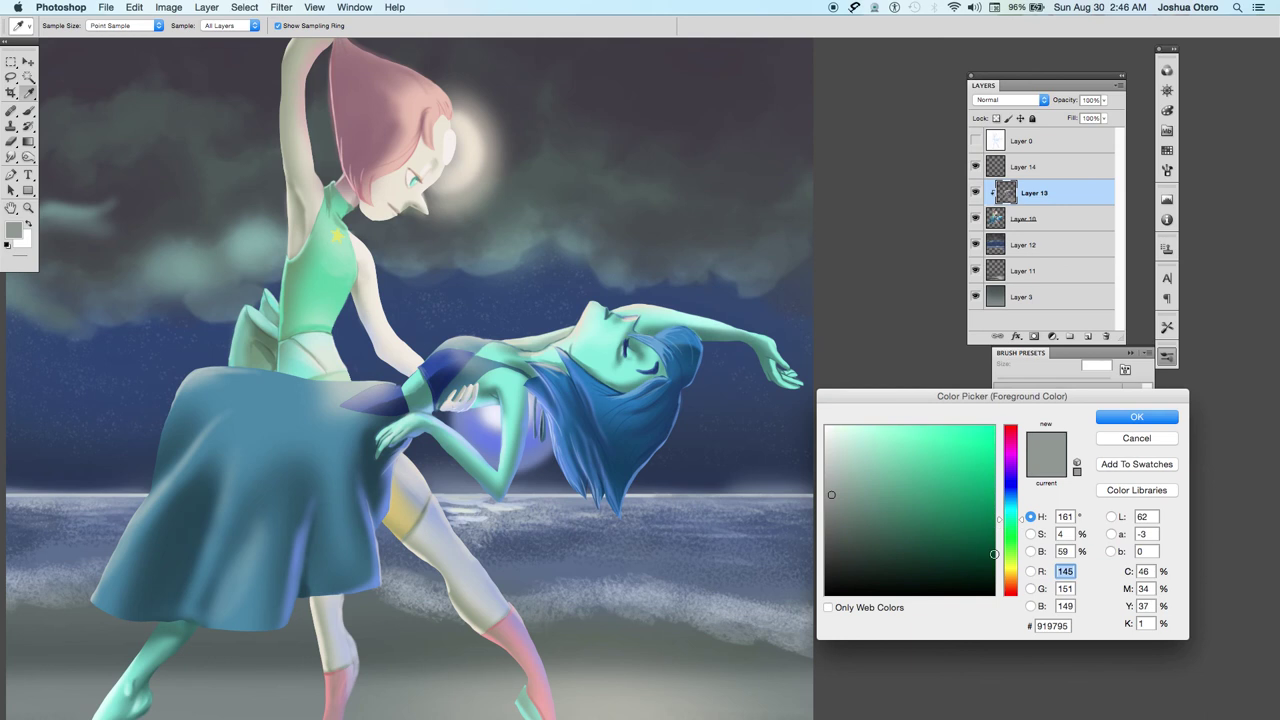
pyautogui.click(1008, 516)
pyautogui.click(850, 490)
pyautogui.press('Return')
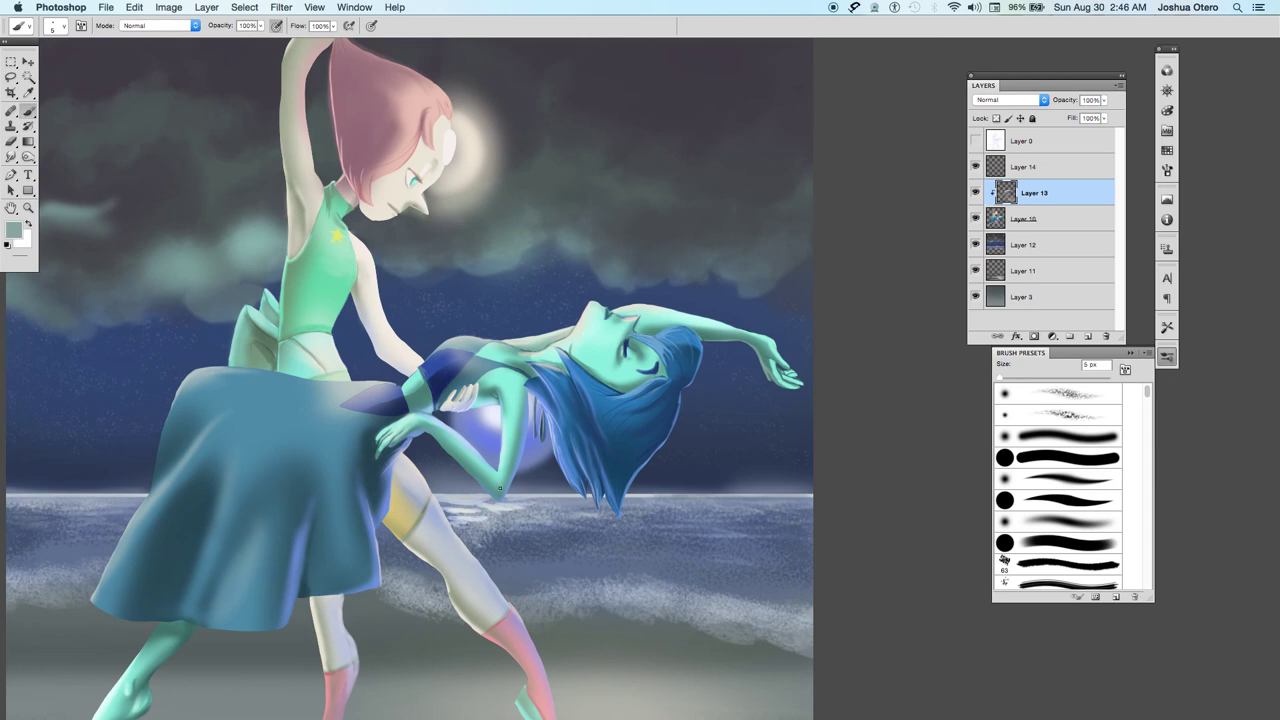
pyautogui.keyDown('alt'); pyautogui.click(498, 412); pyautogui.keyUp('alt')
pyautogui.moveTo(329, 614); pyautogui.dragTo(373, 473)
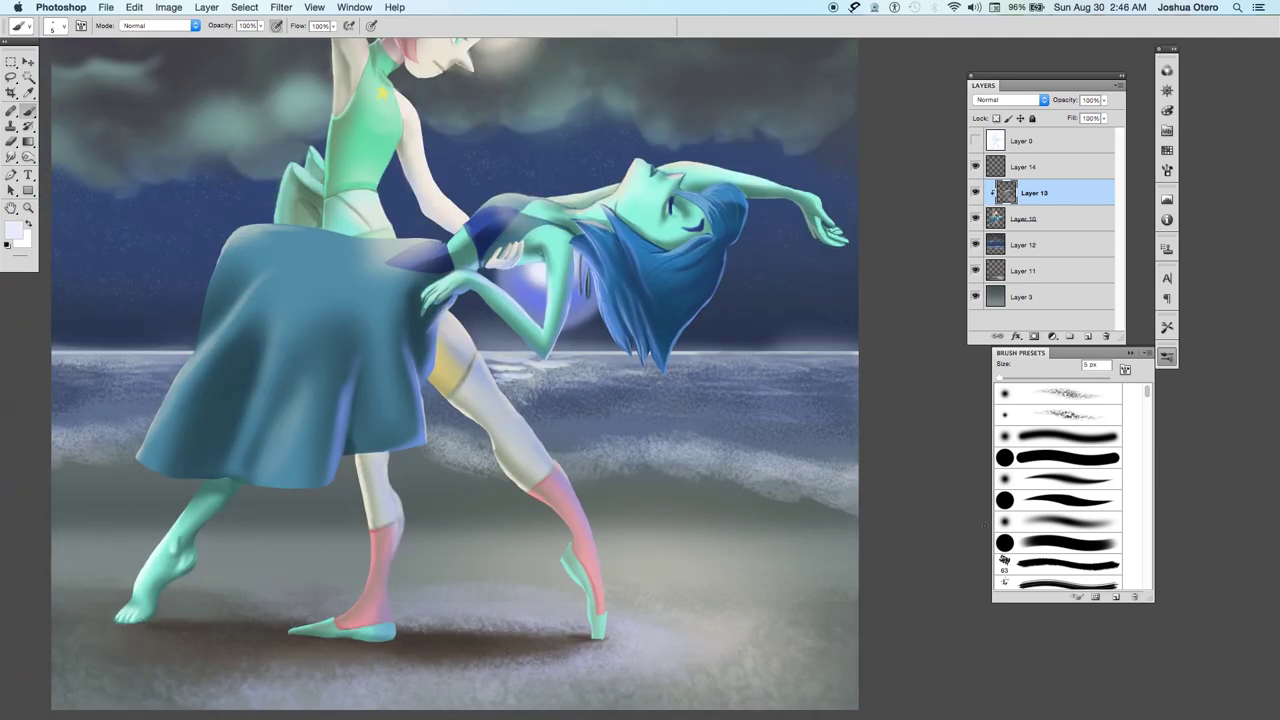
# Tint the standing figure's rear sock and calf with a sampled pink on Layer 13, using a soft 25 px brush.
pyautogui.keyDown('alt'); pyautogui.click(391, 543); pyautogui.keyUp('alt')
pyautogui.press('.')
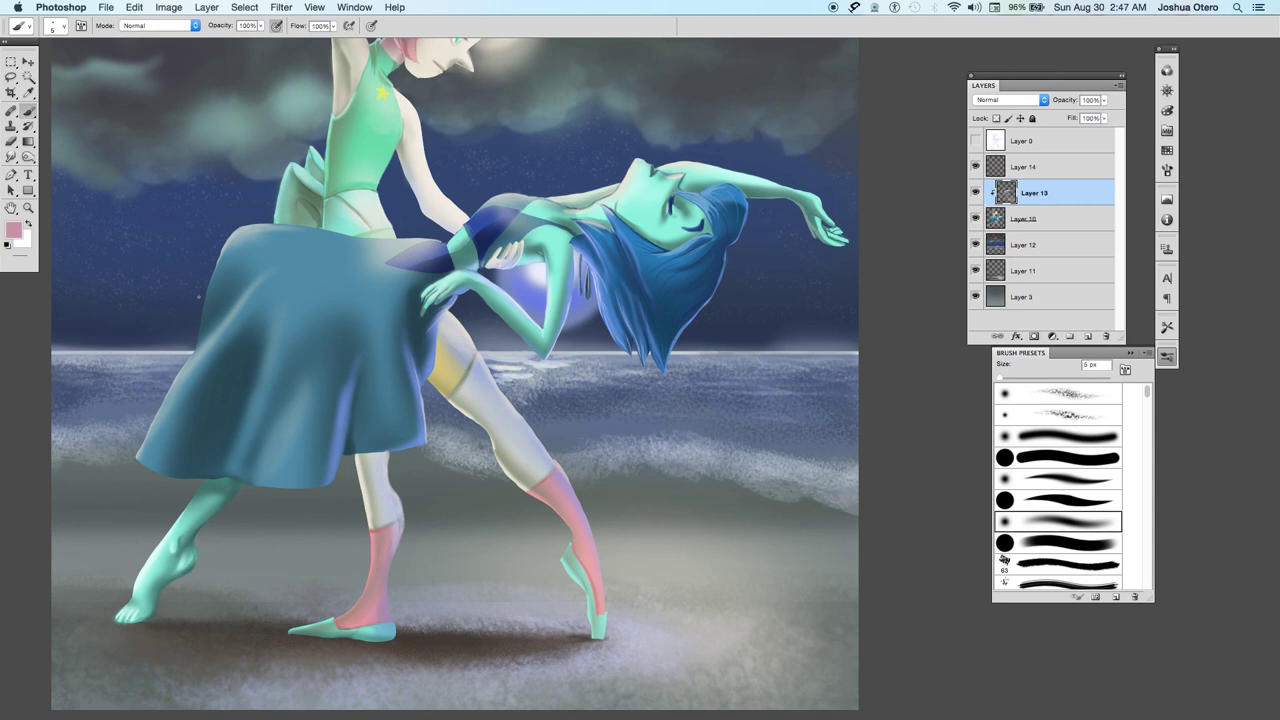
pyautogui.press(']')
pyautogui.press(']')
pyautogui.press(']')
pyautogui.press(']')
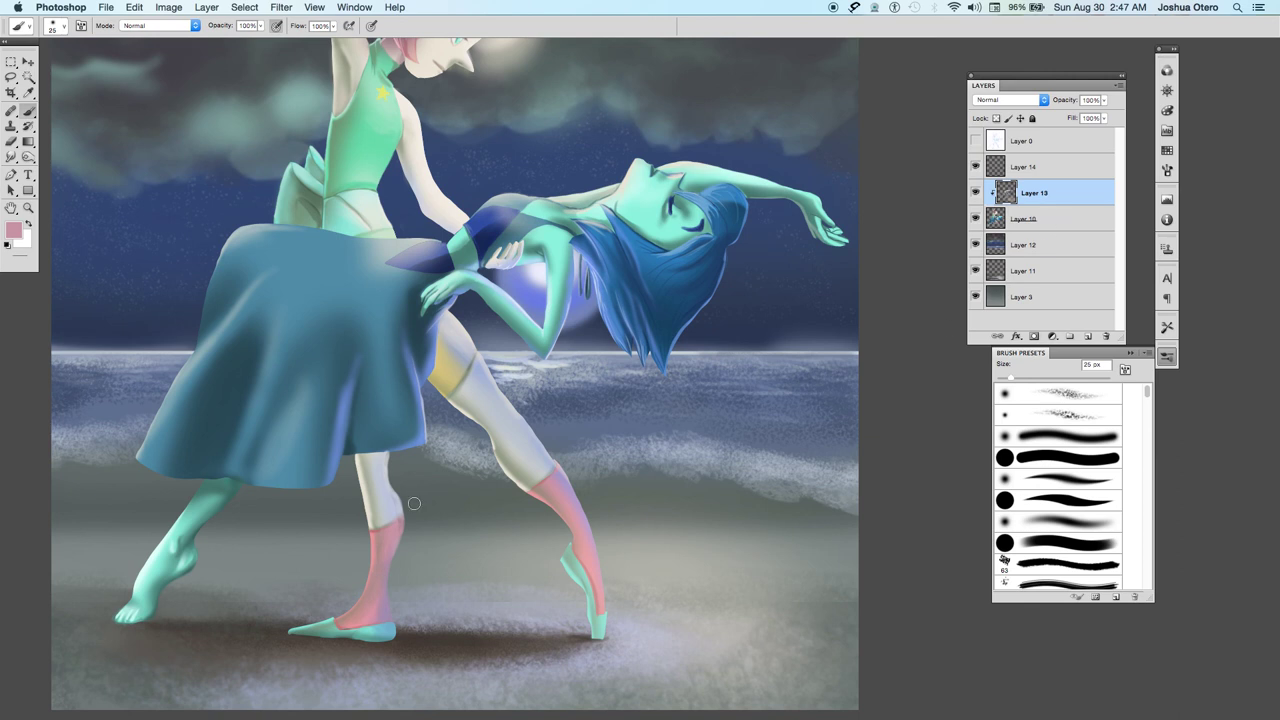
# Refine the cuff of the standing figure's rear sock on Layer 14 with sampled pinks and a small brush.
pyautogui.keyDown('alt'); pyautogui.click(548, 278); pyautogui.keyUp('alt')
pyautogui.keyDown('alt'); pyautogui.click(530, 276); pyautogui.keyUp('alt')
pyautogui.hotkey('alt', ']')
pyautogui.press('[')
pyautogui.keyDown('alt'); pyautogui.click(397, 528); pyautogui.keyUp('alt')
pyautogui.keyDown('alt'); pyautogui.click(381, 525); pyautogui.keyUp('alt')
pyautogui.press('[')
pyautogui.press('[')
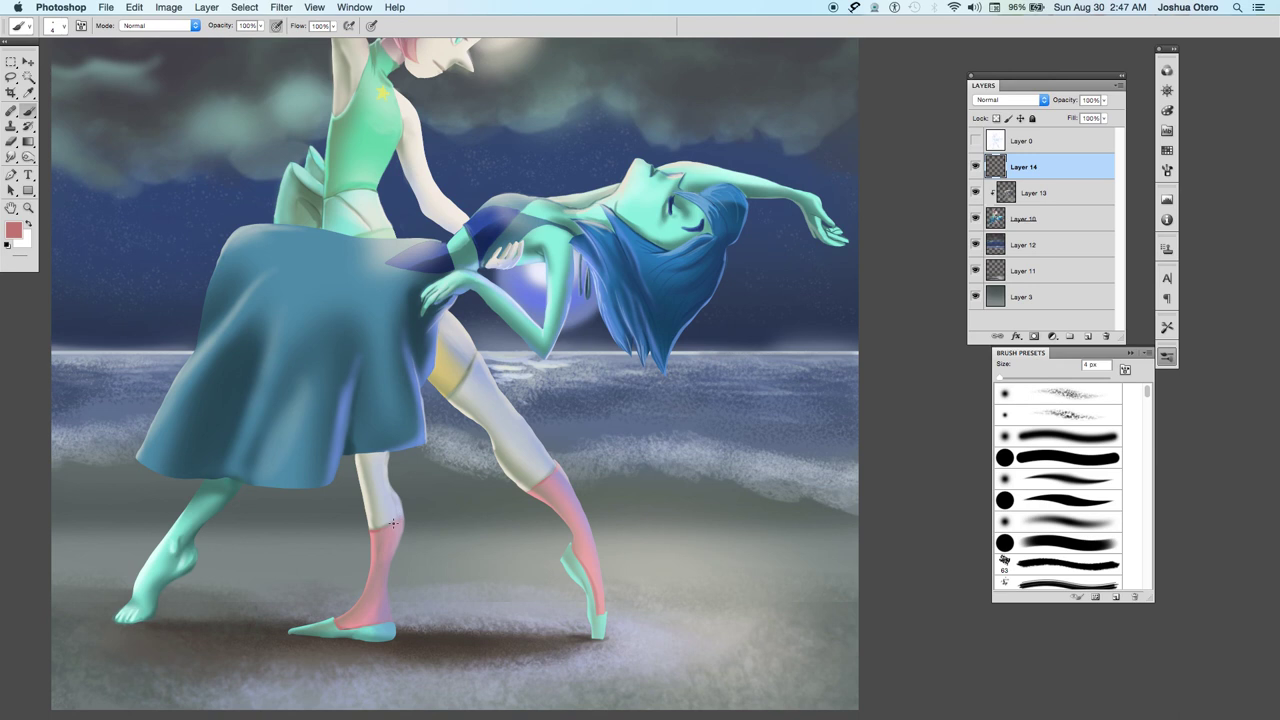
pyautogui.keyDown('alt'); pyautogui.click(556, 466); pyautogui.keyUp('alt')
pyautogui.keyDown('alt'); pyautogui.click(376, 532); pyautogui.keyUp('alt')
pyautogui.keyDown('alt'); pyautogui.click(378, 538); pyautogui.keyUp('alt')
# Paint a pale grey-blue highlight down the skirt's outer back edge on Layer 13, using a sampled colour.
pyautogui.press('super+0')
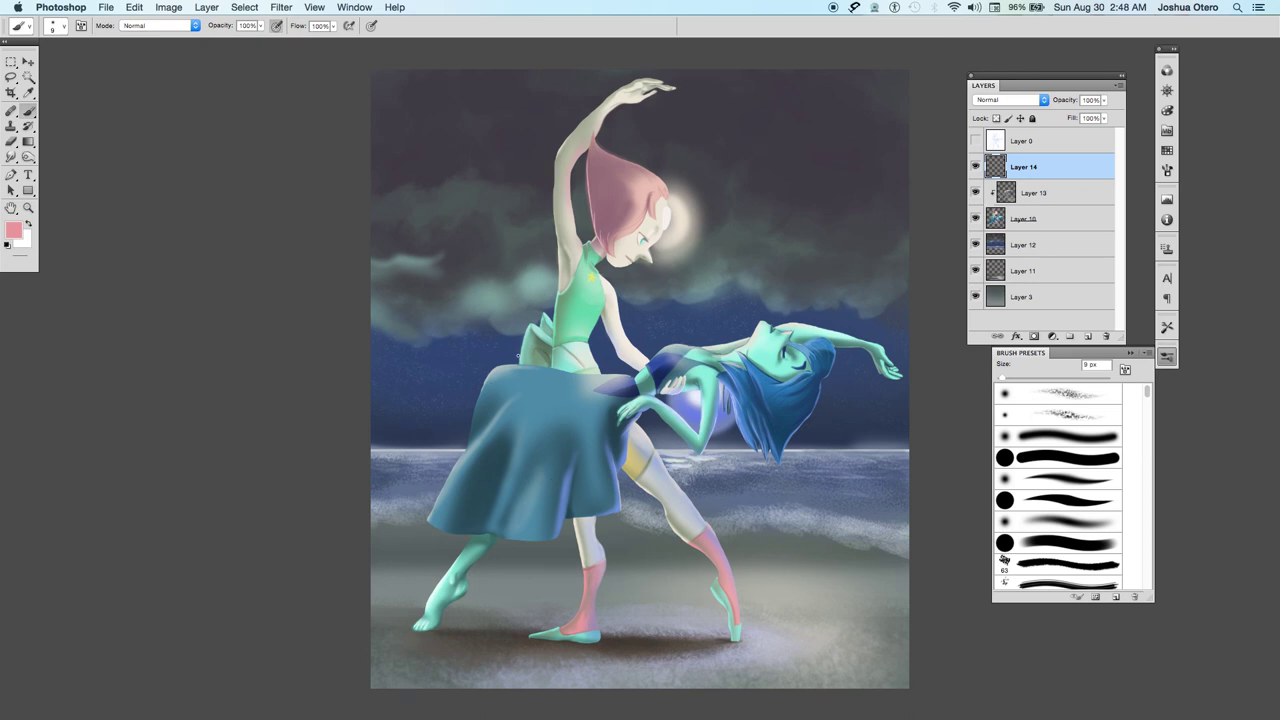
pyautogui.keyDown('alt'); pyautogui.click(496, 370); pyautogui.keyUp('alt')
pyautogui.click(1058, 198)
pyautogui.moveTo(478, 390); pyautogui.dragTo(466, 446)
# Brush soft pale highlights onto the skirt's folds on Layer 13, enlarging the brush from 30 to 70 px.
pyautogui.press(']')
pyautogui.press(']')
pyautogui.press(']')
pyautogui.press(']')
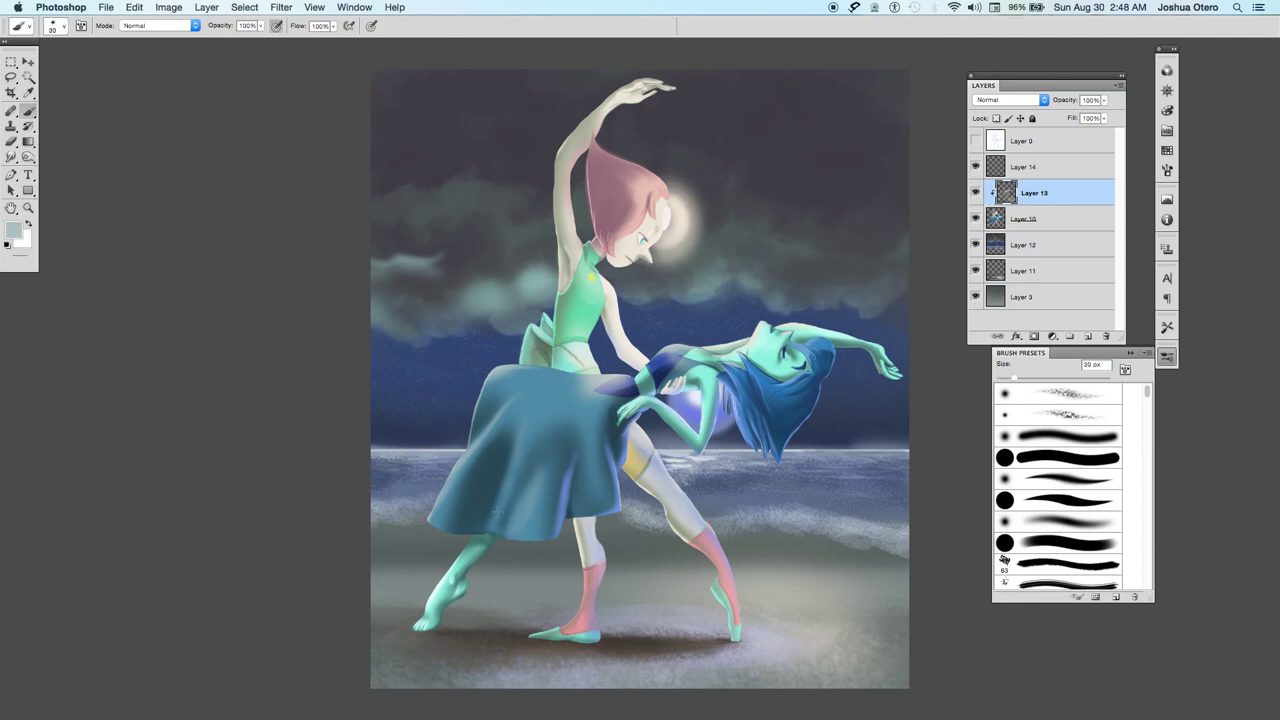
pyautogui.moveTo(507, 450); pyautogui.dragTo(507, 492)
pyautogui.press(']')
pyautogui.press(']')
pyautogui.press(']')
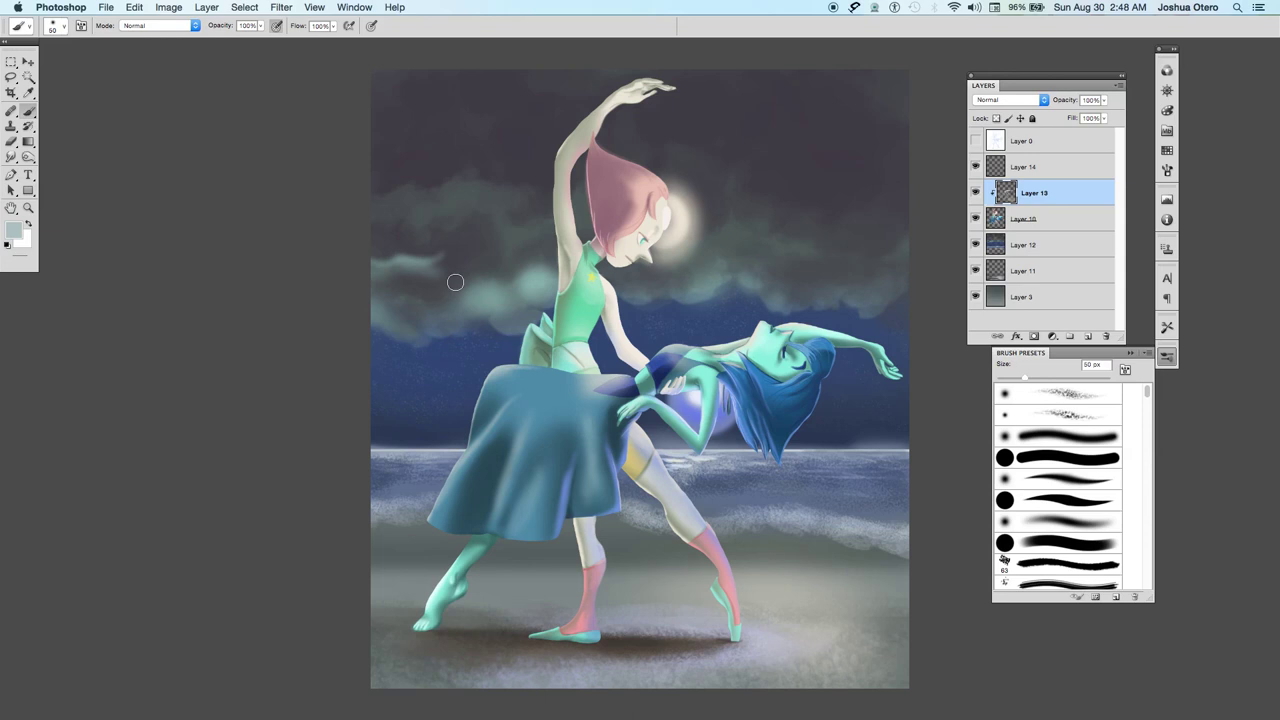
pyautogui.press(']')
pyautogui.press(']')
pyautogui.press(']')
pyautogui.press(']')
pyautogui.press(']')
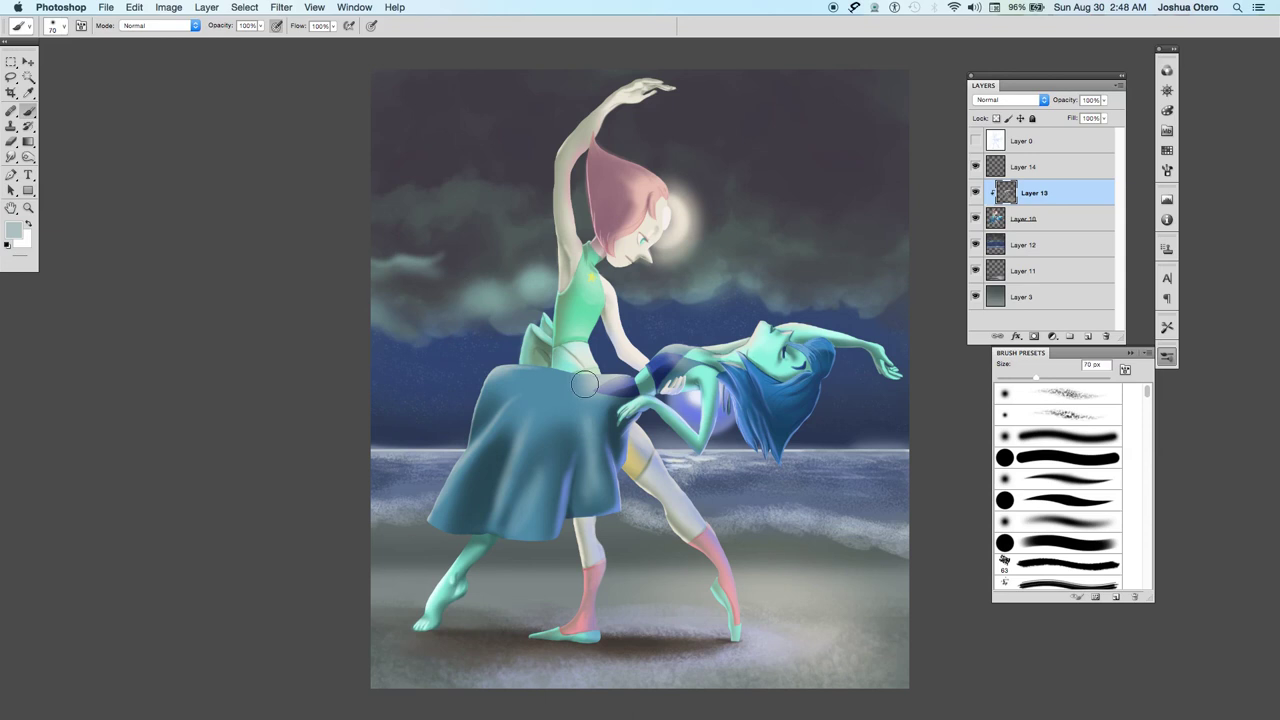